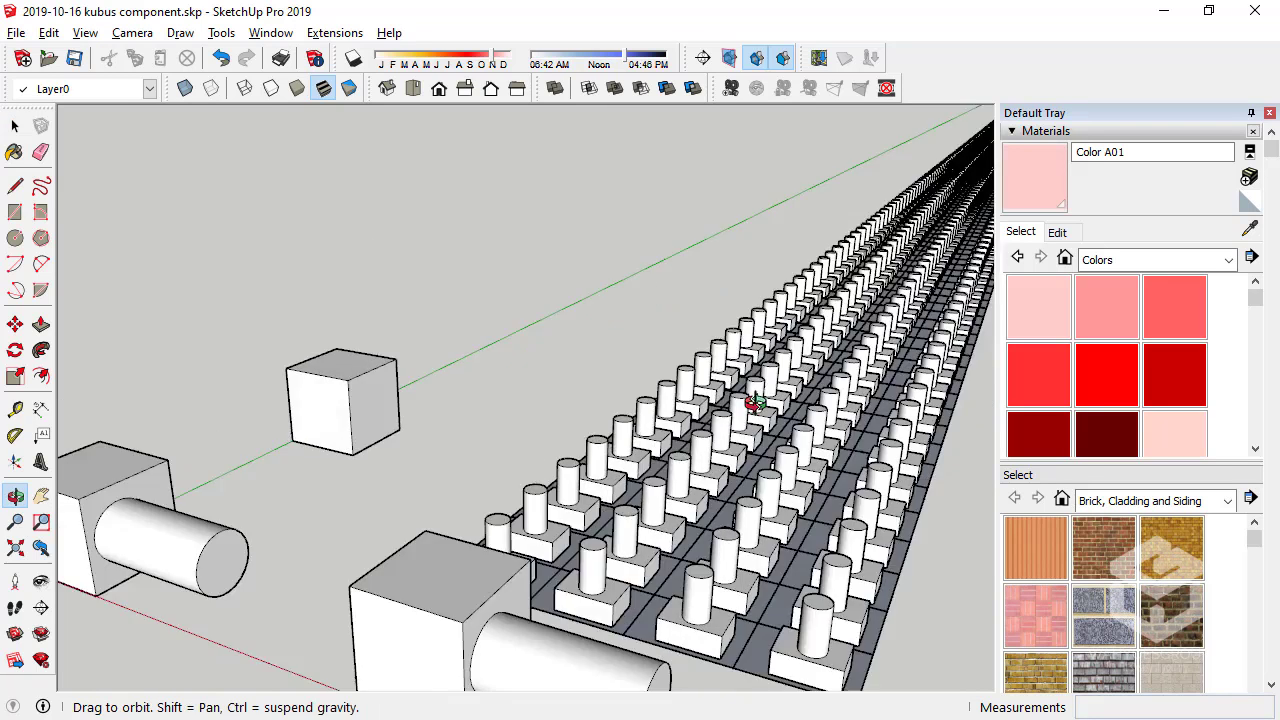
Orbit and zoom around the peg grid to inspect the model
middle_click_drag(642, 272, 187, 362)
scroll(186, 357, "down", 3)
scroll(200, 408, "up", 2)
scroll(200, 408, "up", 2)
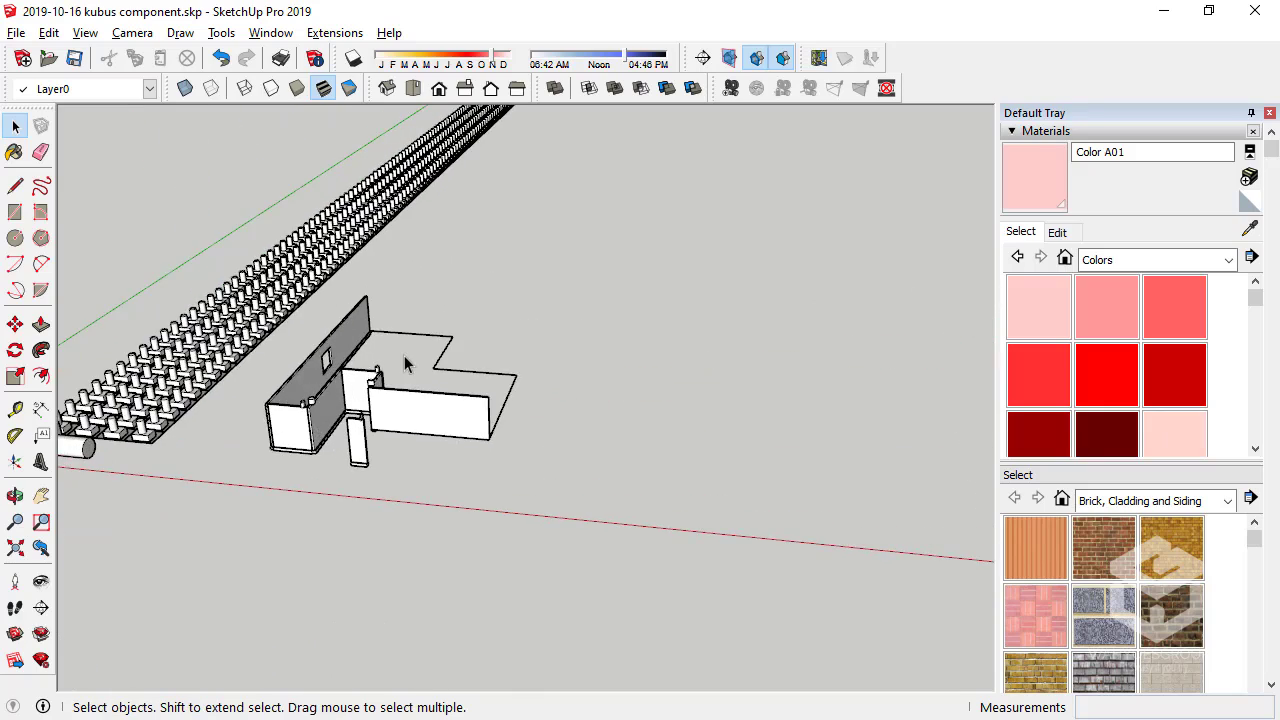
scroll(408, 360, "down", 3)
scroll(222, 388, "up", 3)
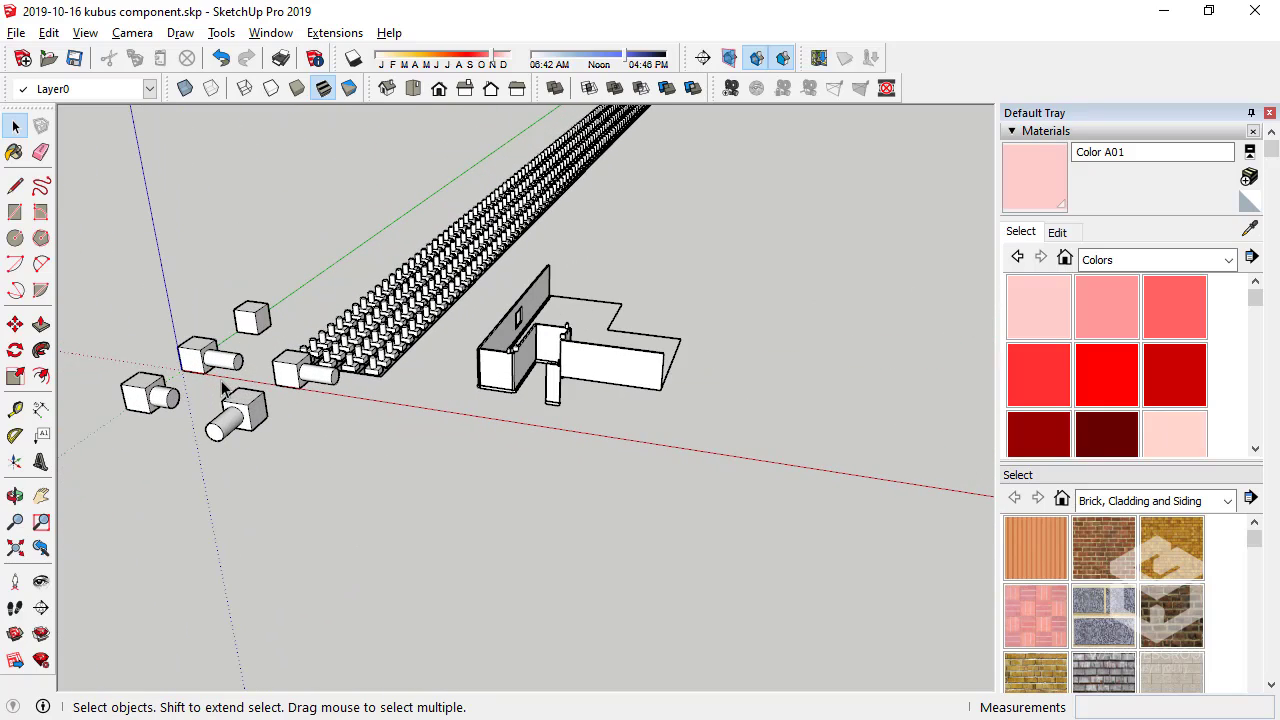
scroll(351, 388, "up", 1)
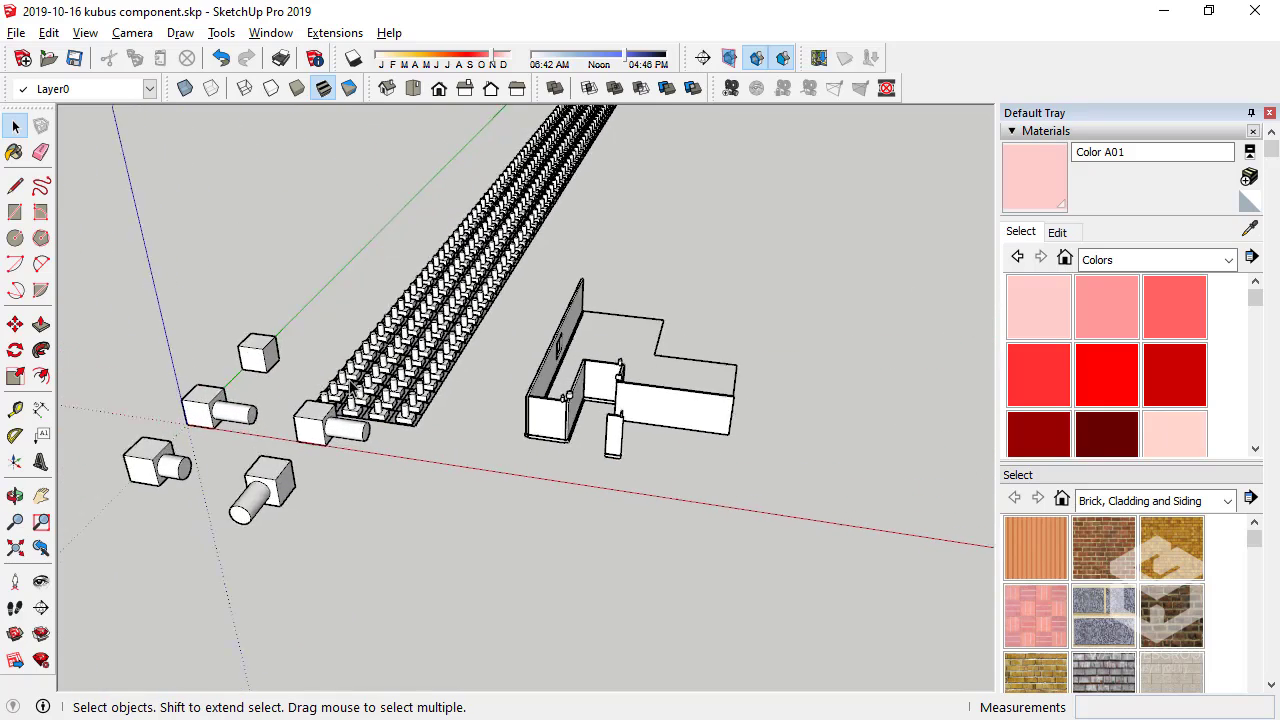
scroll(352, 388, "up", 3)
scroll(329, 508, "down", 1)
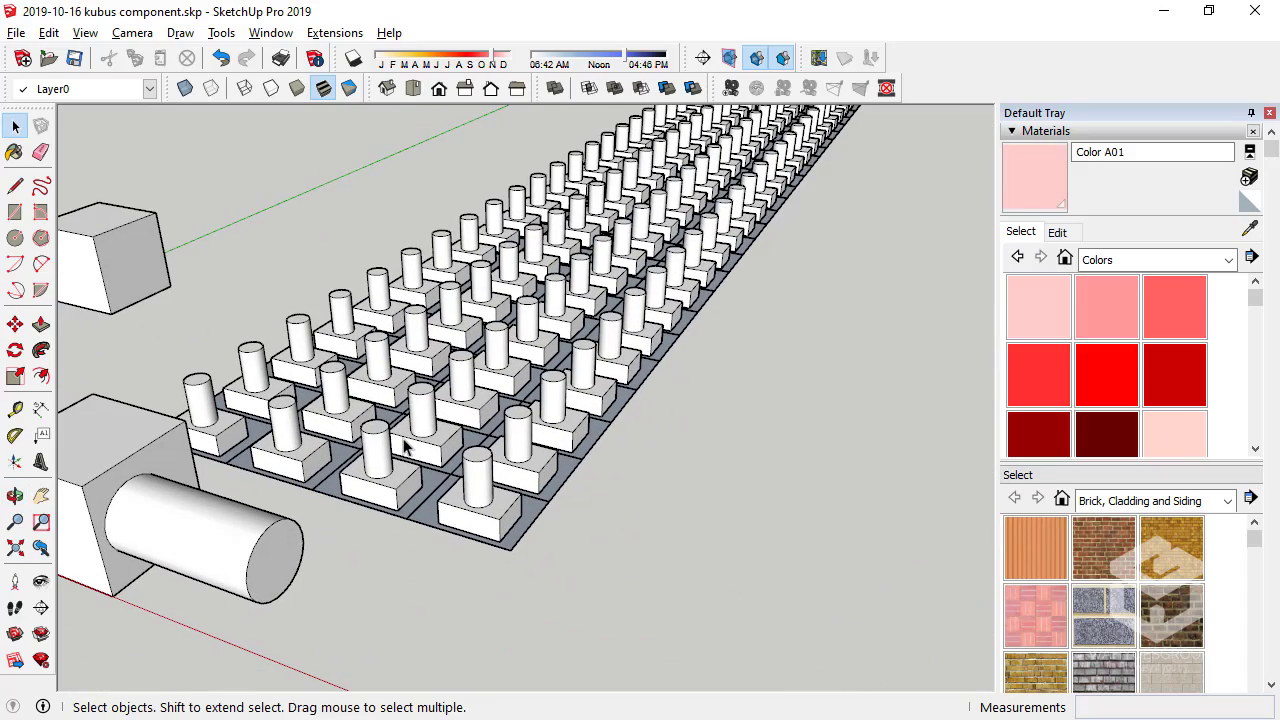
scroll(400, 440, "down", 3)
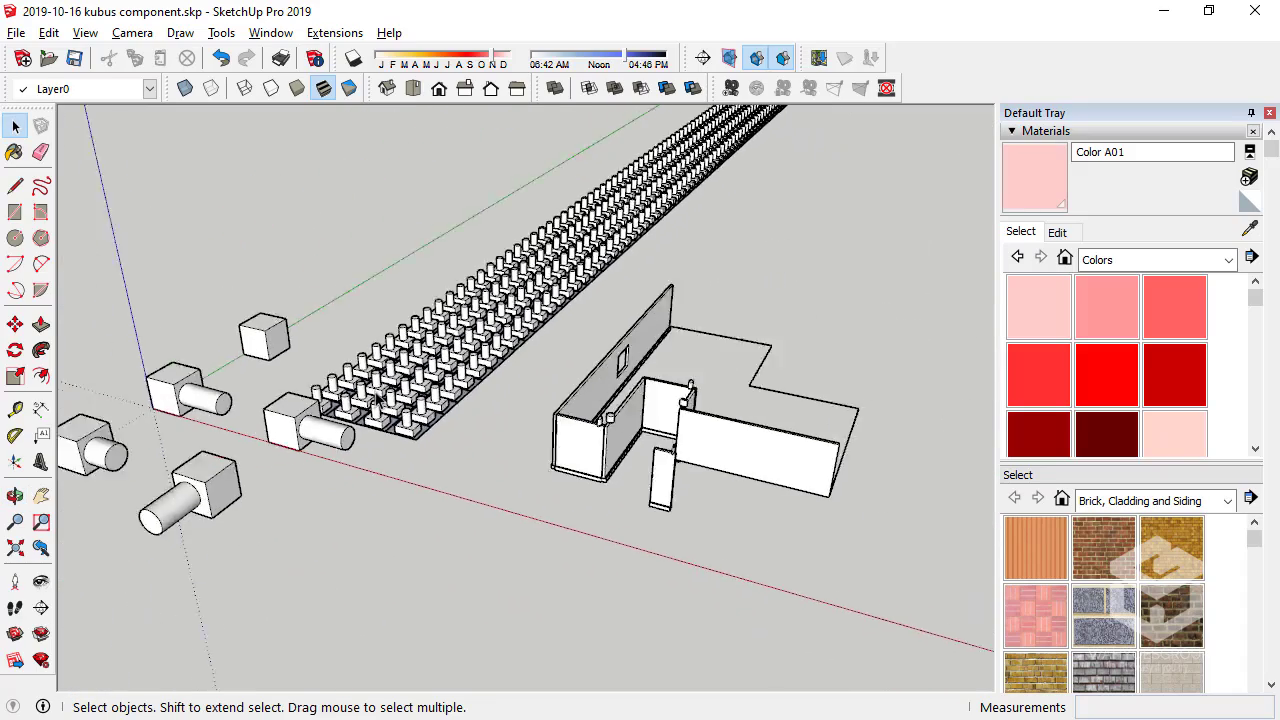
middle_click_drag(337, 400, 397, 365)
mouse_move(431, 407)
middle_mouse_down()
mouse_move(300, 408)
mouse_move(345, 432)
middle_mouse_up()
Compare the file sizes of the kubus, kubus group and kubus component .skp files
key("alt+Tab")
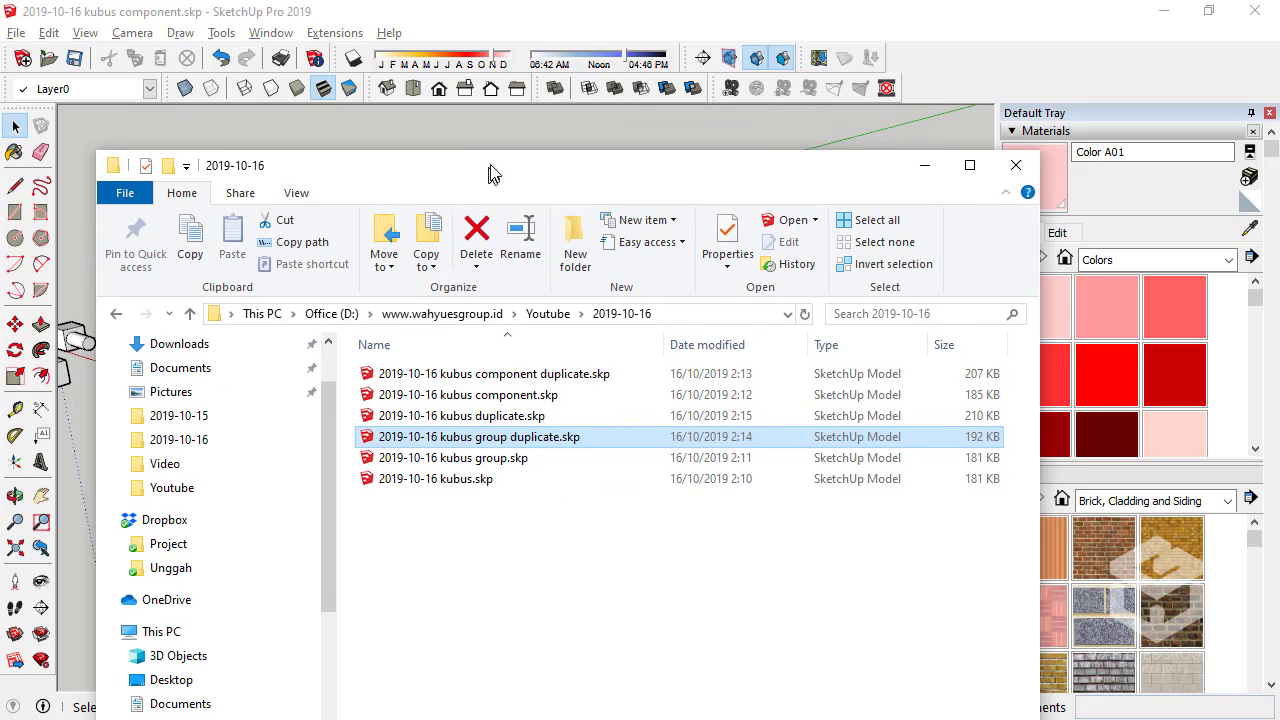
left_click(479, 418)
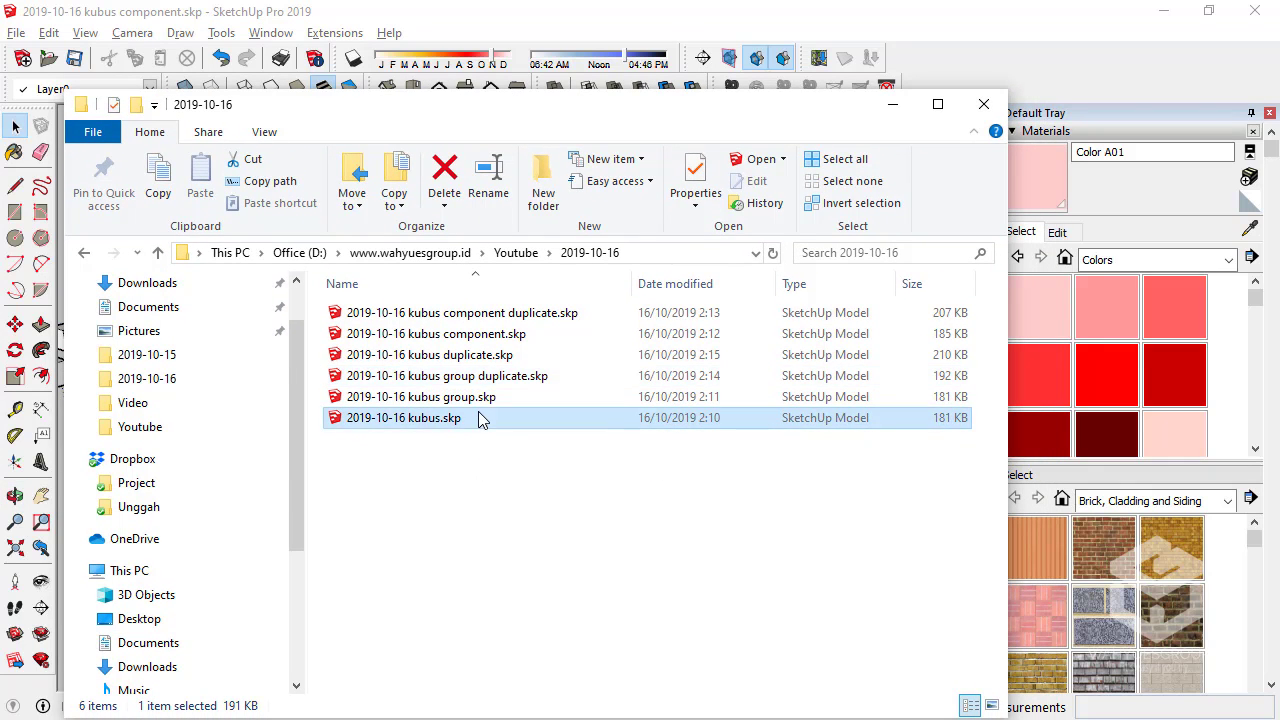
left_click(527, 386)
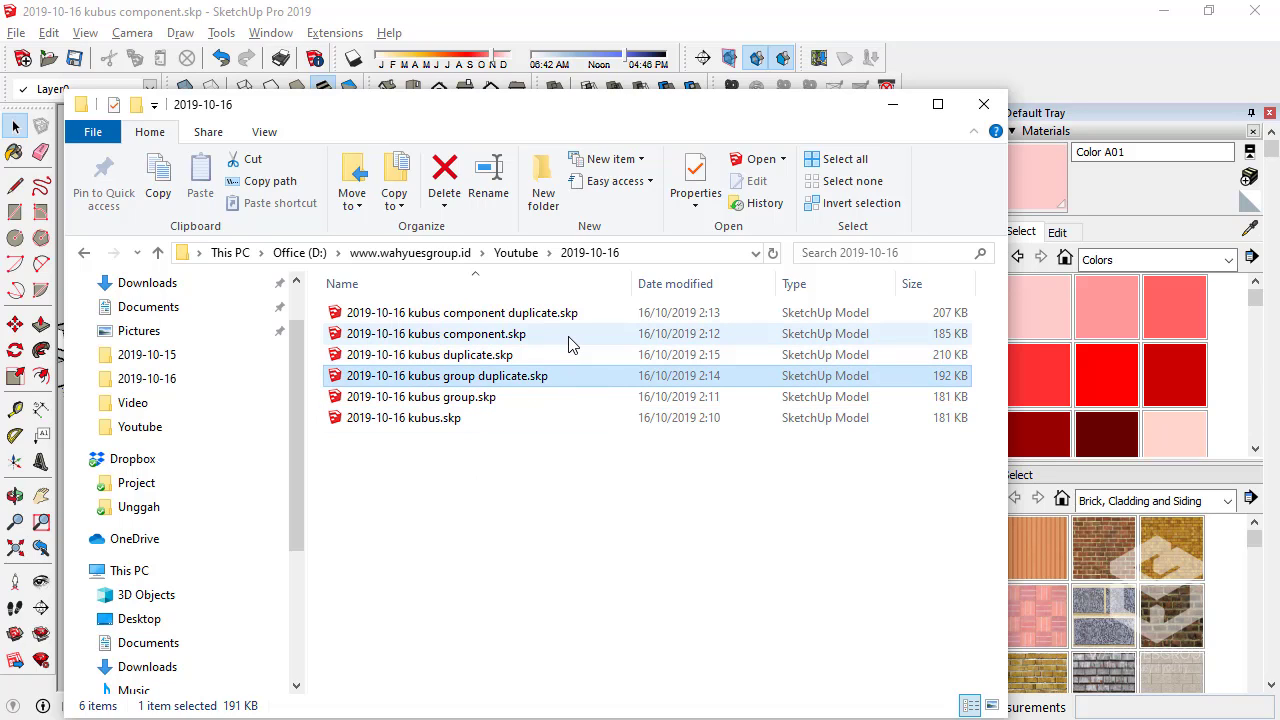
left_click(570, 343)
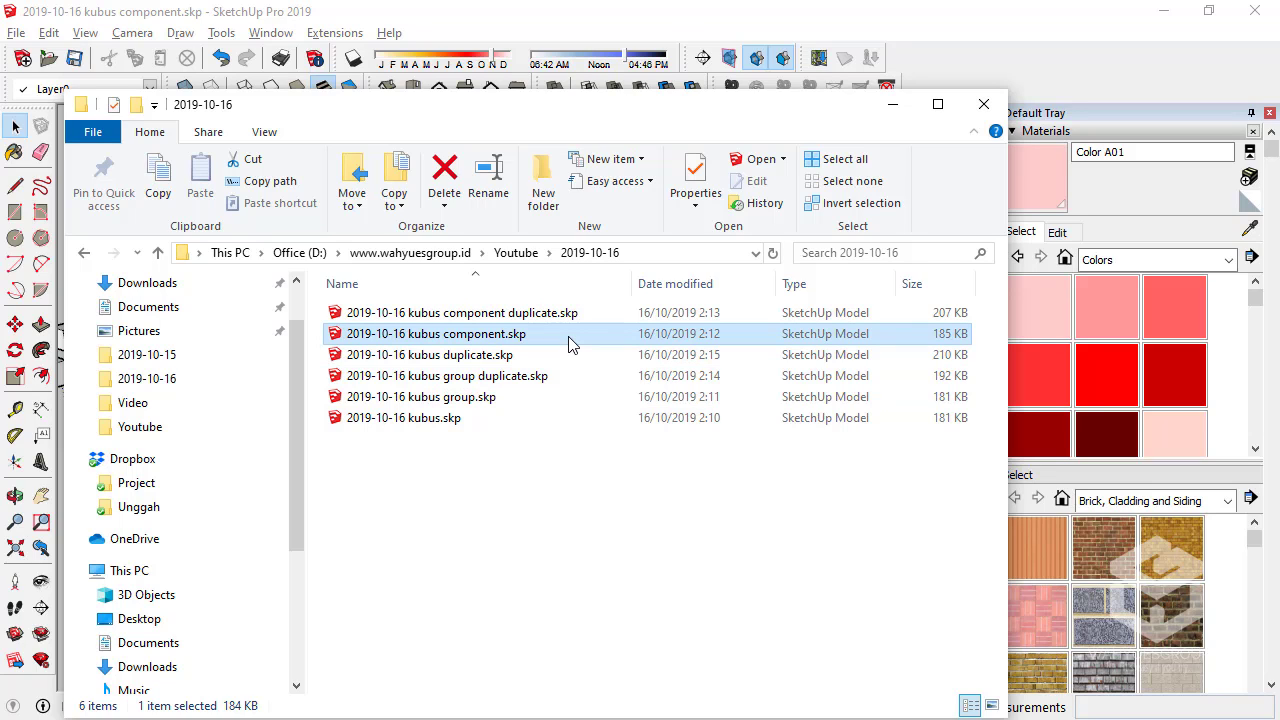
left_click(545, 397)
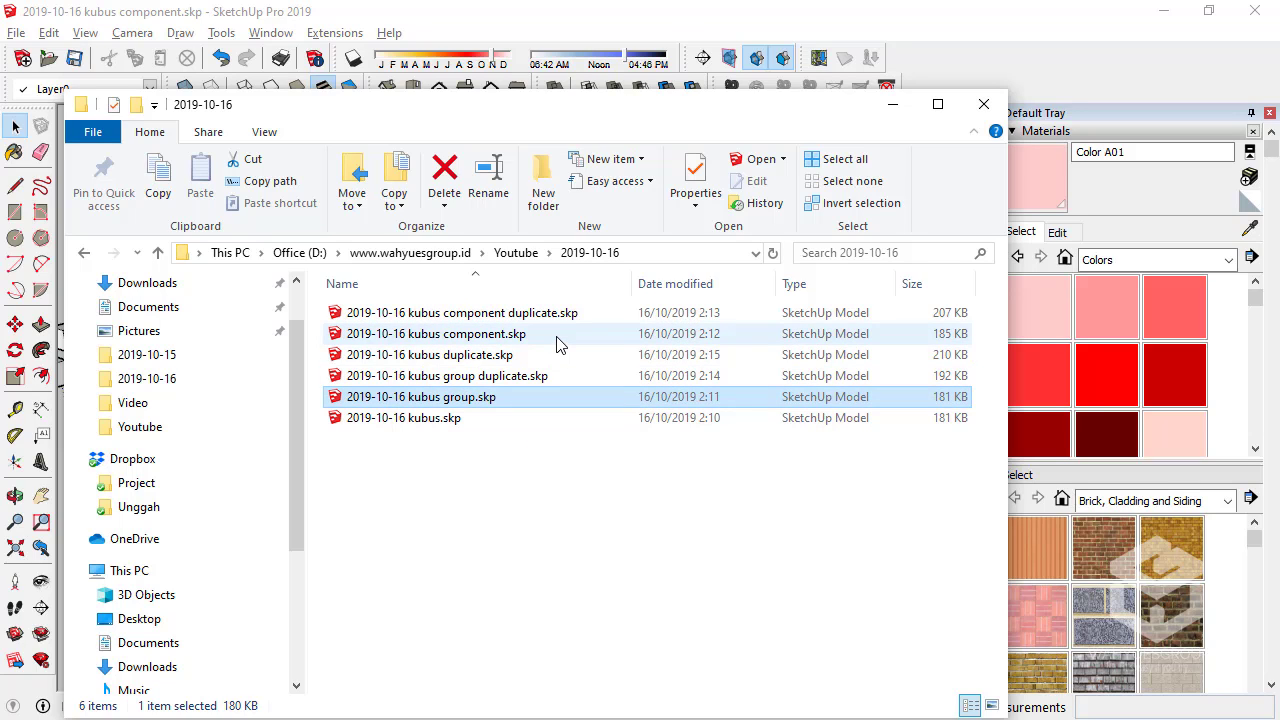
left_click(558, 343)
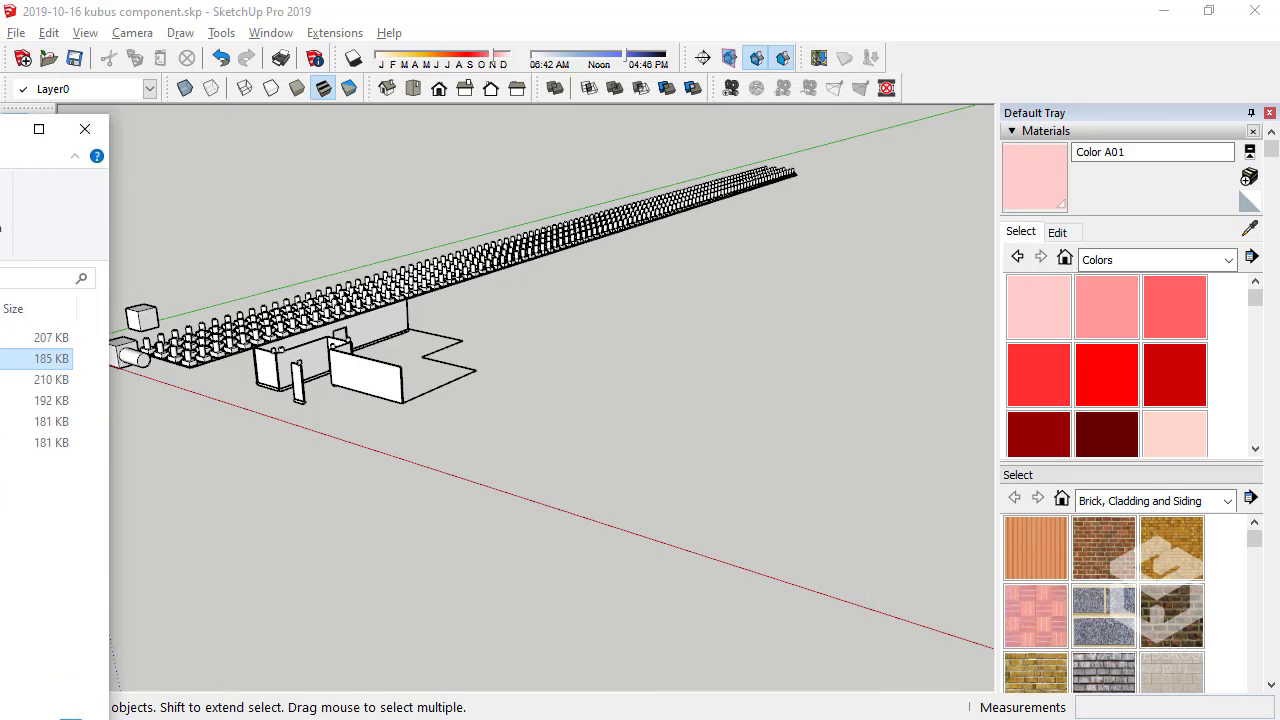
key("super+Down")
Open the lone panel component for editing and draw a circle on its face
middle_click_drag(352, 390, 349, 428)
scroll(345, 500, "up", 3)
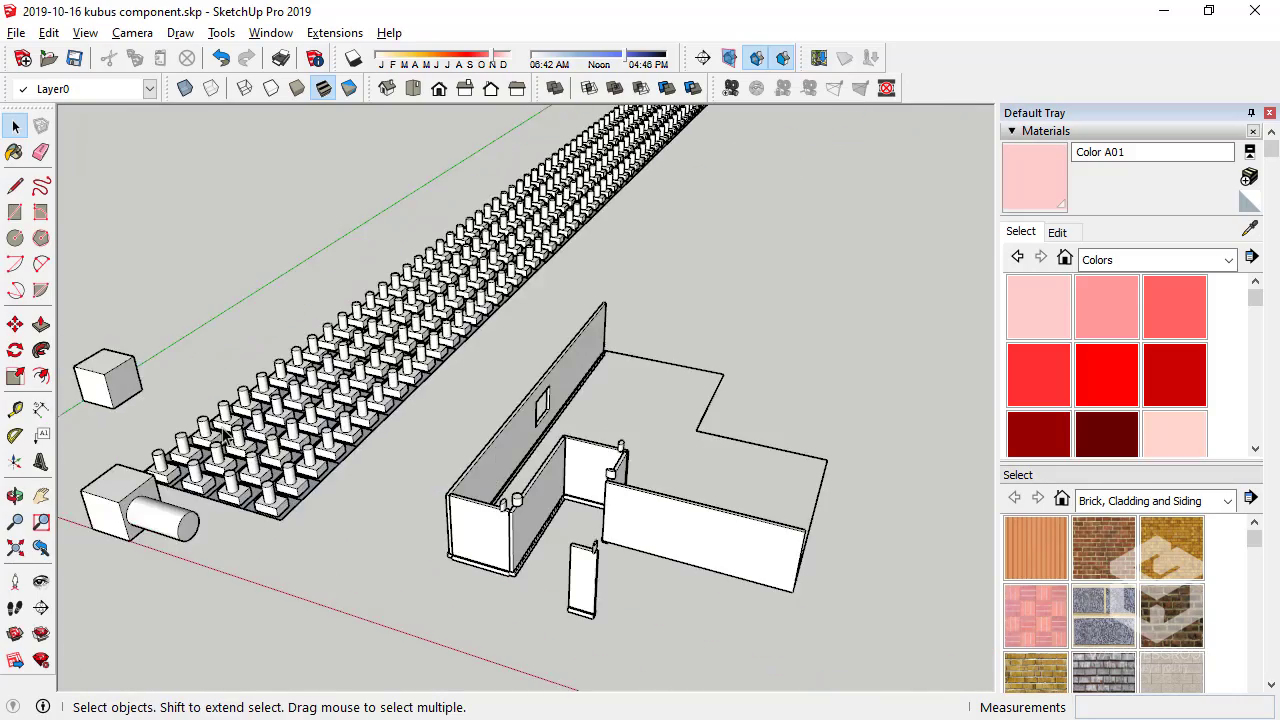
scroll(327, 500, "up", 3)
mouse_move(325, 498)
middle_mouse_down()
mouse_move(221, 438)
mouse_move(560, 537)
middle_mouse_up()
scroll(414, 466, "down", 3)
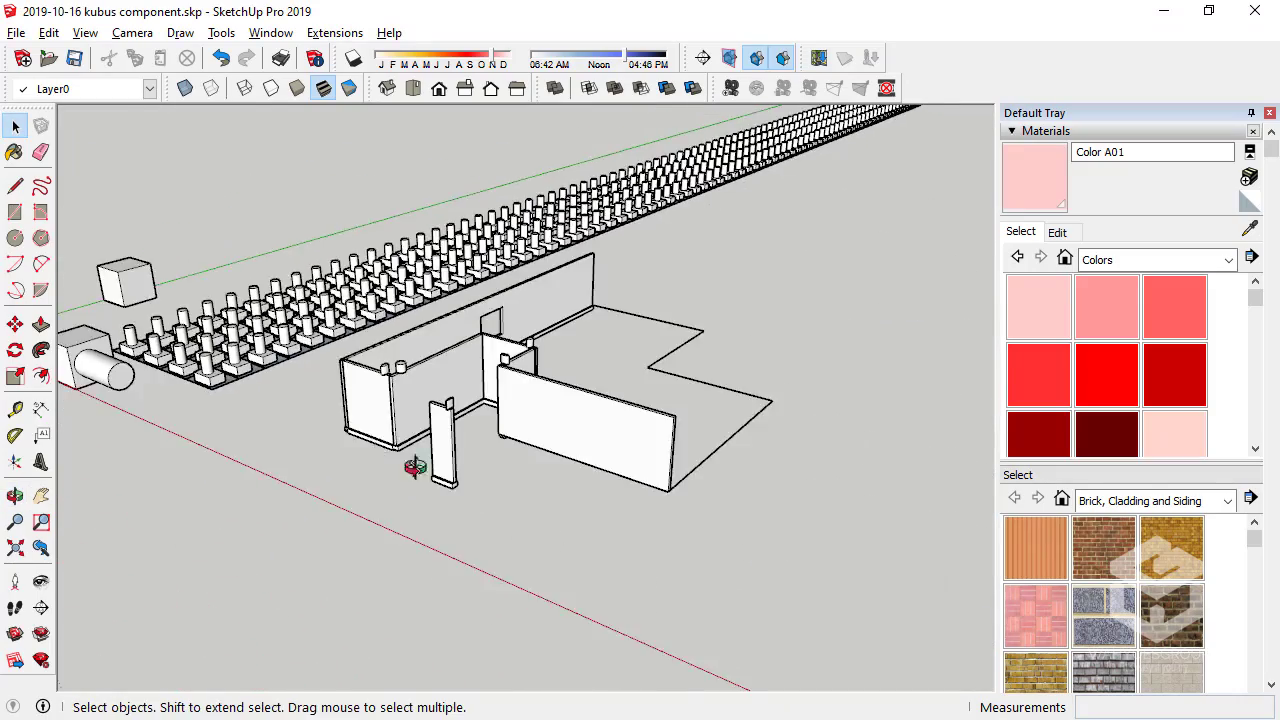
scroll(494, 521, "up", 3)
scroll(455, 428, "up", 2)
double_click(455, 428)
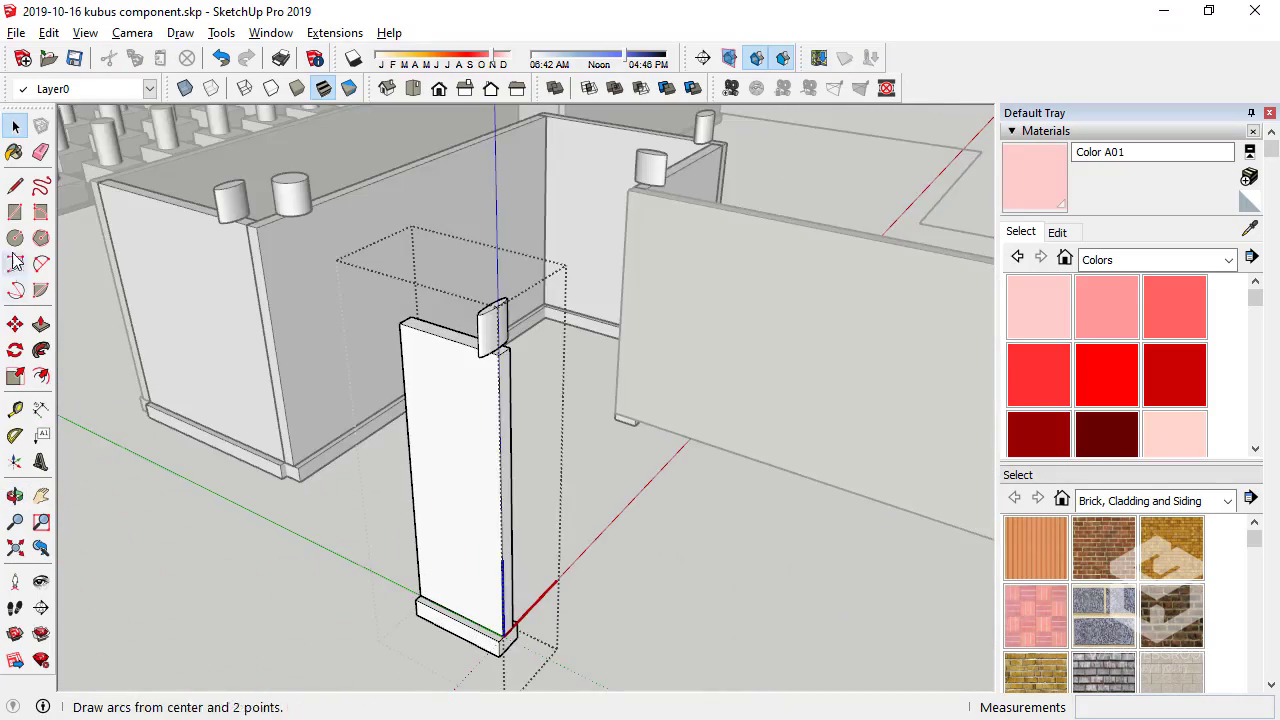
left_click(15, 237)
left_click(431, 441)
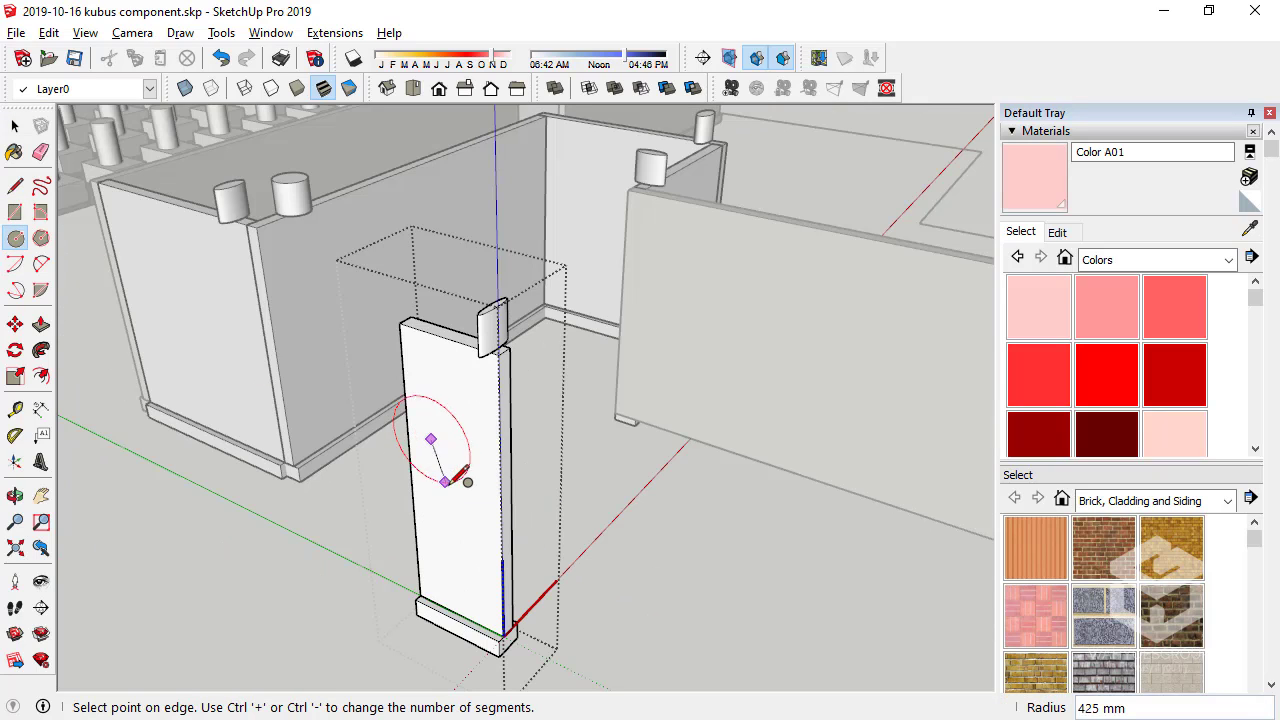
left_click(447, 452)
Push/Pull the circle out of the panel into a cylinder
left_click(41, 324)
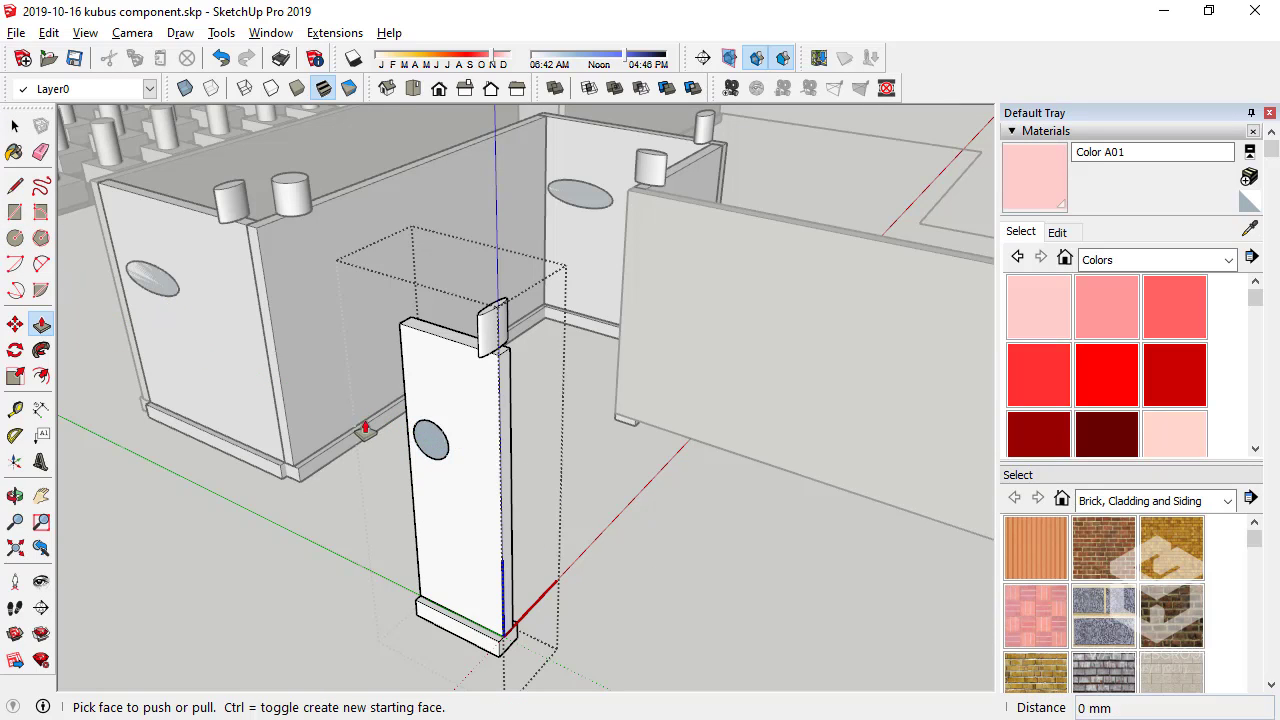
left_click(431, 441)
left_click(366, 480)
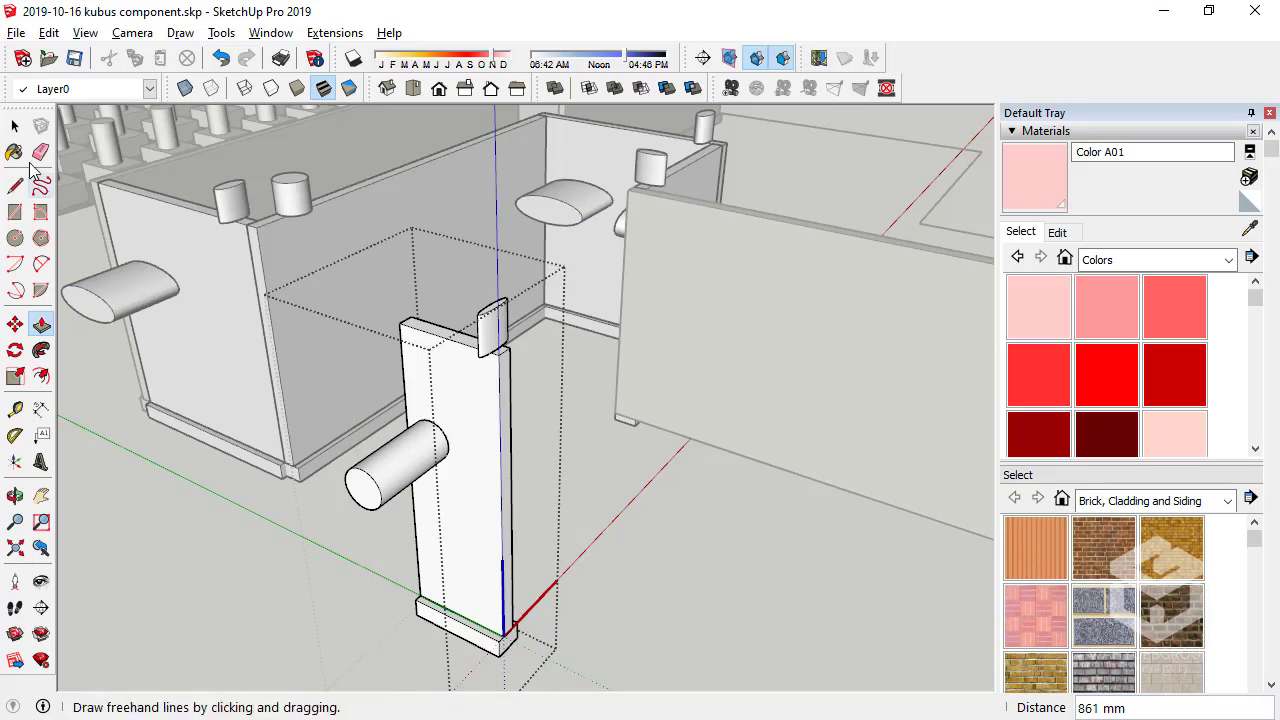
left_click(15, 125)
Orbit out over the model to see the cylinder on every panel copy
mouse_move(134, 467)
middle_mouse_down()
mouse_move(346, 446)
mouse_move(403, 403)
mouse_move(326, 321)
mouse_move(437, 177)
mouse_move(409, 109)
mouse_move(329, 324)
middle_mouse_up()
scroll(346, 446, "down", 5)
scroll(326, 331, "up", 3)
scroll(740, 434, "down", 3)
scroll(740, 434, "down", 2)
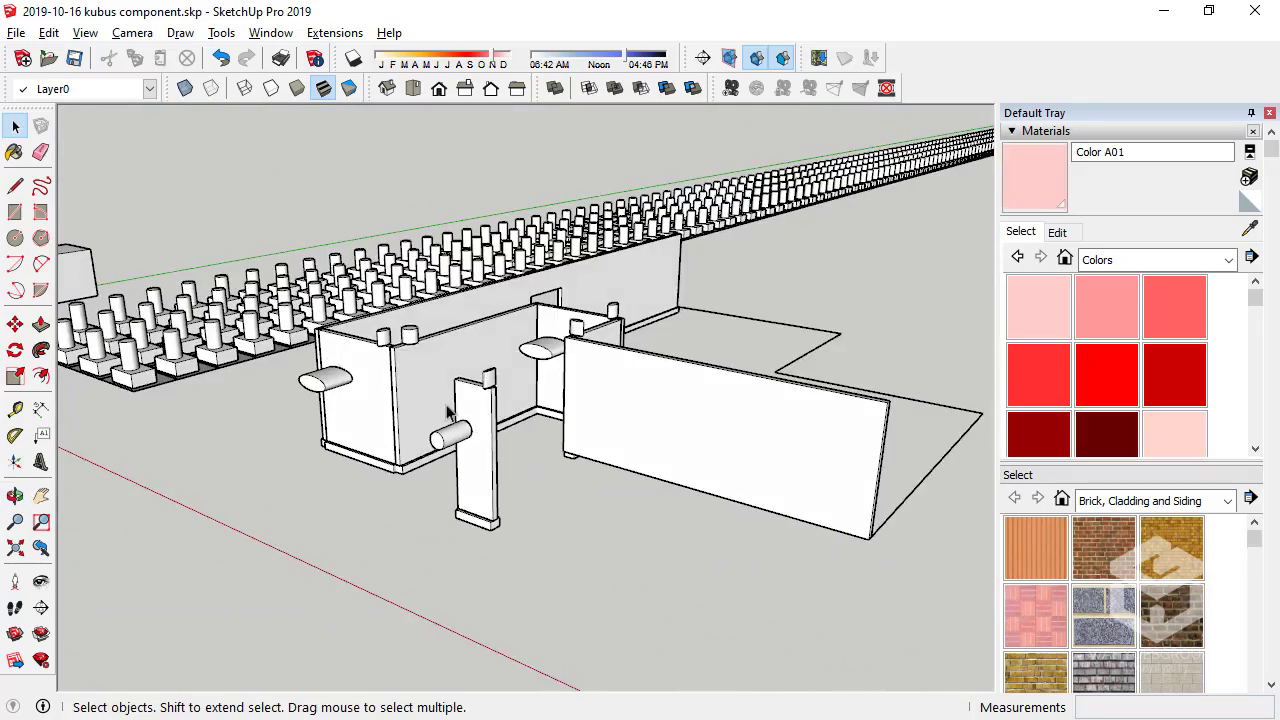
mouse_move(740, 434)
middle_mouse_down()
mouse_move(333, 386)
mouse_move(417, 451)
middle_mouse_up()
scroll(333, 386, "up", 5)
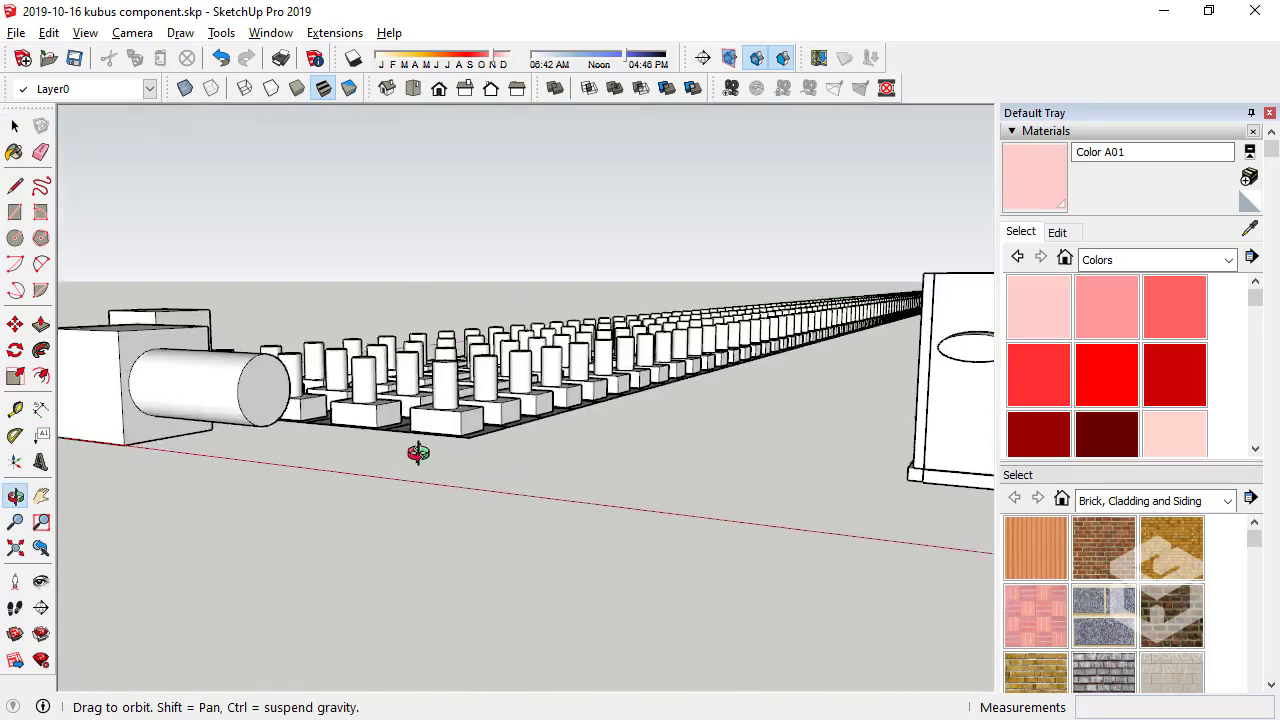
scroll(417, 451, "up", 2)
scroll(455, 360, "up", 2)
middle_click_drag(455, 360, 440, 420)
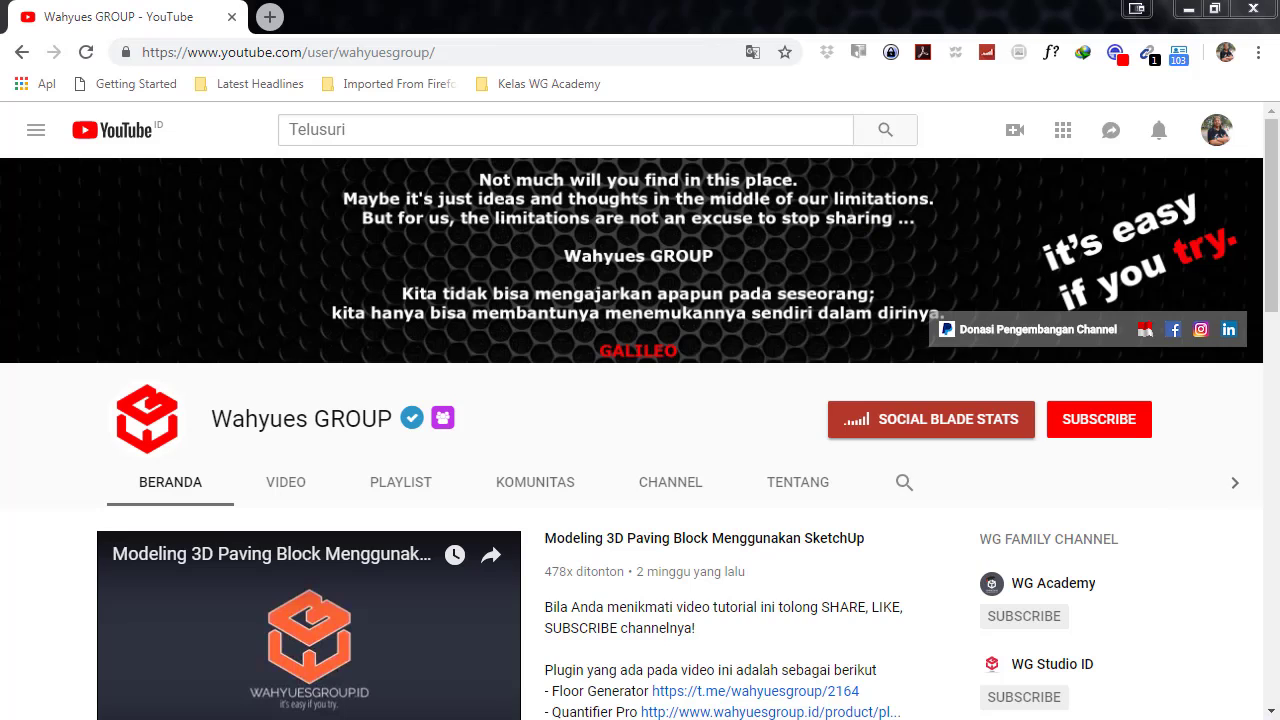
Subscribe to the tutorial channel and enable its notification bell
left_click(1133, 427)
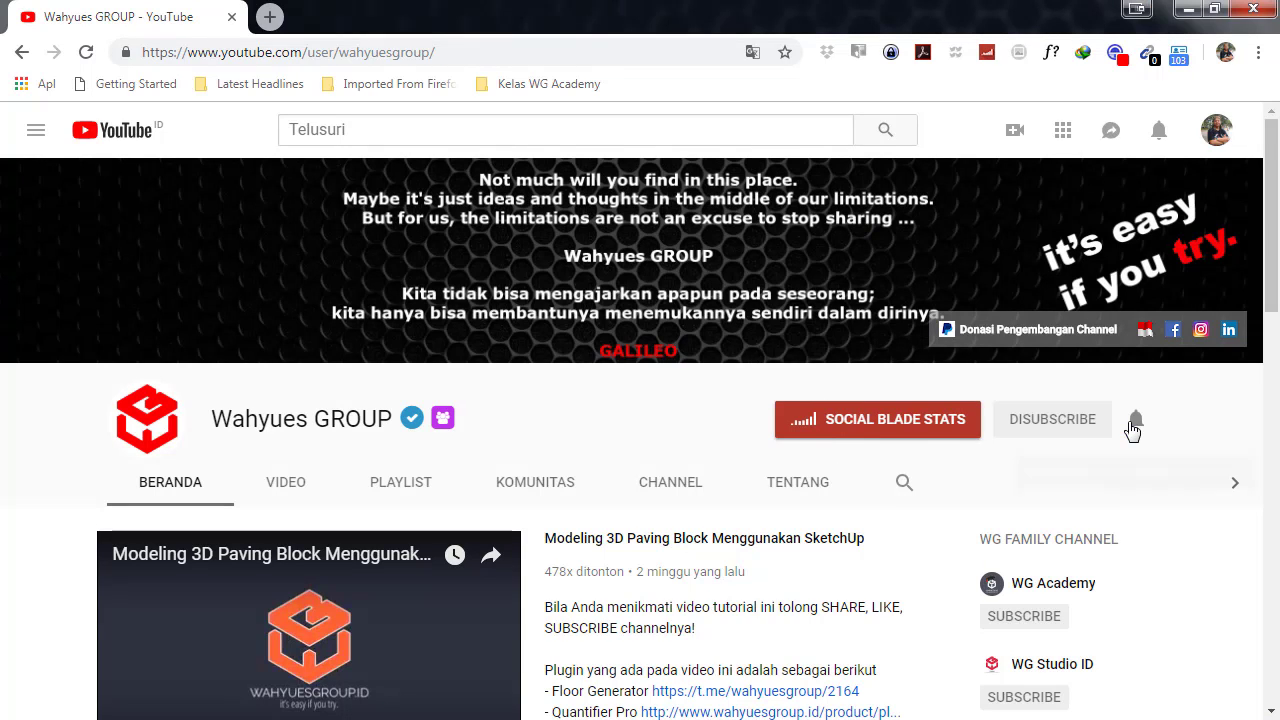
left_click(1137, 424)
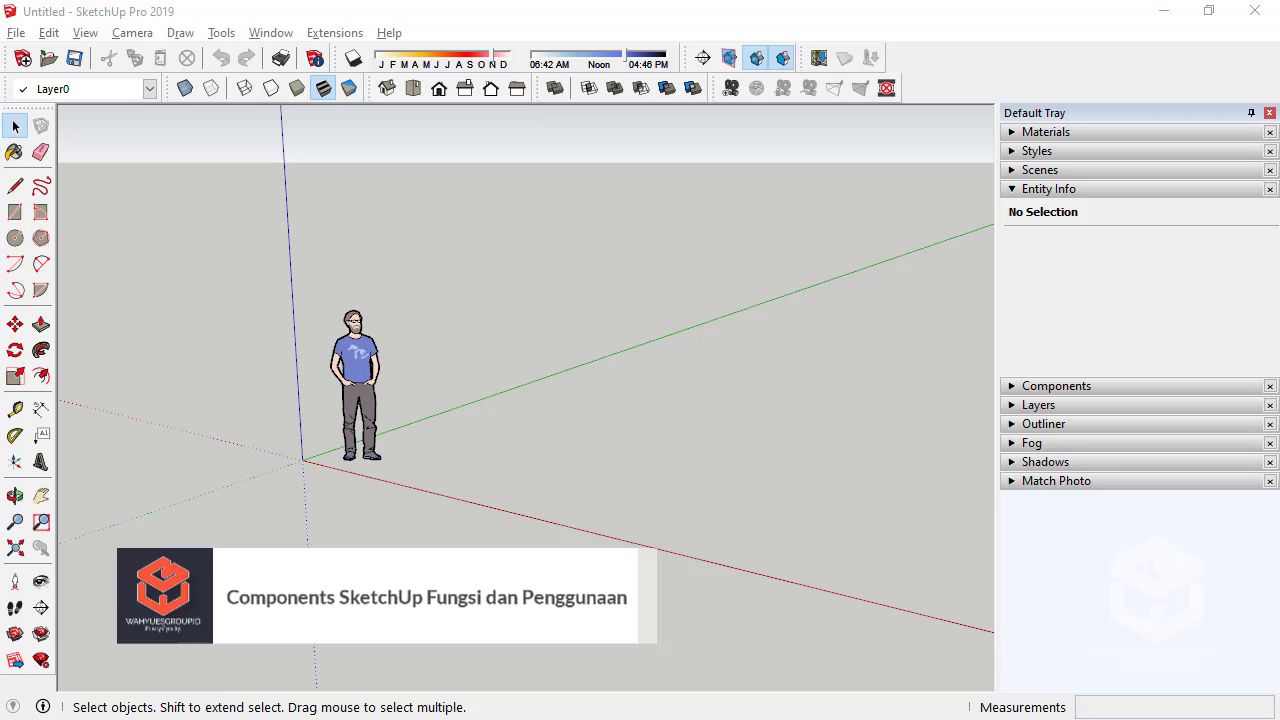
Delete the person figure and draw a 2000 × 2000 mm rectangle at the origin
left_click_drag(232, 257, 455, 522)
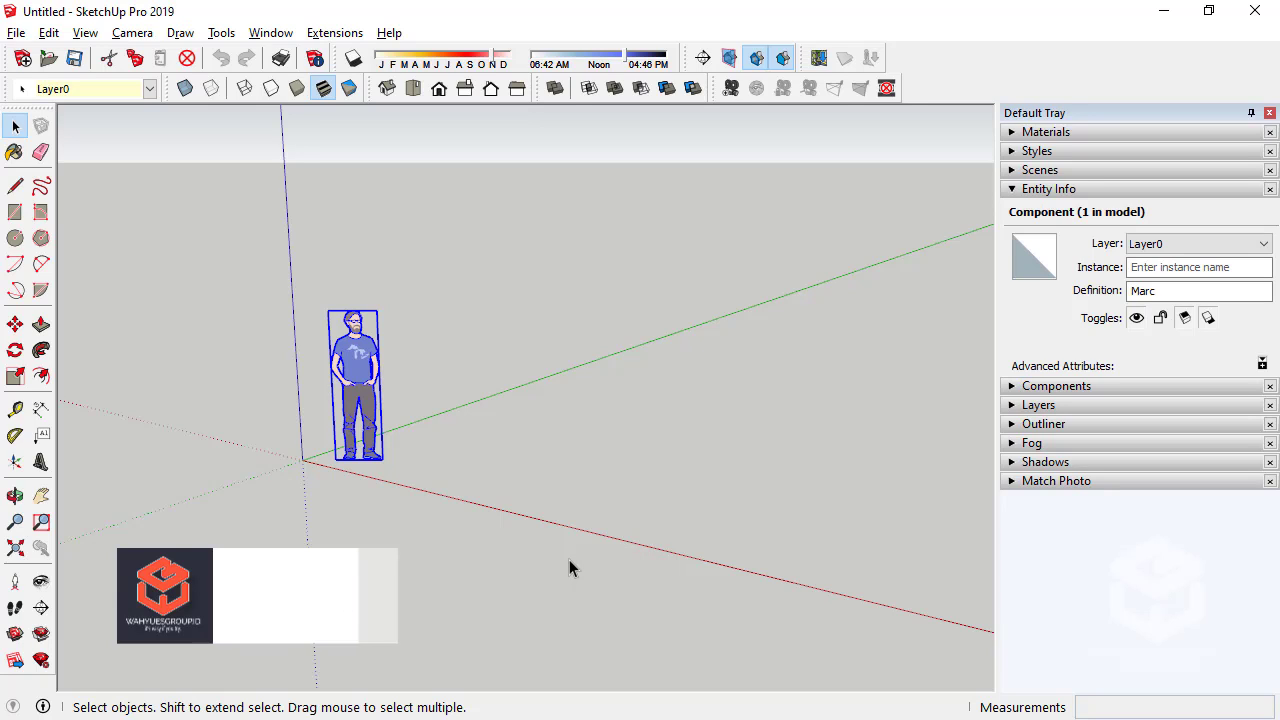
key("Delete")
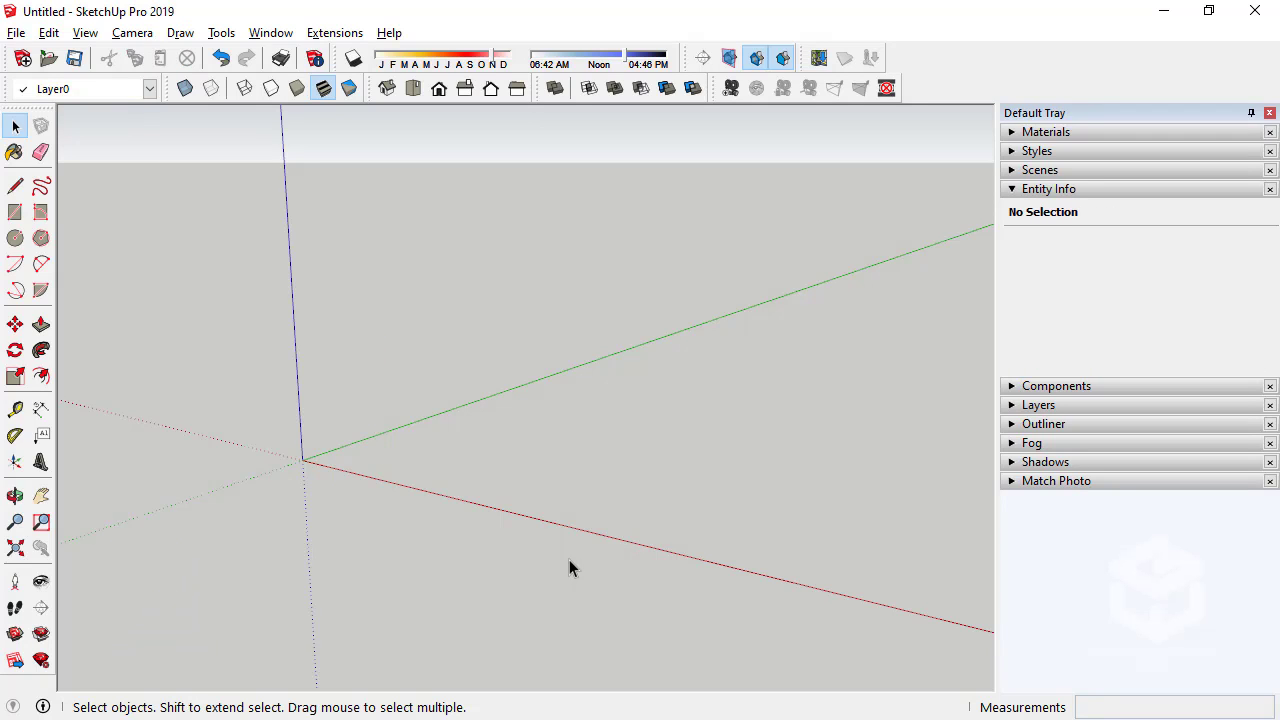
left_click(15, 211)
left_click(302, 460)
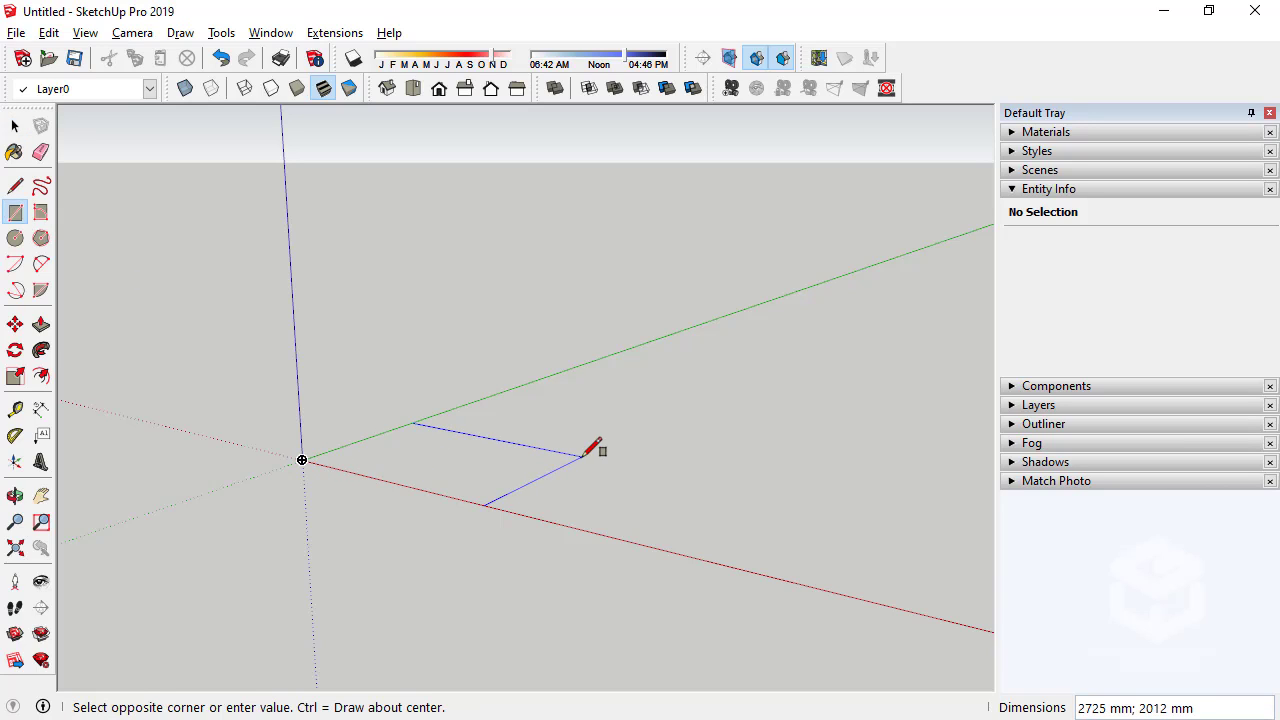
type("2000;2000")
key("Return")
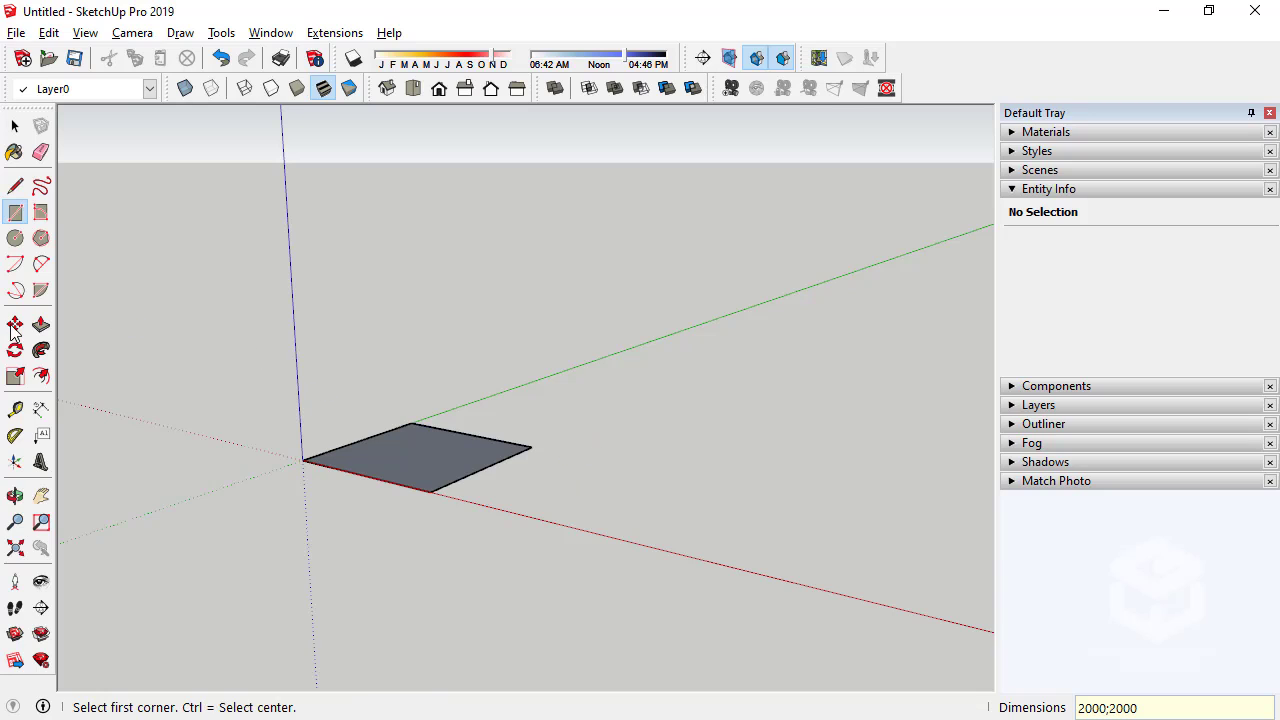
Push/Pull the square up 2000 mm into a cube
left_click(41, 325)
left_click(410, 458)
type("2")
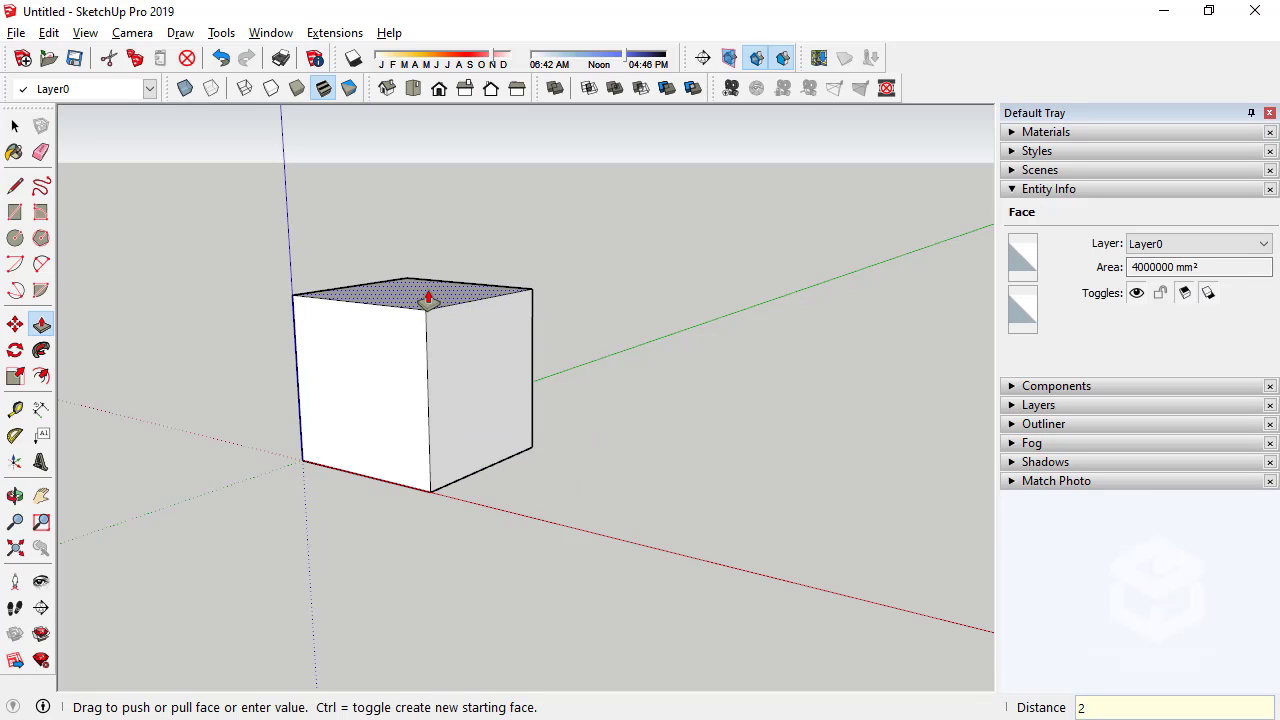
key("Return")
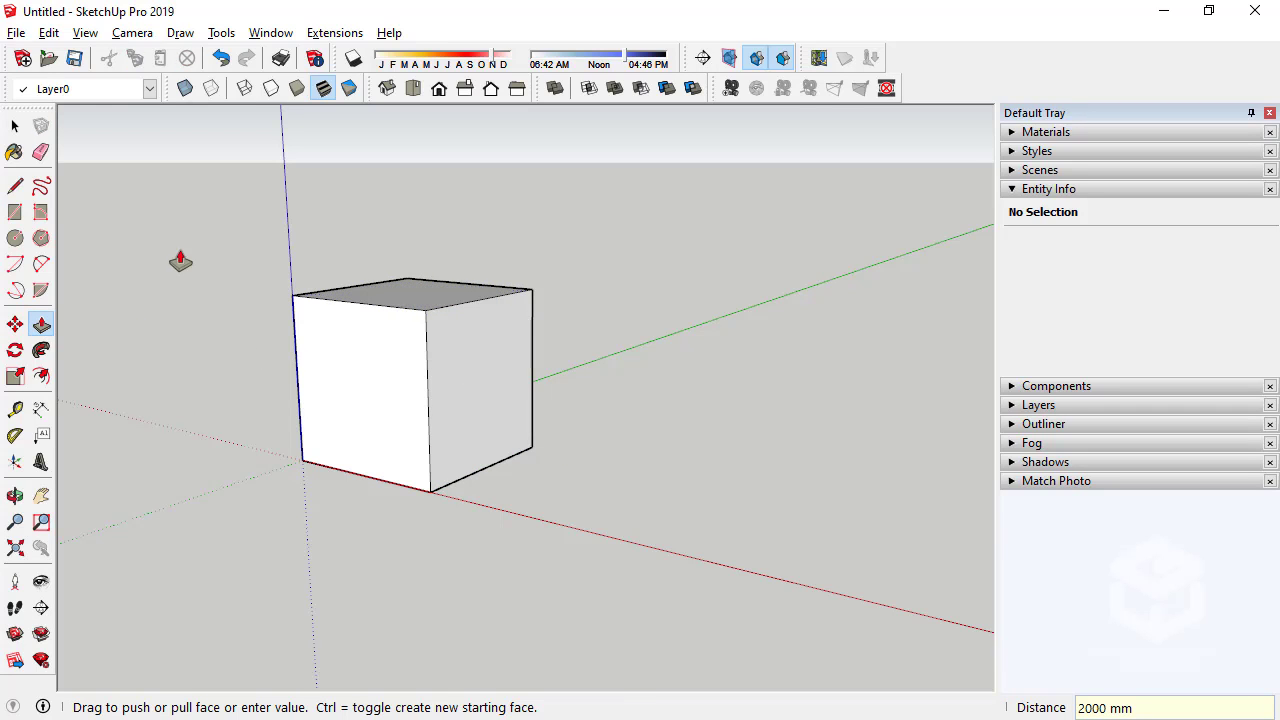
left_click(20, 128)
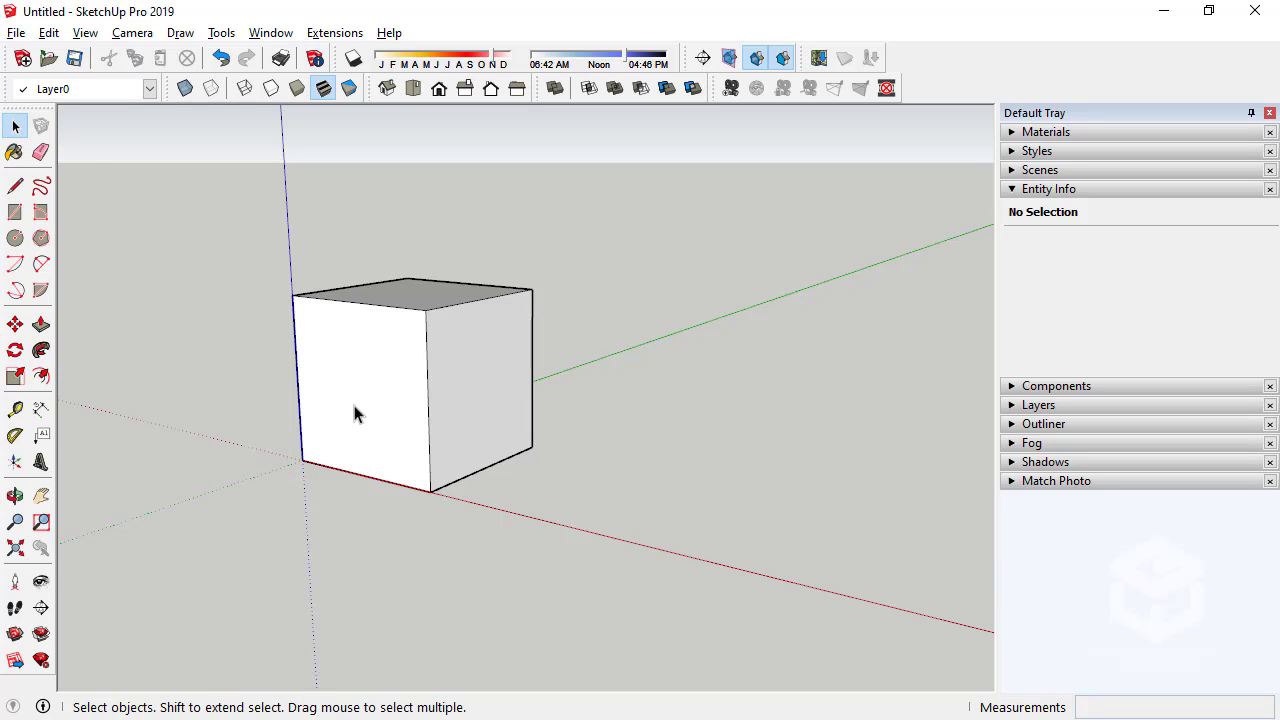
Save the cube model as 2019-10-16 kubus.skp
triple_click(348, 348)
left_click(600, 250)
left_click(74, 58)
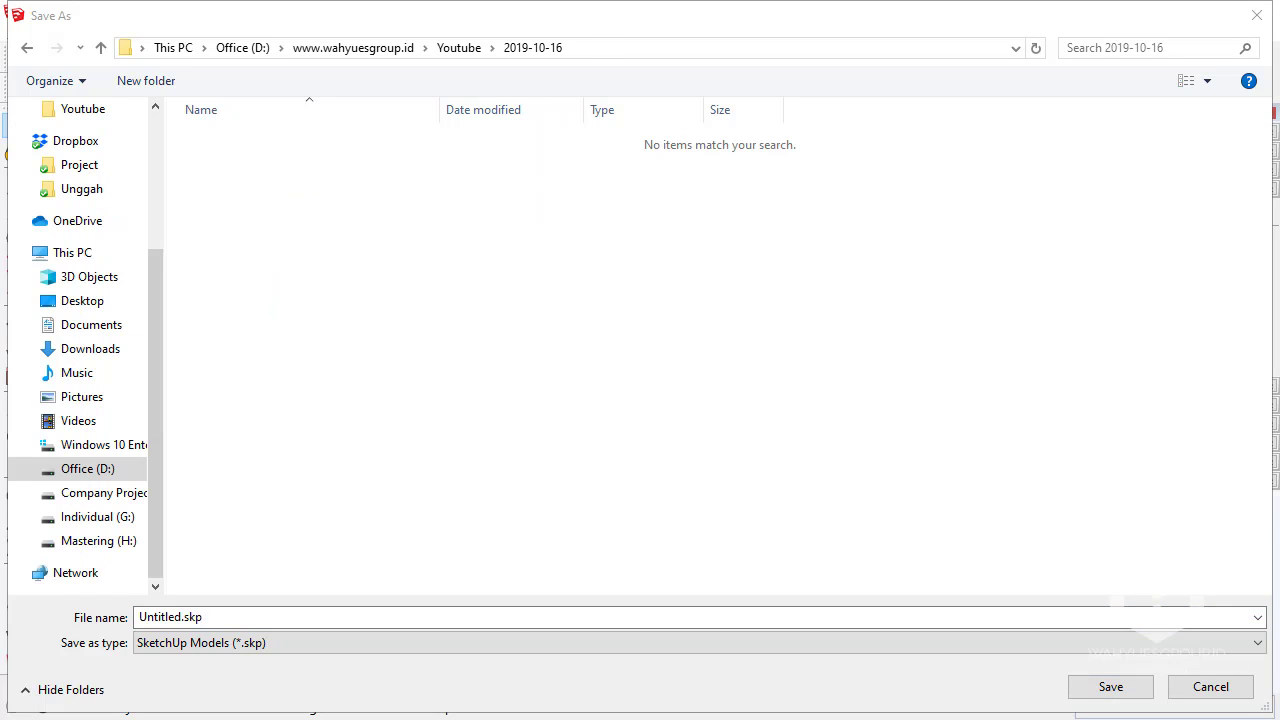
left_click(273, 611)
double_click(181, 613)
type("2")
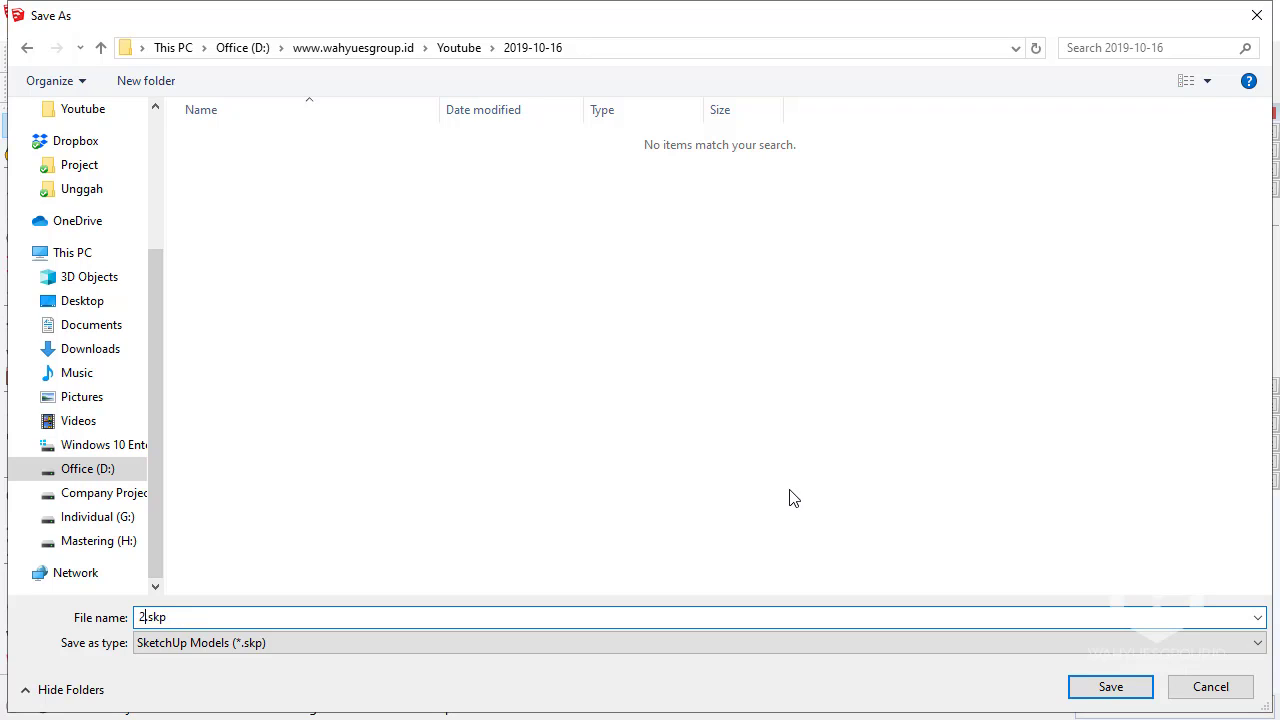
type("-10-16 k")
type("ubus")
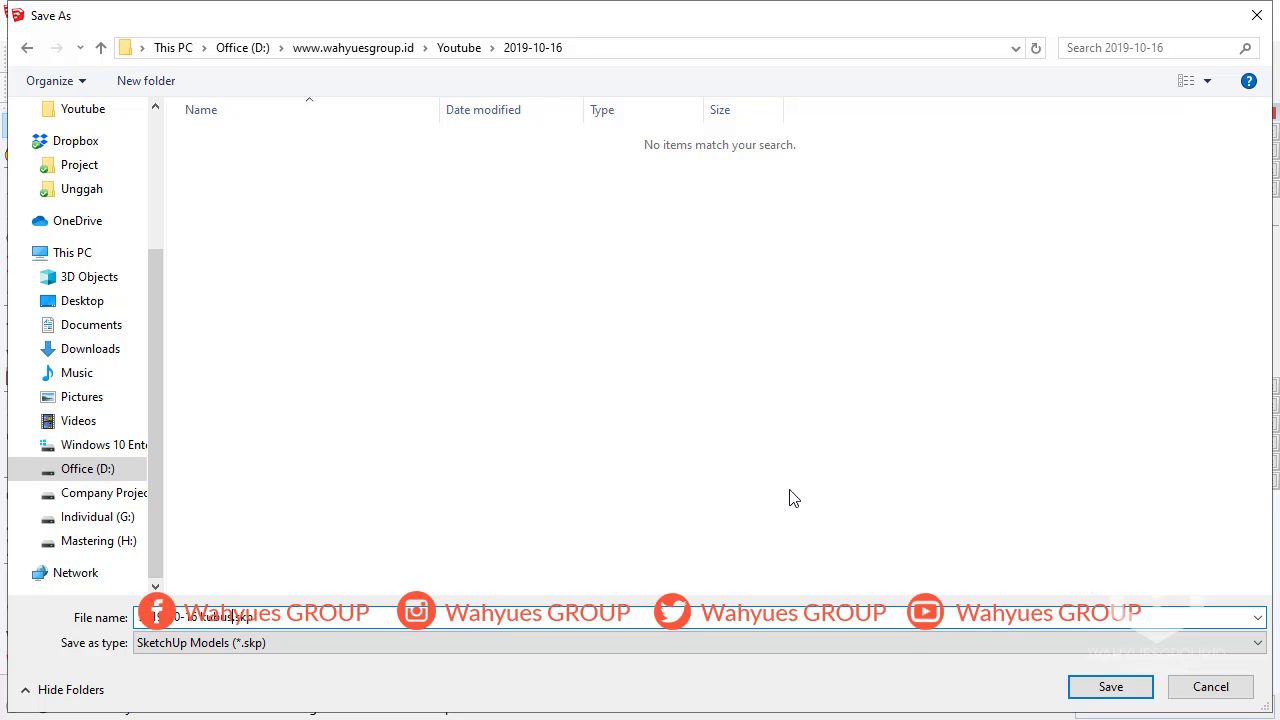
key("Return")
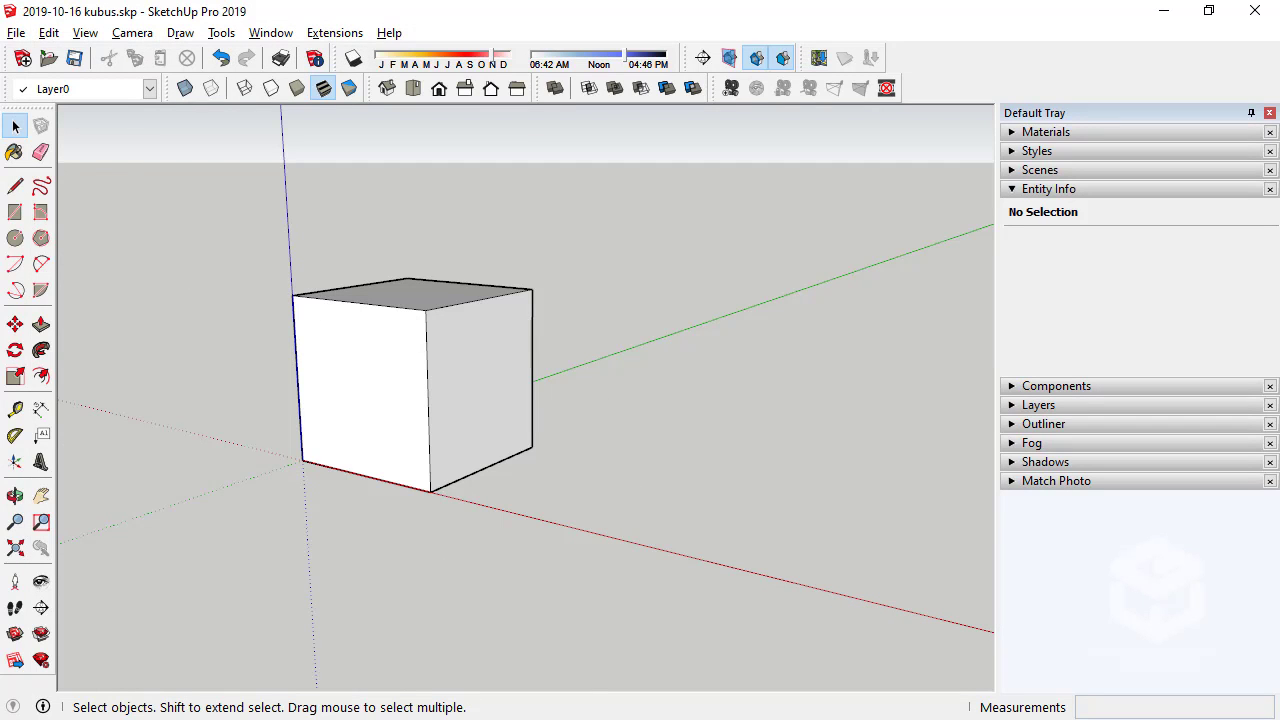
Check the saved file in its folder, then start a new untitled model
left_click_drag(0, 90, 576, 77)
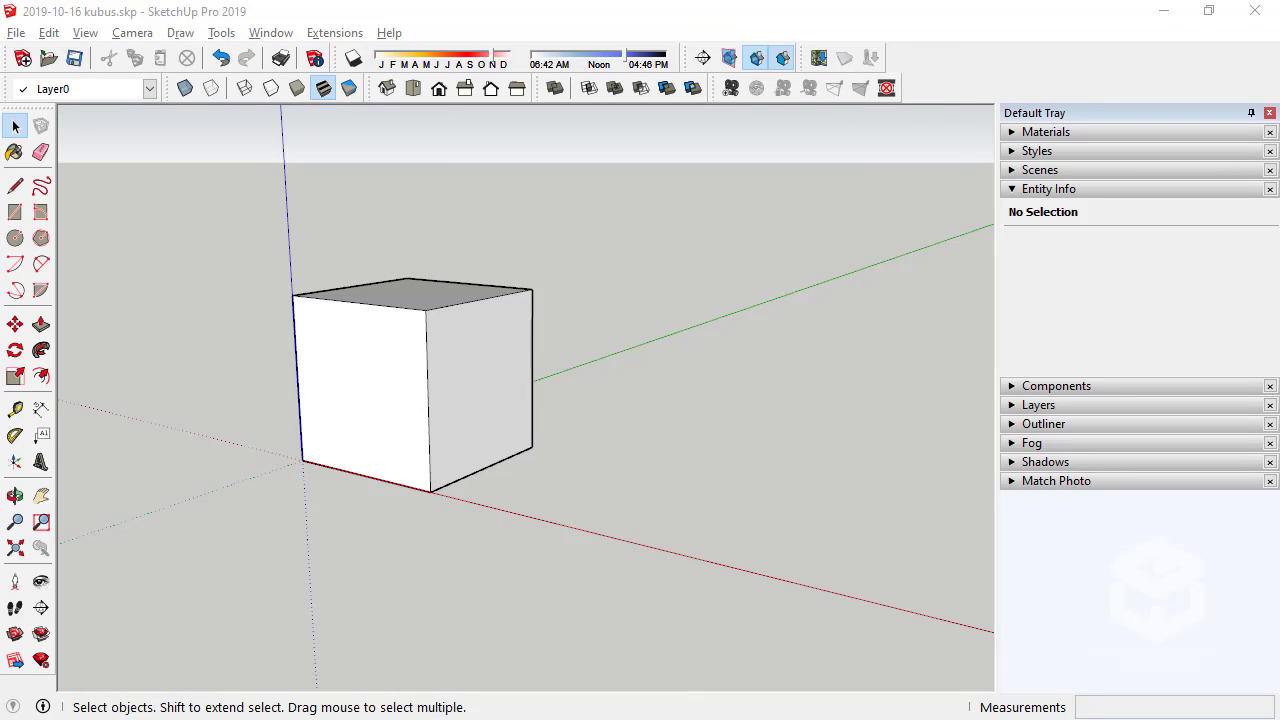
key("ctrl+a")
left_click(112, 134)
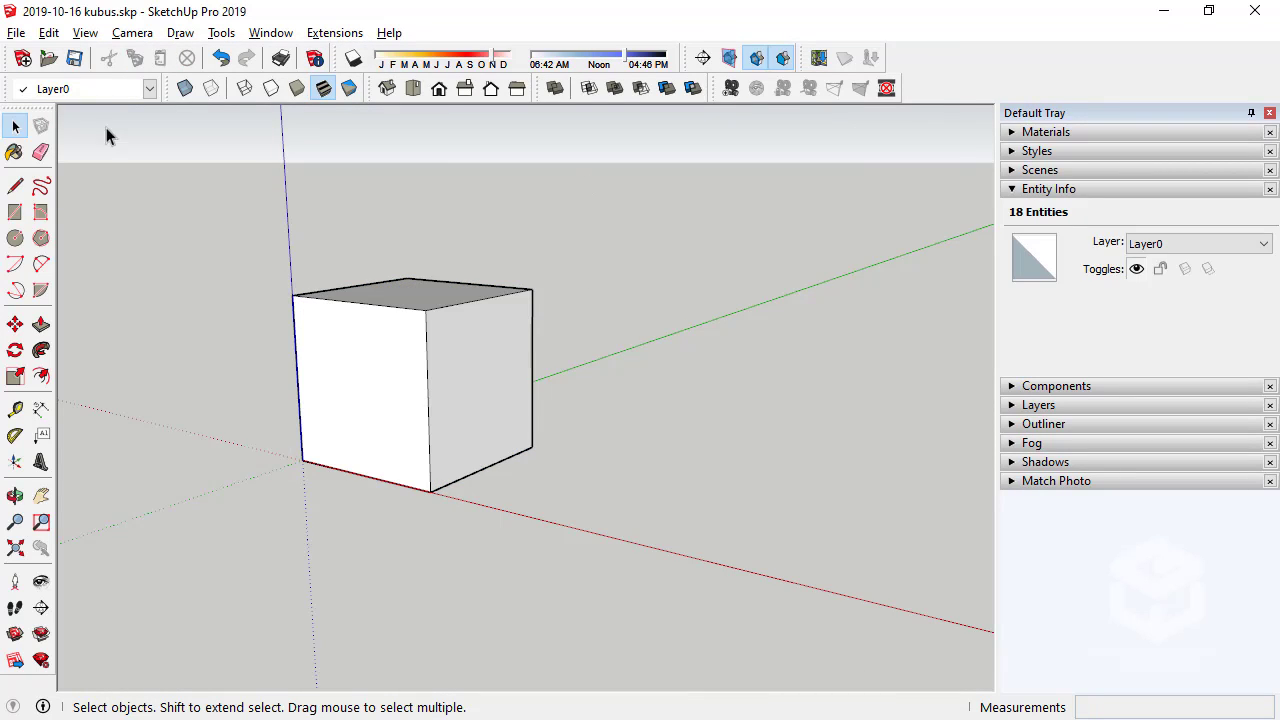
left_click(24, 58)
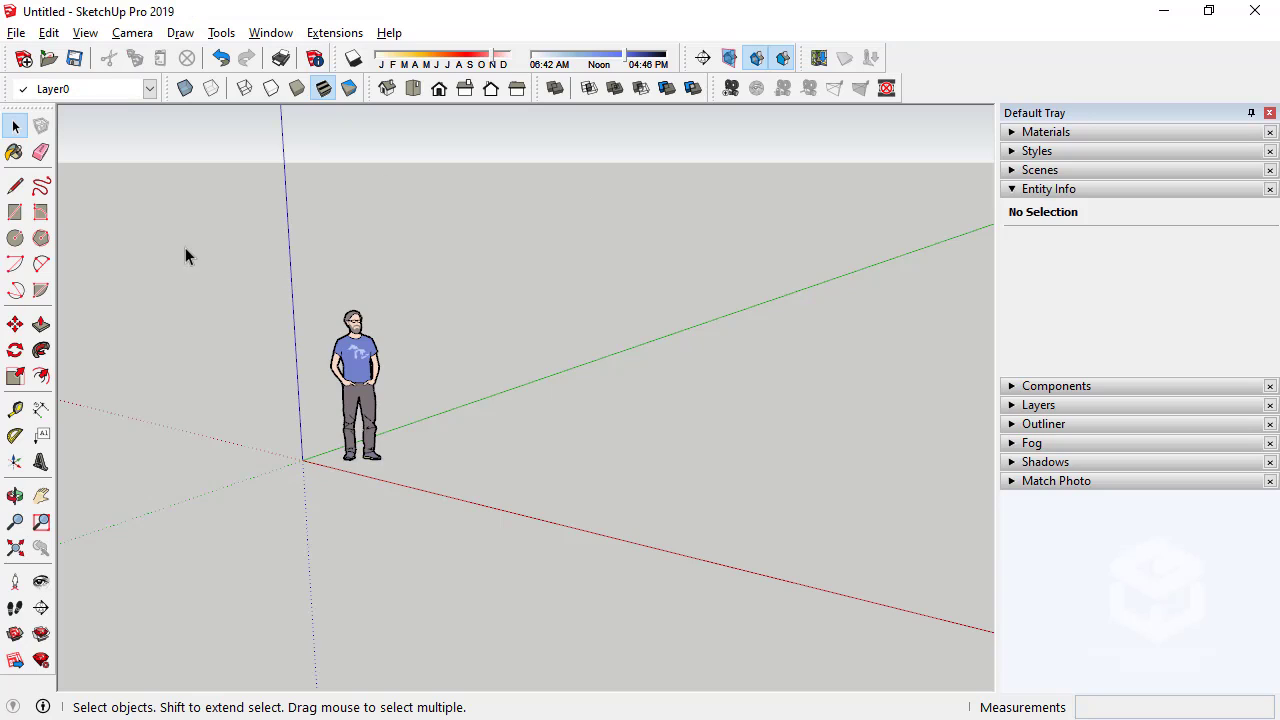
Erase the default figure and draw a 2000 × 2000 mm rectangle from the origin
left_click_drag(185, 247, 588, 588)
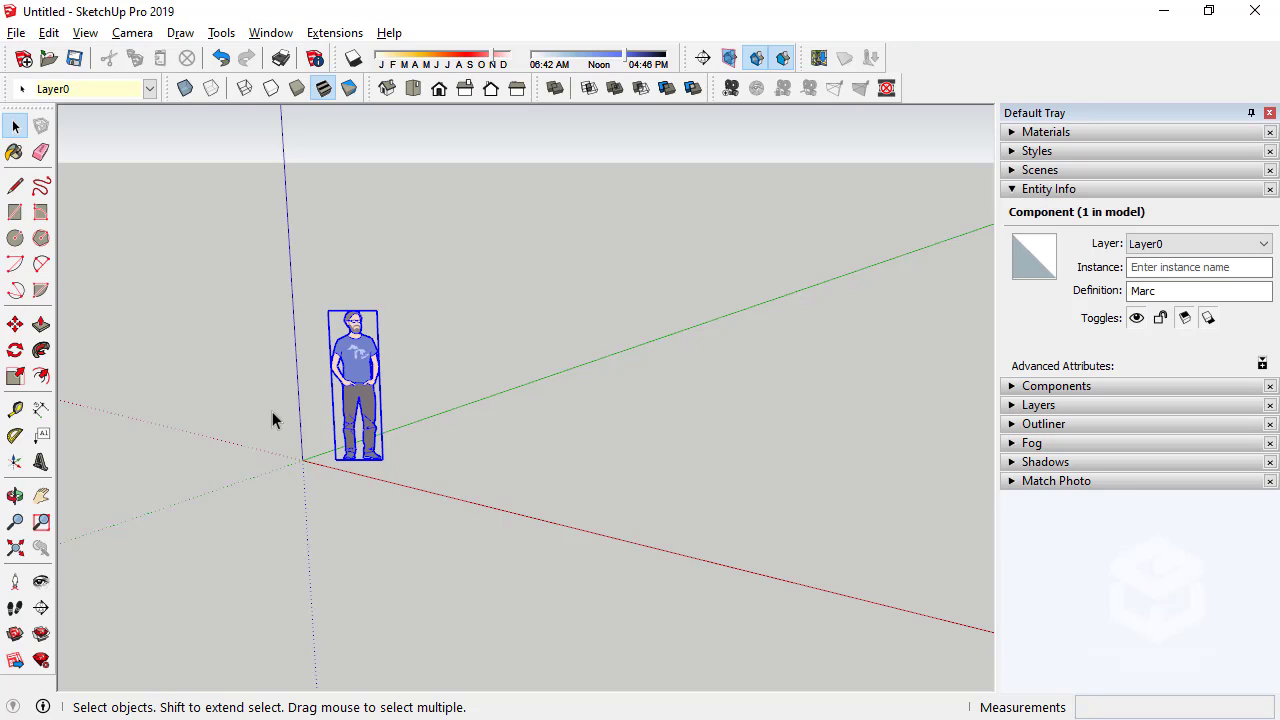
left_click(228, 265)
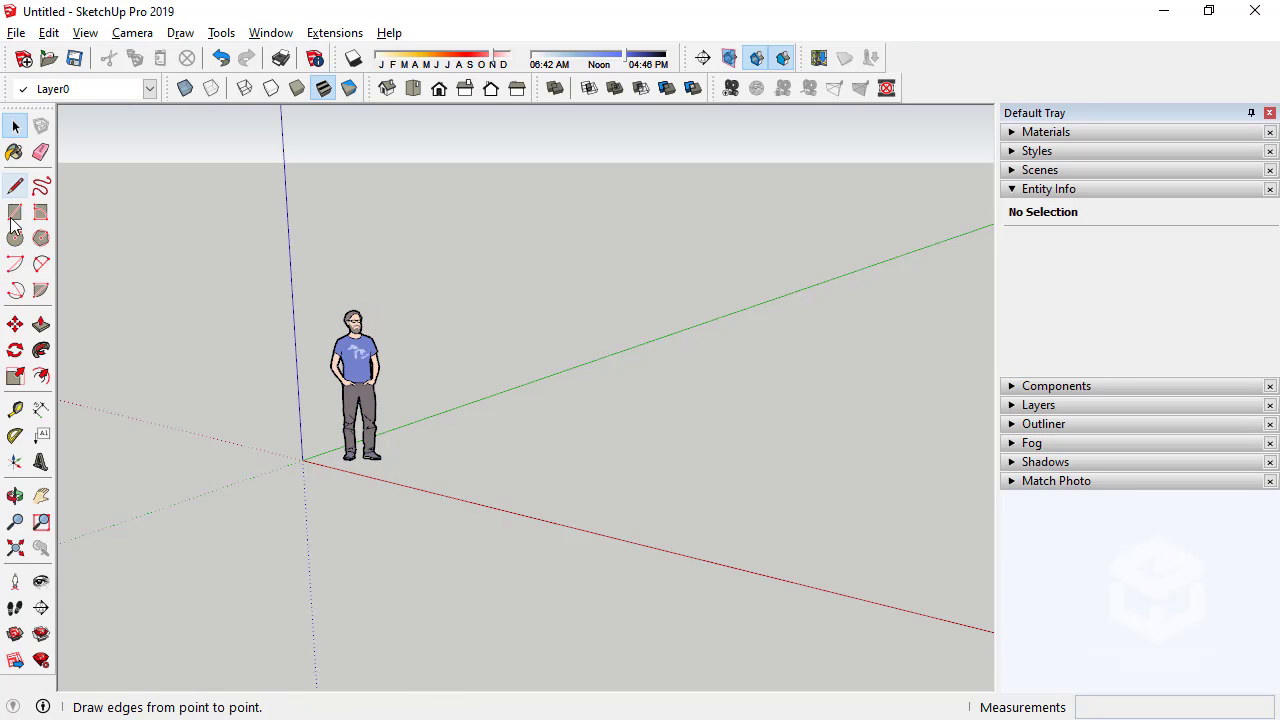
left_click(376, 368)
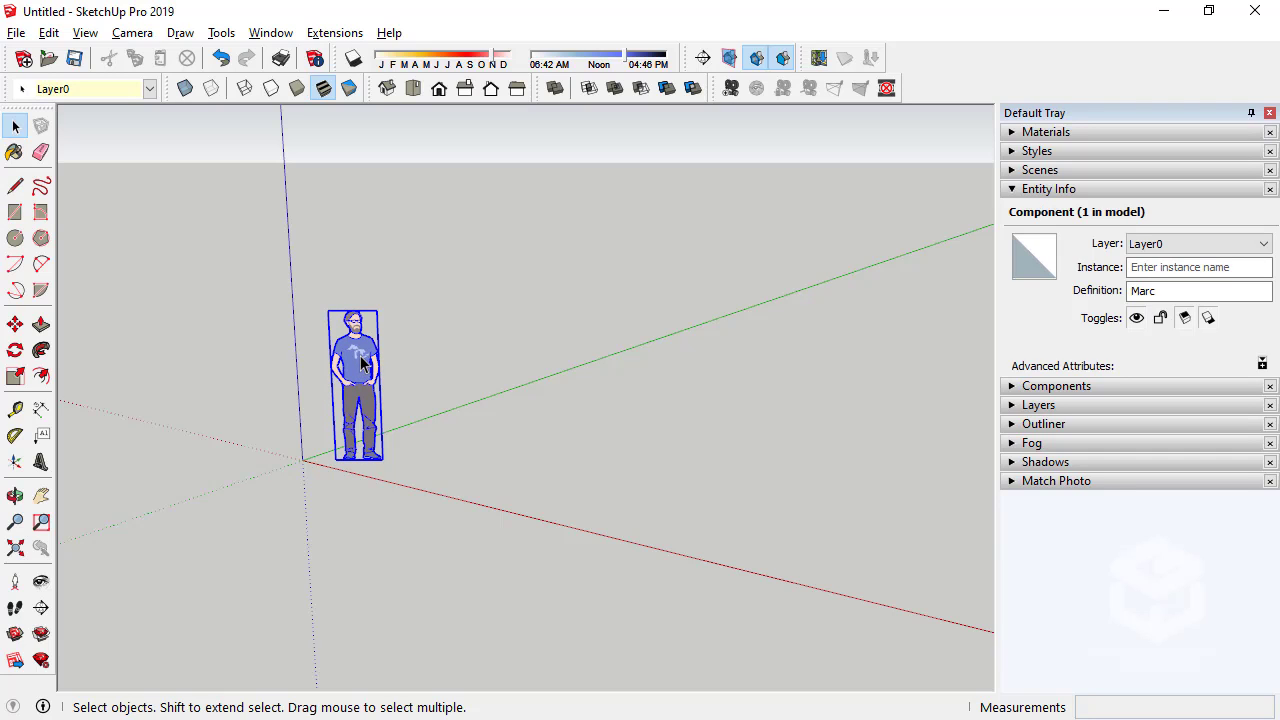
right_click(355, 360)
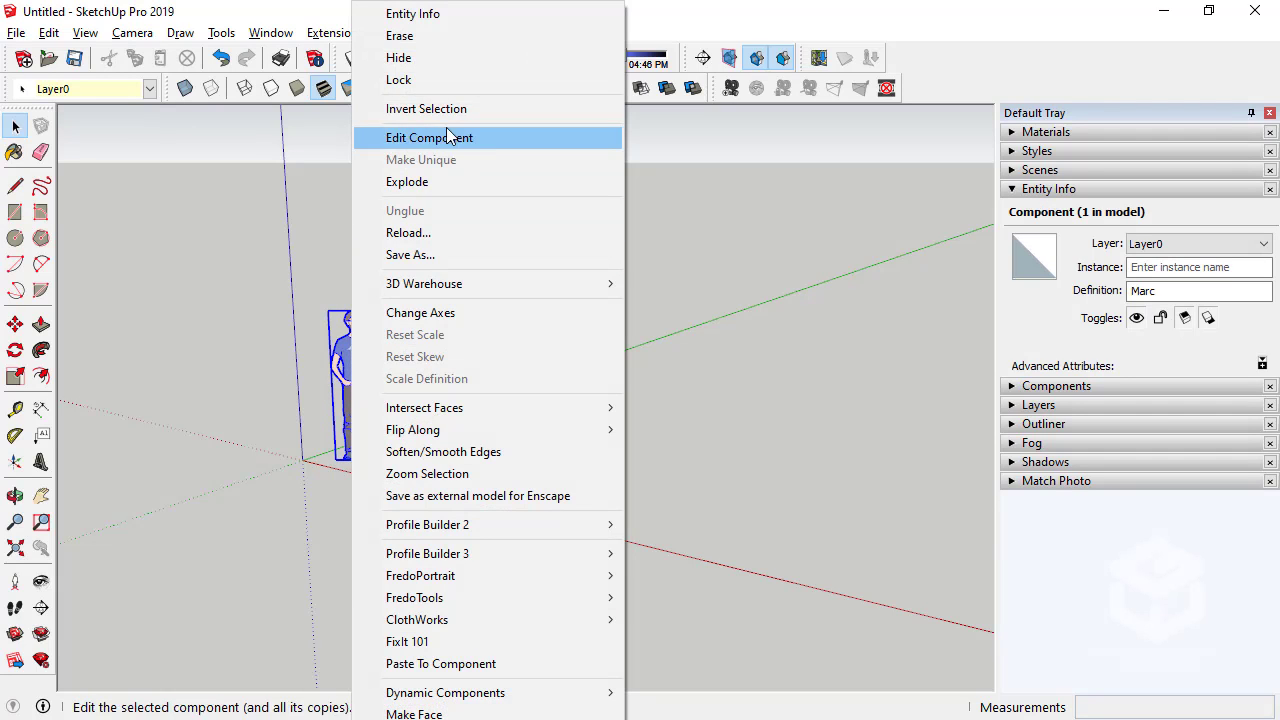
left_click(449, 36)
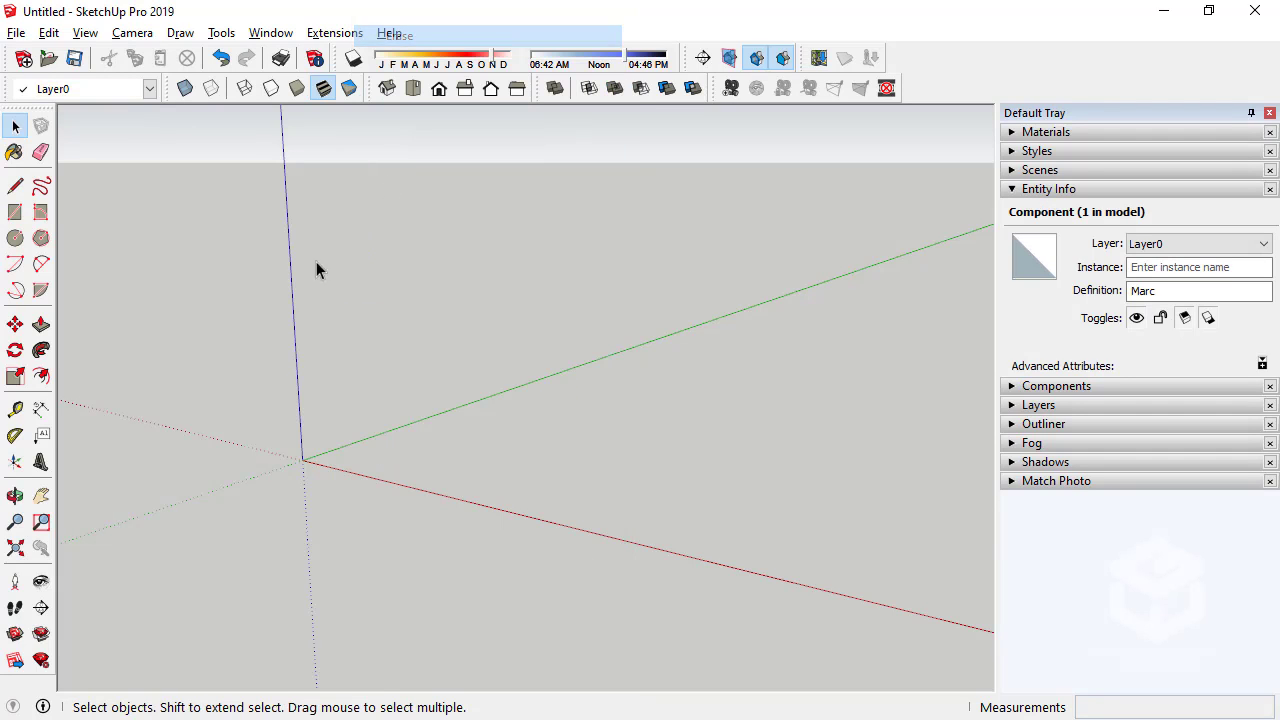
left_click(15, 212)
left_click(302, 460)
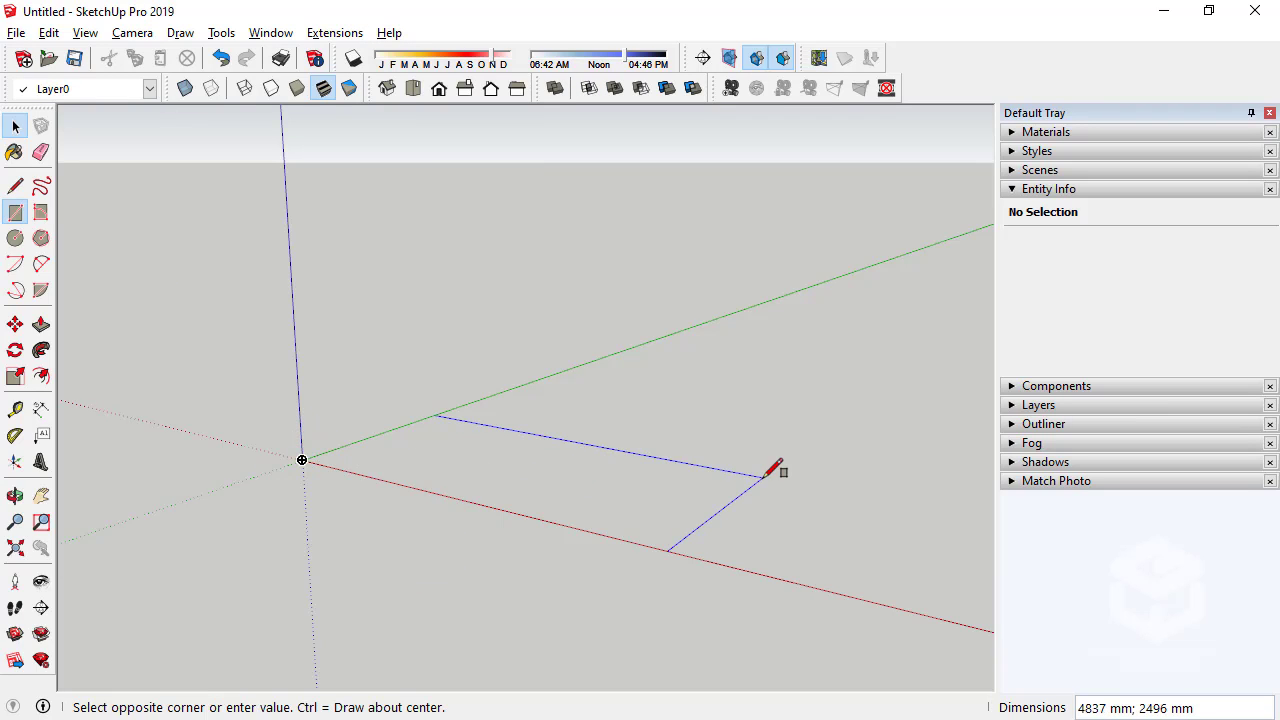
type("2000;20")
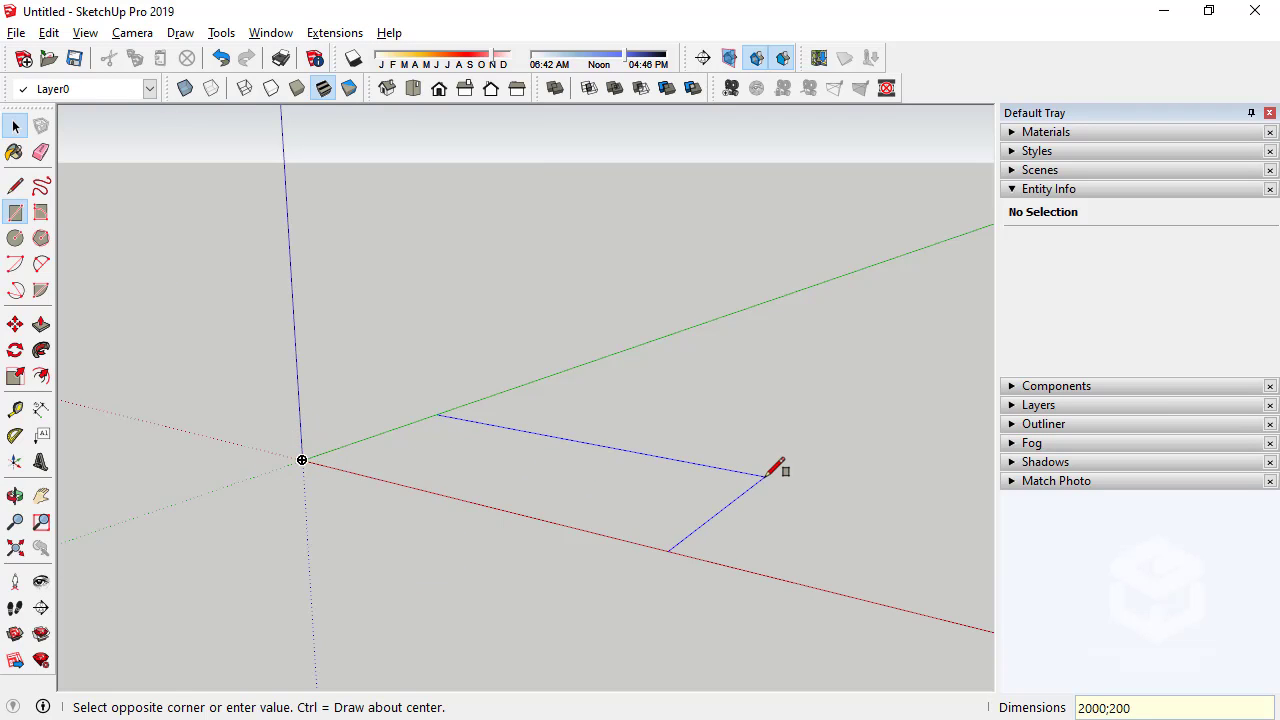
type("0")
key("Return")
Push/Pull the rectangle up 2000 mm into a cube
left_click(41, 324)
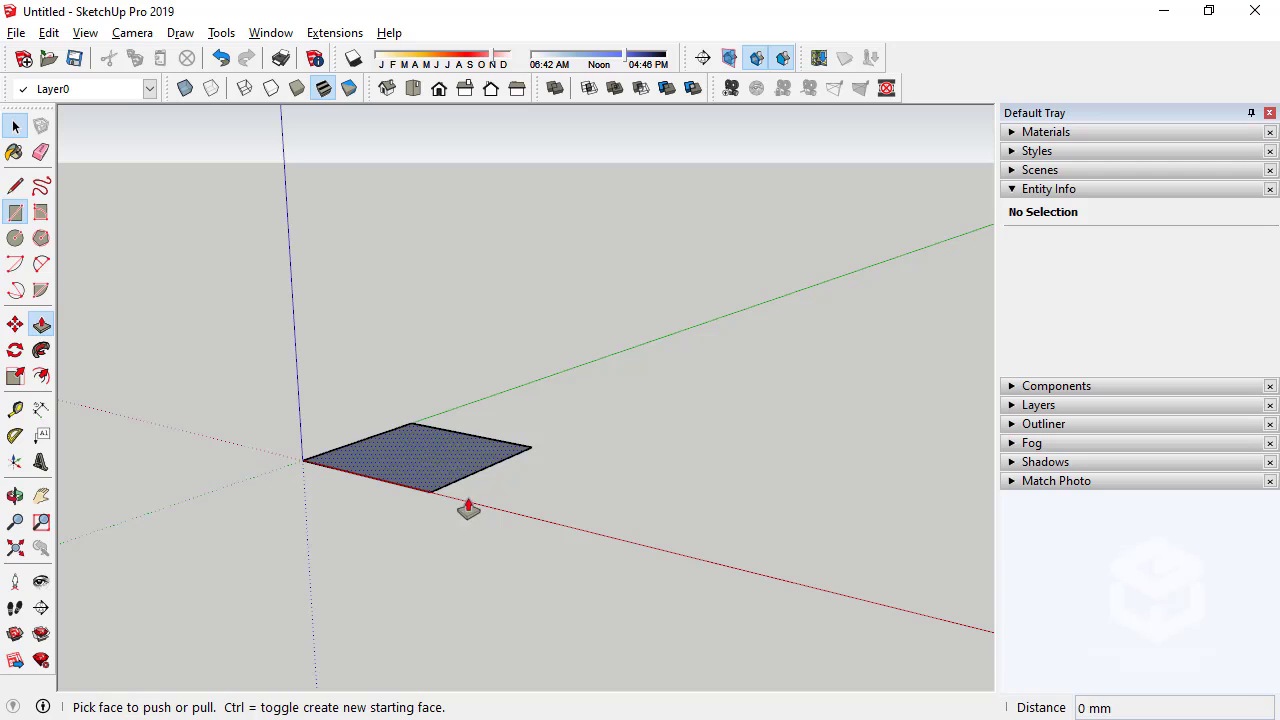
left_click(455, 470)
type("2000")
key("Return")
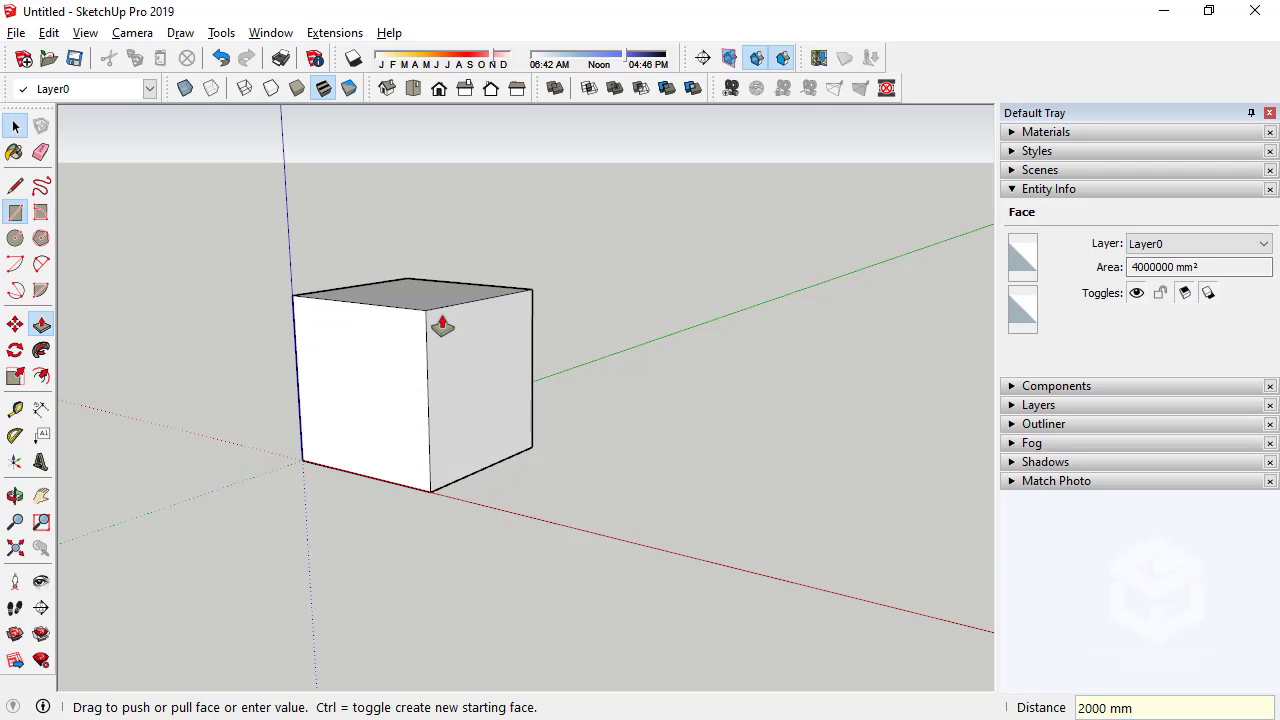
key("space")
Select the whole cube and make it a group
left_click_drag(237, 228, 740, 640)
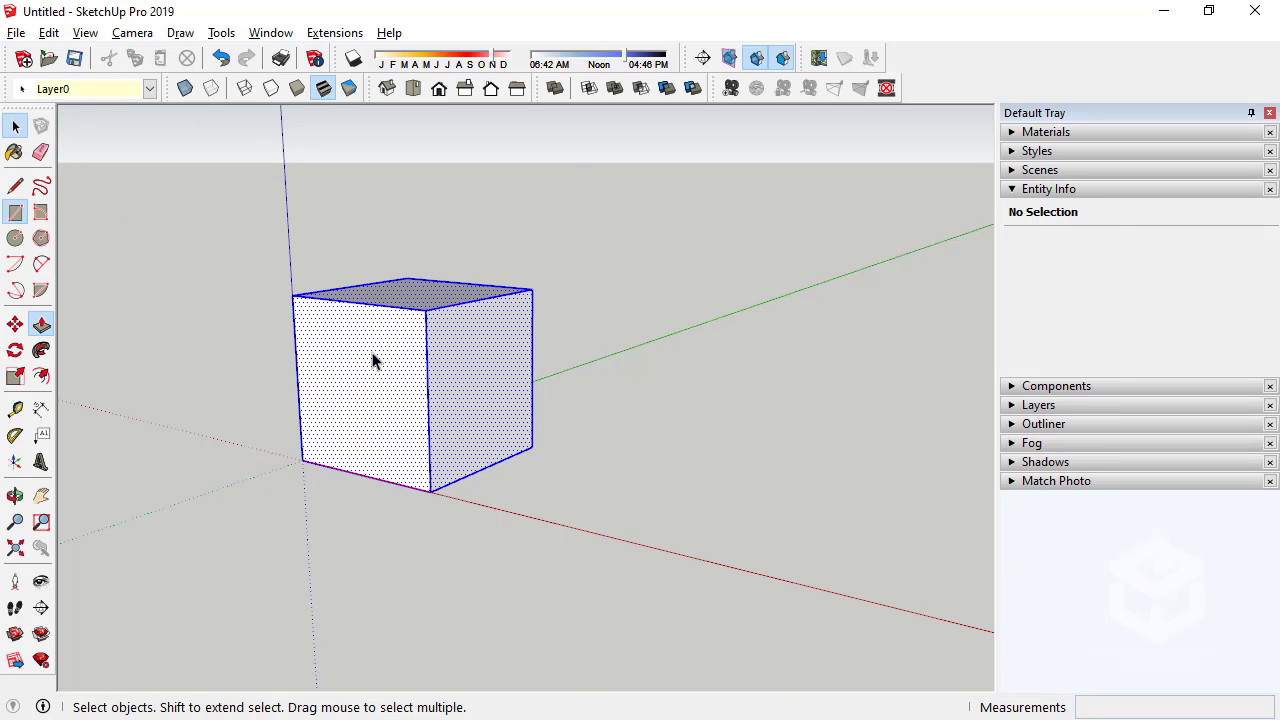
right_click(372, 360)
left_click(487, 316)
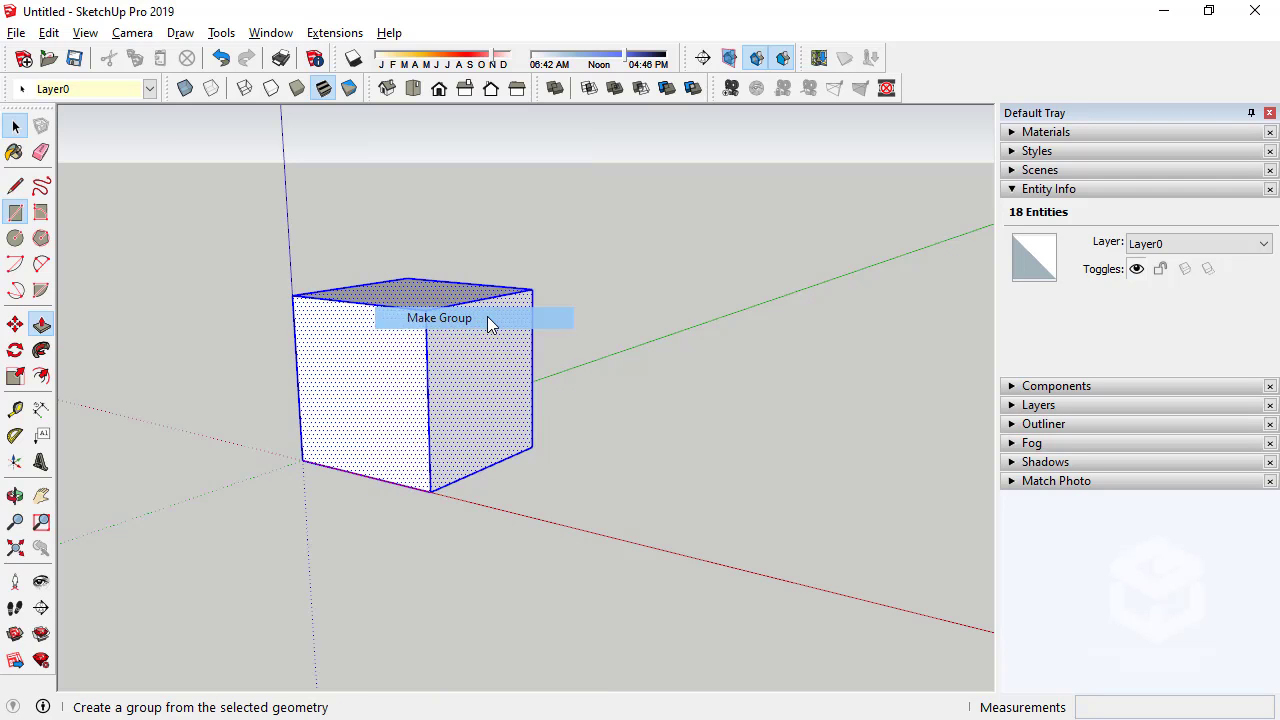
Save the model as 2019-10-16 kubus group.skp and view the folder holding both files
left_click(74, 58)
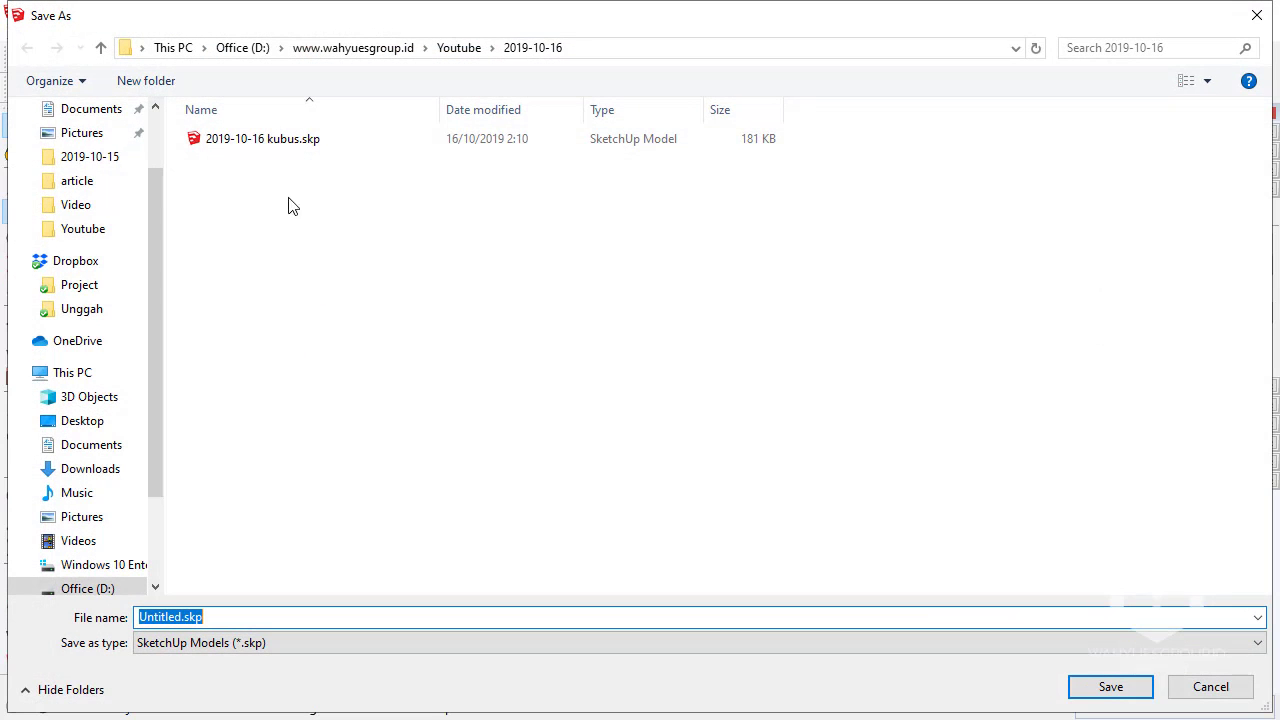
left_click(230, 139)
left_click(243, 617)
key("Right")
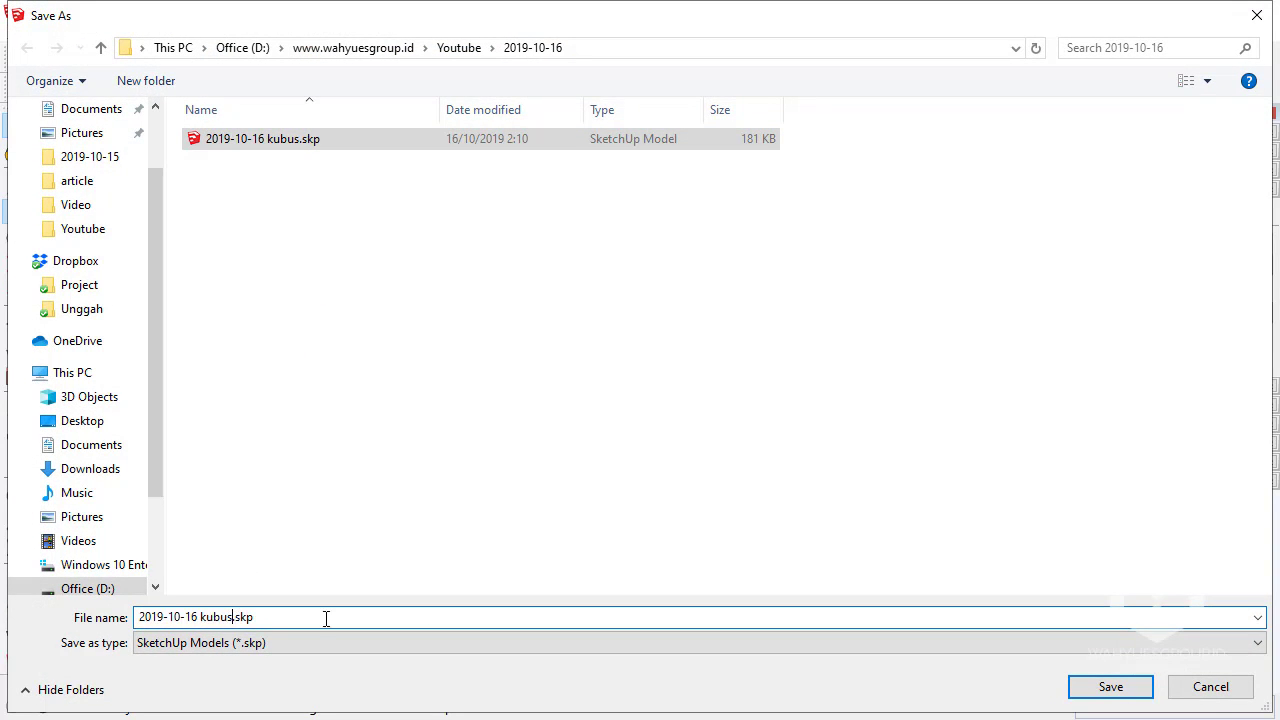
type("group")
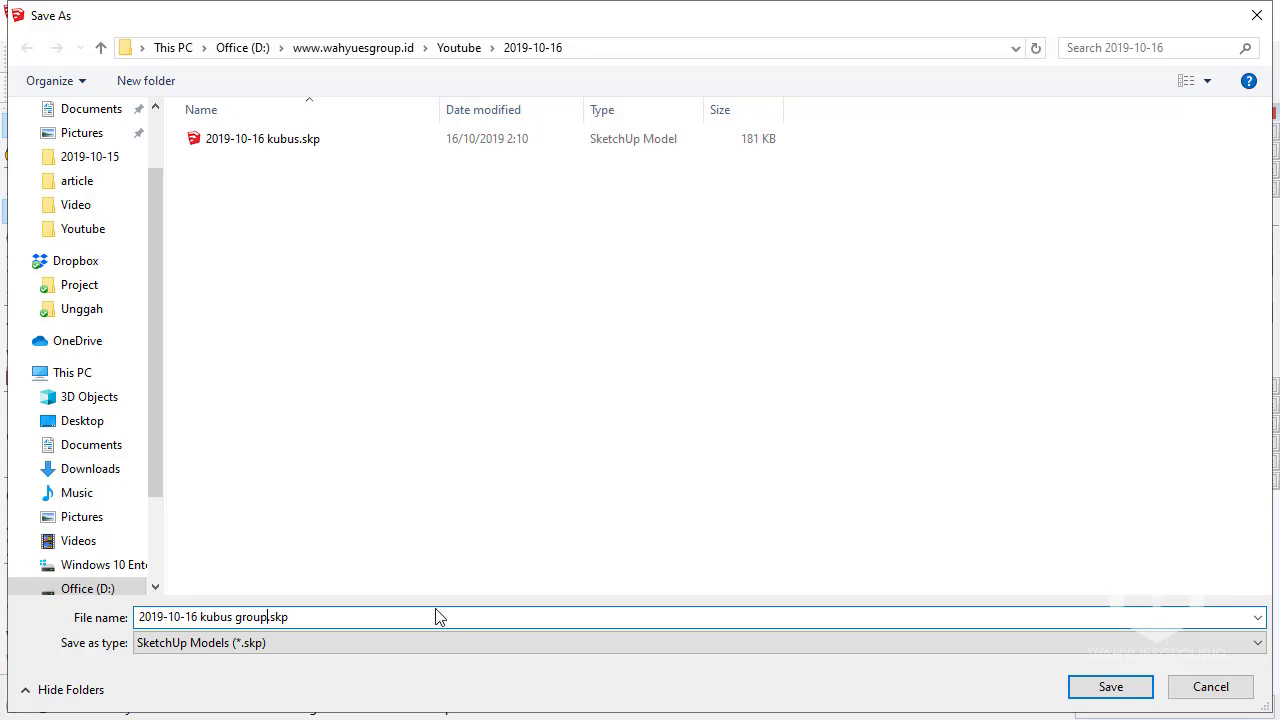
key("Return")
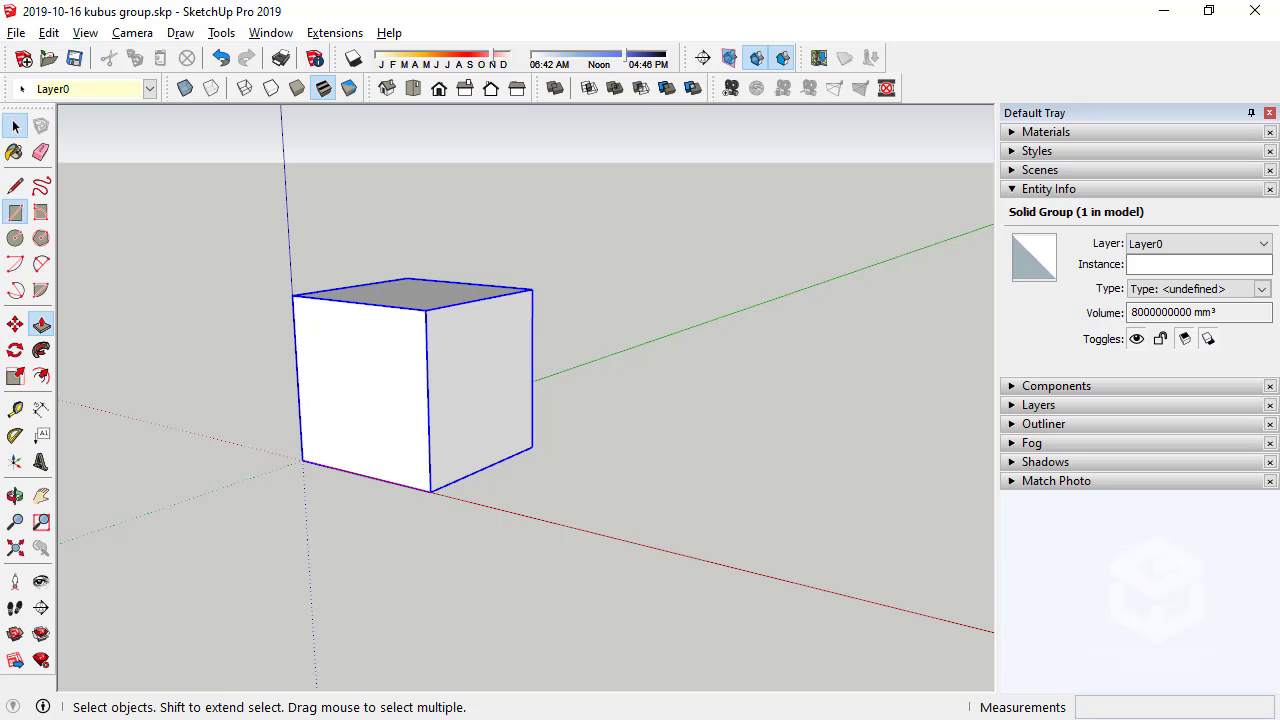
key("alt+Tab")
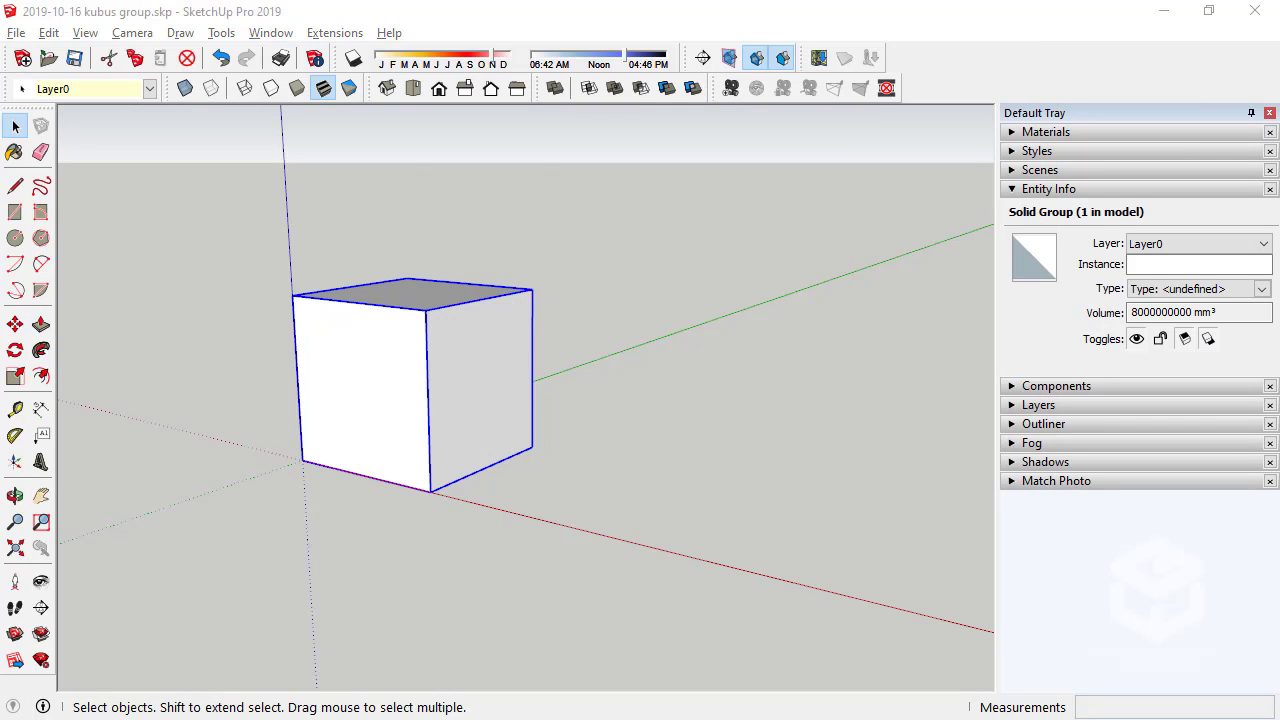
left_click_drag(217, 166, 771, 686)
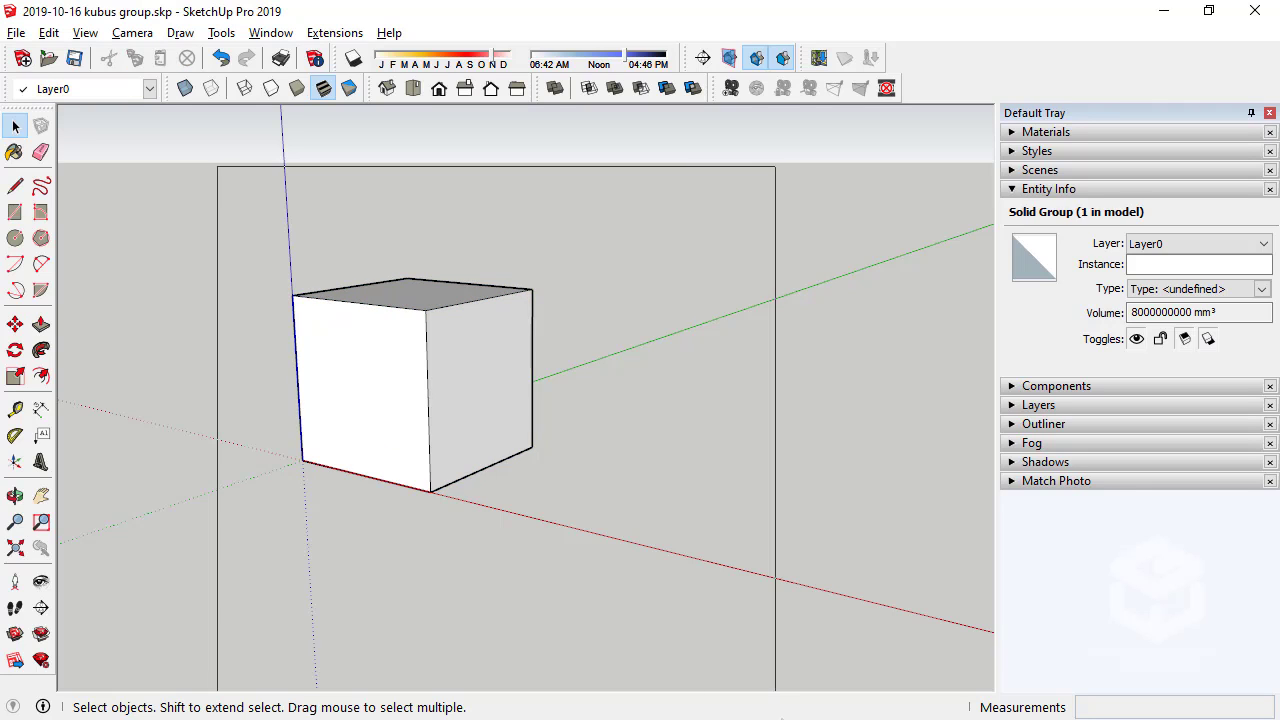
Start a new model without saving and delete the default person figure
key("Delete")
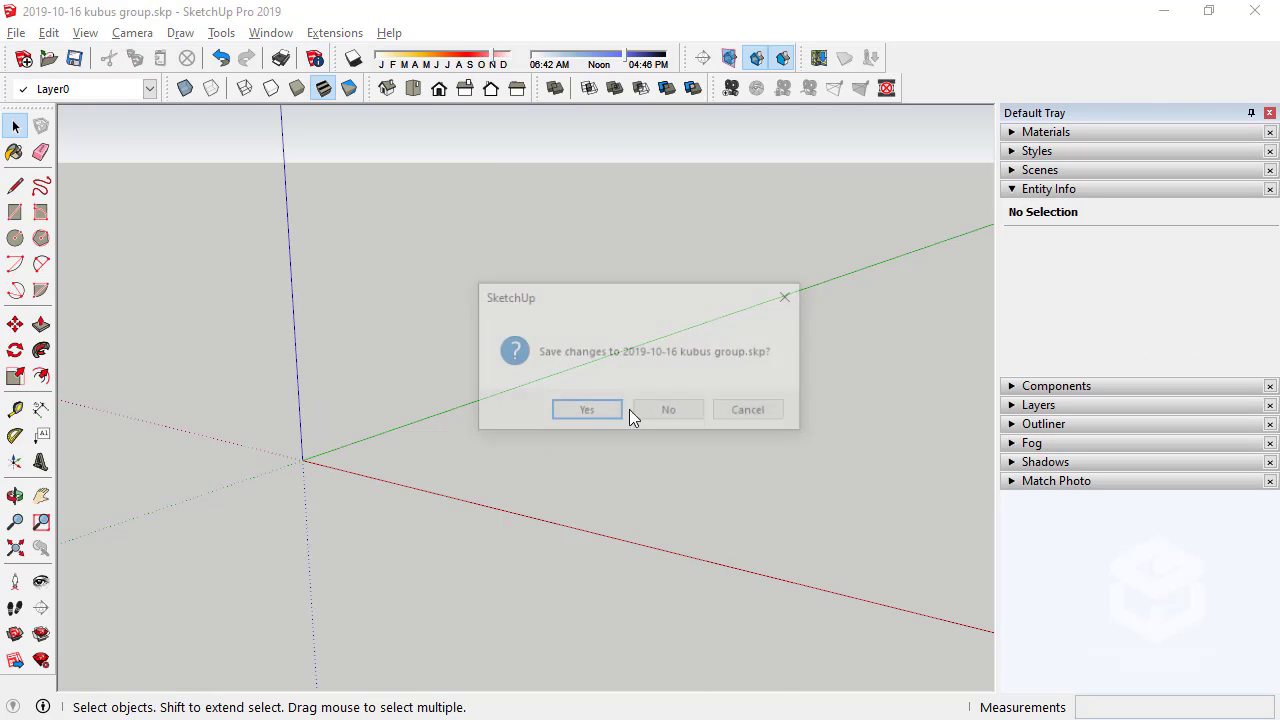
left_click(22, 57)
left_click(671, 415)
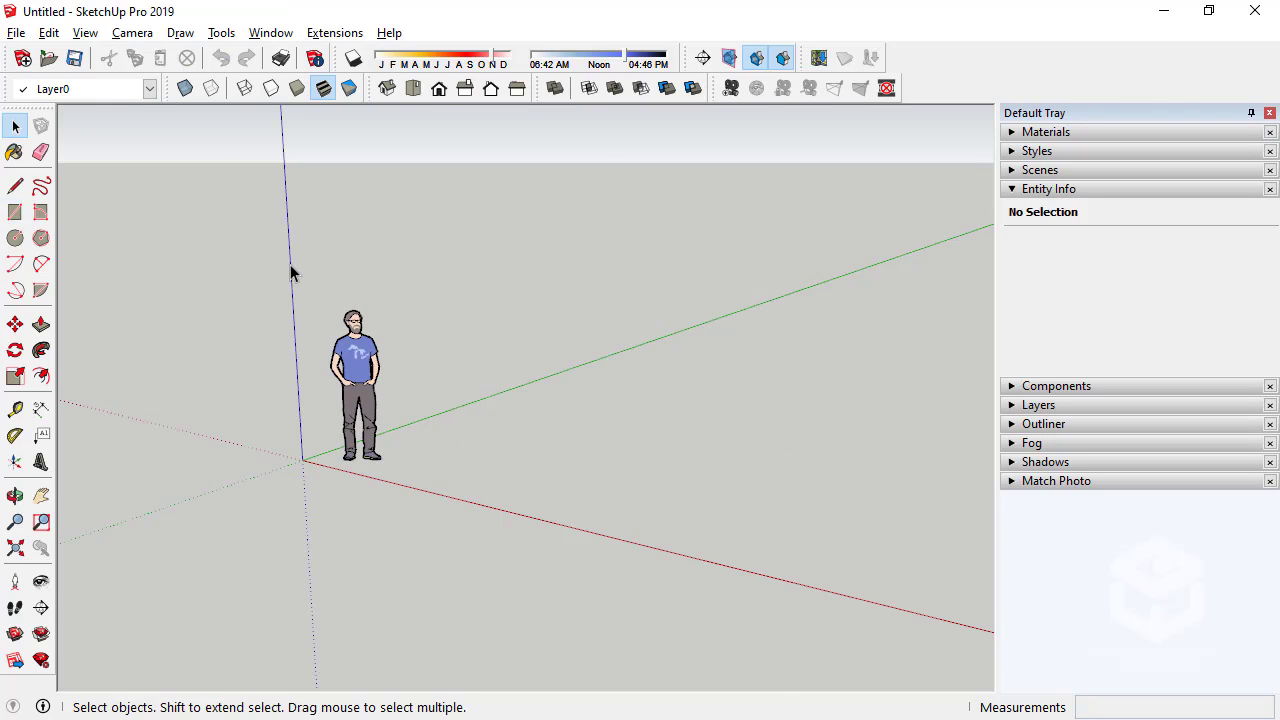
left_click_drag(289, 271, 626, 610)
key("Delete")
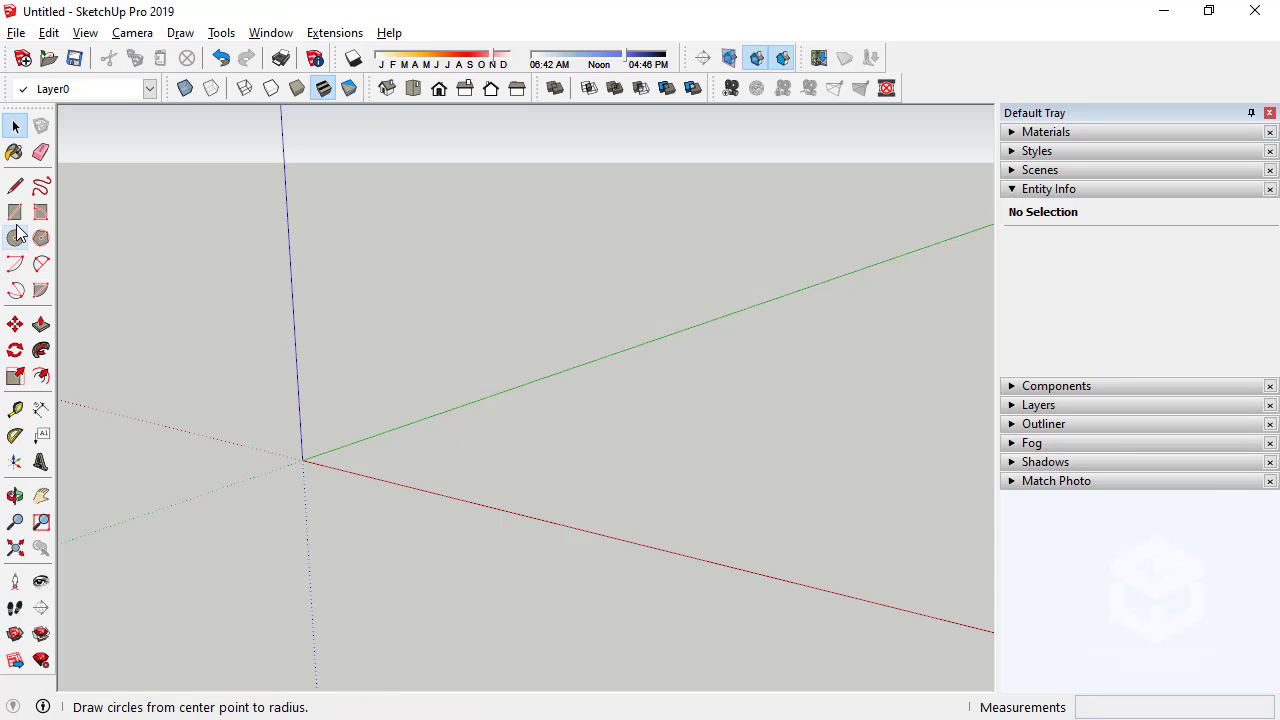
Draw a 2000 × 2000 mm rectangle from the origin
left_click(15, 212)
left_click(302, 460)
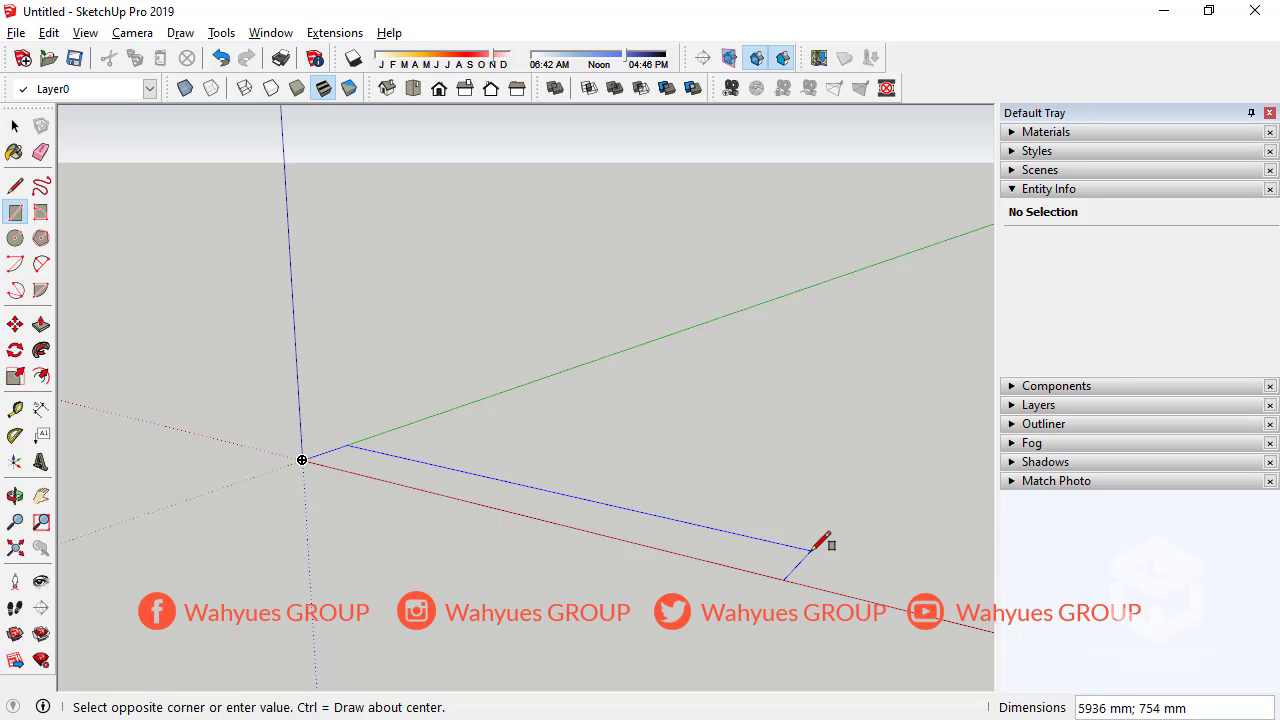
type("2000;2000")
key("Return")
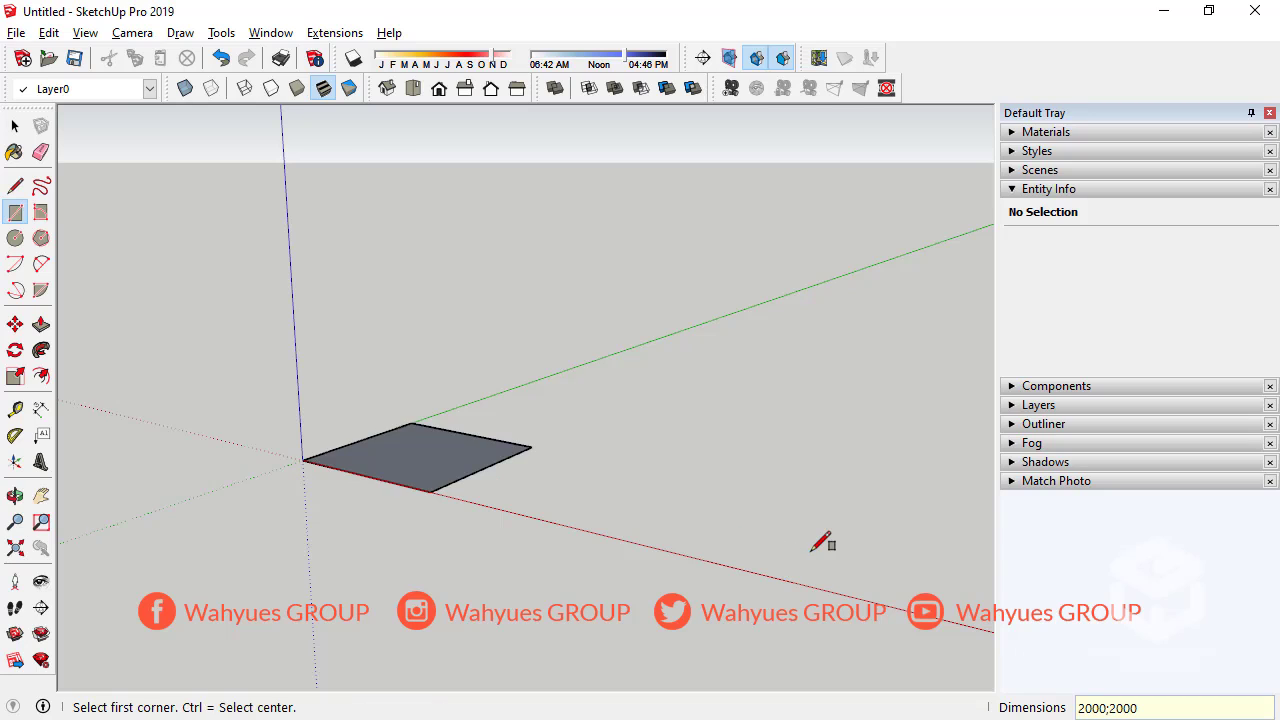
Push/Pull the rectangle up 2000 mm and select the whole box
left_click(41, 324)
left_click(389, 456)
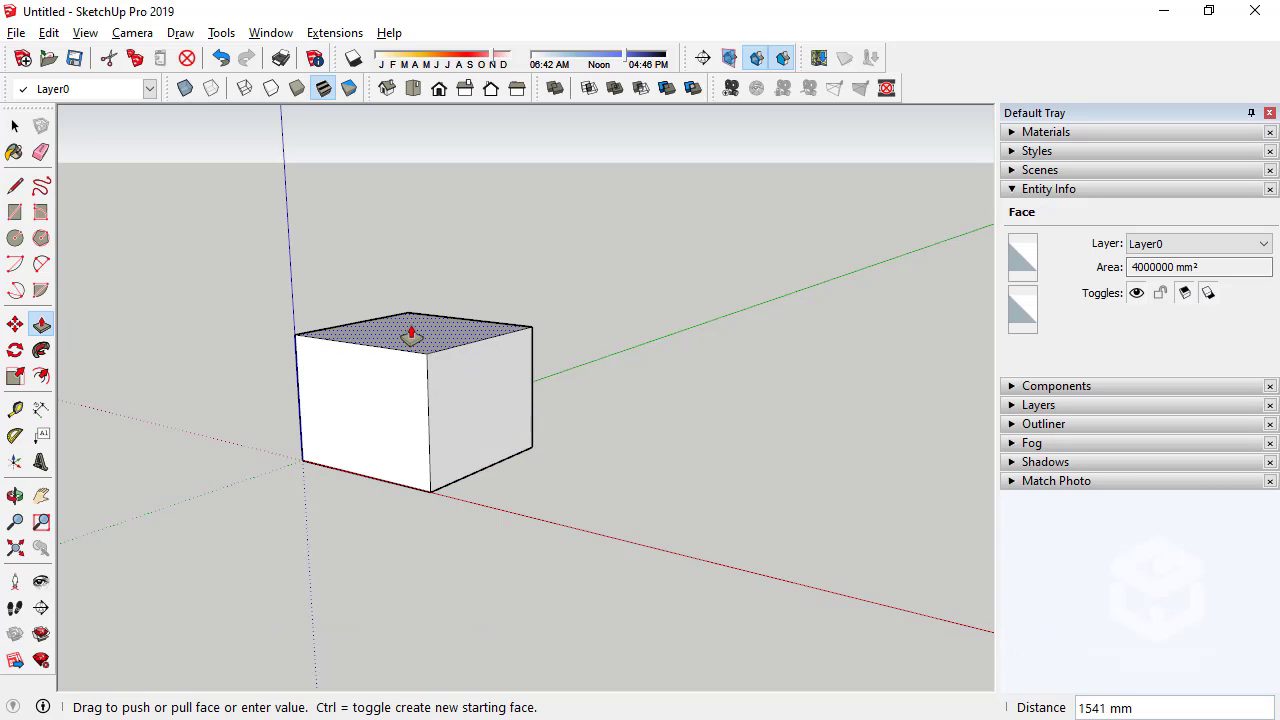
type("2000")
key("Return")
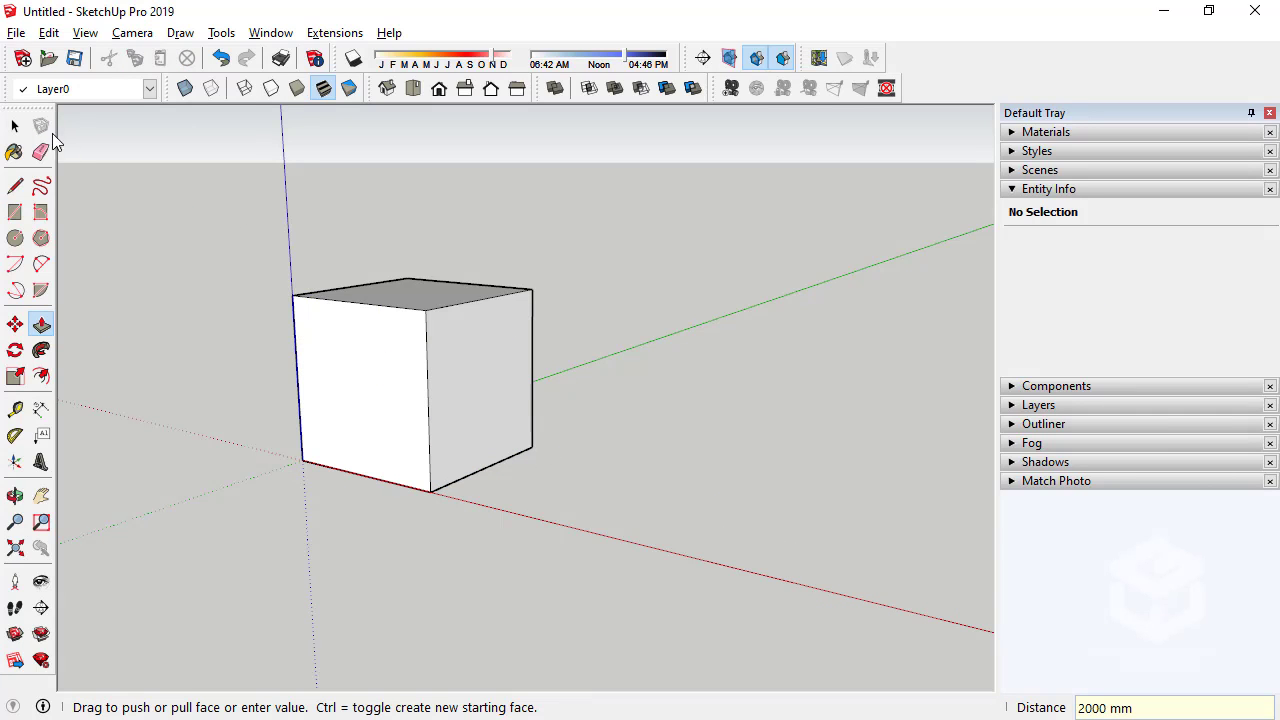
left_click(15, 125)
left_click_drag(215, 192, 778, 695)
Turn the selected box into a component via Create Component
right_click(508, 423)
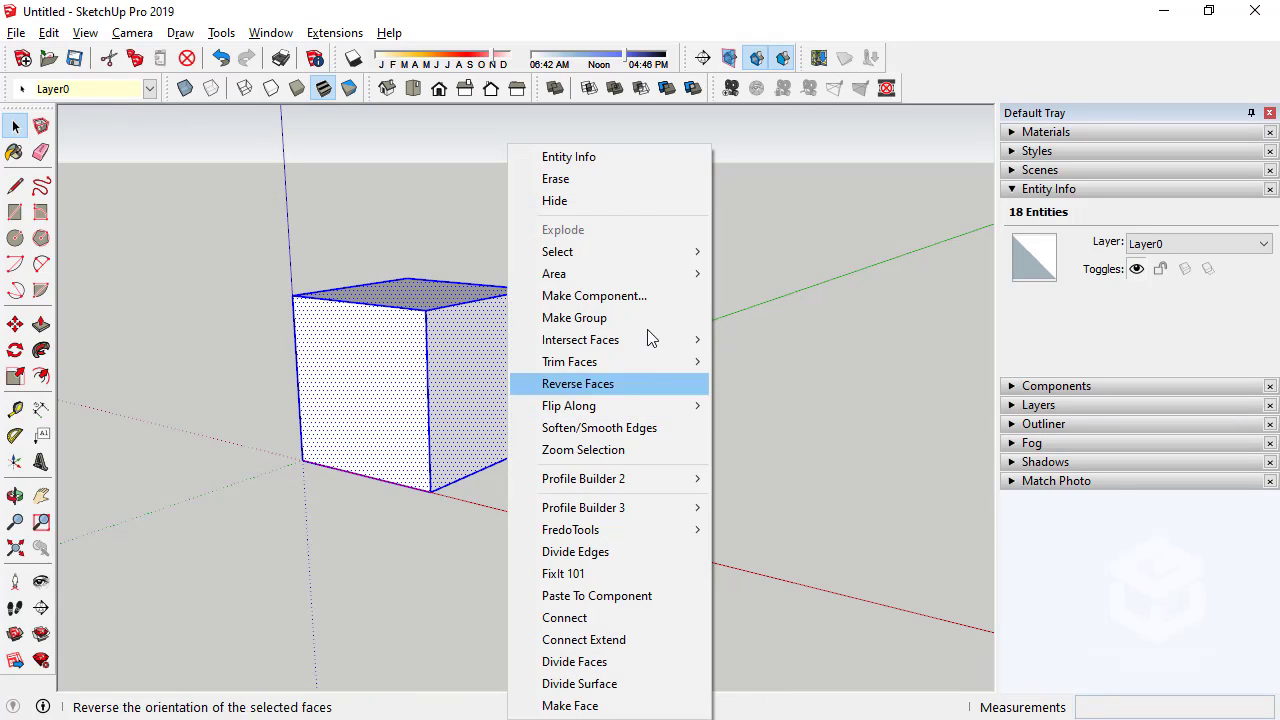
left_click(650, 302)
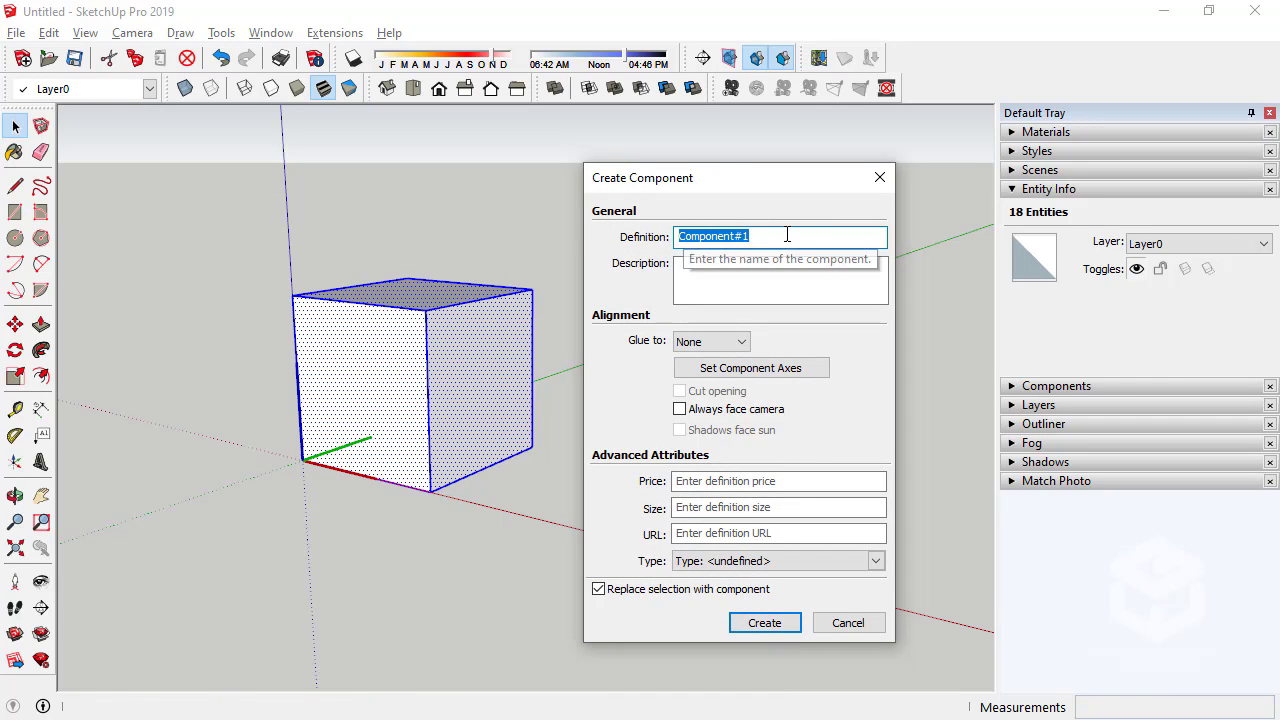
left_click(764, 622)
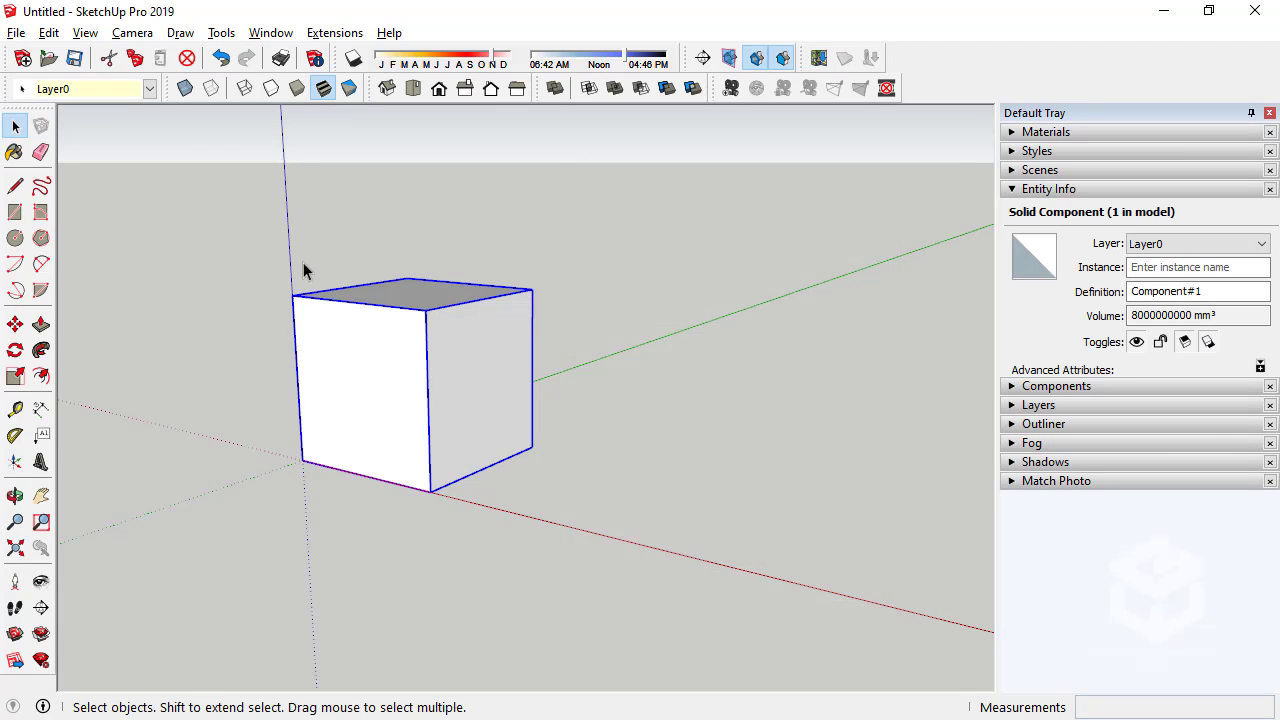
Save the model as 2019-10-16 kubus component.skp
left_click(74, 57)
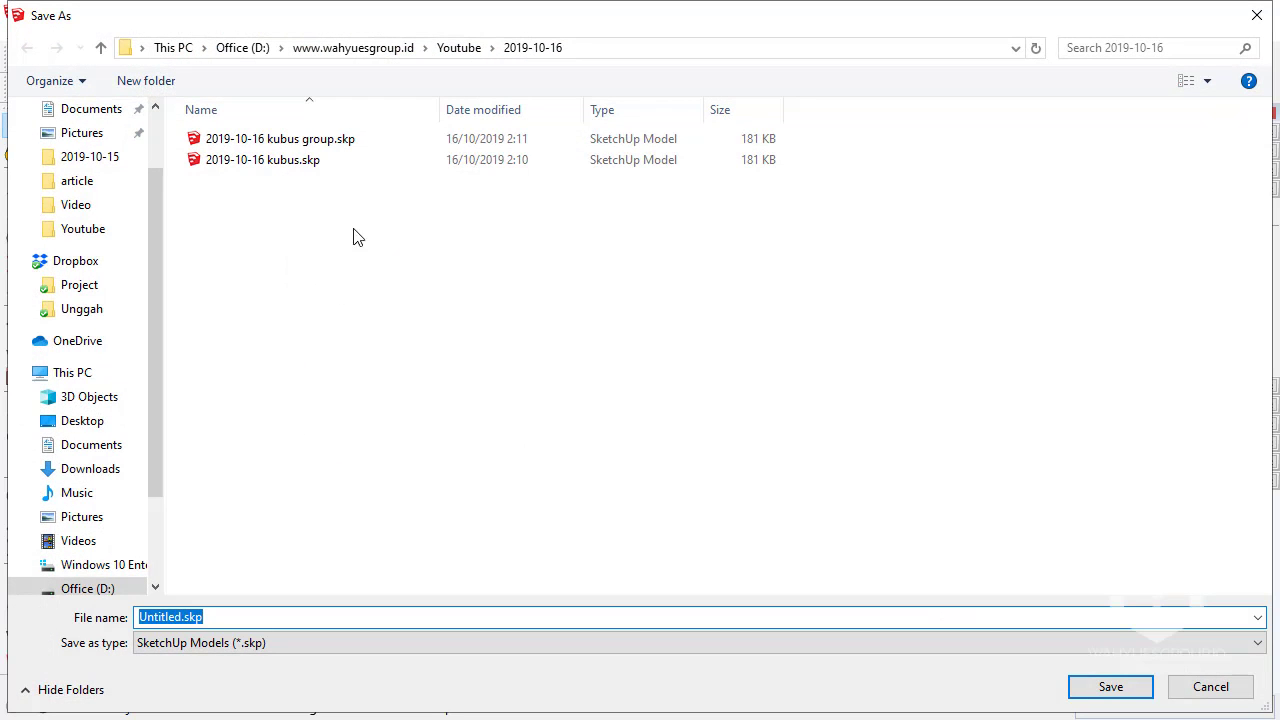
left_click(338, 145)
left_click(235, 617)
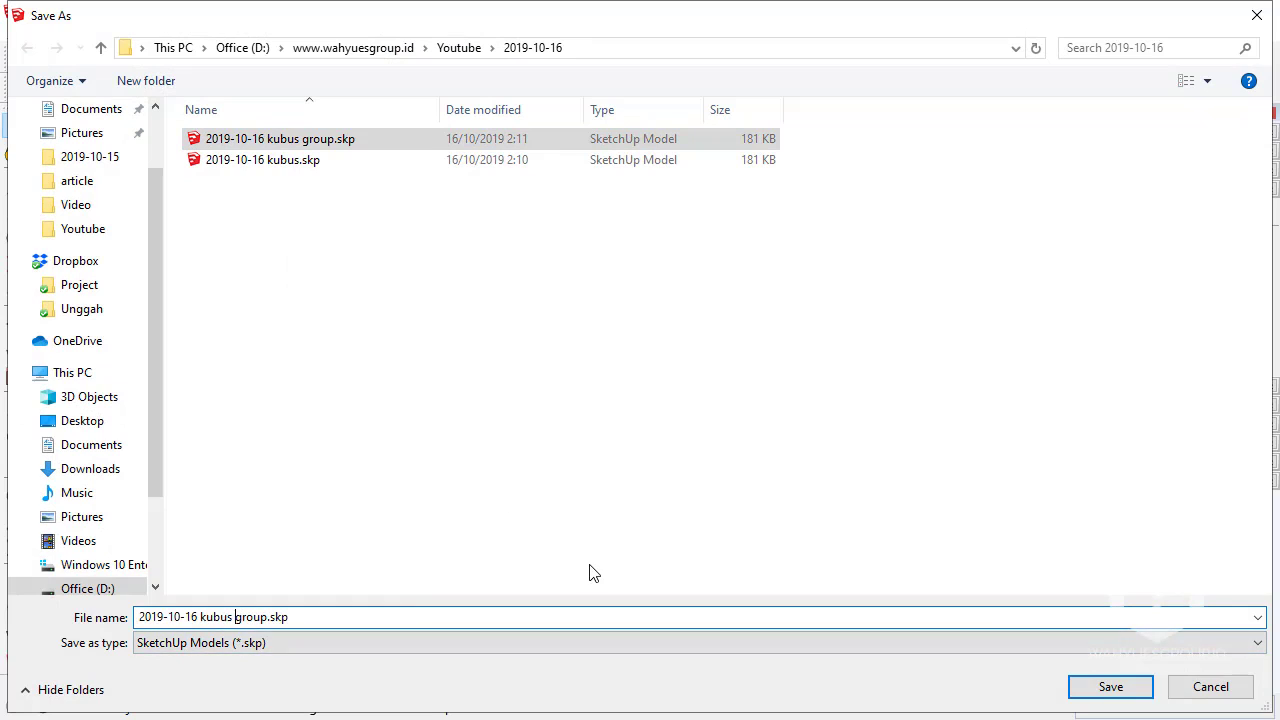
type("component")
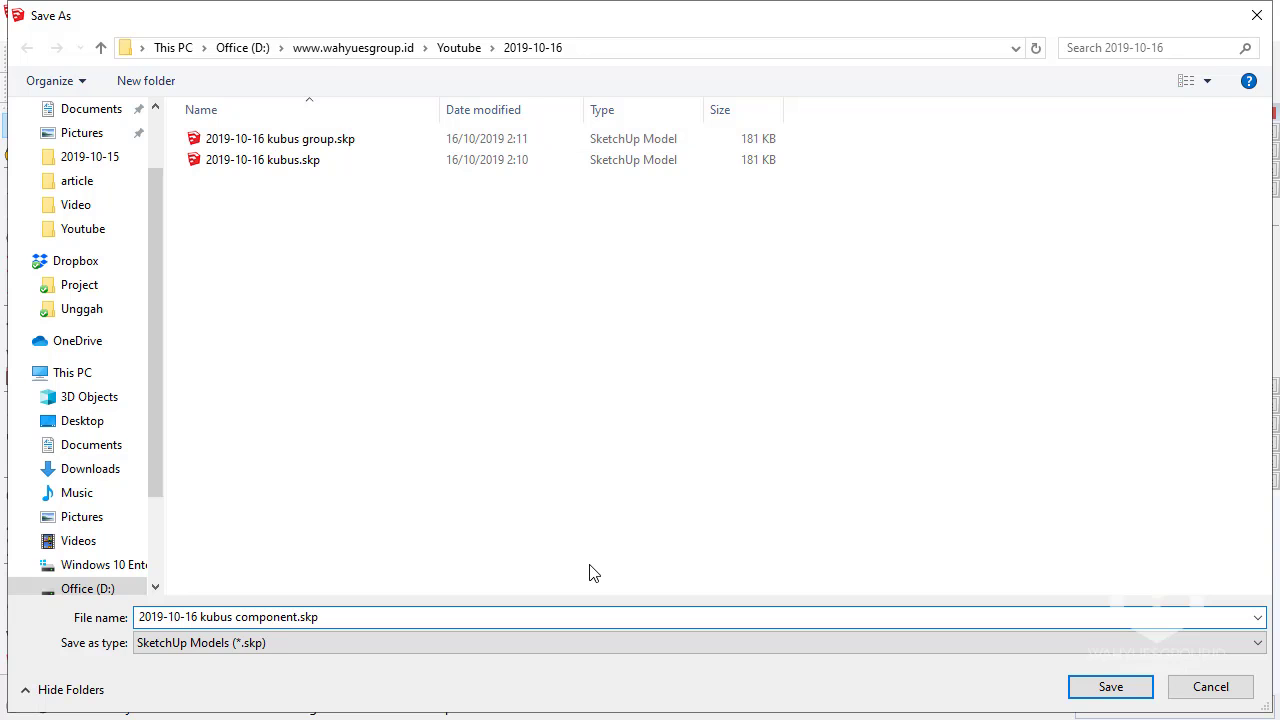
key("Return")
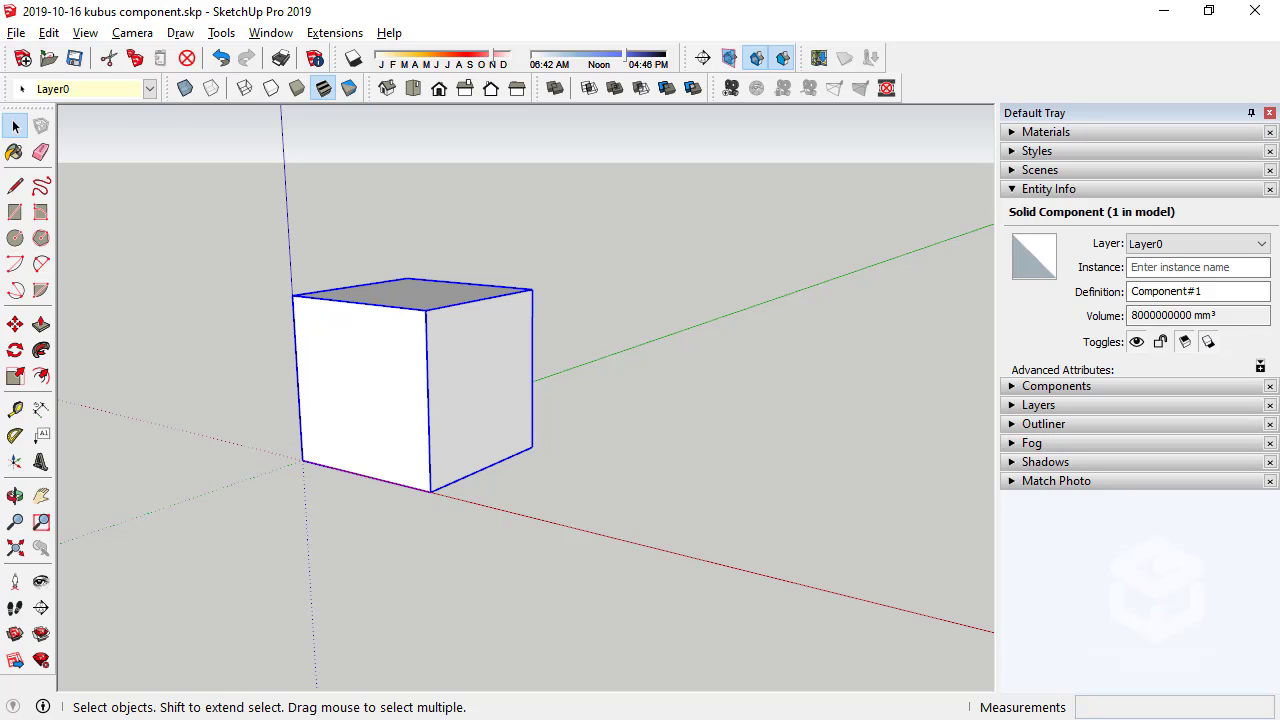
key("alt+Tab")
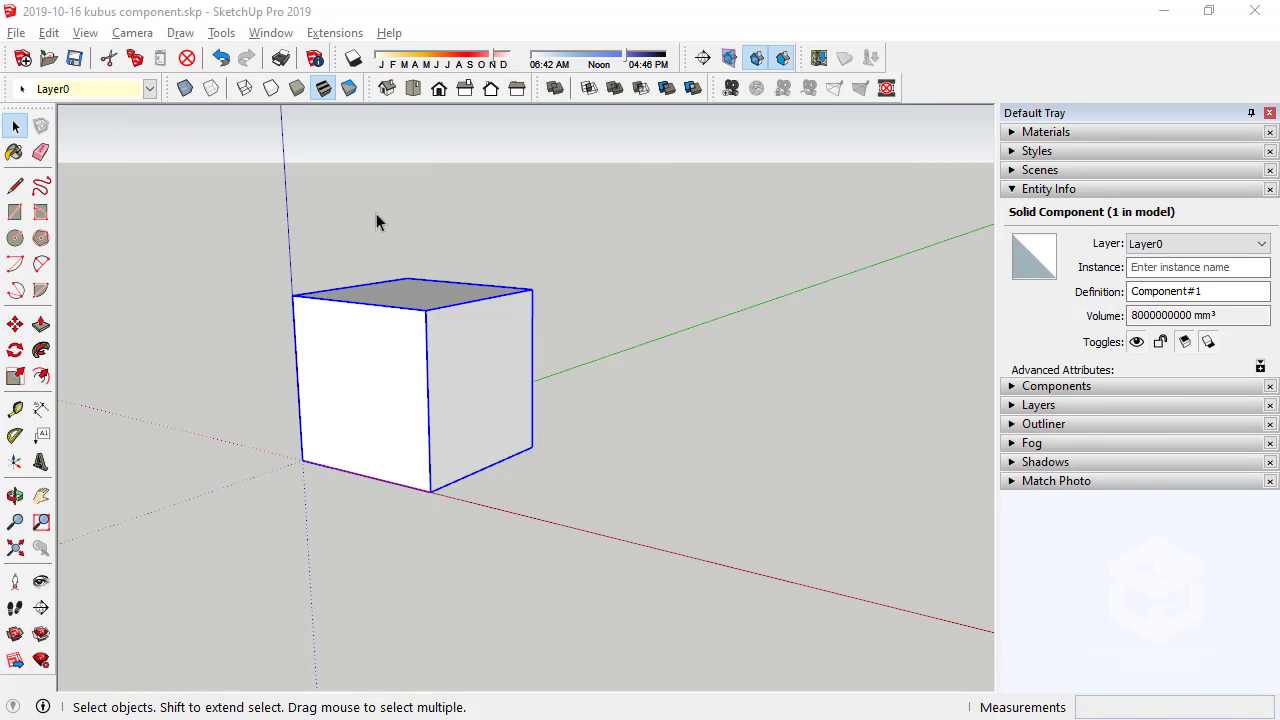
left_click(378, 214)
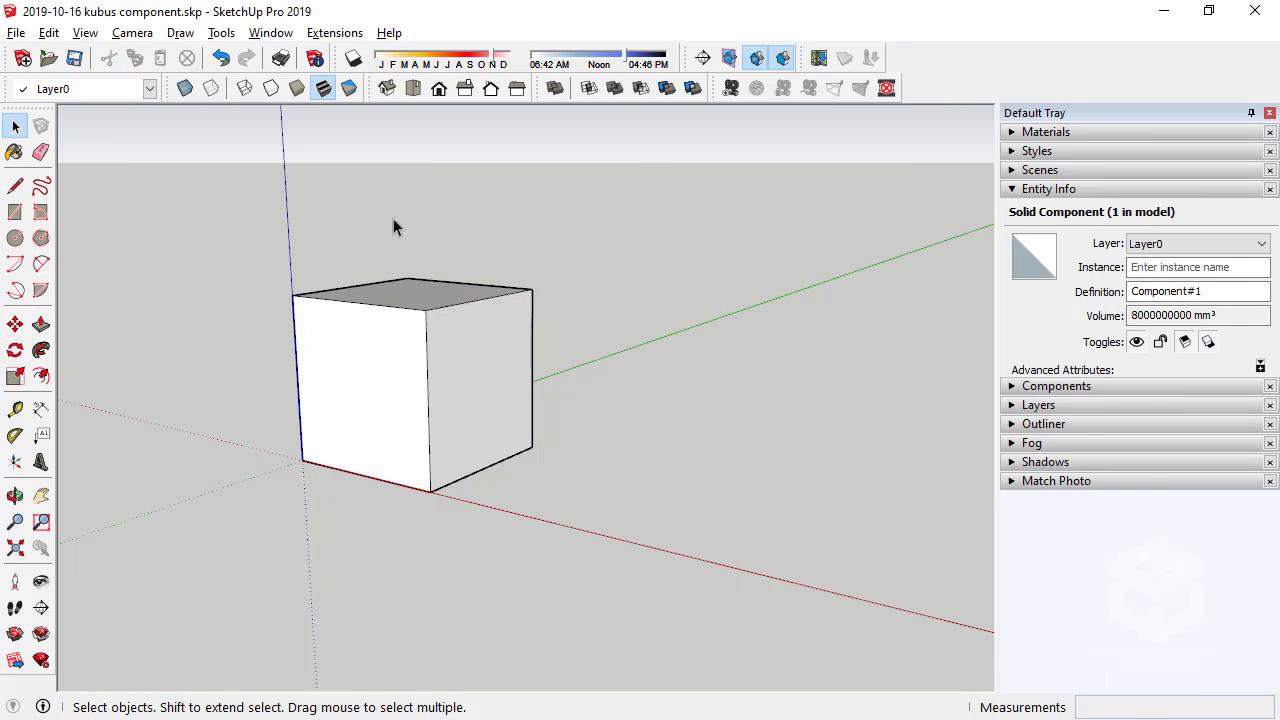
left_click(408, 354)
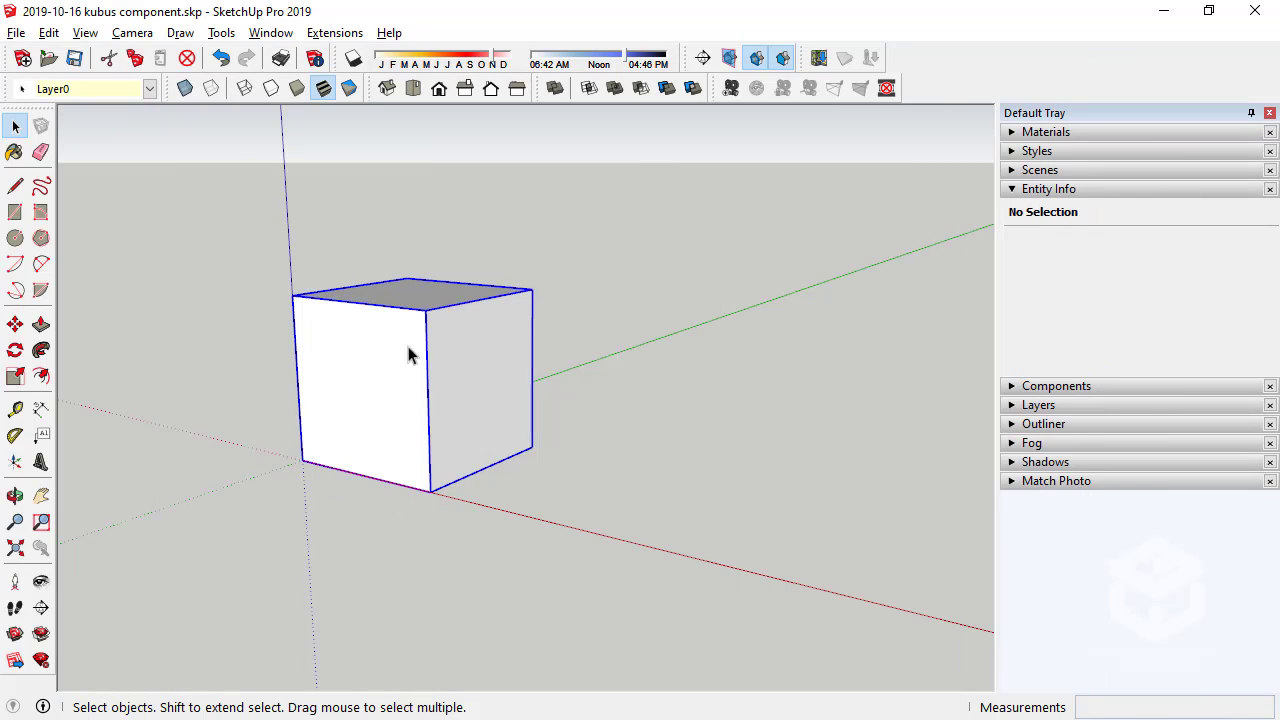
left_click(185, 88)
left_click(560, 330)
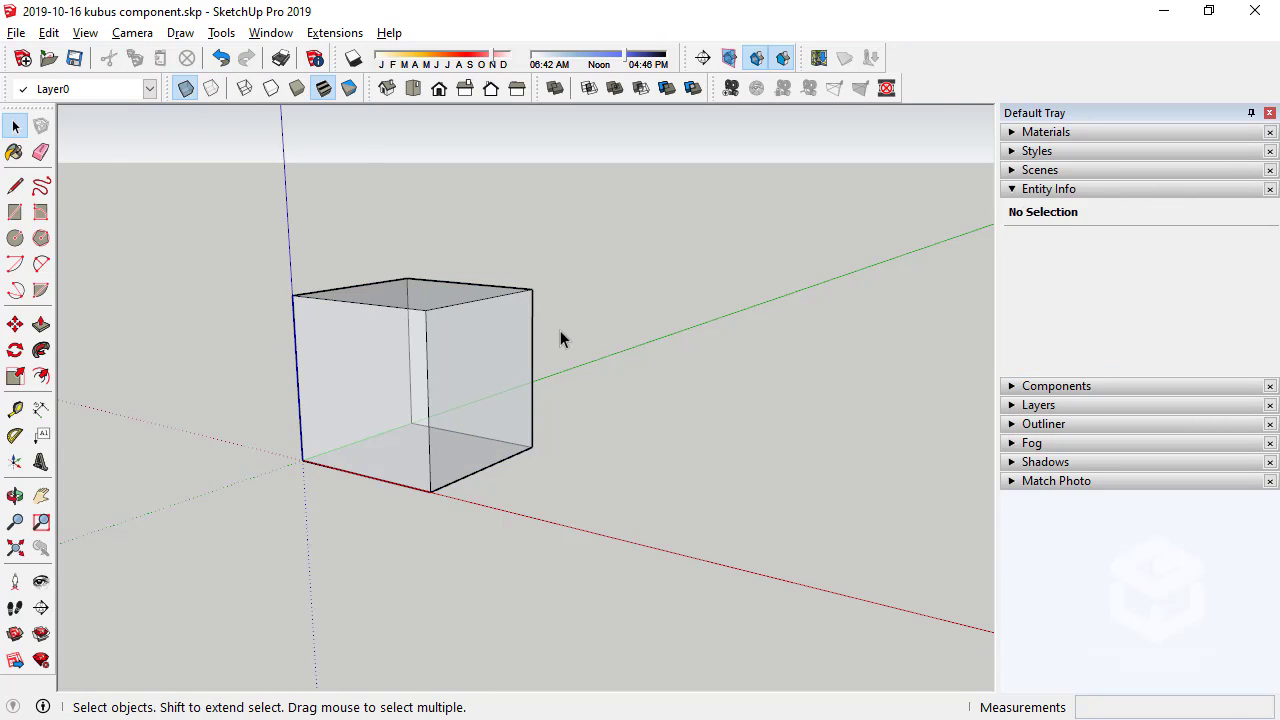
left_click(185, 88)
left_click(428, 347)
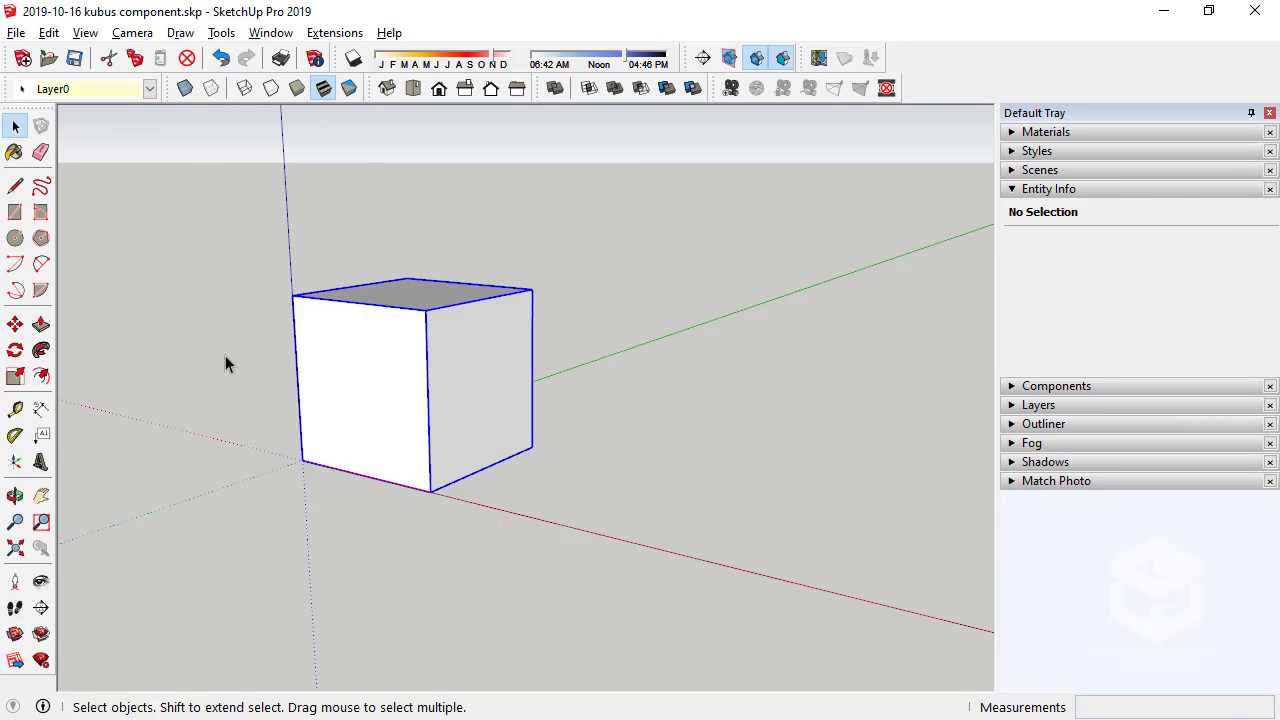
scroll(220, 362, "down", 3)
middle_click_drag(400, 386, 350, 272)
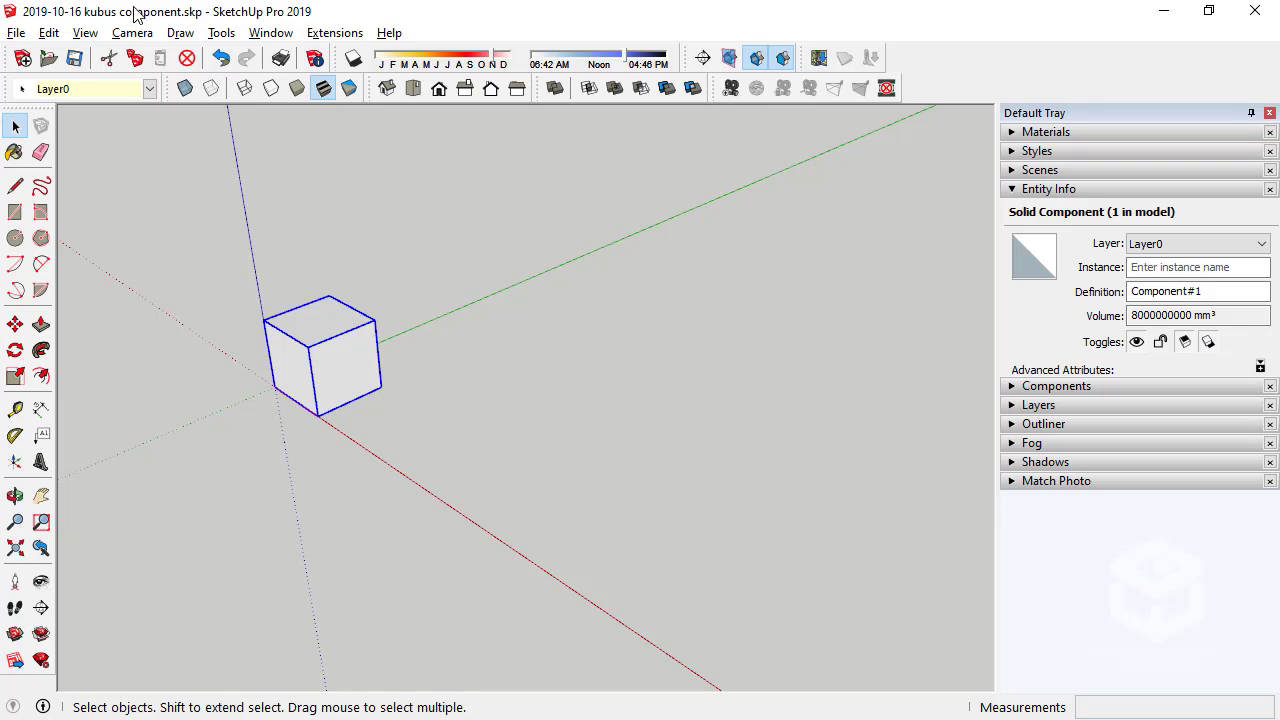
Copy the cube along the green axis into a row of 10 copies
left_click(16, 325)
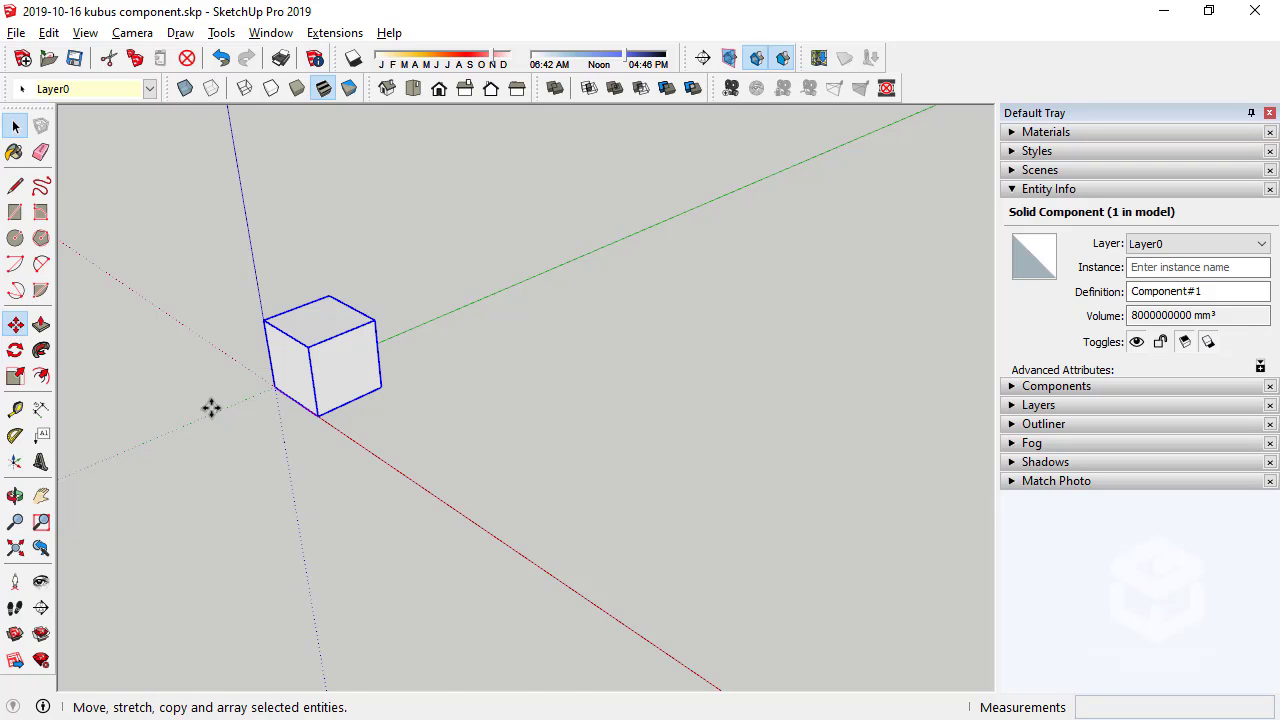
left_click(275, 386)
key("ctrl")
left_click(413, 335)
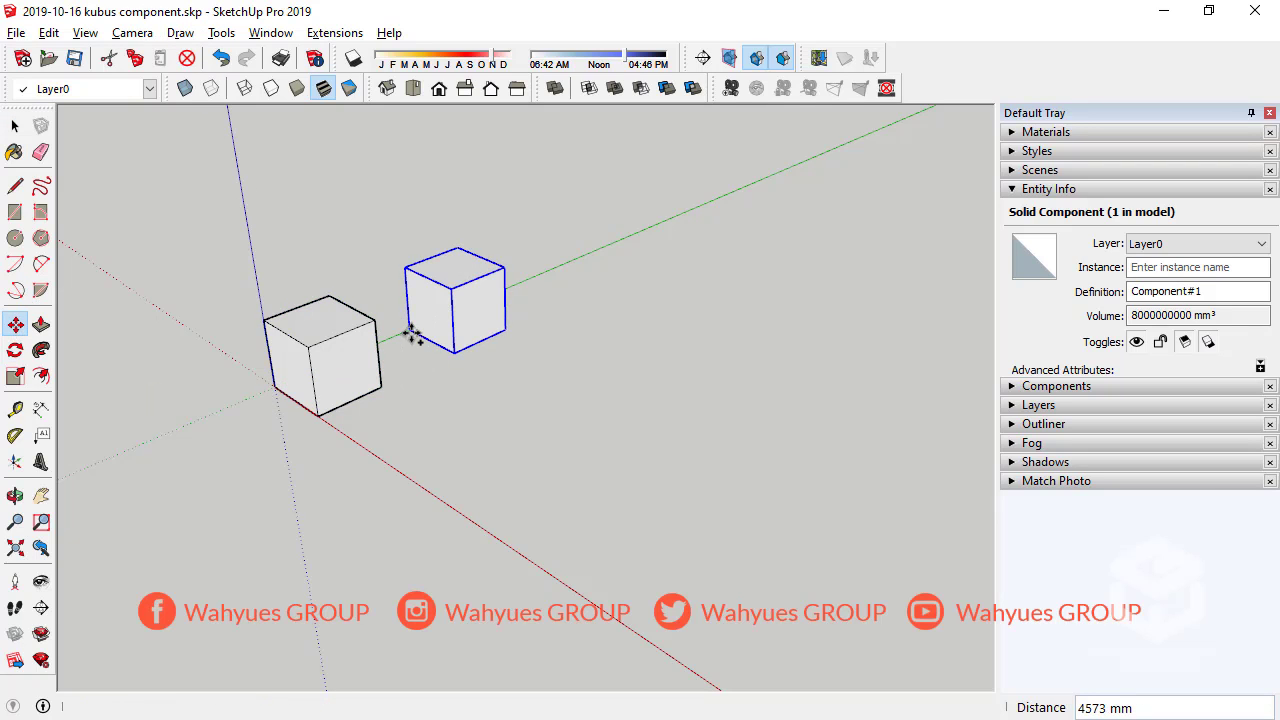
type("10")
key("Return")
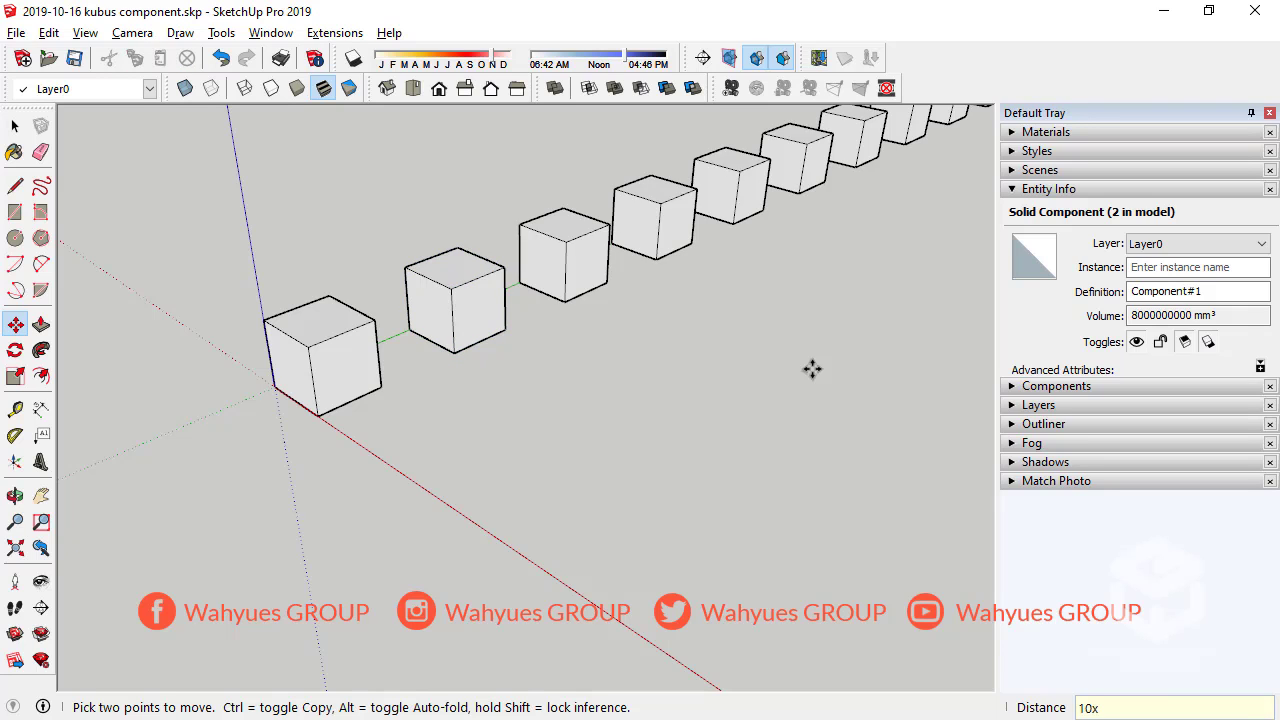
scroll(400, 586, "down", 3)
mouse_move(400, 586)
middle_mouse_down()
mouse_move(503, 557)
mouse_move(469, 458)
middle_mouse_up()
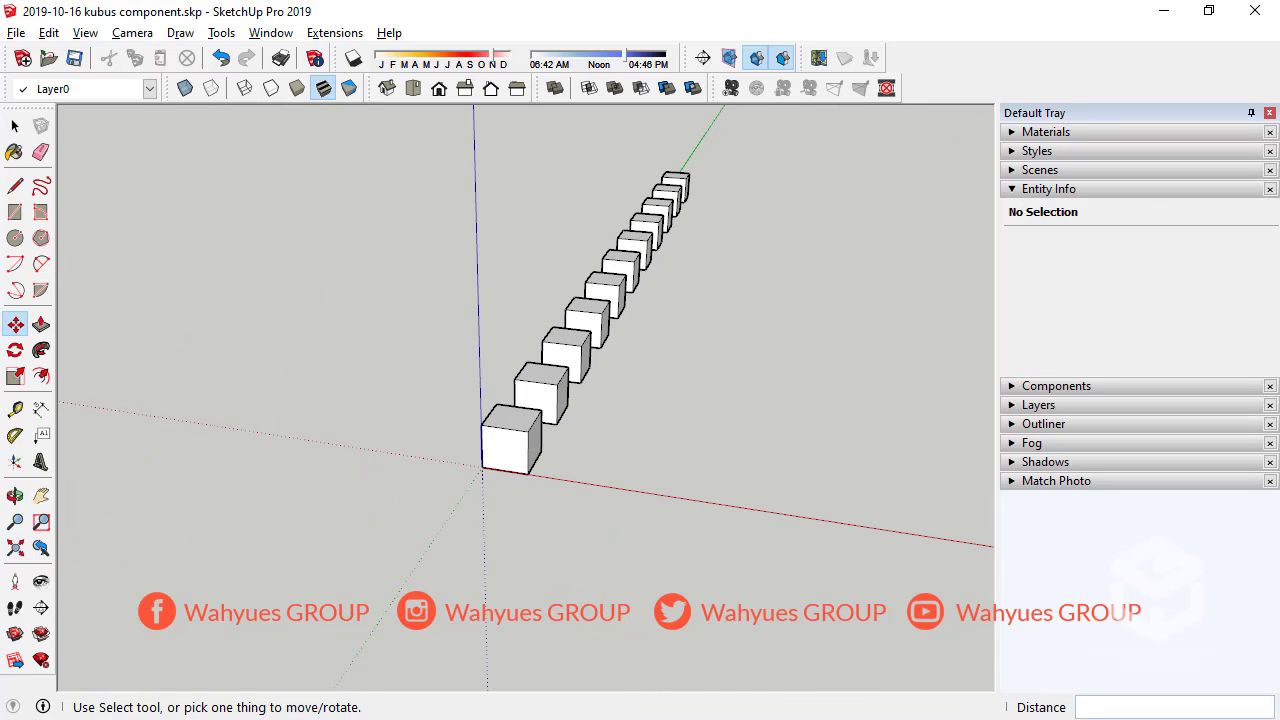
Copy the front cube along the red axis into 10 more copies
left_click(16, 126)
left_click(540, 462)
scroll(537, 463, "up", 1)
scroll(537, 463, "up", 1)
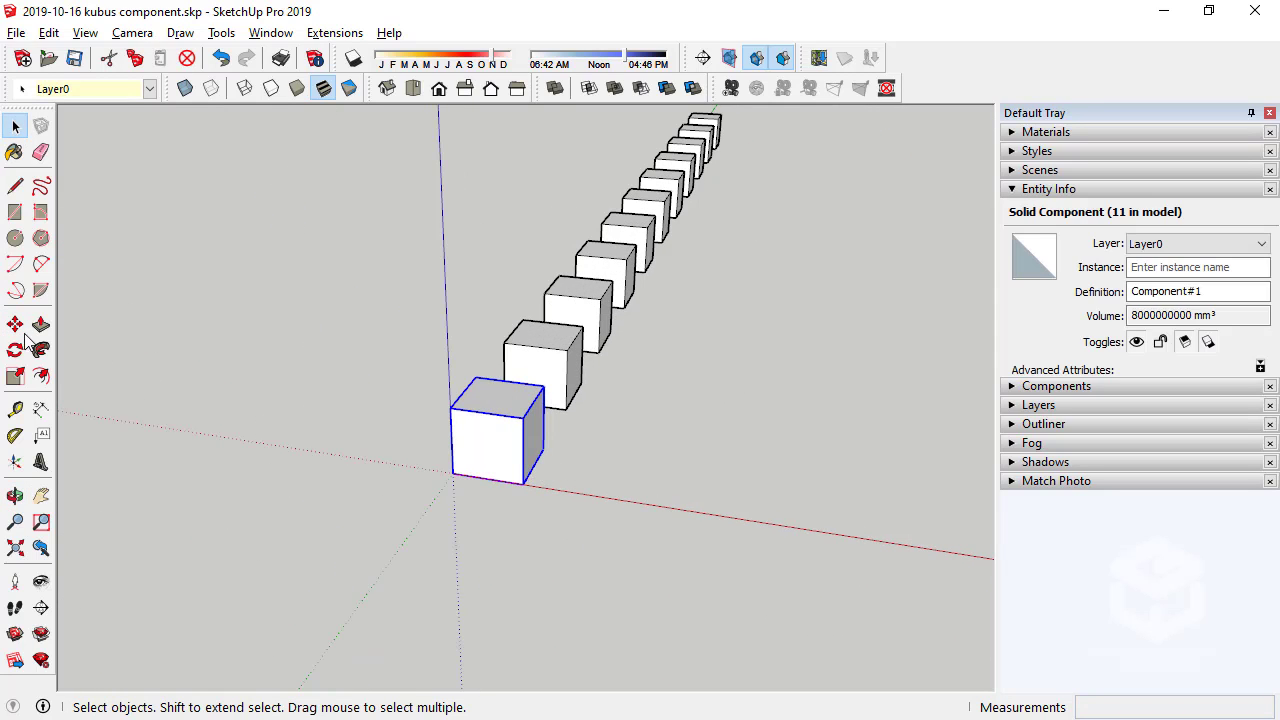
key("m")
left_click(453, 474)
key("ctrl")
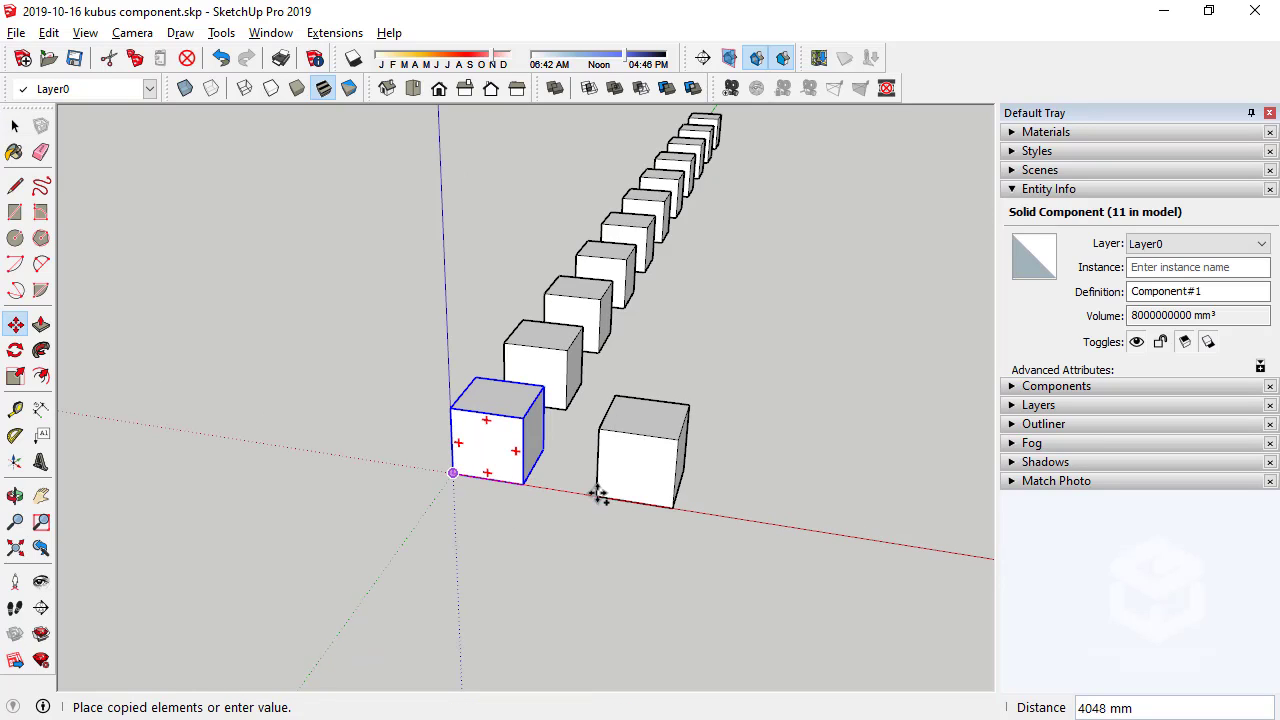
left_click(597, 492)
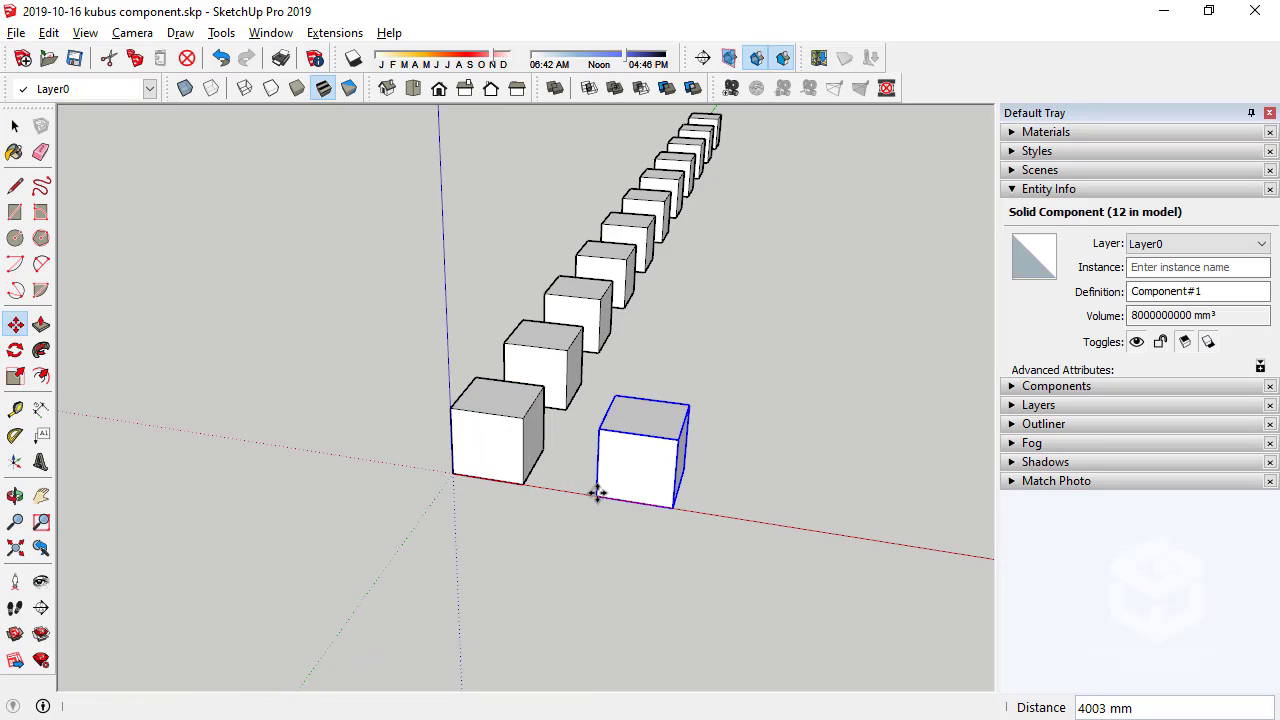
key("Return")
Orbit out to view the whole L of 21 cubes and clear the selection
scroll(594, 491, "down", 3)
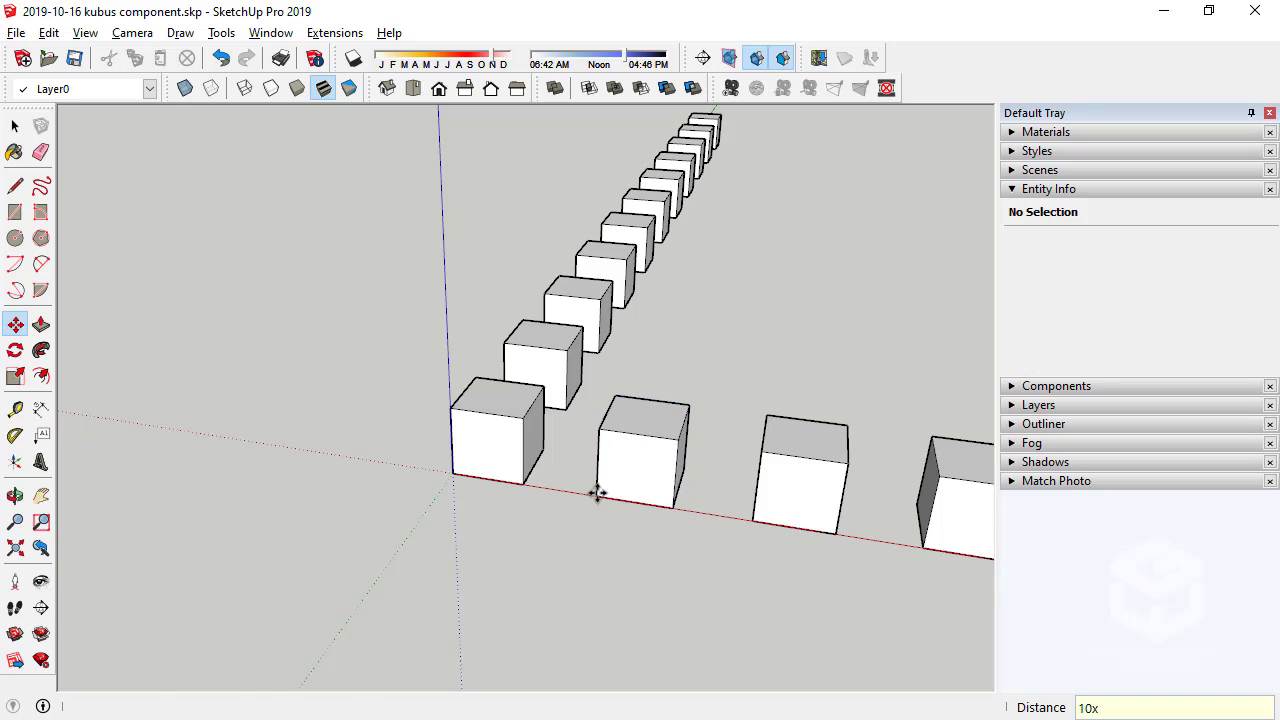
scroll(274, 414, "down", 3)
mouse_move(274, 414)
middle_mouse_down()
mouse_move(389, 234)
mouse_move(410, 450)
mouse_move(191, 251)
middle_mouse_up()
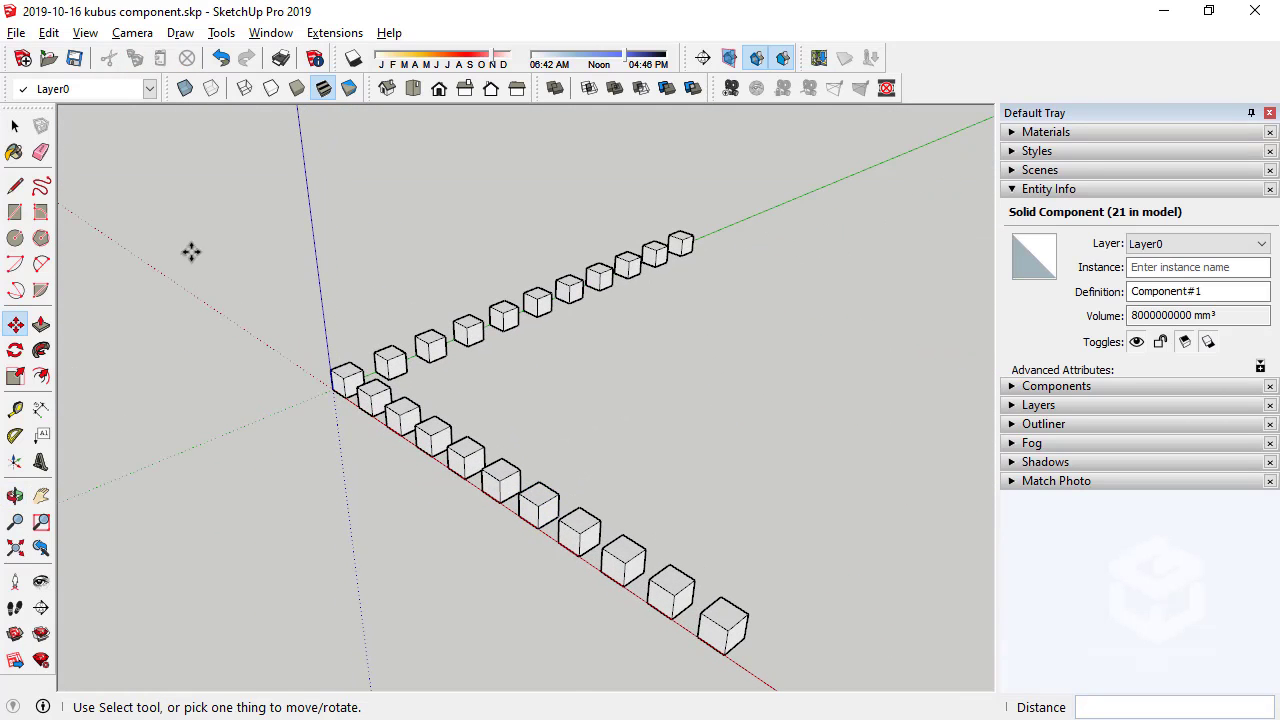
key("ctrl+t")
left_click(14, 127)
Save the cube model as 2019-10-16 kubus component duplicate.skp and check it in the project folder
left_click(27, 36)
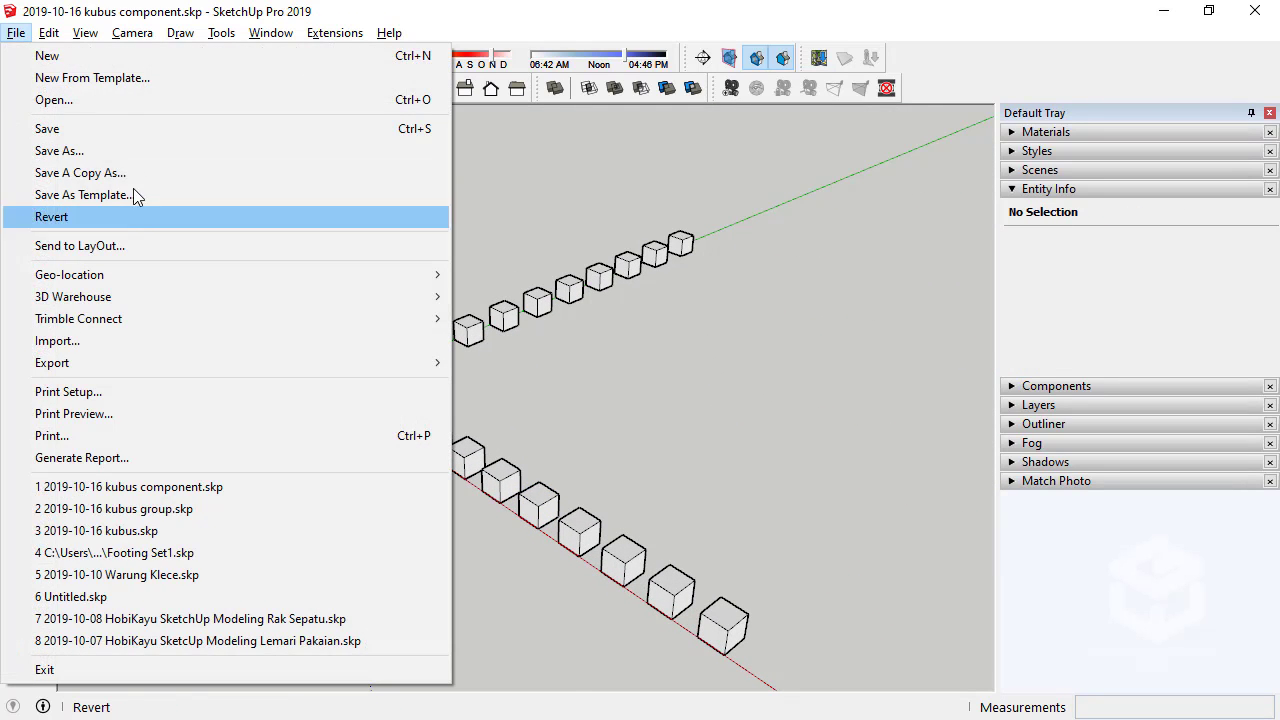
left_click(132, 148)
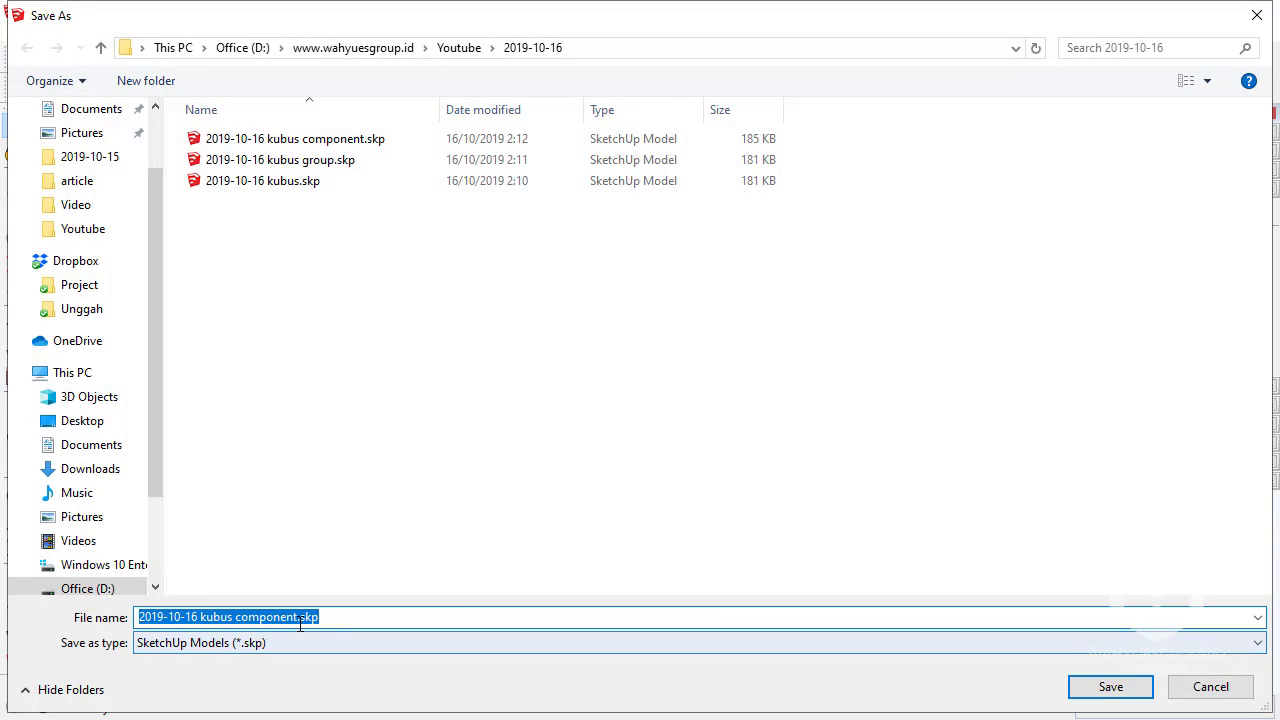
left_click(297, 617)
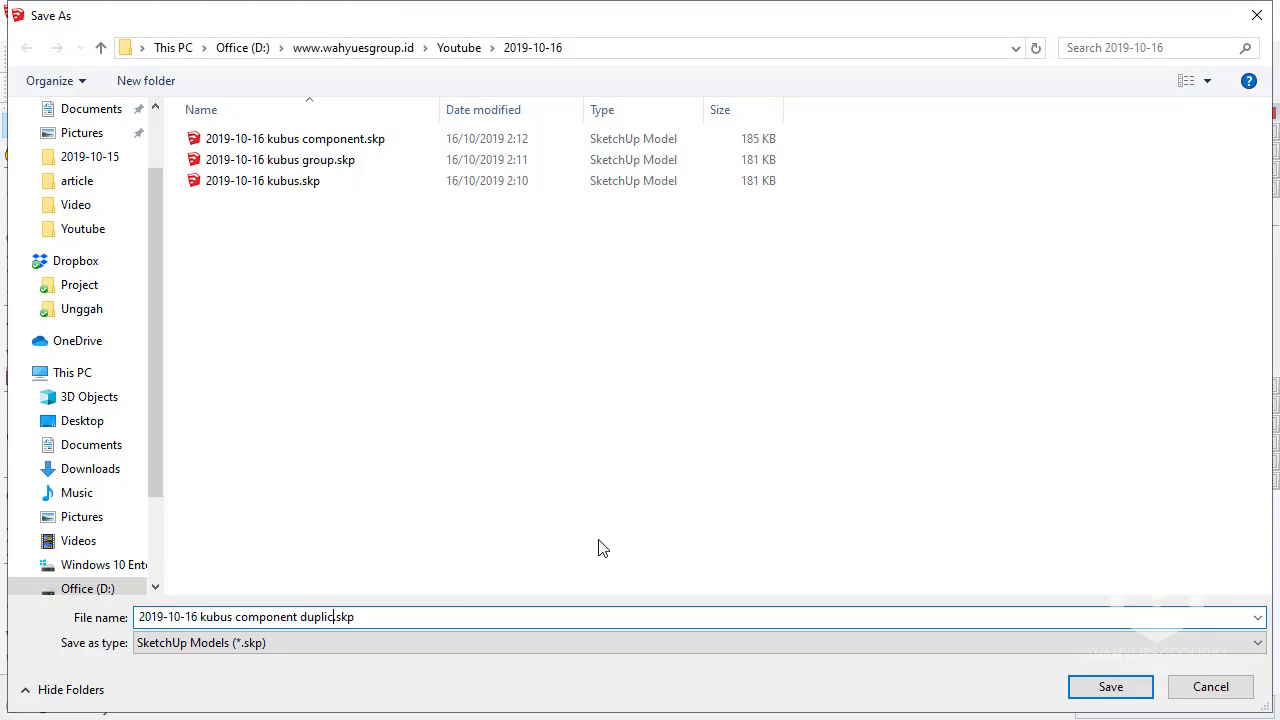
key("Return")
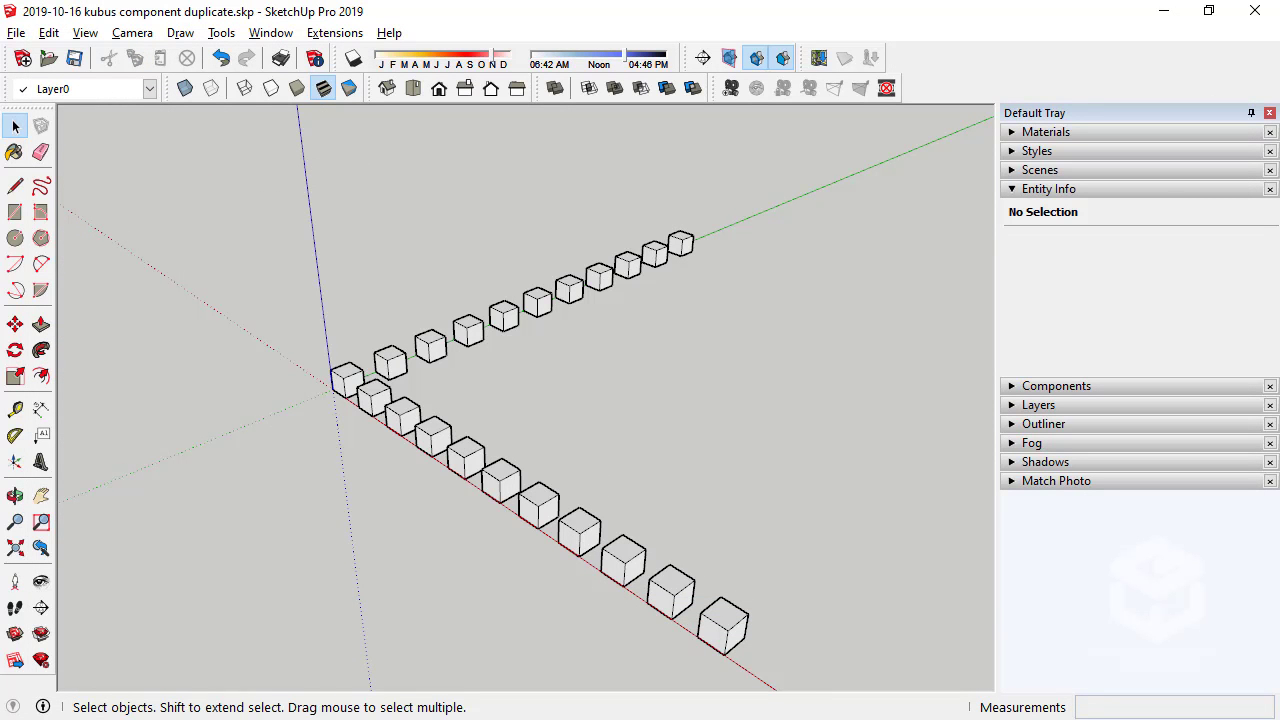
key("alt+Tab")
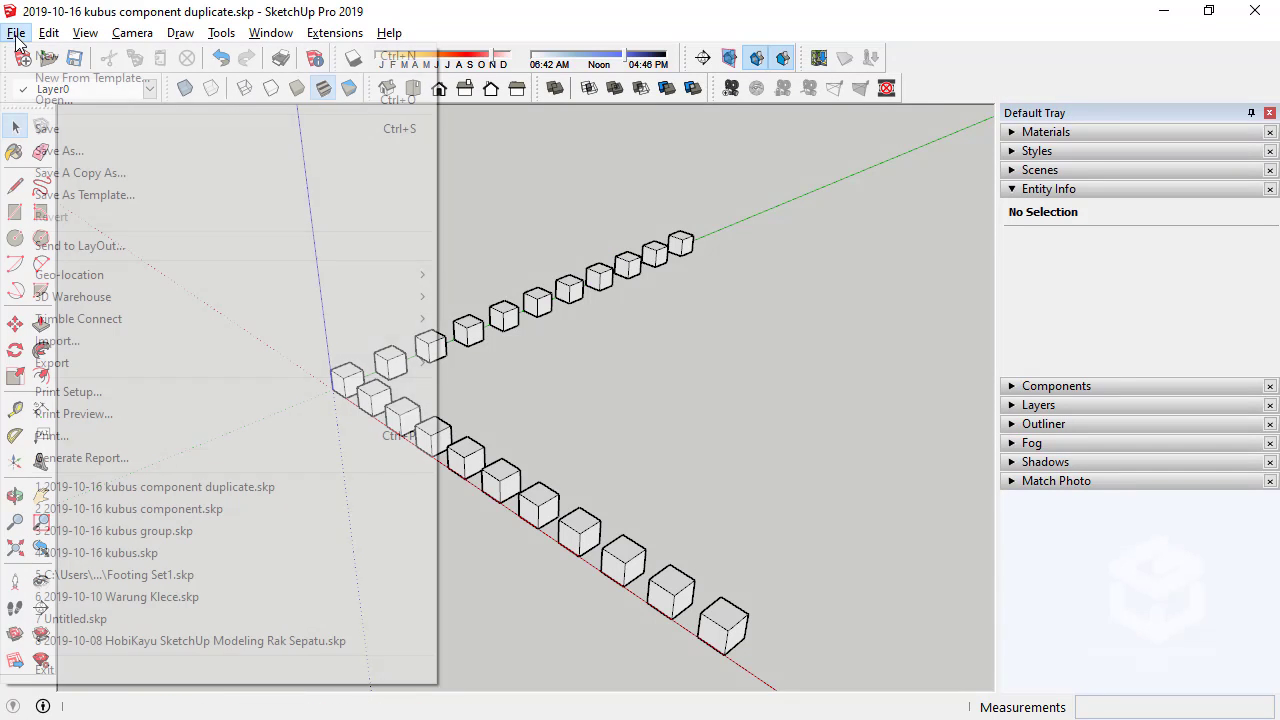
Open the recent 2019-10-16 kubus group.skp model and select its cube group
left_click(16, 32)
left_click(245, 530)
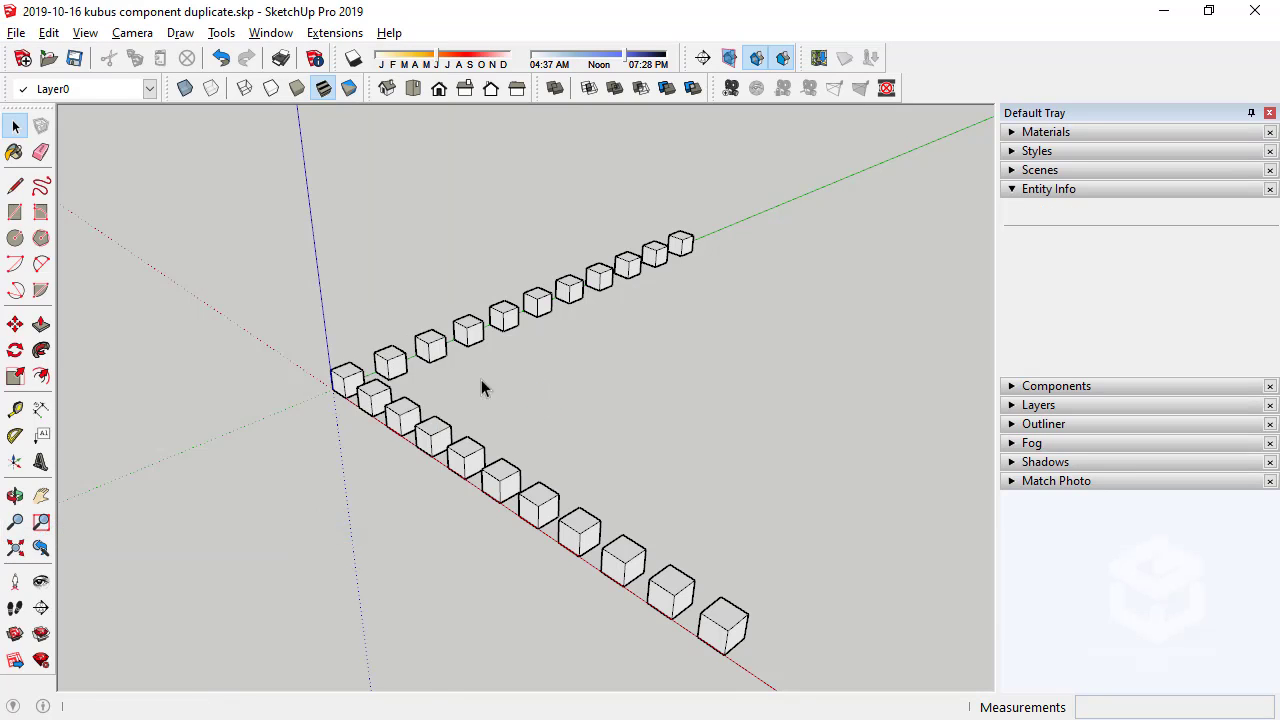
left_click(416, 383)
Start a Ctrl-copy of the cube group from its corner along the green axis
left_click(15, 324)
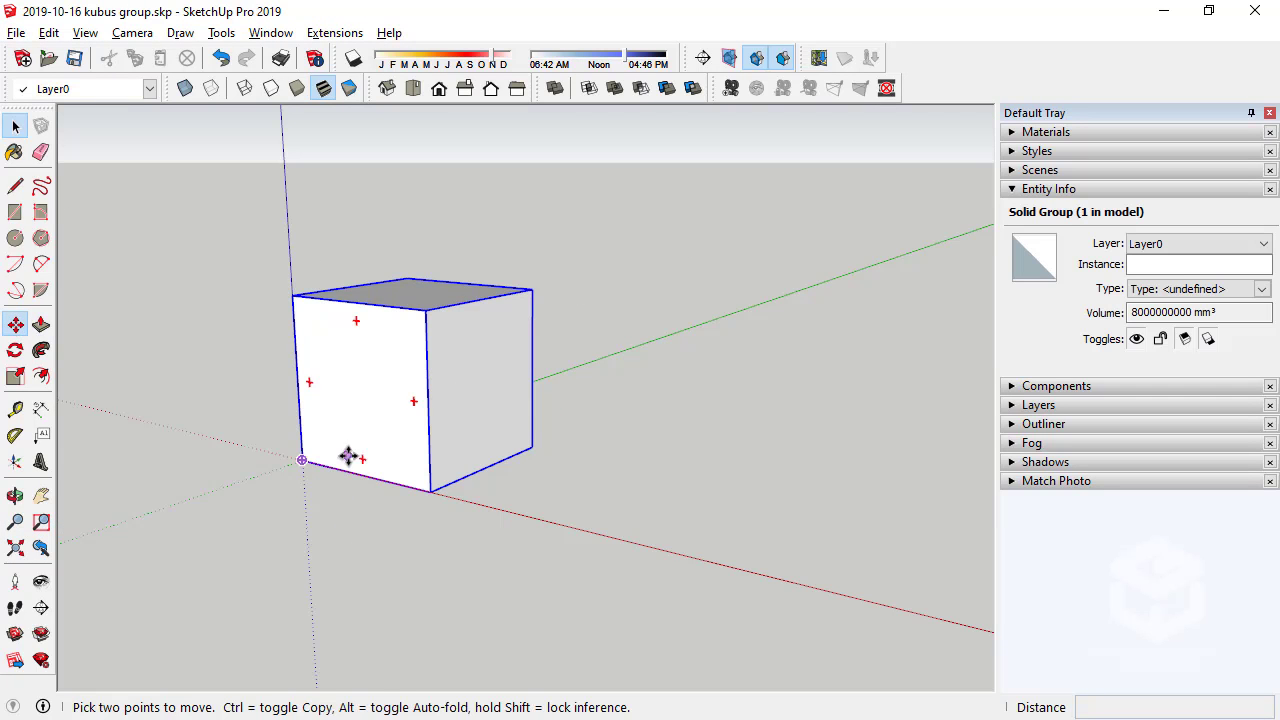
left_click(300, 464)
mouse_move(484, 414)
middle_mouse_down()
mouse_move(239, 539)
mouse_move(443, 429)
middle_mouse_up()
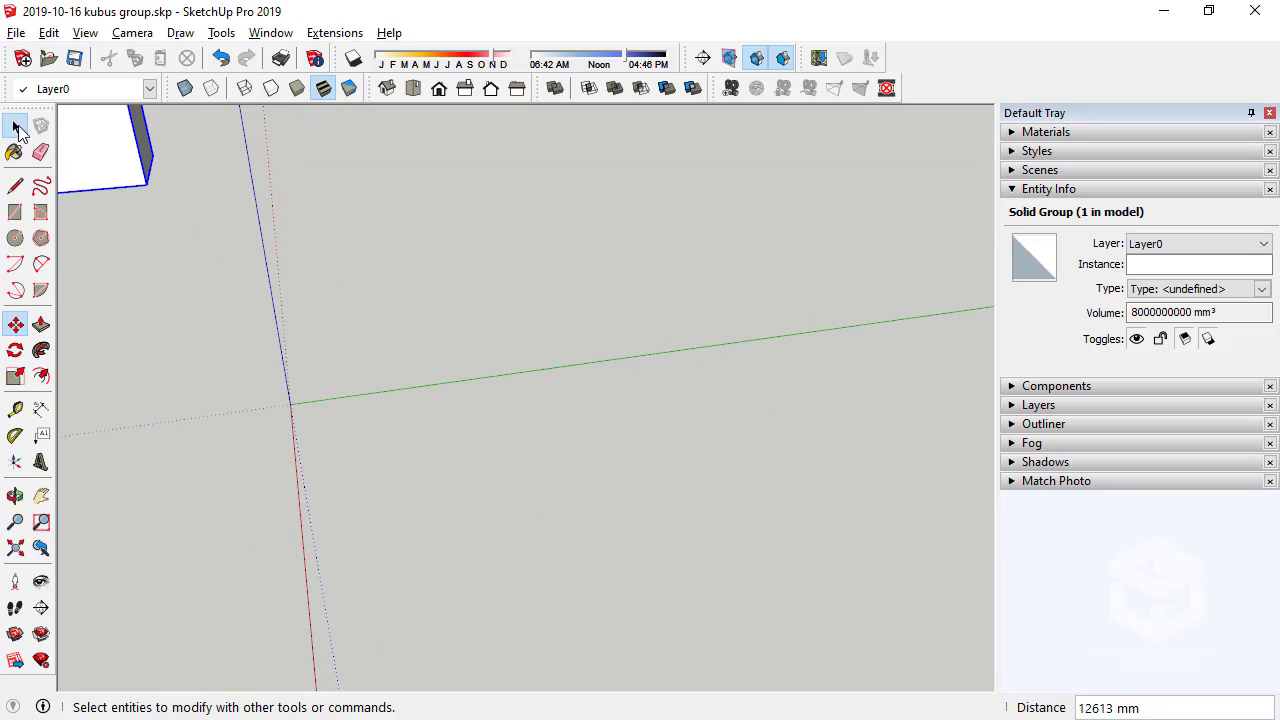
left_click(15, 126)
left_click(15, 324)
middle_click_drag(274, 434, 414, 449)
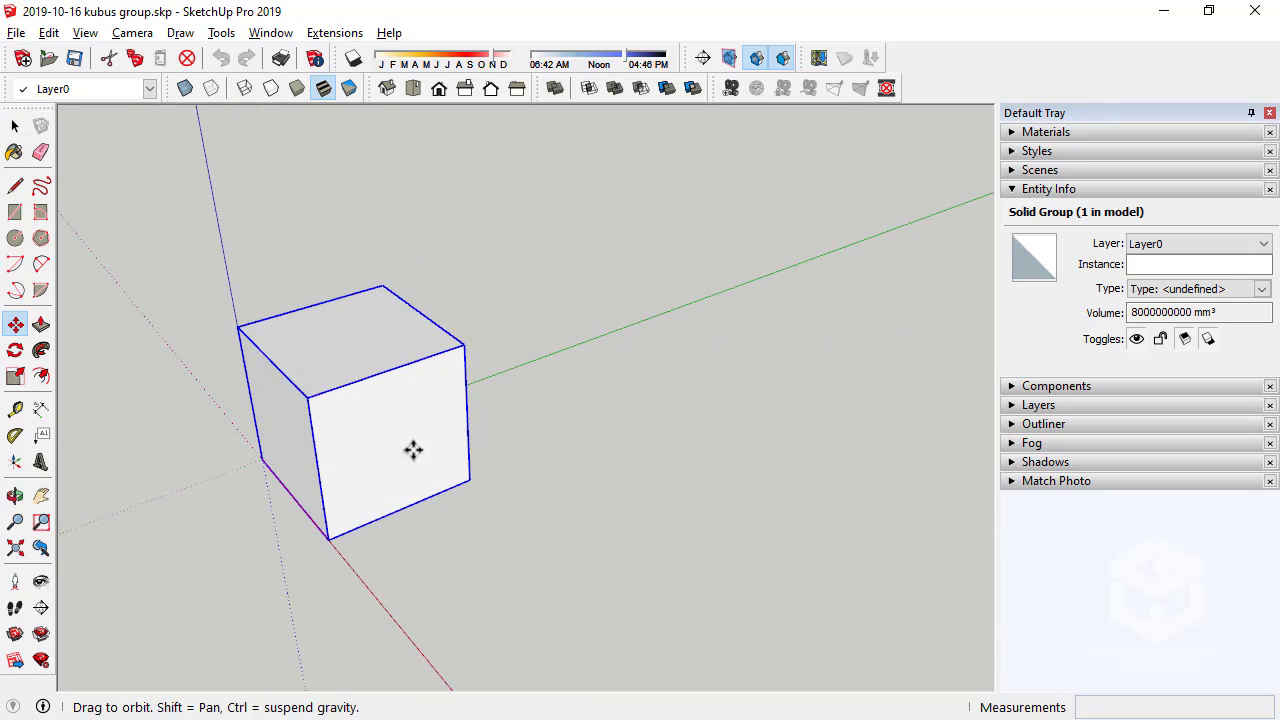
left_click(262, 462)
key("ctrl")
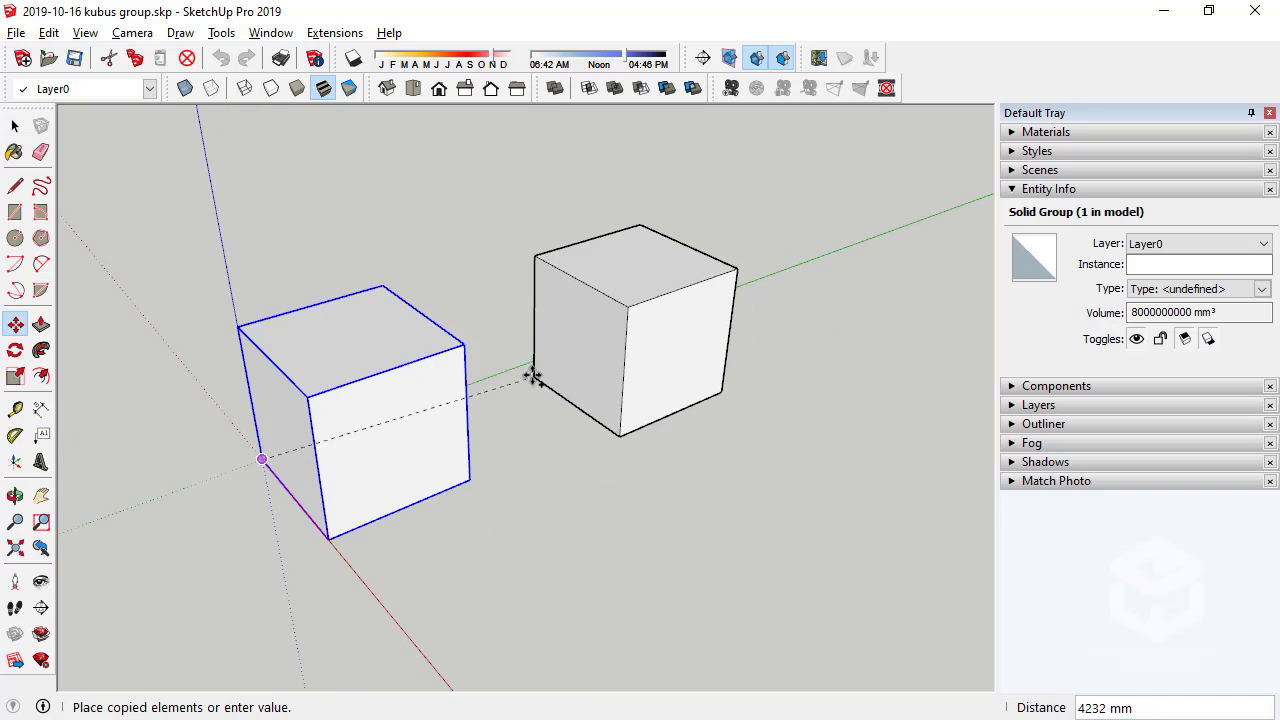
Place the copy along the green axis and array it into a row of 10 cubes
left_click(526, 365)
type("10x")
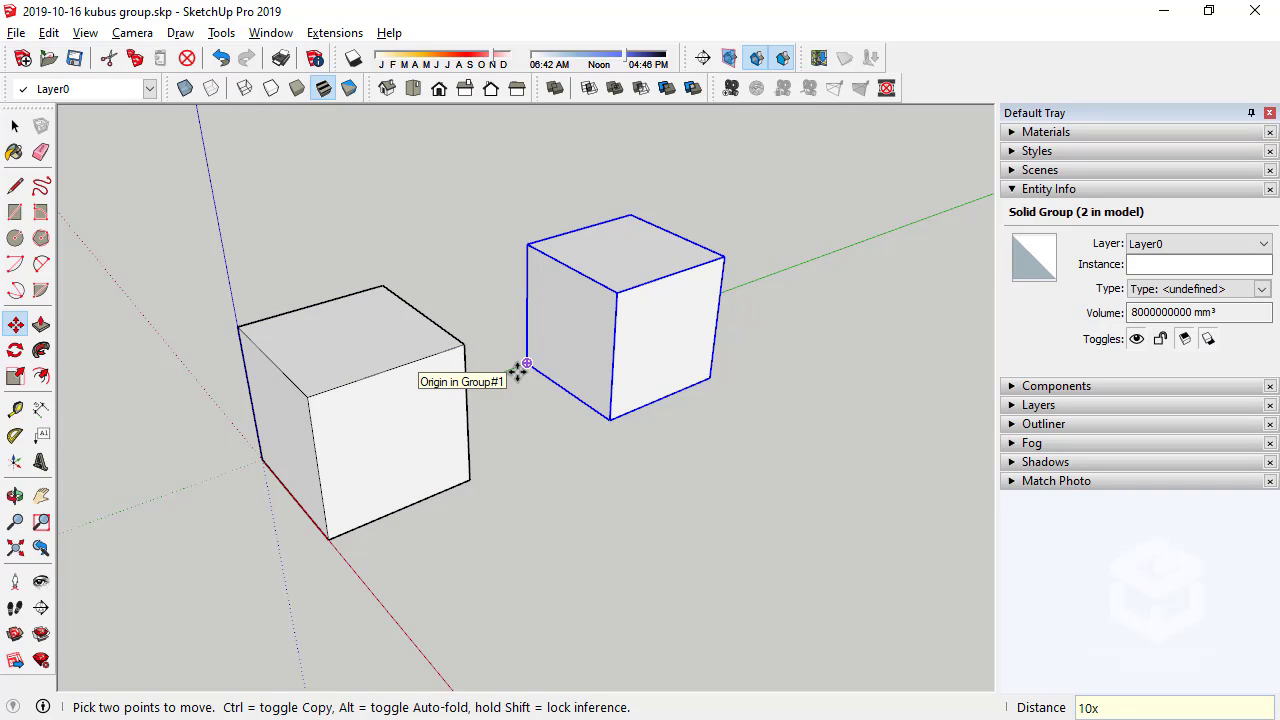
key("Return")
scroll(466, 403, "down", 2)
left_click(15, 126)
mouse_move(520, 400)
middle_mouse_down()
mouse_move(561, 519)
mouse_move(149, 363)
middle_mouse_up()
Copy the origin cube group along the red axis into a second row of ten
left_click(561, 519)
left_click(15, 324)
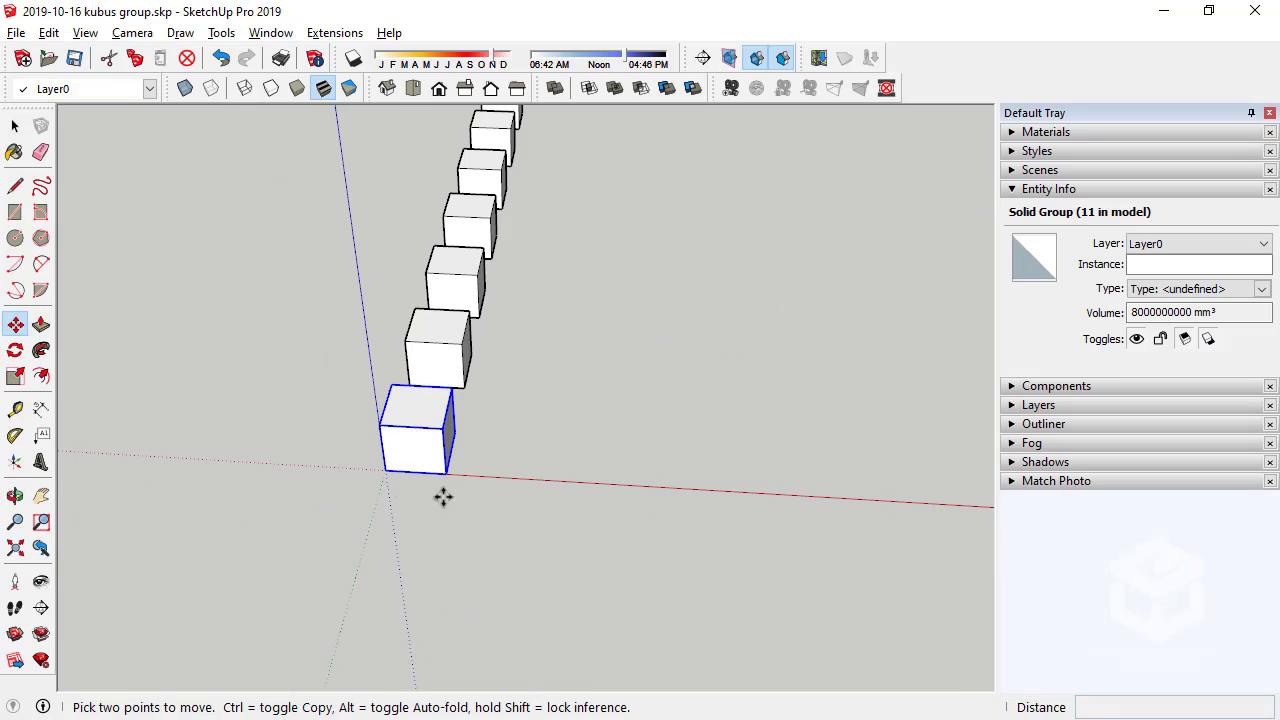
left_click(388, 470)
key("ctrl")
left_click(505, 474)
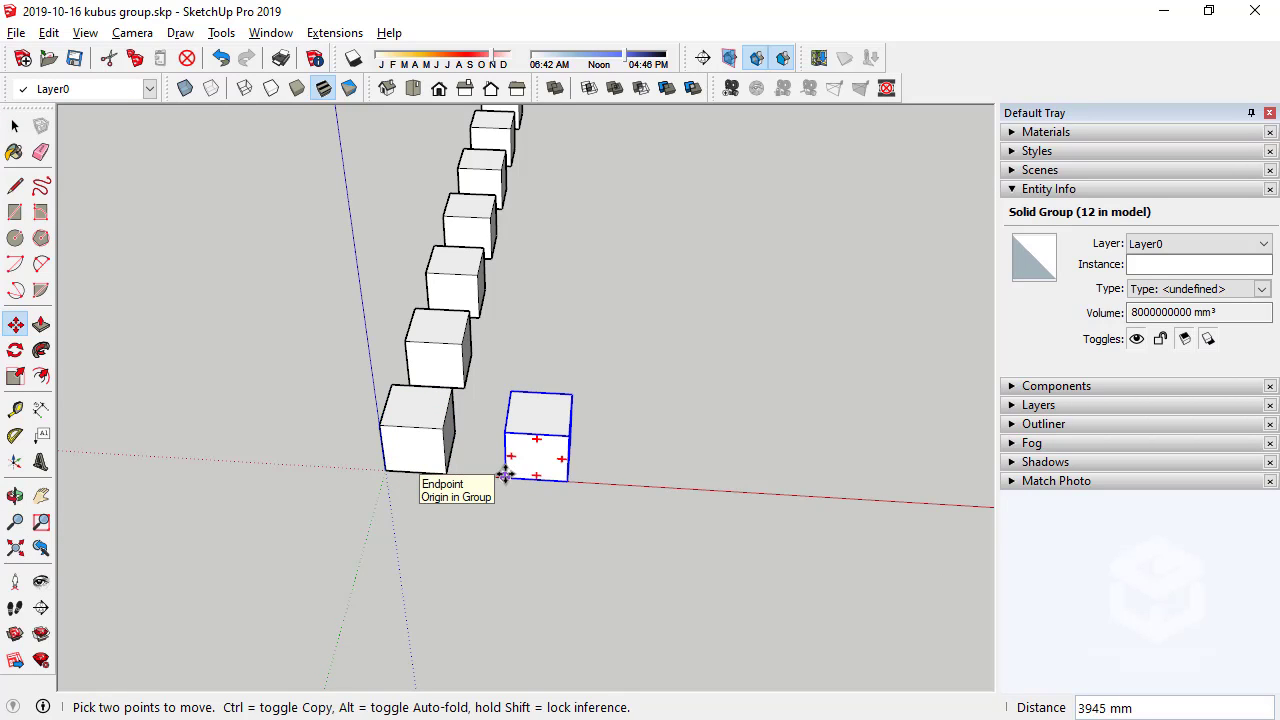
key("Return")
left_click(15, 126)
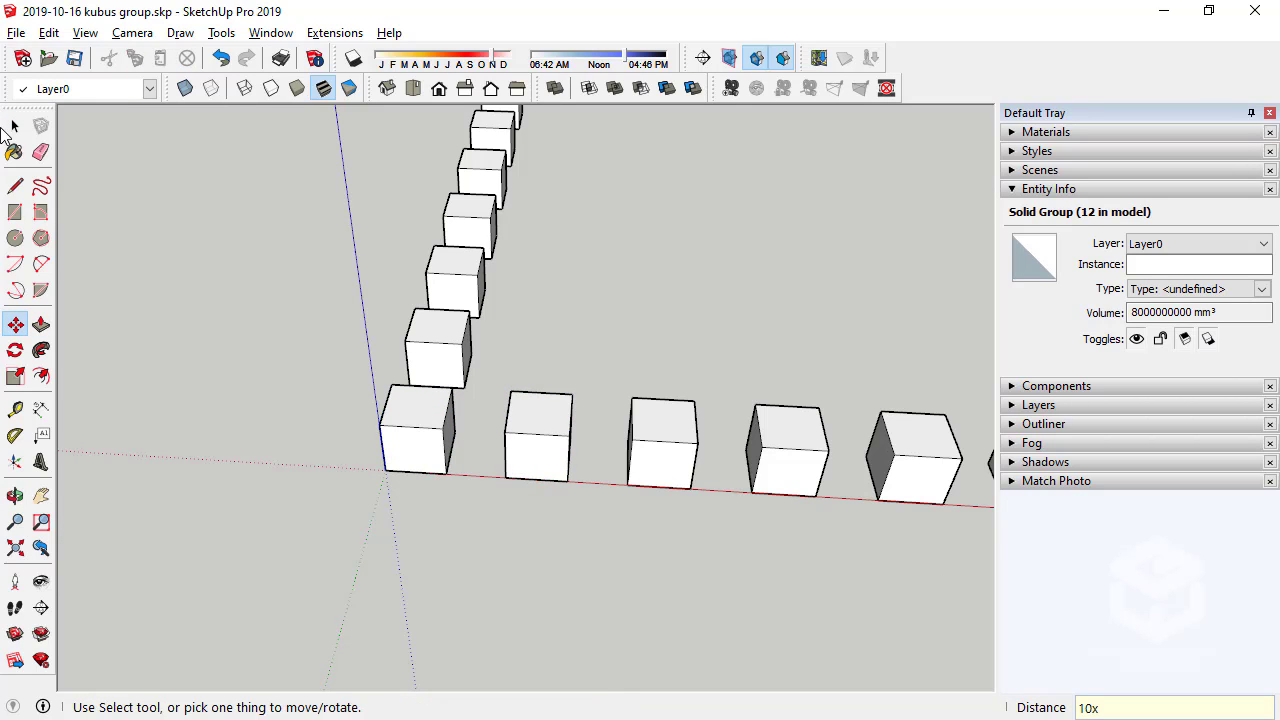
Bring up File > Save As to save the model under a new name
left_click(48, 32)
left_click(48, 32)
left_click(16, 32)
Save the model as 2019-10-16 kubus group duplicate.skp (192 KB) and return to SketchUp
left_click(200, 150)
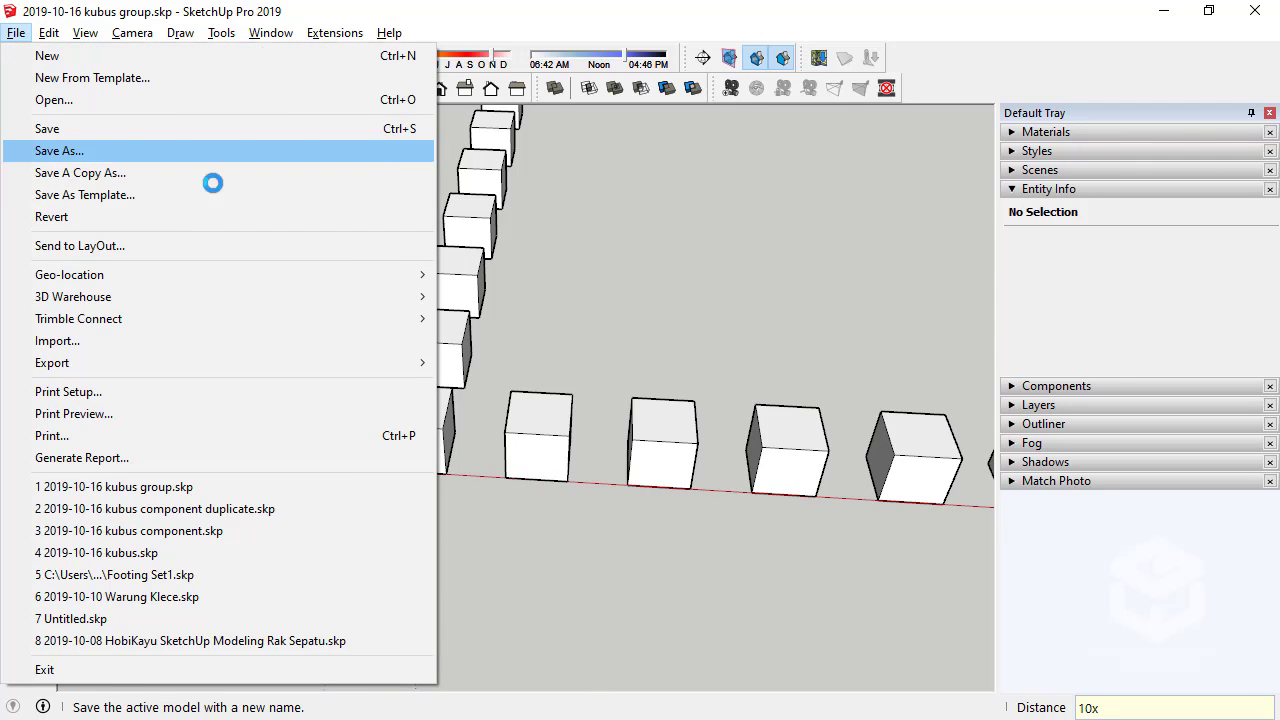
key("Right")
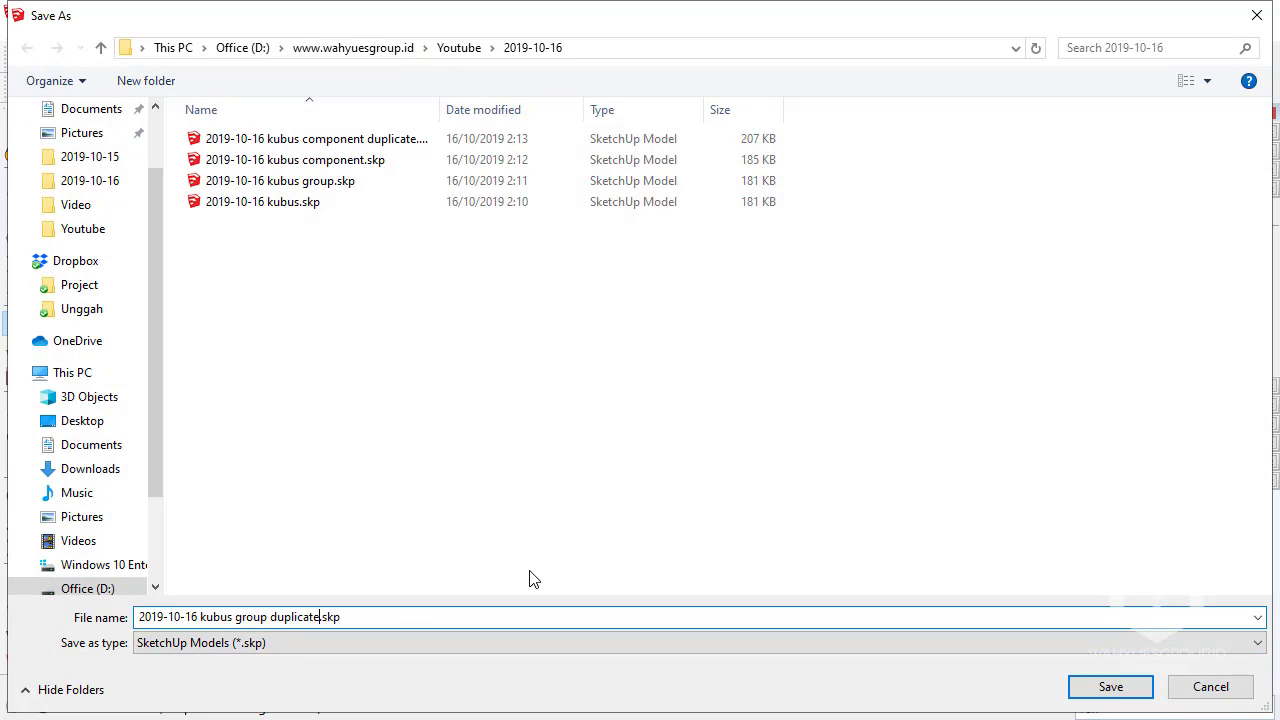
key("Return")
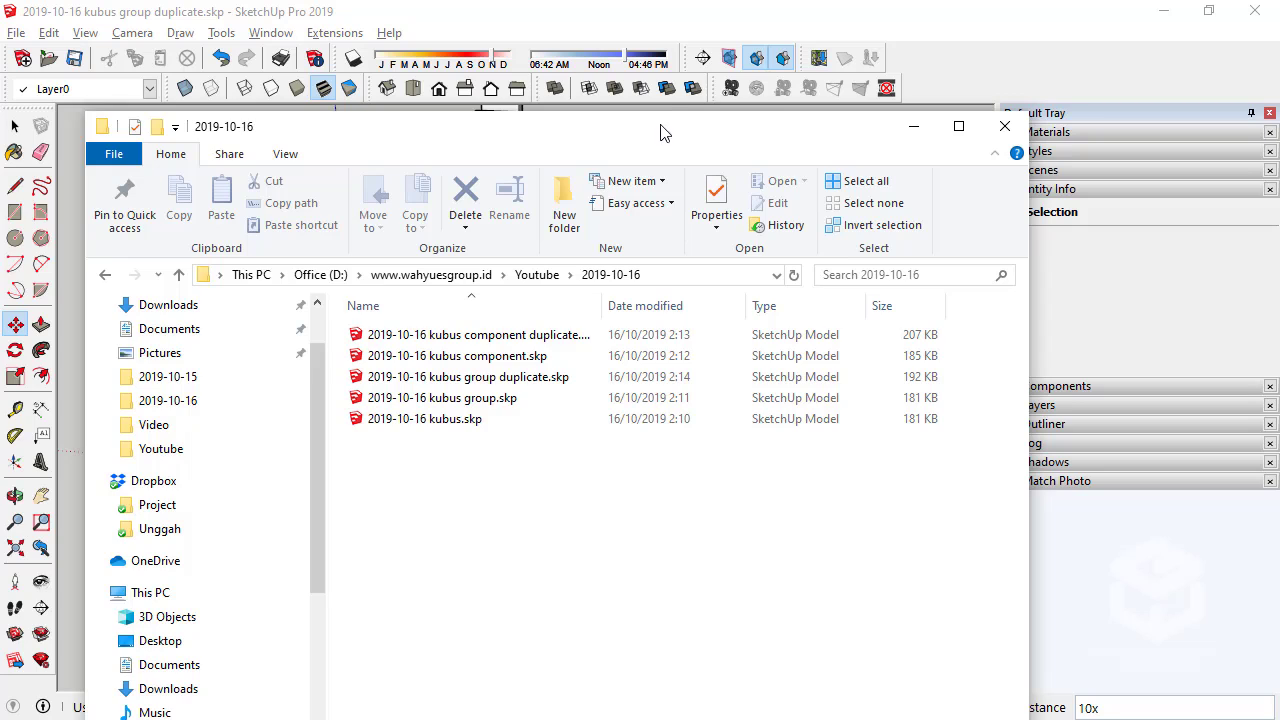
left_click(913, 126)
Open the recent 2019-10-16 kubus.skp model and select the whole ungrouped cube
left_click(16, 32)
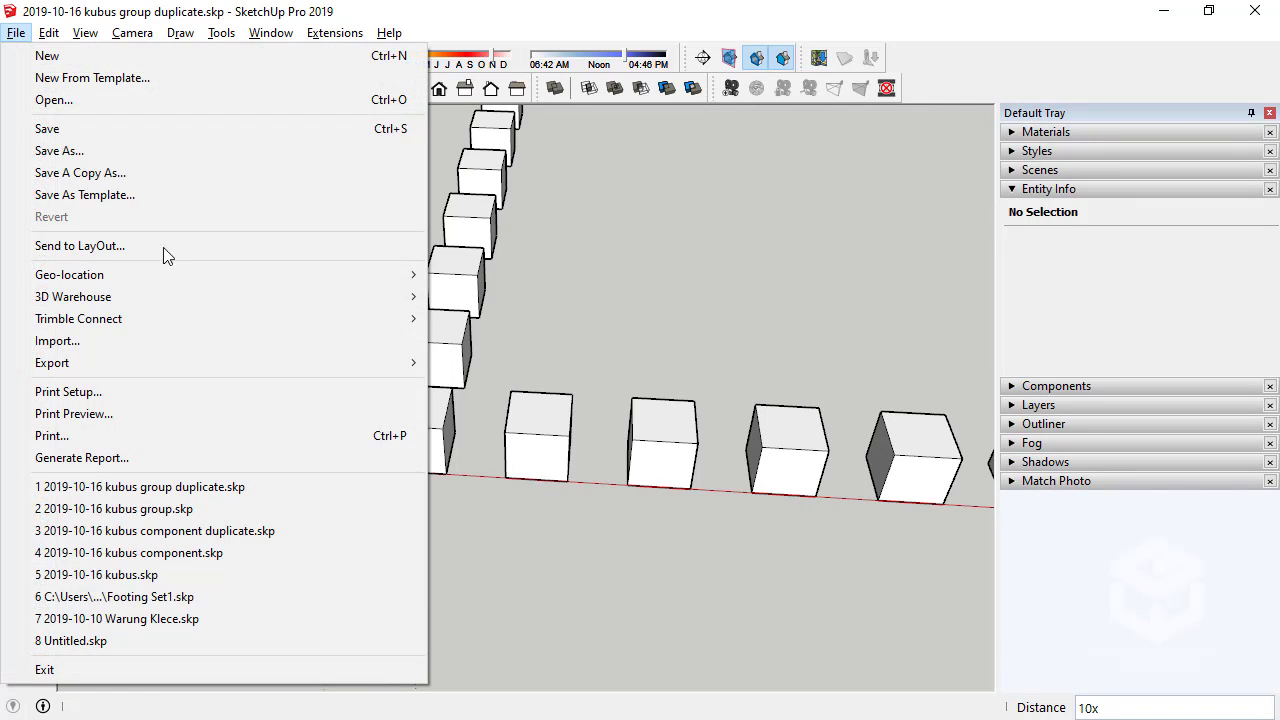
left_click(283, 575)
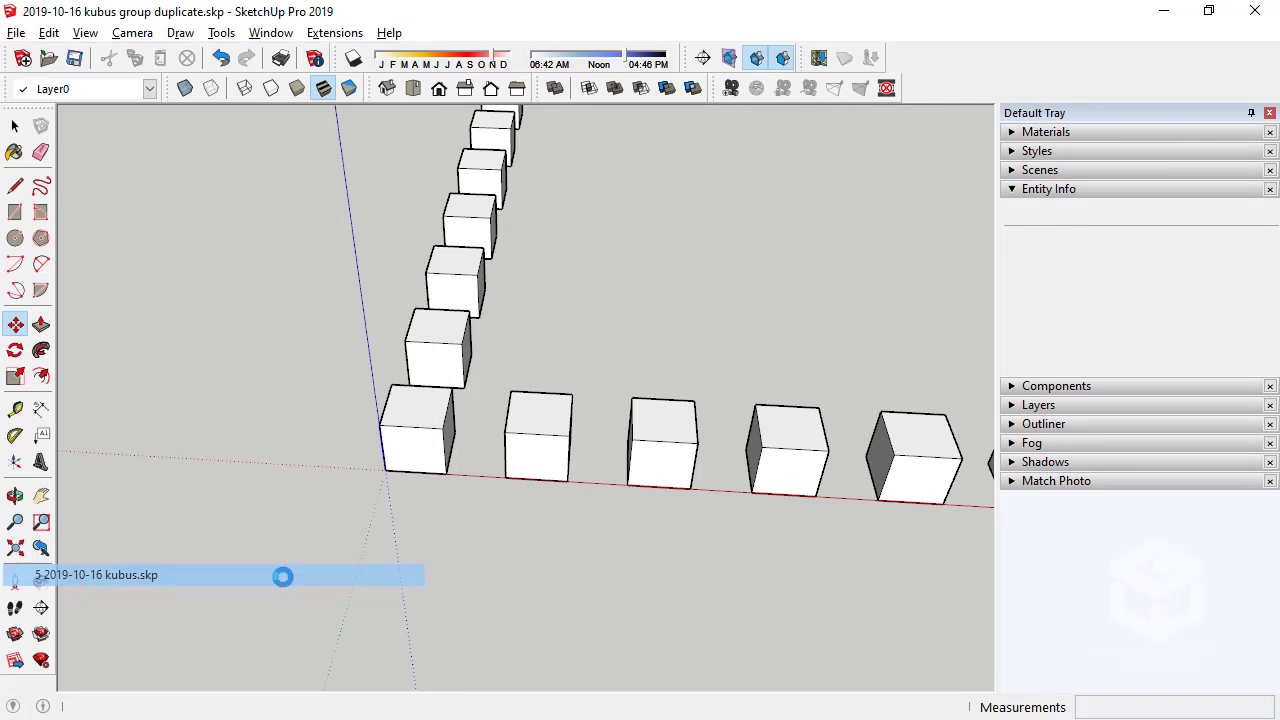
left_click(388, 332)
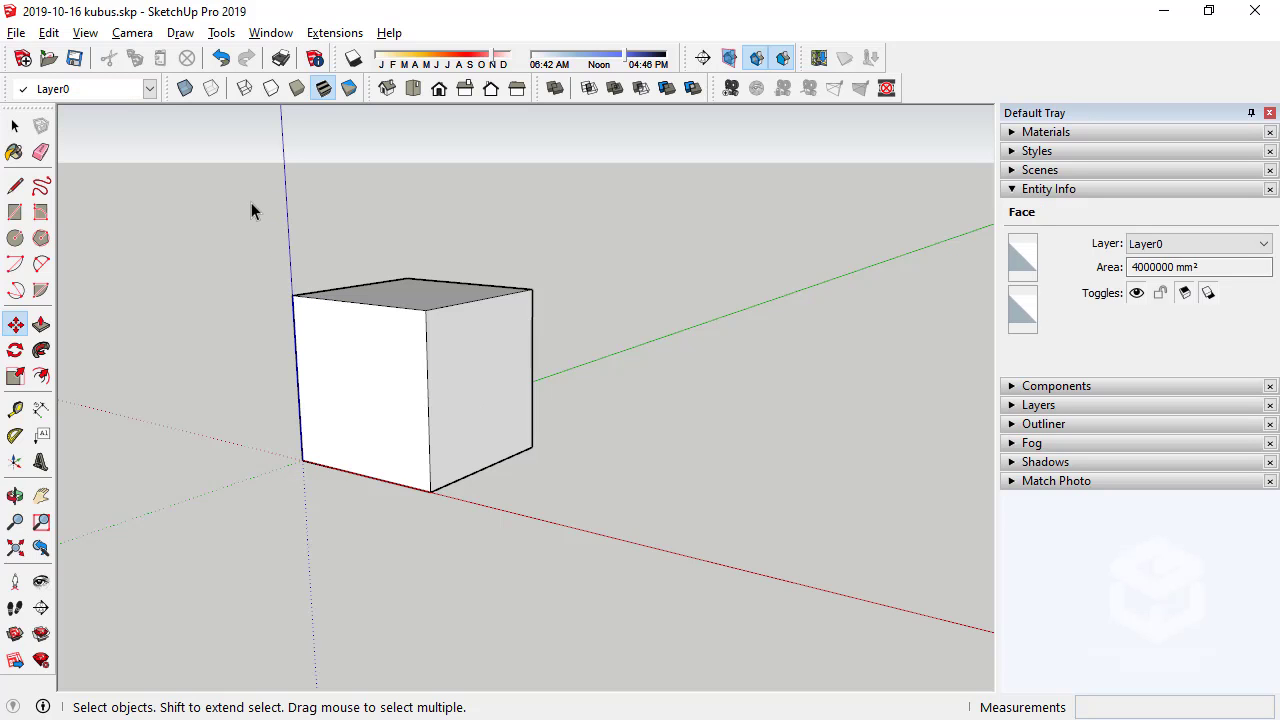
left_click_drag(251, 202, 690, 642)
Ctrl-copy the loose cube along the green axis into a row of ten
left_click(15, 324)
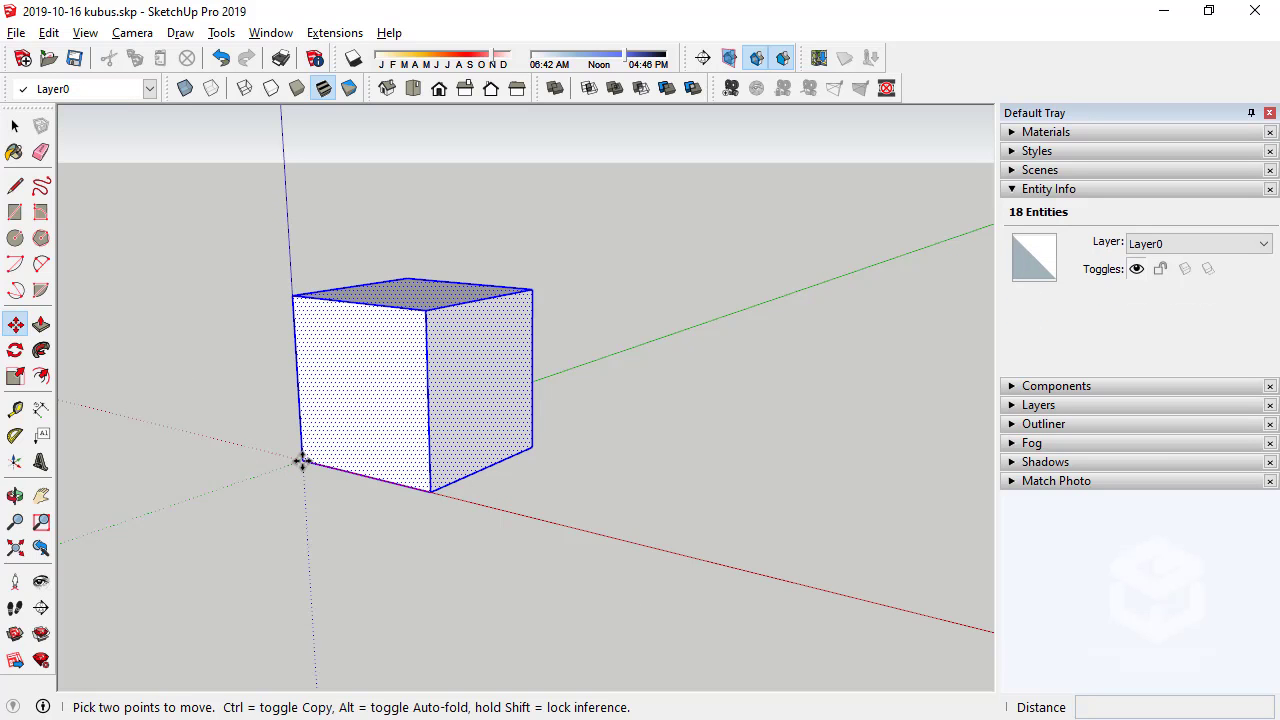
left_click(301, 461)
middle_click_drag(301, 461, 480, 528)
left_click(15, 125)
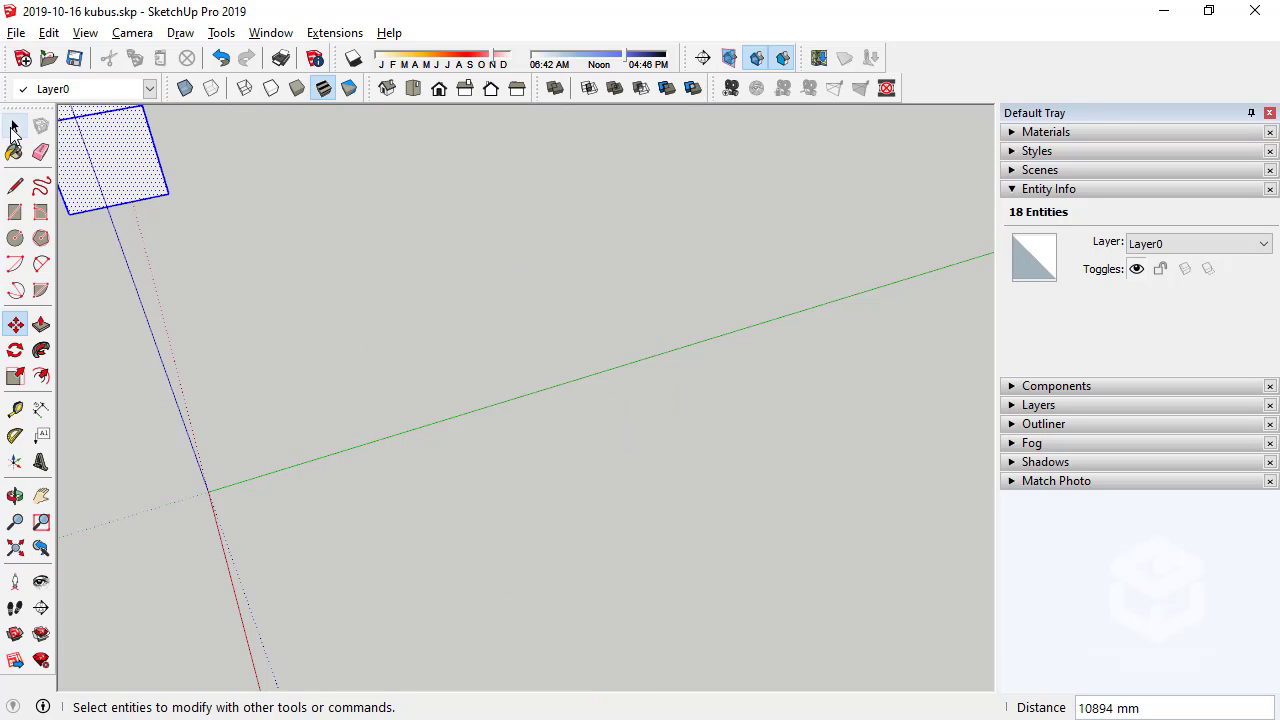
left_click(15, 324)
middle_click_drag(160, 480, 286, 498)
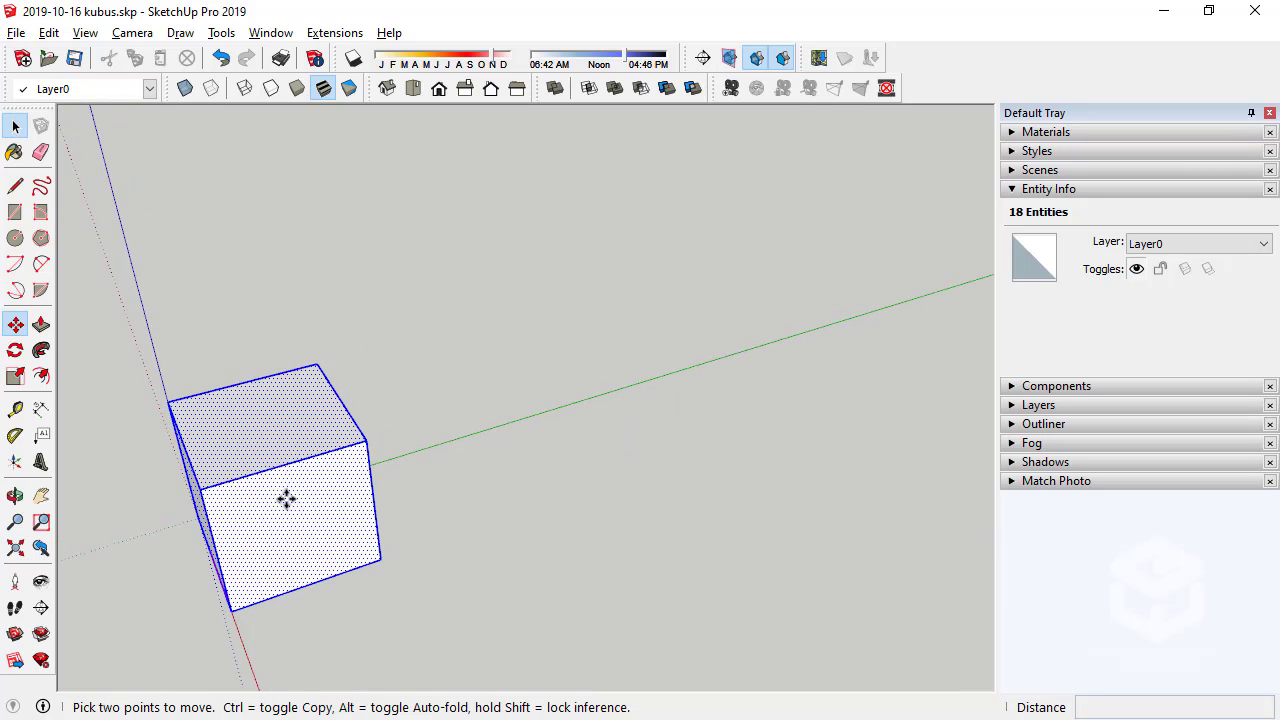
left_click(203, 519)
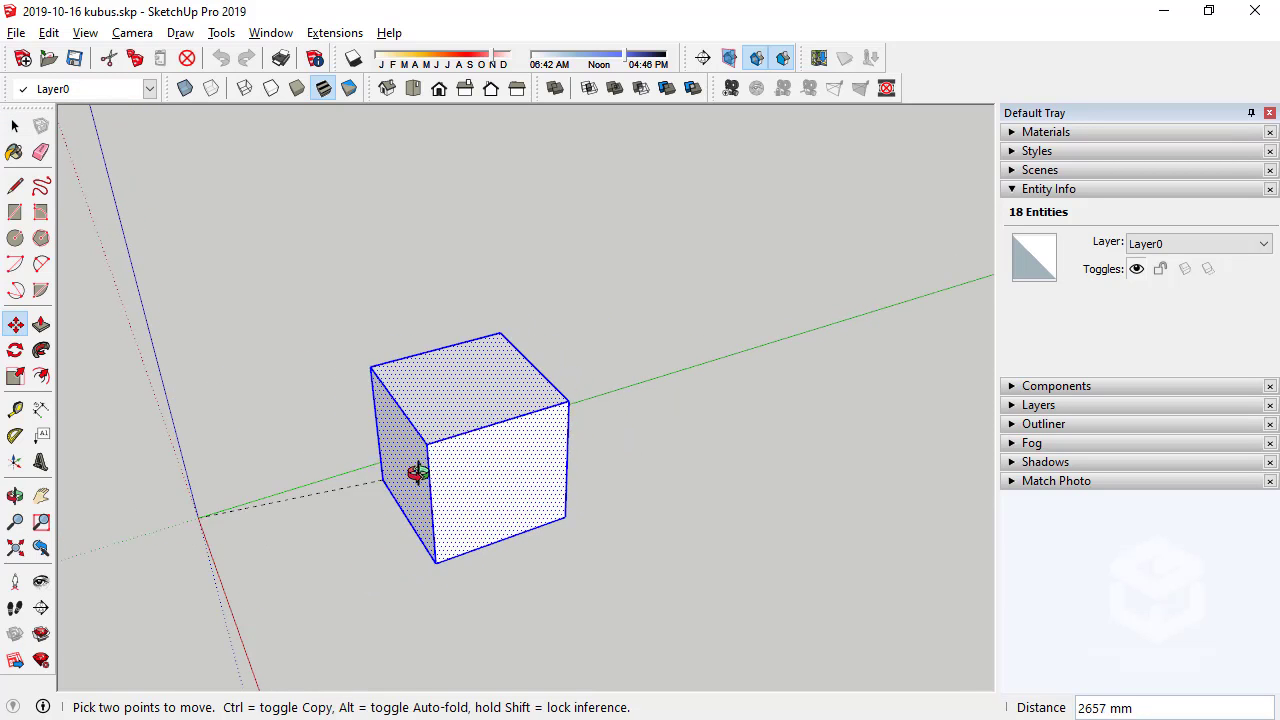
middle_click_drag(414, 471, 322, 528)
key("ctrl")
left_click(458, 453)
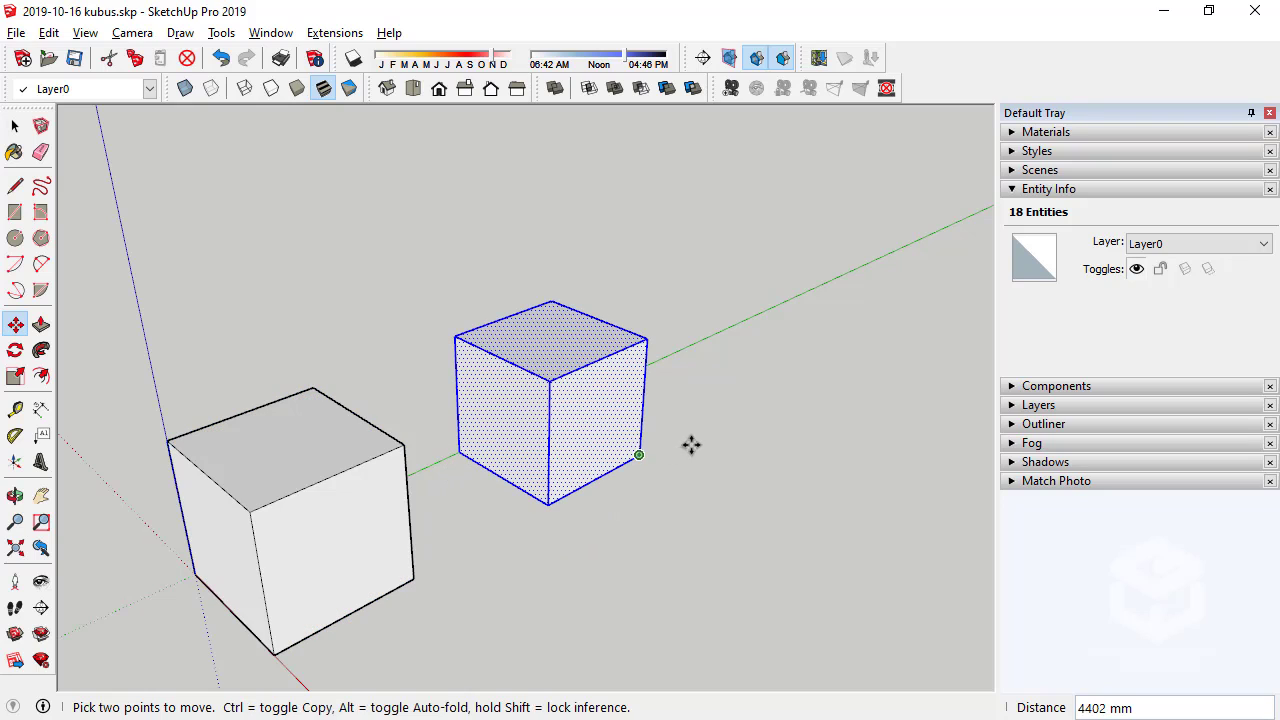
type("10")
key("Return")
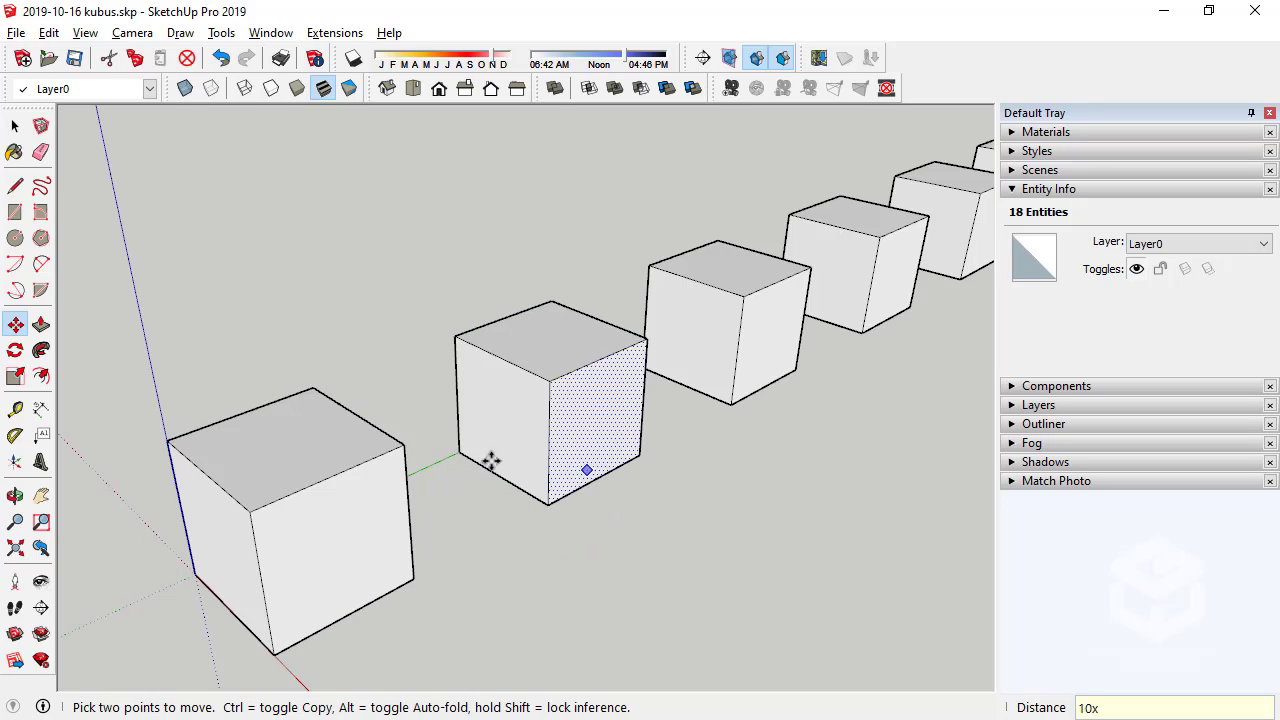
scroll(491, 457, "down", 3)
Copy the origin cube along the red axis into a row of ten, then choose Save As
left_click(12, 128)
middle_click_drag(160, 300, 311, 466)
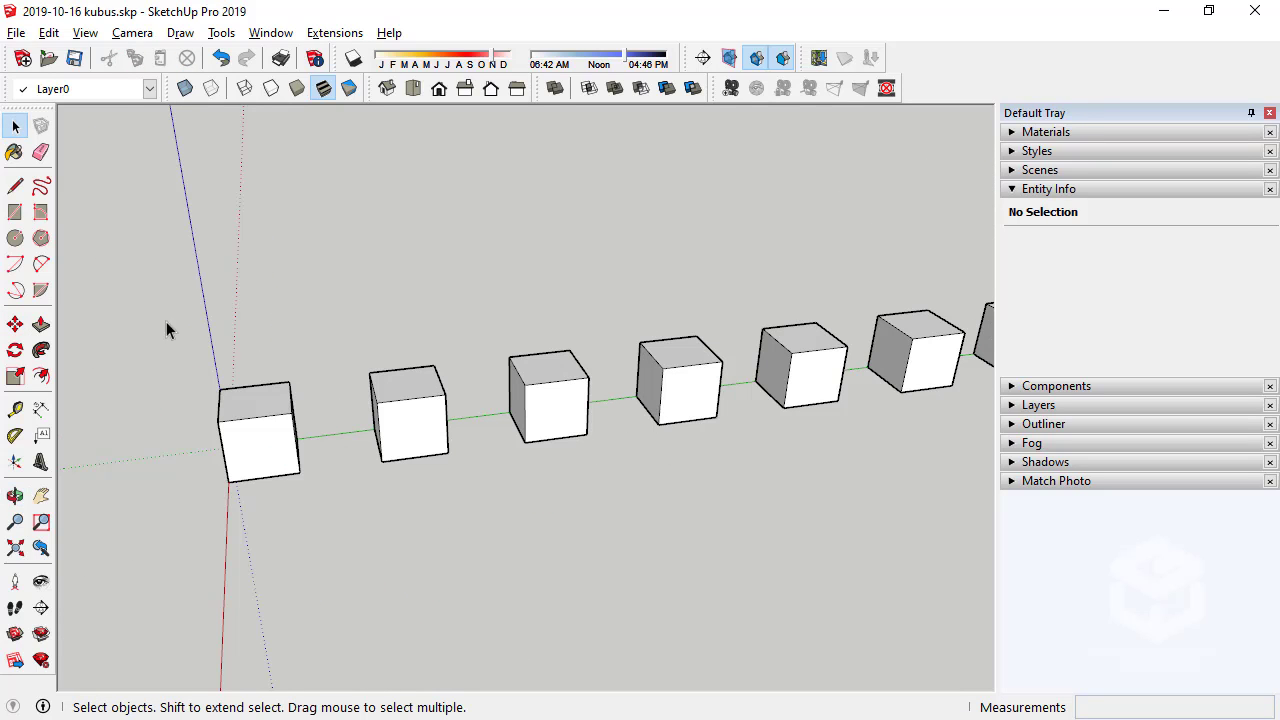
left_click_drag(166, 321, 342, 519)
mouse_move(342, 519)
middle_mouse_down()
mouse_move(712, 437)
mouse_move(600, 420)
middle_mouse_up()
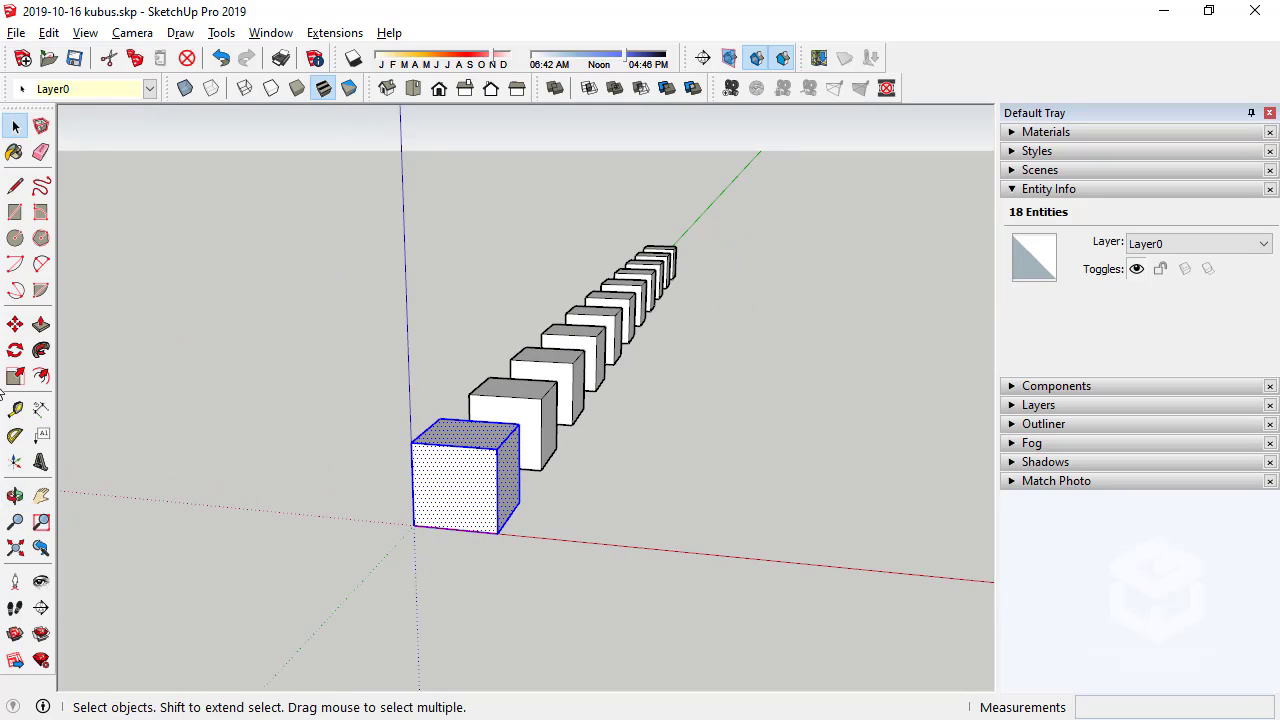
left_click(15, 324)
key("ctrl")
left_click(416, 527)
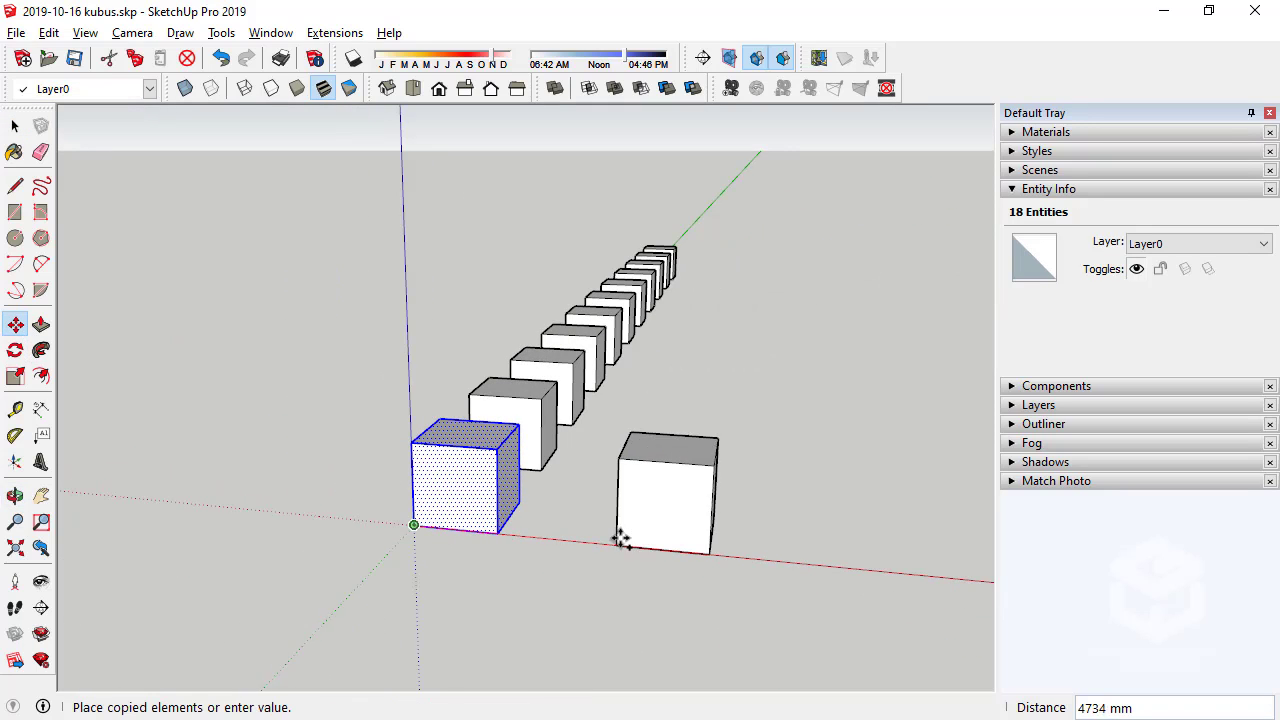
left_click(621, 544)
type("10")
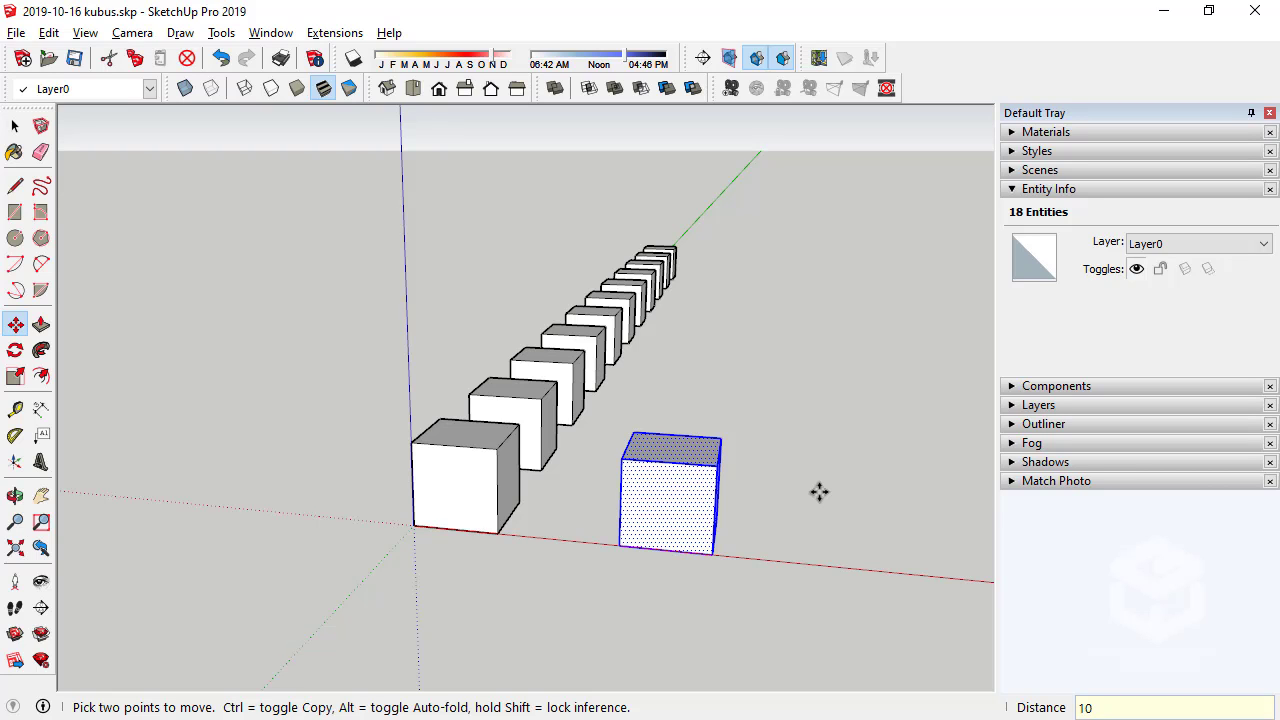
type("x")
key("Return")
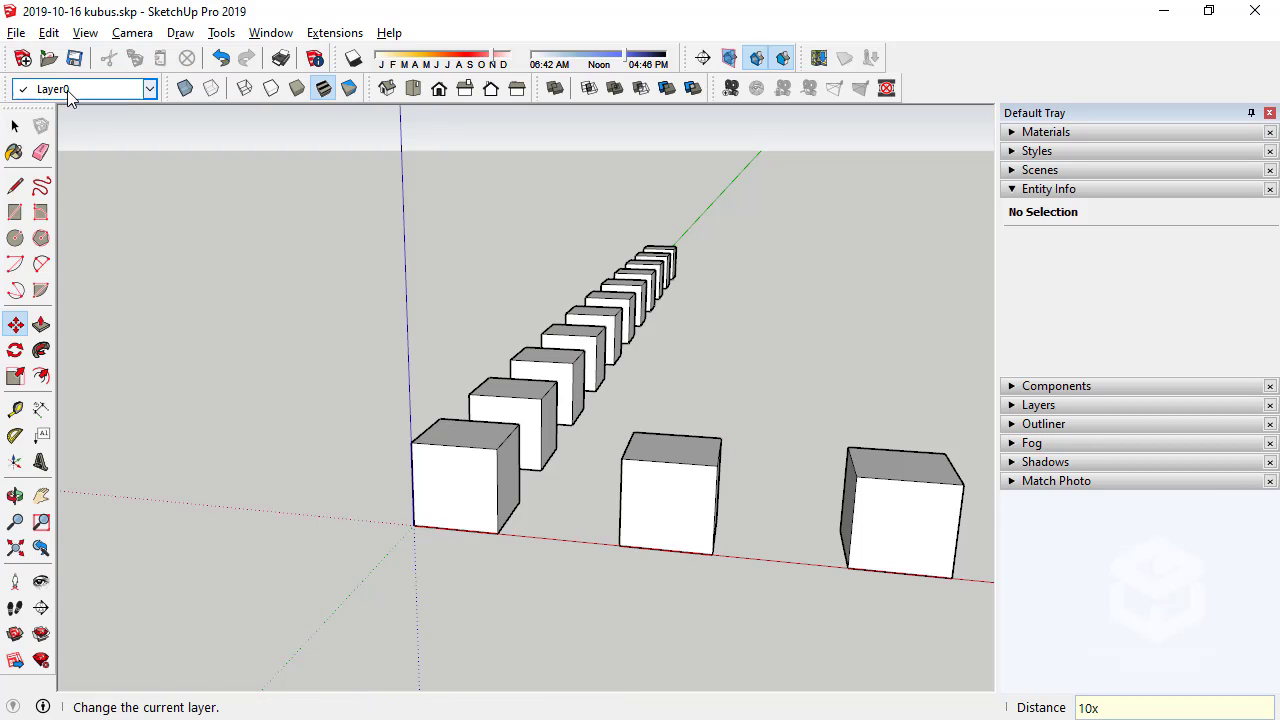
left_click(16, 33)
left_click(60, 150)
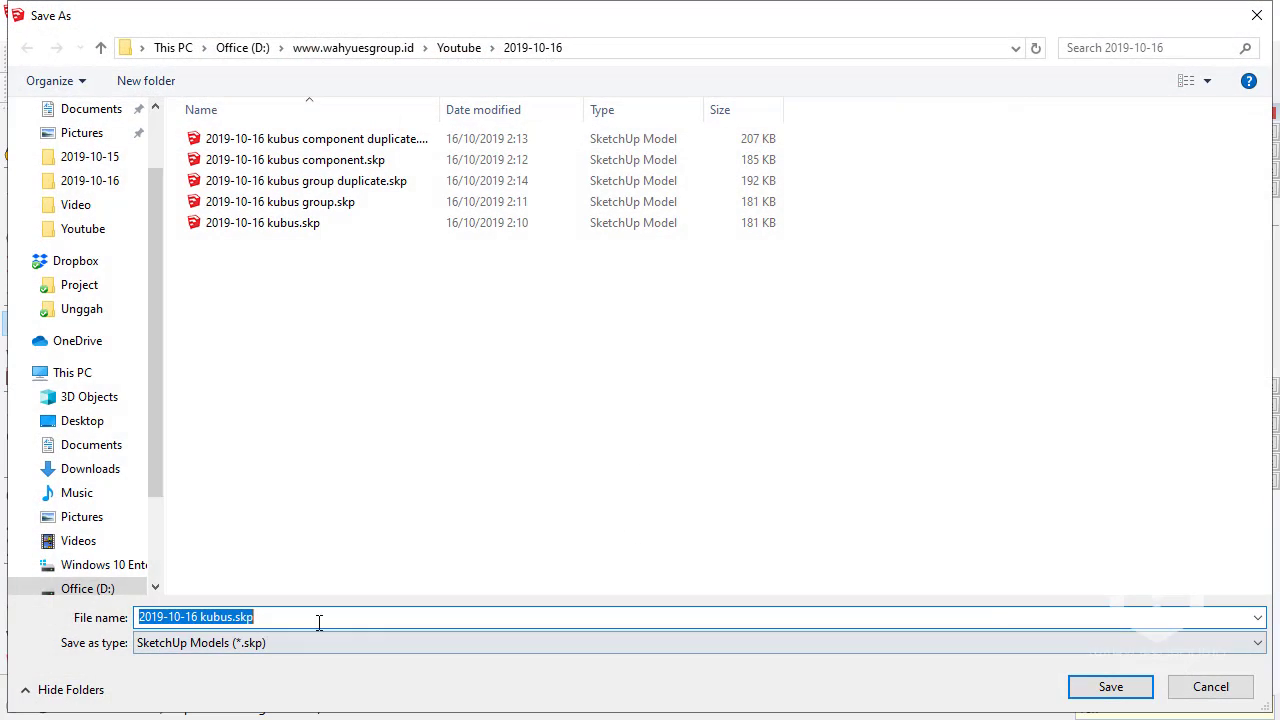
Save as 2019-10-16 kubus duplicate.skp and confirm the 210 KB file in the folder
left_click(232, 617)
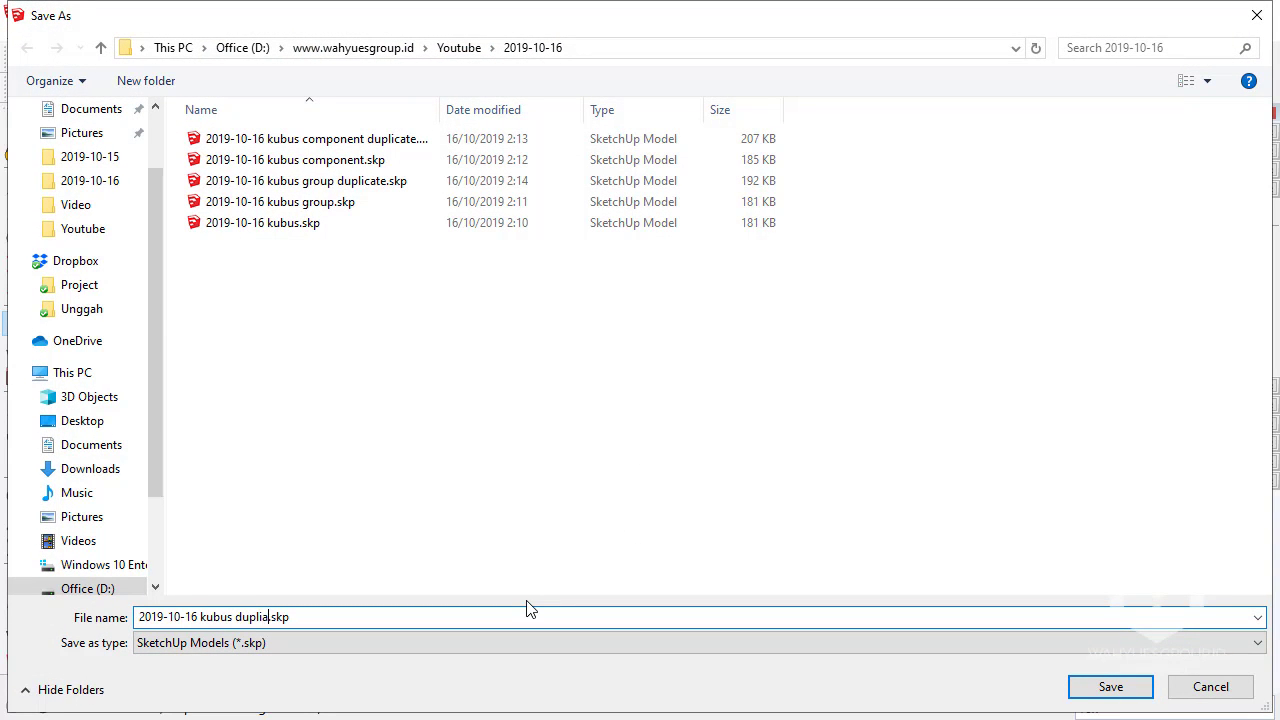
key("Return")
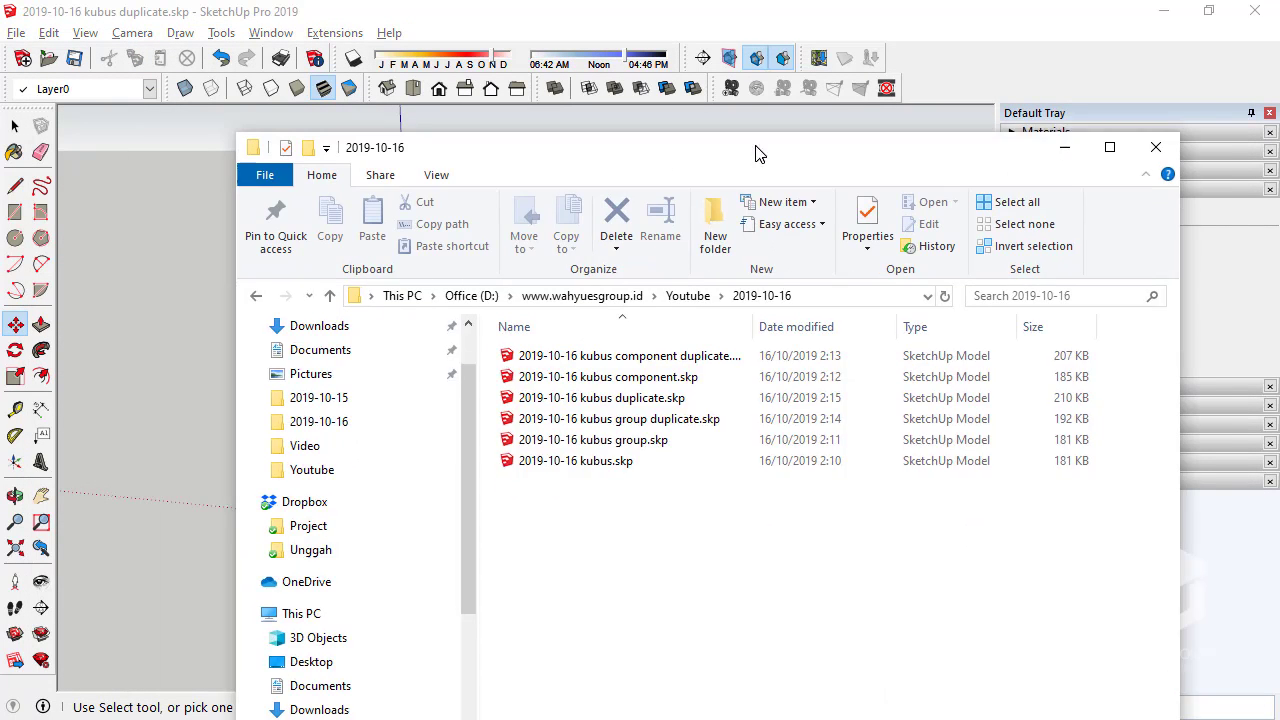
left_click_drag(757, 151, 641, 134)
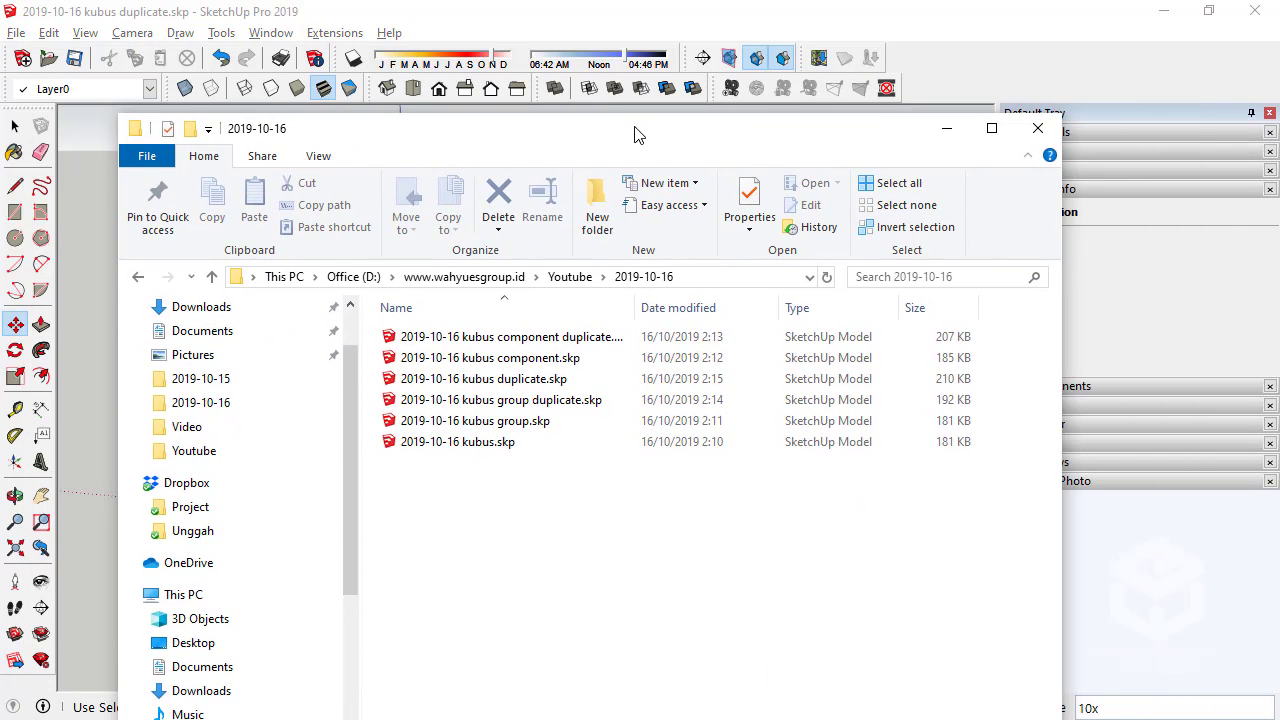
left_click_drag(635, 307, 686, 300)
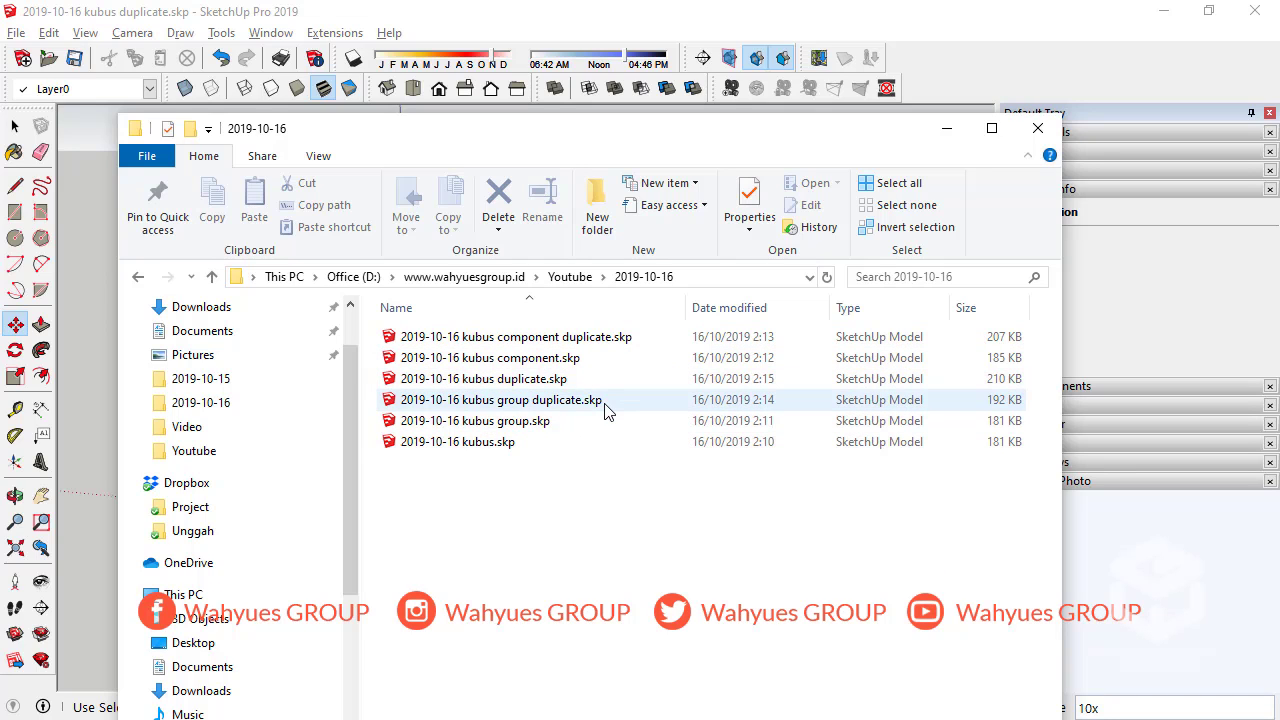
left_click(603, 408)
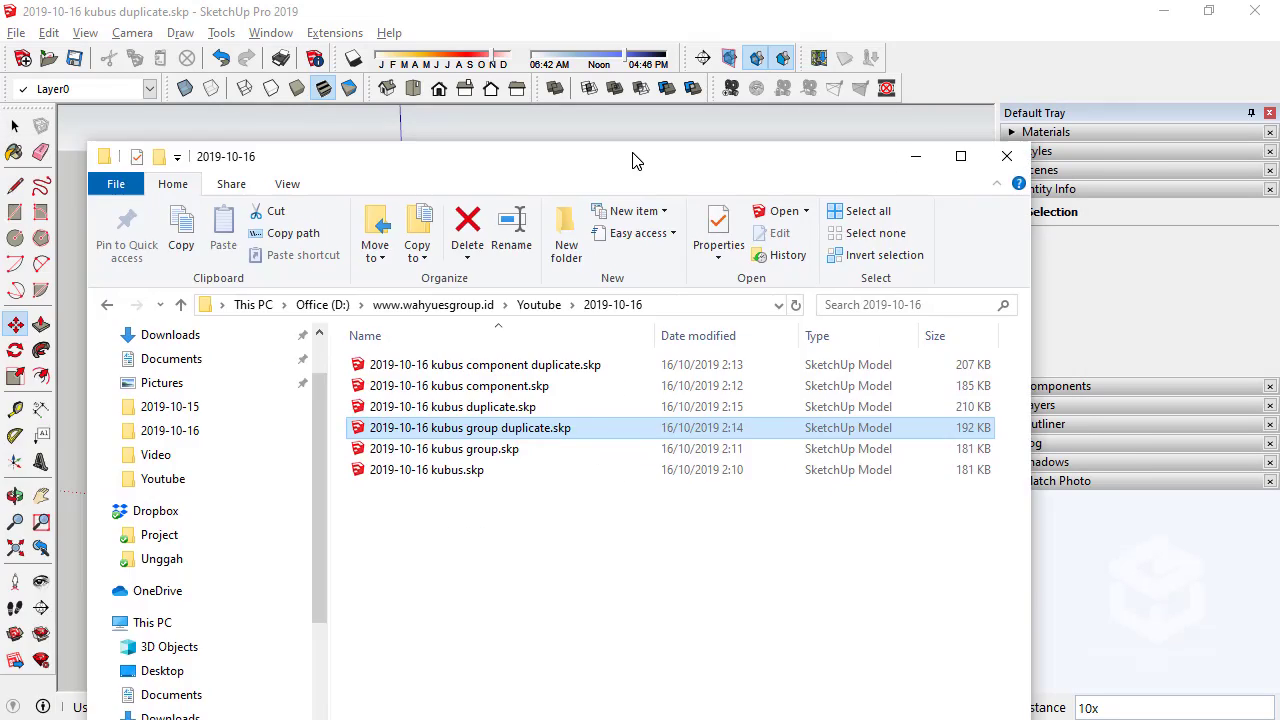
mouse_move(659, 133)
left_mouse_down()
mouse_move(393, 60)
mouse_move(258, 65)
left_mouse_up()
key("alt+Tab")
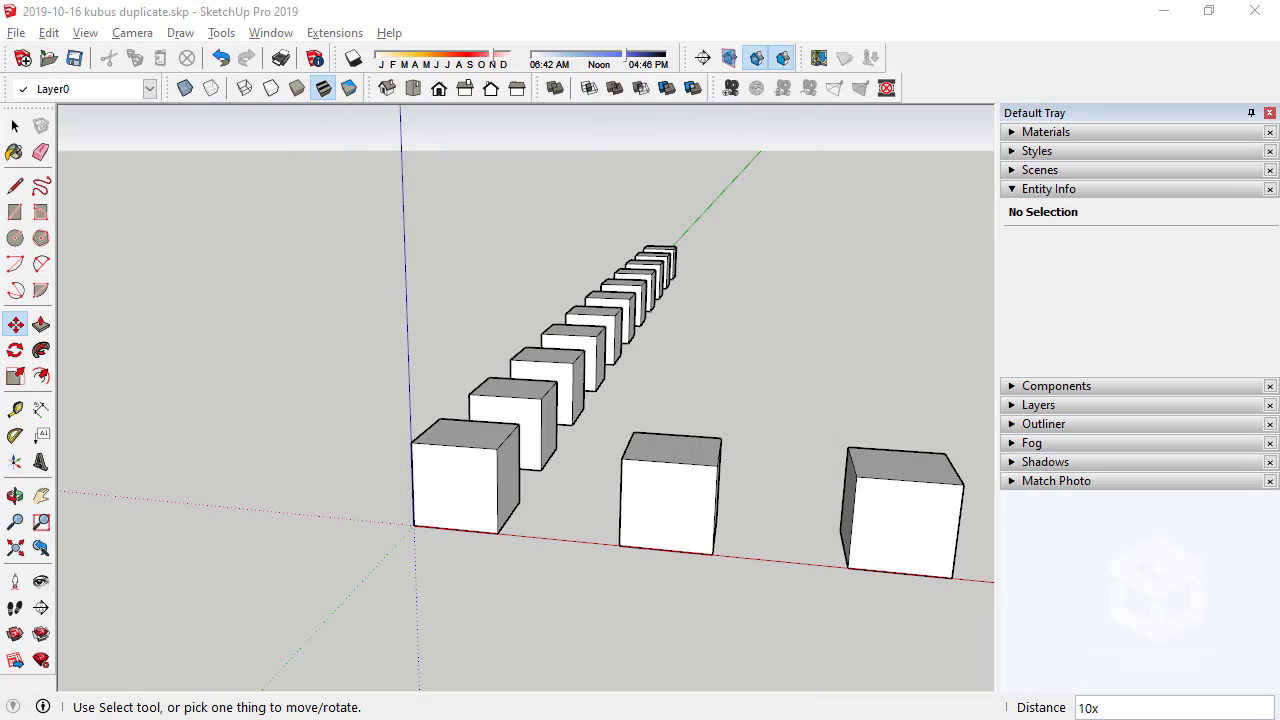
left_click(18, 33)
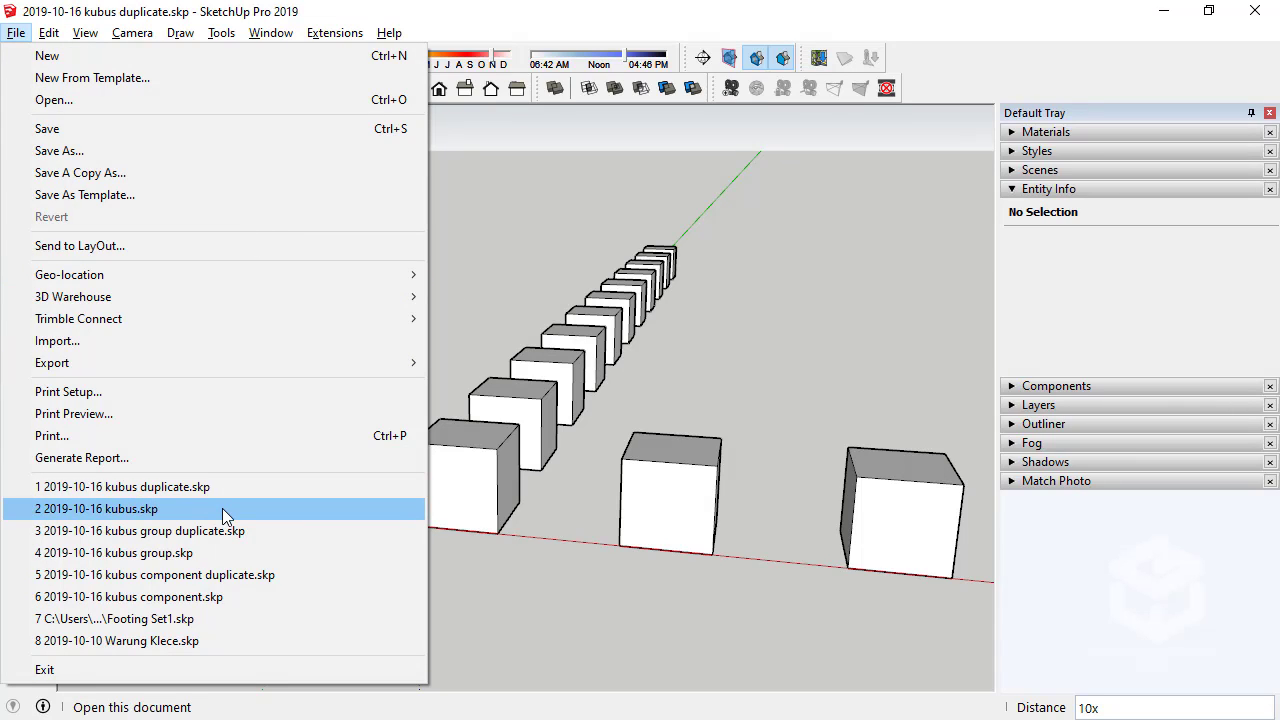
Reopen 2019-10-16 kubus component.skp and select its cube component
left_click(220, 597)
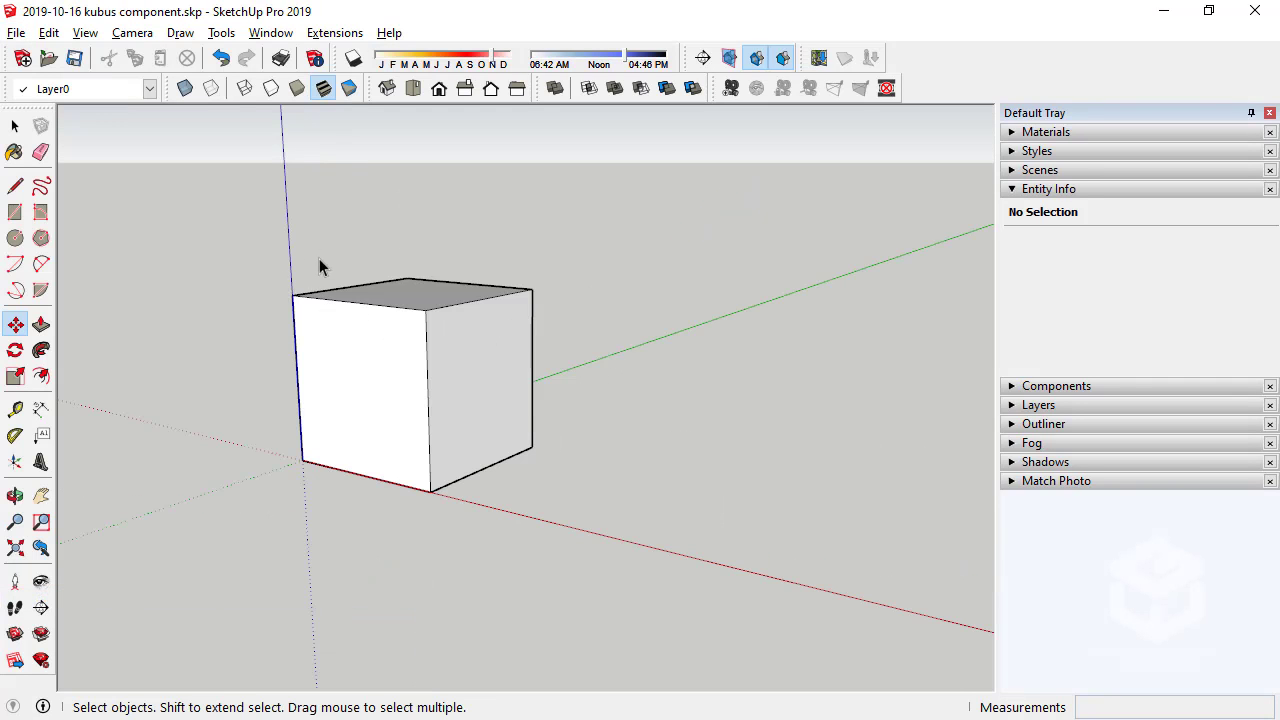
middle_click_drag(320, 262, 282, 358)
scroll(282, 368, "down", 3)
scroll(330, 343, "up", 2)
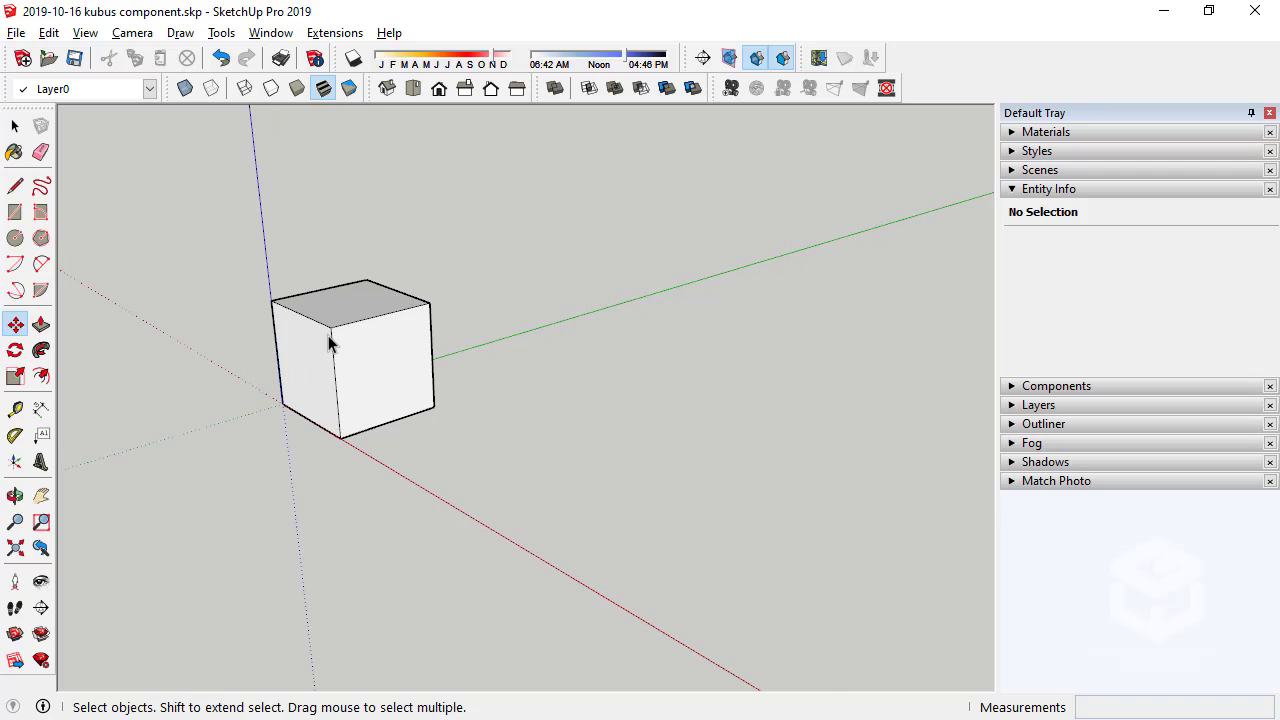
left_click(330, 343)
middle_click_drag(330, 343, 361, 260)
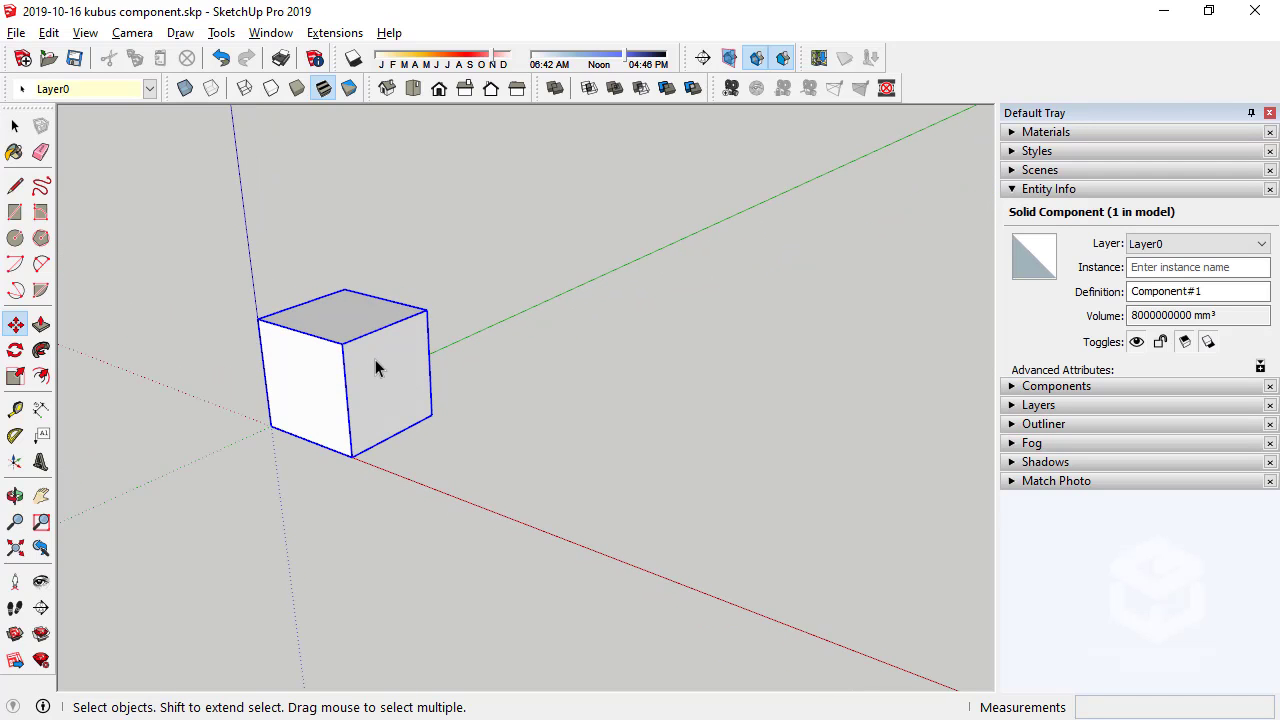
scroll(375, 367, "down", 2)
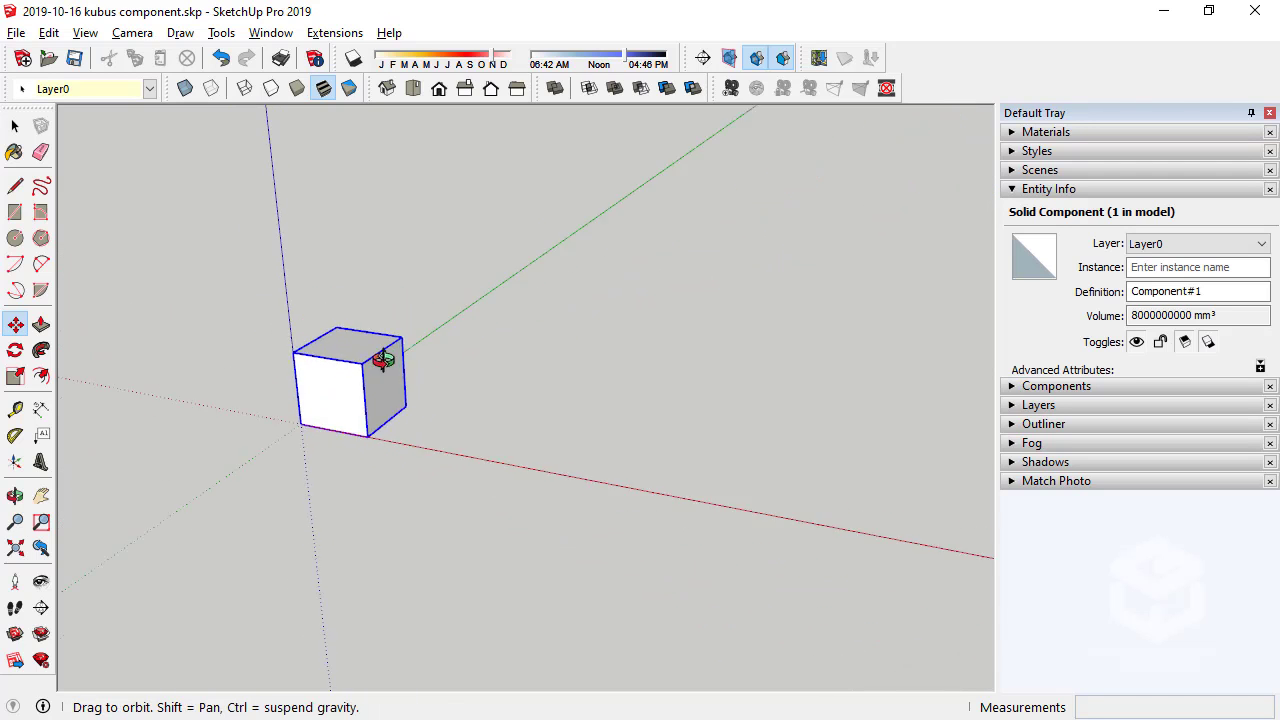
key("space")
mouse_move(371, 366)
middle_mouse_down()
mouse_move(286, 343)
mouse_move(330, 343)
middle_mouse_up()
scroll(330, 343, "up", 2)
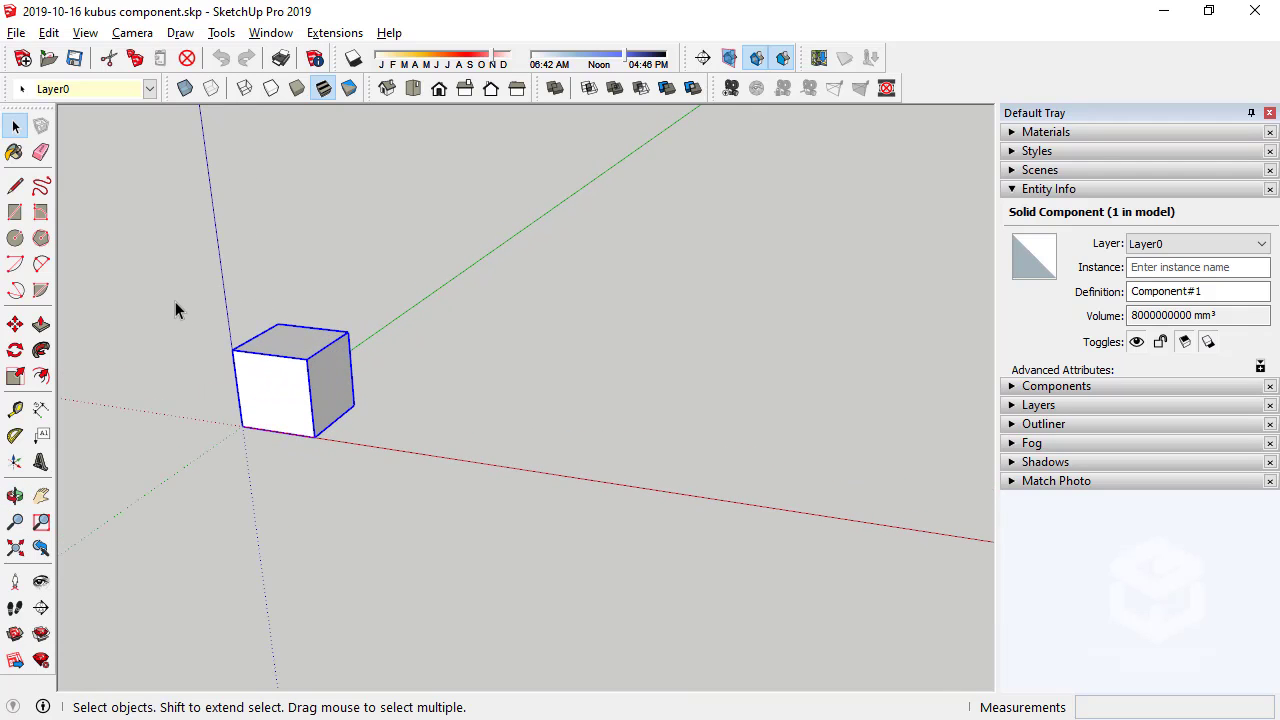
scroll(159, 296, "down", 2)
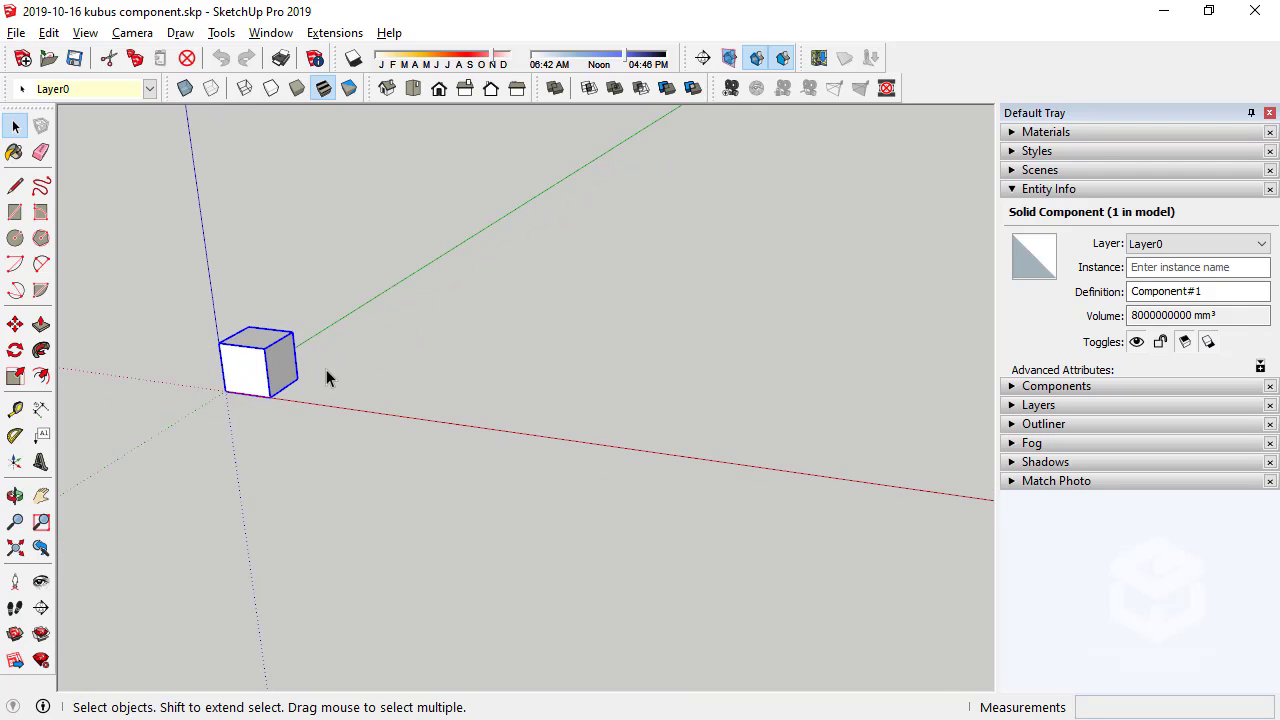
mouse_move(329, 374)
middle_mouse_down()
mouse_move(255, 365)
mouse_move(271, 360)
mouse_move(221, 287)
mouse_move(217, 343)
mouse_move(181, 368)
middle_mouse_up()
Copy the Component#1 cube about 8123 mm along the red axis, then reselect the original
left_click(15, 324)
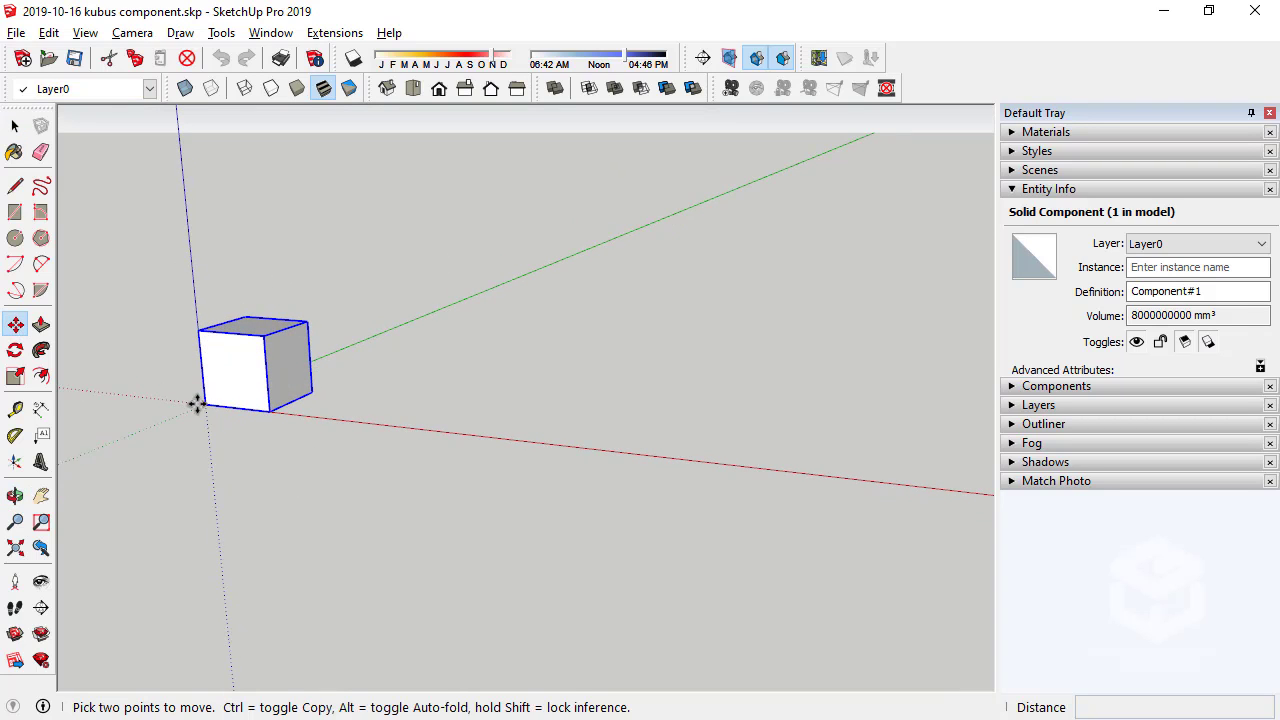
left_click(205, 405, "ctrl")
left_click(491, 441)
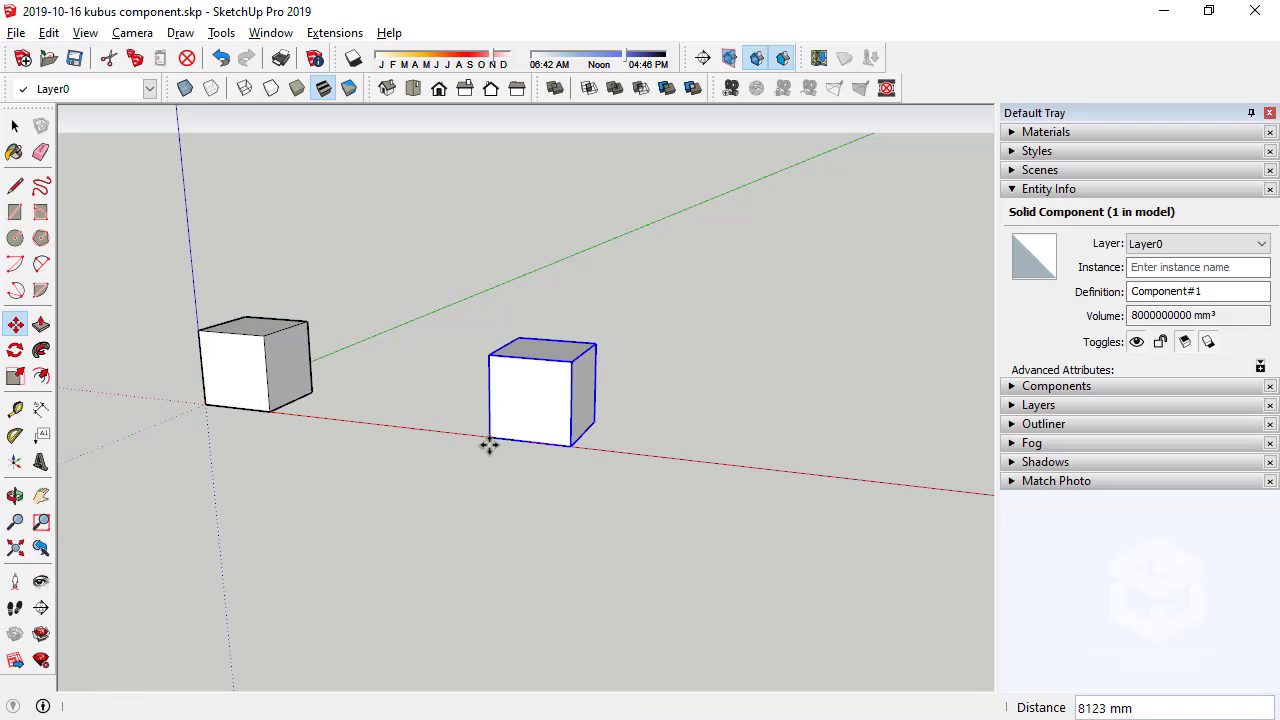
left_click(15, 125)
left_click(227, 204)
mouse_move(227, 204)
middle_mouse_down()
mouse_move(366, 368)
mouse_move(608, 280)
mouse_move(337, 451)
mouse_move(257, 354)
middle_mouse_up()
left_click(314, 352)
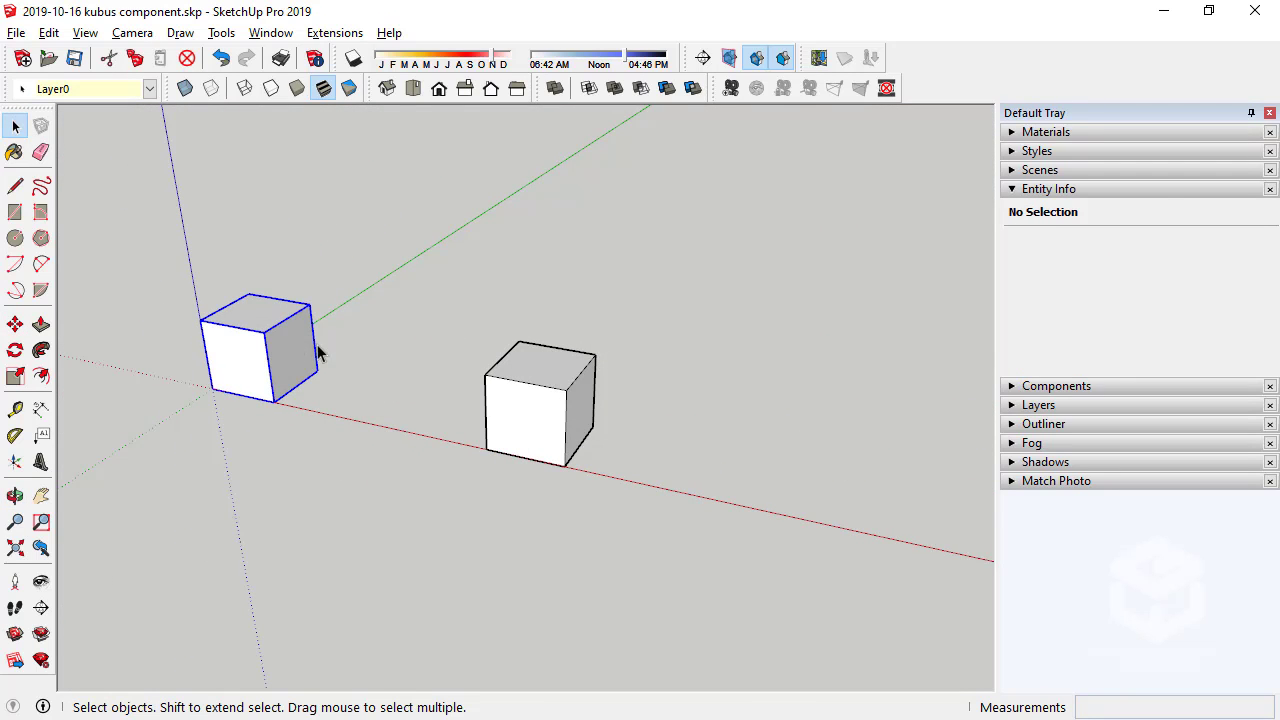
double_click(285, 350)
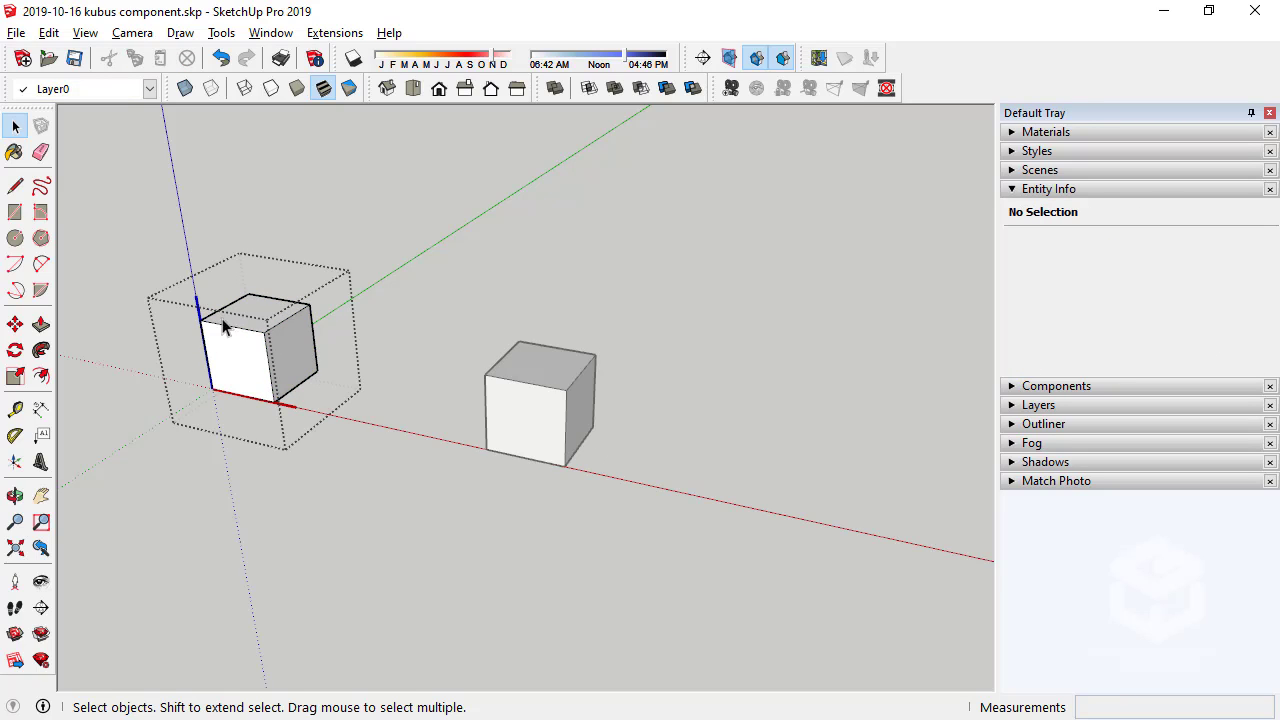
left_click(15, 238)
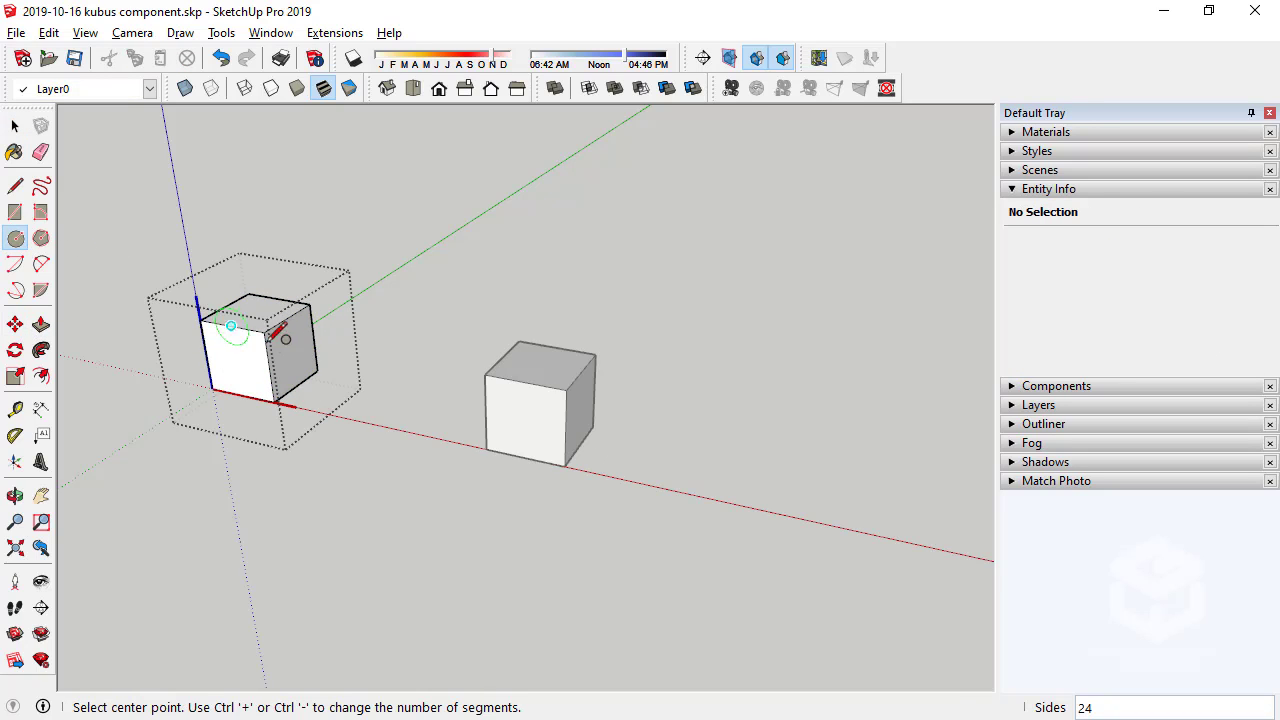
left_click(291, 353)
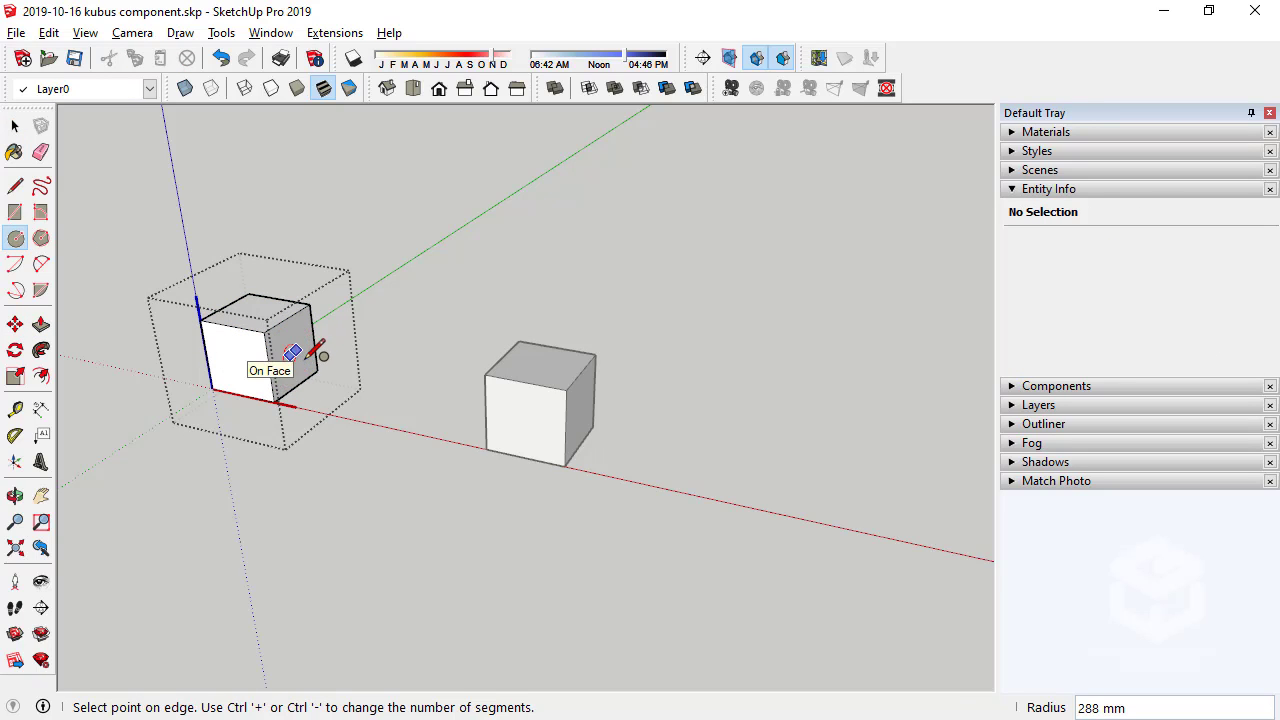
left_click(300, 356)
mouse_move(514, 437)
middle_mouse_down()
mouse_move(343, 449)
mouse_move(420, 440)
middle_mouse_up()
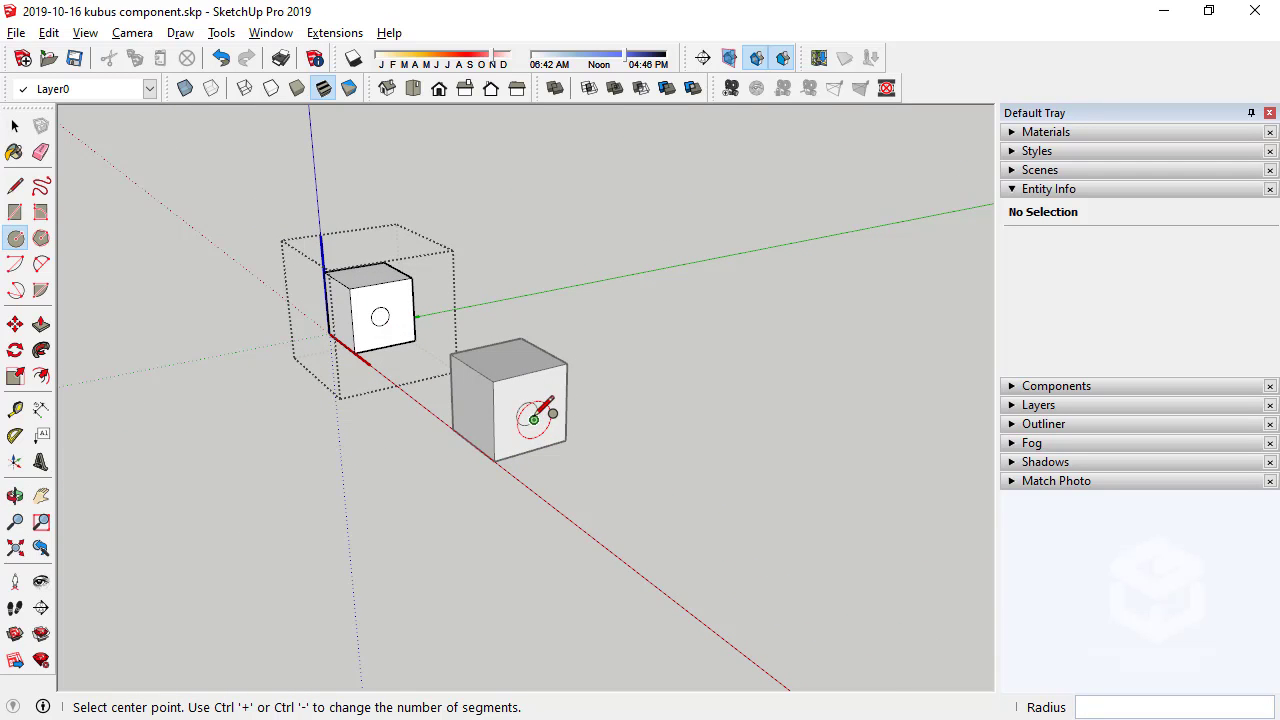
left_click(15, 126)
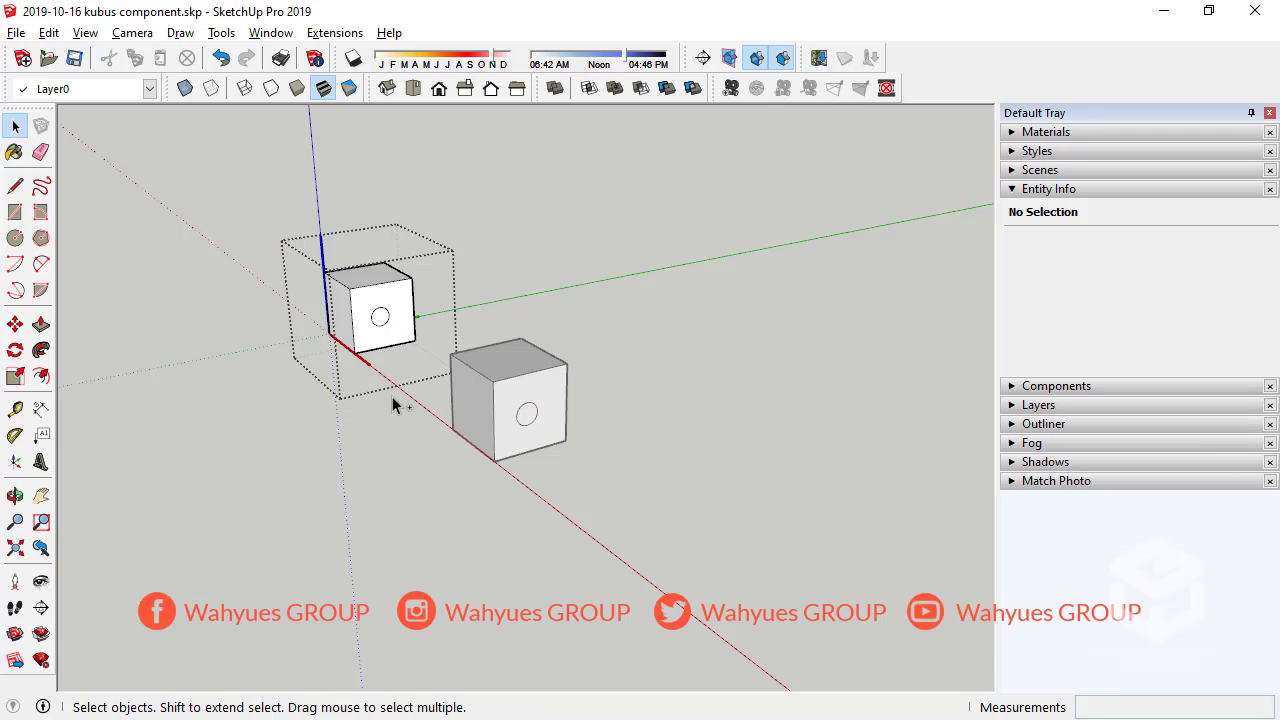
key("ctrl+z")
left_click(373, 418)
middle_click_drag(373, 418, 440, 446)
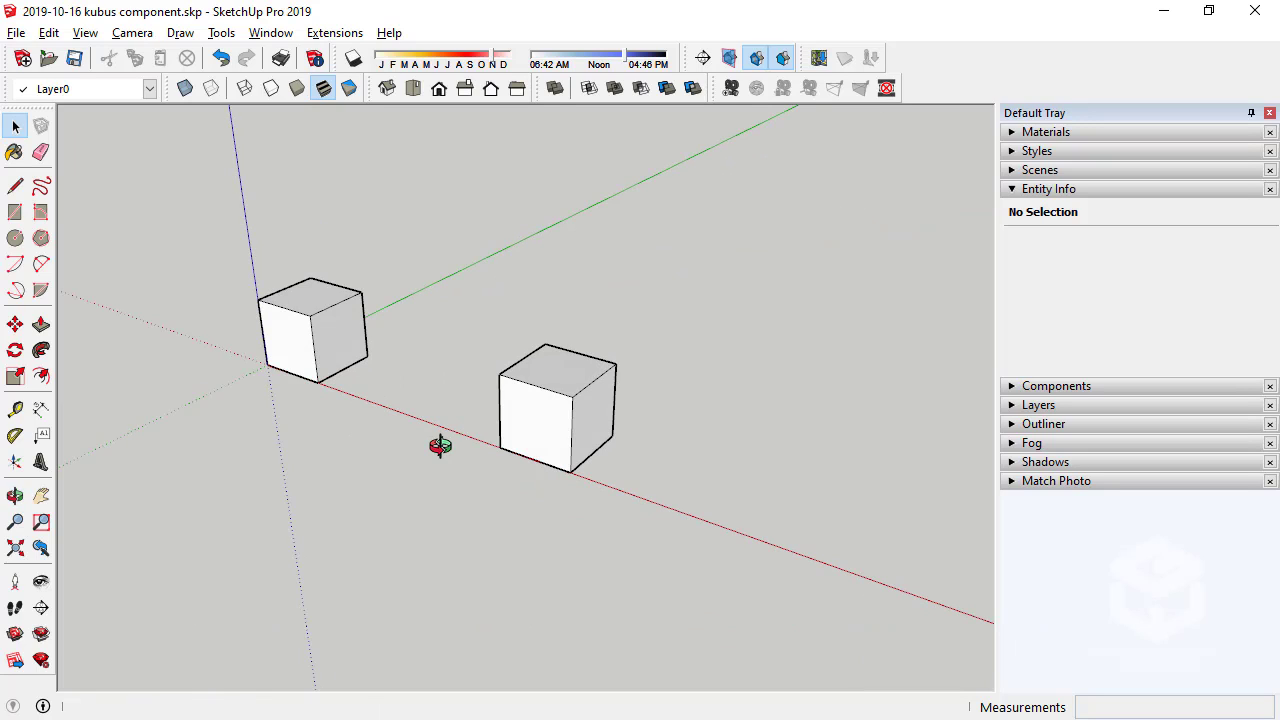
left_click(1048, 189)
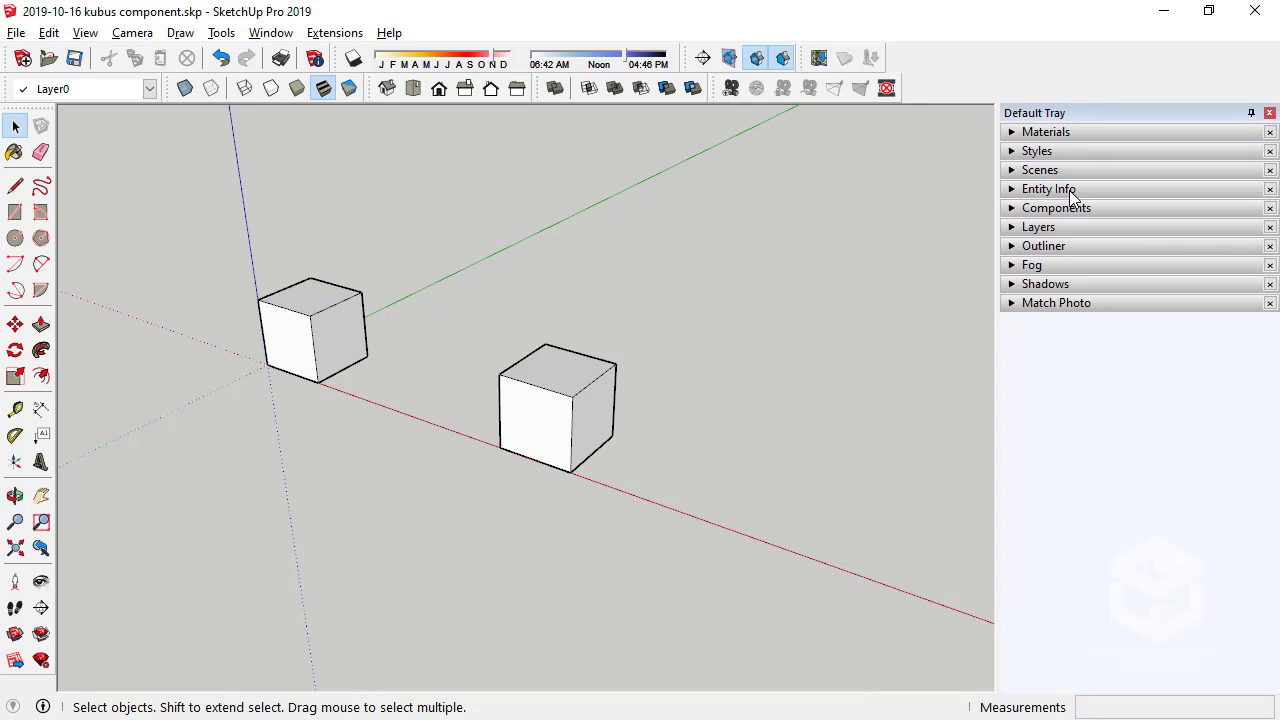
left_click(1069, 190)
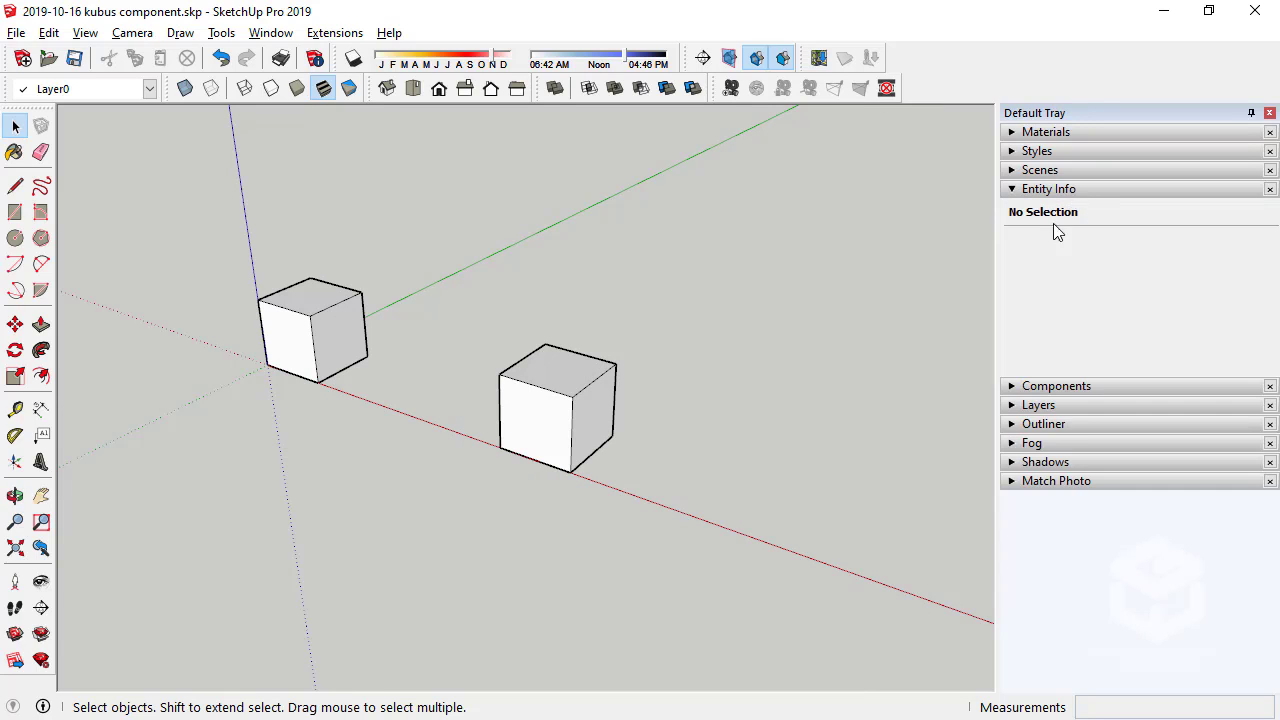
left_click(330, 360)
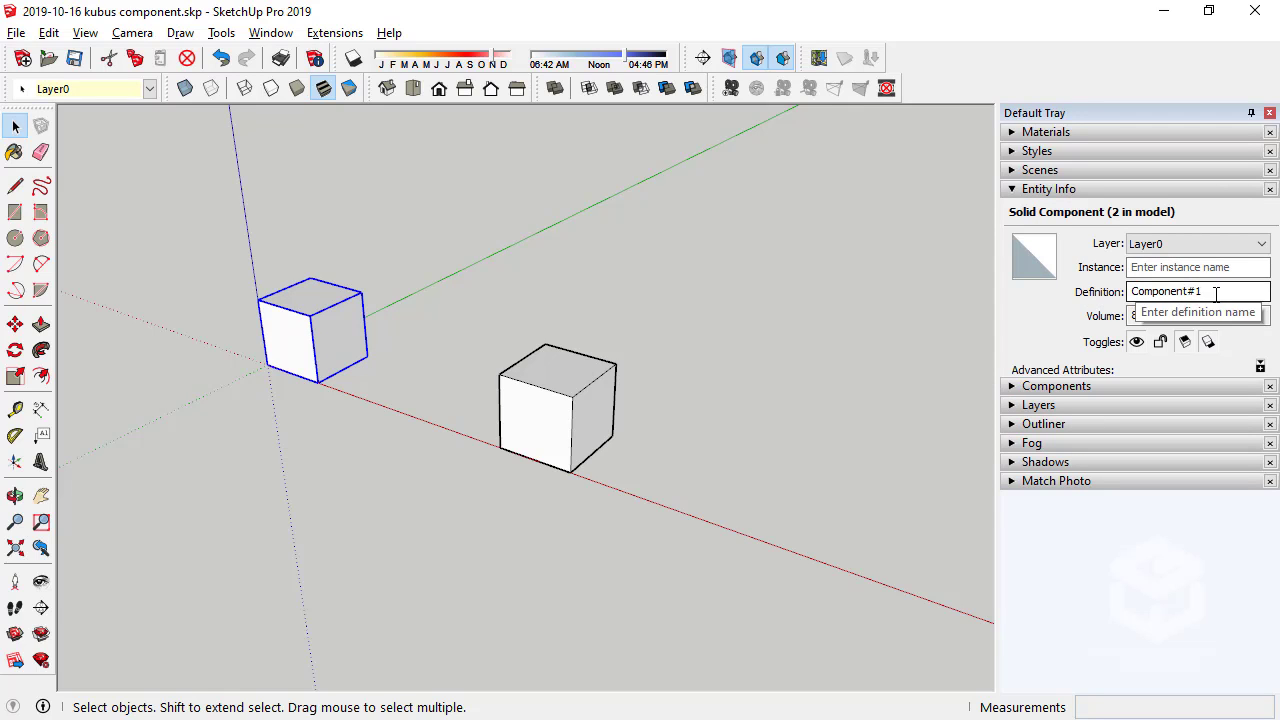
left_click(560, 386)
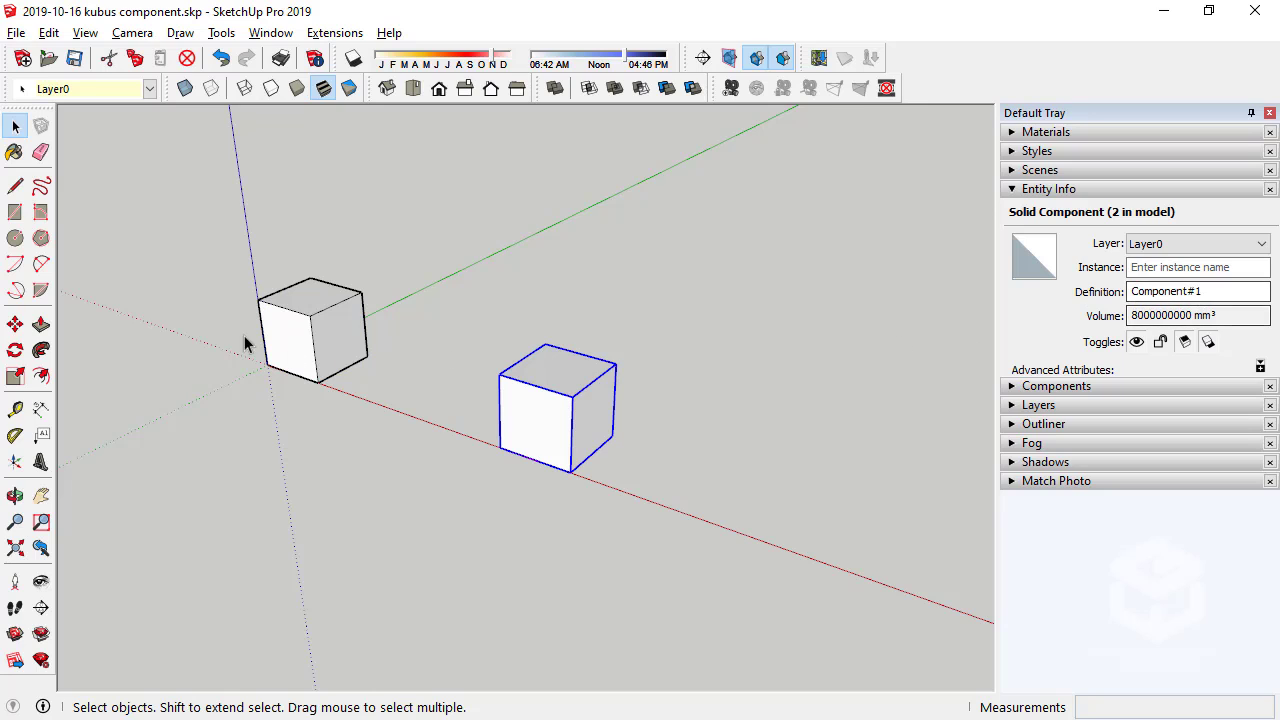
left_click(300, 340)
left_click(1166, 291)
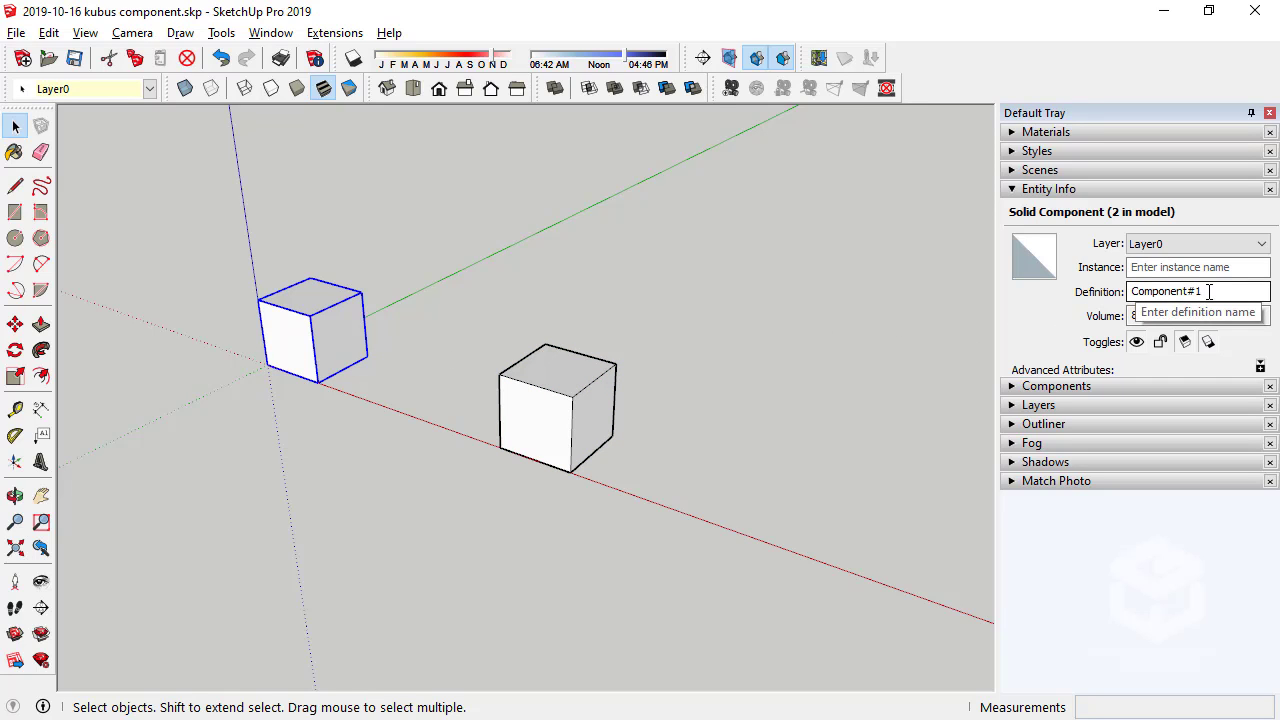
left_click(586, 366)
left_click(360, 350)
middle_click_drag(366, 354, 437, 337)
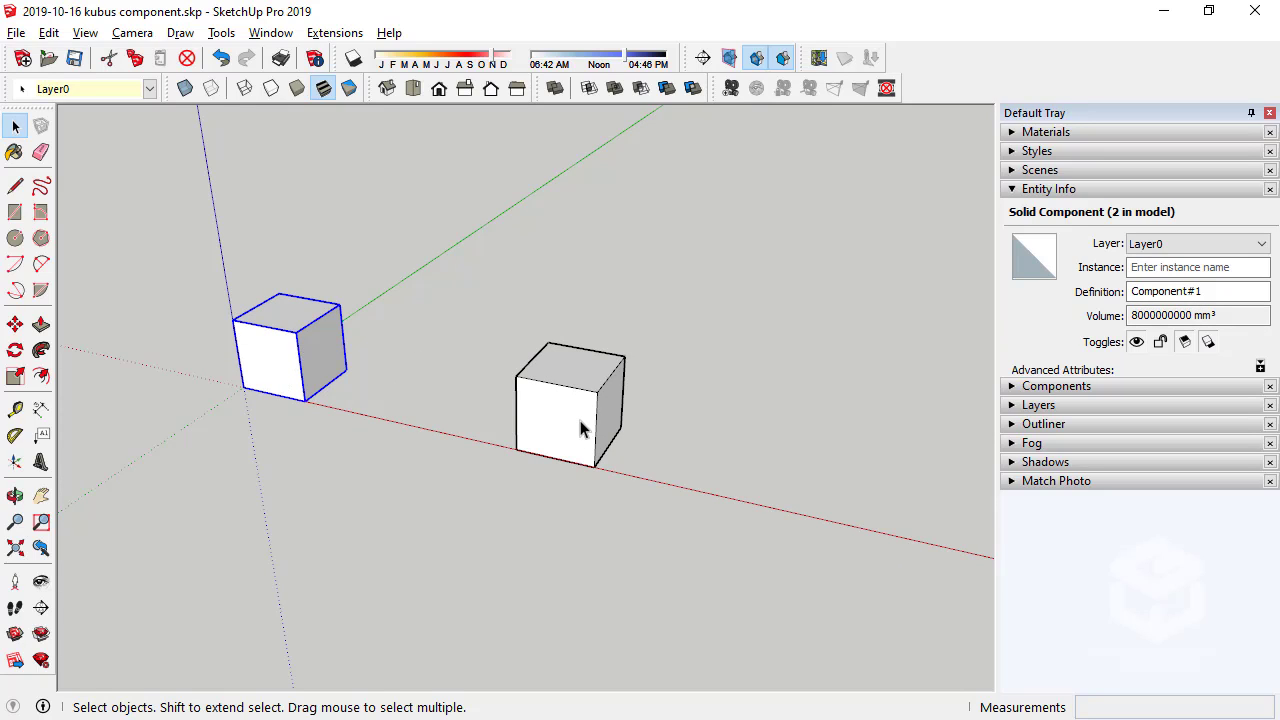
middle_click_drag(580, 428, 371, 406)
middle_click_drag(609, 475, 445, 409)
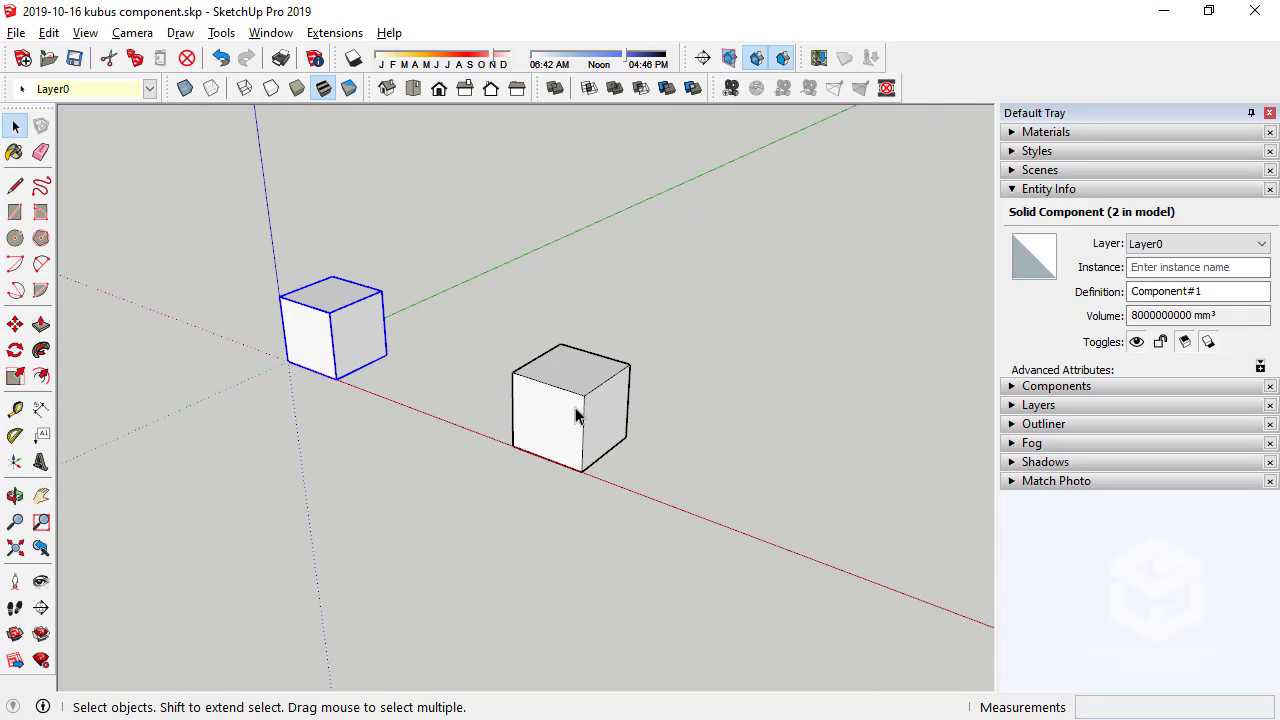
Ctrl-copy the left cube along the green axis to make a third cube
left_click(15, 324)
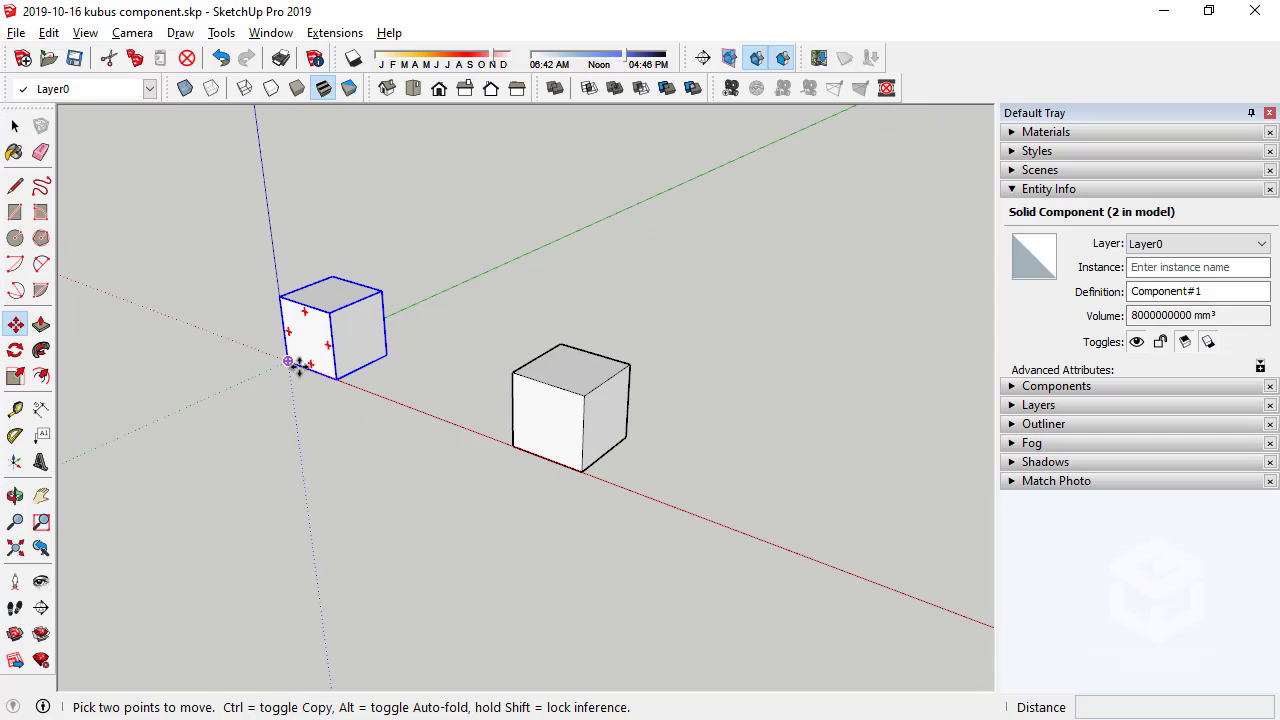
left_click(297, 366)
key("ctrl")
left_click(455, 289)
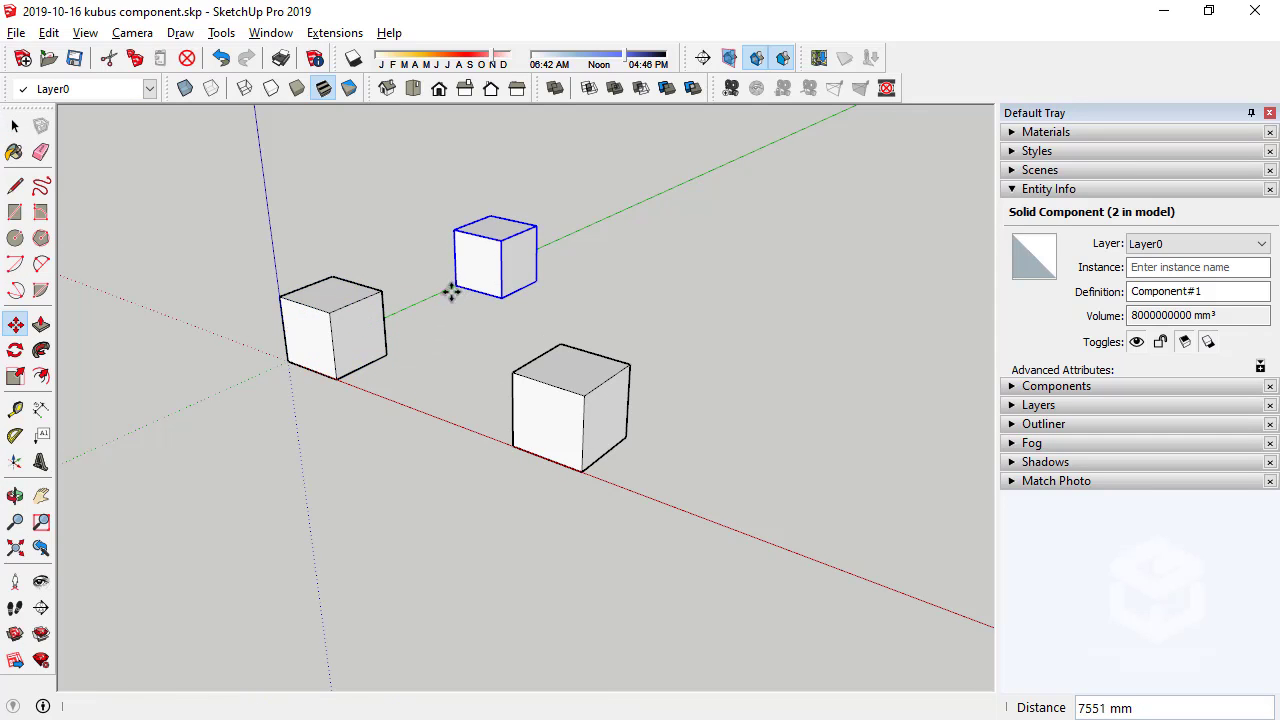
left_click(17, 127)
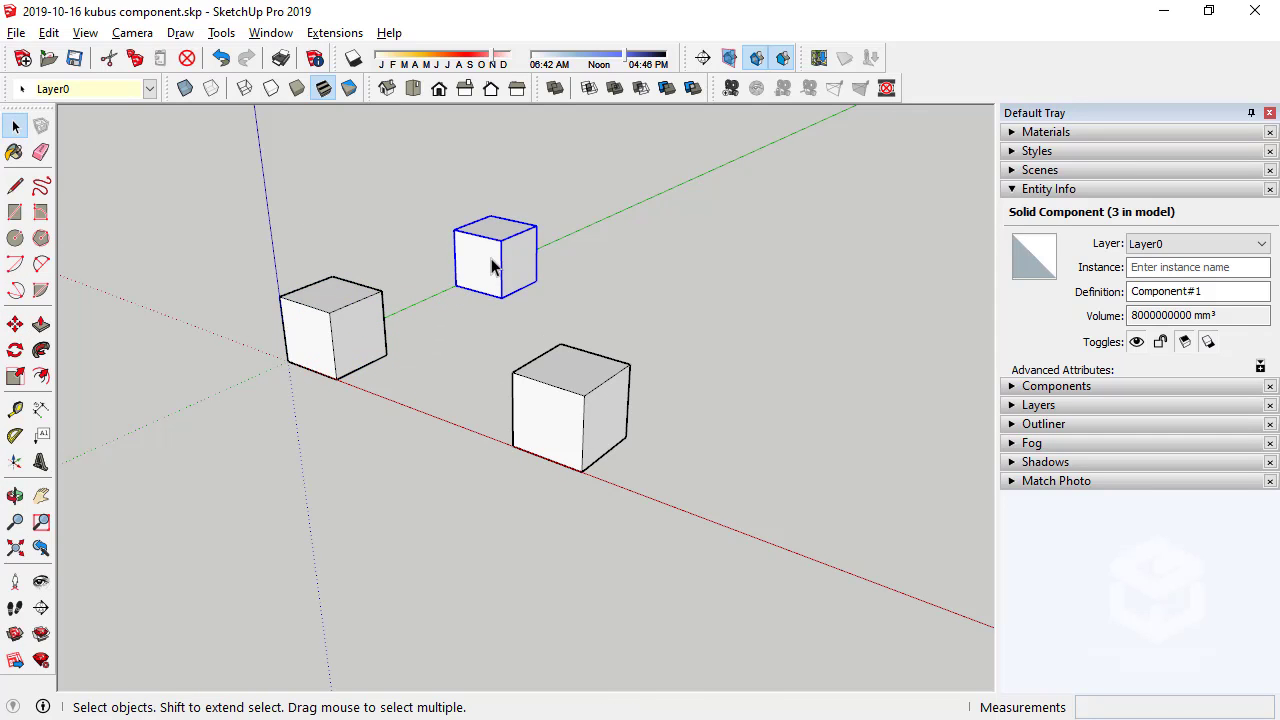
Make the copied cube unique as Component#2 and compare it with the left cube
right_click(492, 265)
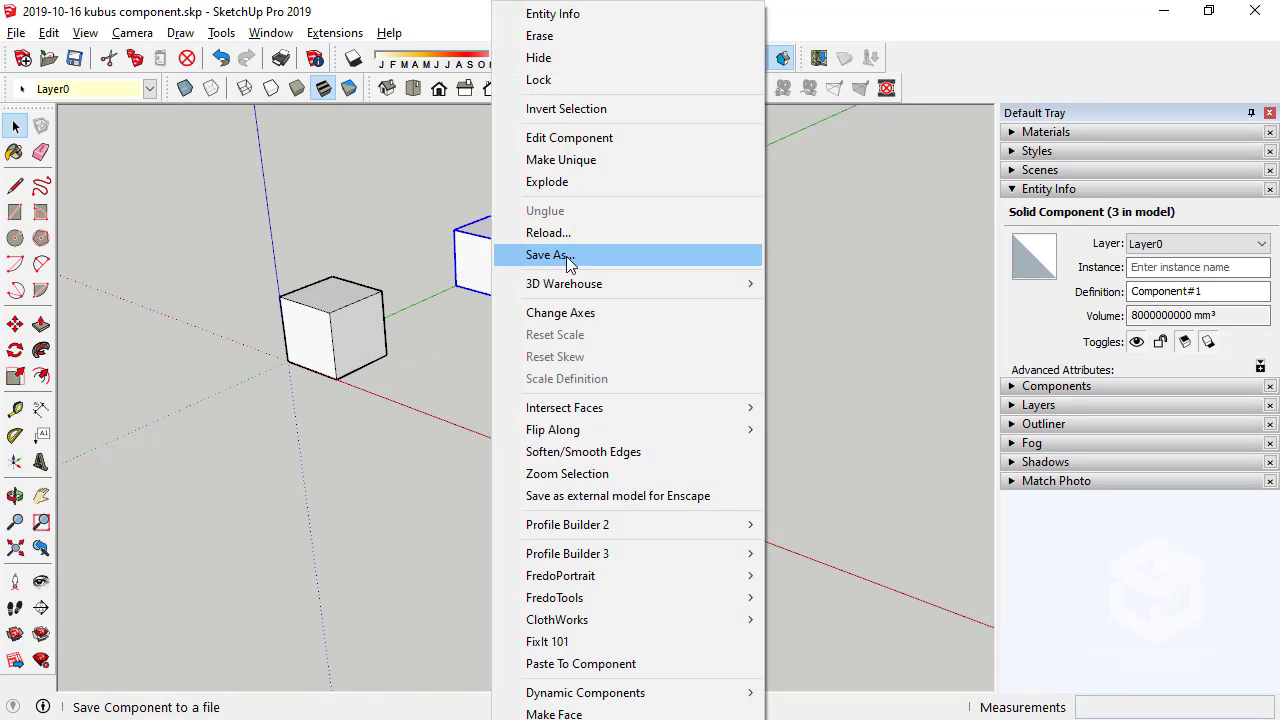
left_click(620, 163)
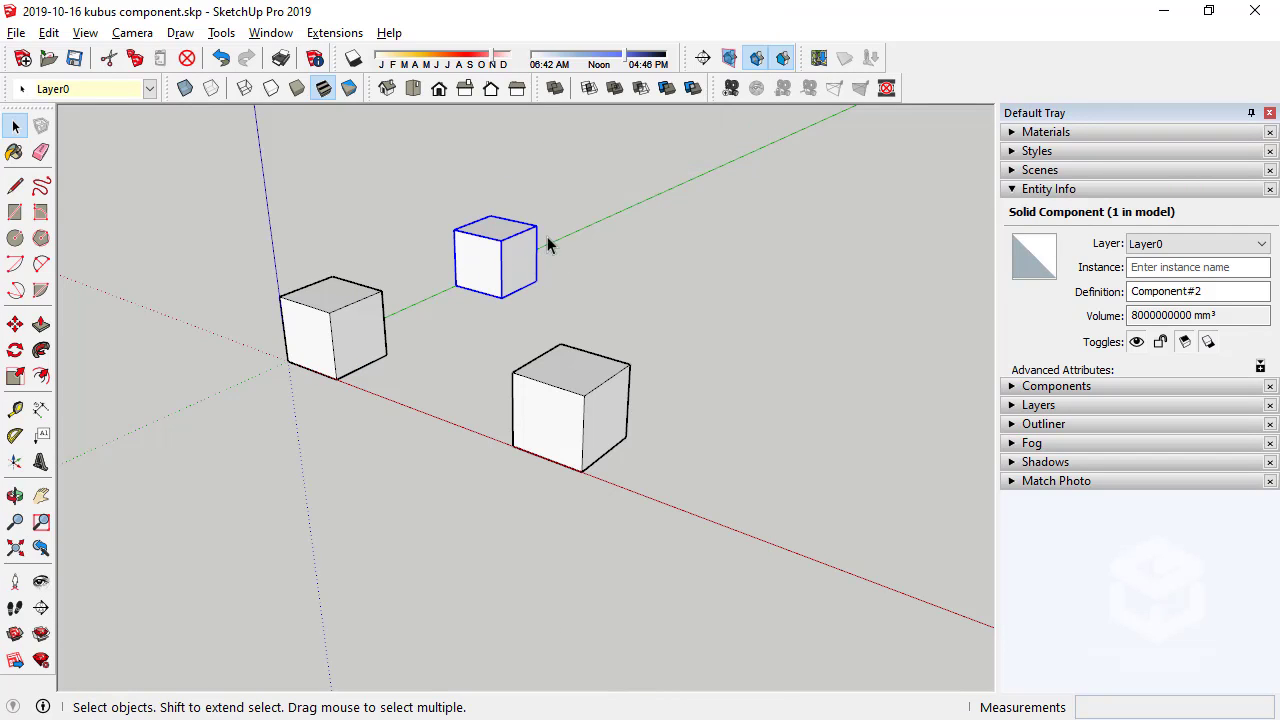
left_click(1152, 291)
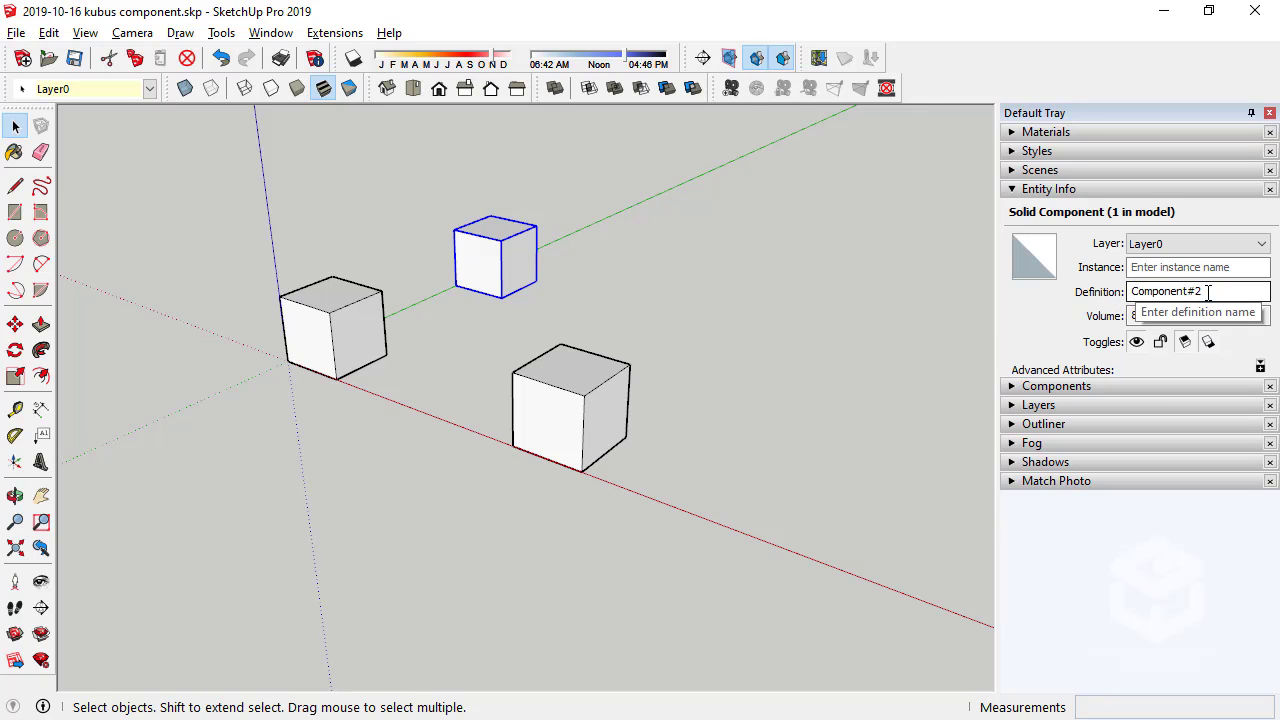
left_click(368, 298)
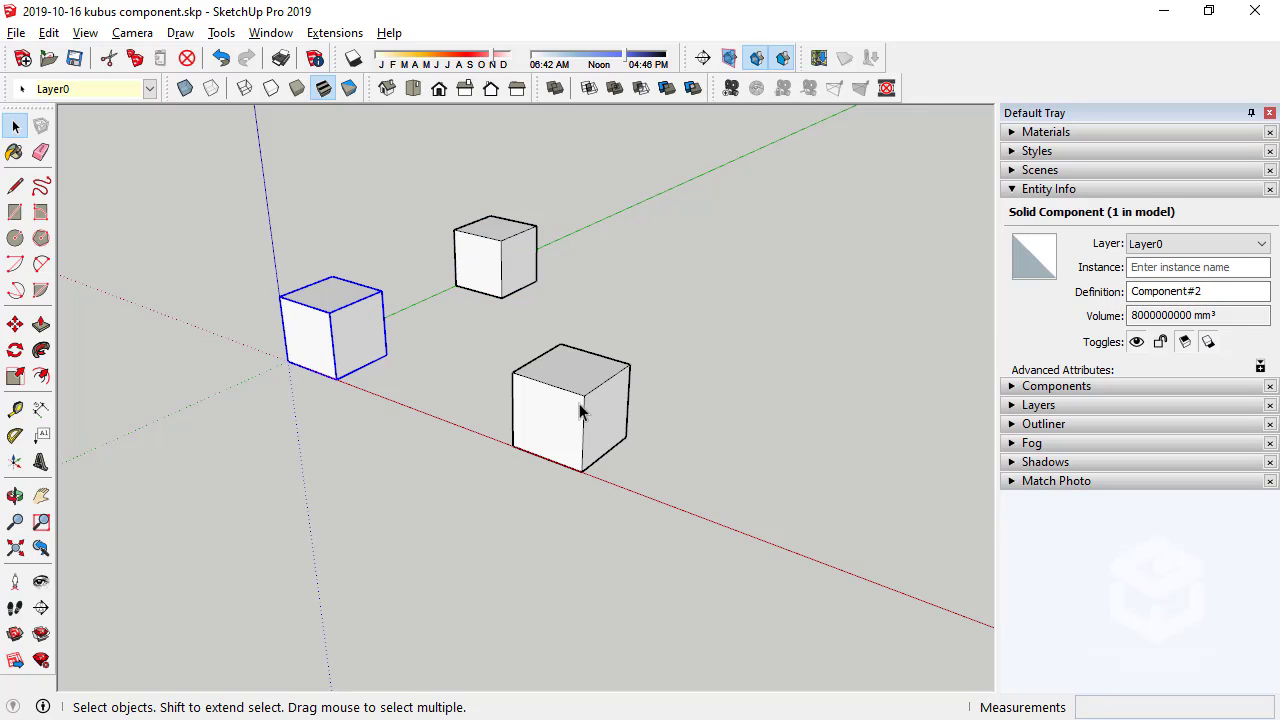
left_click(420, 351)
middle_click_drag(420, 351, 157, 406)
middle_click_drag(385, 400, 387, 399)
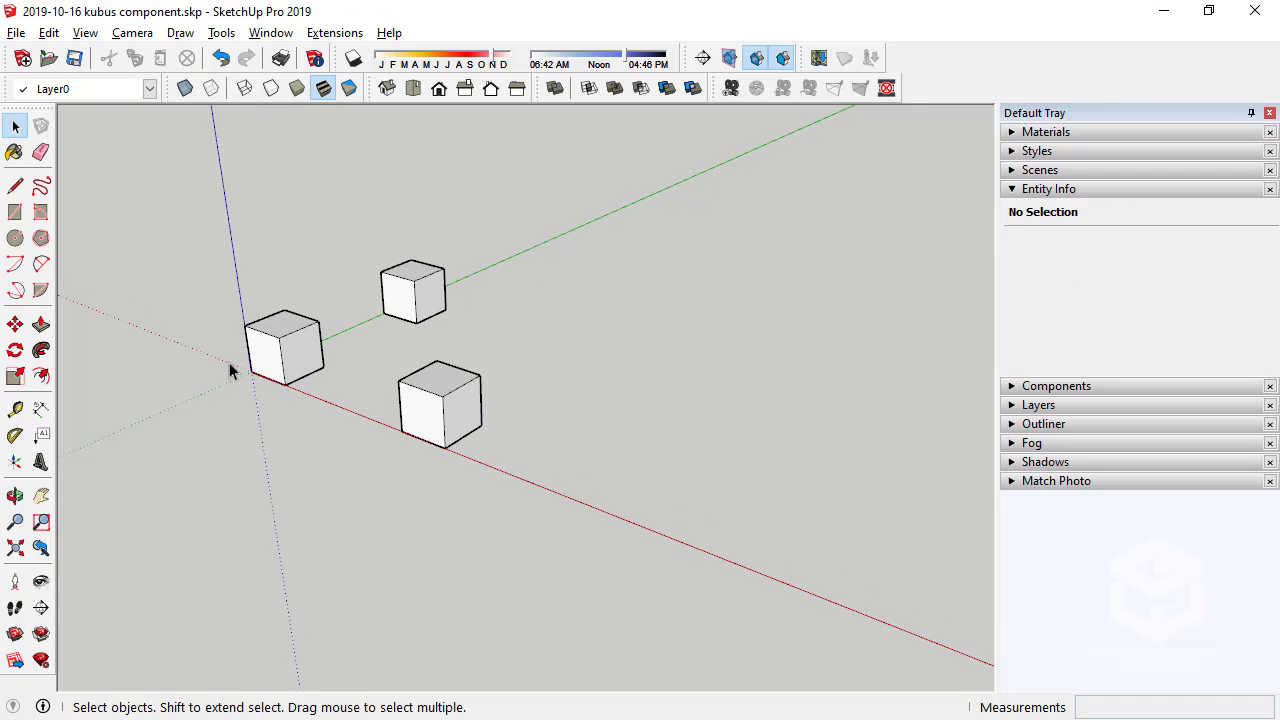
mouse_move(237, 378)
middle_mouse_down()
mouse_move(352, 396)
mouse_move(345, 346)
middle_mouse_up()
scroll(350, 395, "up", 2)
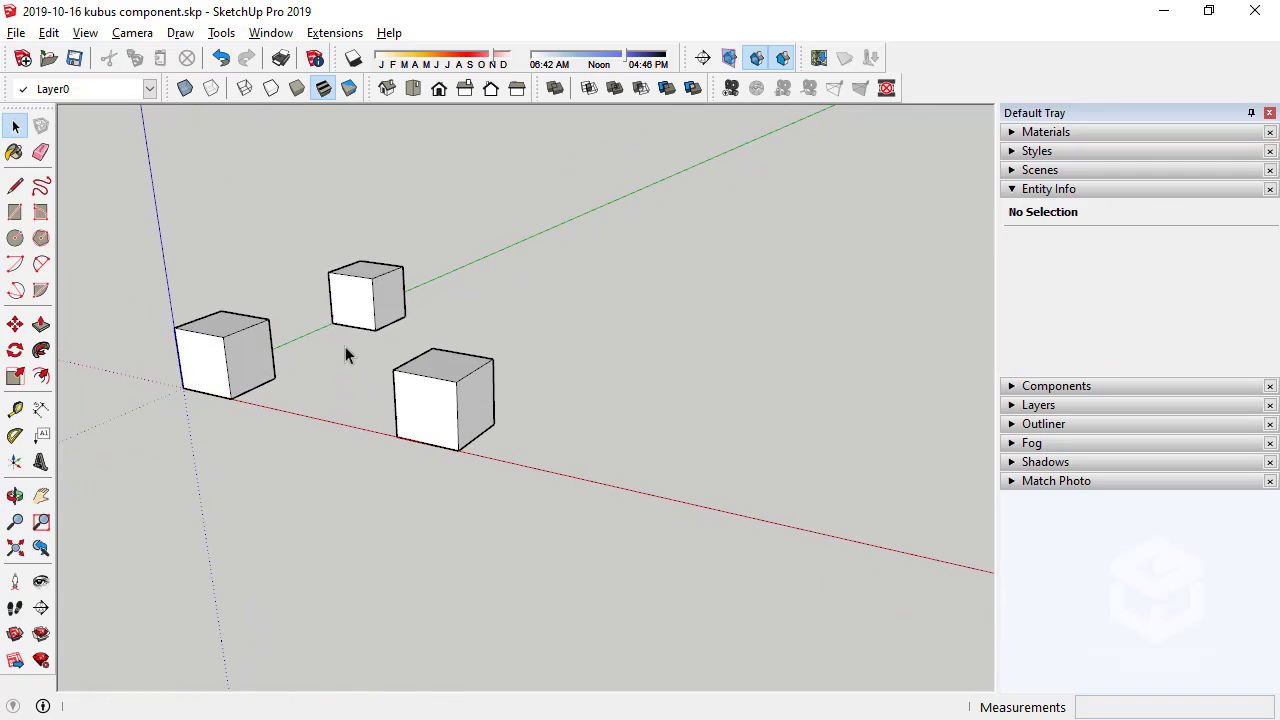
left_click(251, 357)
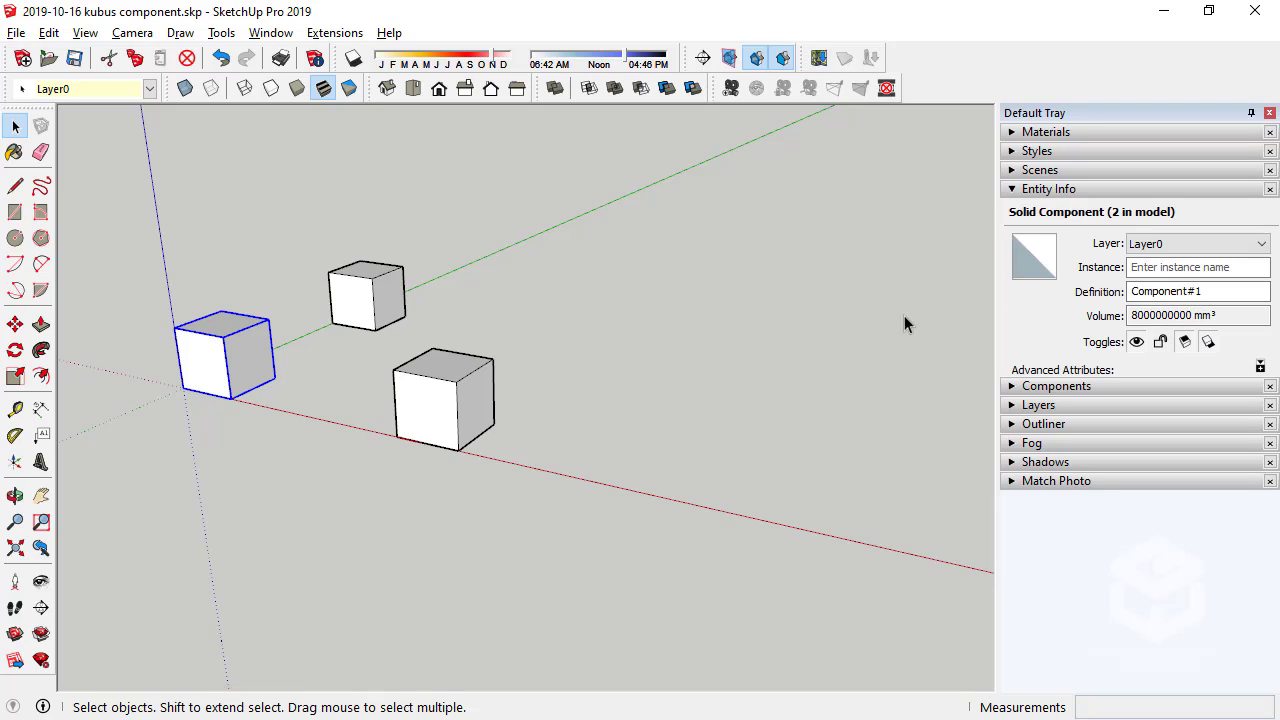
left_click(410, 412)
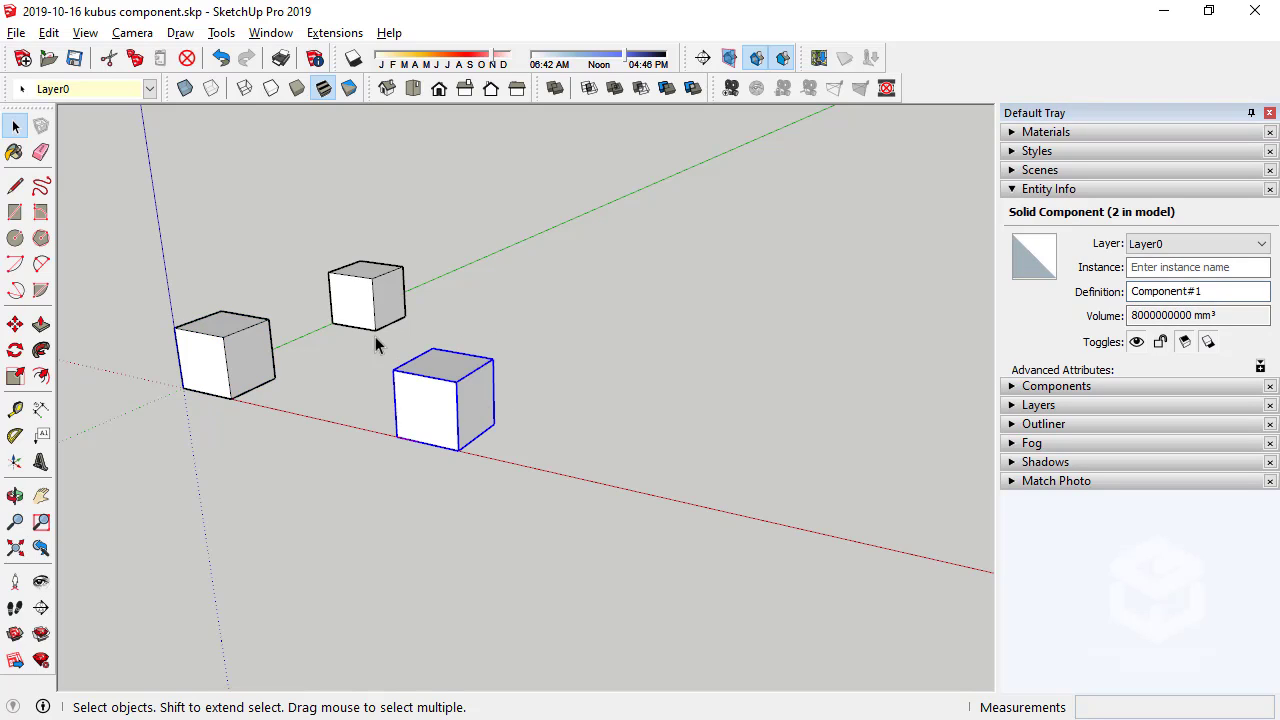
left_click(374, 306)
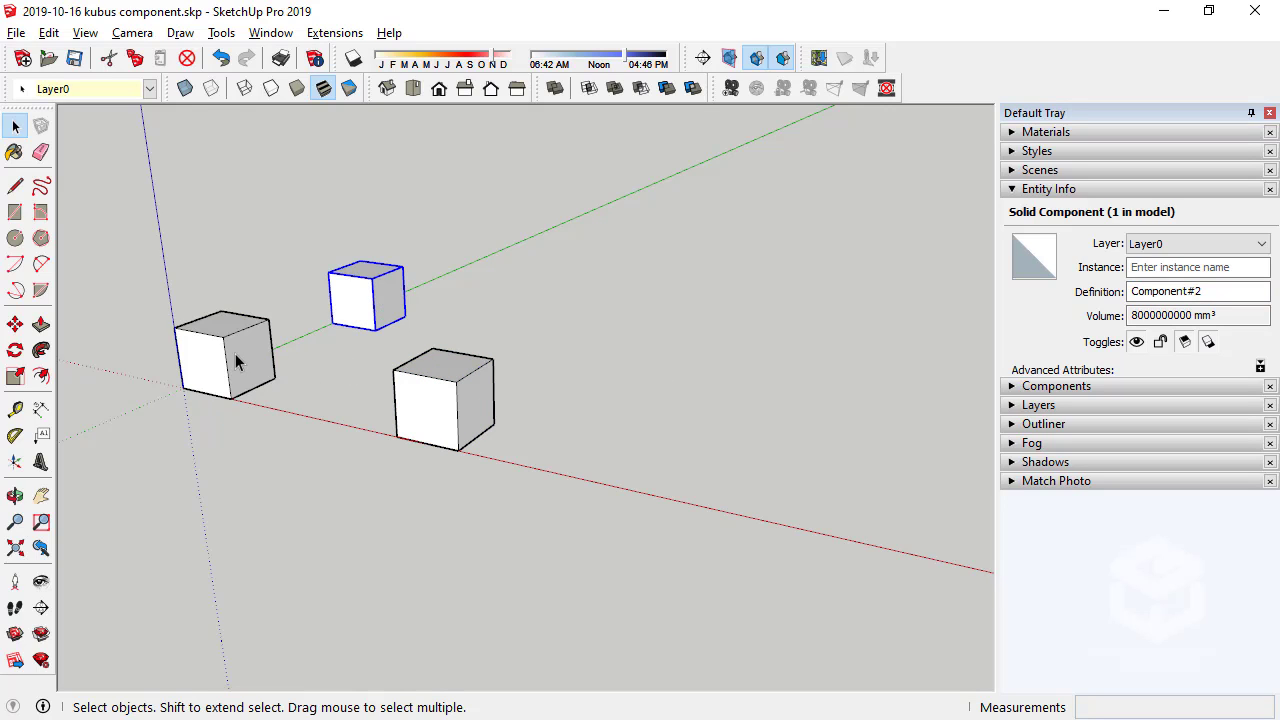
middle_click_drag(243, 357, 224, 344)
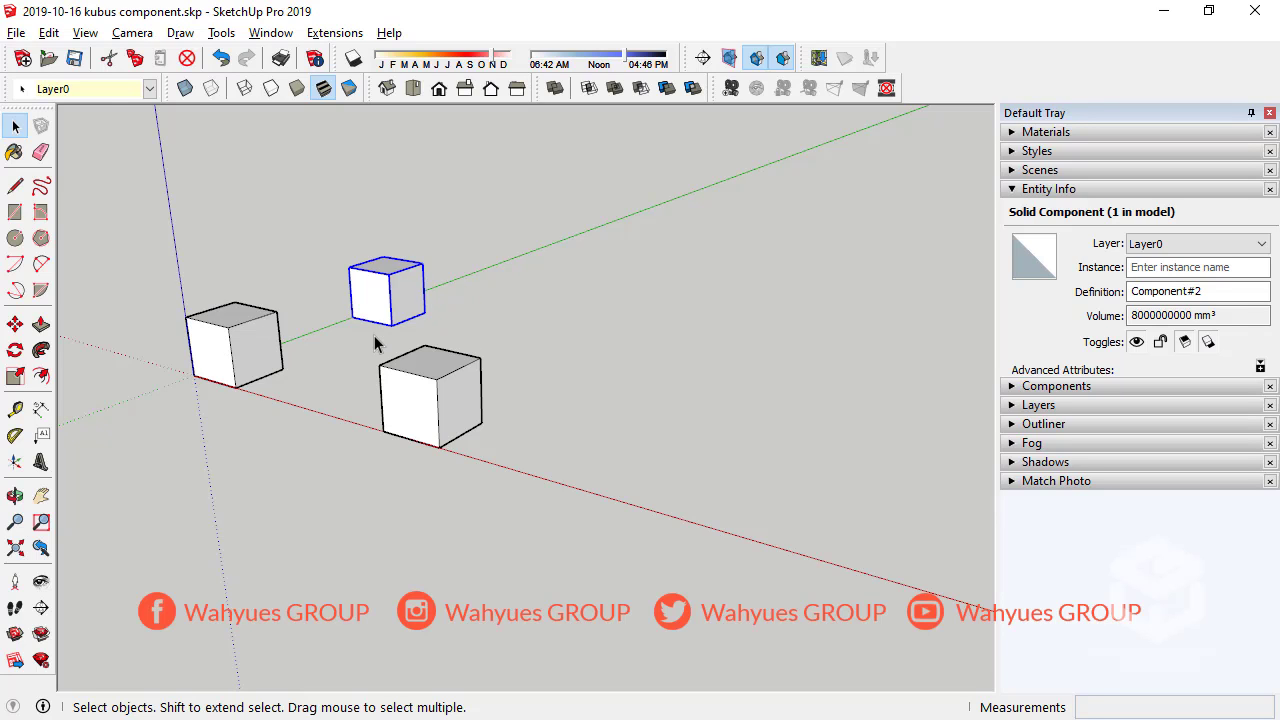
middle_click_drag(293, 352, 386, 357)
scroll(323, 366, "down", 2)
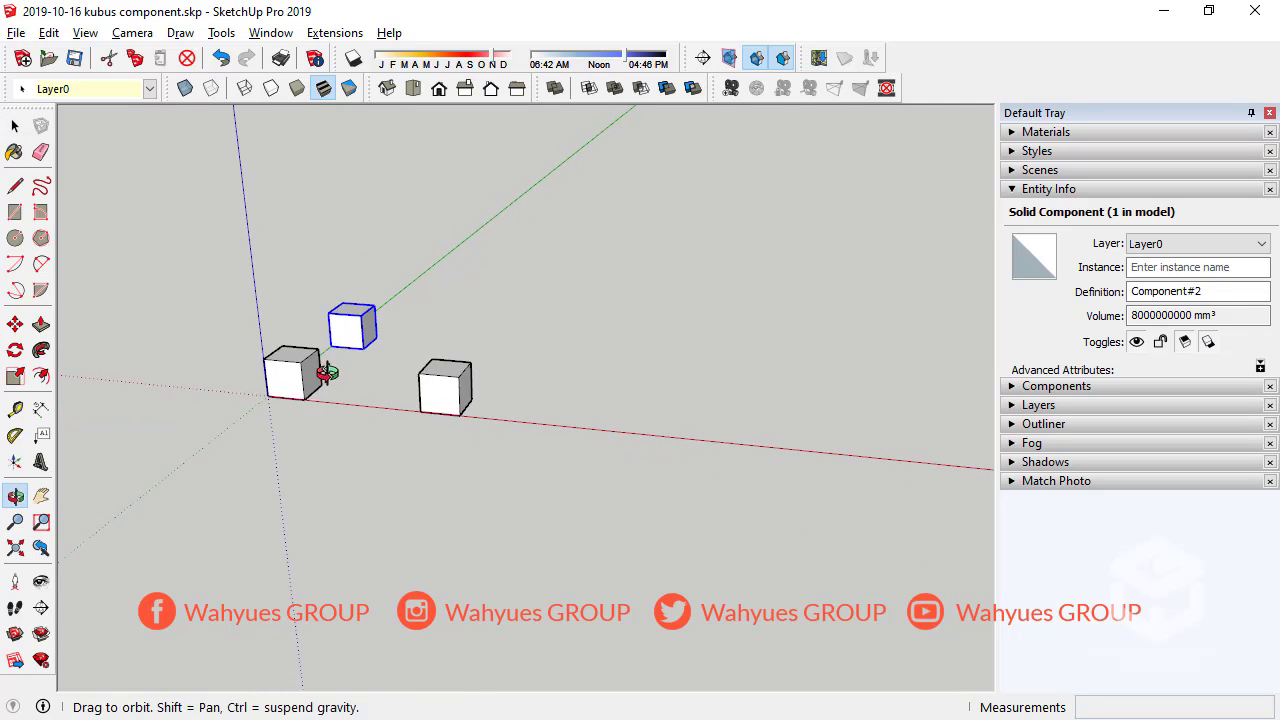
scroll(294, 391, "up", 3)
left_click(301, 373)
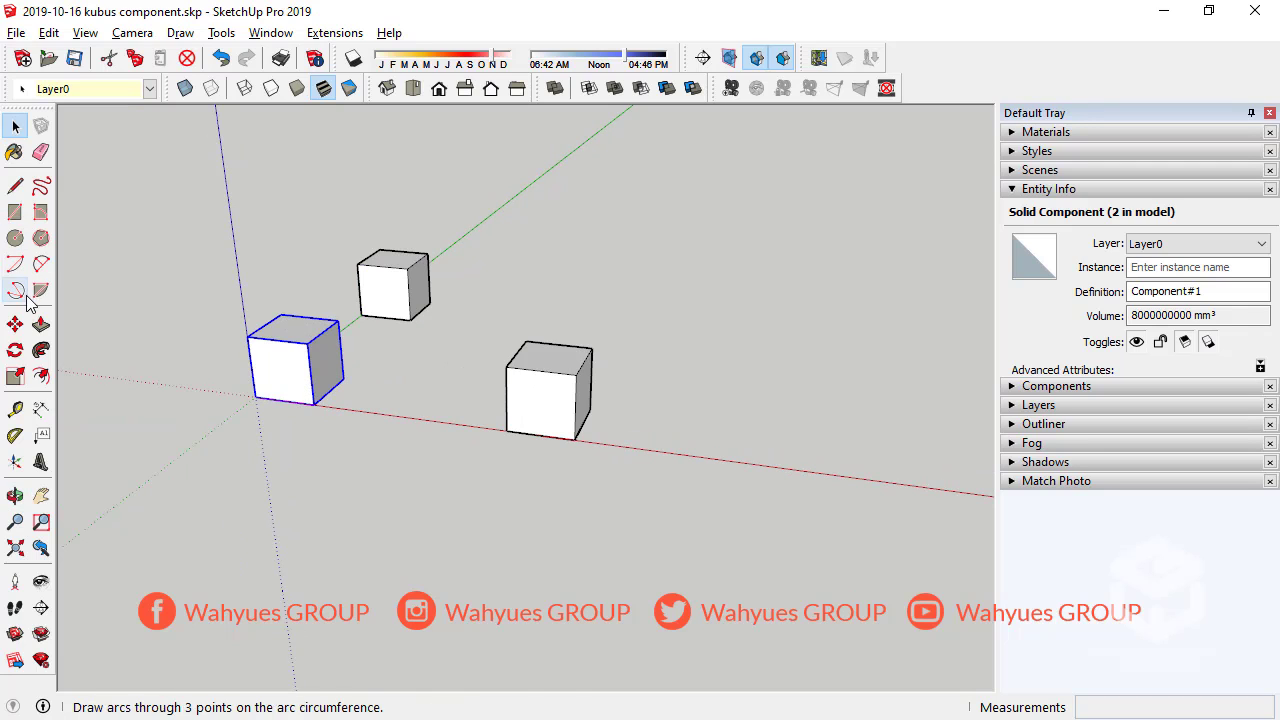
Ctrl-copy the front-left cube to the lower left
left_click(15, 324)
key("ctrl")
left_click(256, 400)
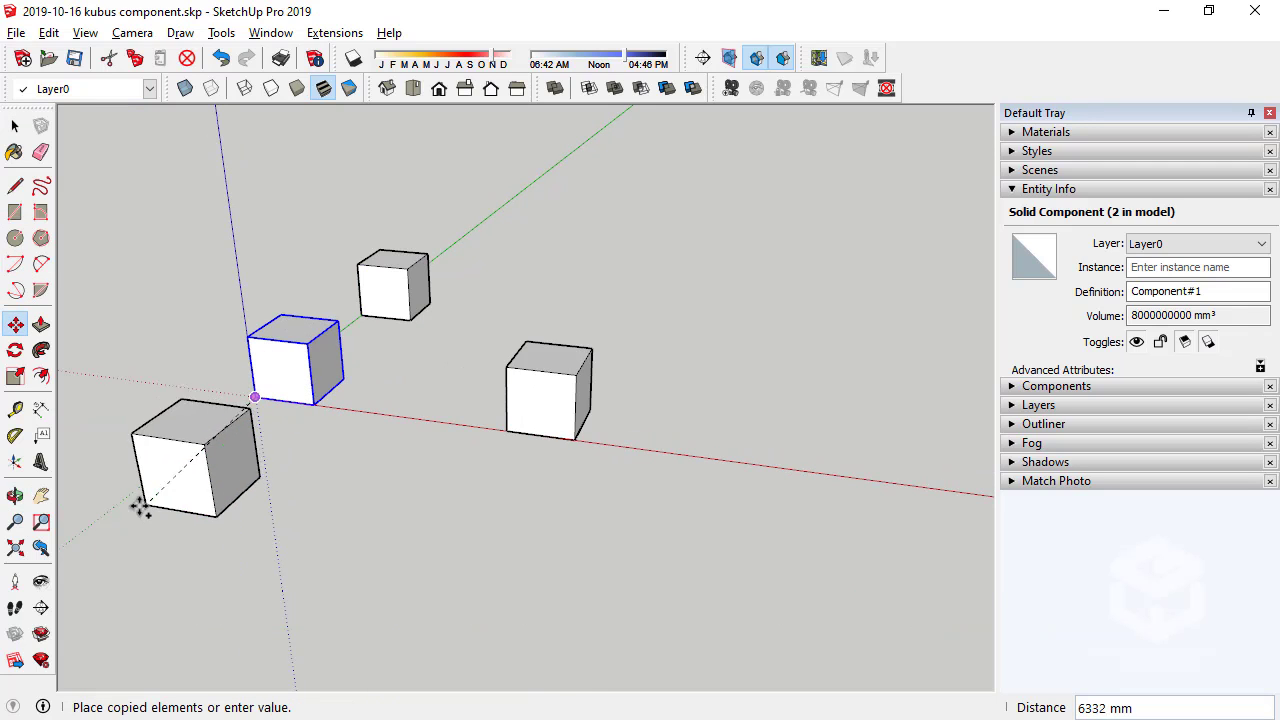
left_click(117, 507)
key("space")
Explode the copied cube and turn its loose geometry into a plain group
right_click(207, 495)
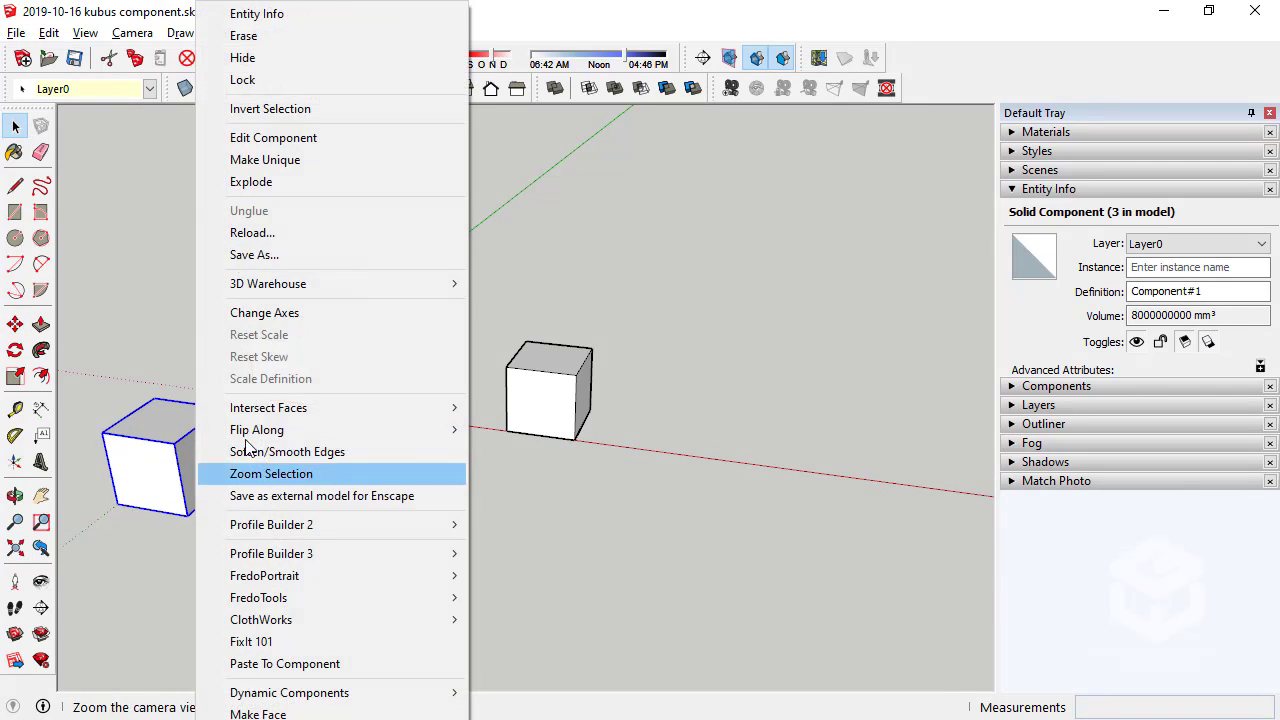
left_click(282, 174)
right_click(183, 497)
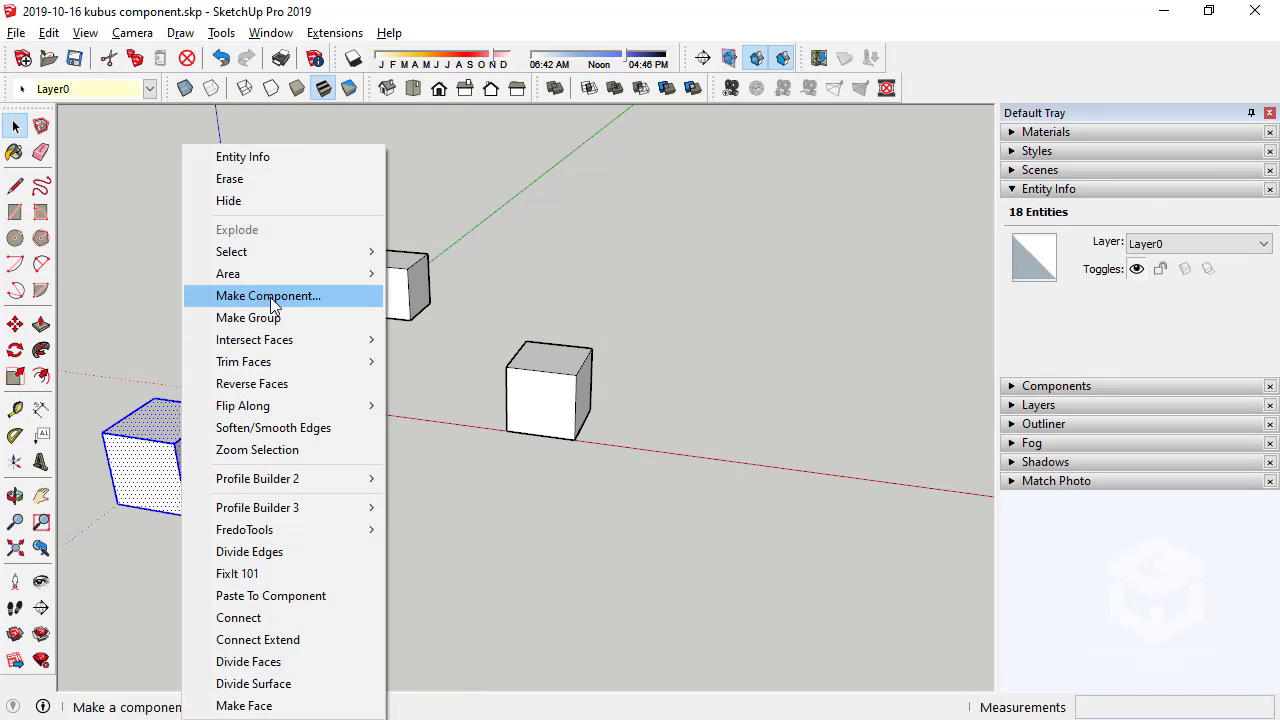
left_click(290, 316)
Ctrl-copy the new cube group forward to a spot near the front
middle_click_drag(181, 455, 163, 449)
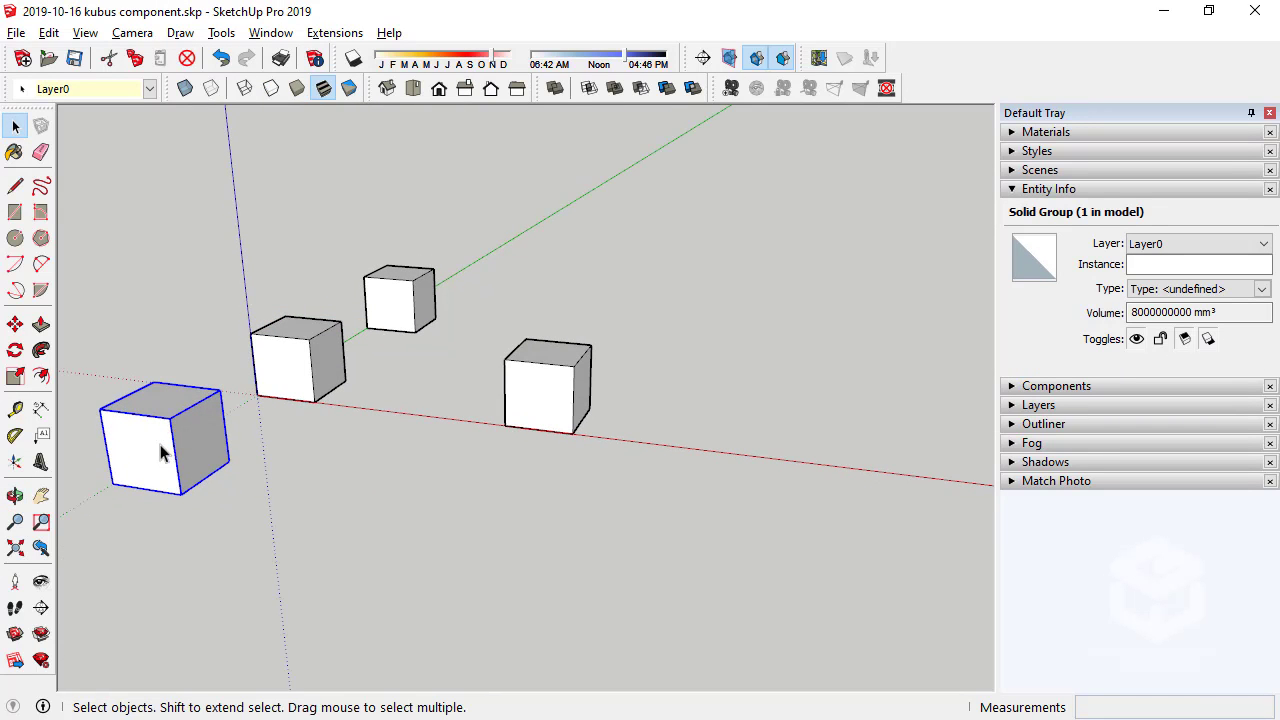
key("m")
left_click(114, 484)
key("ctrl")
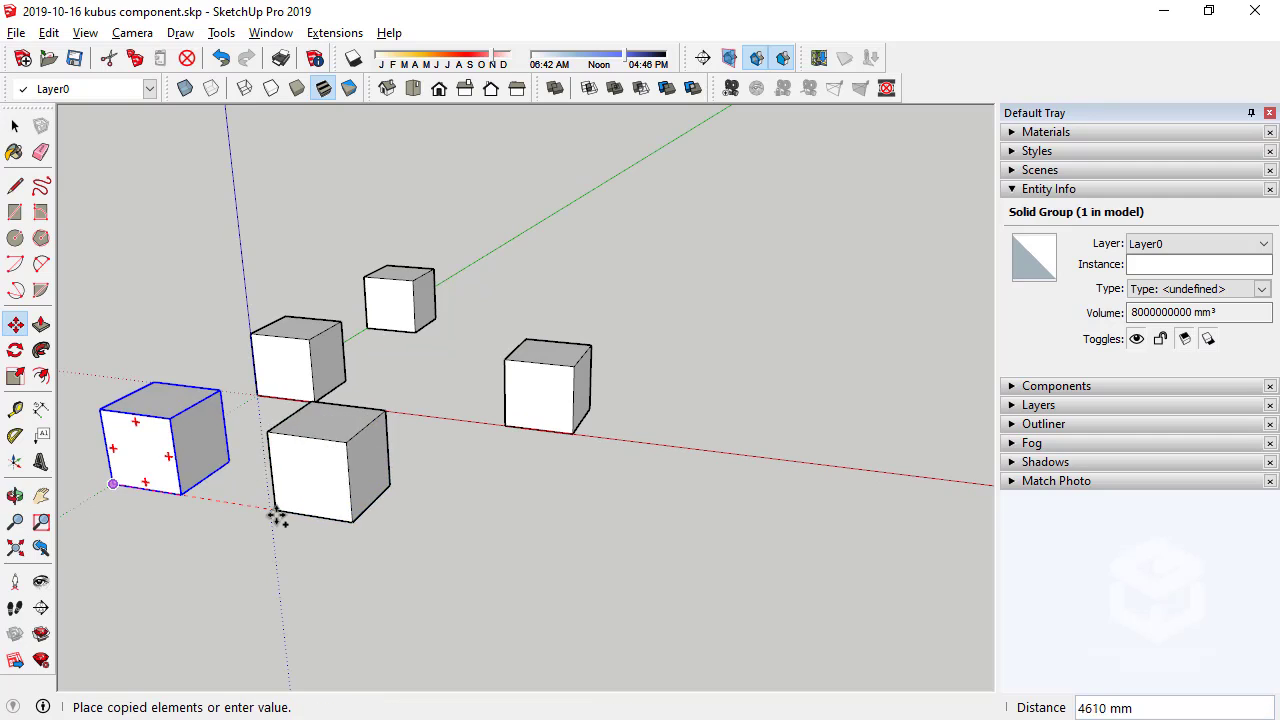
left_click(508, 425)
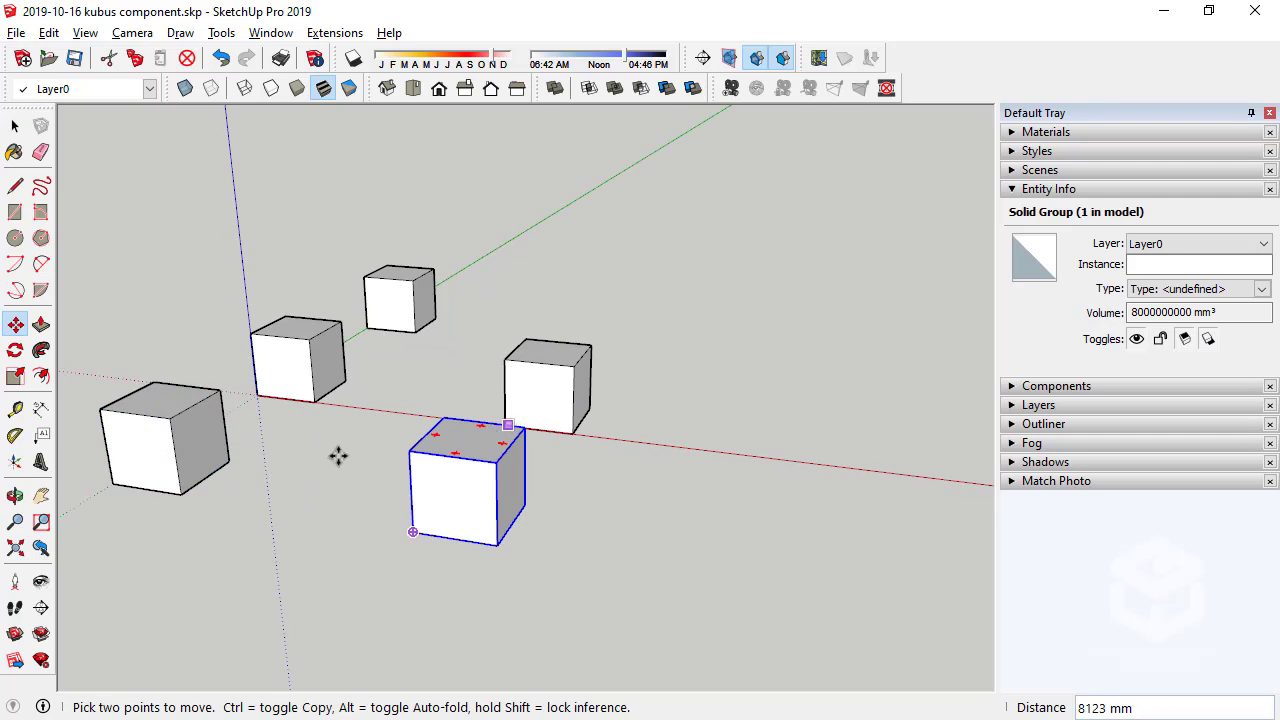
key("space")
Inside the lower-left cube group, draw a small circle on its right face
double_click(145, 428)
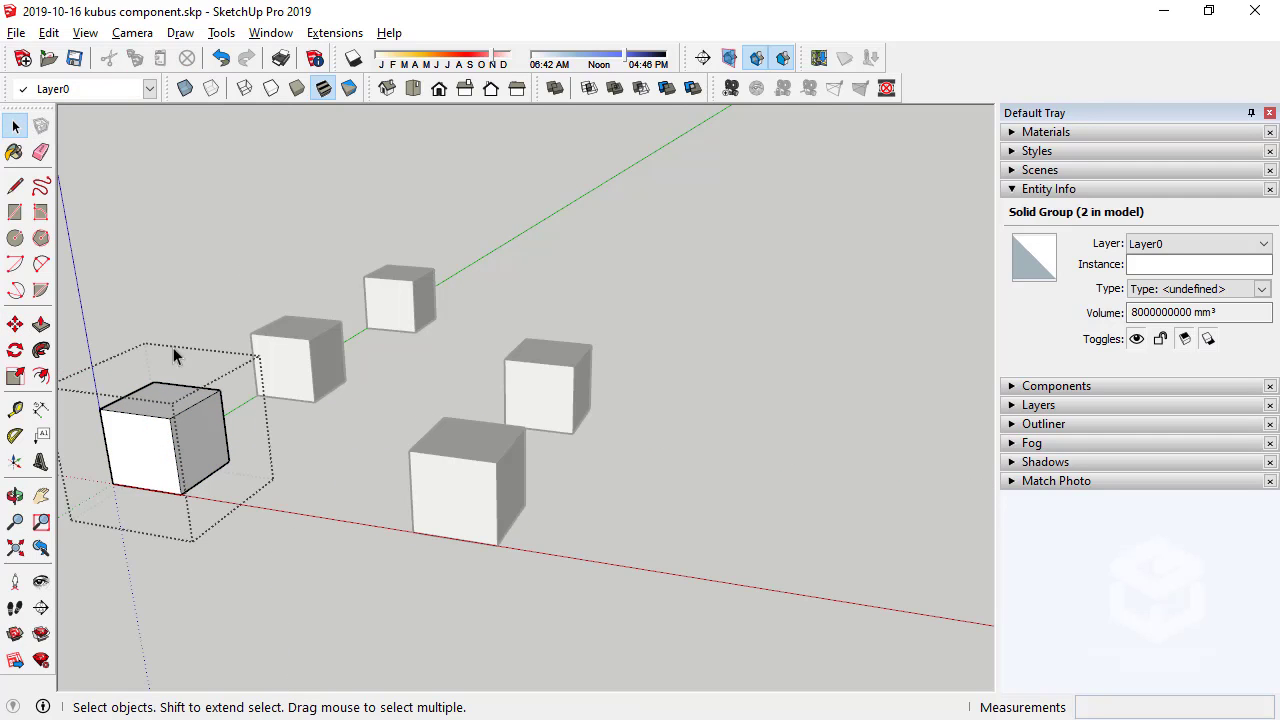
left_click(15, 238)
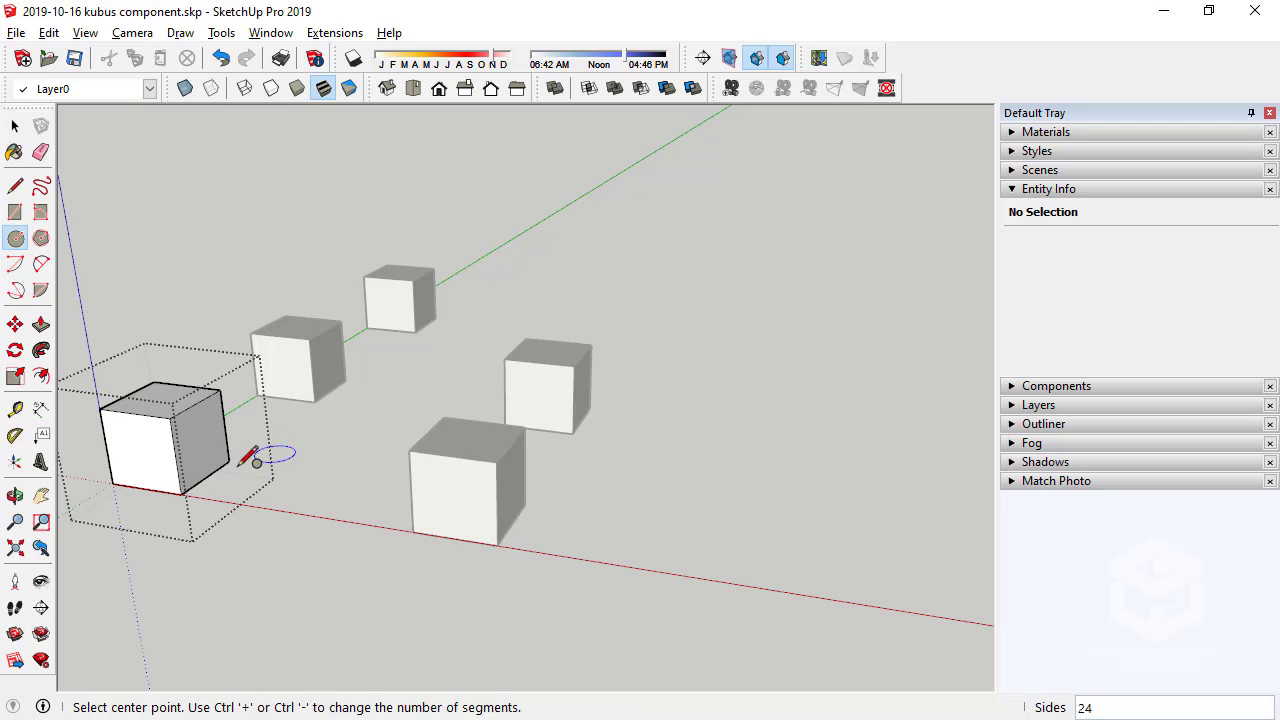
left_click(199, 441)
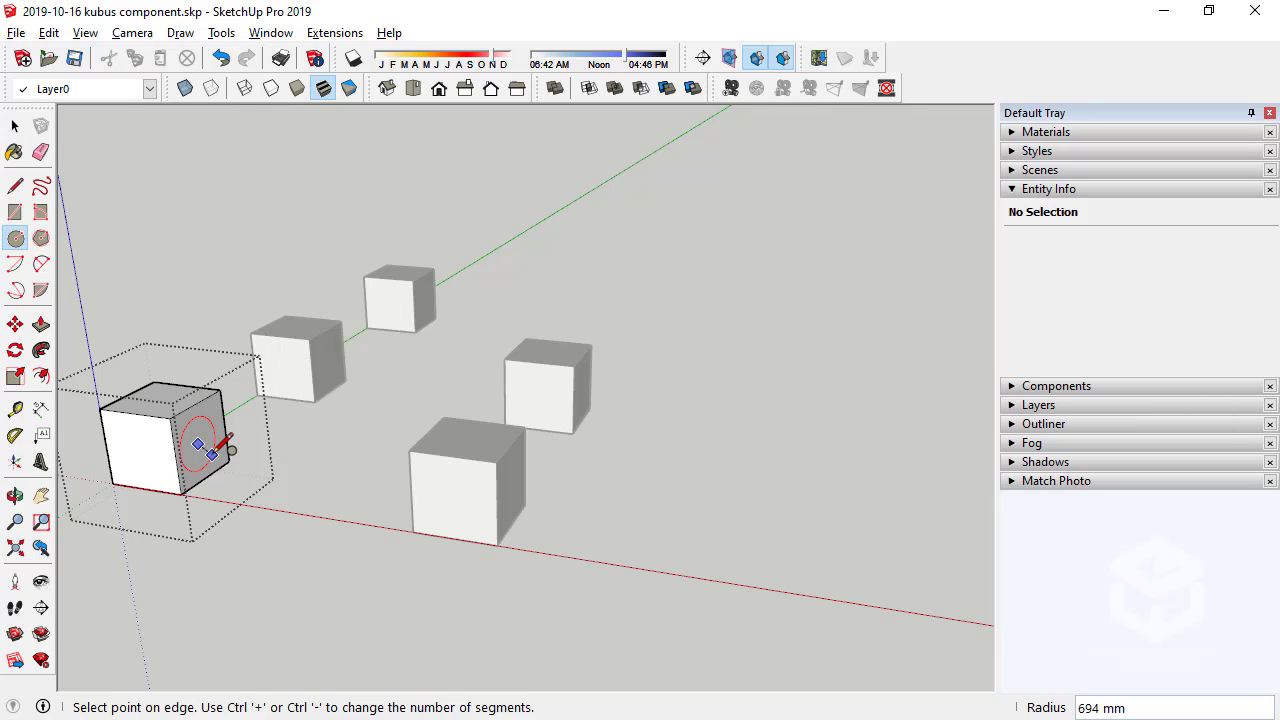
left_click(206, 443)
left_click(15, 125)
Leave the group and open the component cube at the origin for editing
mouse_move(130, 198)
middle_mouse_down()
mouse_move(494, 434)
mouse_move(457, 414)
mouse_move(423, 457)
middle_mouse_up()
left_click(418, 458)
left_click(257, 371)
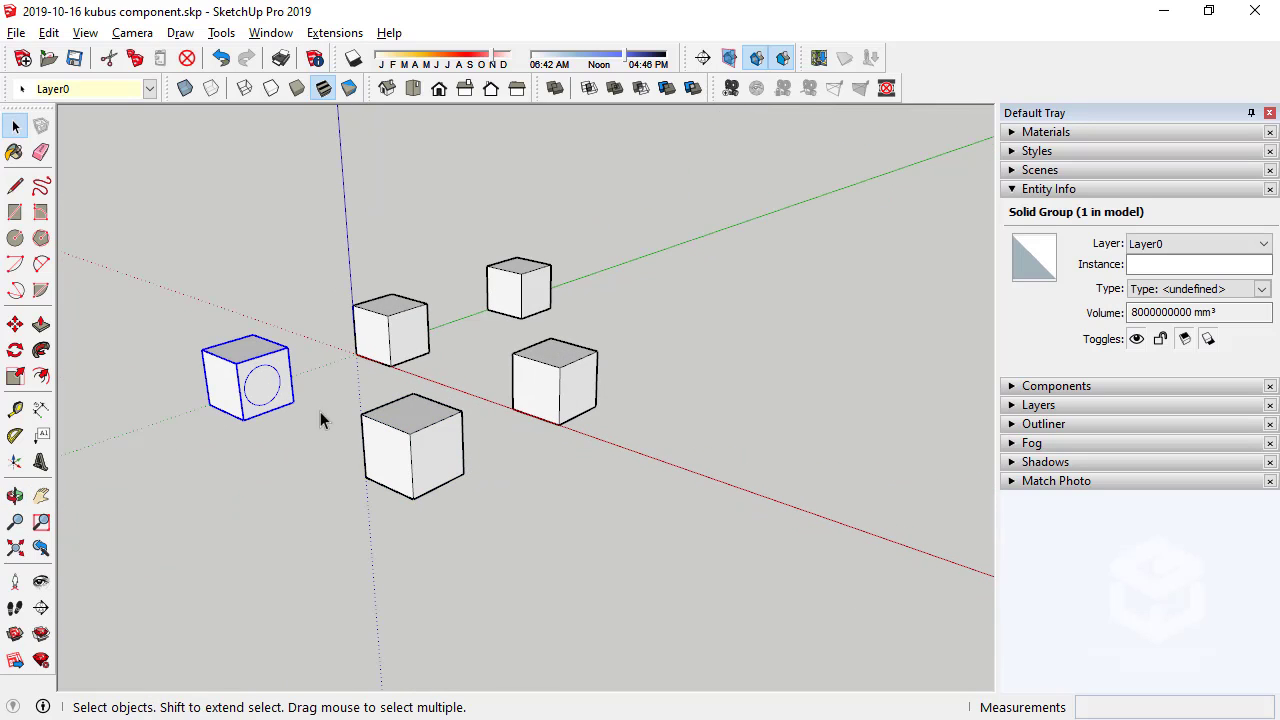
left_click(377, 457)
left_click(253, 406)
left_click(384, 451)
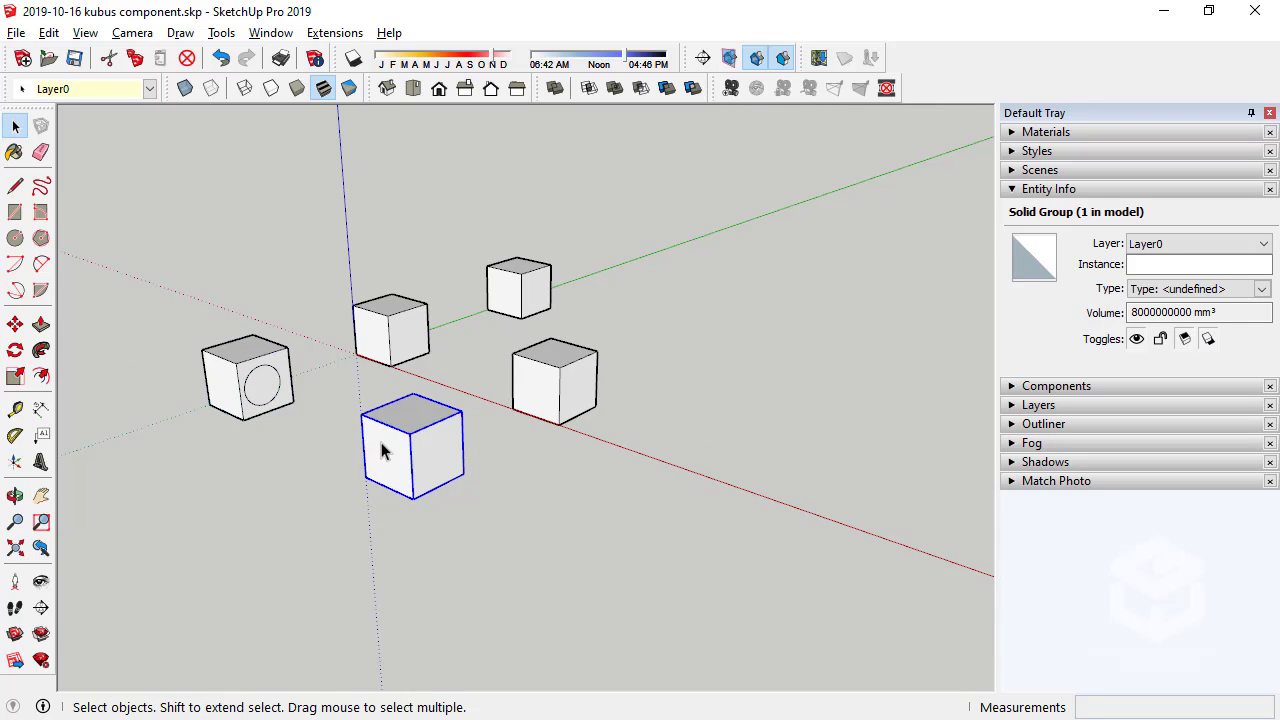
middle_click_drag(384, 451, 470, 447)
middle_click_drag(390, 475, 377, 433)
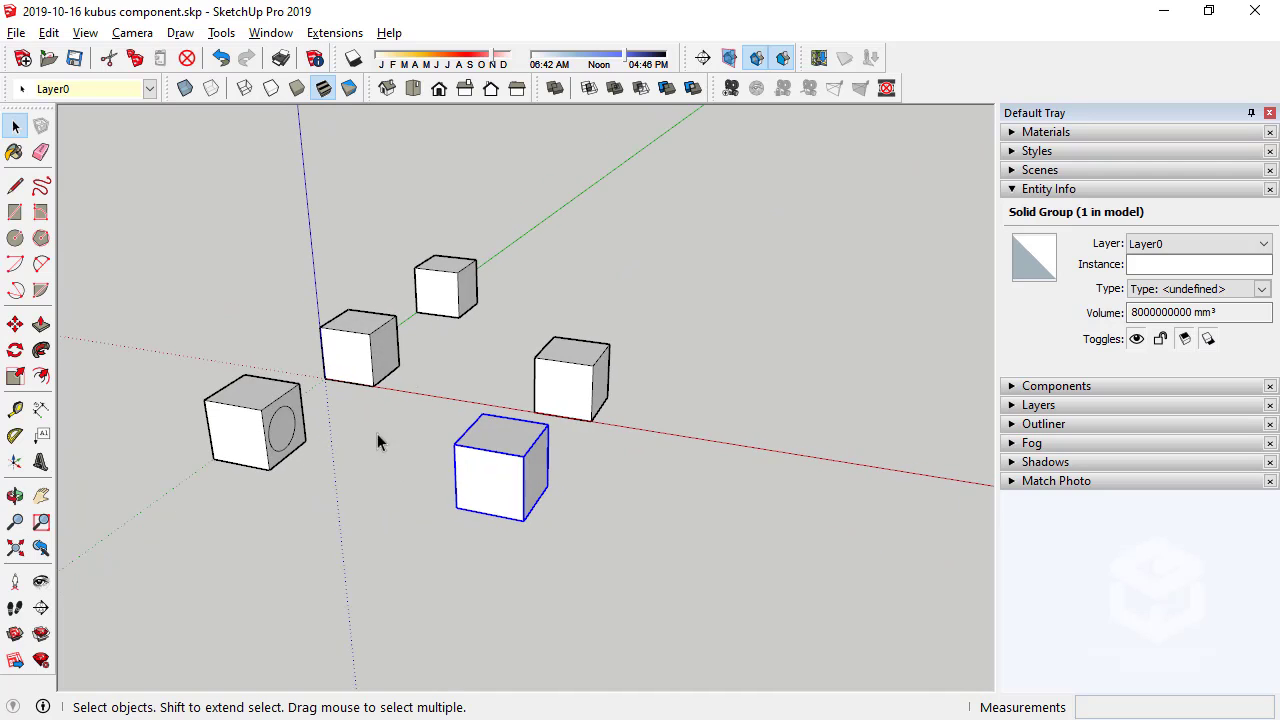
double_click(393, 360)
scroll(400, 340, "up", 3)
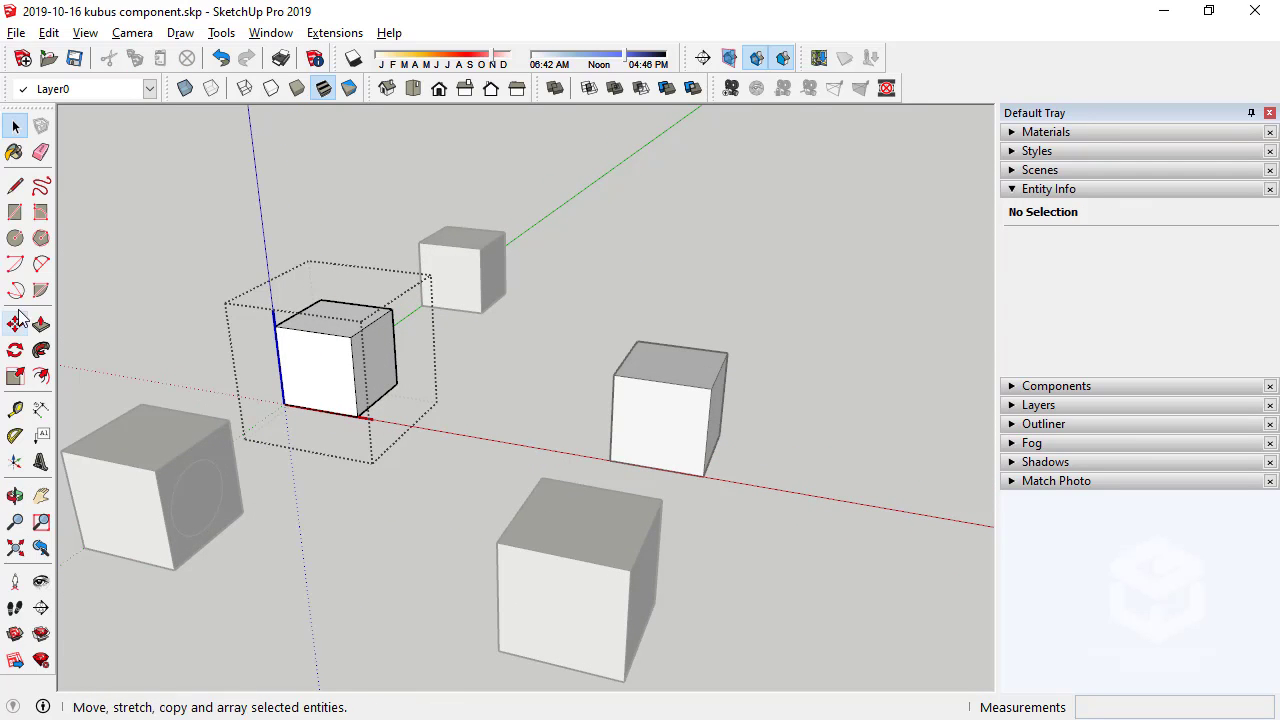
Draw a circle on the right face of the cube component
left_click(18, 240)
scroll(405, 358, "up", 3)
left_click(352, 362)
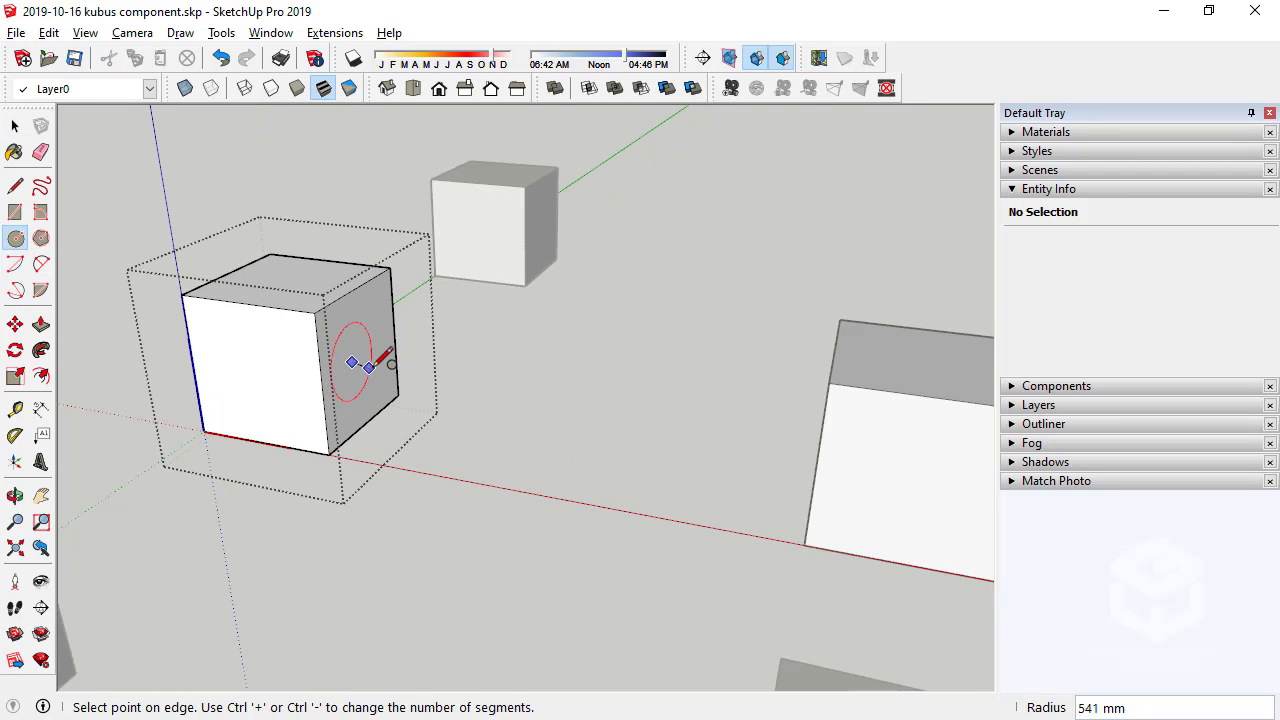
left_click(392, 360)
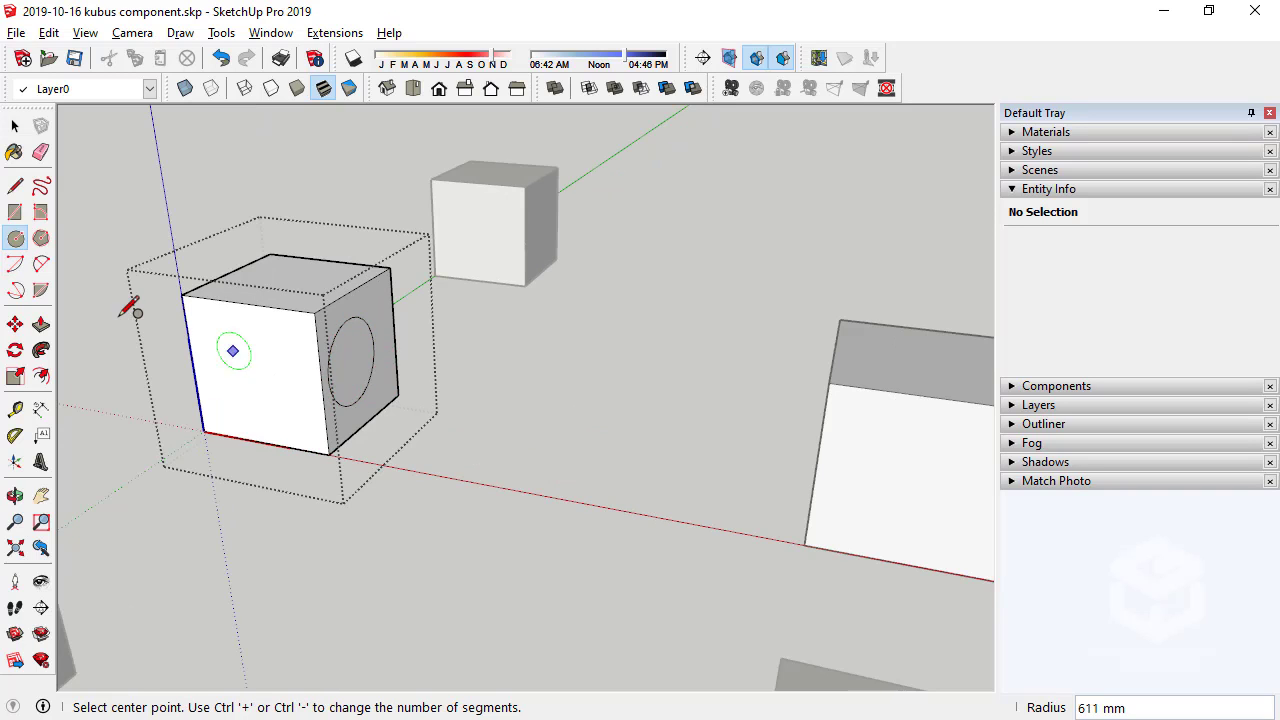
Push/Pull the circle outward into a cylinder, then close the component
mouse_move(234, 351)
middle_mouse_down()
mouse_move(422, 432)
mouse_move(565, 395)
middle_mouse_up()
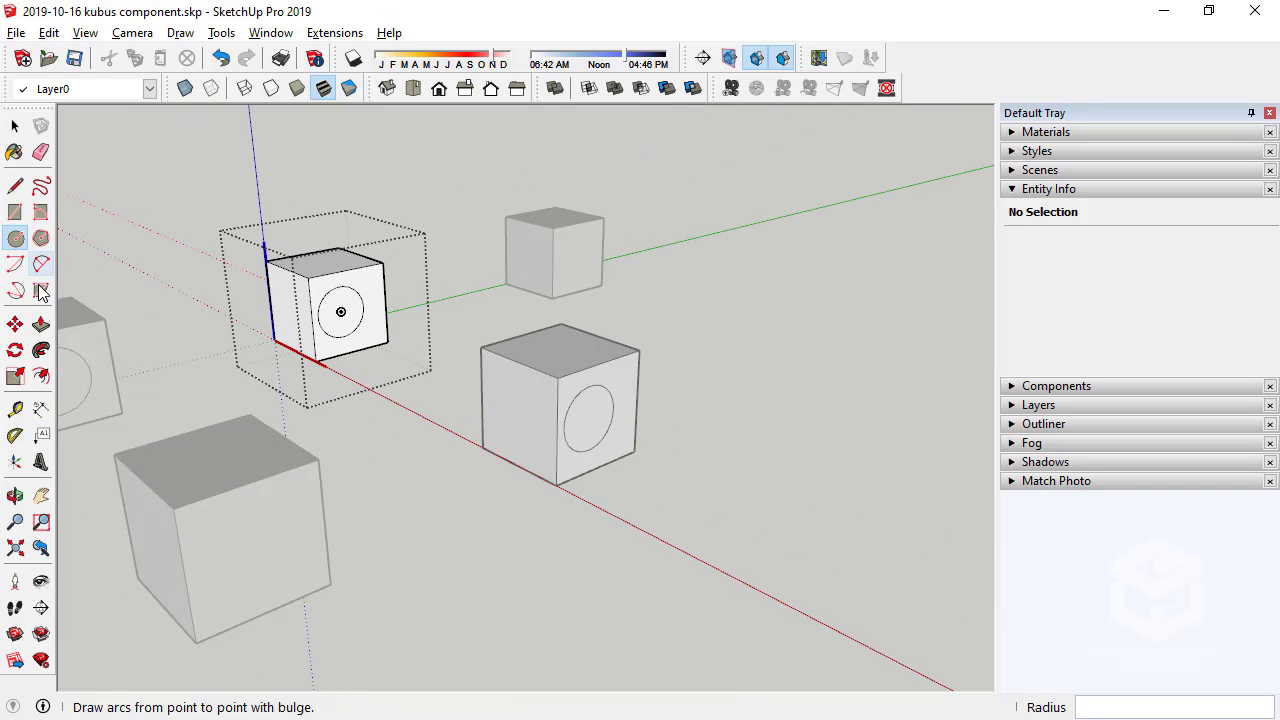
left_click(41, 325)
left_click(334, 330)
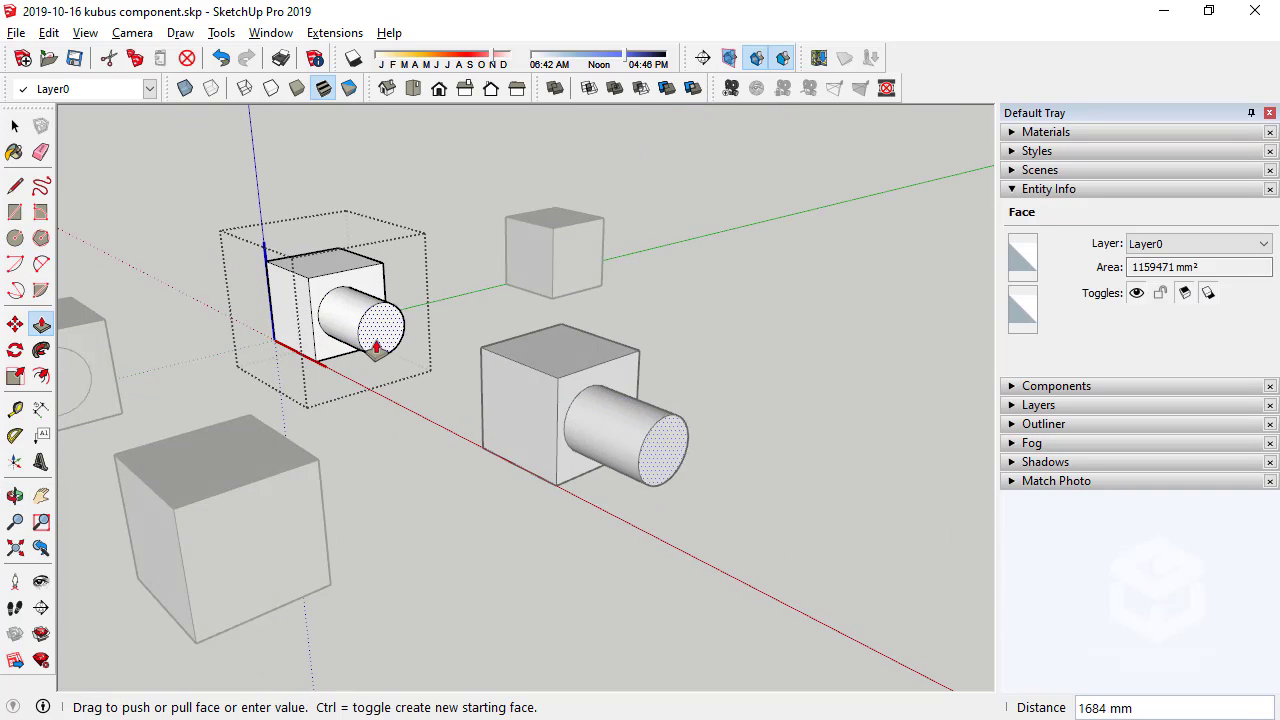
left_click(398, 360)
left_click(15, 126)
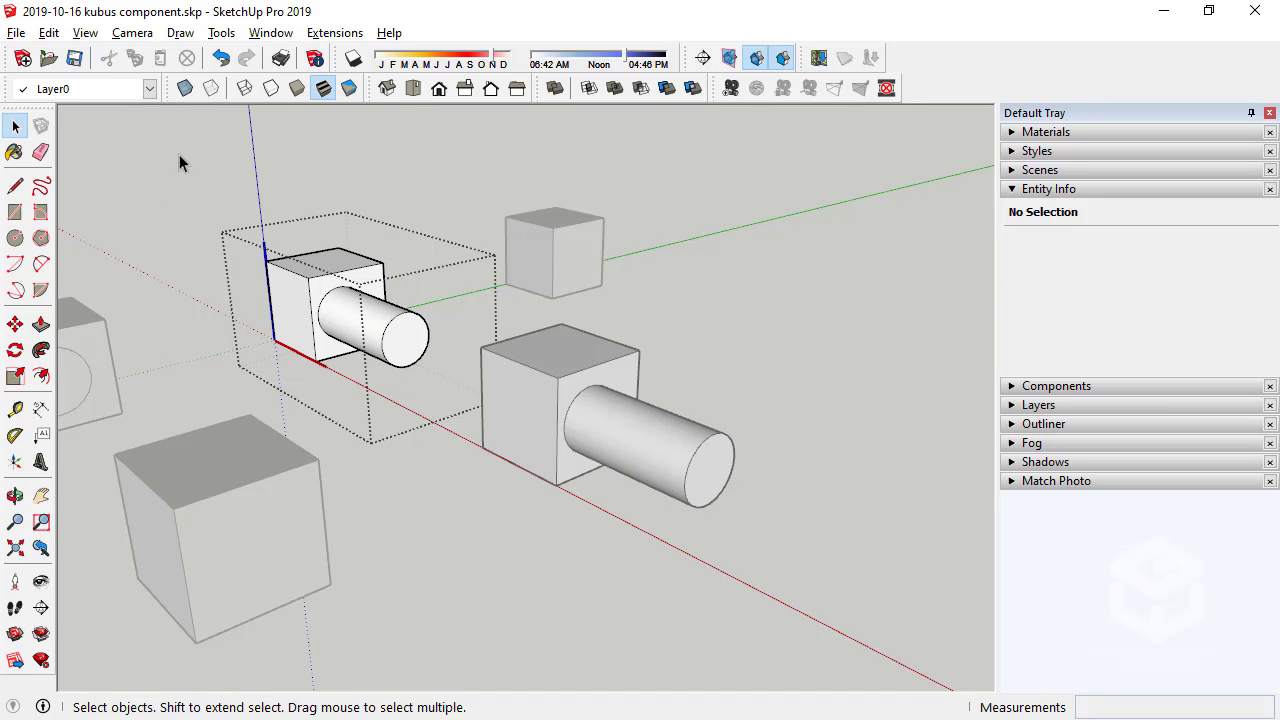
left_click(184, 154)
scroll(295, 278, "down", 2)
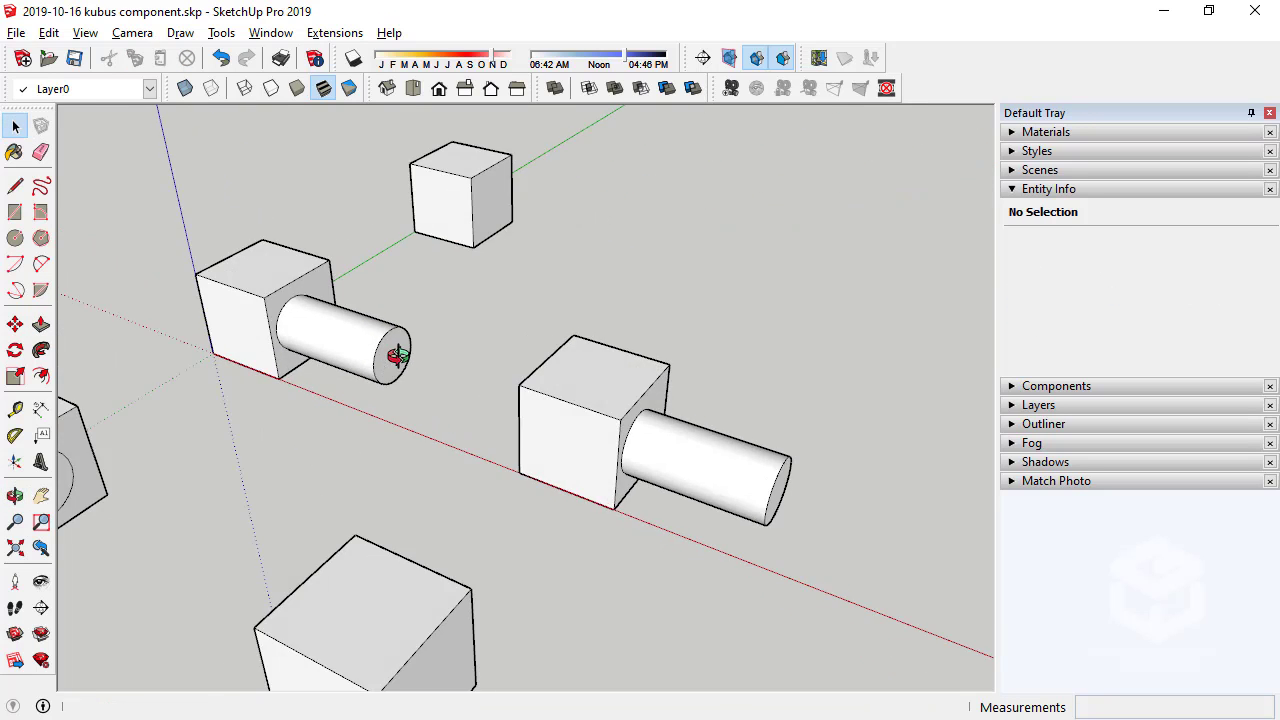
scroll(397, 354, "down", 3)
scroll(409, 308, "up", 3)
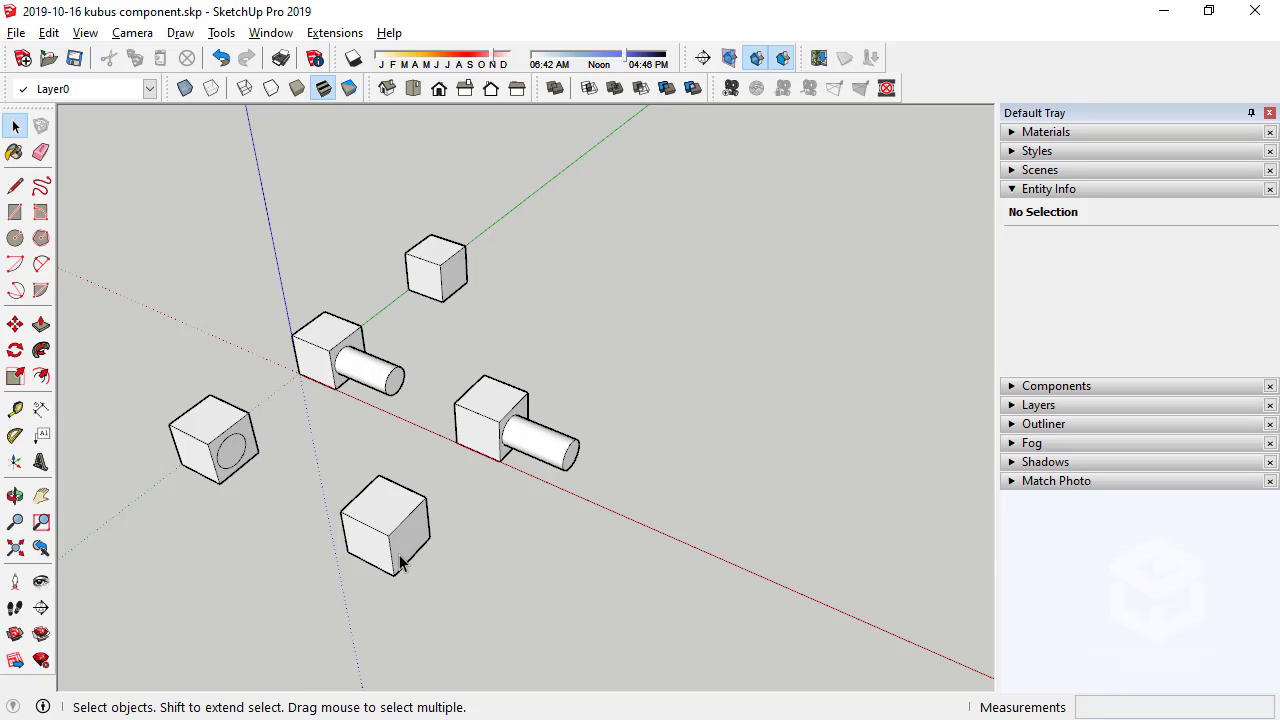
left_click(220, 447)
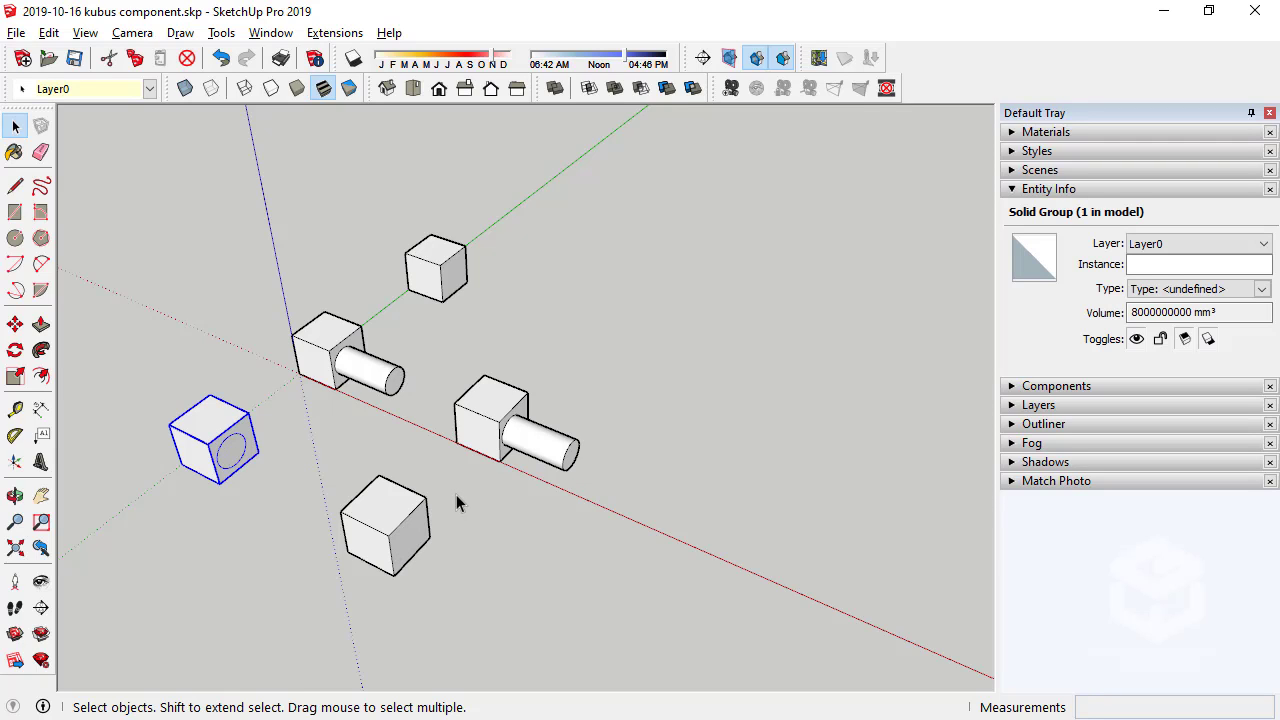
scroll(257, 376, "down", 3)
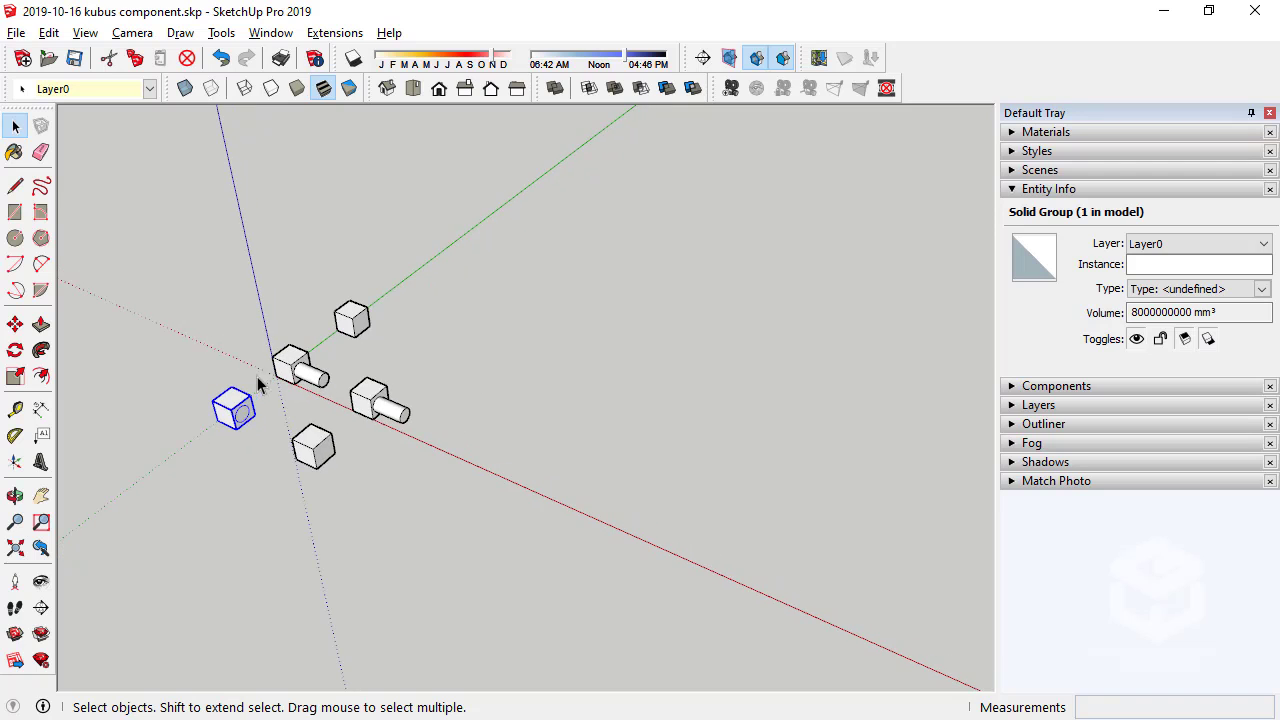
scroll(358, 345, "up", 1)
mouse_move(228, 370)
middle_mouse_down()
mouse_move(457, 409)
mouse_move(482, 387)
mouse_move(430, 385)
middle_mouse_up()
scroll(482, 387, "up", 2)
Draw the notched L-shaped floor outline on the ground, closing it at its start point
left_click(15, 186)
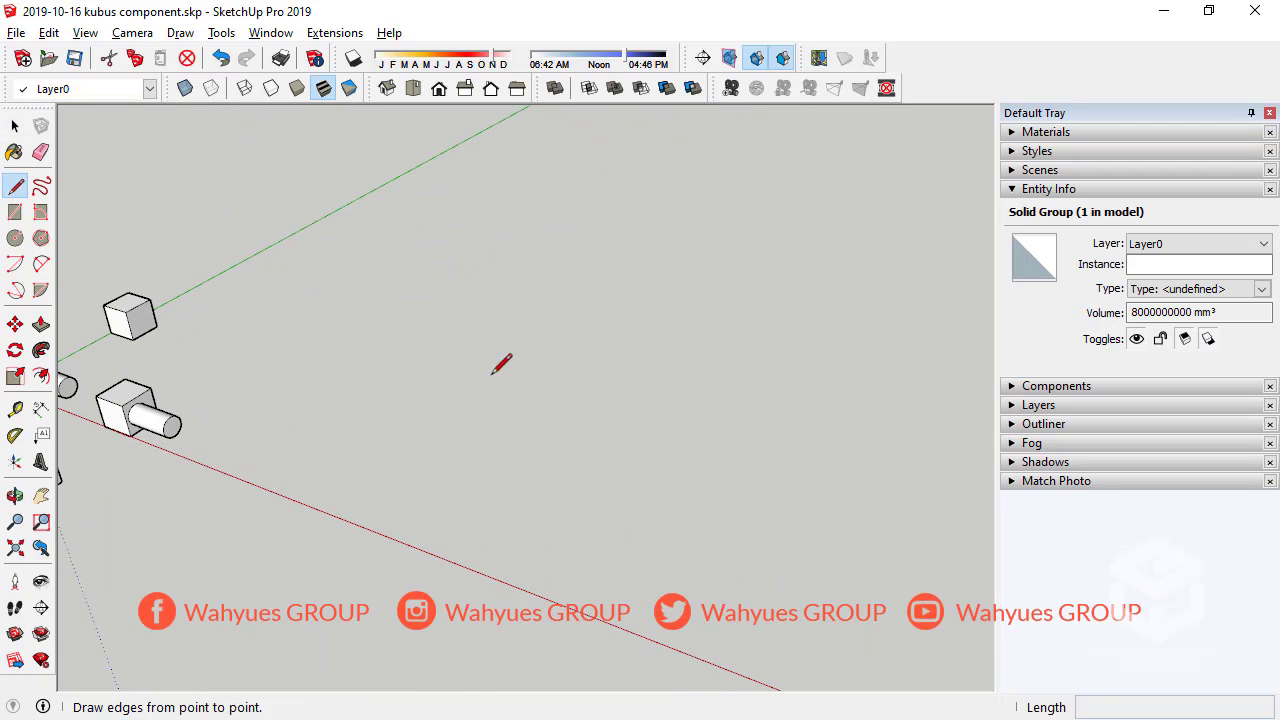
left_click(402, 425)
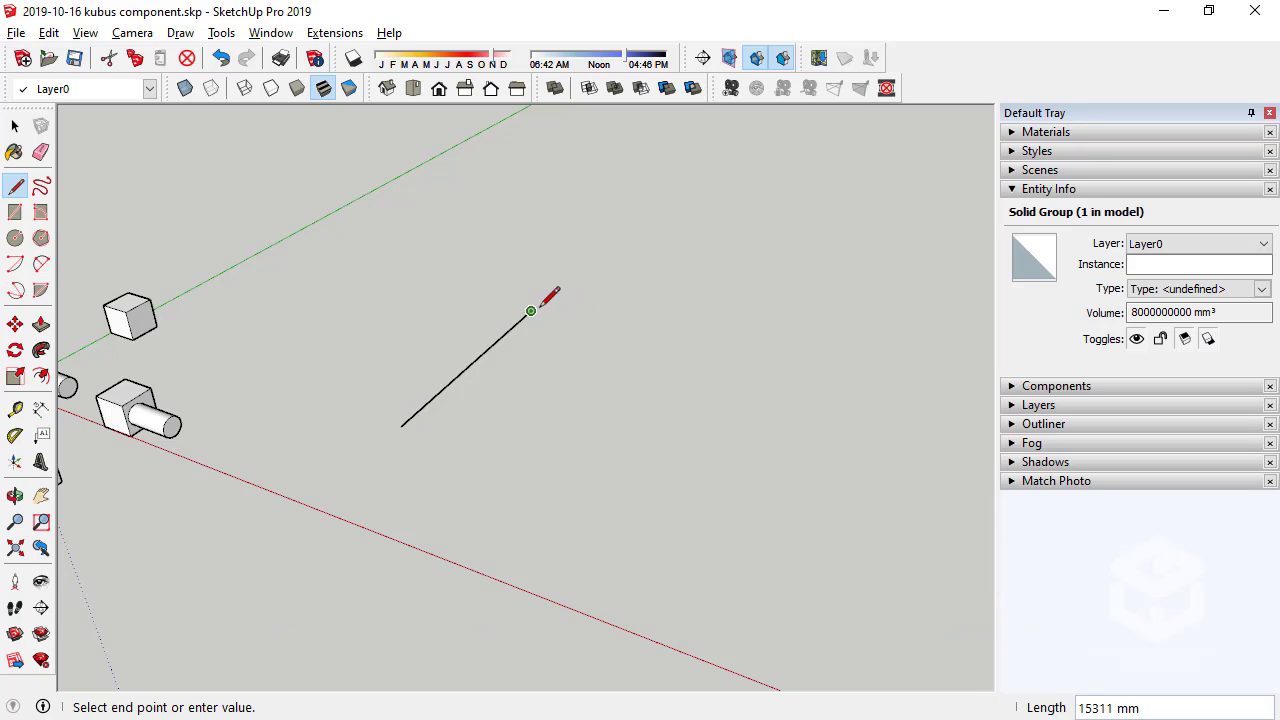
left_click(531, 312)
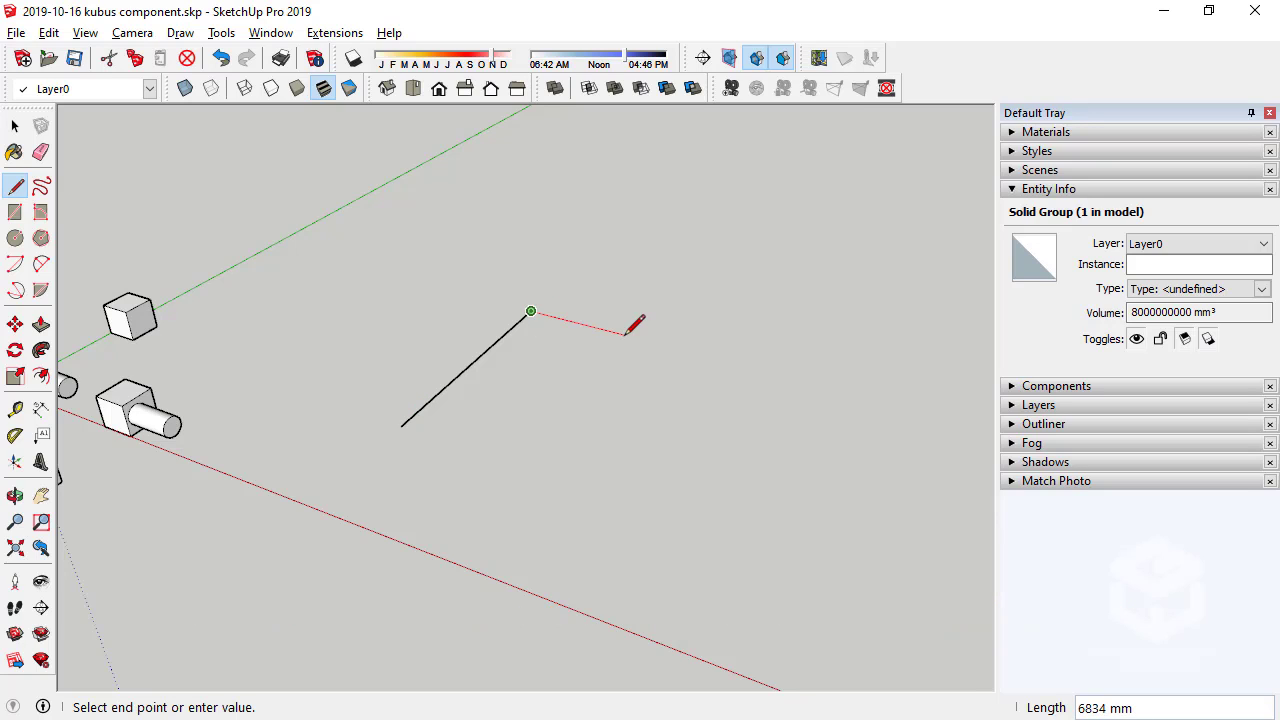
left_click(586, 378)
left_click(682, 405)
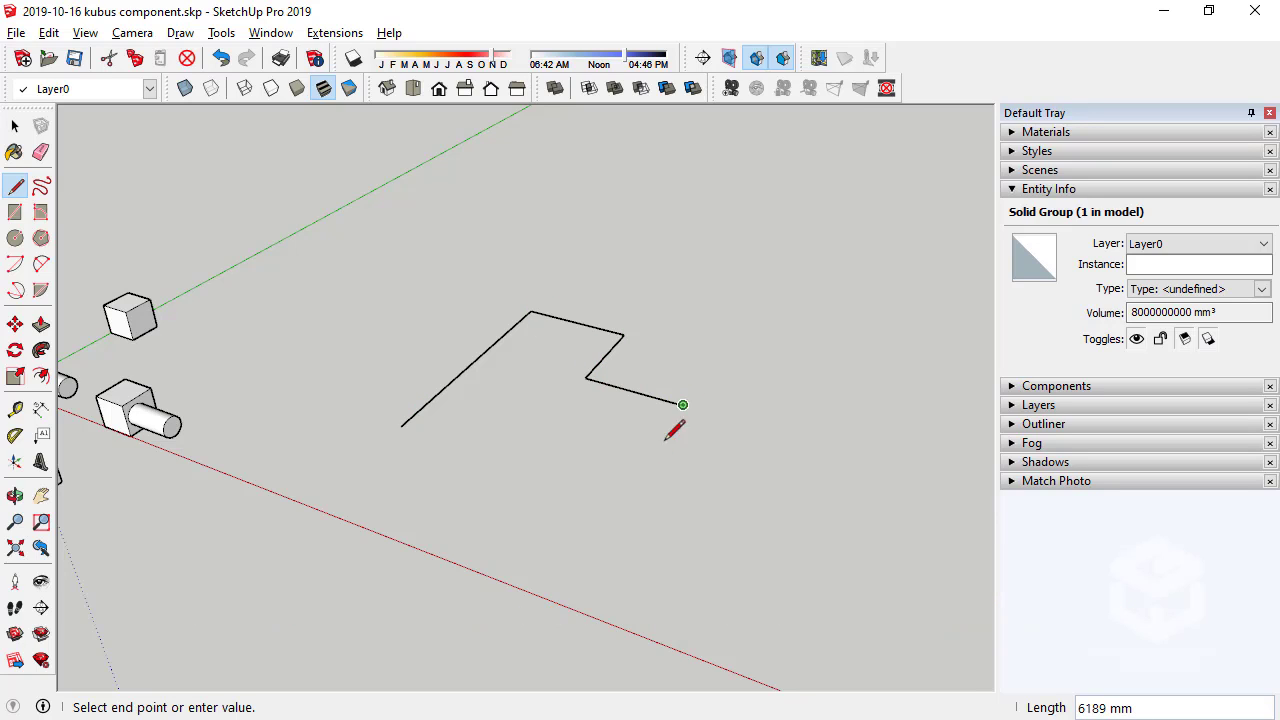
left_click(617, 497)
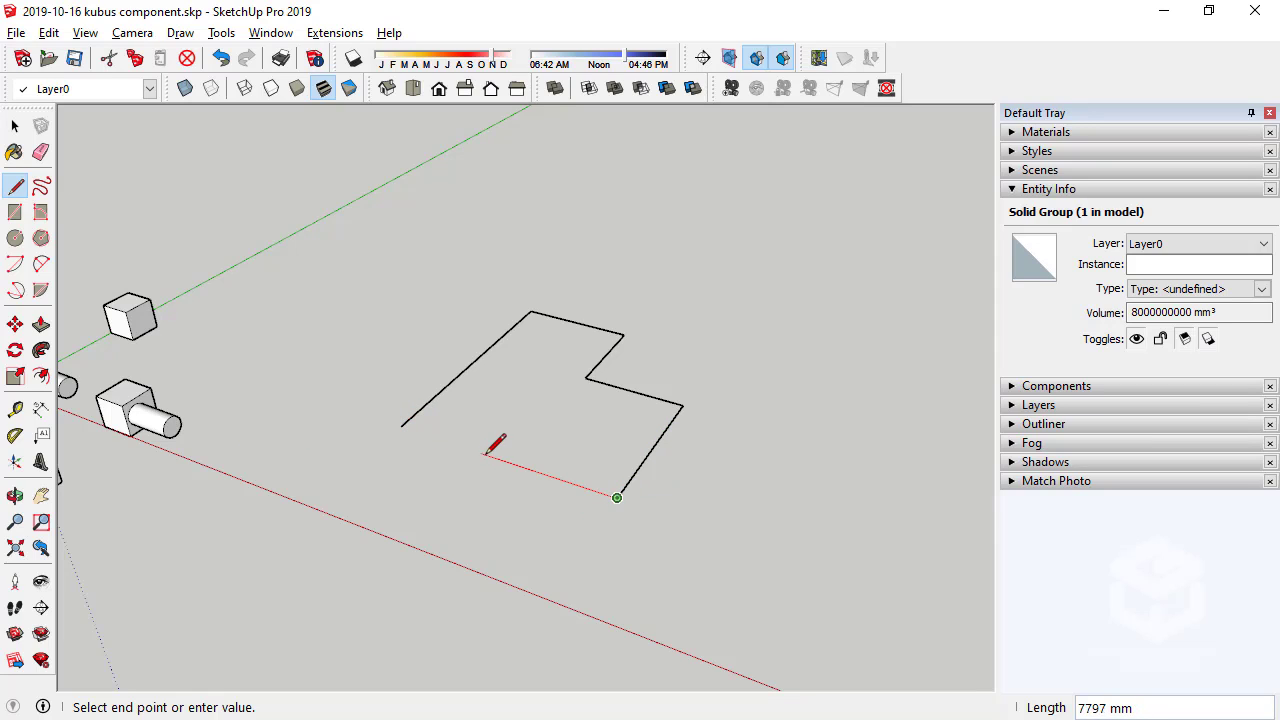
left_click(486, 455)
left_click(506, 432)
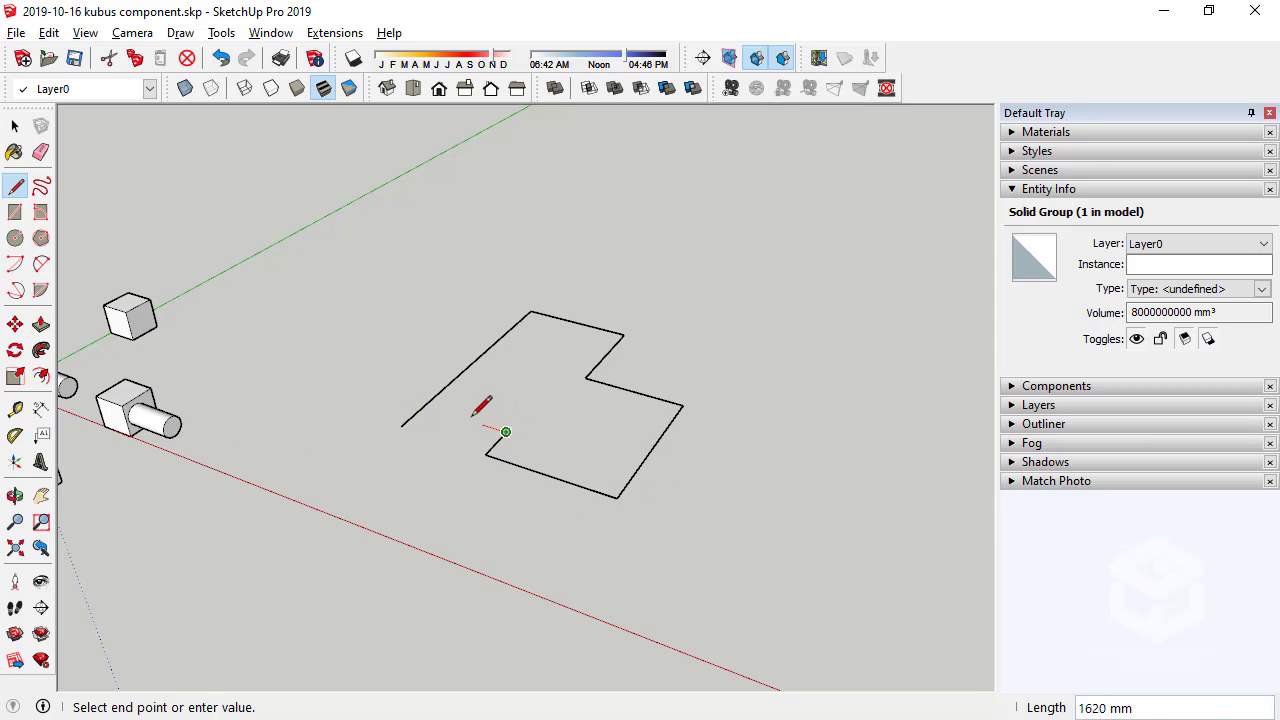
left_click(464, 420)
left_click(414, 464)
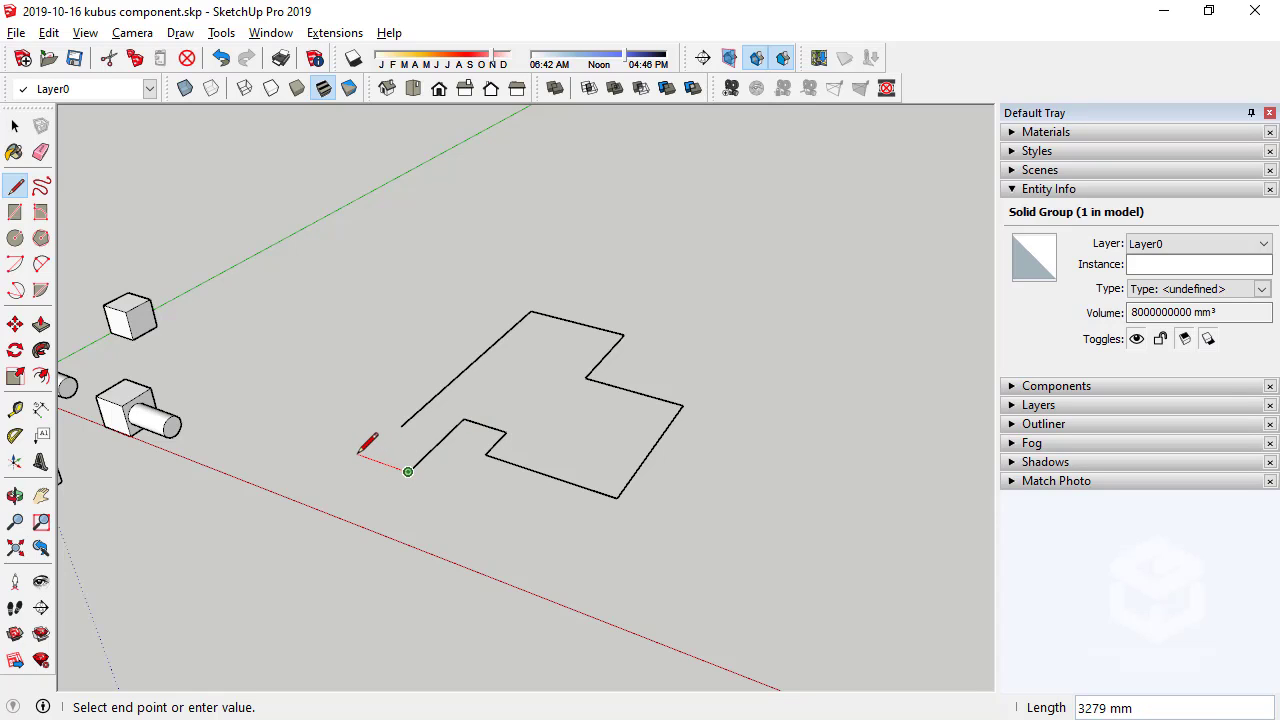
key("shift")
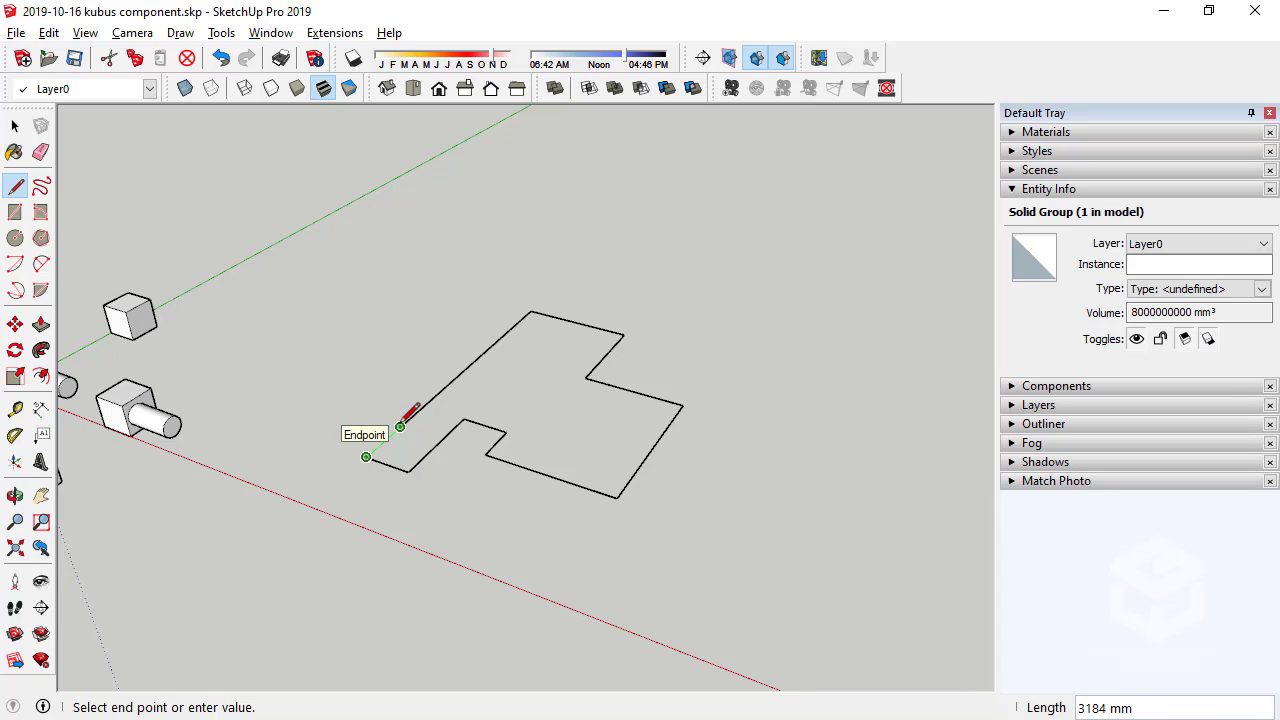
left_click(366, 457)
Delete the outline's face so only its edges remain
left_click(15, 125)
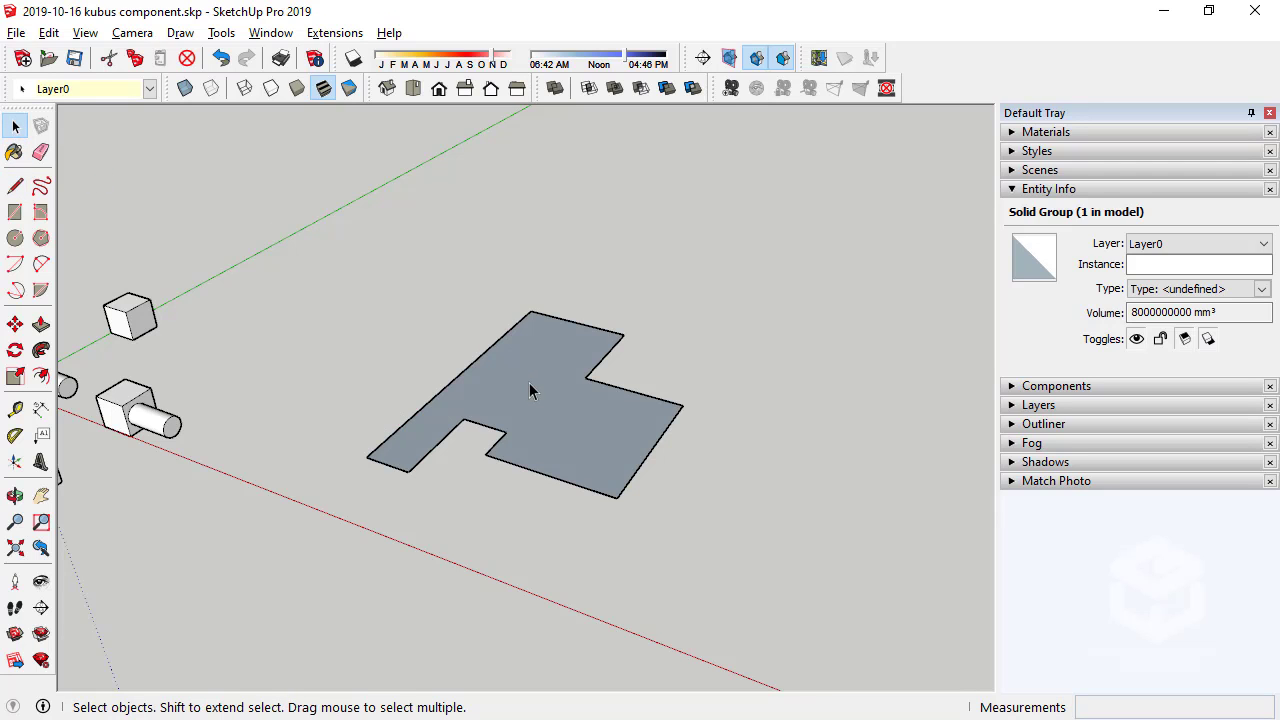
key("Delete")
mouse_move(514, 394)
middle_mouse_down()
mouse_move(654, 377)
mouse_move(518, 379)
mouse_move(602, 399)
mouse_move(568, 405)
middle_mouse_up()
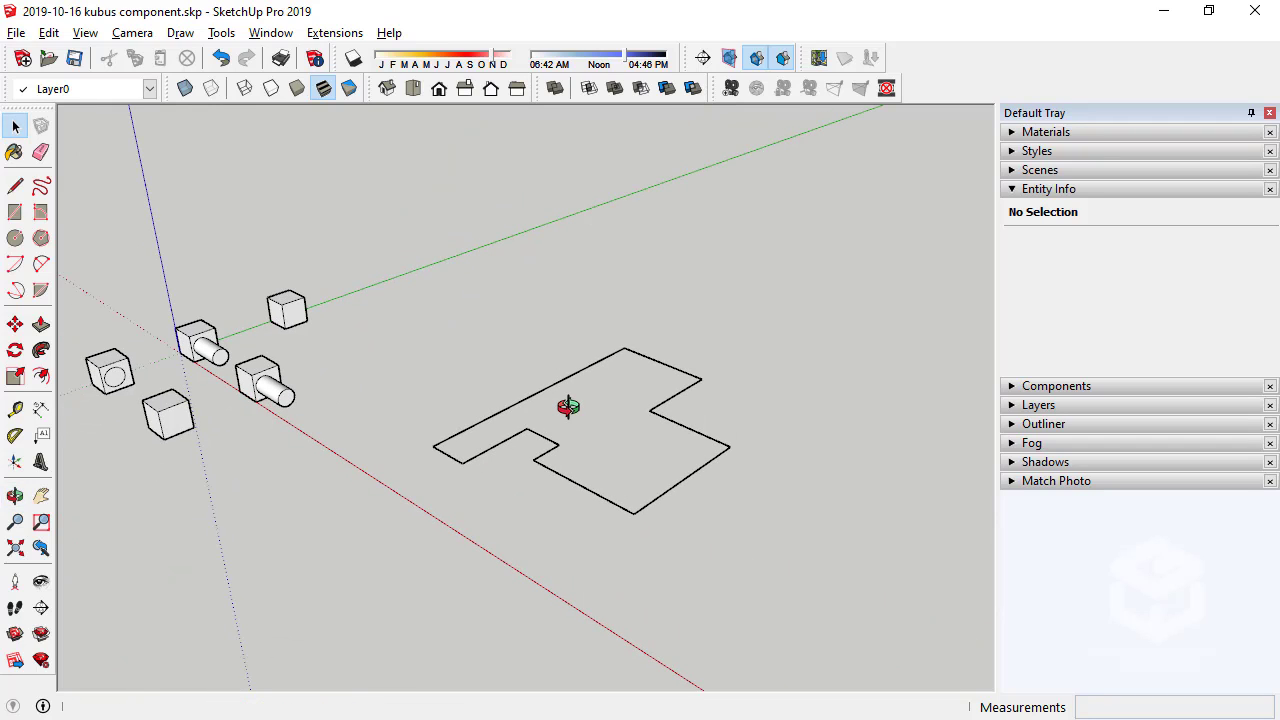
middle_click_drag(600, 400, 711, 497)
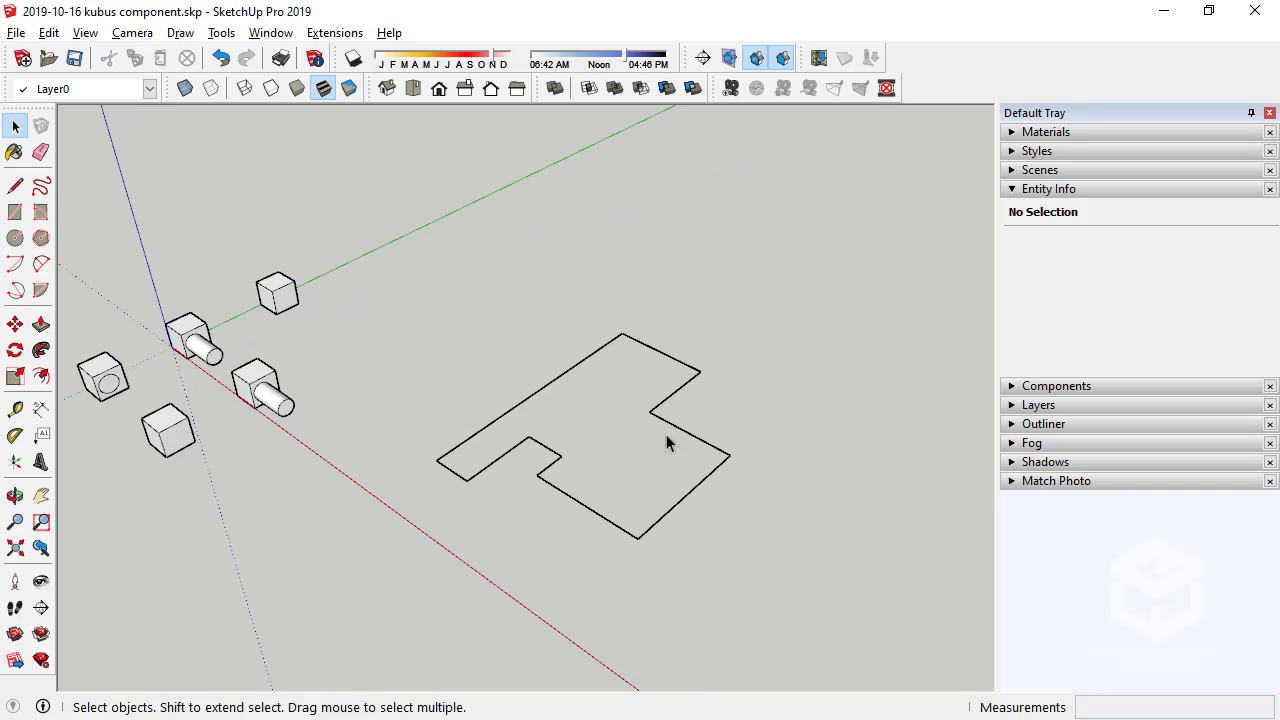
middle_click_drag(667, 443, 620, 440)
Draw a 150 by 1000 mm rectangle from an outline corner
left_click(15, 211)
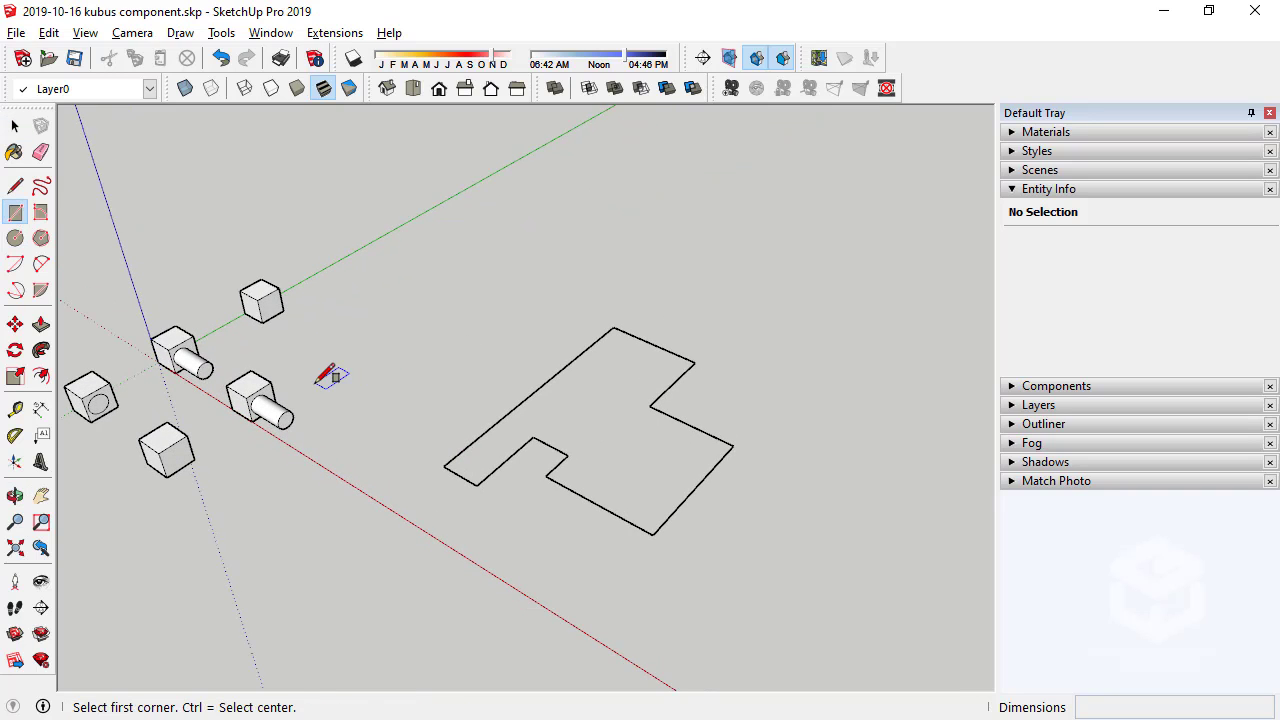
left_click(349, 371)
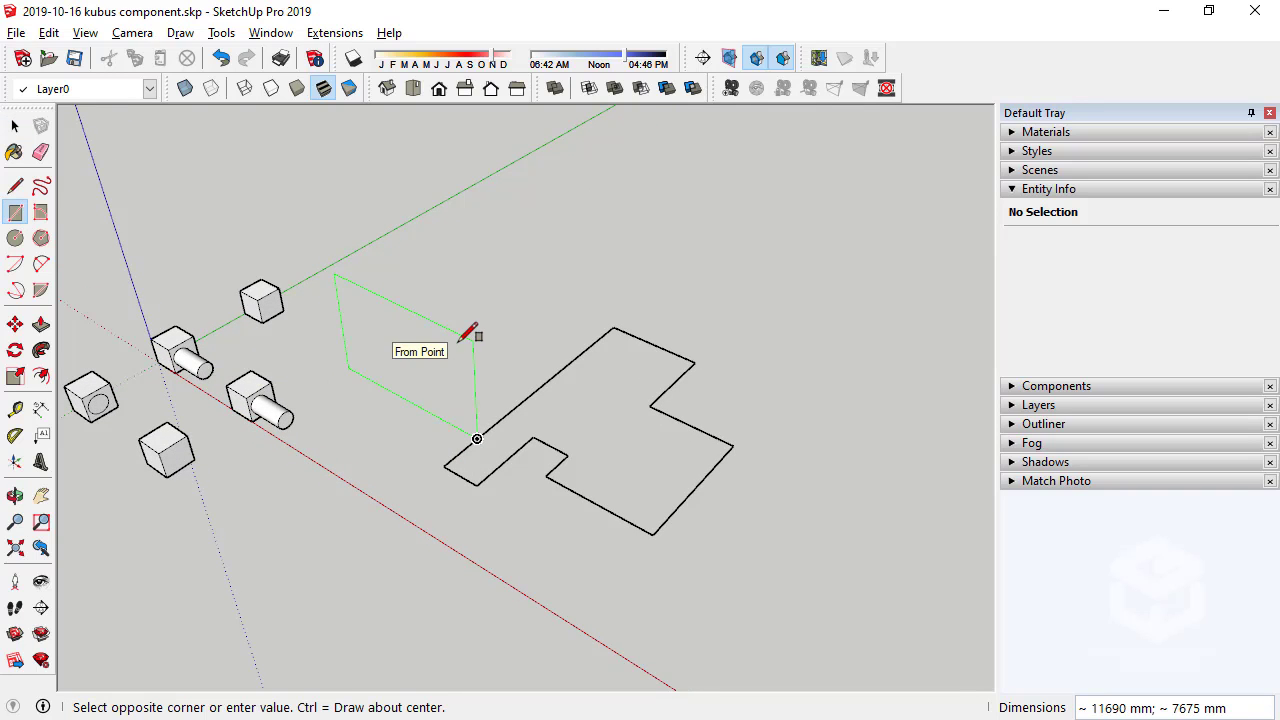
scroll(450, 338, "up", 3)
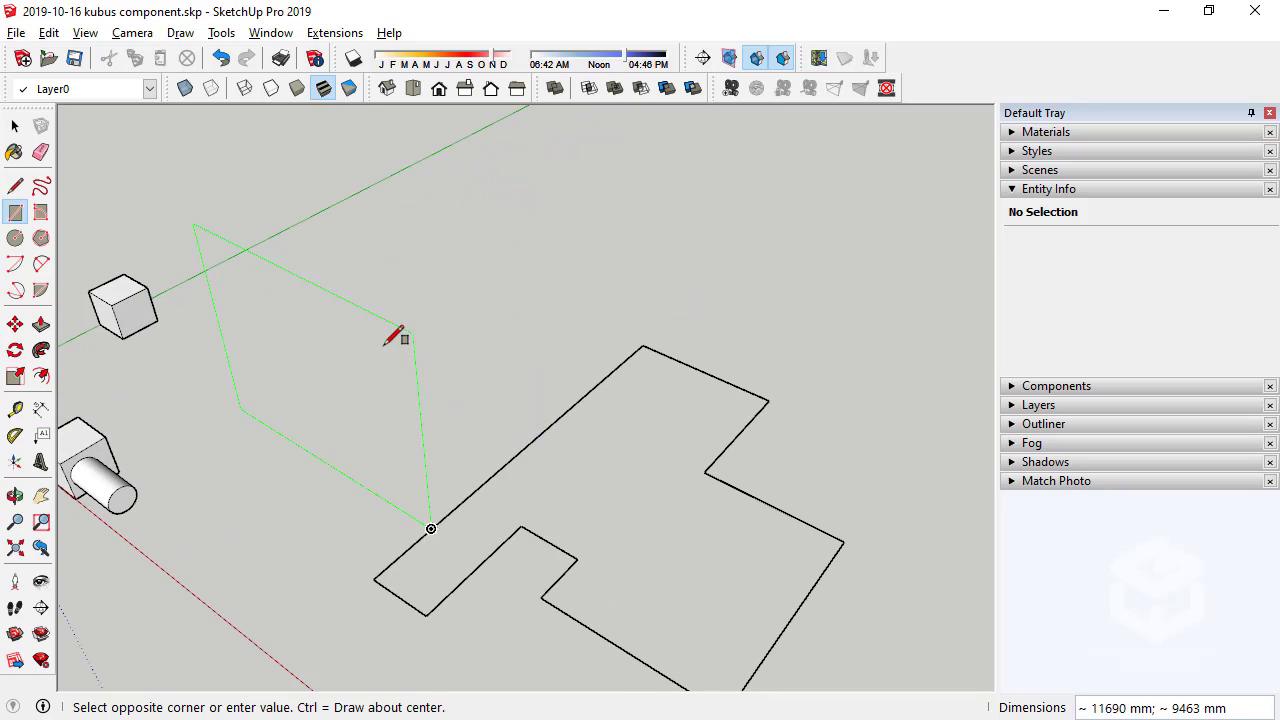
middle_click_drag(352, 410, 331, 402)
type("150;1000")
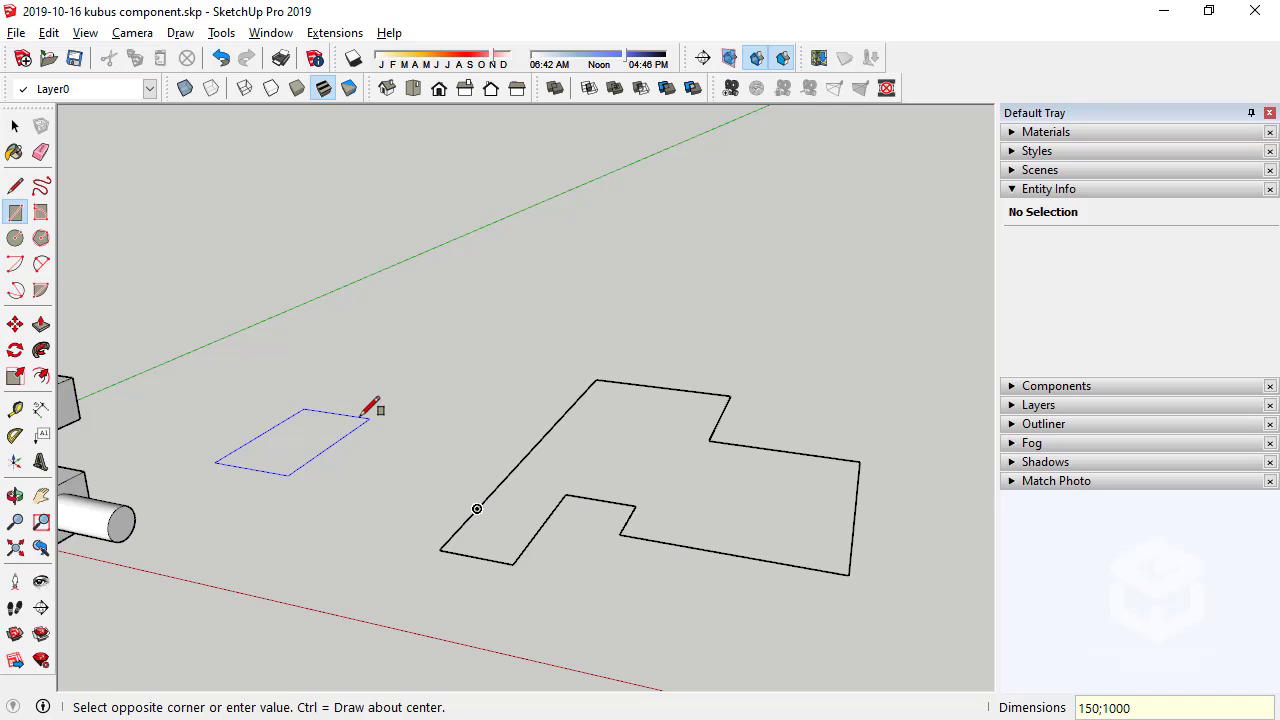
key("Return")
middle_click_drag(280, 423, 177, 534)
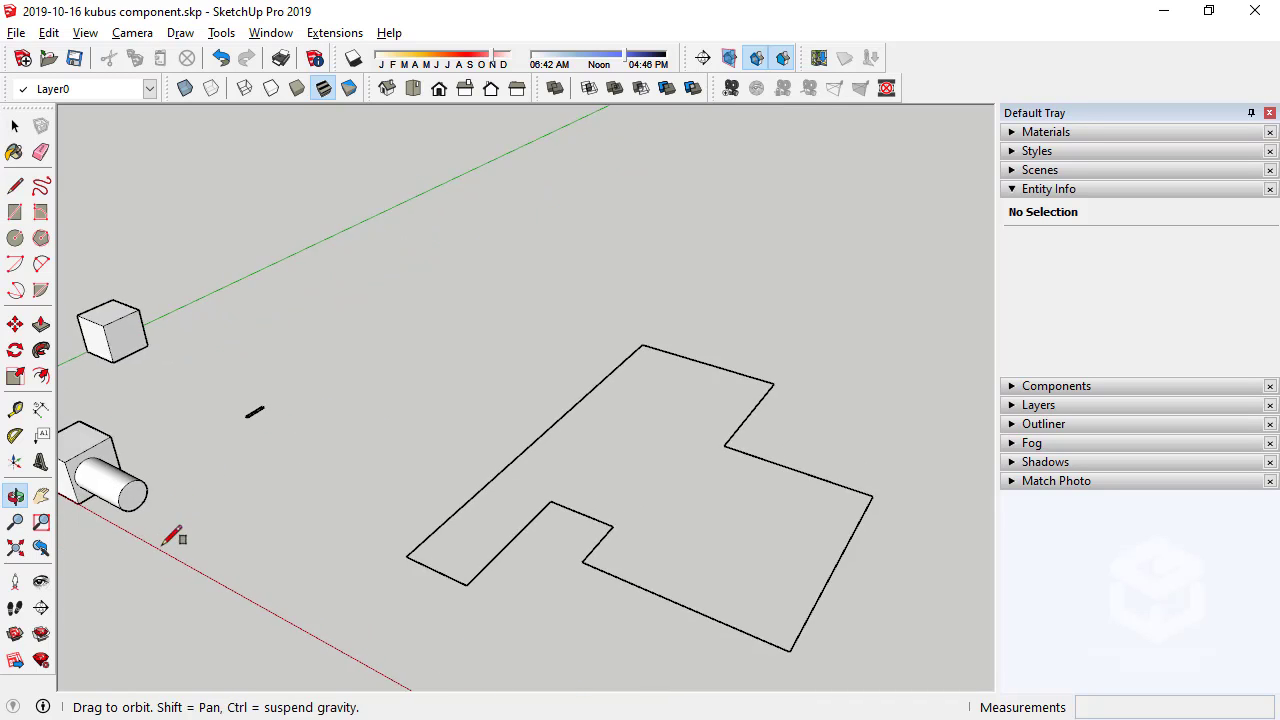
scroll(257, 400, "up", 5)
scroll(250, 405, "up", 3)
Window-select the whole rectangle, including its edges
key("space")
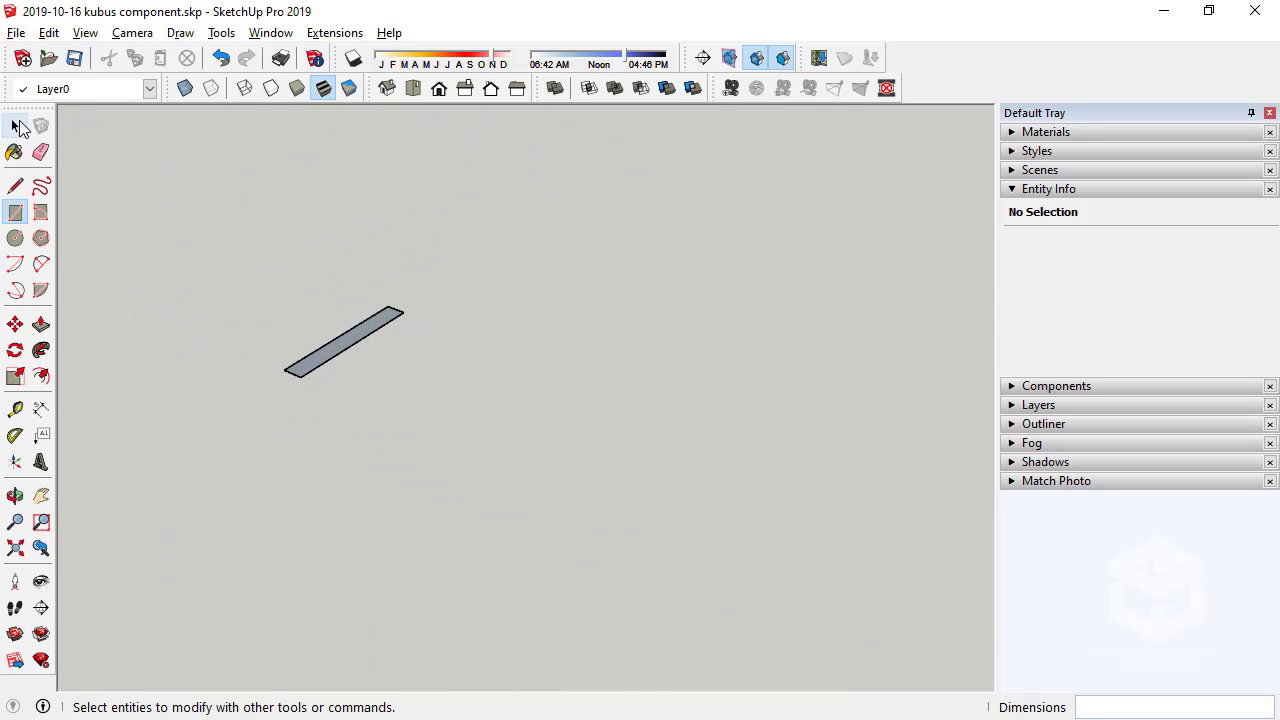
left_click_drag(233, 254, 463, 475)
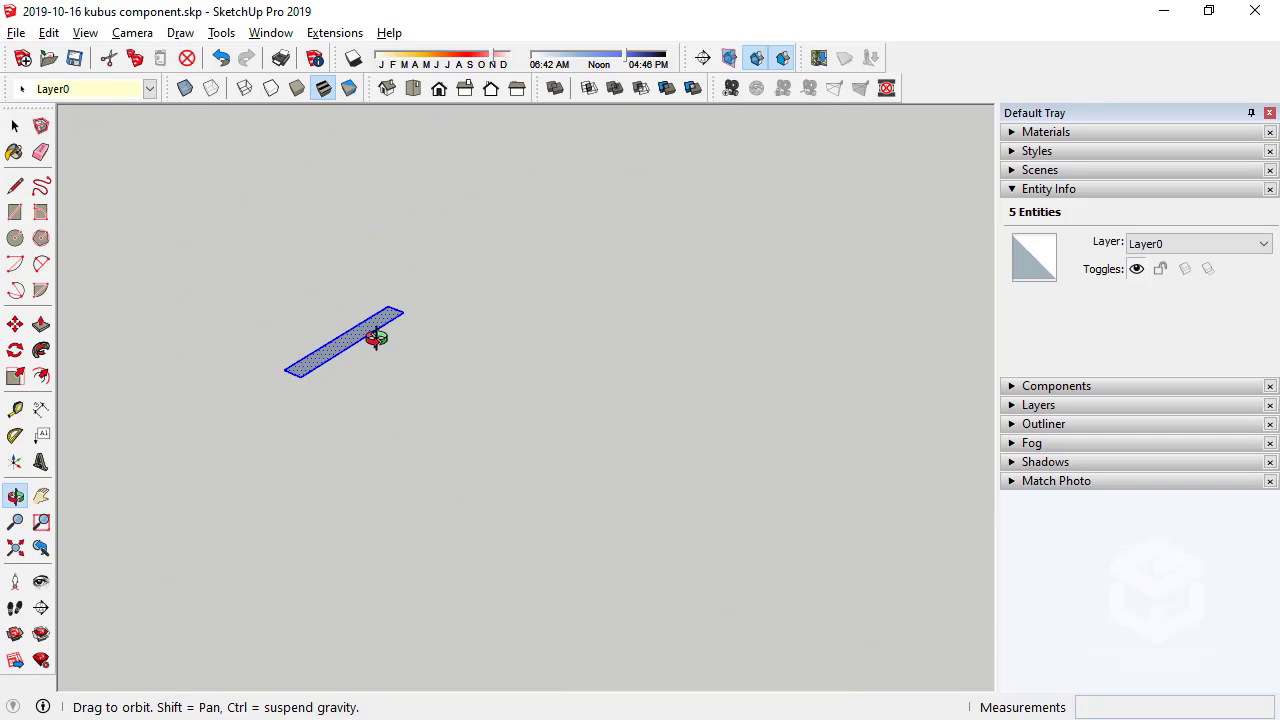
middle_click_drag(371, 336, 201, 360)
scroll(201, 360, "down", 3)
scroll(264, 366, "up", 4)
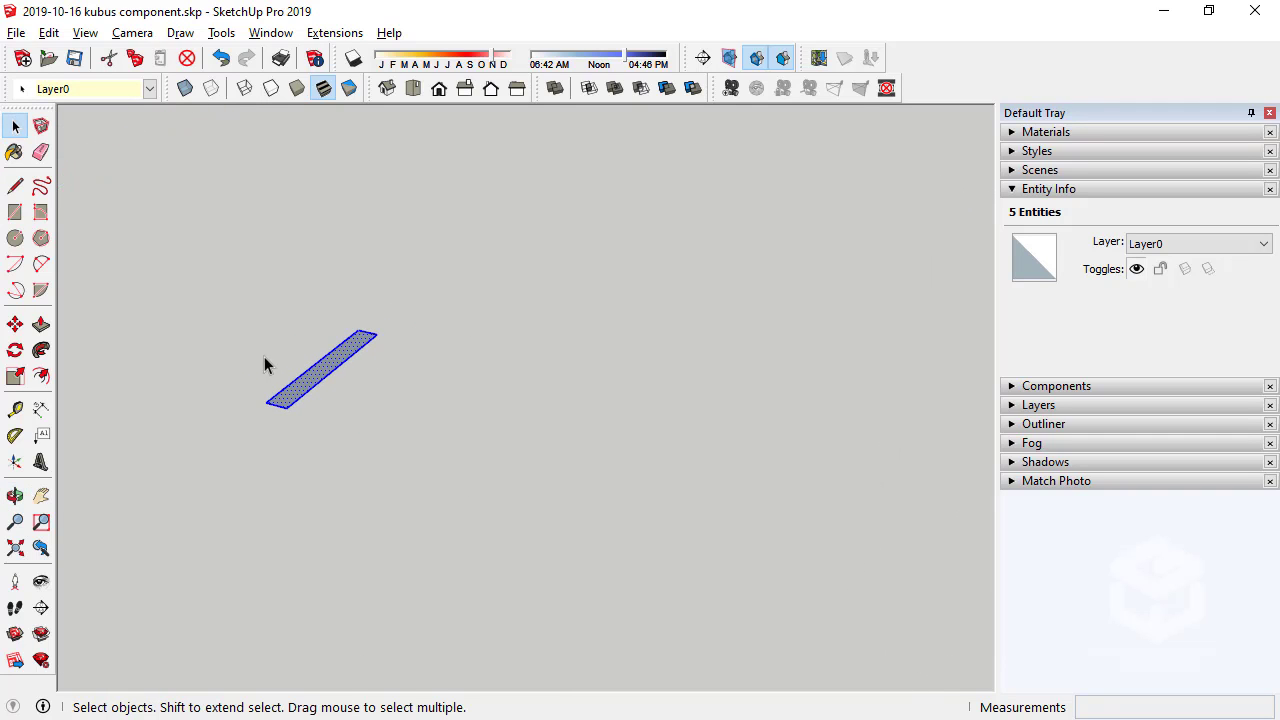
Use Make Component on the selected rectangle to create Component#3
right_click(326, 371)
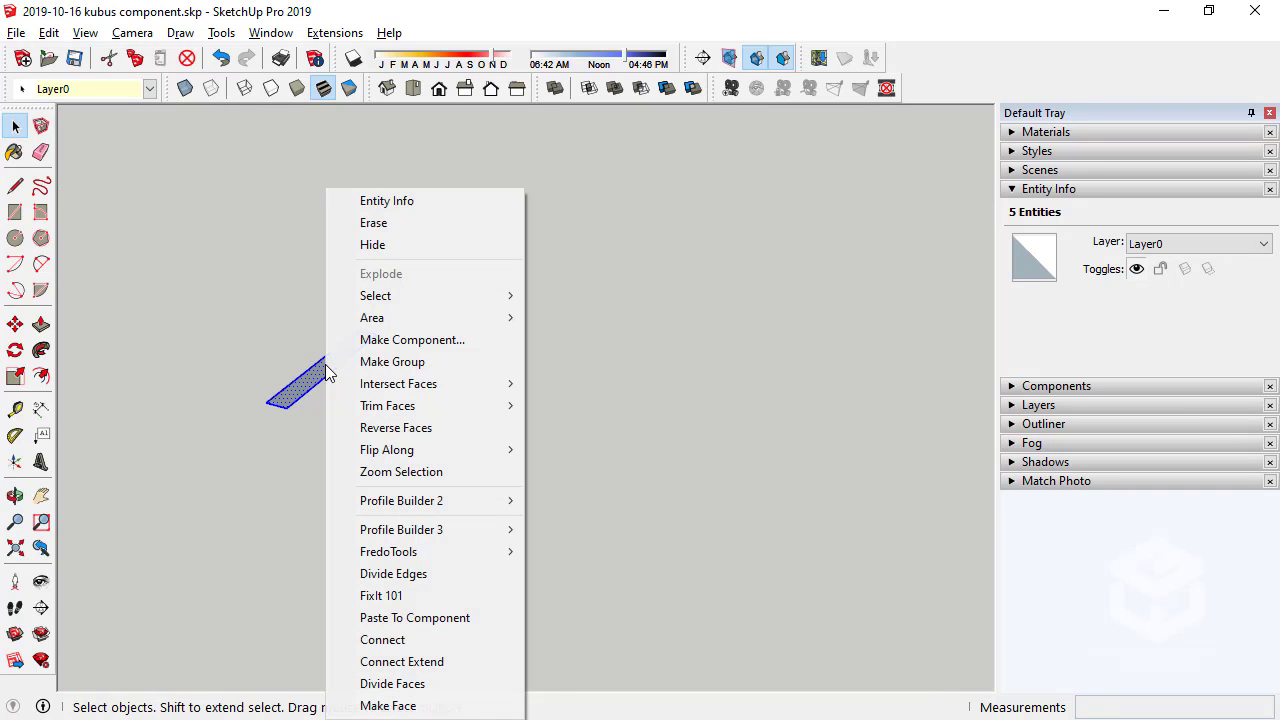
left_click(478, 341)
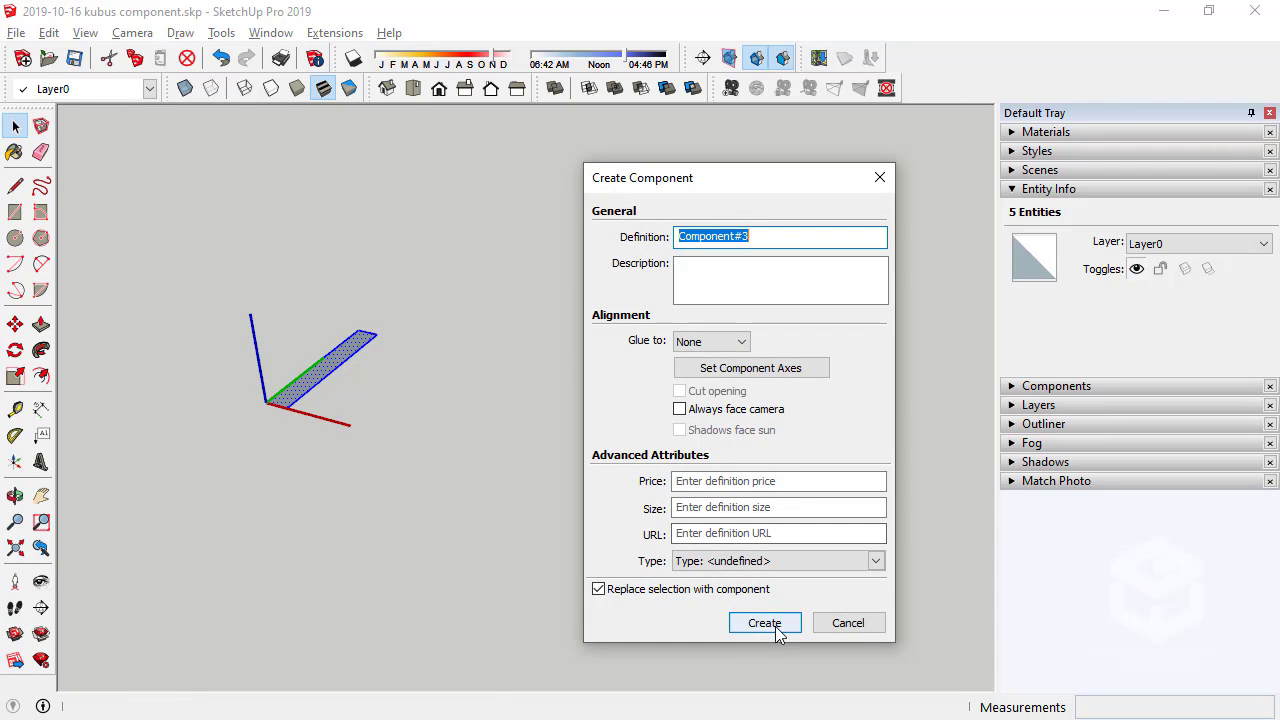
left_click(775, 626)
scroll(262, 402, "down", 2)
scroll(262, 402, "down", 3)
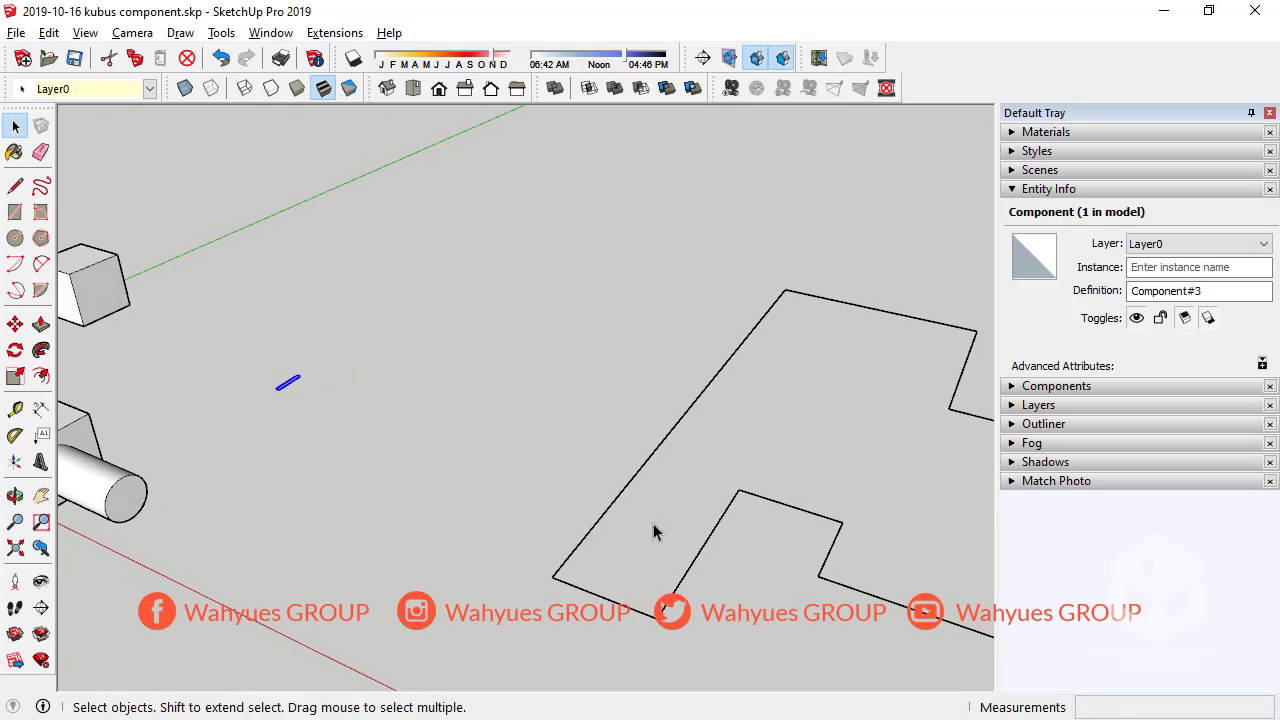
middle_click_drag(651, 529, 366, 434)
scroll(294, 374, "up", 1)
scroll(322, 385, "up", 3)
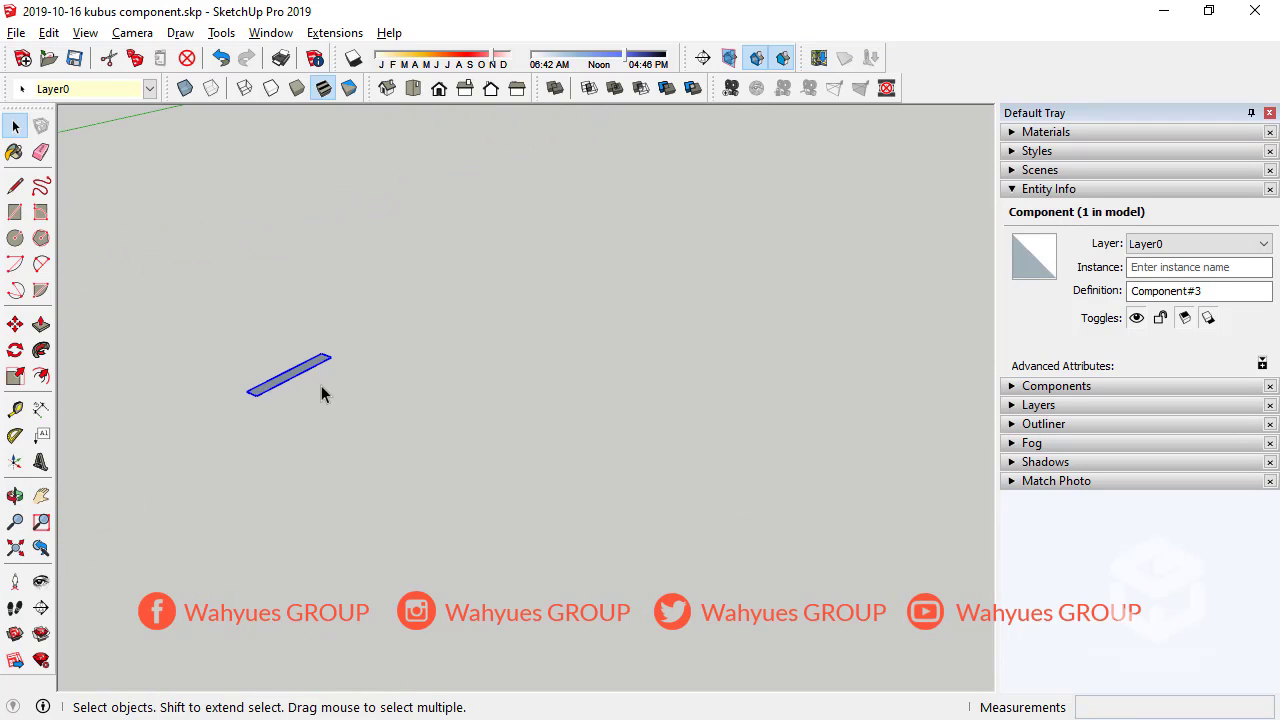
scroll(300, 380, "up", 2)
scroll(281, 378, "up", 2)
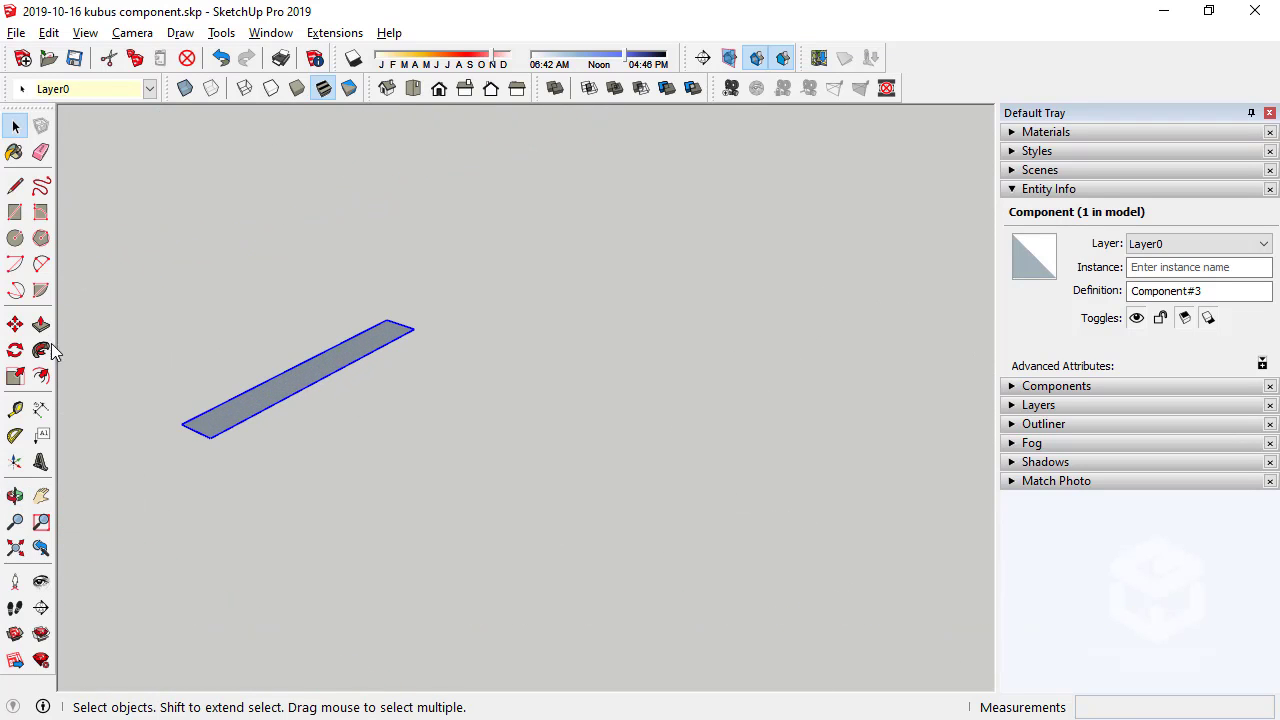
Move the panel component so it sits on an outline corner
left_click(15, 324)
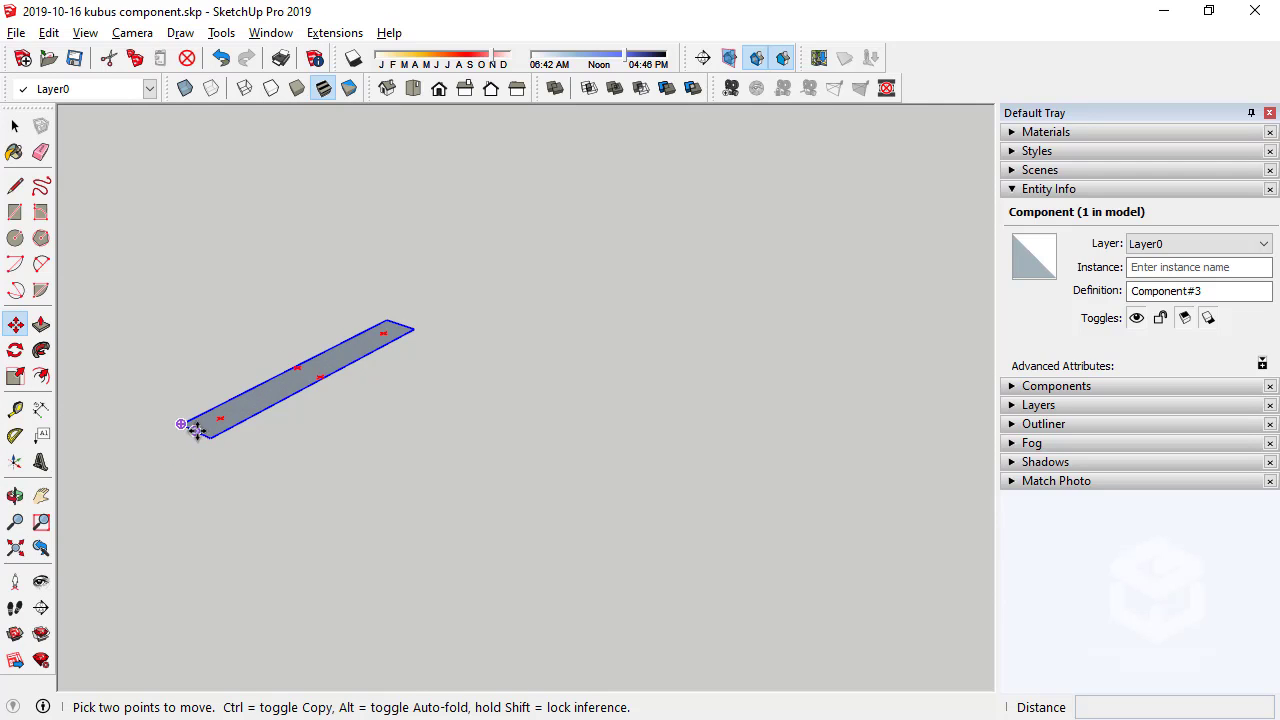
left_click(196, 428)
scroll(151, 266, "down", 3)
scroll(140, 266, "down", 3)
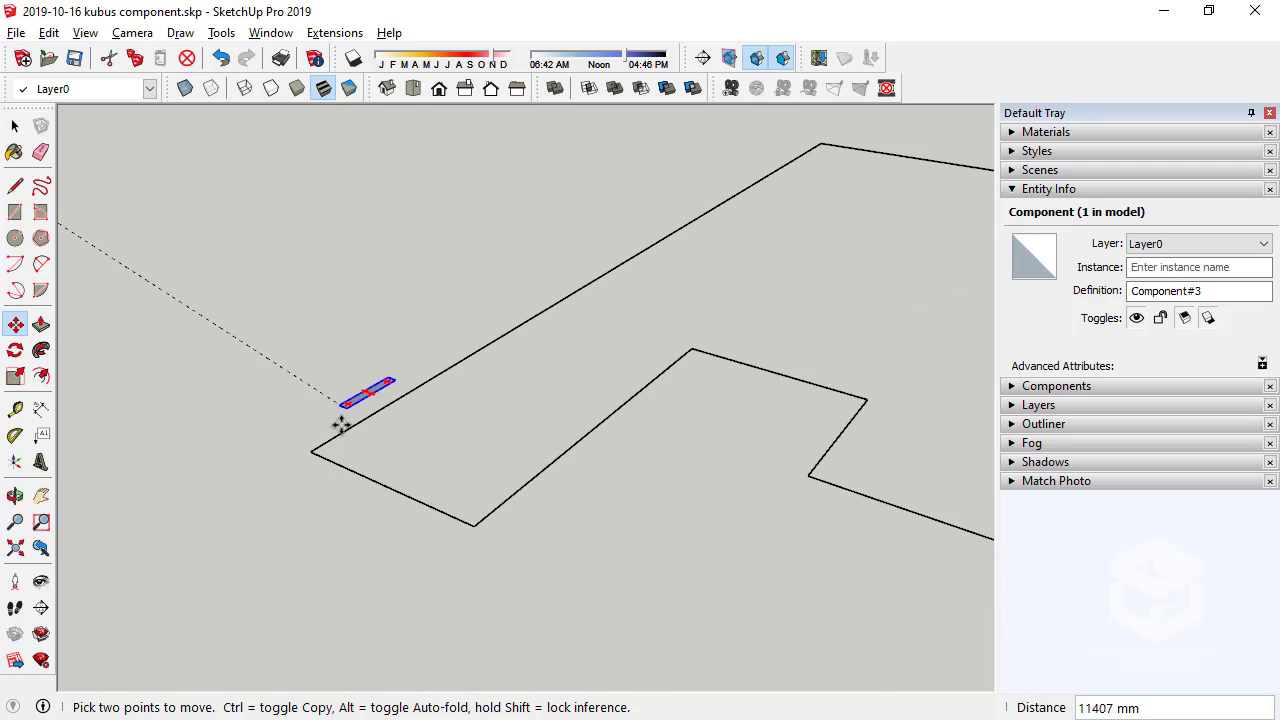
scroll(320, 440, "up", 2)
scroll(295, 460, "up", 2)
left_click(288, 465)
scroll(200, 500, "down", 1)
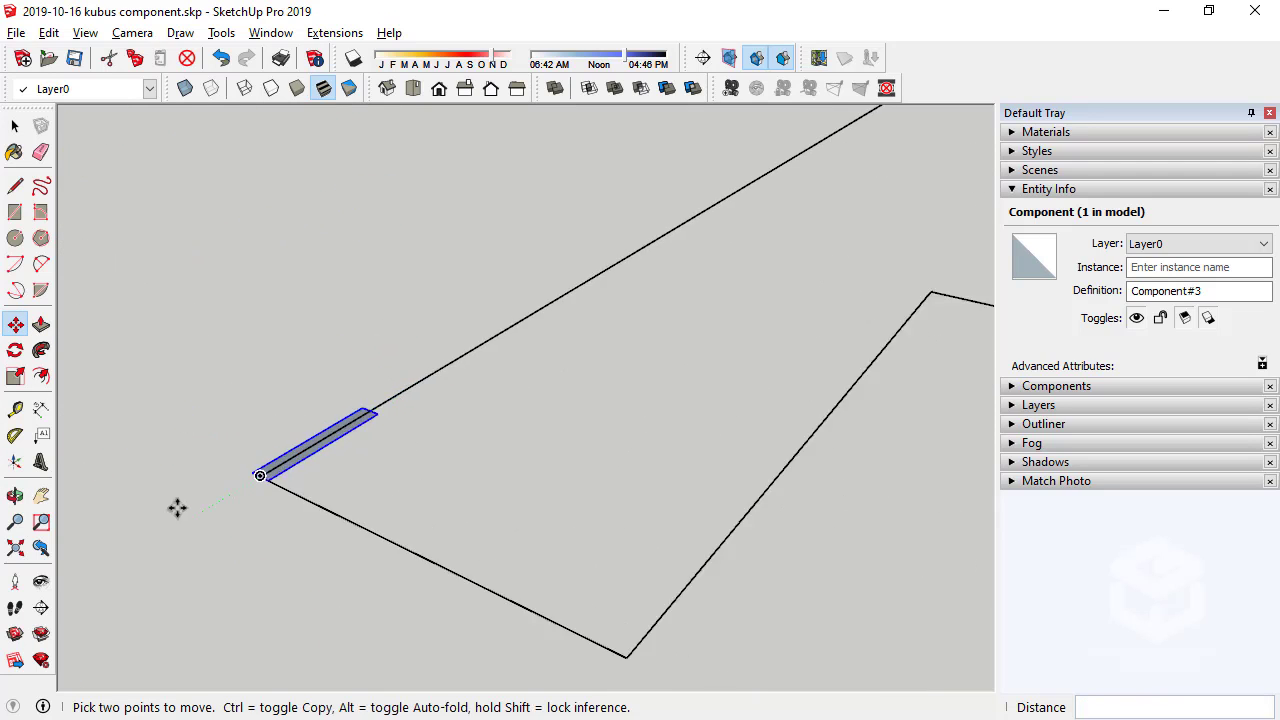
scroll(177, 508, "down", 2)
scroll(211, 503, "up", 2)
scroll(213, 495, "up", 3)
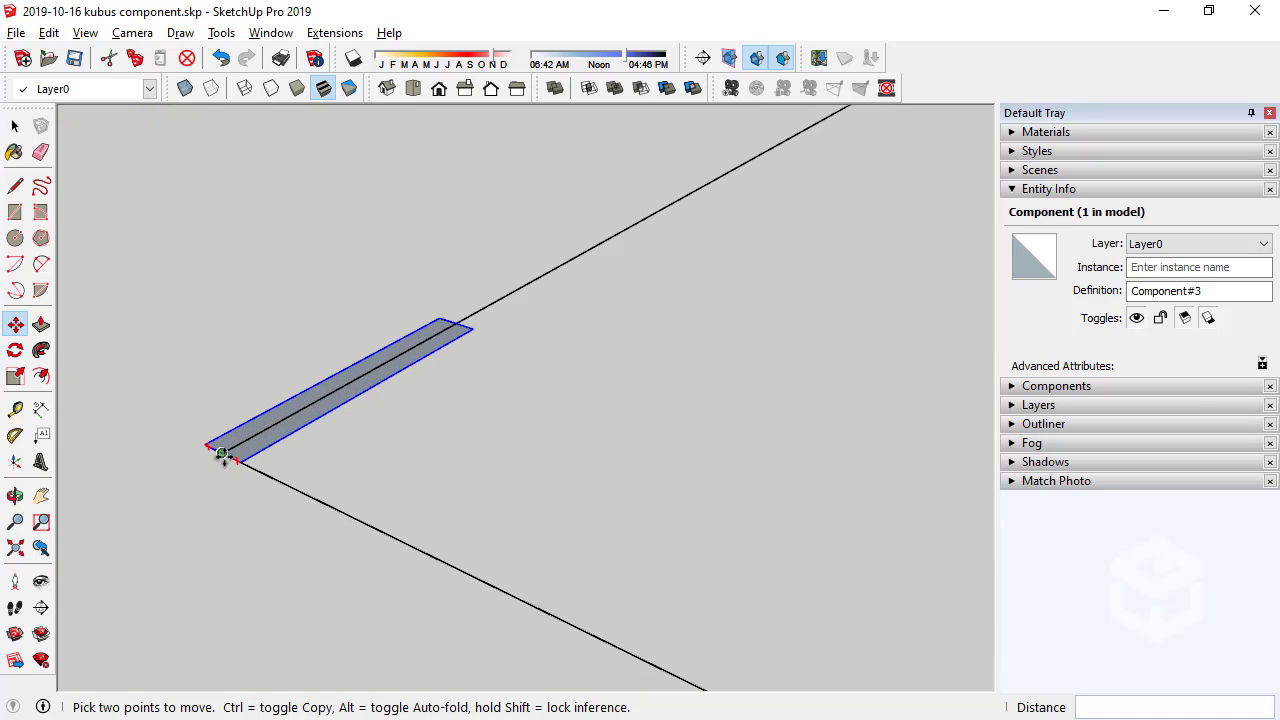
Ctrl-copy the panel to the next outline corner
key("ctrl")
left_click(222, 453)
scroll(250, 400, "down", 3)
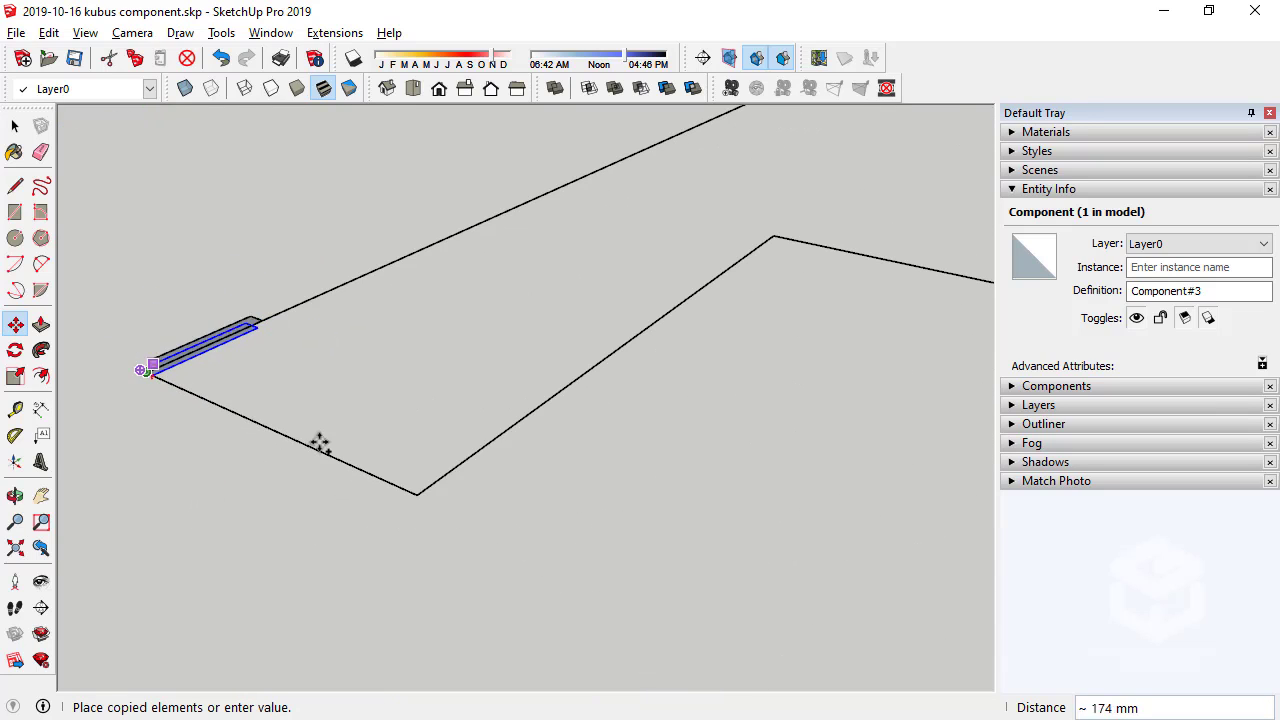
left_click(414, 492)
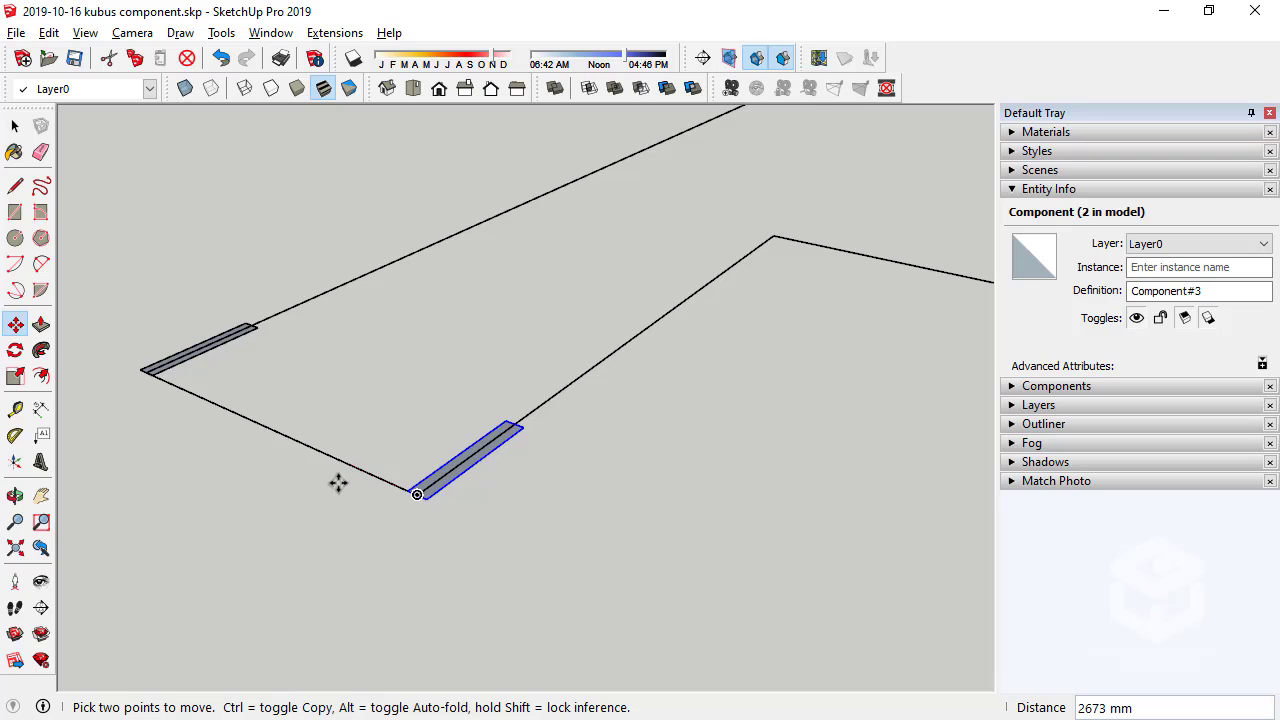
middle_click_drag(338, 478, 298, 520)
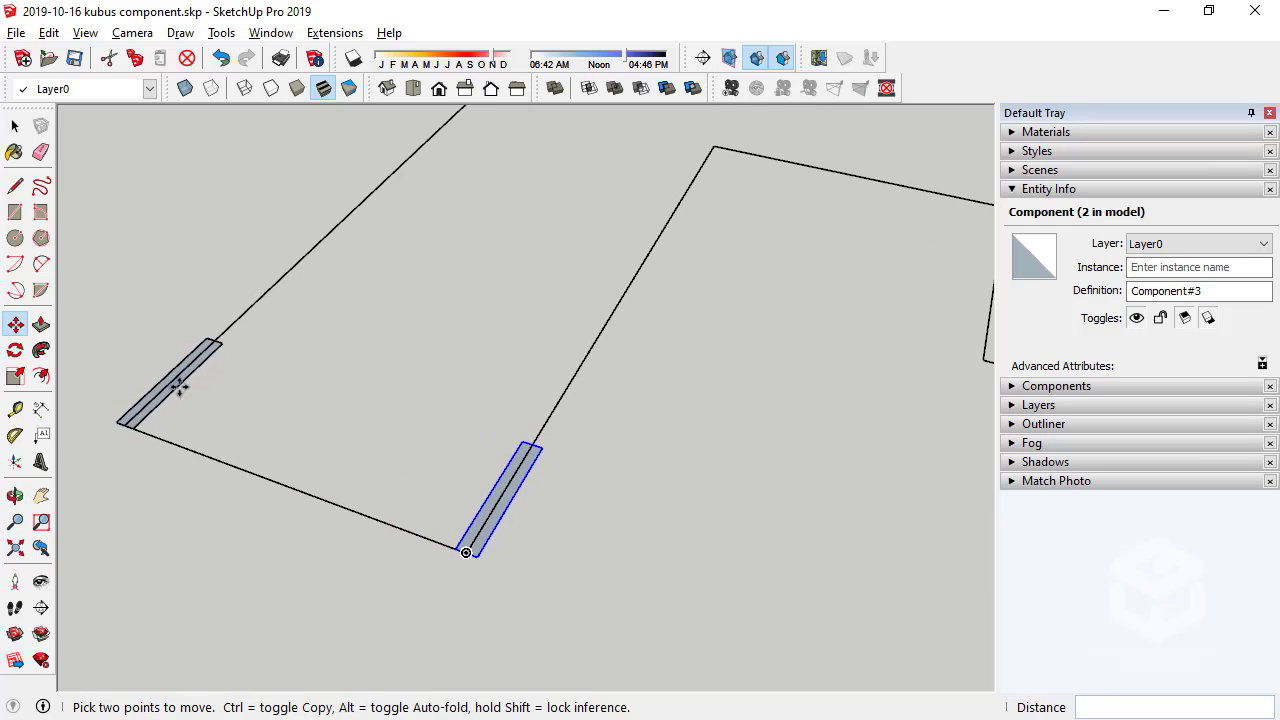
Rotate-copy the panel 90° at that corner so it lies along the bottom edge
left_click(15, 350)
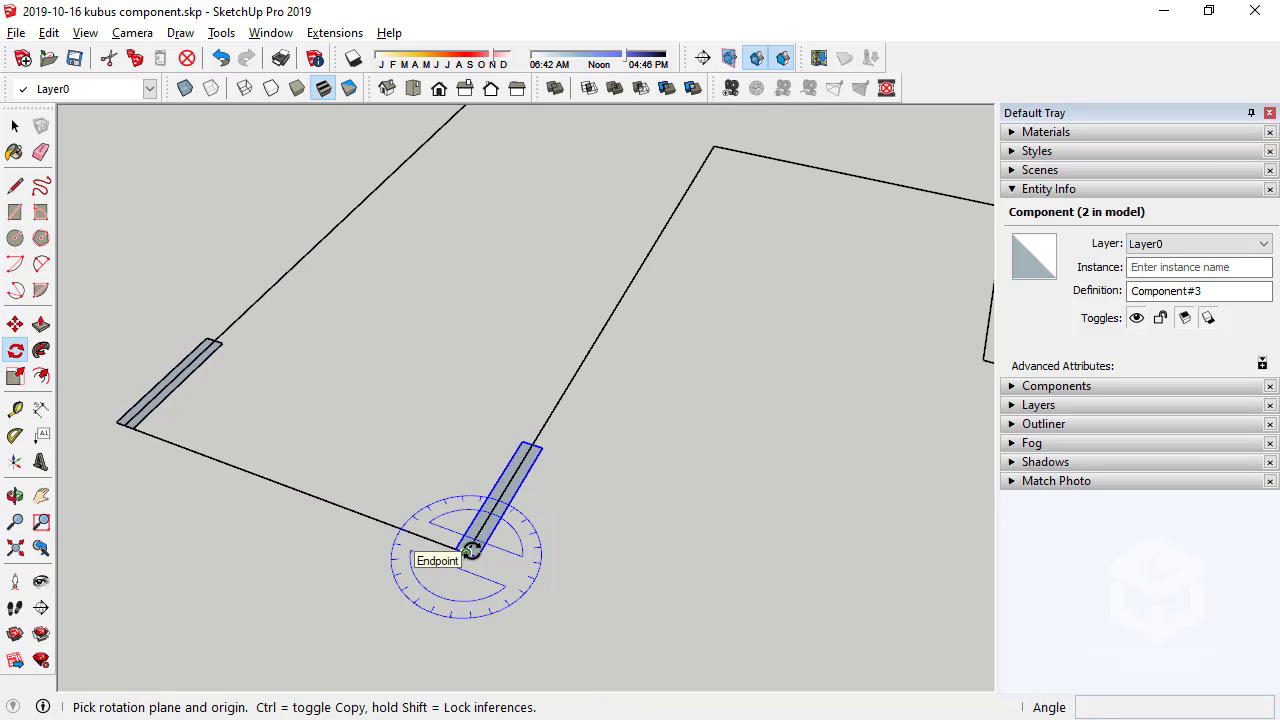
left_click(470, 550)
left_click(566, 570)
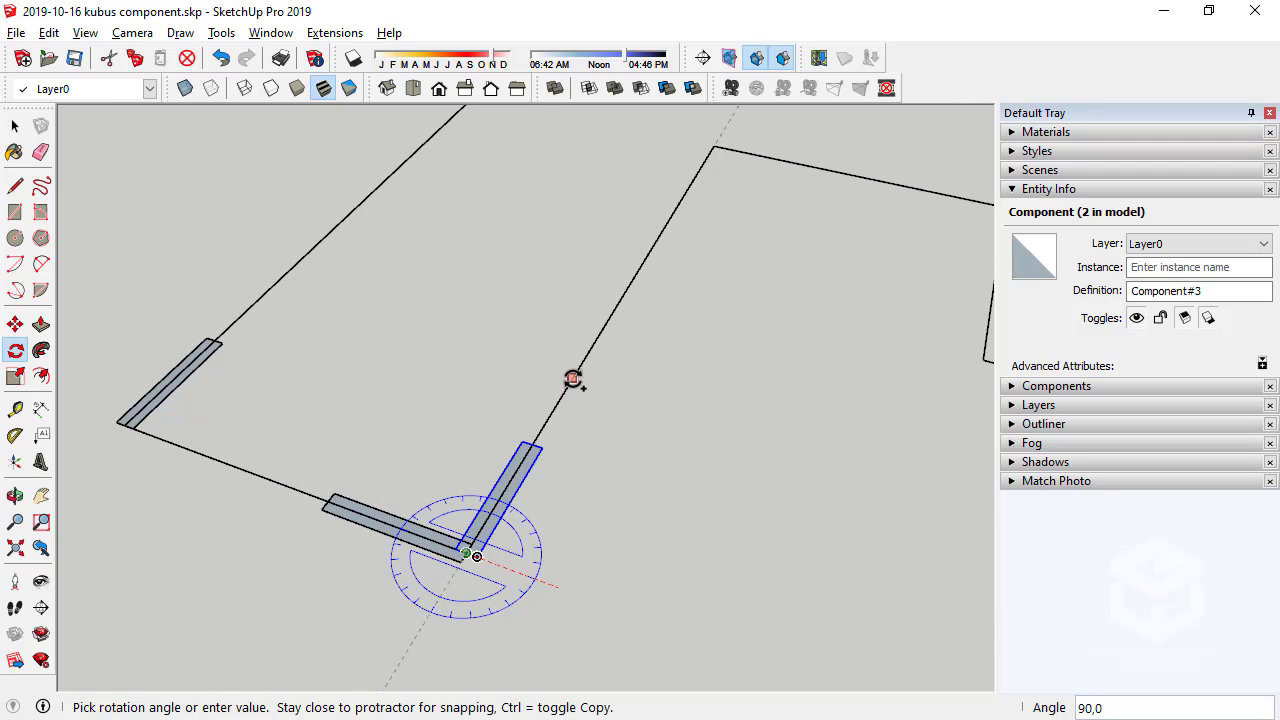
left_click(572, 378)
left_click(15, 125)
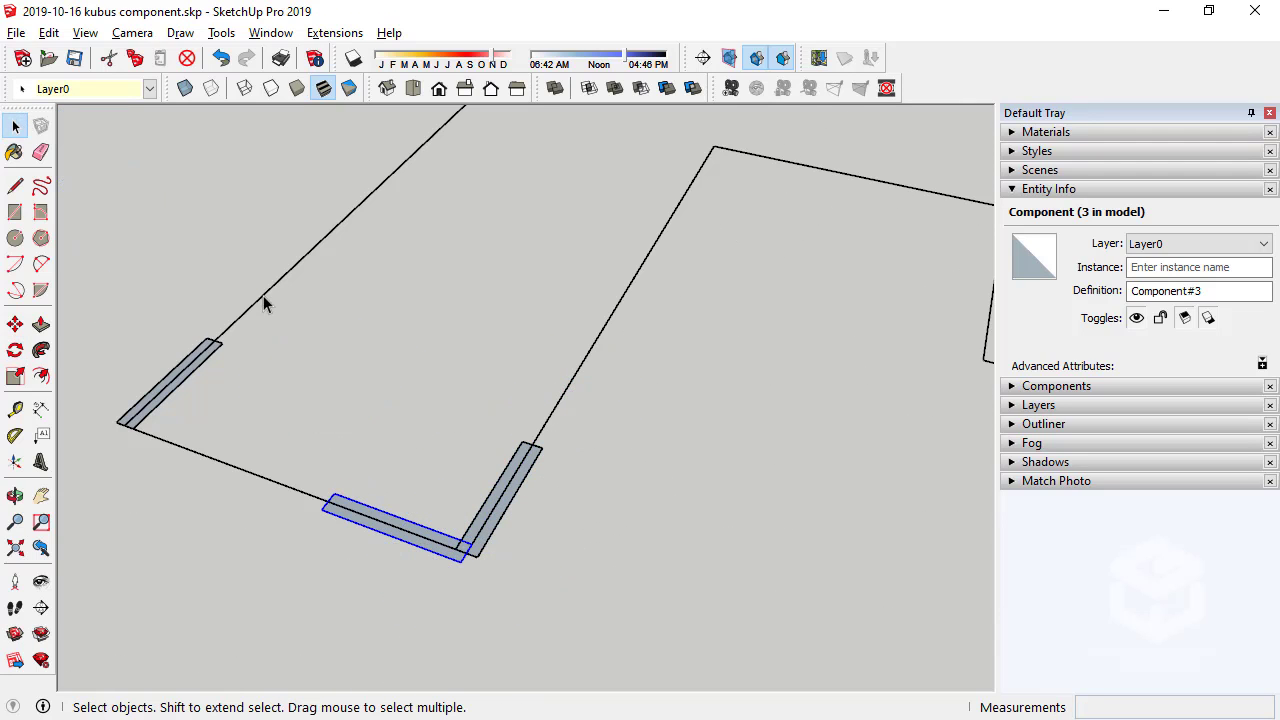
left_click(264, 297)
Select the bottom-edge panel and Ctrl-move a copy to the far corner
middle_click_drag(257, 457, 294, 471)
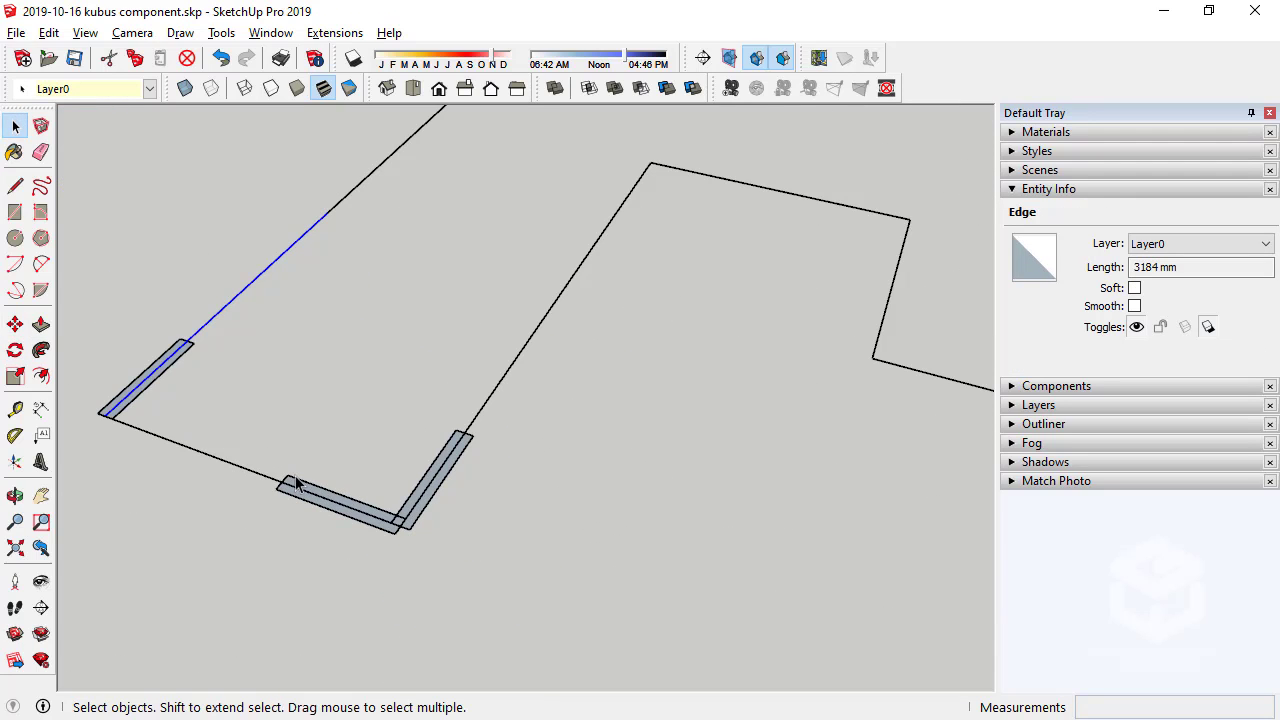
left_click(296, 483)
scroll(290, 480, "up", 3)
key("m")
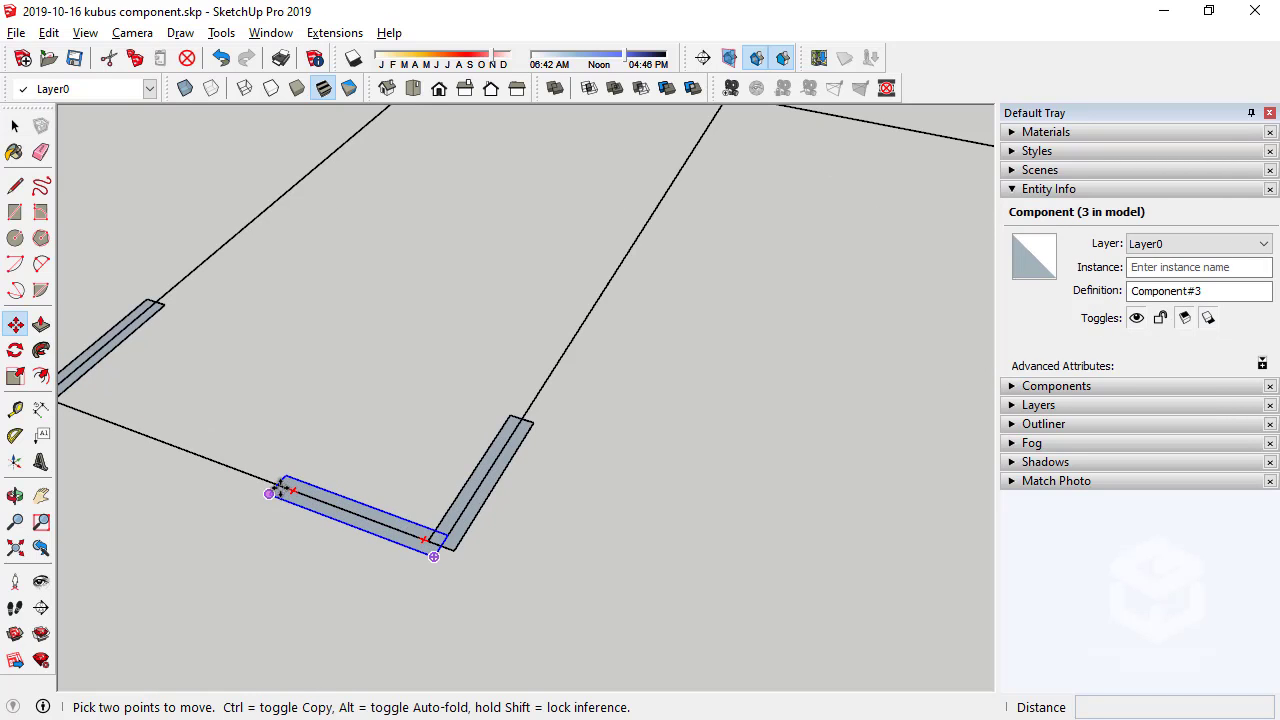
scroll(282, 477, "up", 2)
scroll(278, 479, "up", 2)
left_click(276, 480)
key("ctrl")
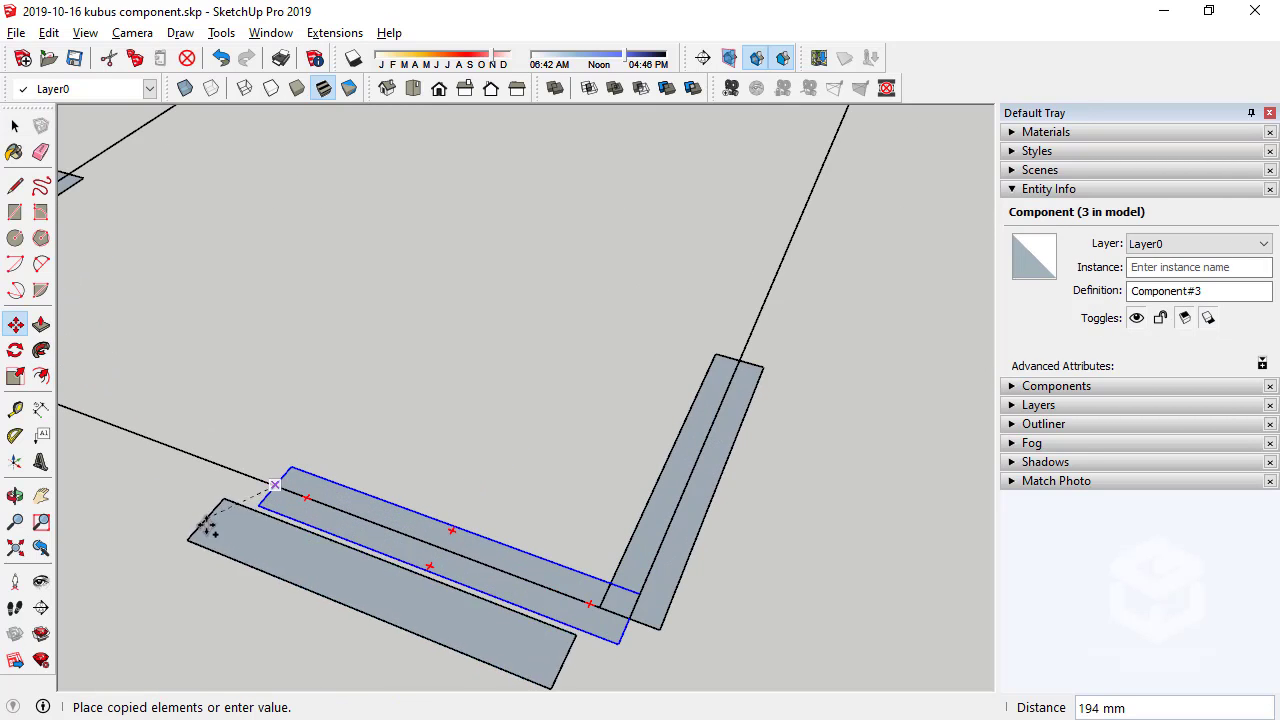
scroll(216, 518, "down", 5)
scroll(571, 200, "up", 3)
scroll(557, 251, "up", 1)
left_click(555, 250)
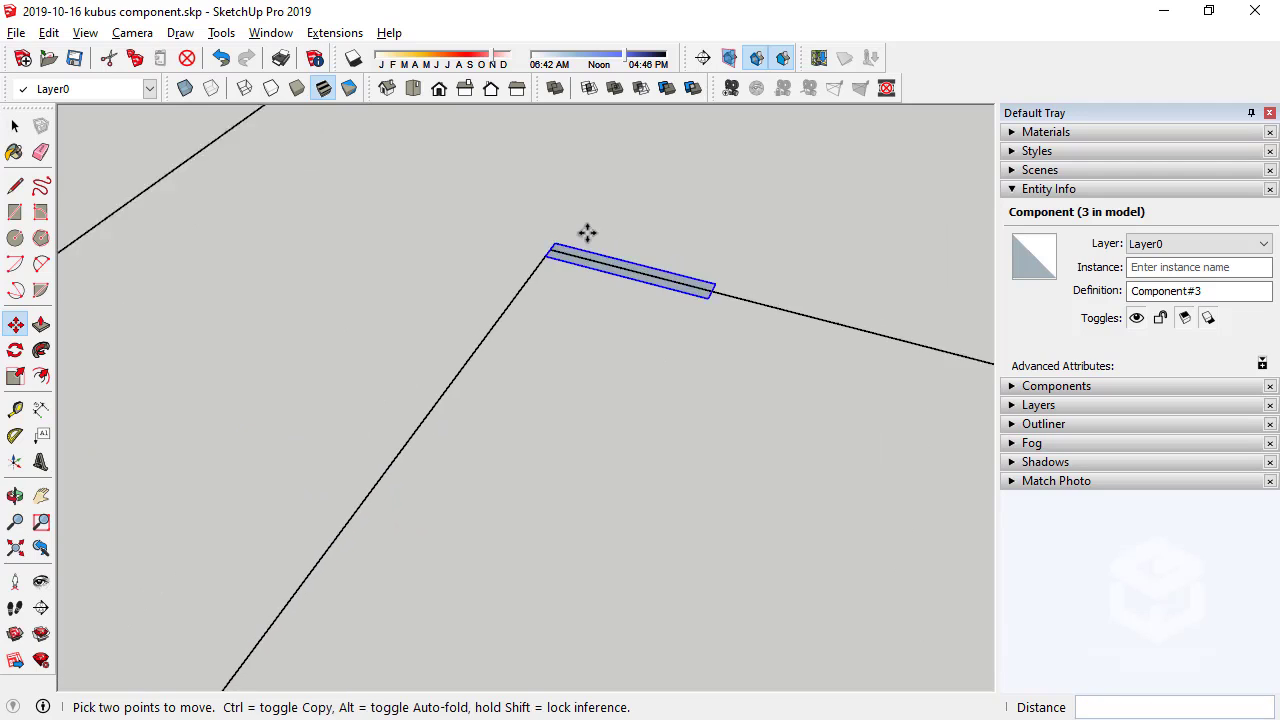
scroll(586, 229, "up", 3)
Copy the panel to another outline corner, then to the inner corner
left_click(525, 260)
key("ctrl")
scroll(300, 208, "down", 3)
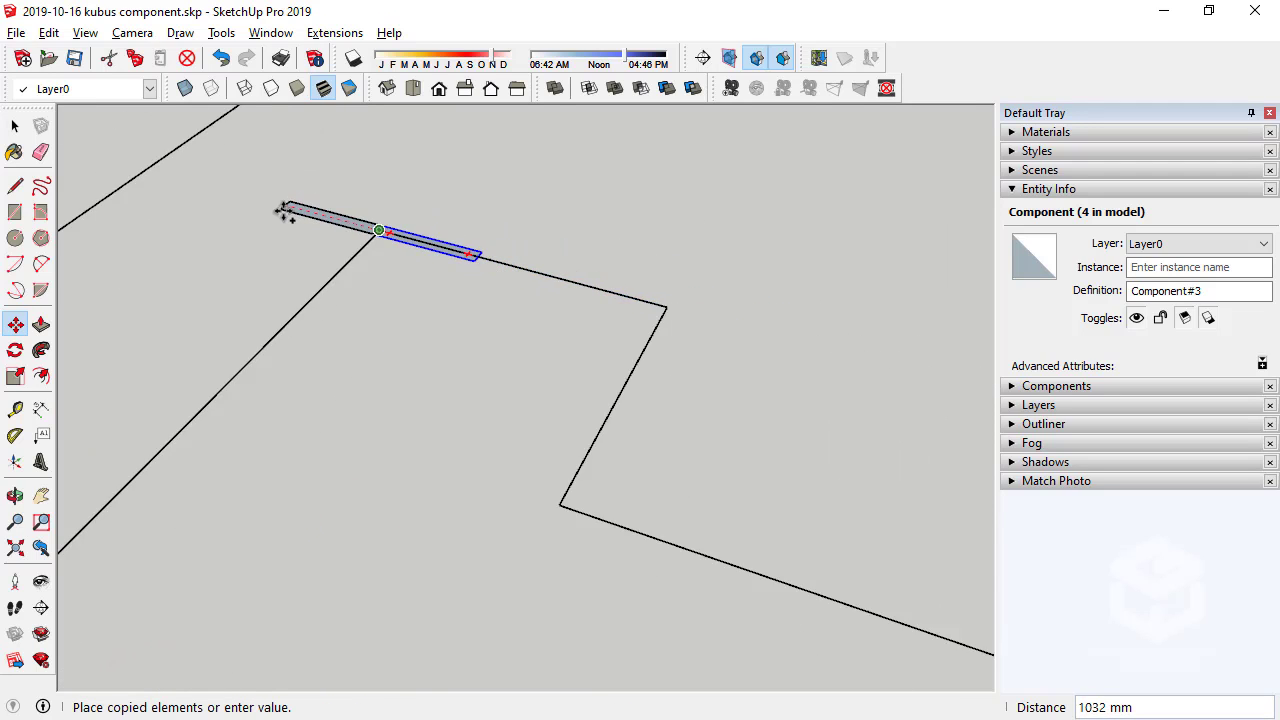
scroll(400, 300, "down", 2)
left_click(422, 402)
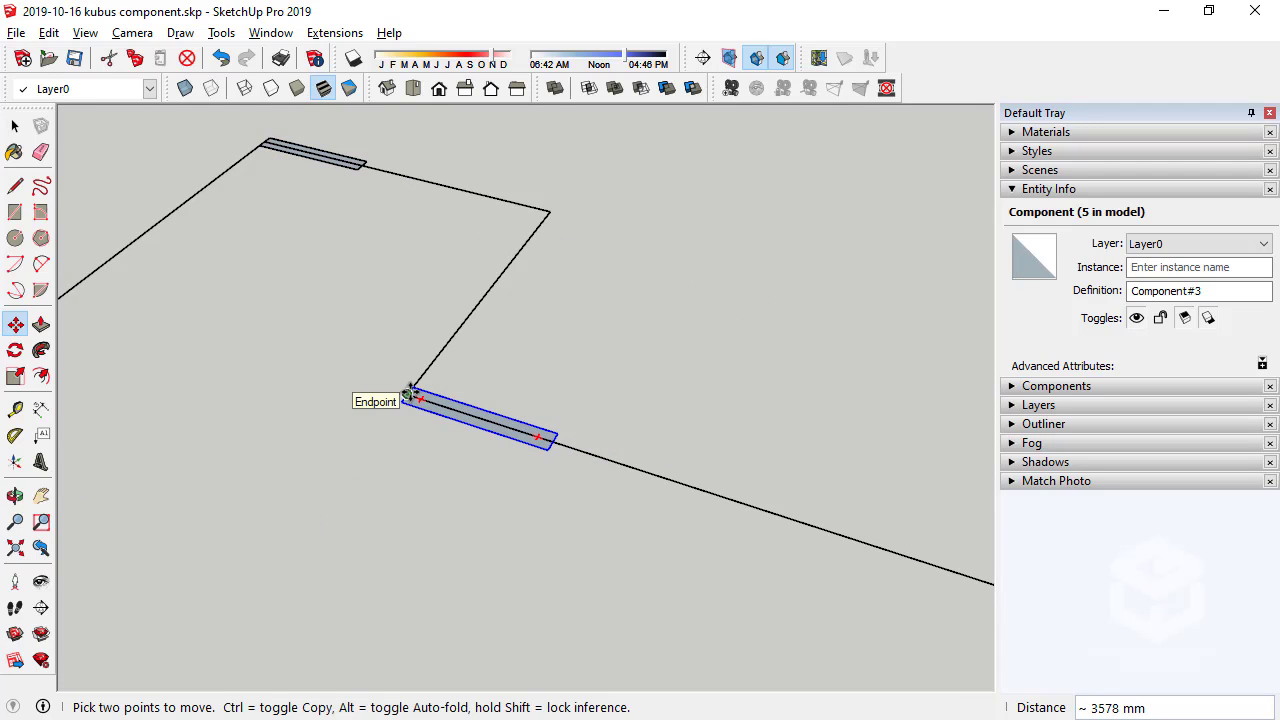
left_click(410, 392)
key("ctrl")
scroll(330, 405, "down", 1)
scroll(268, 414, "down", 2)
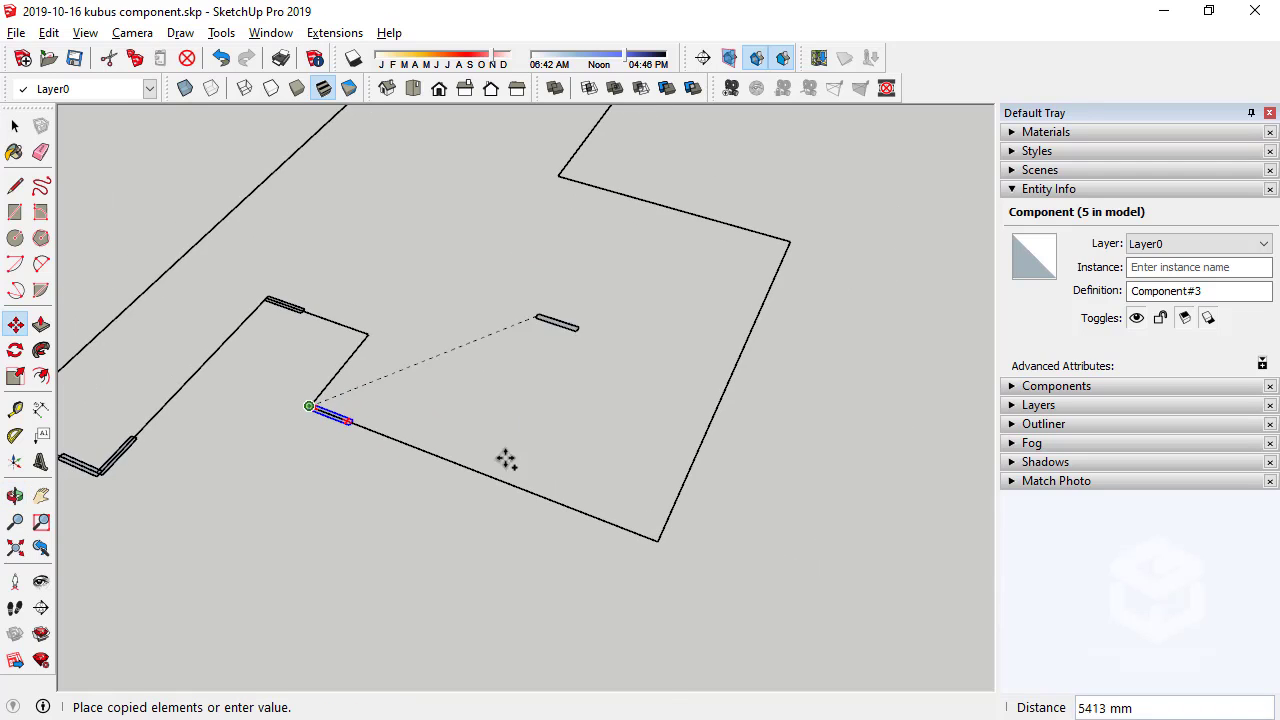
scroll(520, 350, "down", 2)
scroll(540, 300, "up", 3)
scroll(530, 350, "up", 2)
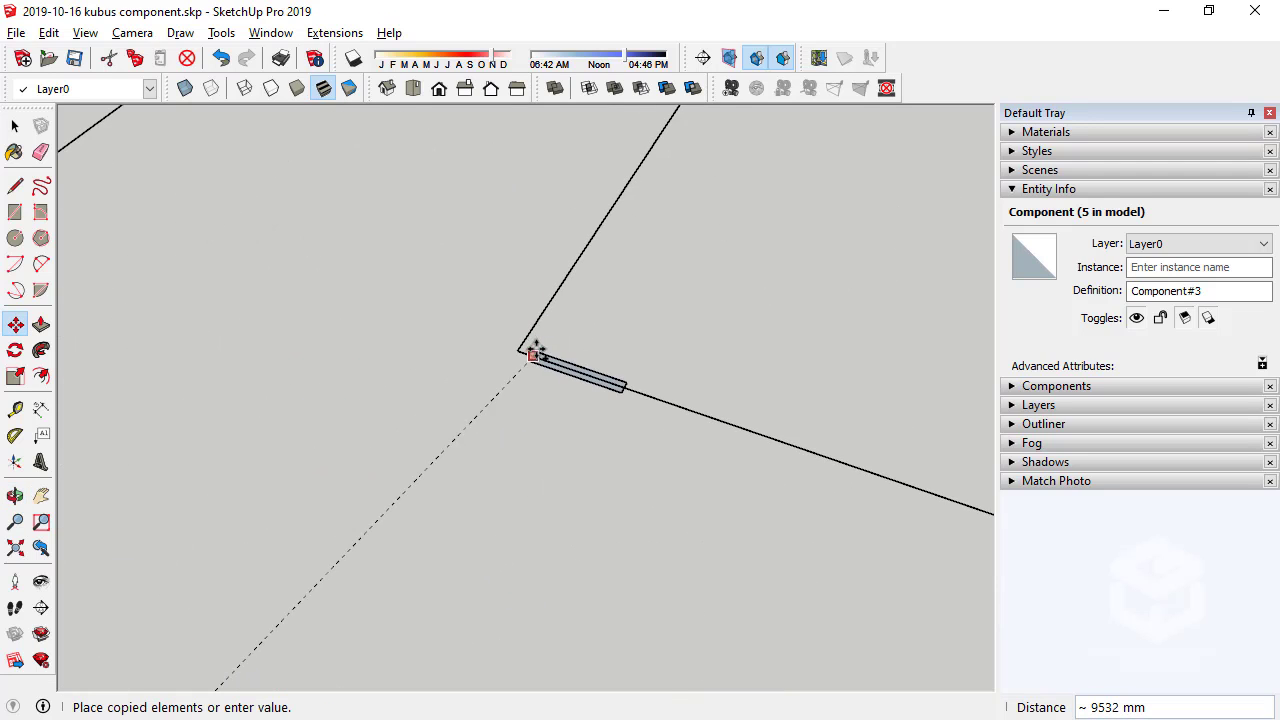
scroll(520, 355, "up", 2)
left_click(505, 354)
Place the last panel copy at the remaining outline corner
left_click(505, 354)
scroll(594, 503, "down", 2)
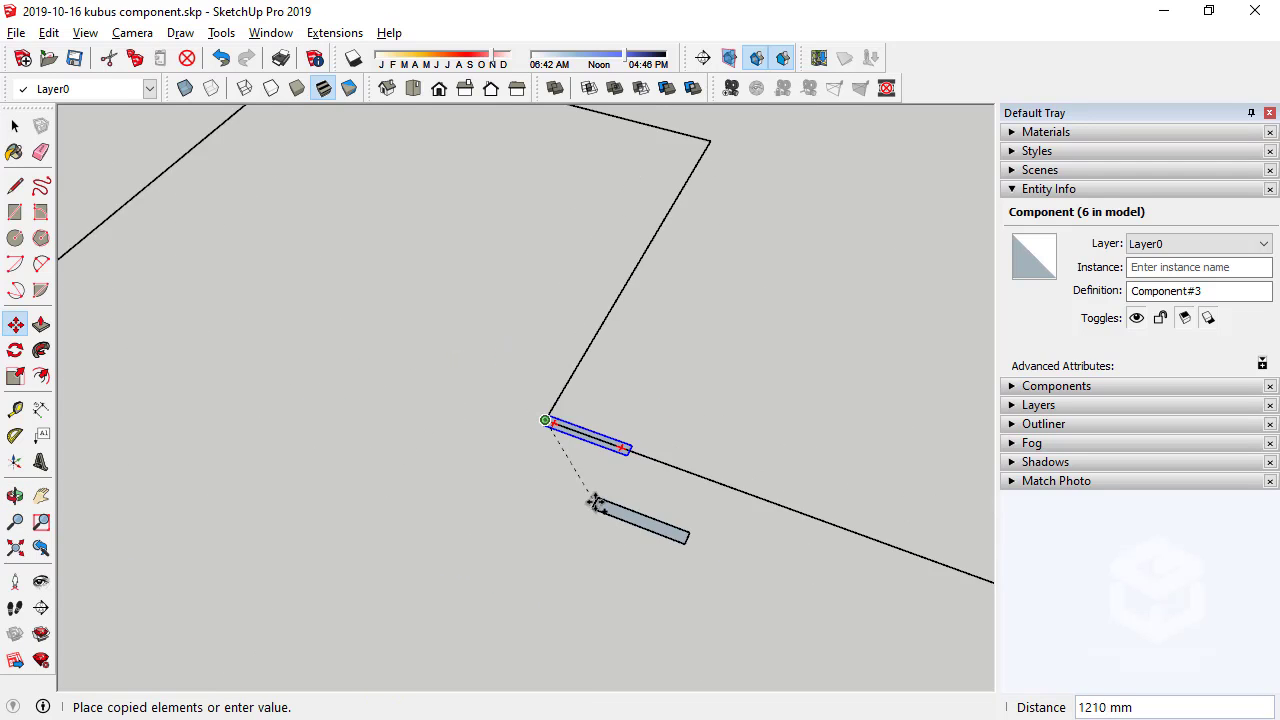
scroll(500, 300, "down", 2)
scroll(450, 270, "up", 2)
scroll(430, 255, "up", 2)
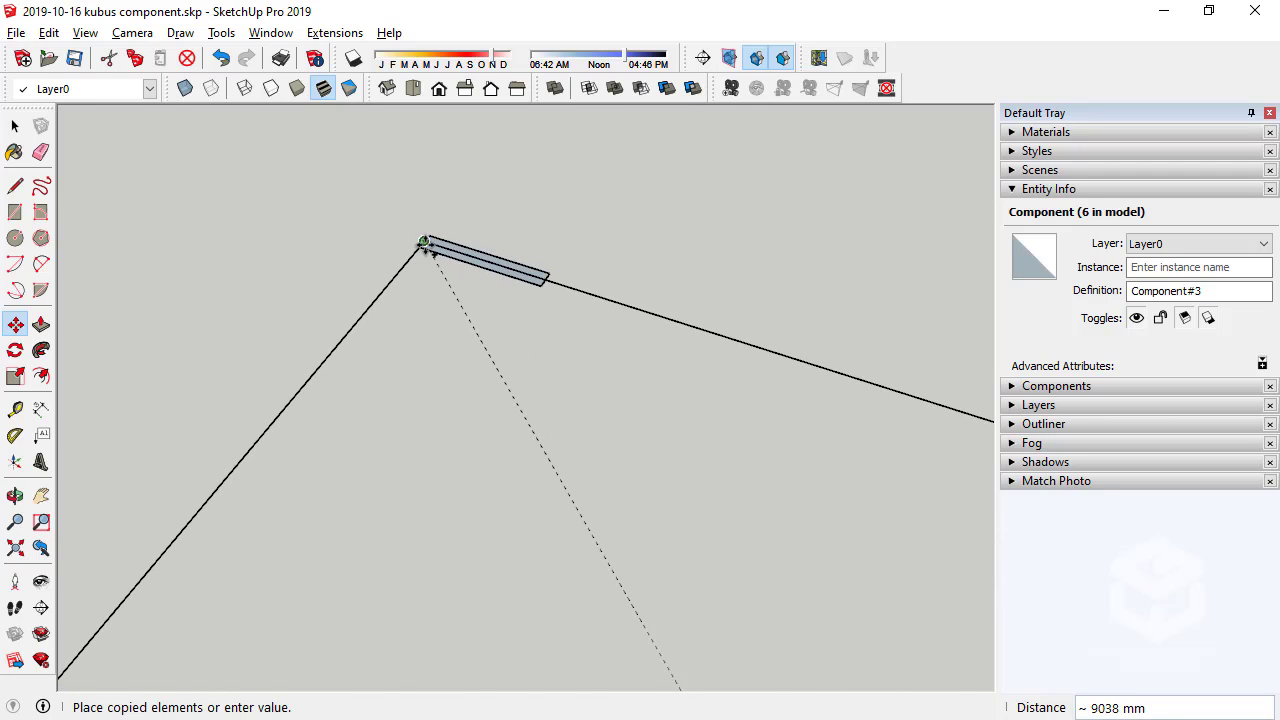
left_click(427, 251)
scroll(554, 209, "down", 3)
scroll(374, 369, "down", 3)
scroll(140, 435, "down", 1)
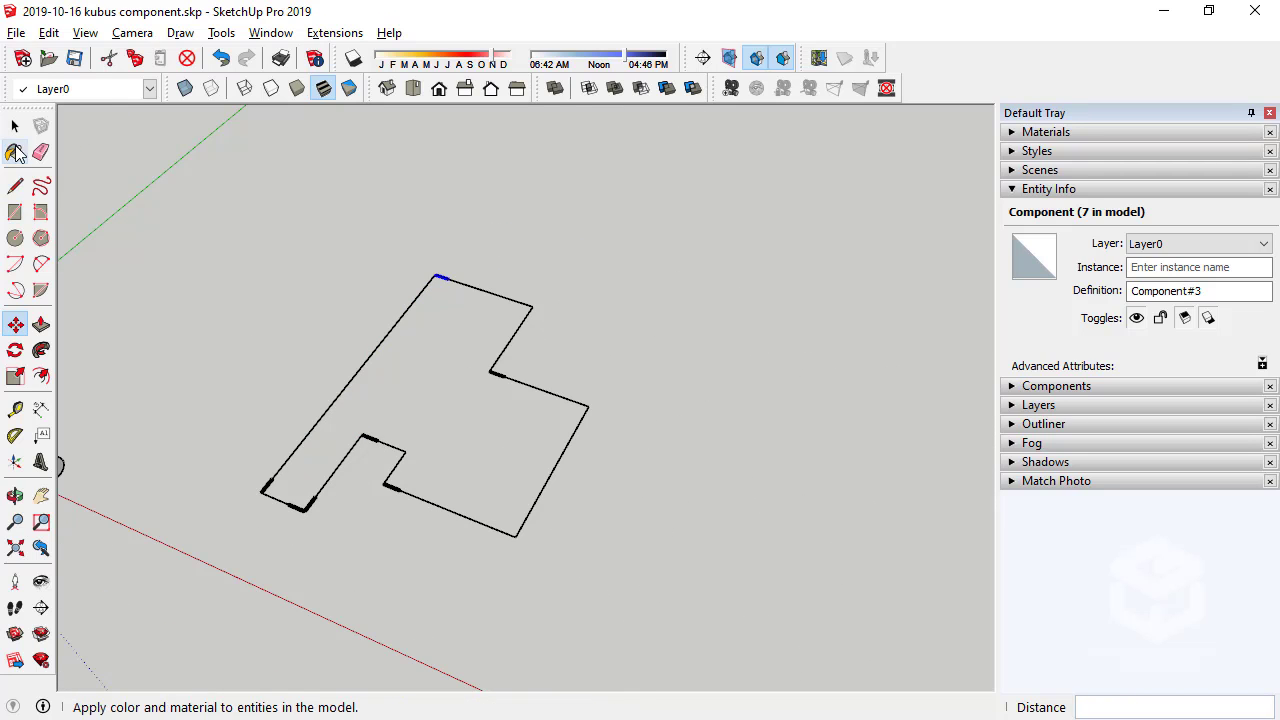
left_click(15, 125)
scroll(243, 477, "up", 3)
scroll(357, 548, "up", 3)
scroll(355, 530, "up", 2)
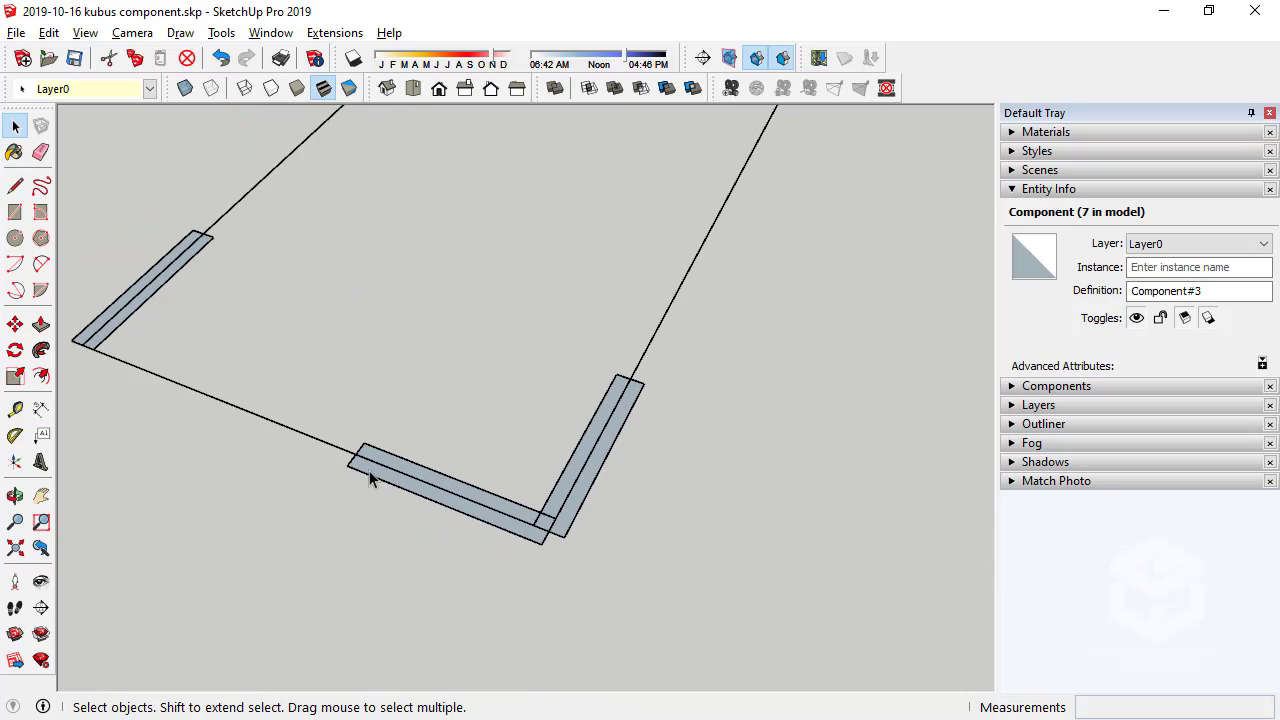
Scale the bottom panel lengthwise so it reaches the left corner of the outline
left_click(15, 375)
left_click_drag(354, 452, 82, 349)
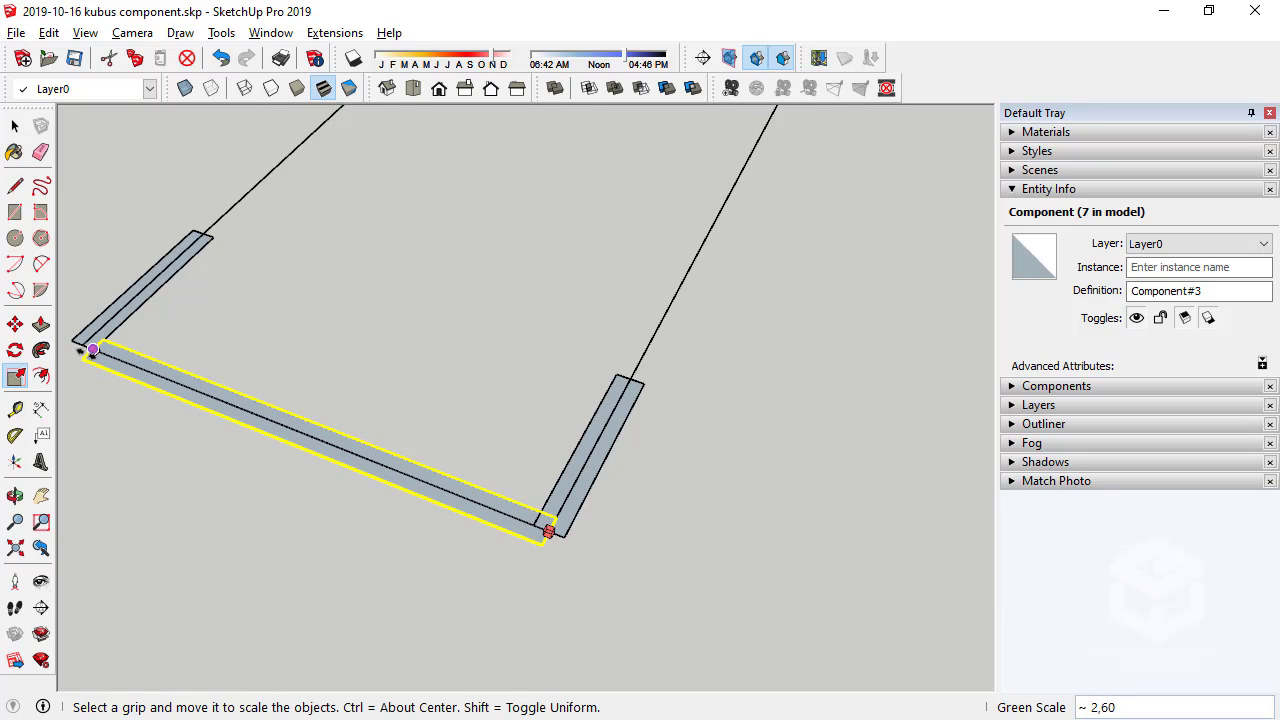
left_click(92, 350)
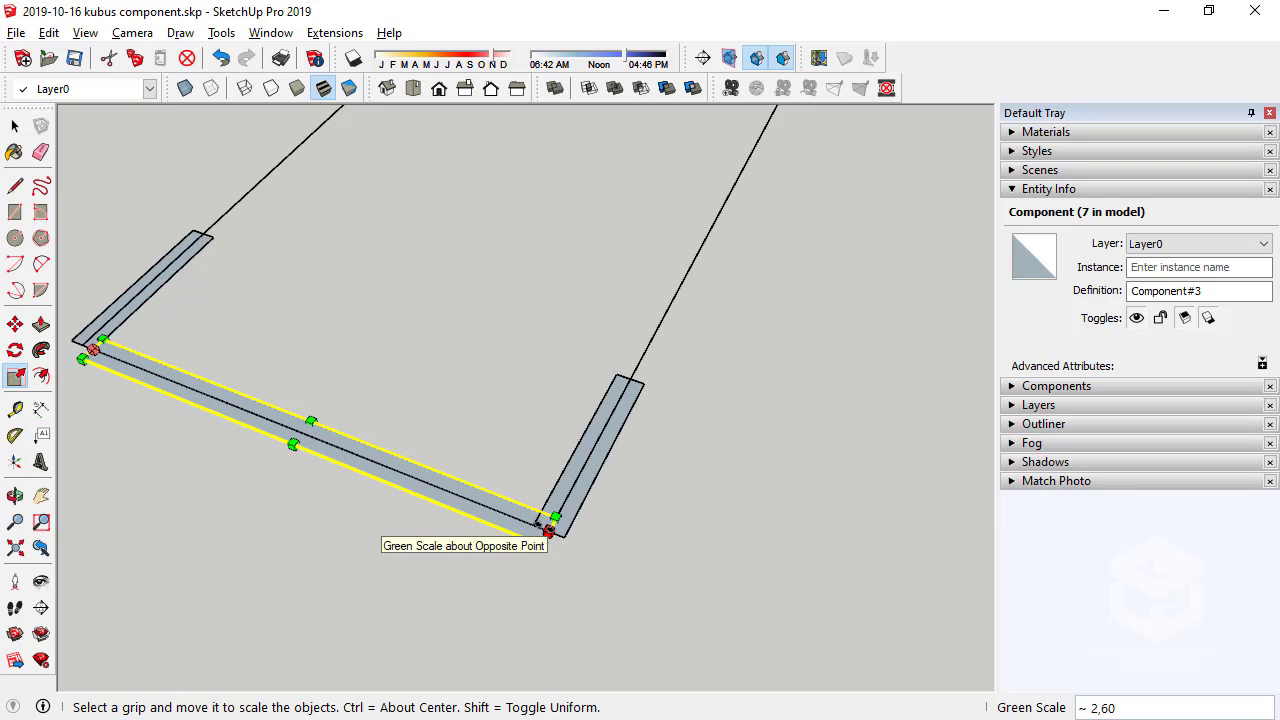
left_click(536, 530)
Select the upper-left panel and stretch it along its wall line
left_click(15, 125)
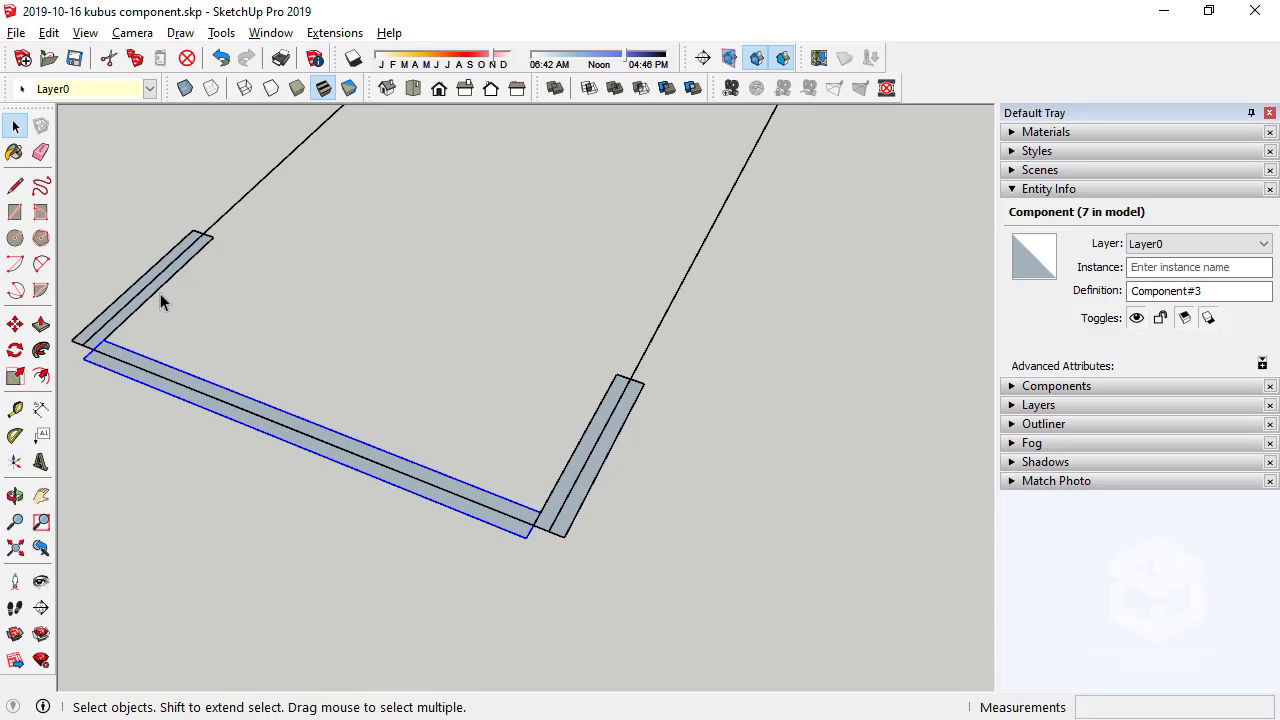
left_click(156, 289)
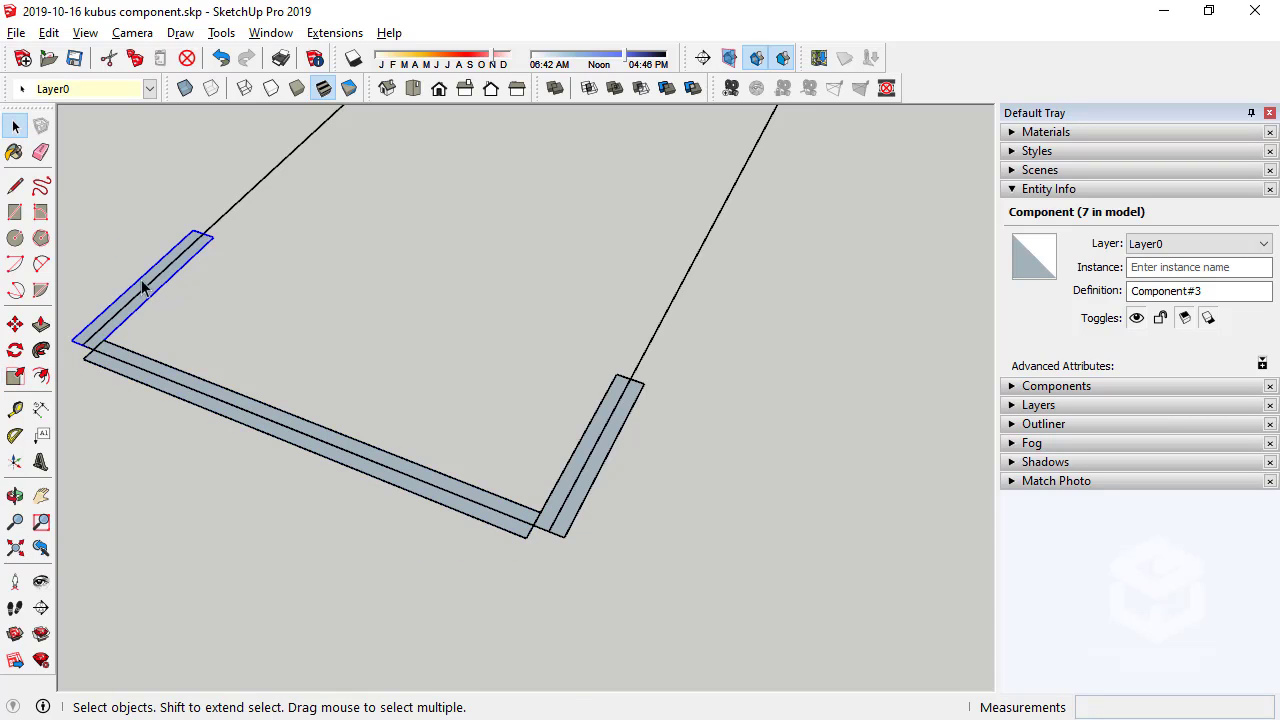
left_click(15, 375)
scroll(75, 347, "up", 2)
scroll(86, 340, "up", 2)
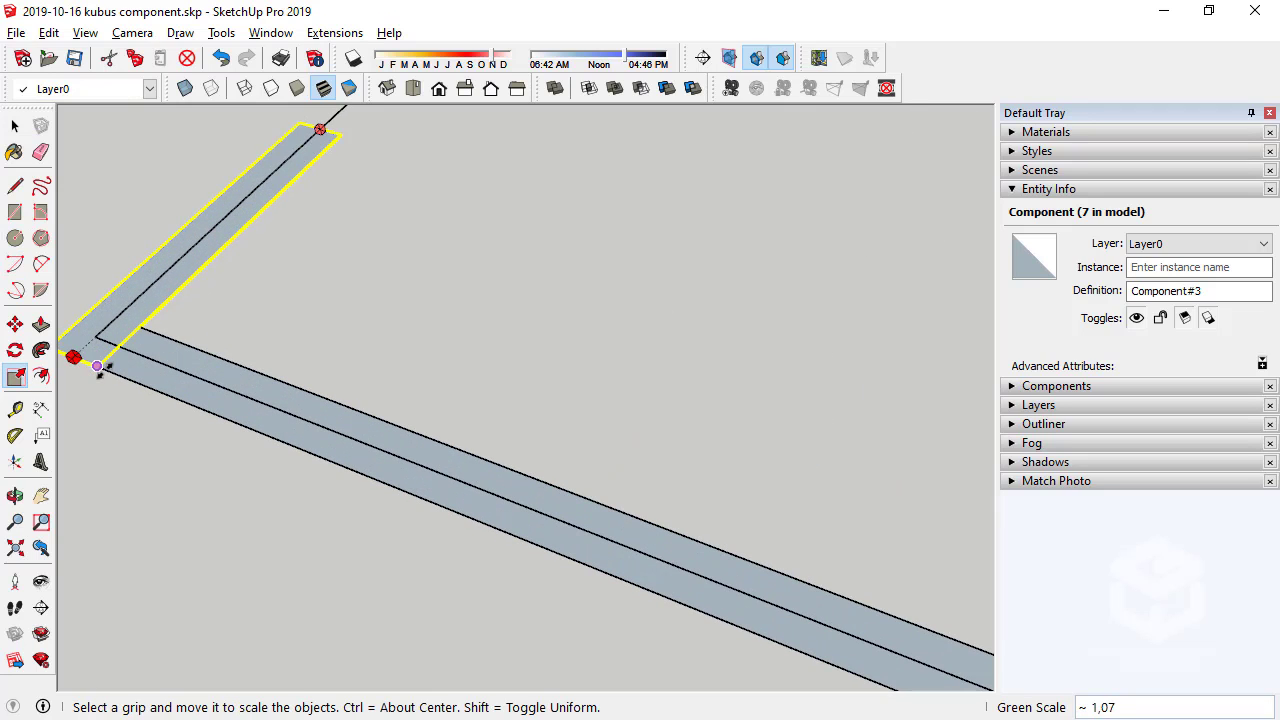
scroll(97, 367, "down", 3)
scroll(86, 343, "down", 3)
left_click(211, 391)
scroll(300, 391, "up", 4)
scroll(295, 428, "up", 2)
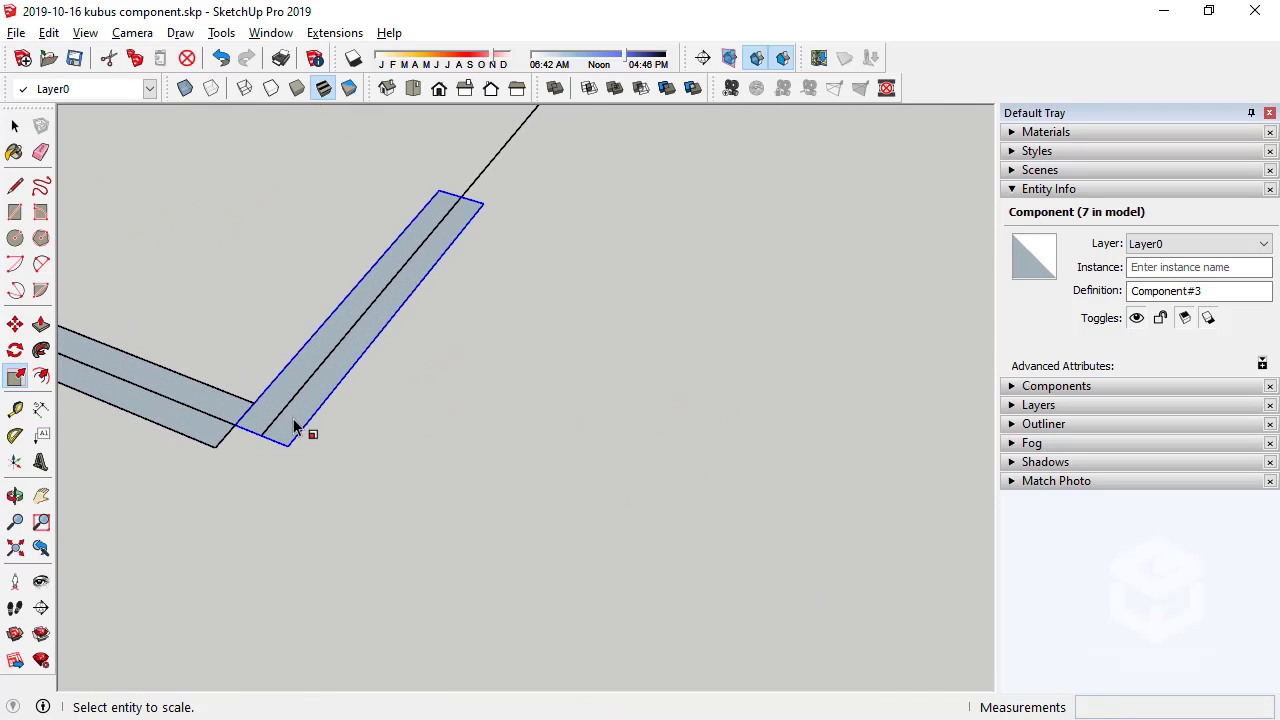
Stretch the next panel from its corner along the wall line to the far corner
left_click(312, 430)
left_click_drag(264, 436, 215, 447)
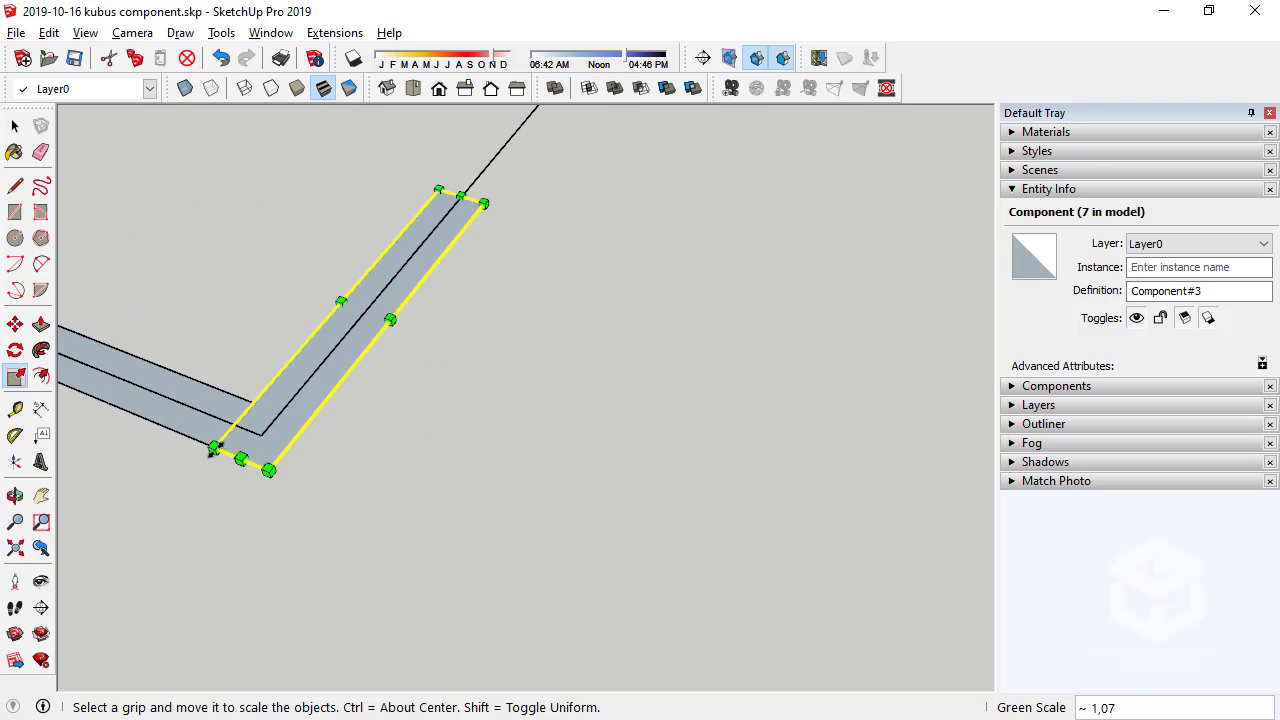
scroll(213, 449, "down", 3)
scroll(237, 490, "down", 1)
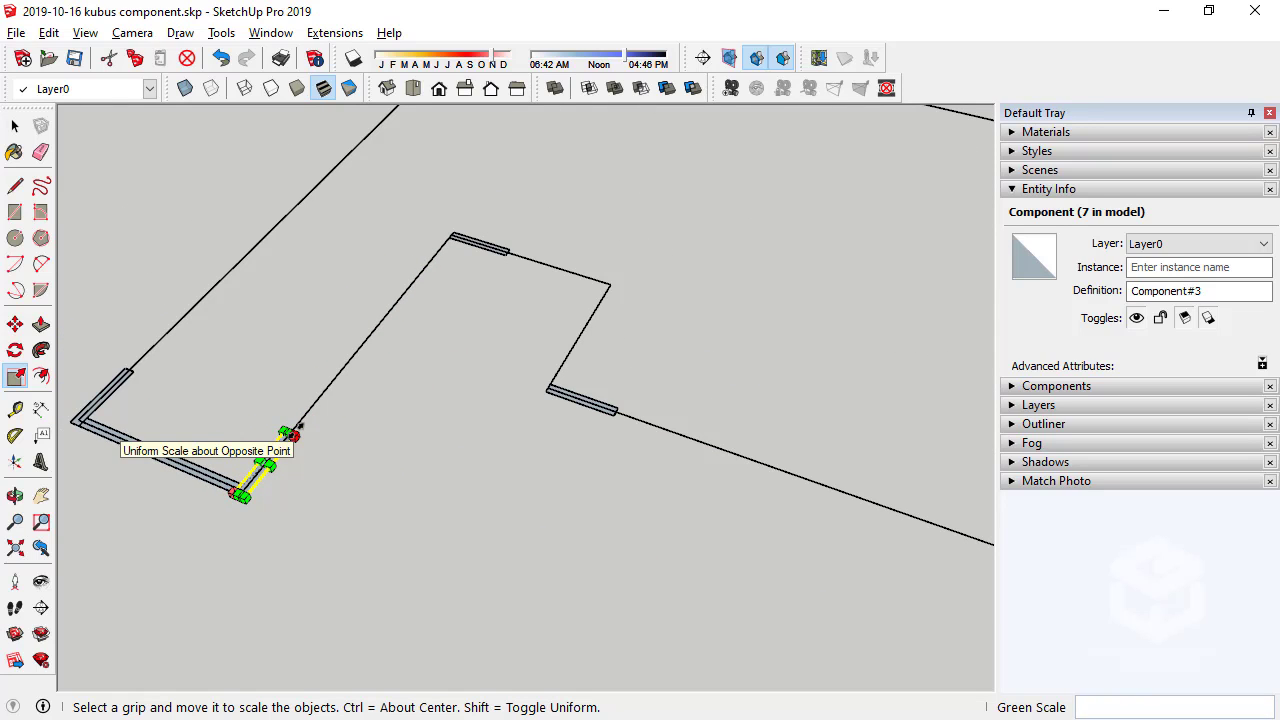
scroll(298, 428, "up", 3)
left_click_drag(288, 433, 440, 305)
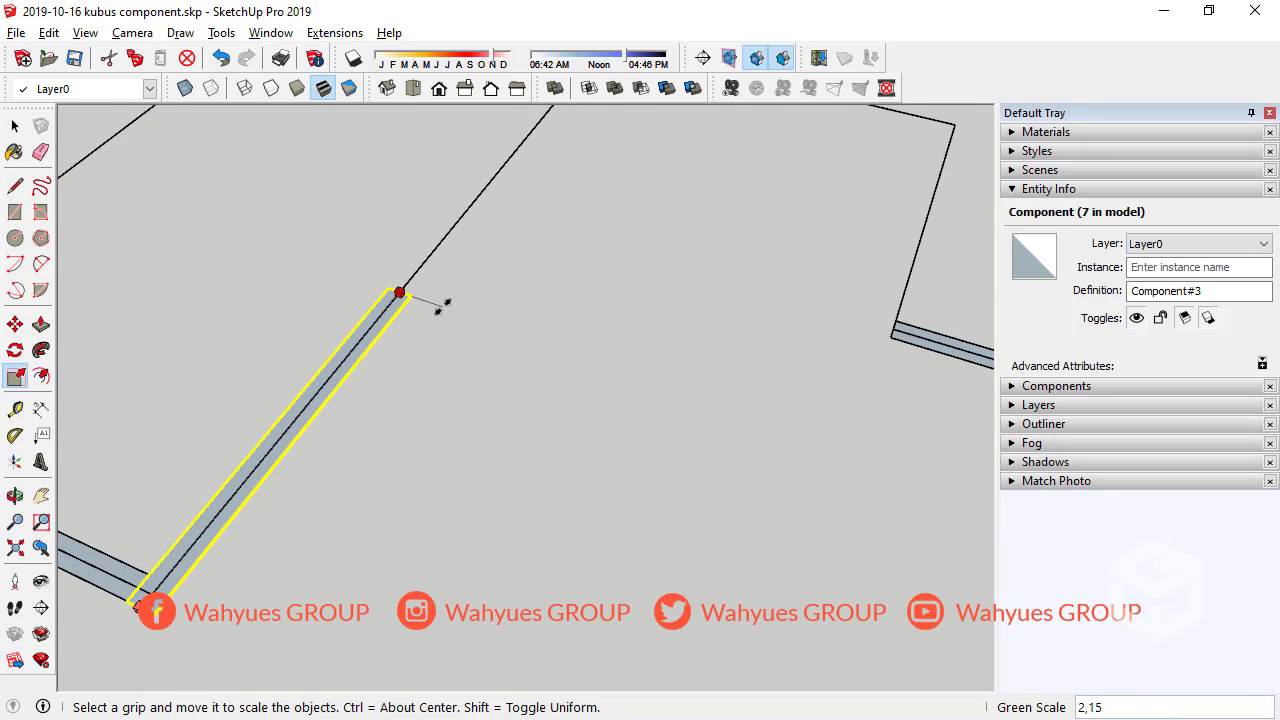
scroll(438, 341, "down", 2)
scroll(429, 443, "down", 2)
left_click_drag(429, 443, 590, 115)
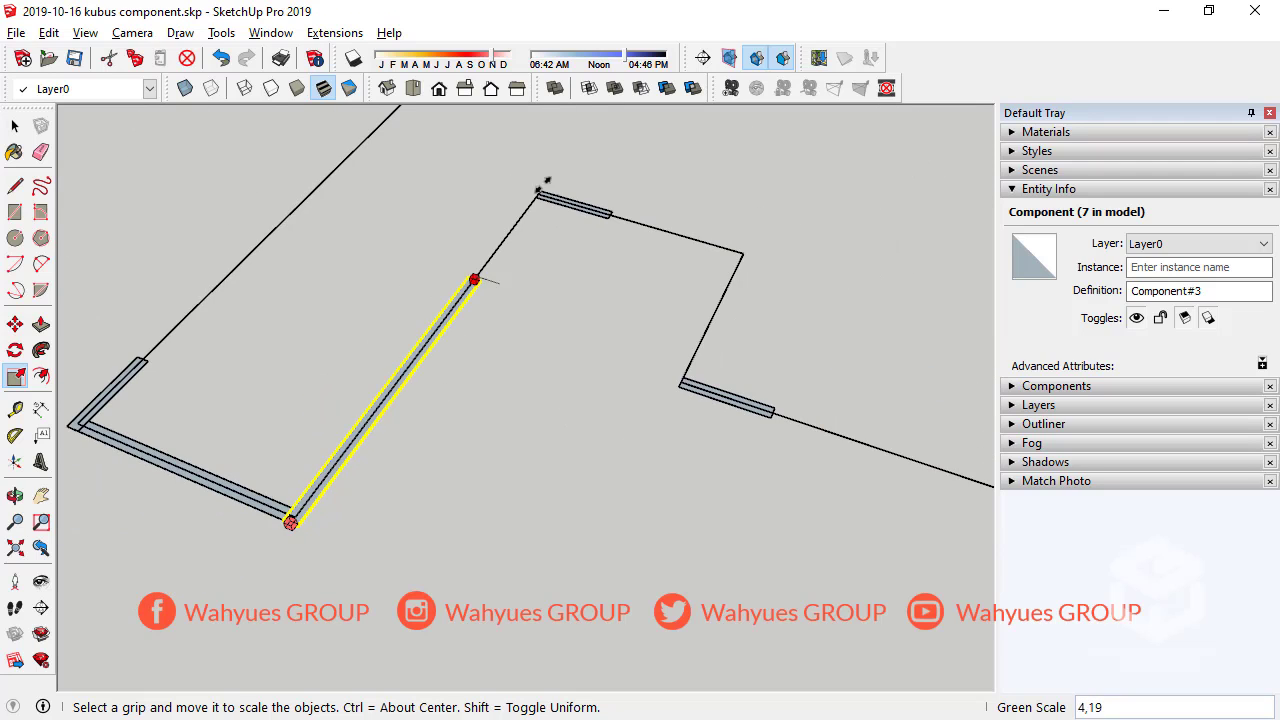
scroll(563, 177, "up", 2)
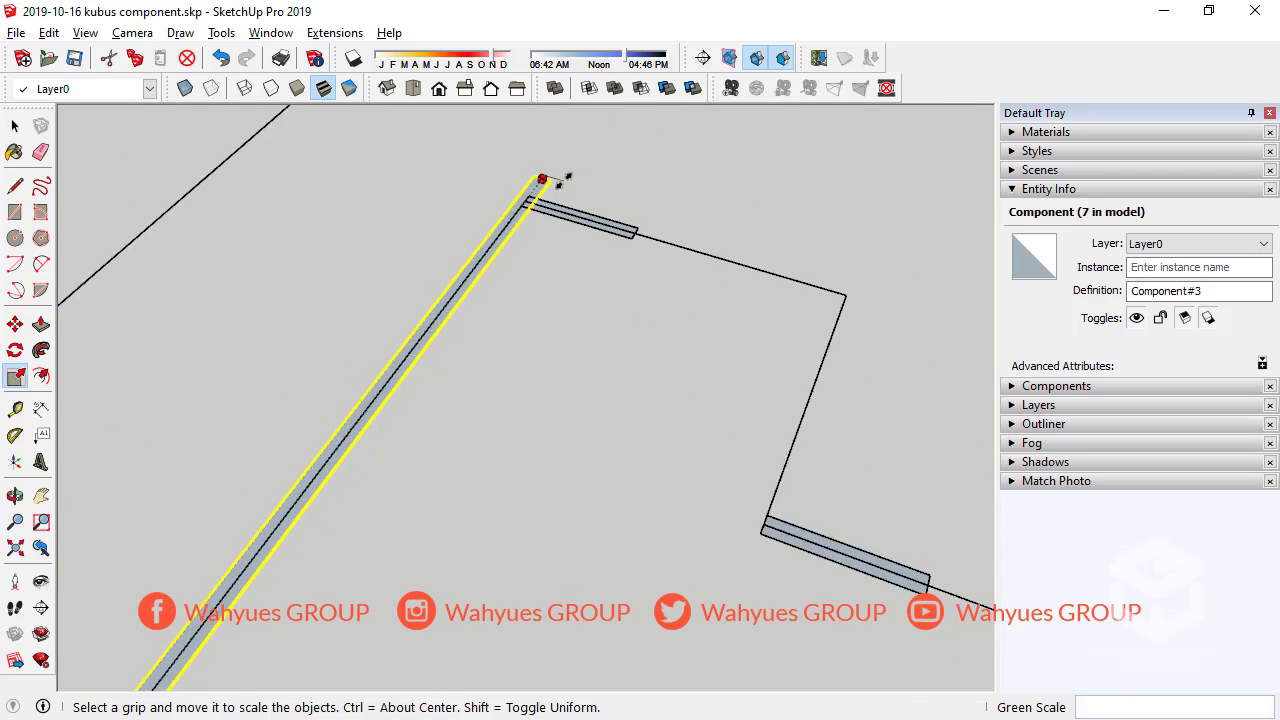
scroll(563, 180, "up", 2)
scroll(560, 186, "up", 1)
left_click_drag(560, 186, 449, 270)
scroll(462, 250, "up", 2)
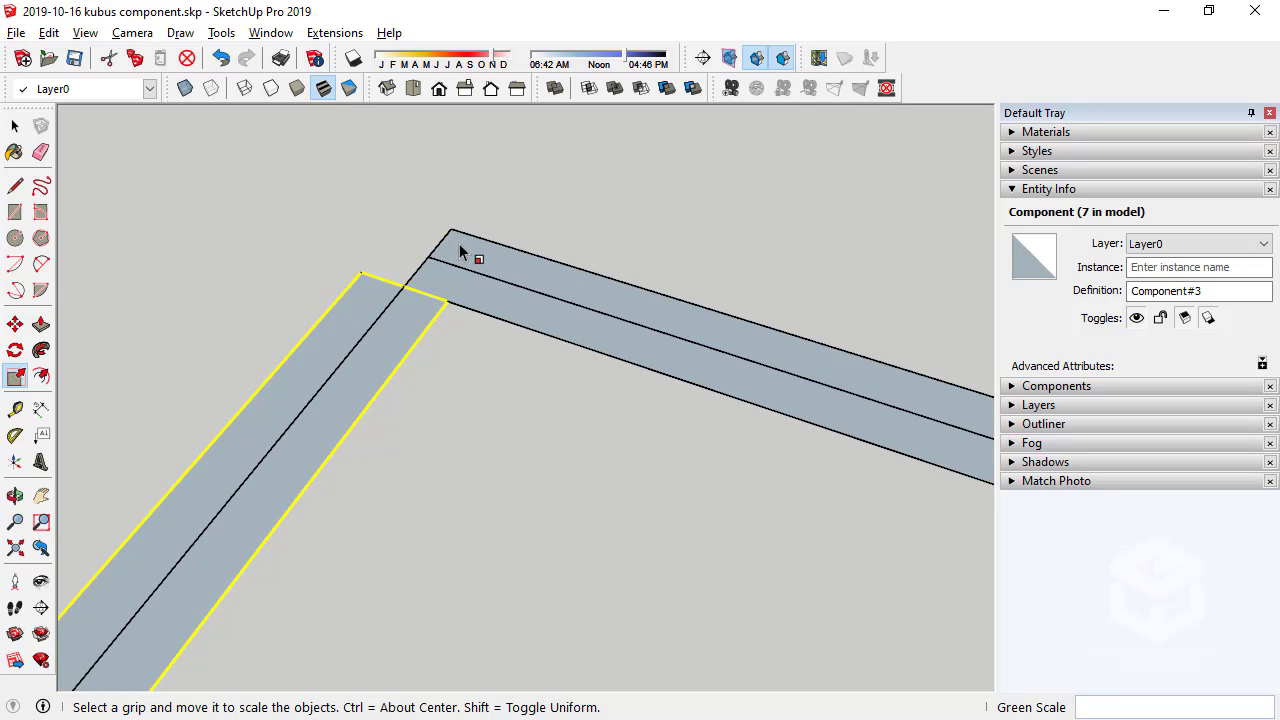
key("Escape")
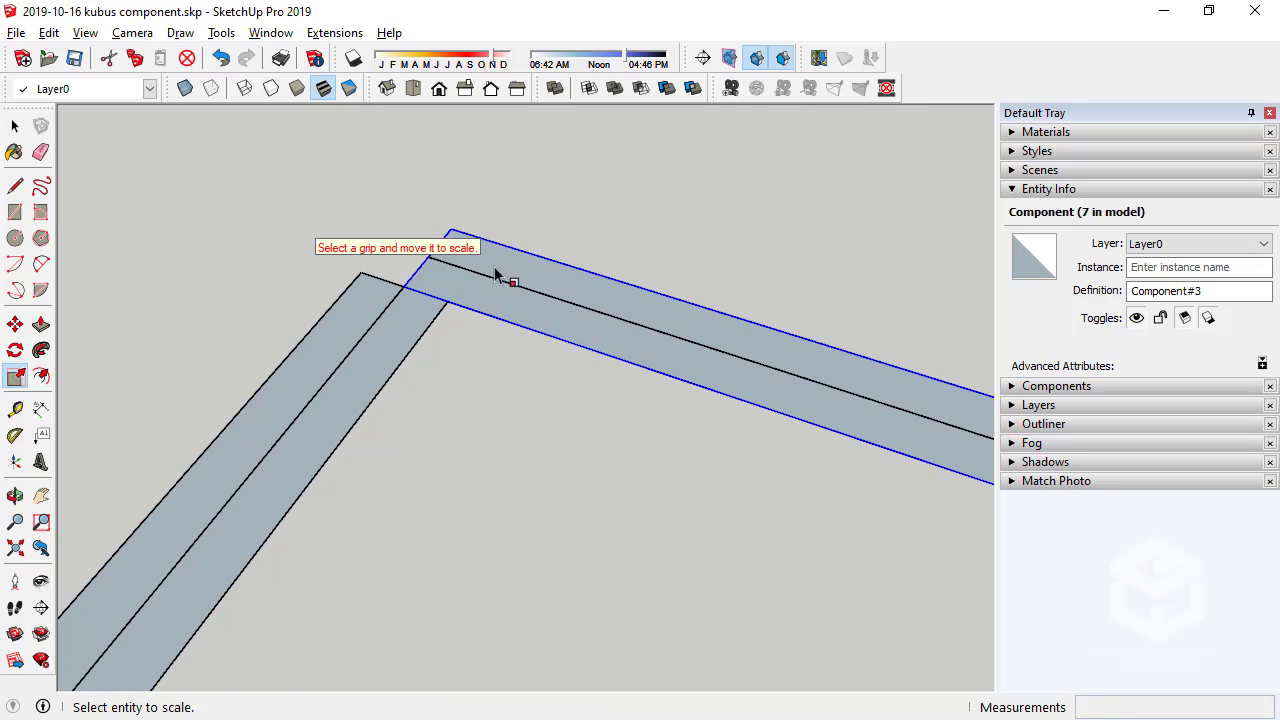
Stretch the adjoining panel from the corner along its wall line to the next corner
left_click(450, 265)
left_click_drag(428, 257, 360, 272)
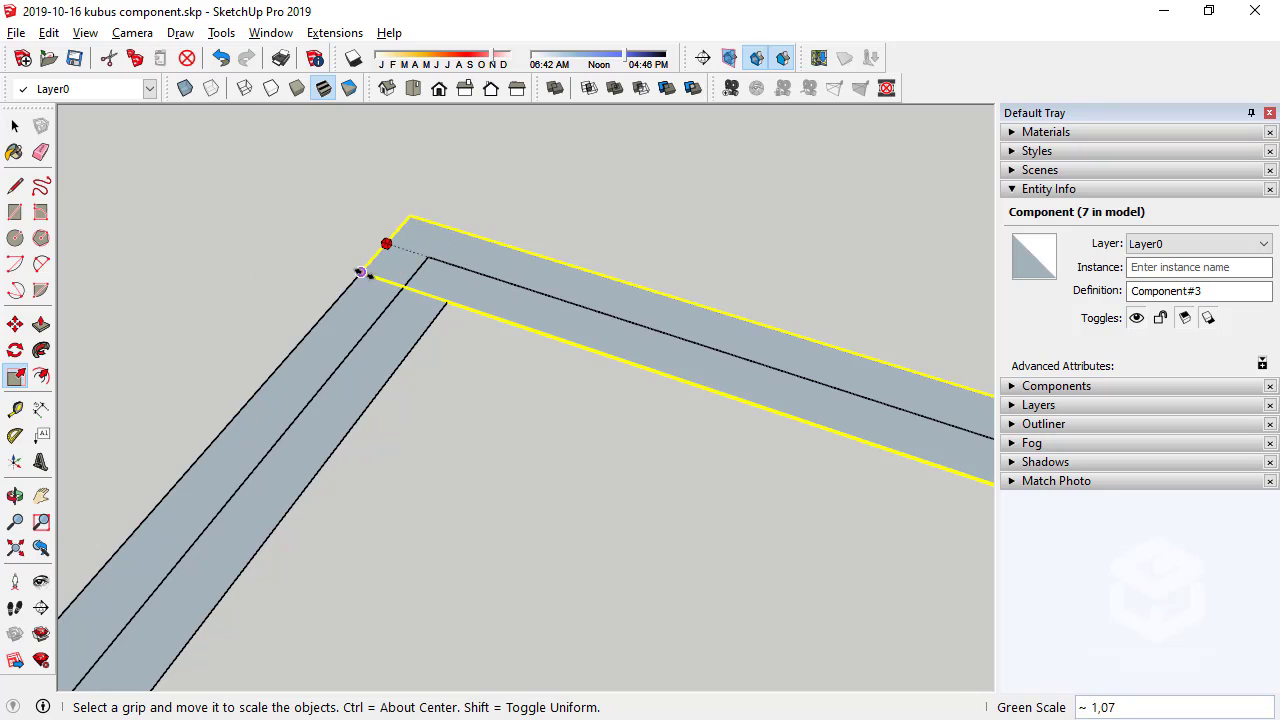
scroll(395, 243, "down", 5)
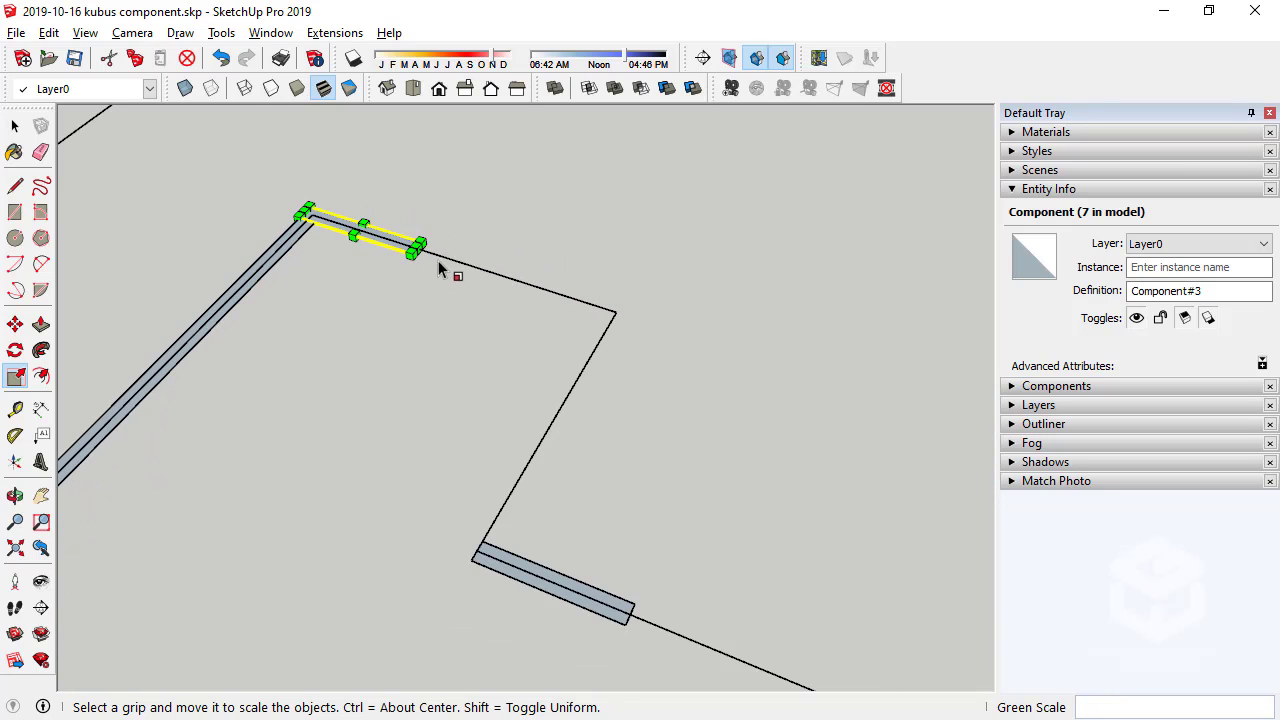
scroll(425, 246, "up", 3)
left_click_drag(416, 247, 805, 373)
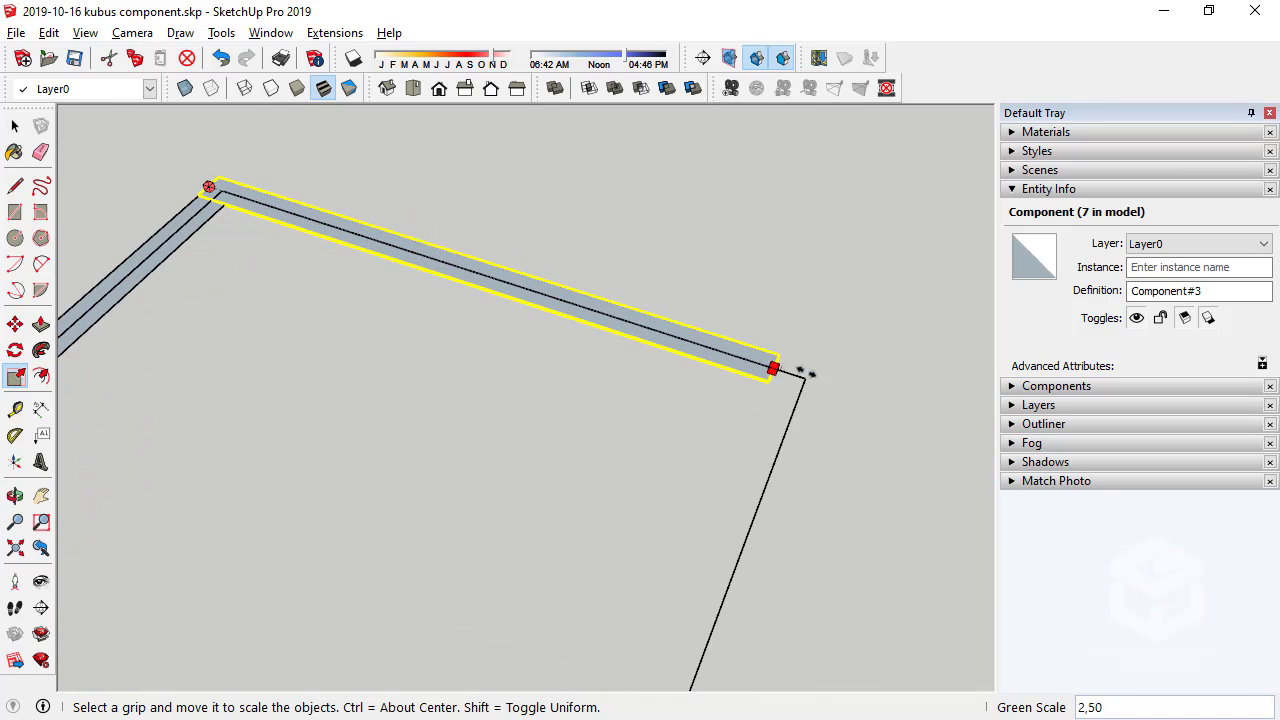
scroll(581, 268, "down", 3)
scroll(443, 271, "up", 2)
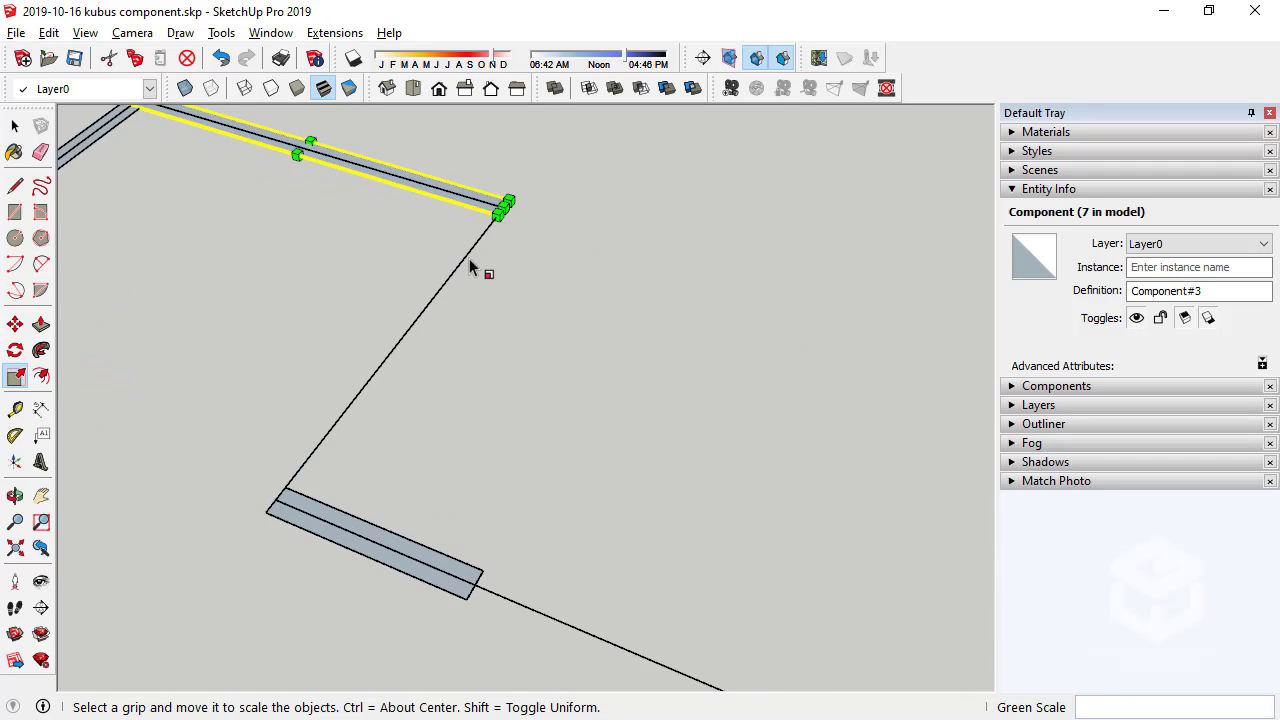
scroll(474, 266, "up", 2)
scroll(526, 214, "down", 2)
scroll(587, 233, "down", 1)
scroll(686, 413, "down", 3)
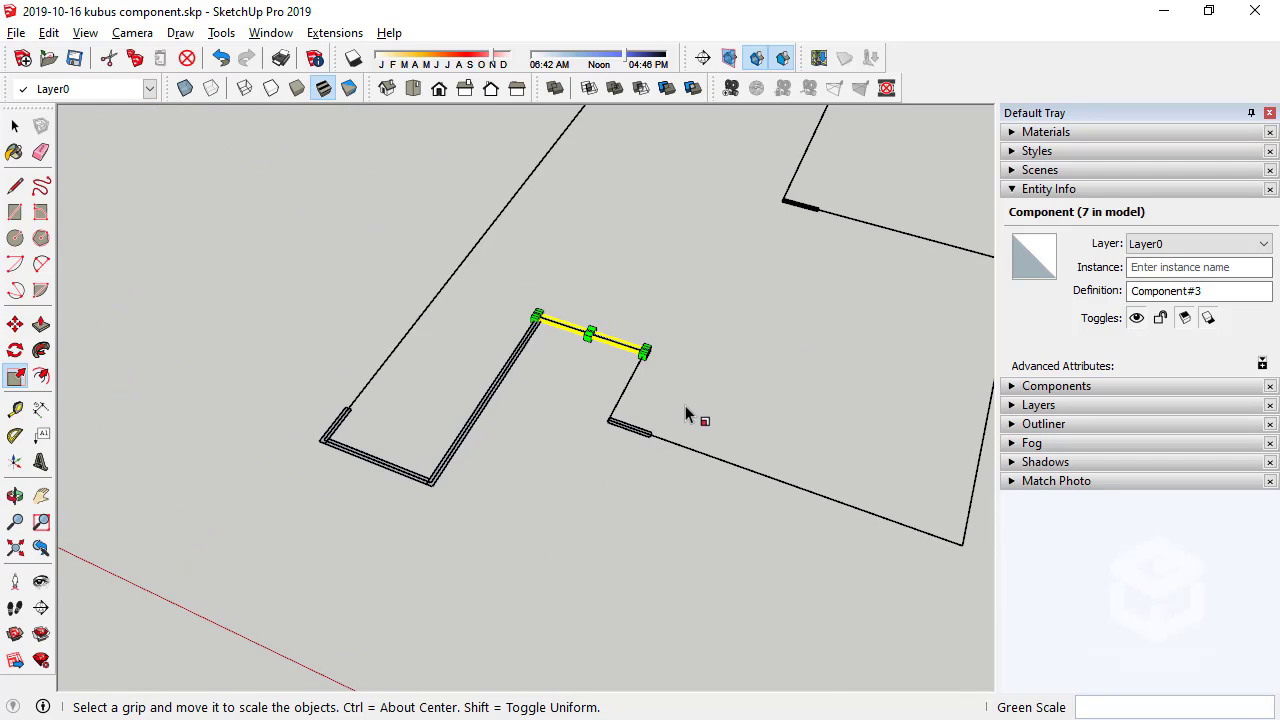
Stretch the long left-edge panel up to the top corner, redoing an overshooting first try
scroll(316, 360, "up", 2)
scroll(343, 423, "up", 2)
left_click(345, 420)
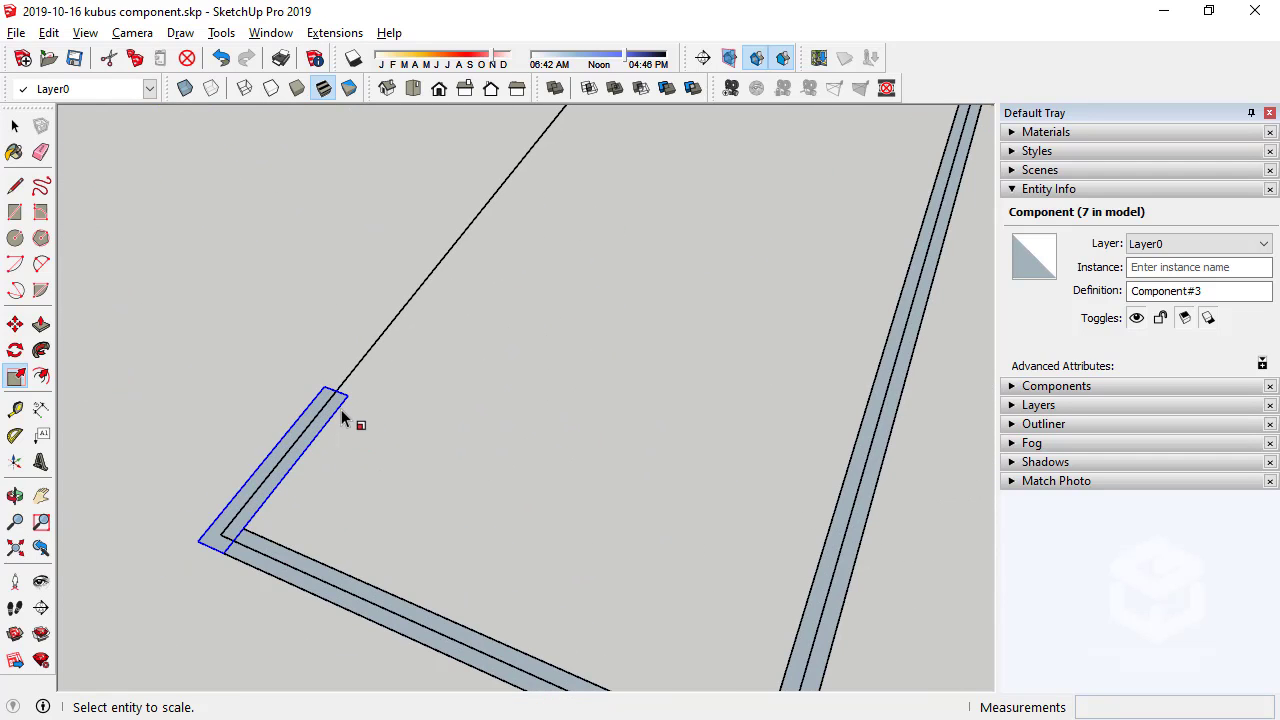
left_click(342, 418)
left_click(347, 395)
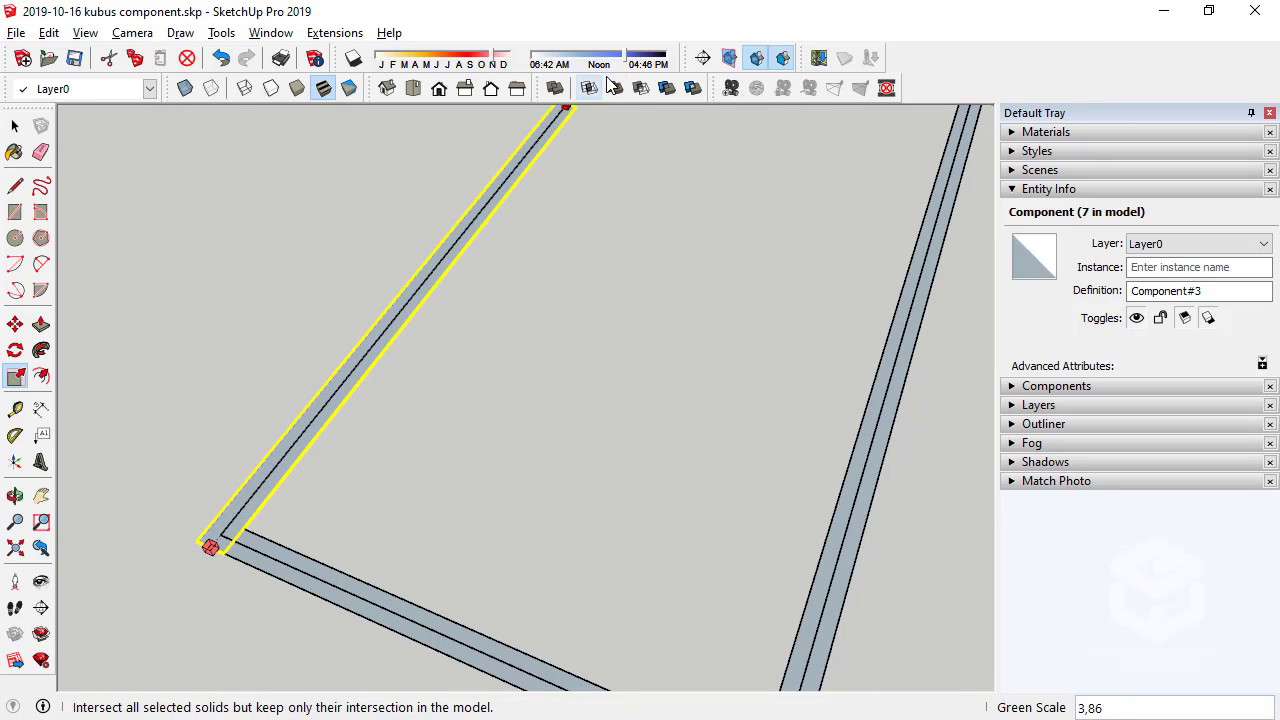
scroll(177, 640, "down", 3)
scroll(190, 600, "down", 2)
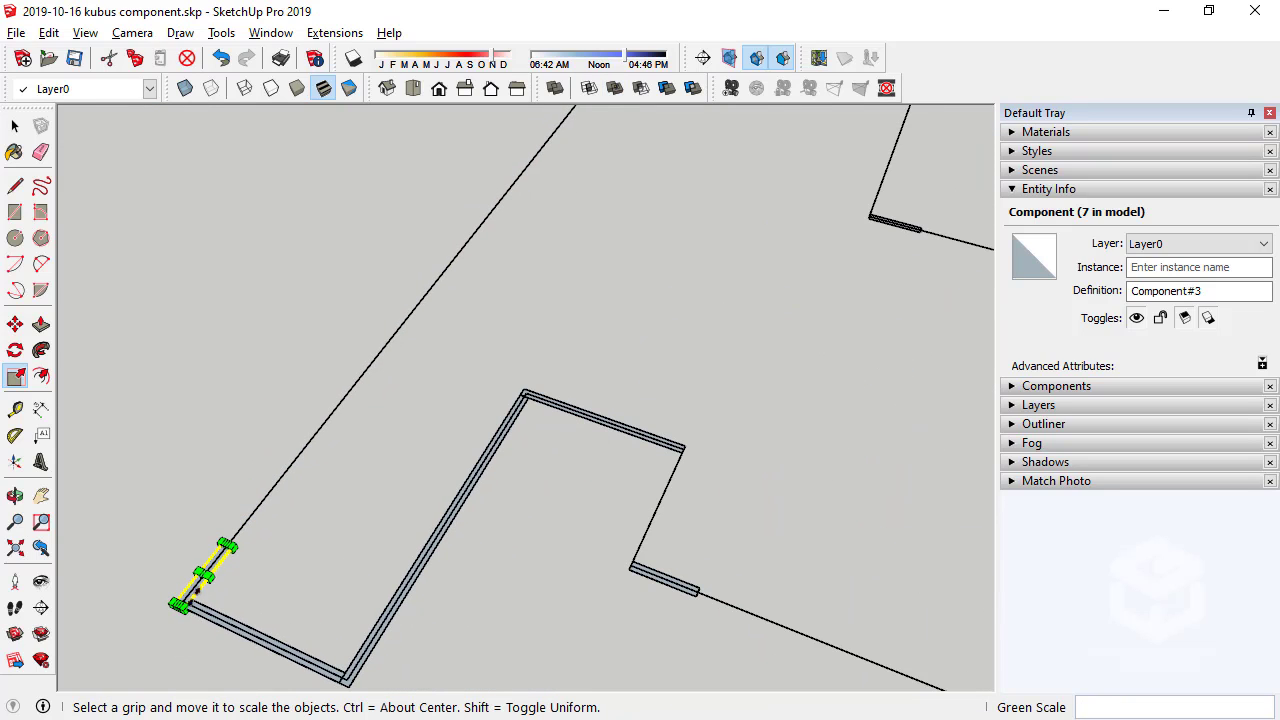
scroll(230, 545, "up", 2)
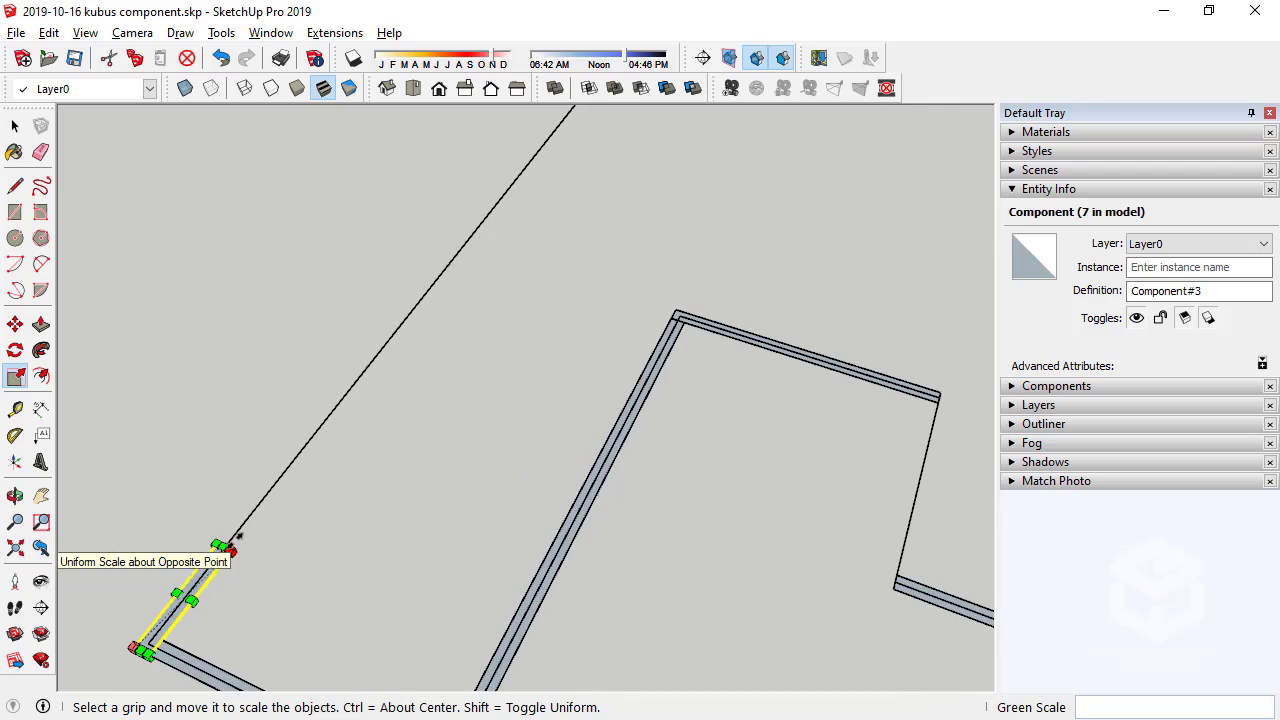
left_click(226, 542)
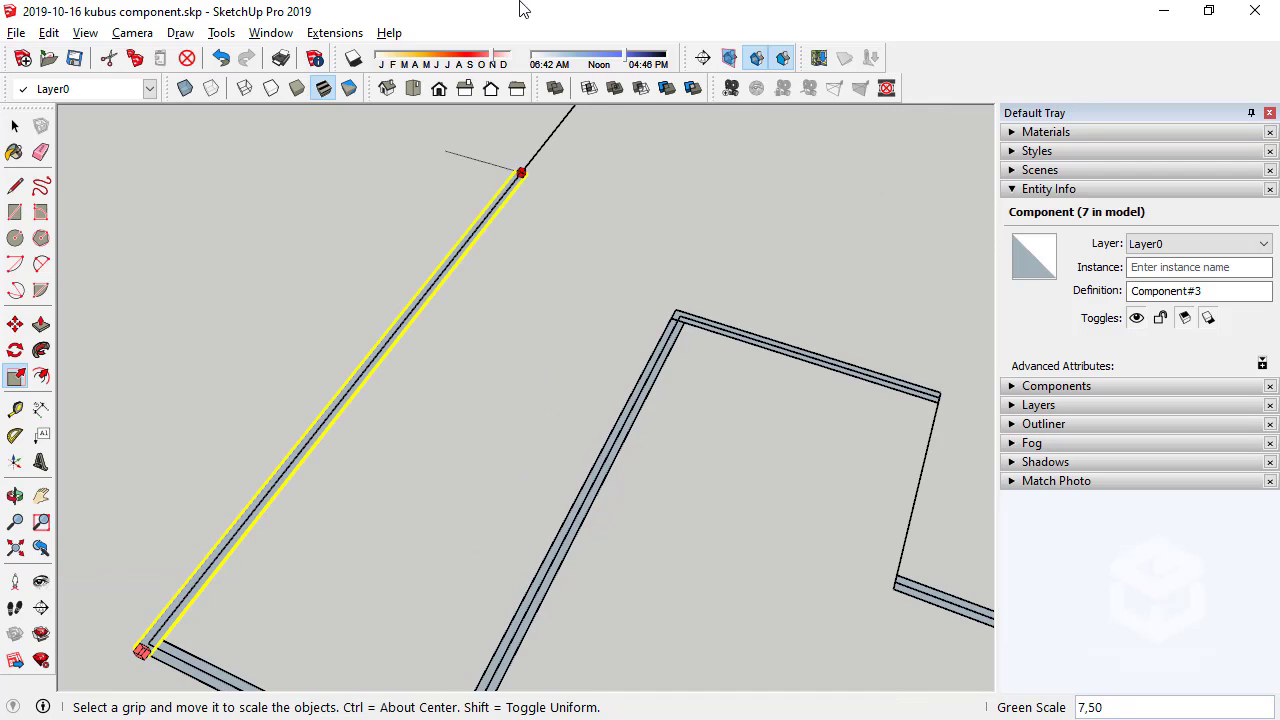
key("Escape")
scroll(300, 563, "down", 3)
scroll(586, 177, "down", 2)
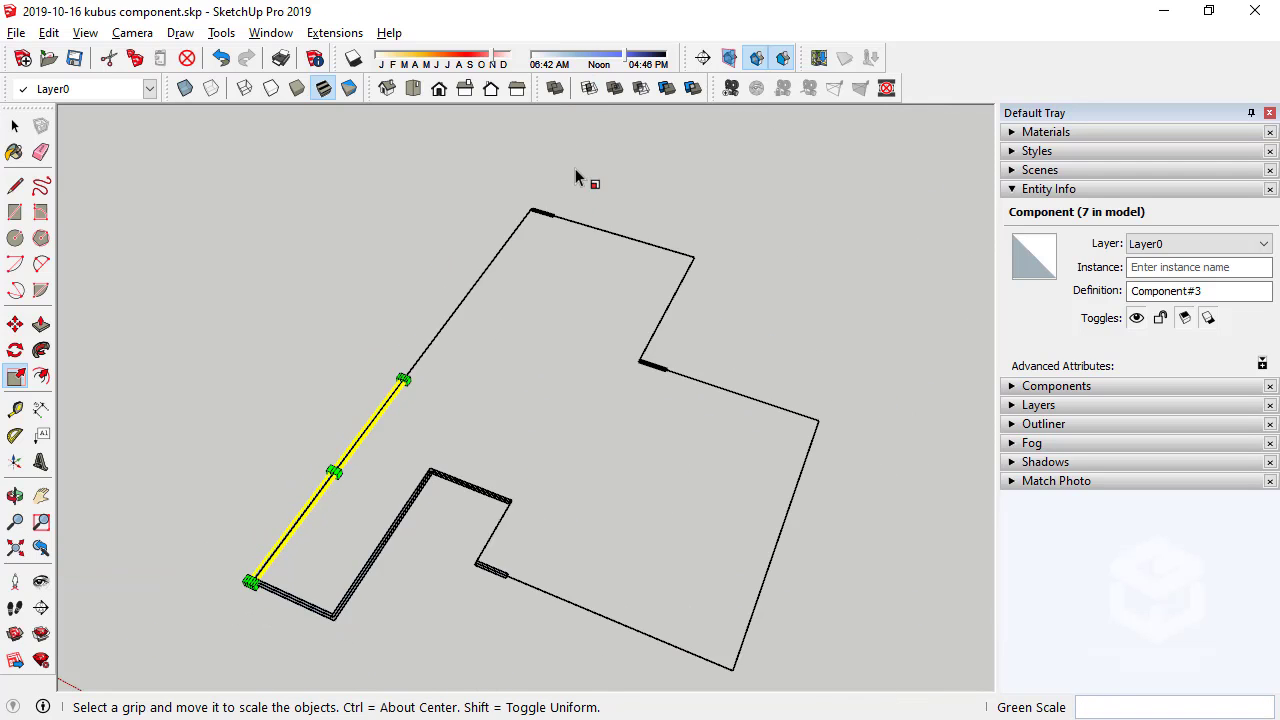
scroll(245, 520, "up", 3)
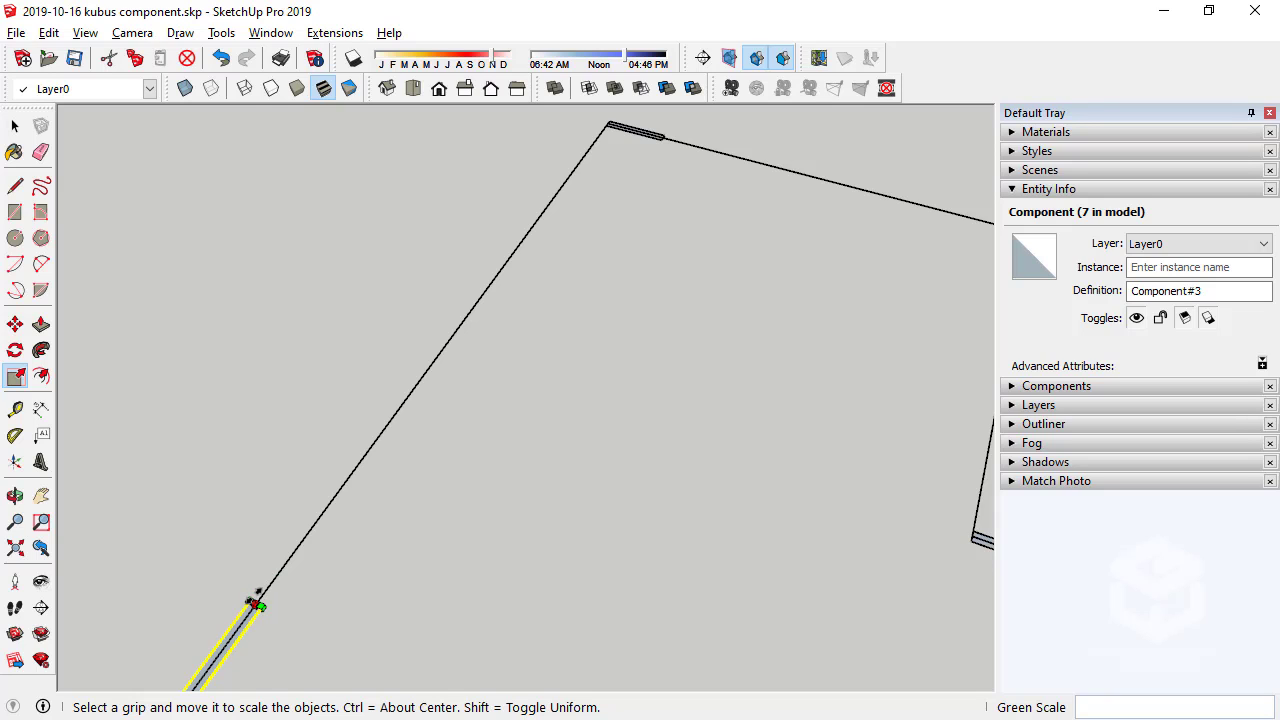
left_click(262, 560)
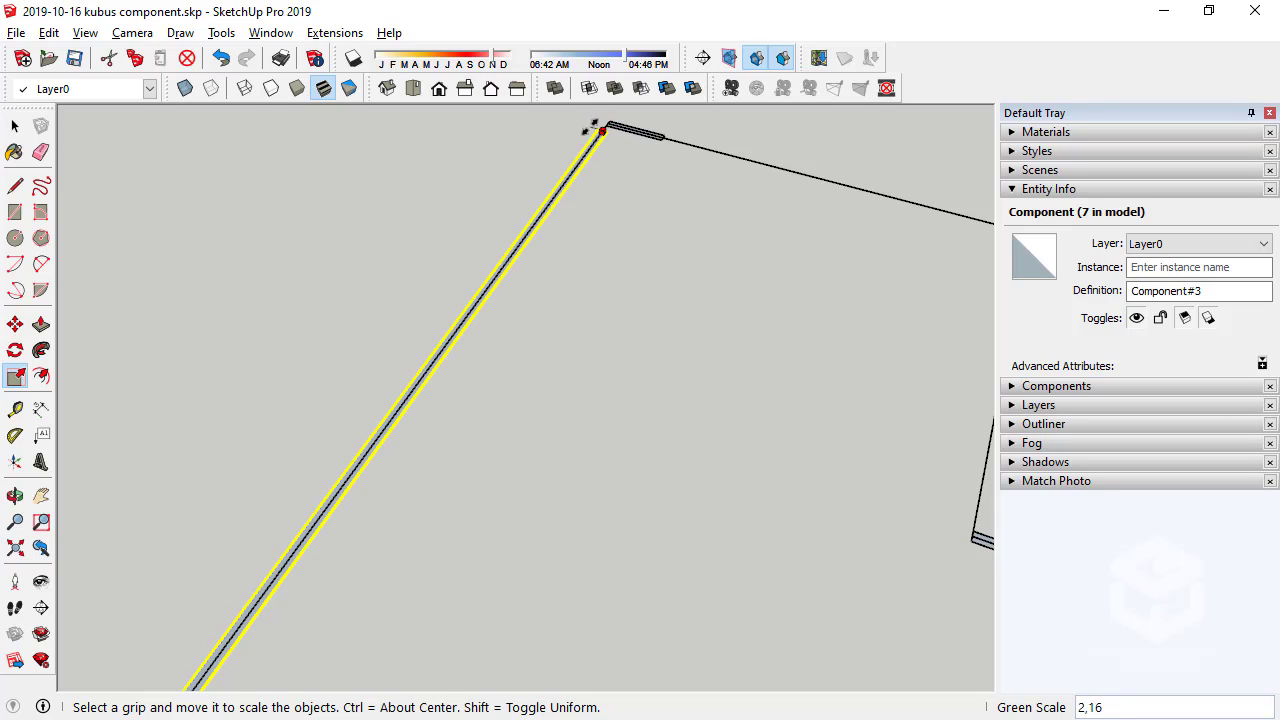
left_click(590, 128)
Rescale the panel's end so it snaps onto the adjoining panel's endpoint
middle_click_drag(600, 130, 517, 197)
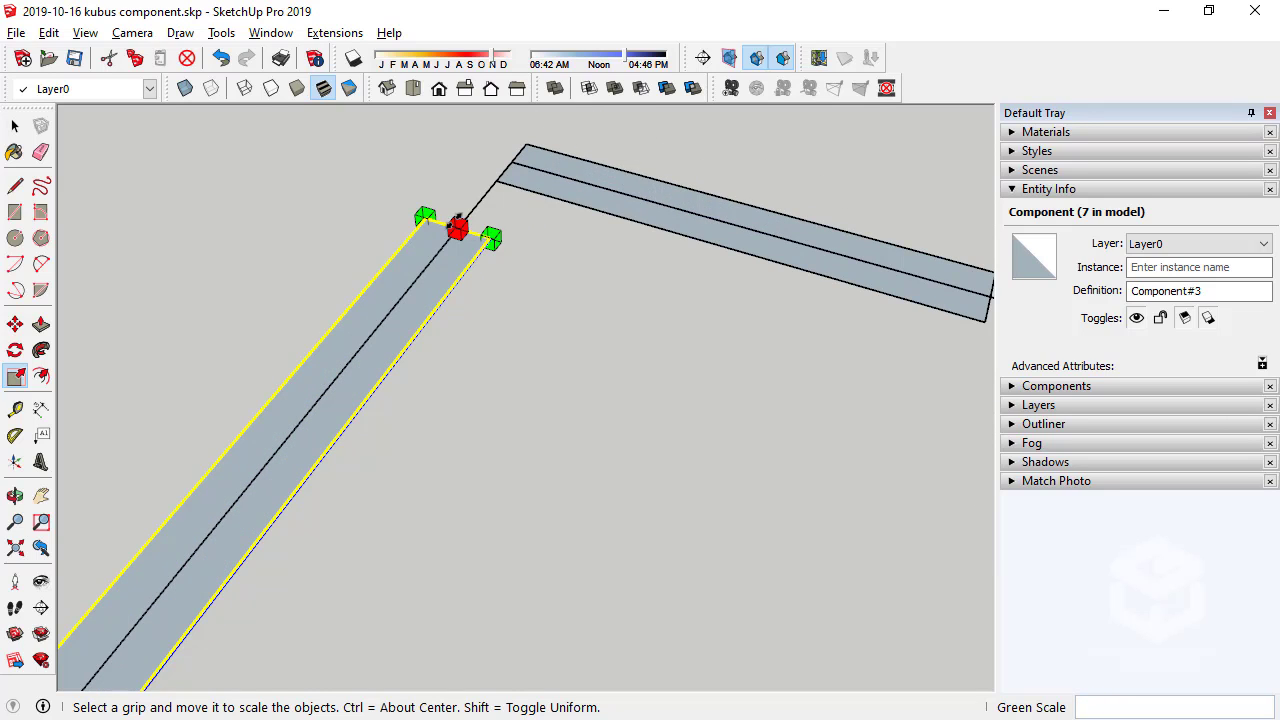
left_click(456, 220)
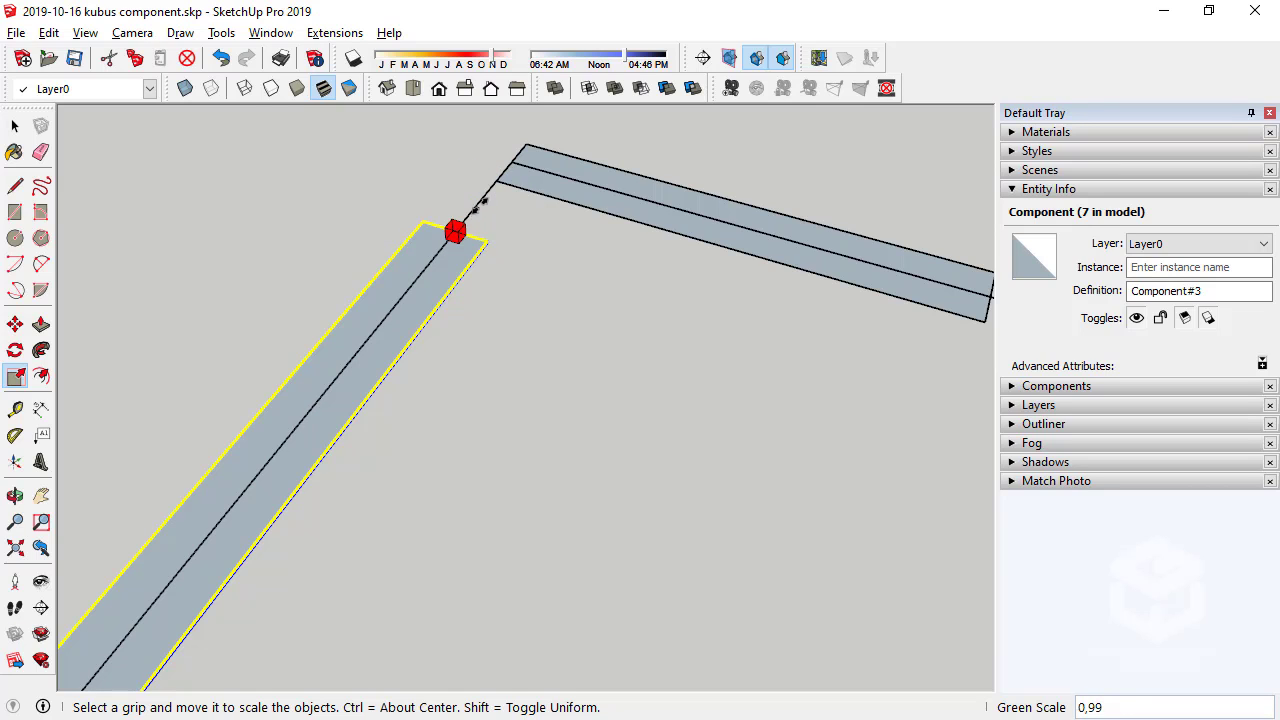
left_click(500, 177)
Select the short panel at the outline's inner corner
left_click(15, 125)
left_click(202, 208)
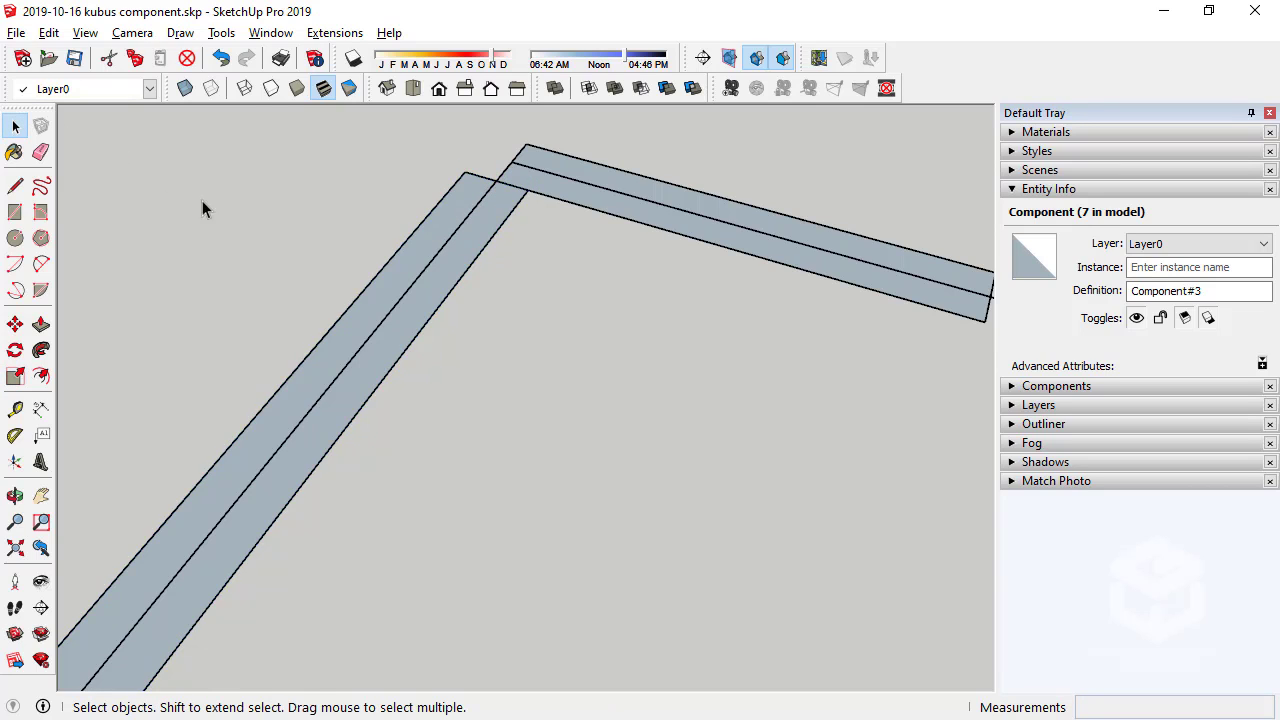
scroll(606, 270, "down", 5)
scroll(529, 202, "down", 5)
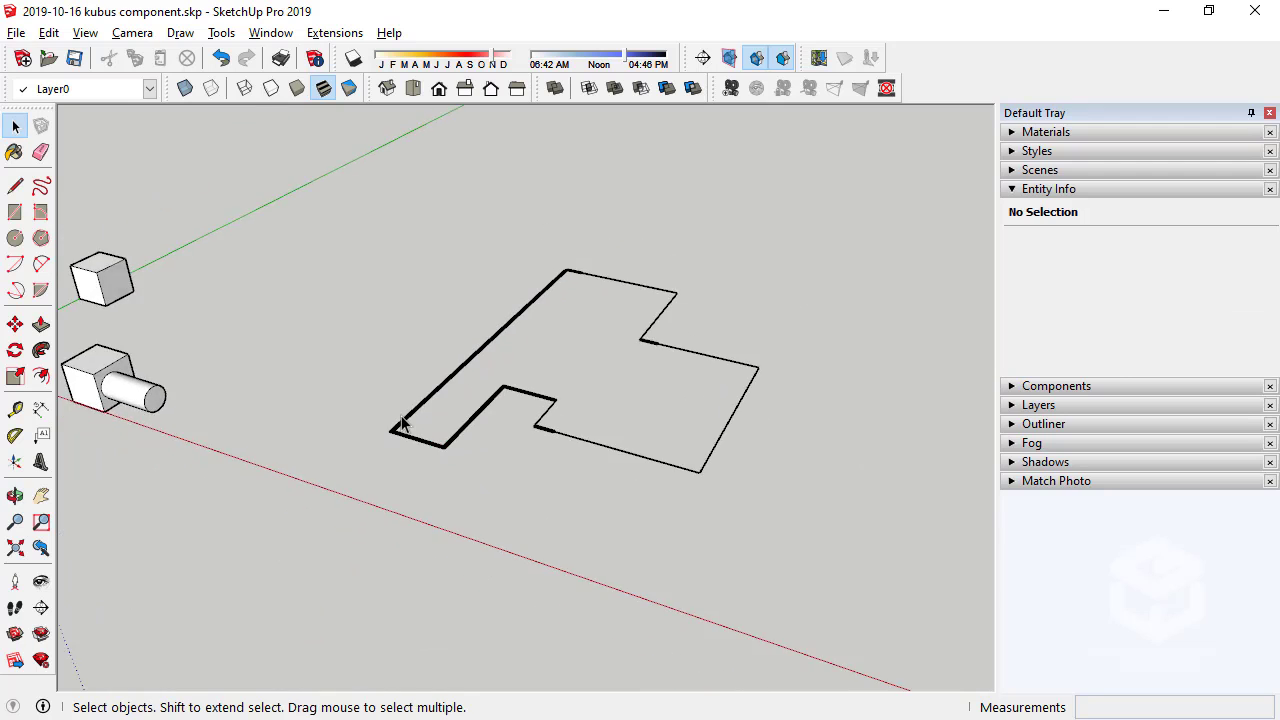
scroll(400, 422, "up", 3)
middle_click_drag(485, 397, 452, 407)
scroll(650, 460, "up", 3)
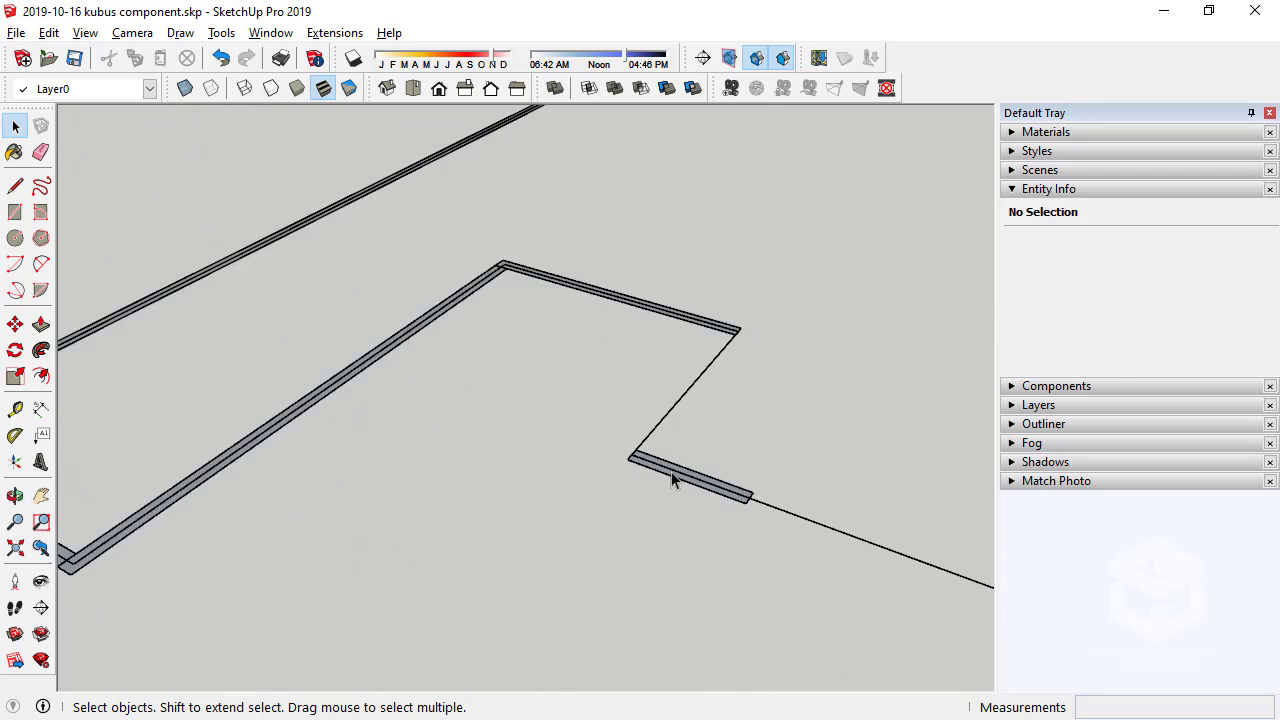
scroll(671, 471, "down", 2)
left_click(688, 487)
scroll(780, 455, "down", 2)
scroll(729, 451, "down", 5)
scroll(771, 438, "up", 4)
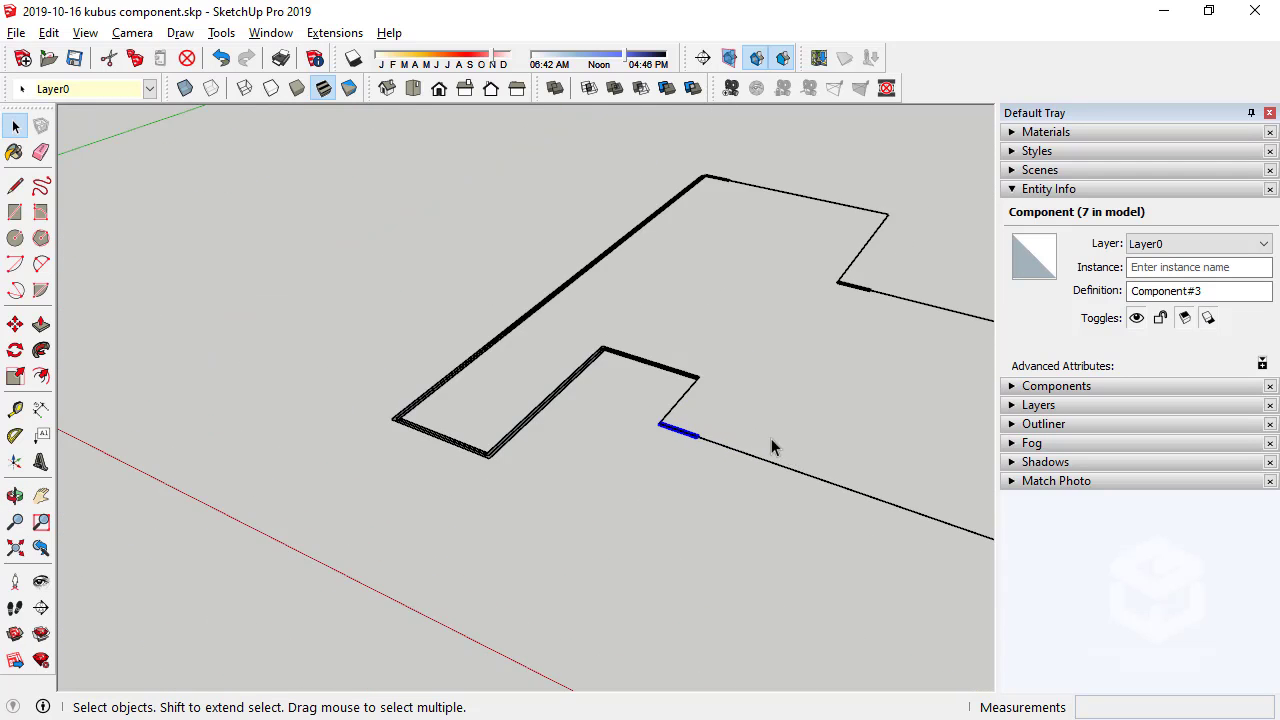
scroll(771, 439, "up", 3)
scroll(691, 423, "up", 3)
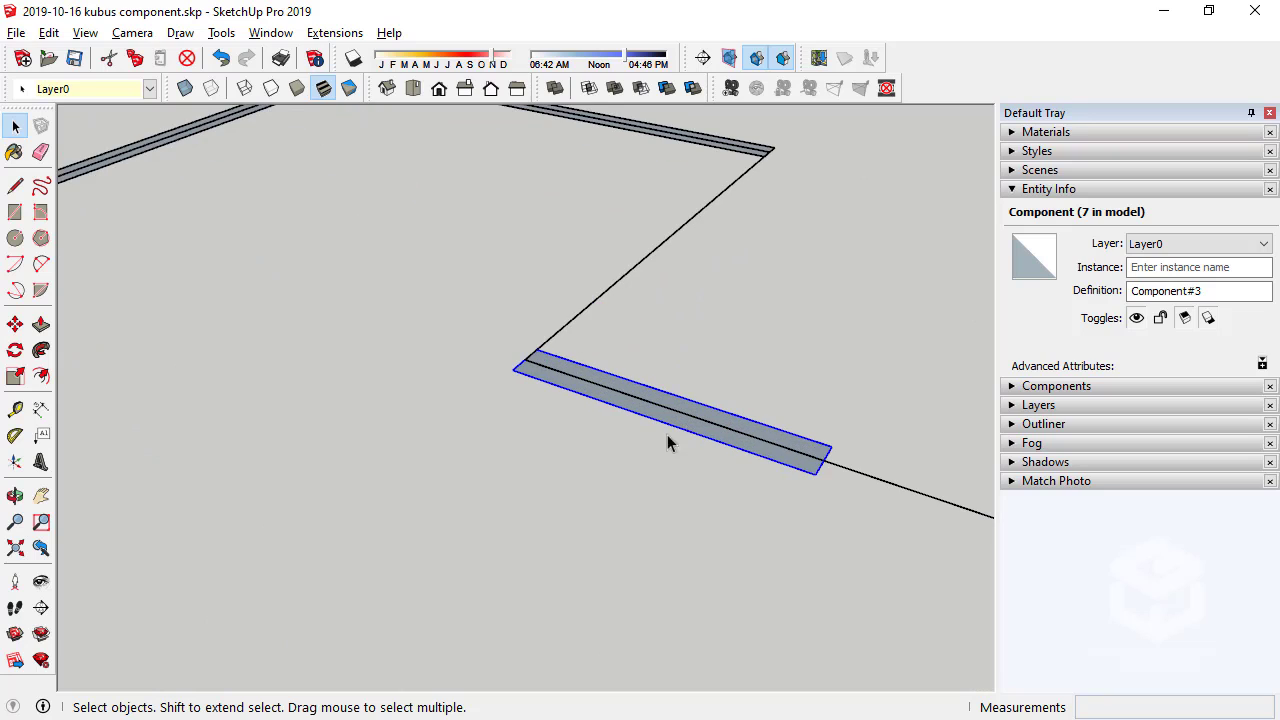
Copy the panel with Move and Ctrl, dropping the copy on the ground below the outline
left_click(15, 324)
key("ctrl")
left_click(522, 358)
scroll(606, 318, "down", 5)
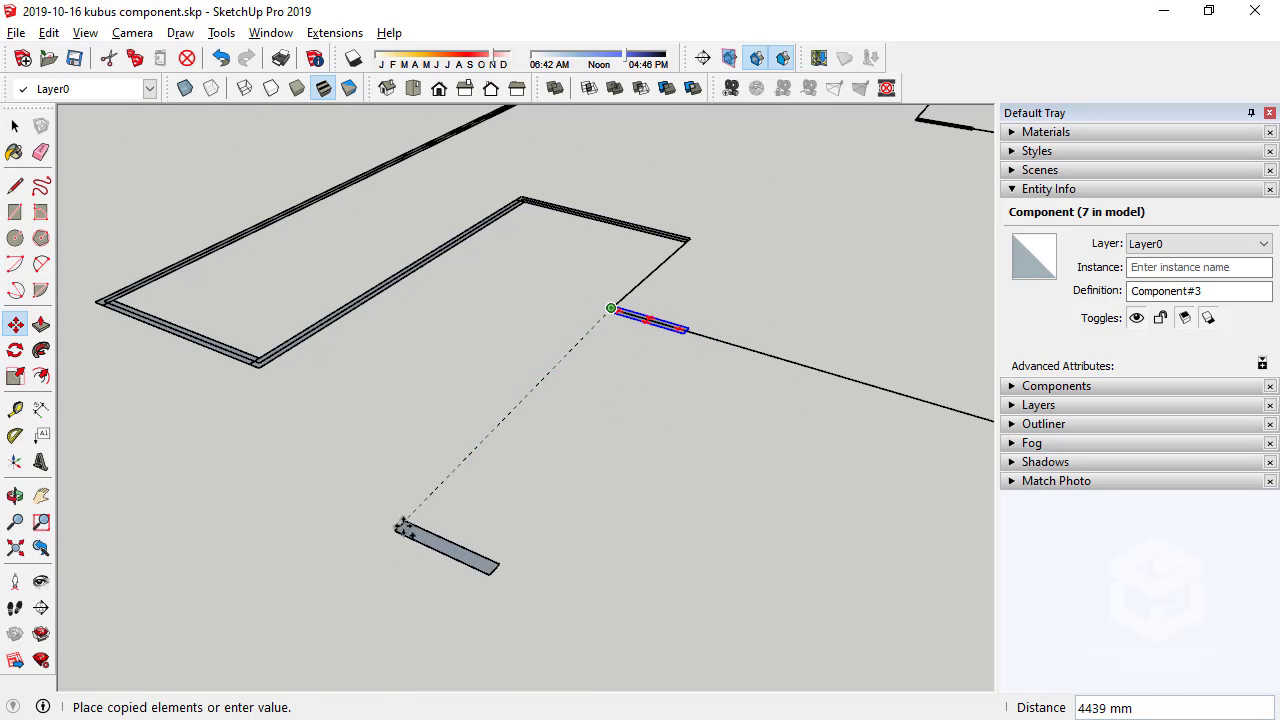
left_click(408, 497)
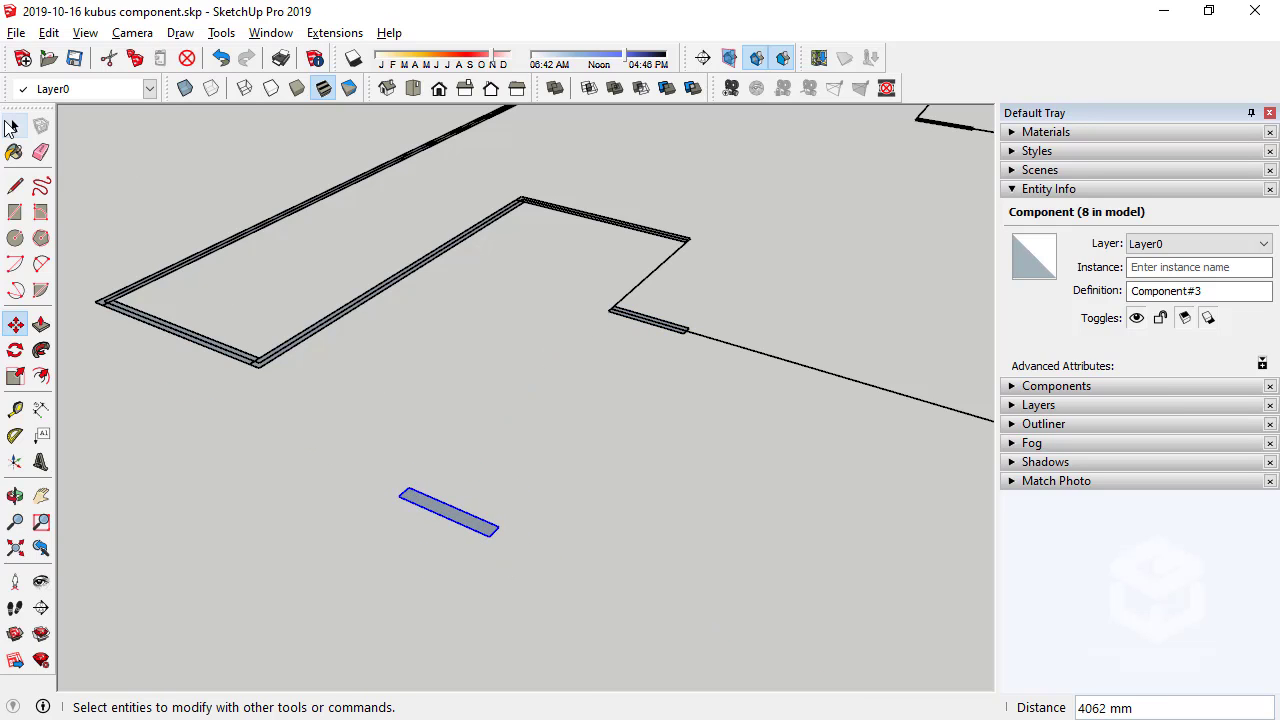
Orbit to show the axes and select the short panel on the lower edge
left_click(15, 125)
scroll(262, 446, "down", 5)
middle_click_drag(262, 446, 588, 291)
scroll(610, 255, "up", 3)
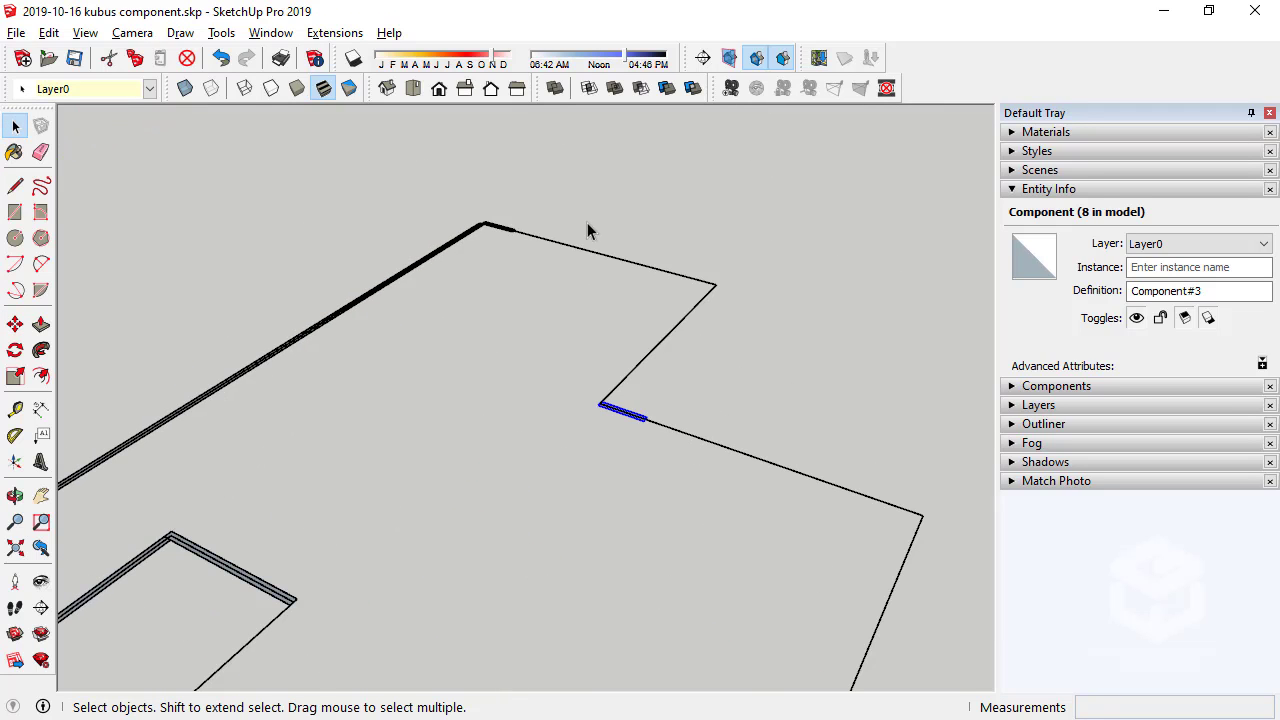
left_click(490, 232)
scroll(540, 250, "down", 3)
scroll(471, 434, "up", 3)
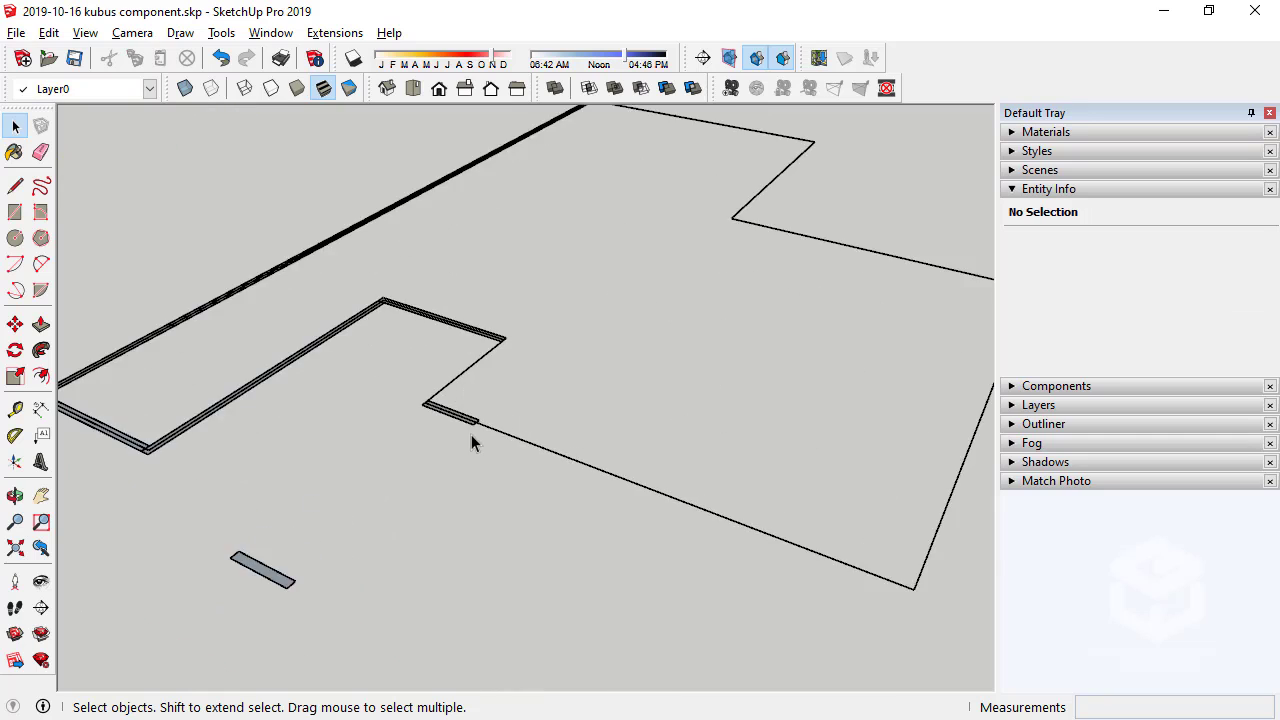
scroll(460, 420, "up", 2)
left_click(460, 418)
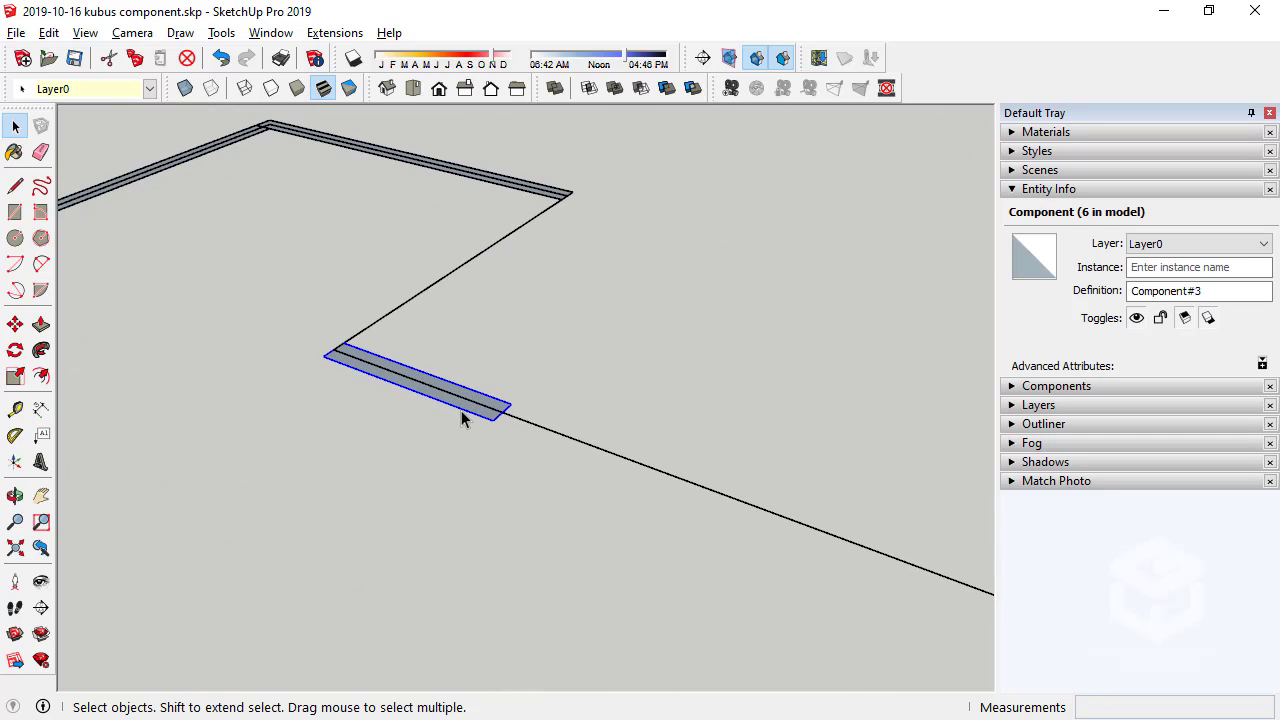
Scale the lower-edge panel lengthwise to the outline's far right corner
left_click(15, 375)
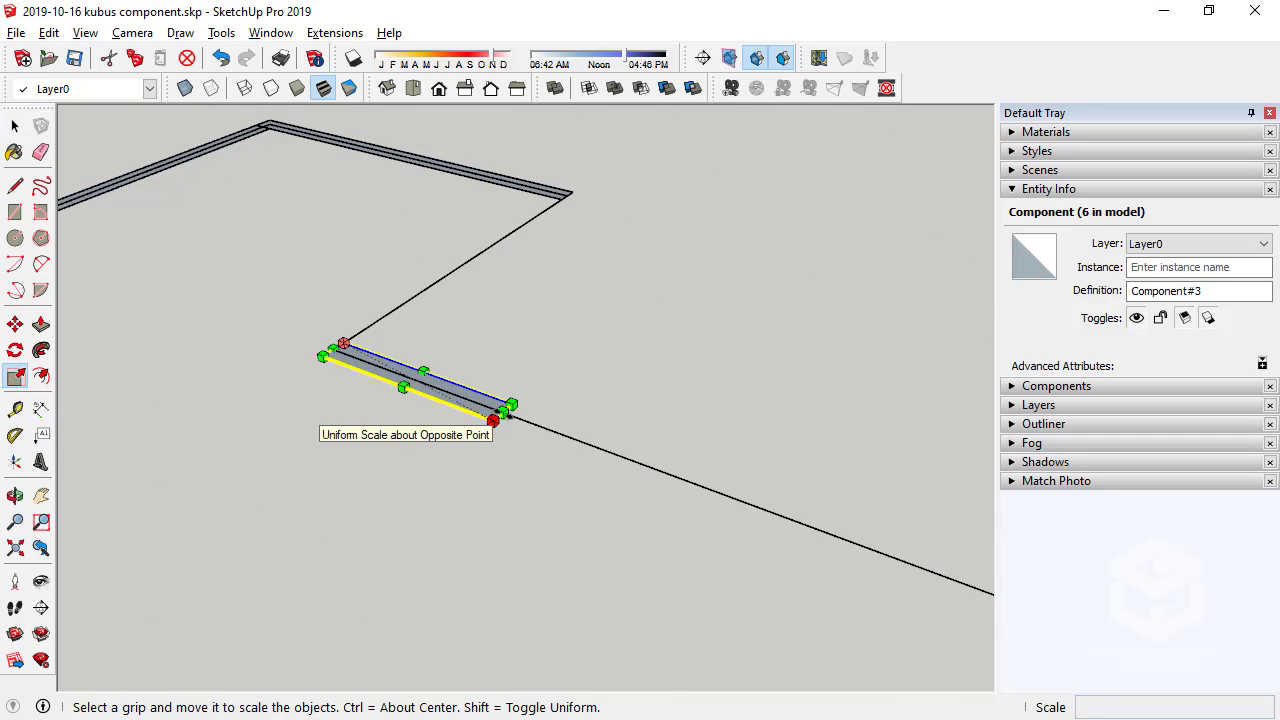
mouse_move(500, 416)
left_mouse_down()
mouse_move(678, 505)
mouse_move(980, 598)
mouse_move(786, 594)
mouse_move(928, 611)
left_mouse_up()
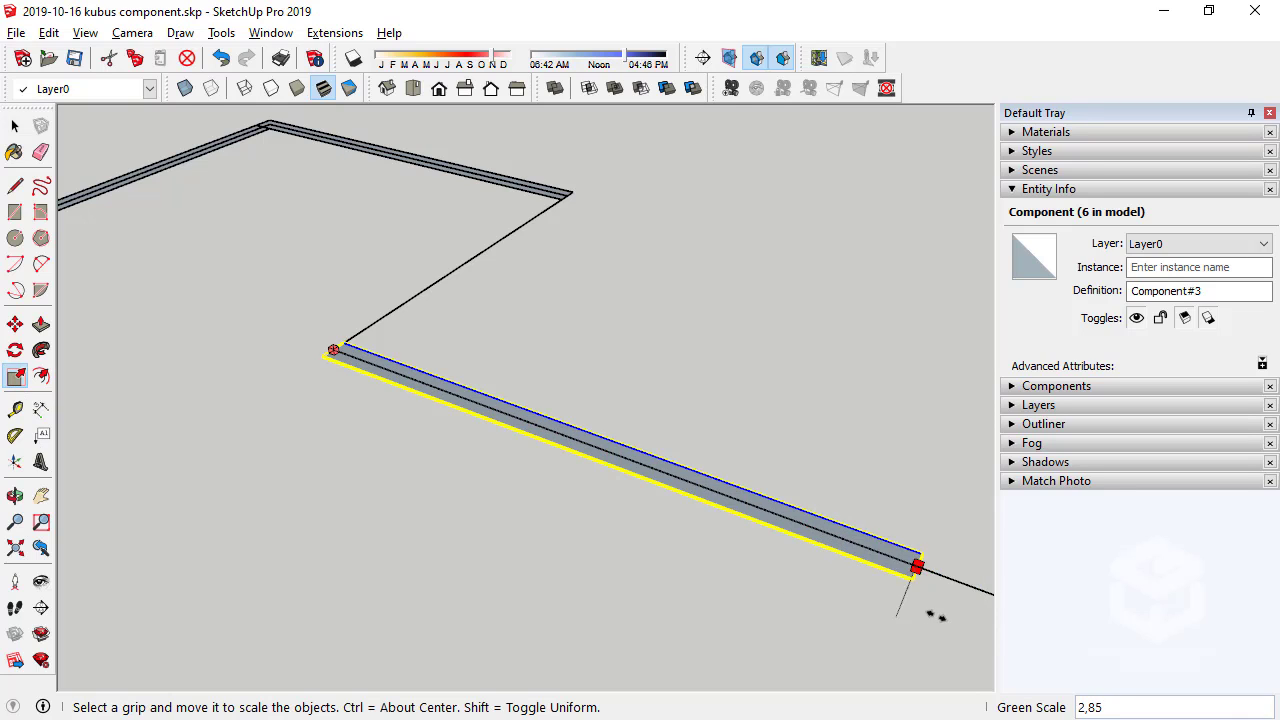
scroll(249, 362, "down", 1)
scroll(249, 362, "down", 3)
scroll(816, 566, "up", 2)
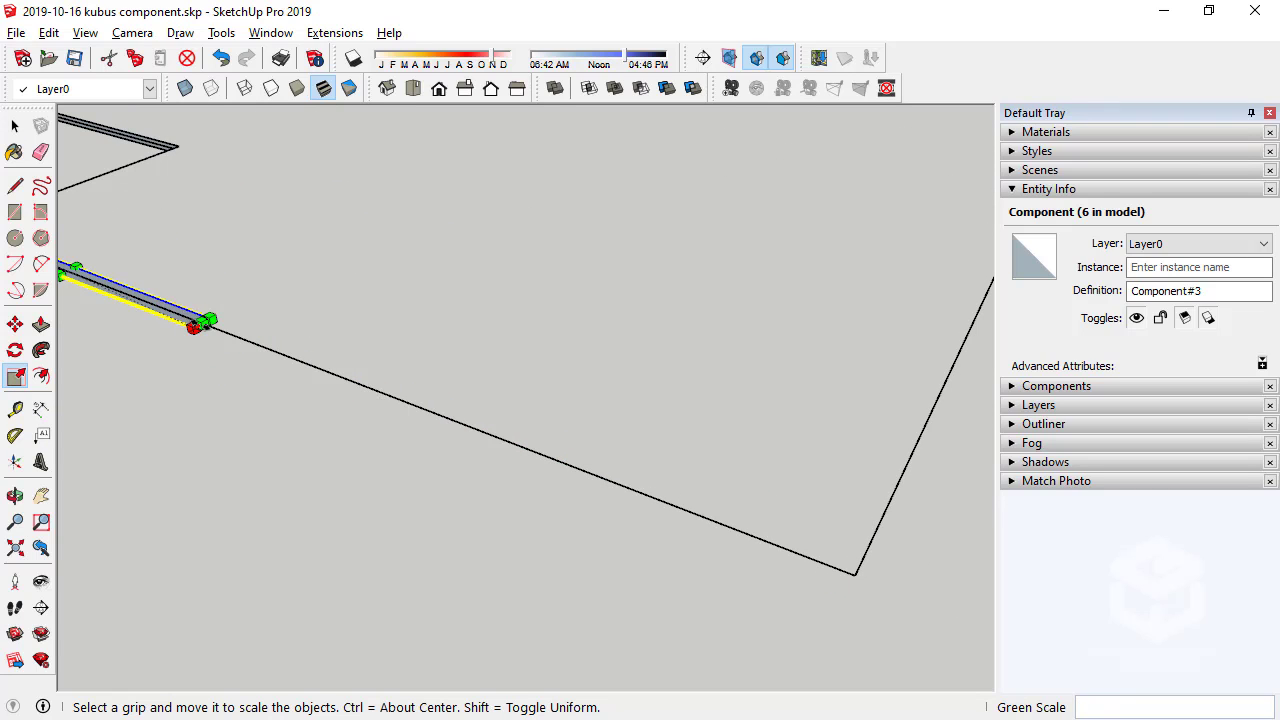
left_click_drag(200, 324, 905, 598)
scroll(894, 600, "down", 2)
scroll(890, 595, "down", 3)
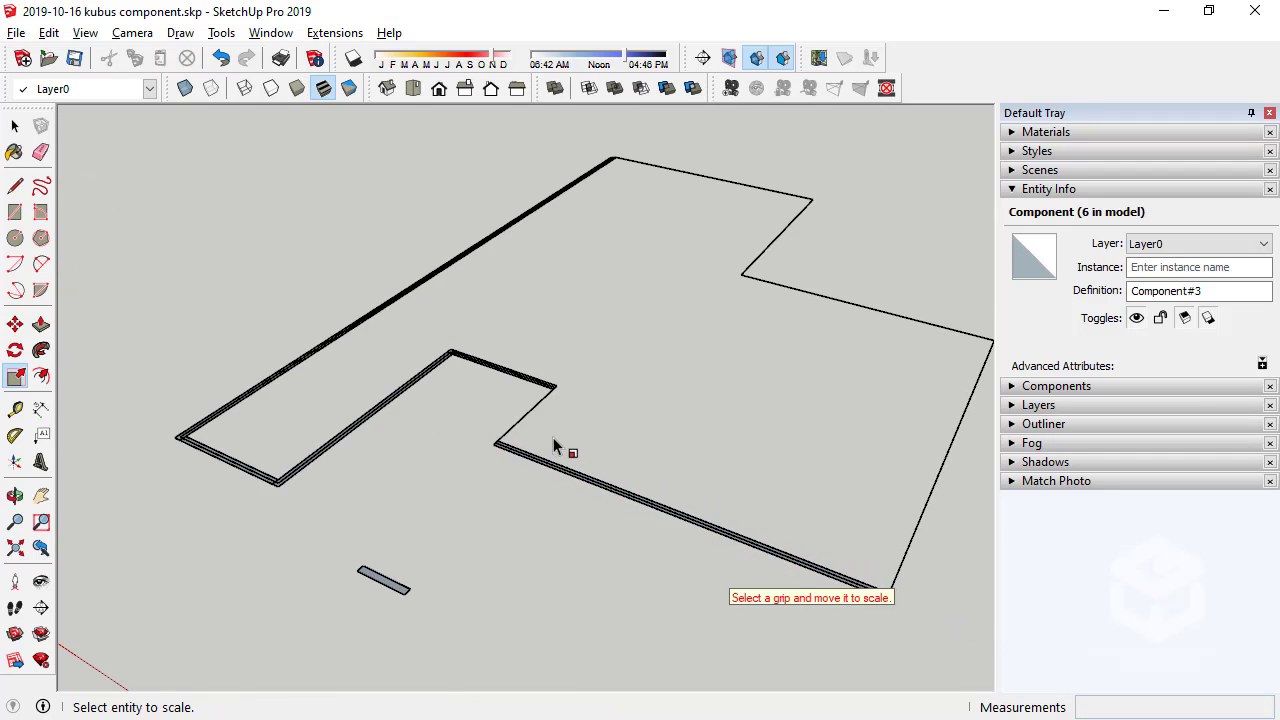
Select the loose panel copy and orbit to a low, flat view of it
key("space")
left_click(375, 580)
scroll(292, 499, "up", 3)
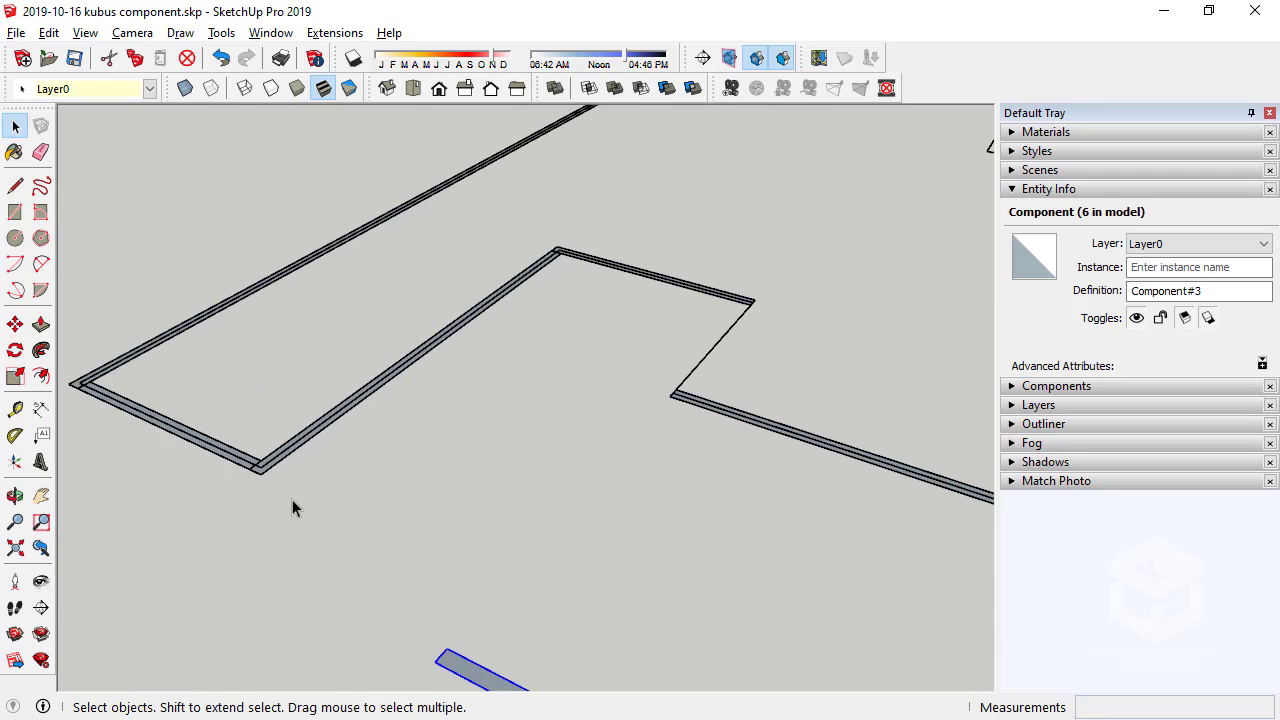
middle_click_drag(471, 426, 531, 580)
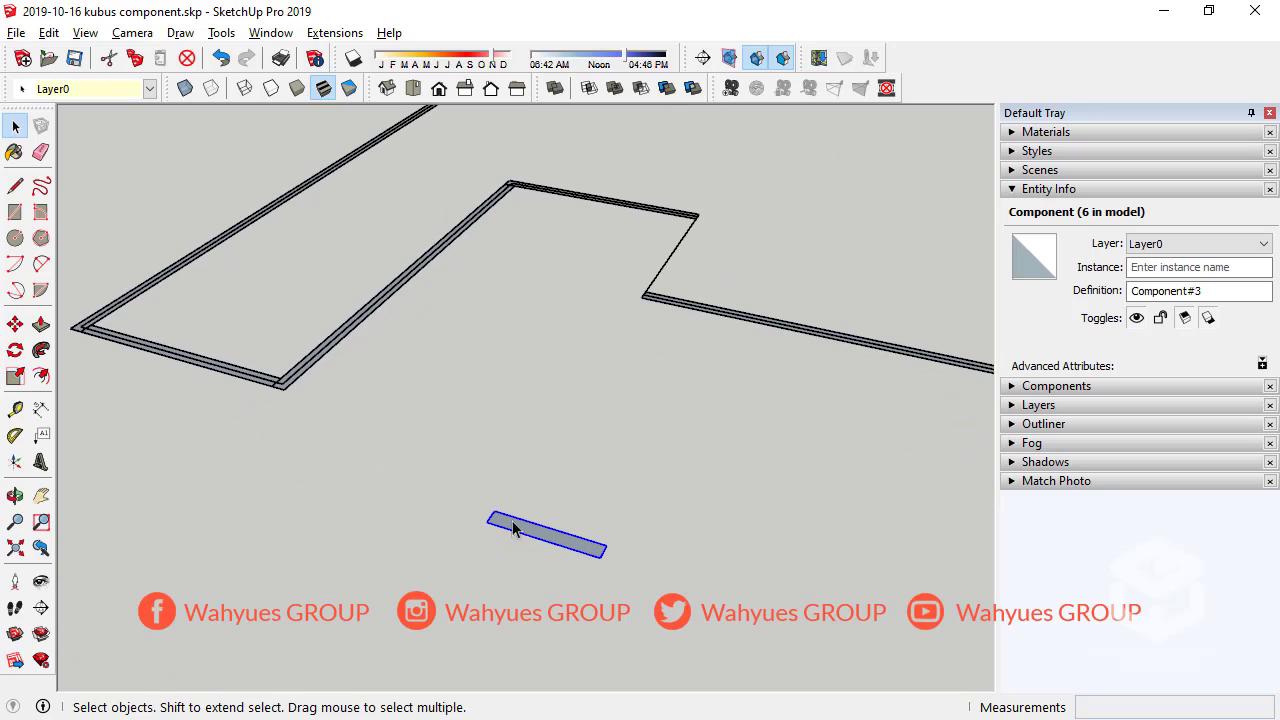
mouse_move(514, 523)
middle_mouse_down()
mouse_move(448, 510)
mouse_move(480, 520)
middle_mouse_up()
Enter the spare Component#3 copy's editing context and place a new rectangle's first corner inside it
double_click(490, 520)
middle_click_drag(525, 406, 514, 437)
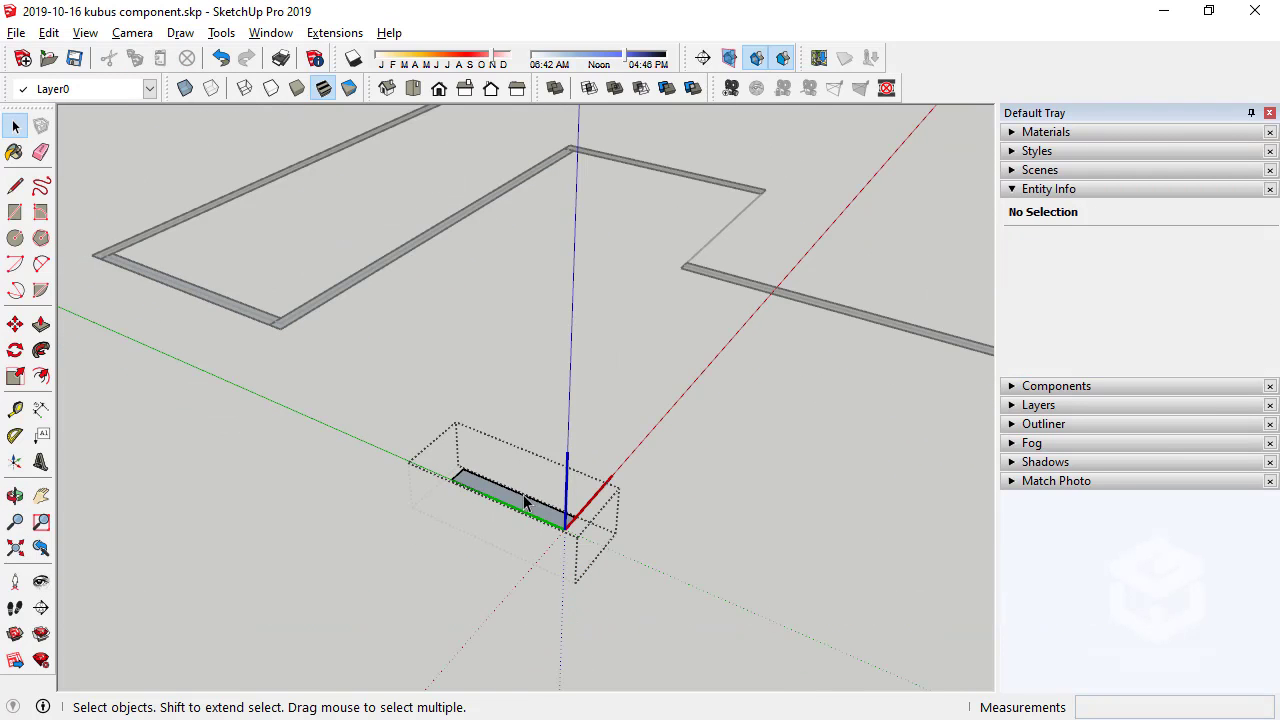
mouse_move(523, 503)
middle_mouse_down()
mouse_move(189, 514)
mouse_move(414, 449)
mouse_move(507, 459)
mouse_move(425, 499)
mouse_move(417, 543)
mouse_move(416, 510)
middle_mouse_up()
scroll(416, 510, "up", 3)
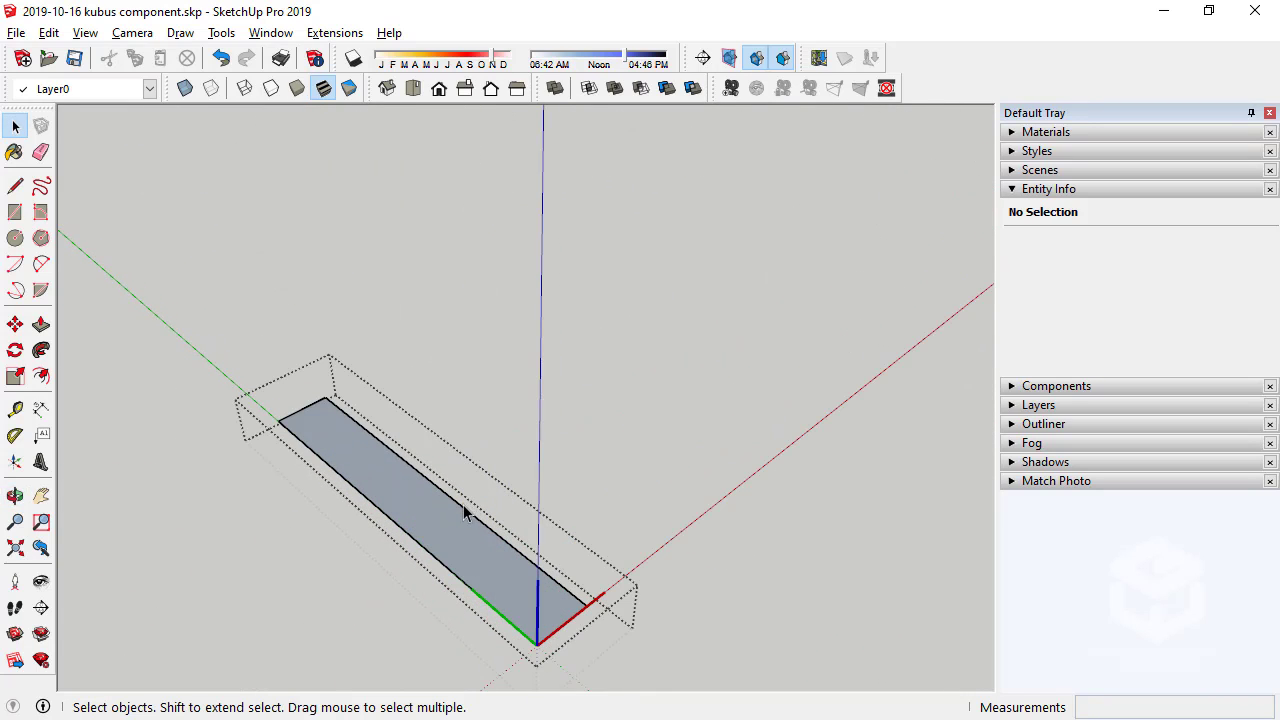
left_click(16, 213)
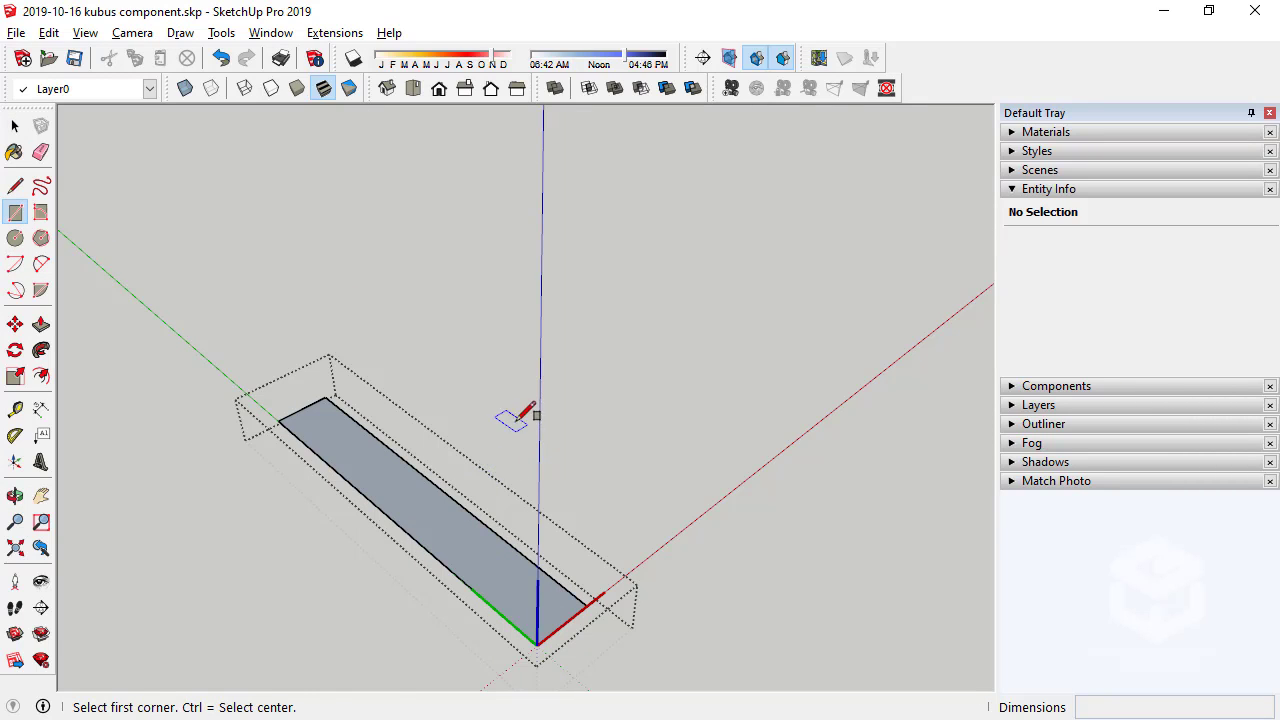
left_click(514, 404)
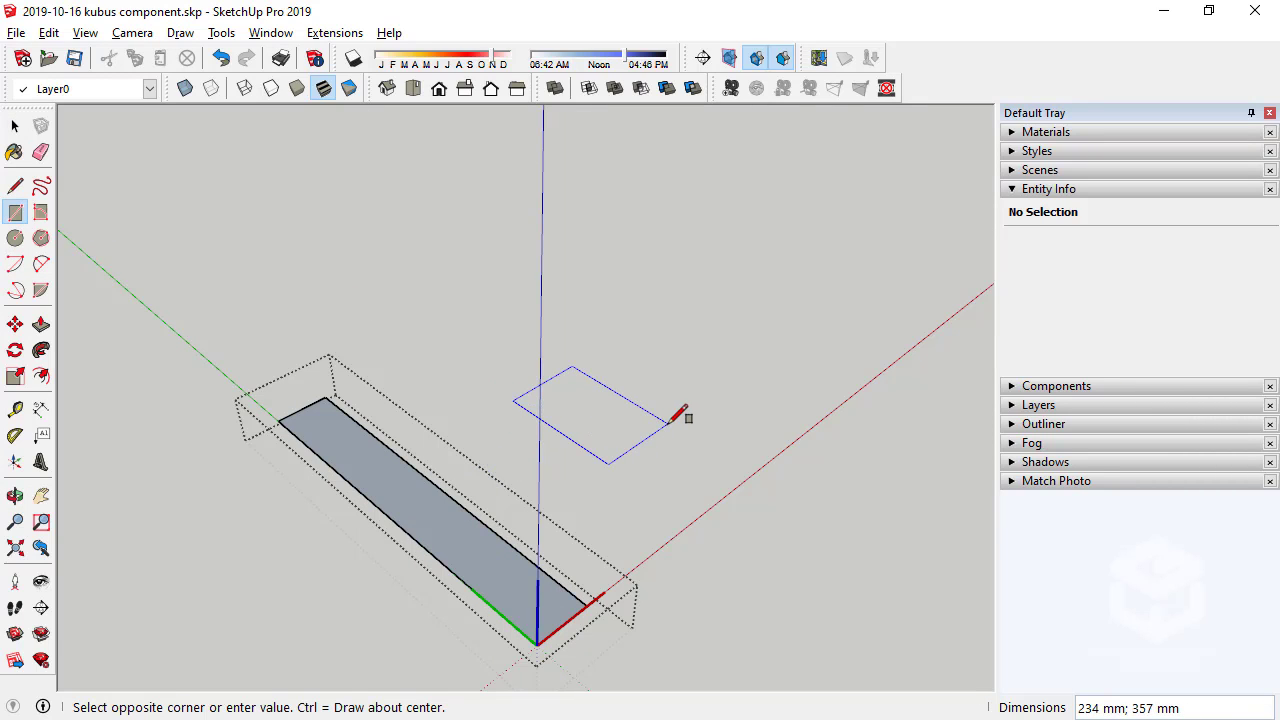
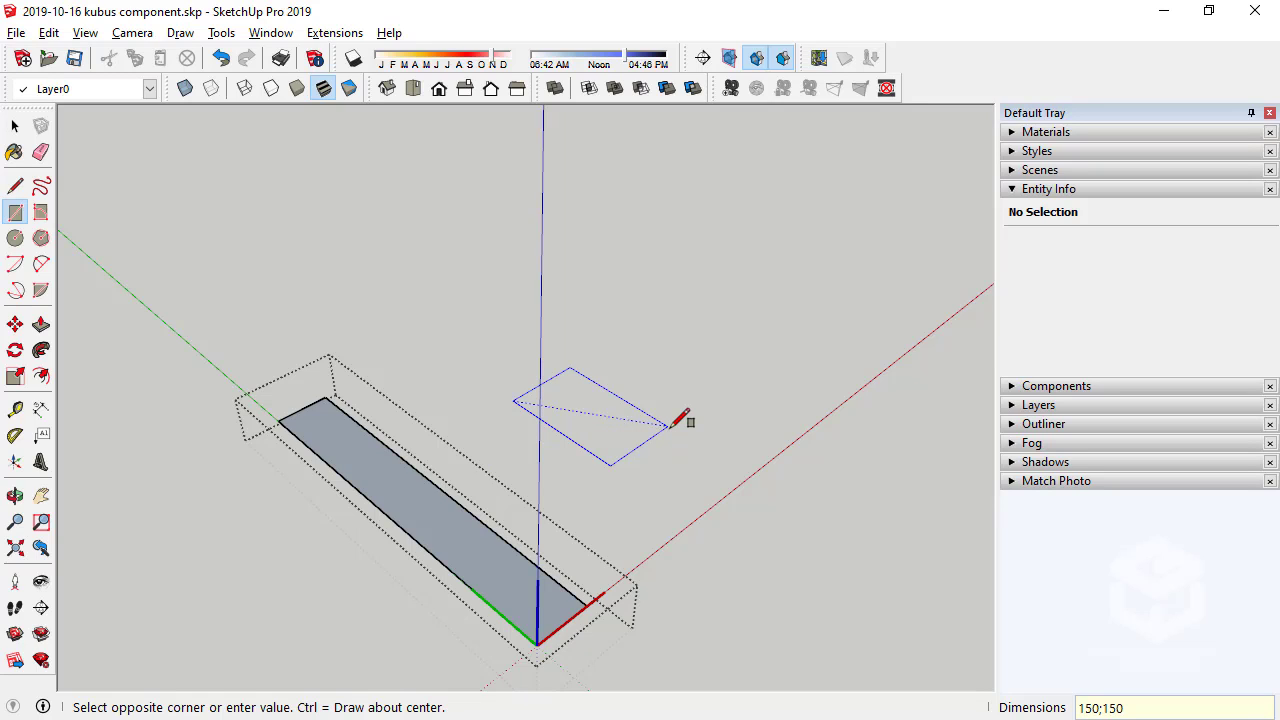
Finish the 150 by 150 square beside the strip and orbit in to view it
key("Return")
scroll(679, 425, "down", 2)
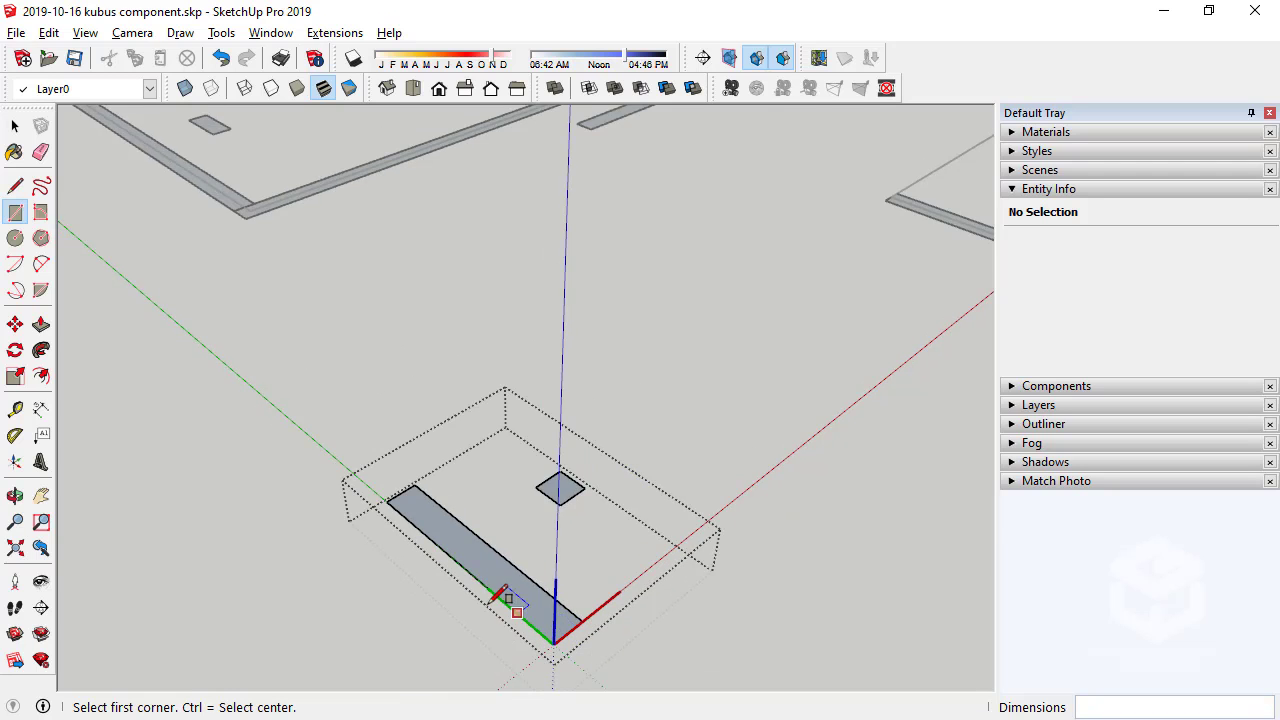
scroll(500, 594, "down", 2)
scroll(470, 560, "down", 2)
scroll(443, 523, "down", 2)
mouse_move(645, 288)
middle_mouse_down()
mouse_move(409, 560)
mouse_move(335, 302)
middle_mouse_up()
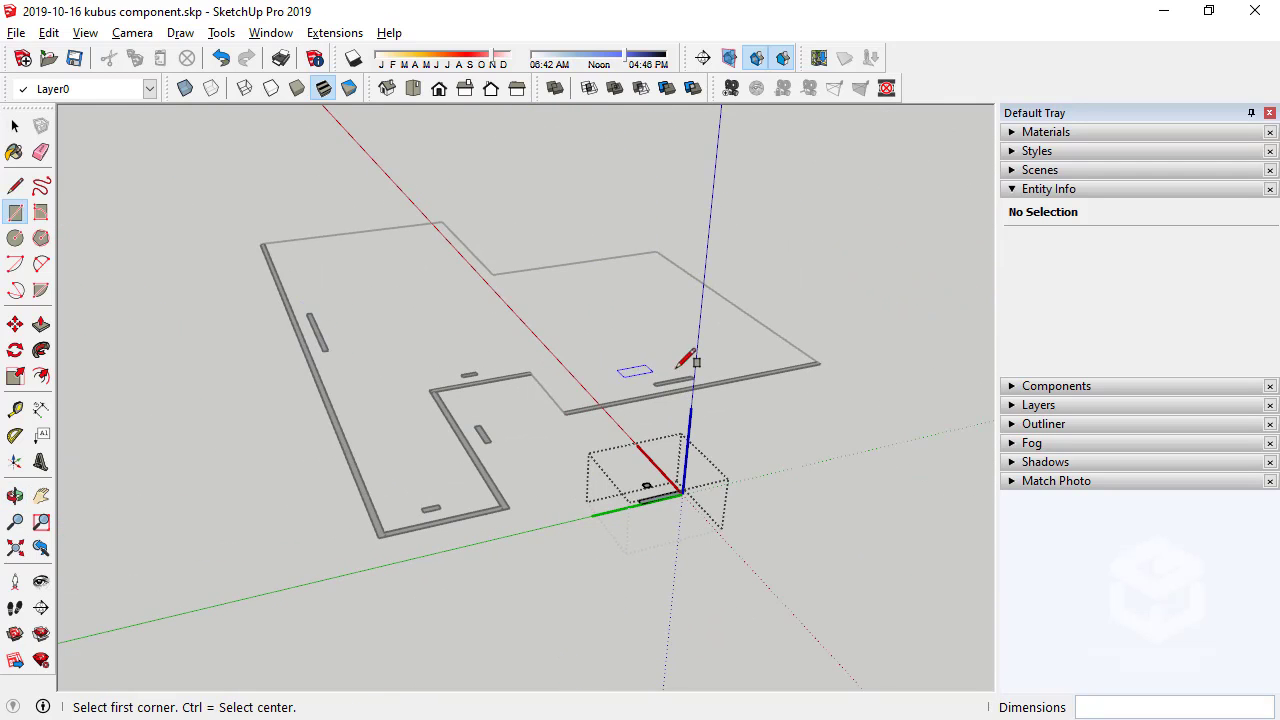
mouse_move(686, 358)
middle_mouse_down()
mouse_move(543, 480)
mouse_move(755, 413)
middle_mouse_up()
middle_click_drag(657, 398, 551, 421)
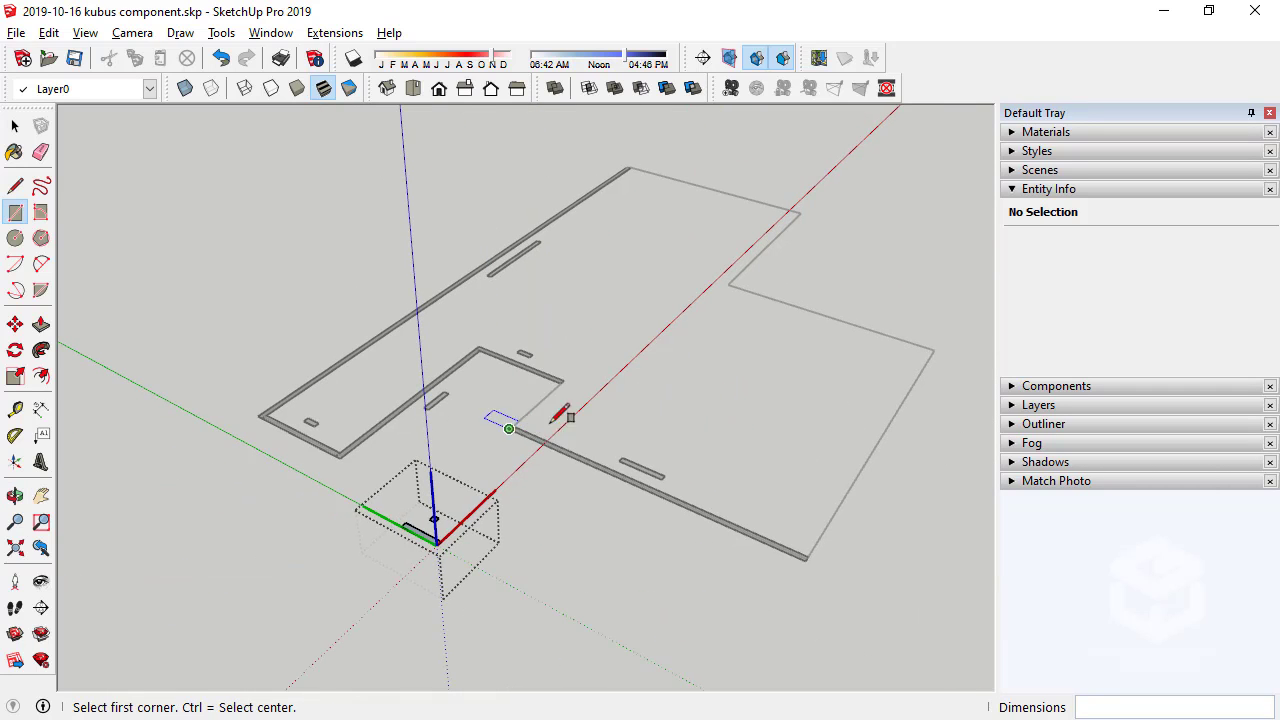
middle_click_drag(643, 465, 491, 480)
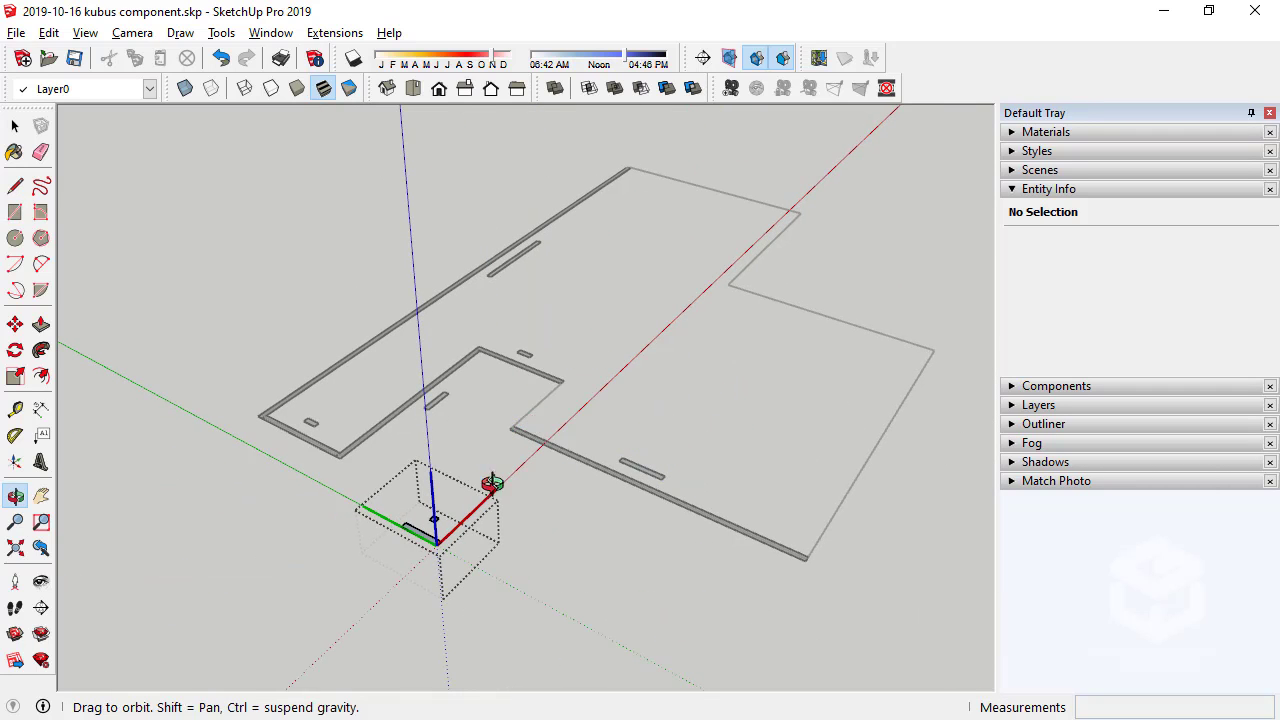
scroll(470, 510, "up", 3)
scroll(436, 547, "up", 2)
Select the square face with its edges and make it a group
key("space")
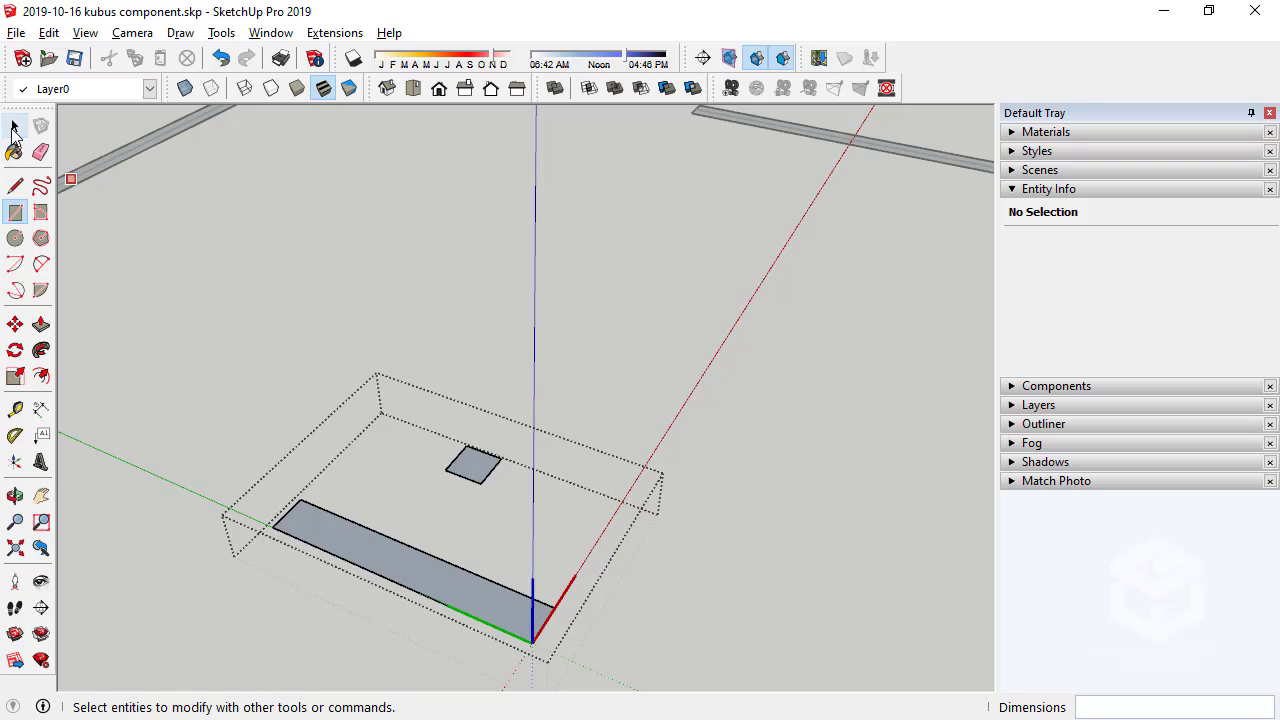
double_click(481, 470)
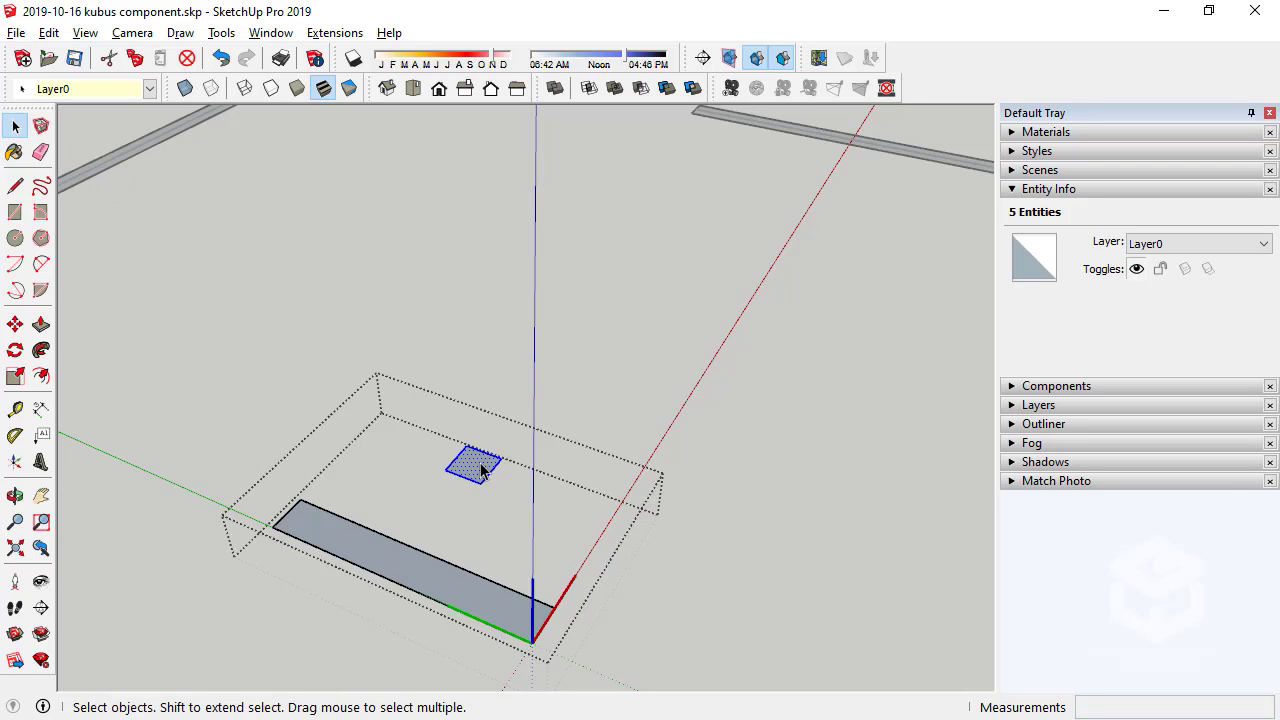
right_click(484, 466)
left_click(597, 361)
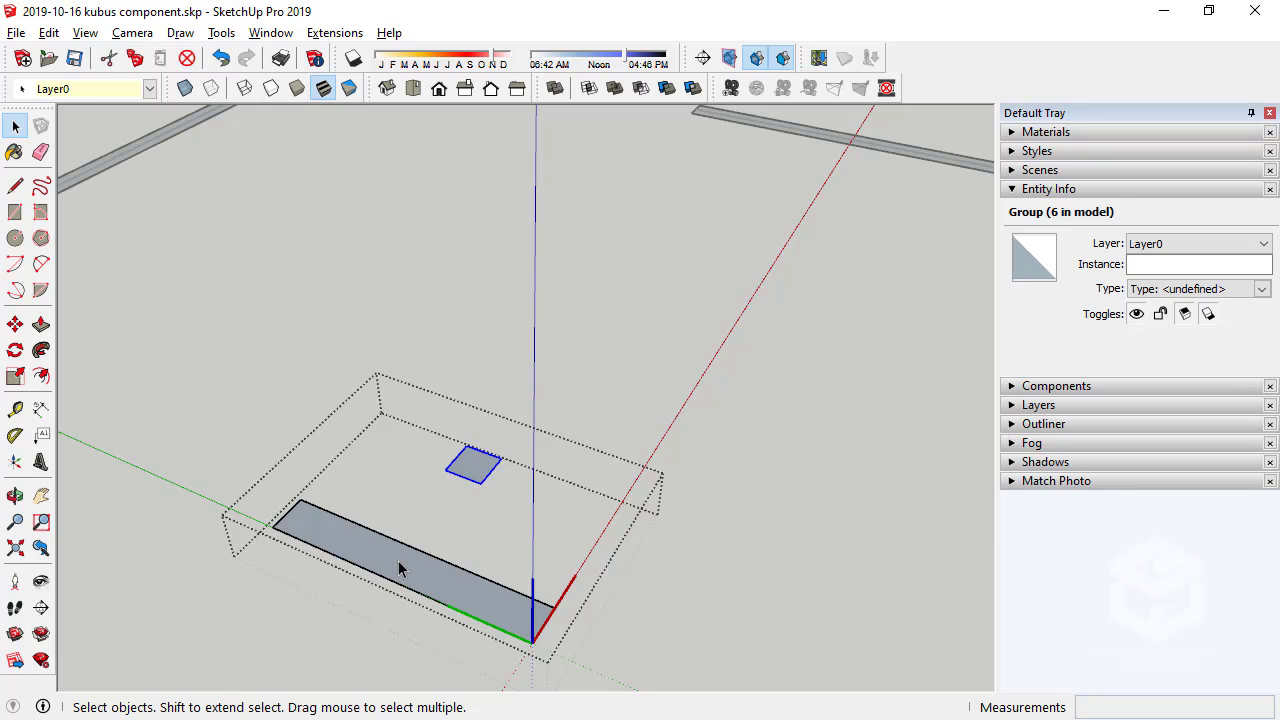
scroll(398, 568, "up", 2)
Inside the square's group, Push/Pull the face upward into a tall post
double_click(516, 418)
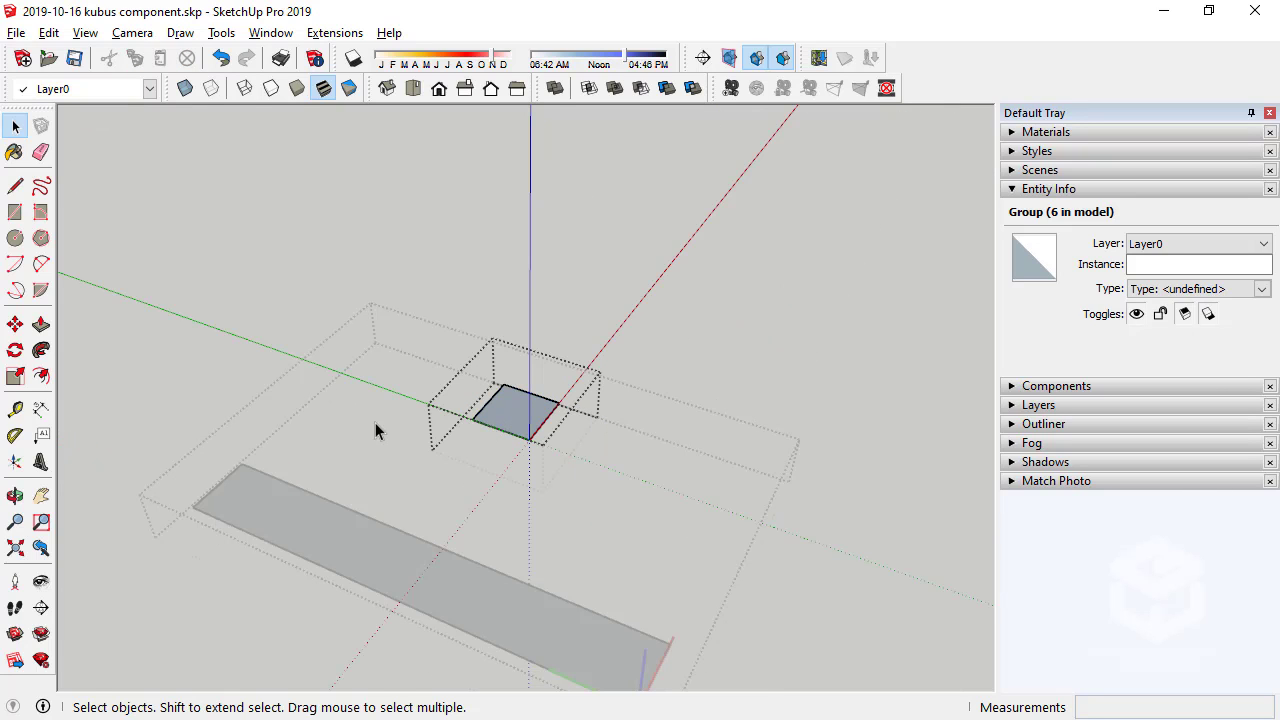
left_click(40, 324)
left_click(525, 420)
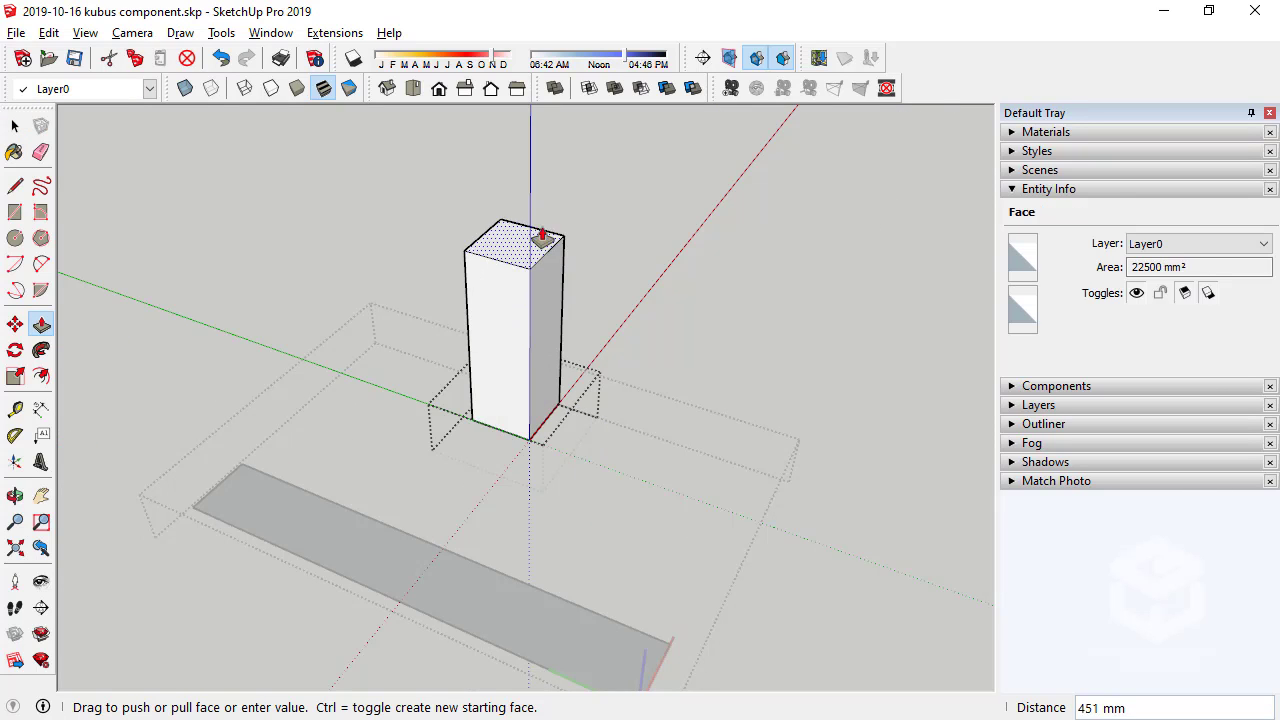
left_click(543, 206)
left_click(15, 125)
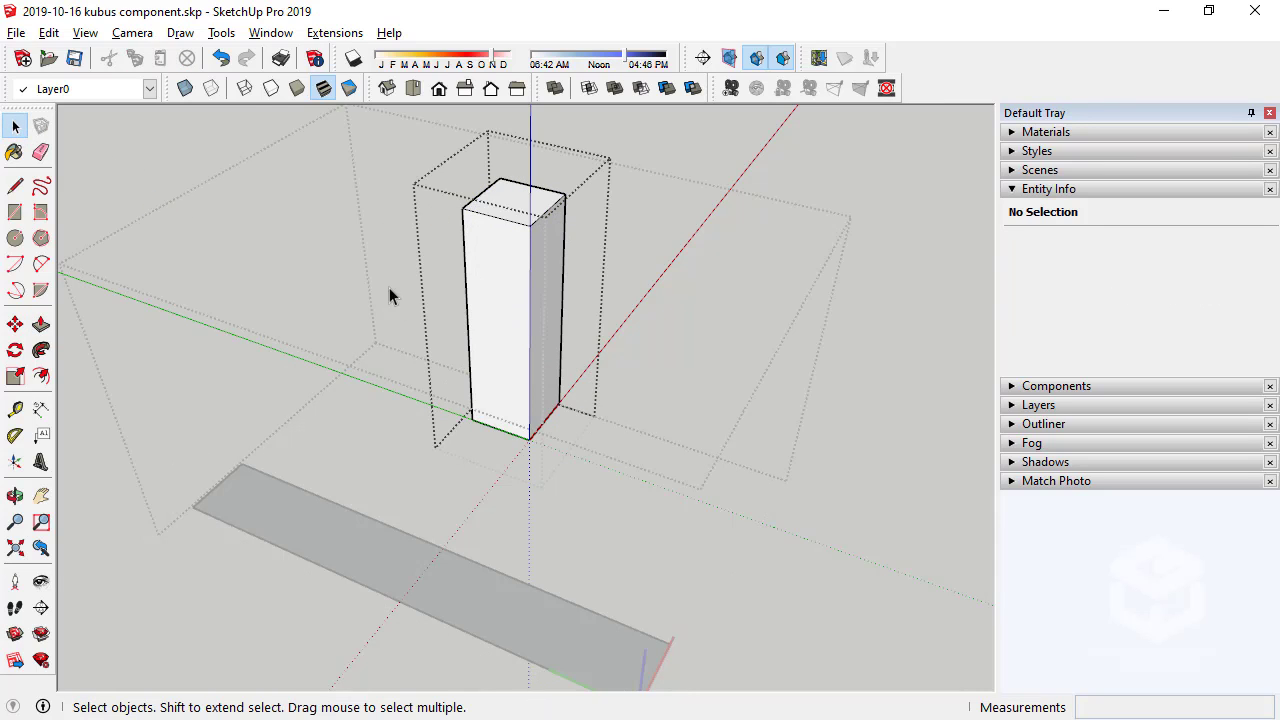
key("Escape")
Move the post to the far end of the long strip
left_click(15, 324)
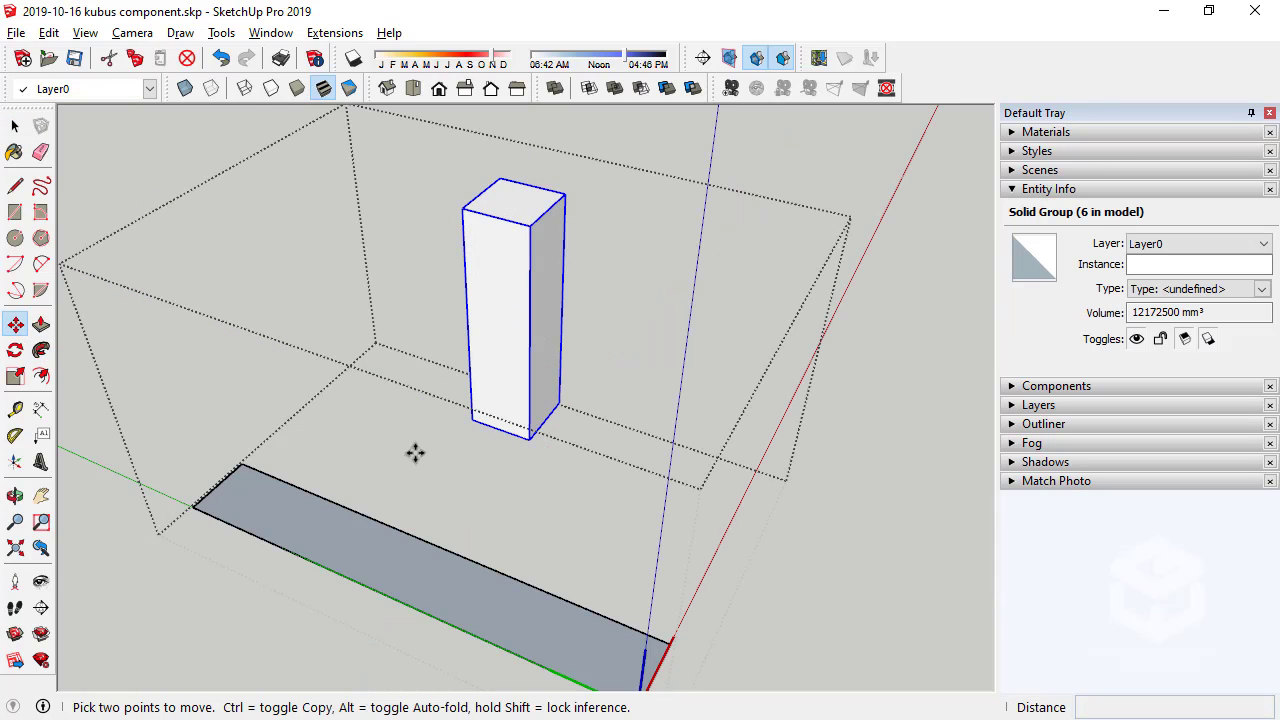
left_click(472, 422)
left_click(200, 506)
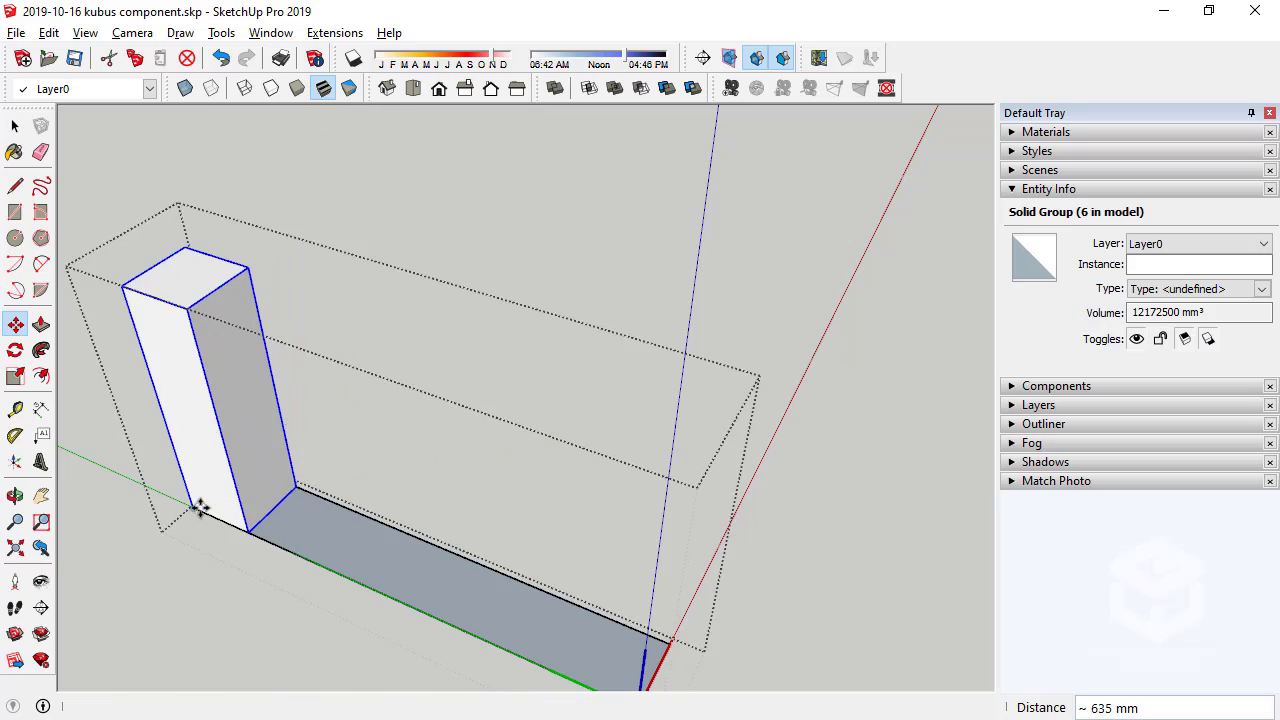
scroll(352, 569, "down", 3)
scroll(352, 569, "down", 3)
mouse_move(354, 568)
middle_mouse_down()
mouse_move(443, 566)
mouse_move(708, 449)
mouse_move(824, 380)
mouse_move(623, 374)
mouse_move(320, 466)
middle_mouse_up()
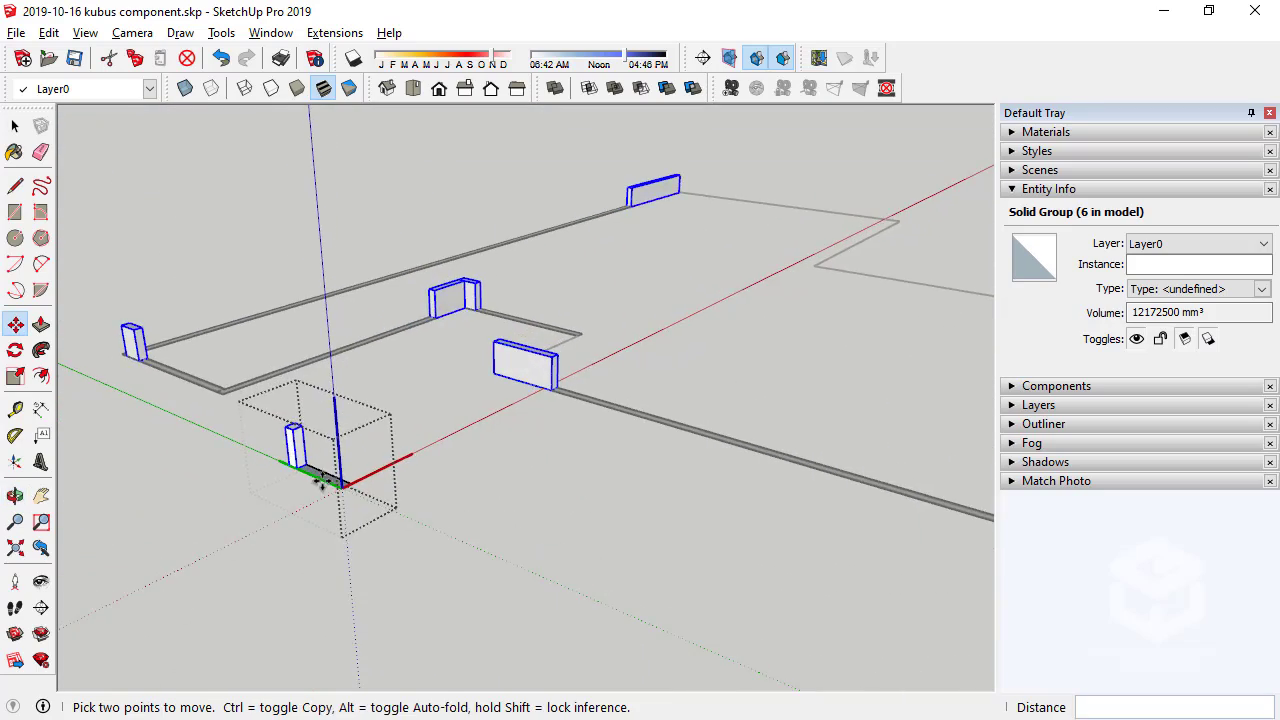
scroll(314, 476, "up", 3)
scroll(314, 476, "up", 1)
key("space")
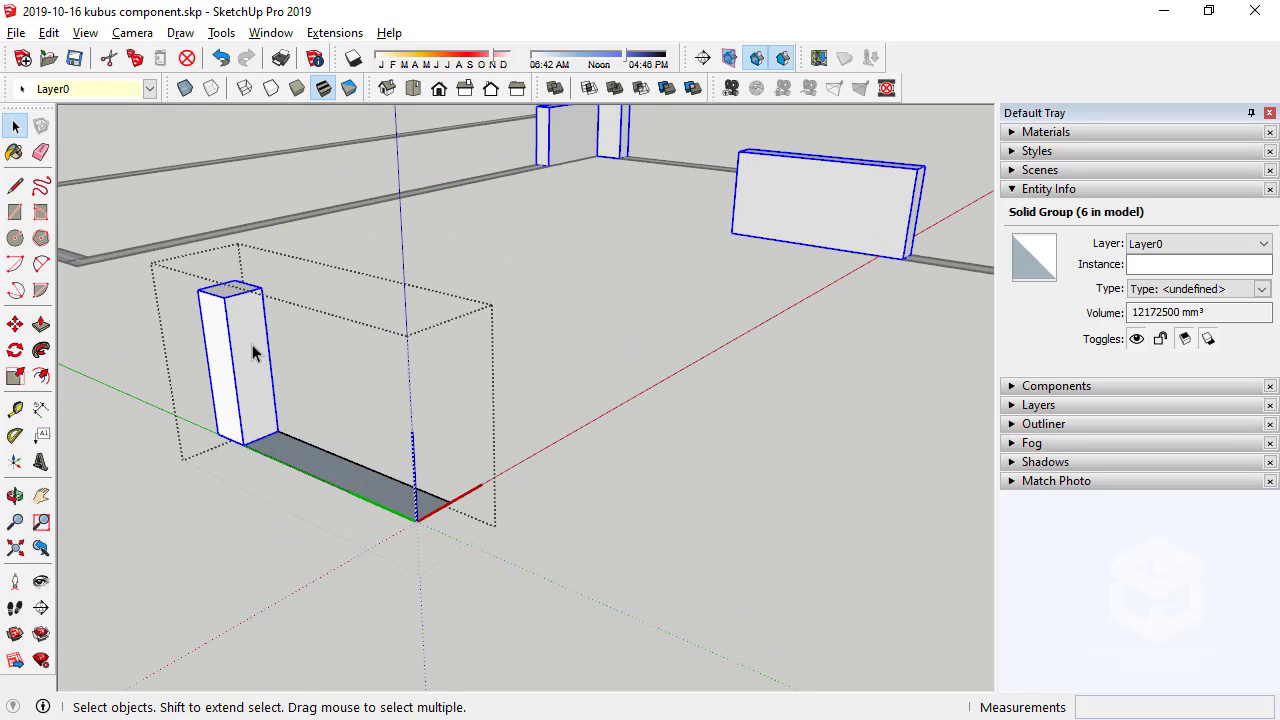
Push the post's side face out 850 mm into a block
double_click(253, 352)
left_click(41, 324)
left_click(242, 393)
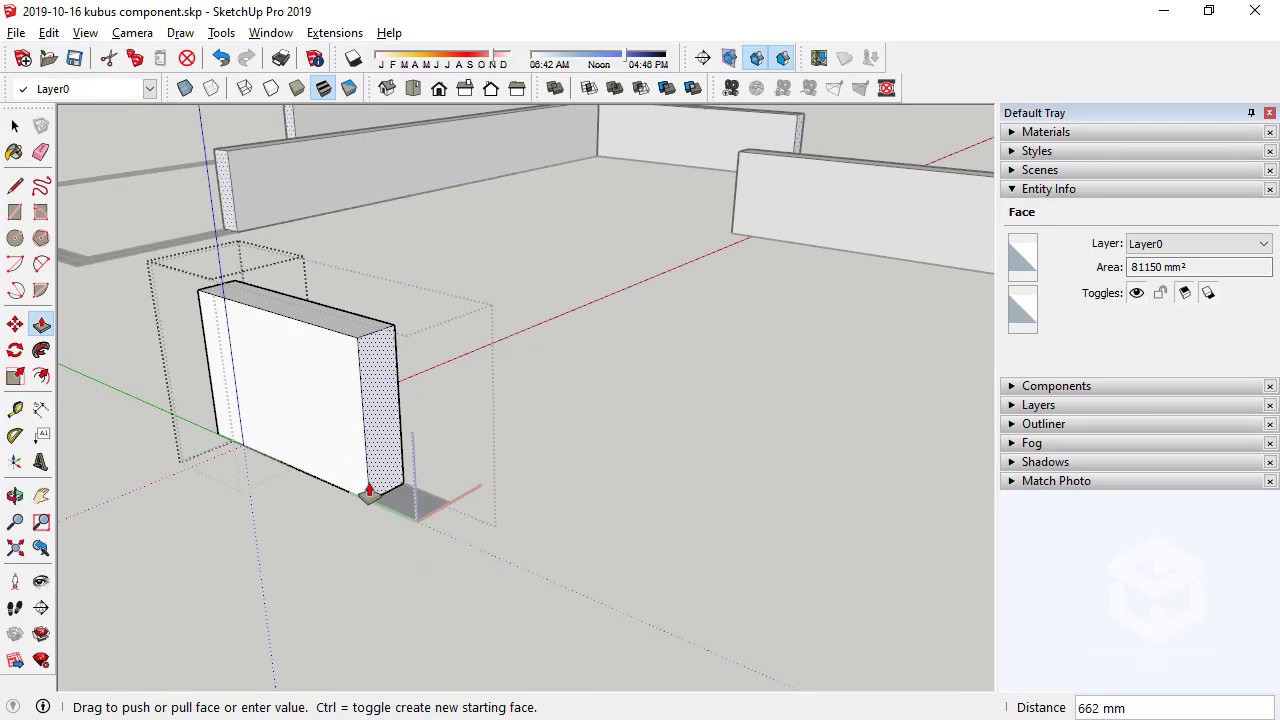
left_click(423, 534)
middle_click_drag(423, 534, 546, 652)
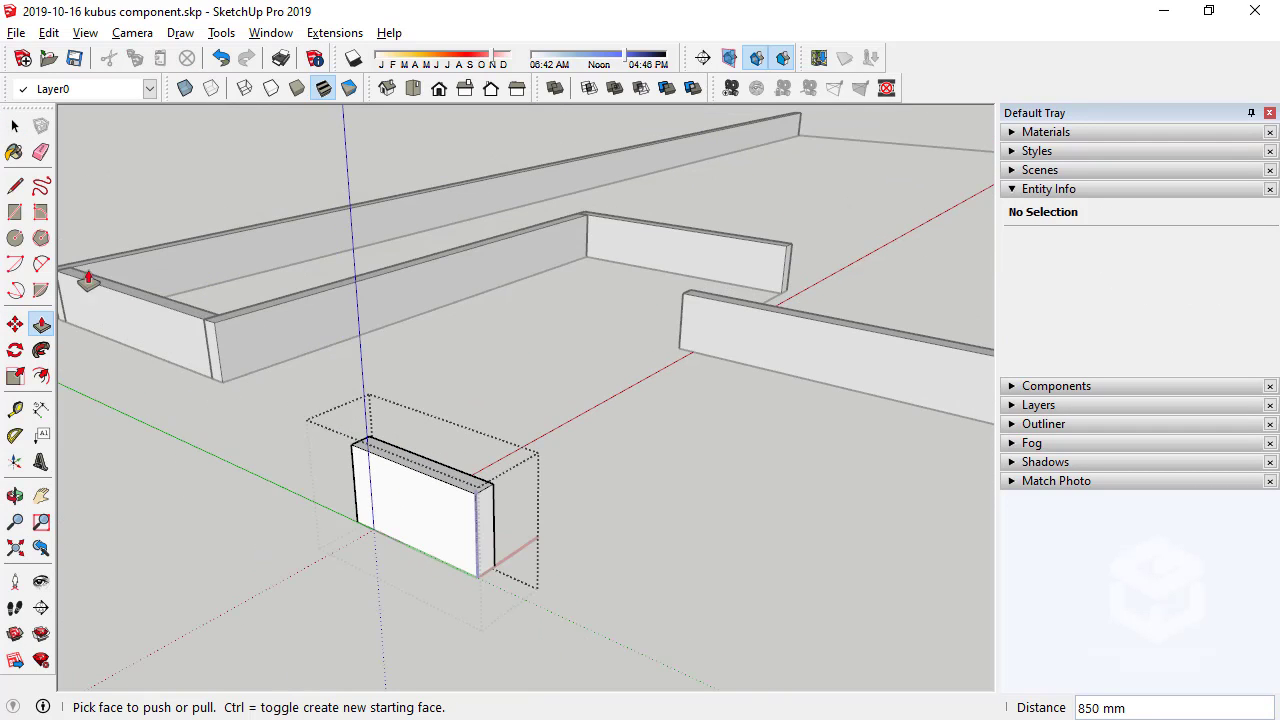
left_click(14, 125)
mouse_move(347, 414)
middle_mouse_down()
mouse_move(793, 430)
mouse_move(456, 483)
mouse_move(414, 452)
mouse_move(394, 466)
middle_mouse_up()
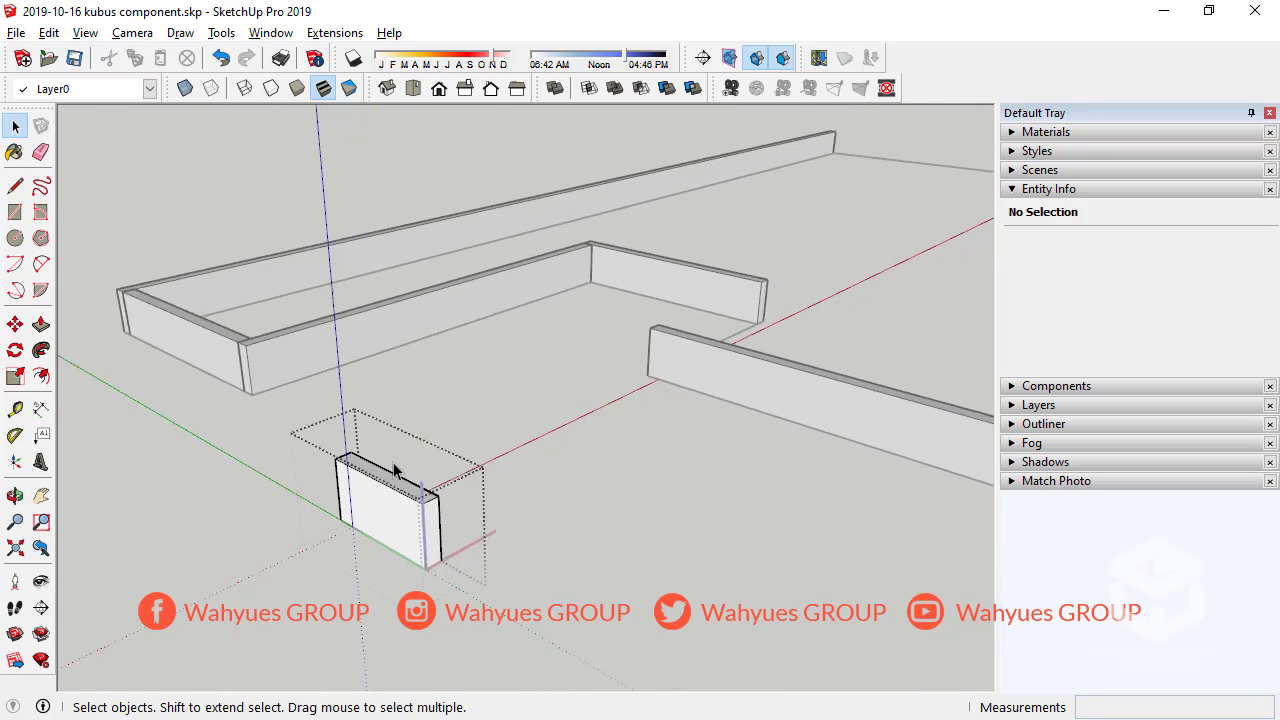
Push/Pull the block's end face to a new position and exit the block
left_click(41, 324)
left_click(479, 585)
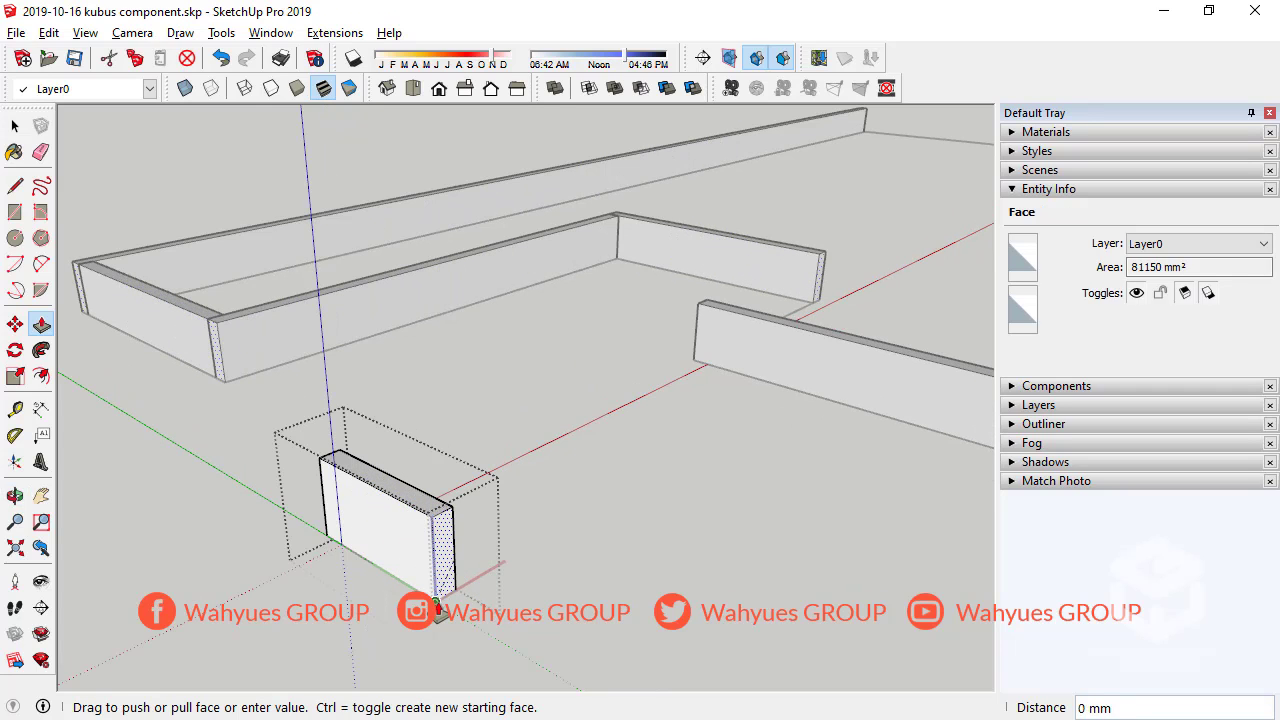
left_click(440, 615)
left_click(15, 125)
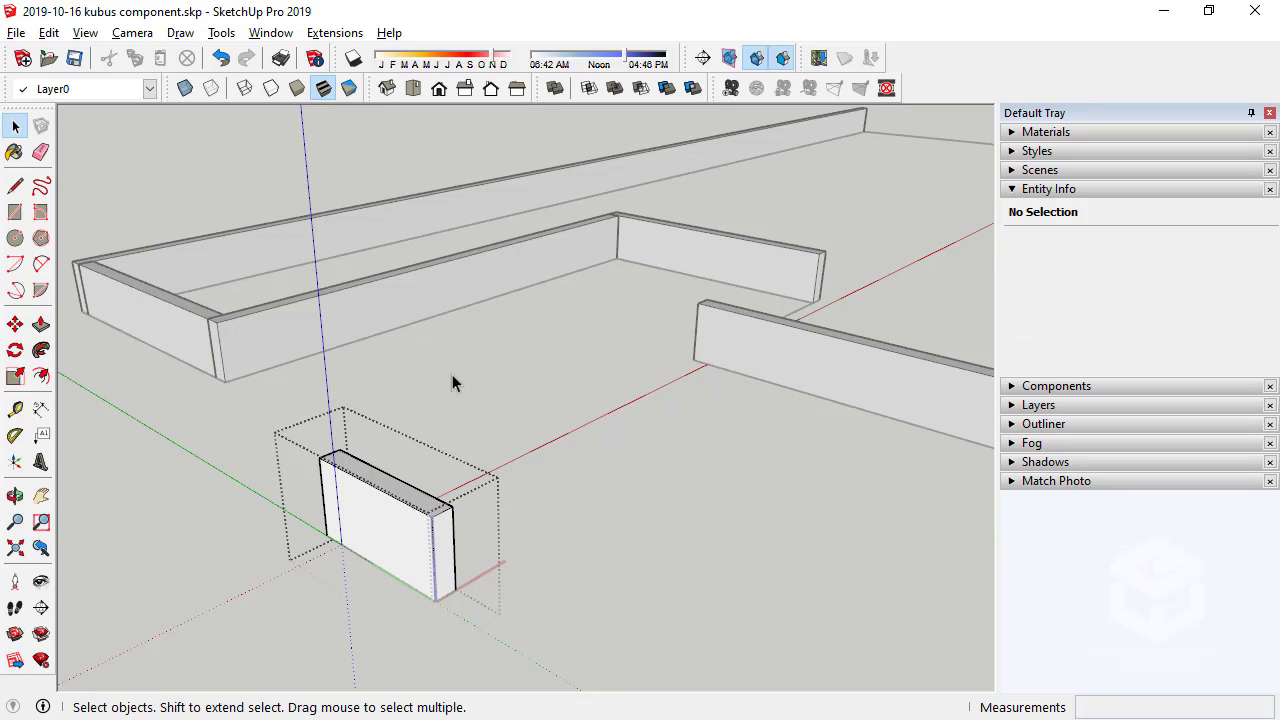
left_click(431, 432)
scroll(315, 541, "down", 3)
scroll(315, 541, "down", 2)
mouse_move(395, 468)
middle_mouse_down()
mouse_move(771, 537)
mouse_move(854, 414)
mouse_move(220, 537)
mouse_move(474, 460)
mouse_move(495, 519)
middle_mouse_up()
Undo four times to return the walls to flat stubs
key("ctrl+z")
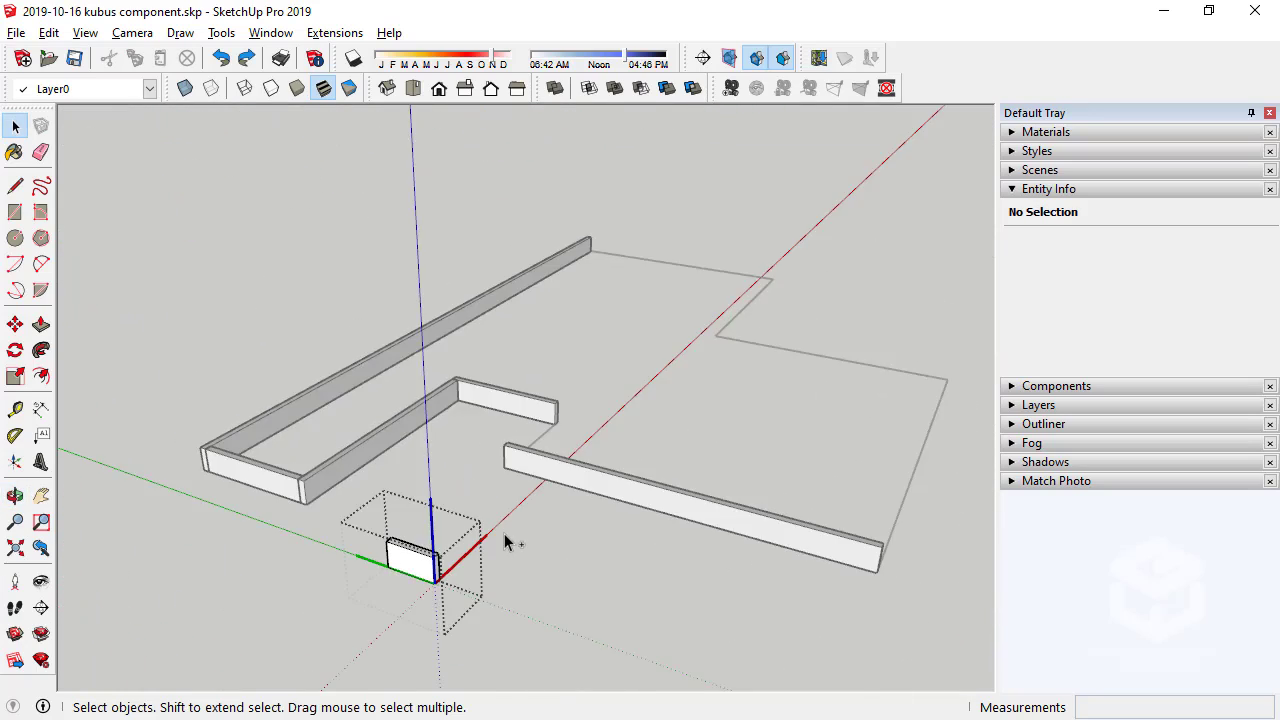
key("ctrl+z")
key("ctrl+z")
key("ctrl+z")
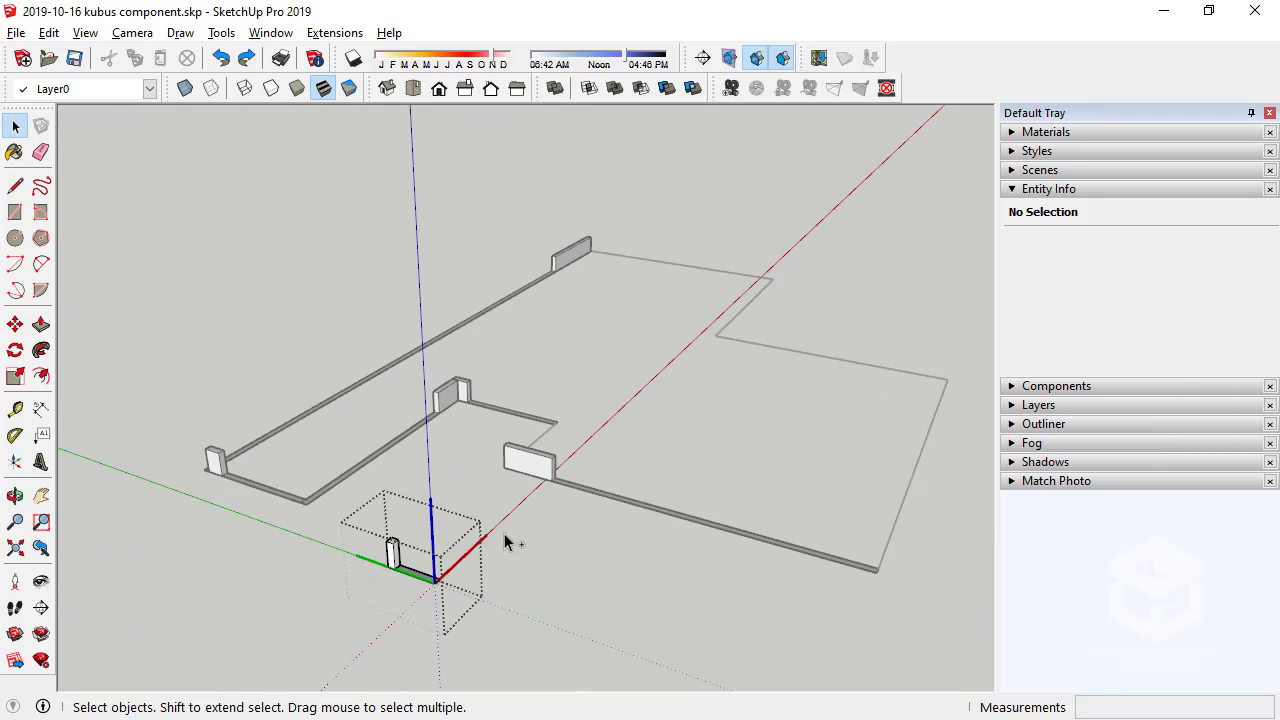
key("ctrl+z")
key("ctrl+z")
key("ctrl+z")
key("ctrl+z")
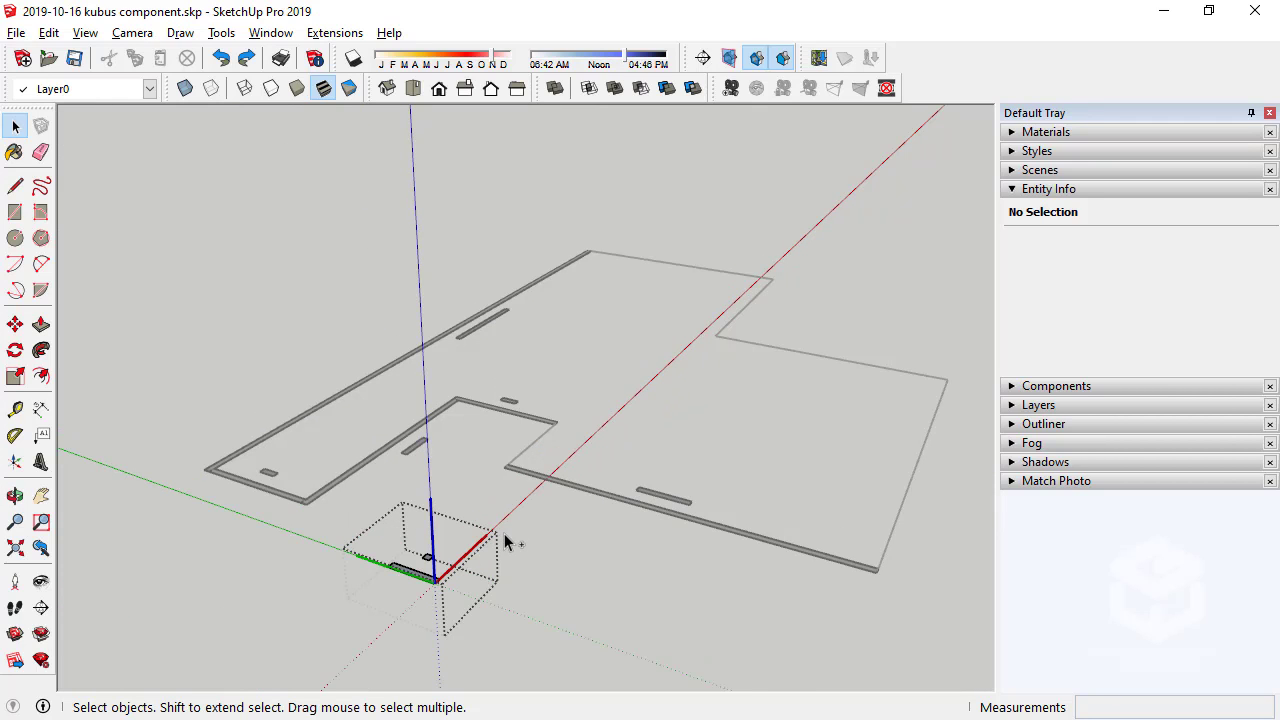
key("ctrl+z")
Exit the component and select the wall component
left_click(504, 535)
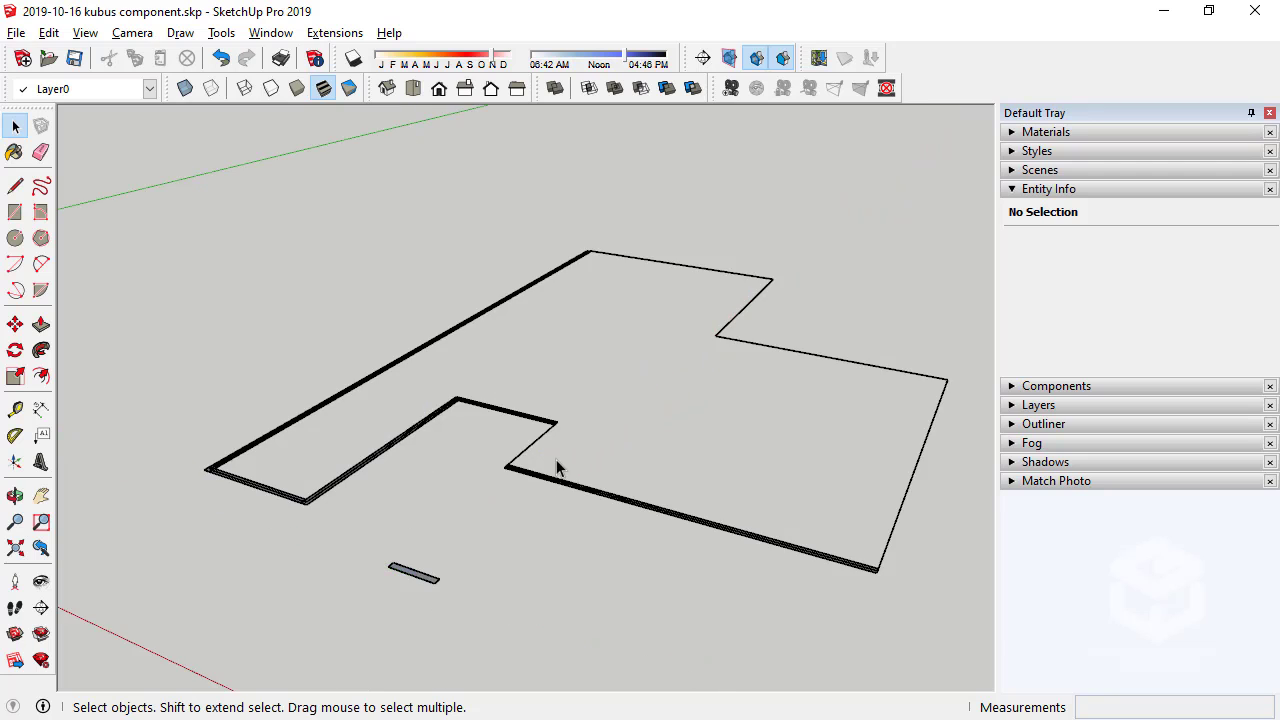
scroll(556, 459, "up", 3)
scroll(471, 385, "up", 2)
scroll(671, 457, "up", 2)
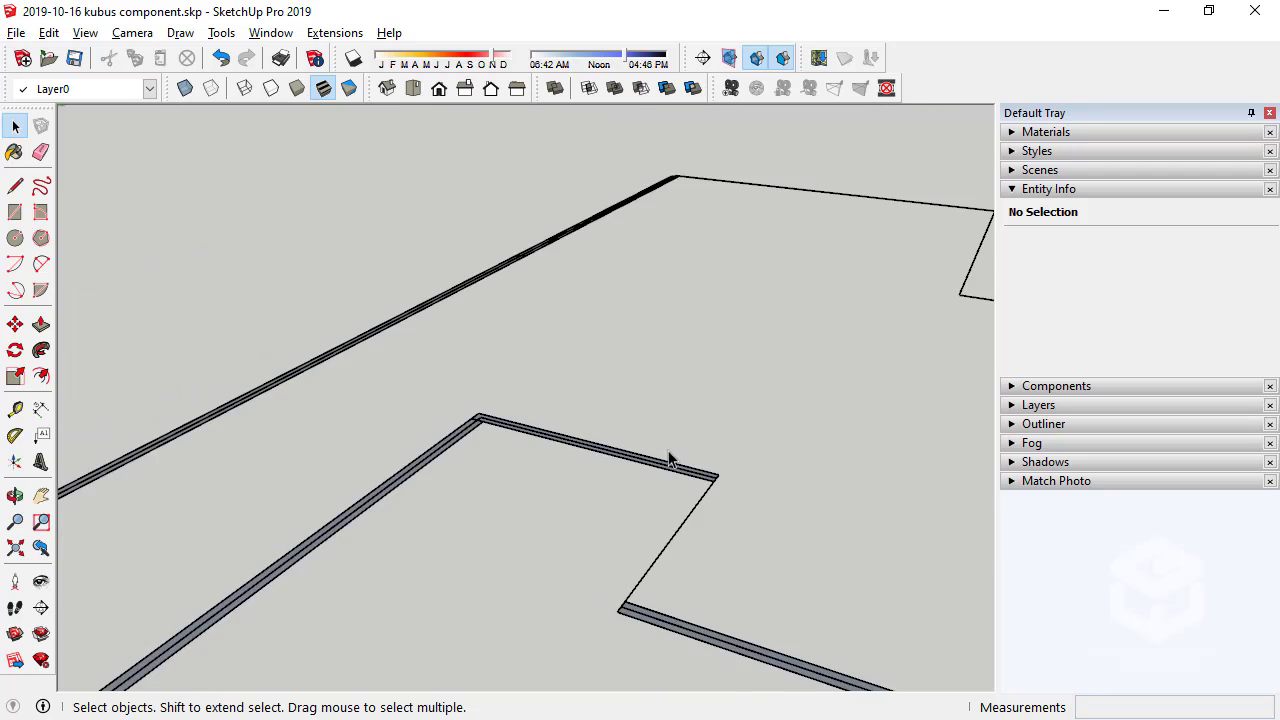
scroll(500, 530, "up", 2)
scroll(362, 617, "up", 2)
left_click(362, 615)
scroll(360, 610, "up", 2)
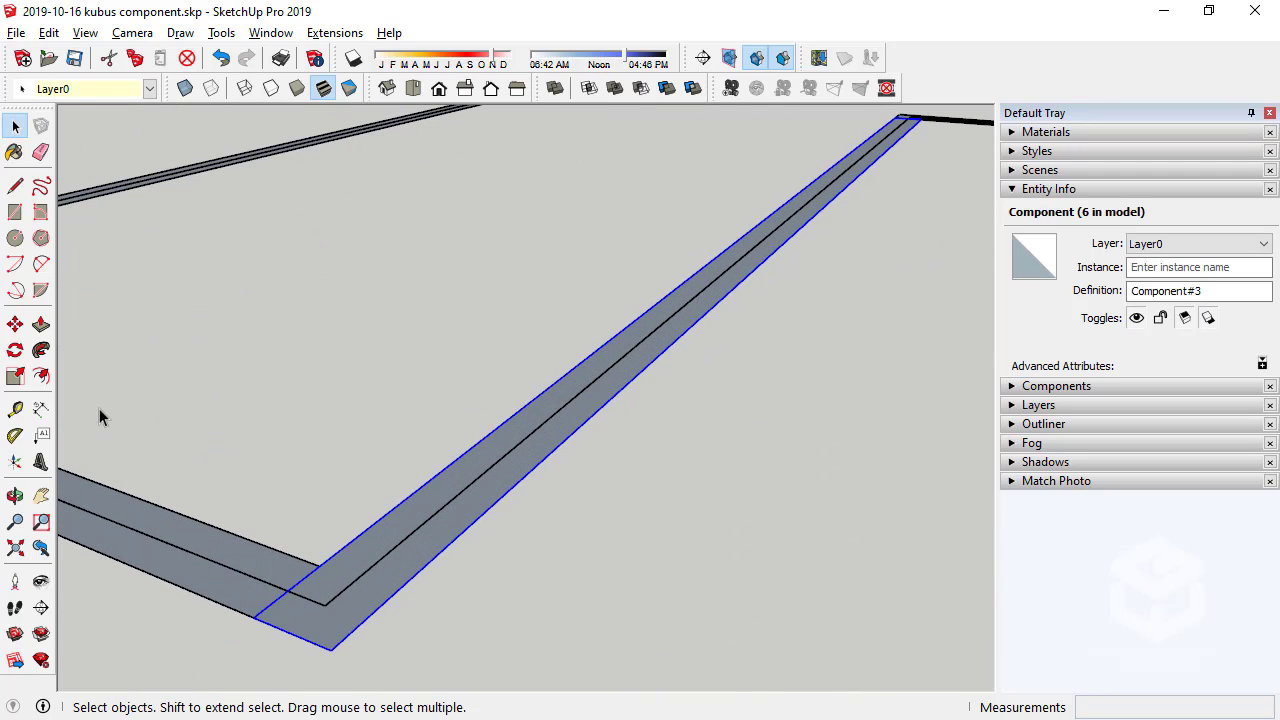
Copy the wall component from its endpoint to a new spot with Move and Ctrl
left_click(15, 324)
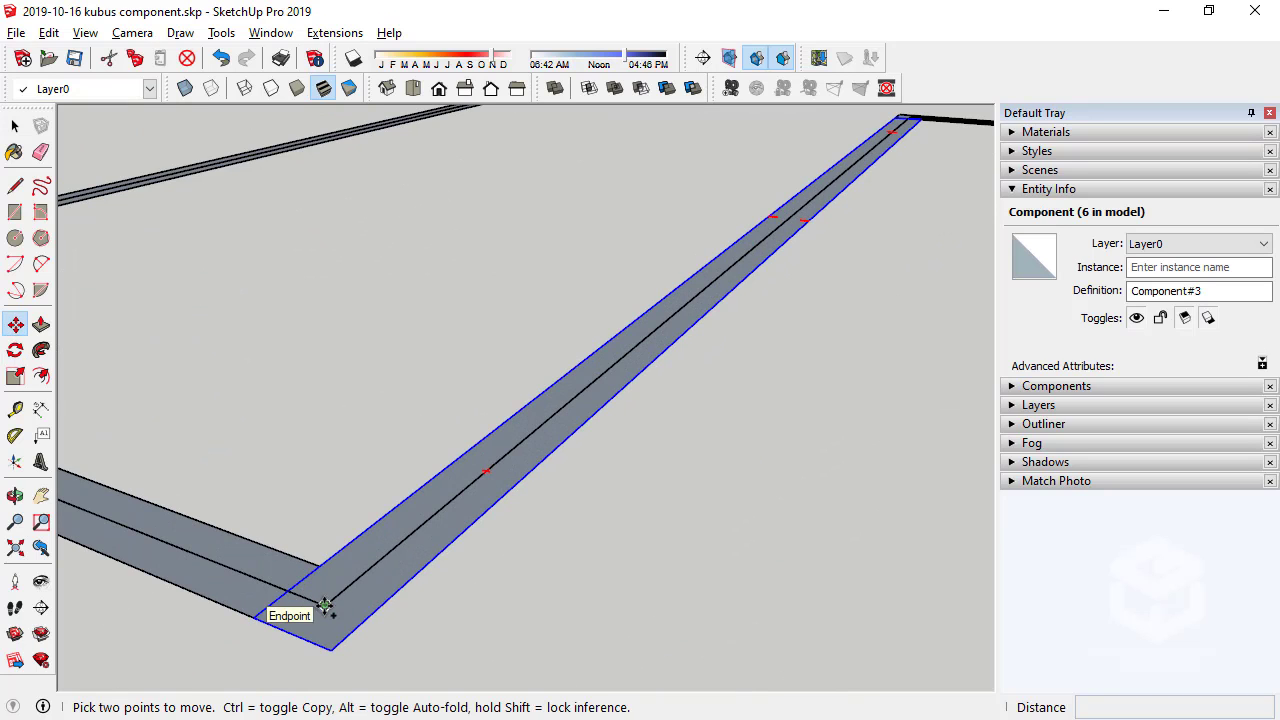
left_click(325, 606)
key("ctrl")
scroll(270, 595, "down", 3)
scroll(300, 580, "down", 2)
scroll(437, 563, "up", 2)
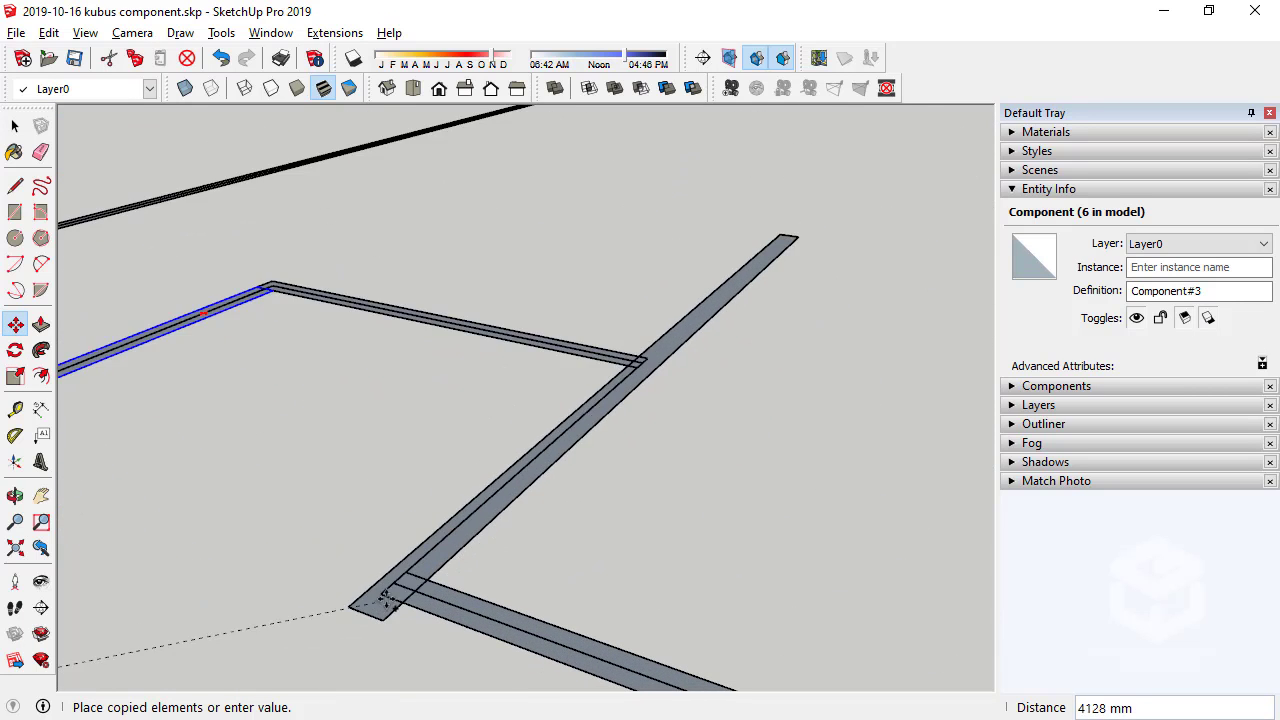
scroll(390, 595, "down", 1)
left_click(395, 598)
scroll(392, 602, "up", 2)
Shorten the diagonal wall copy slightly along its length with Scale
left_click(16, 376)
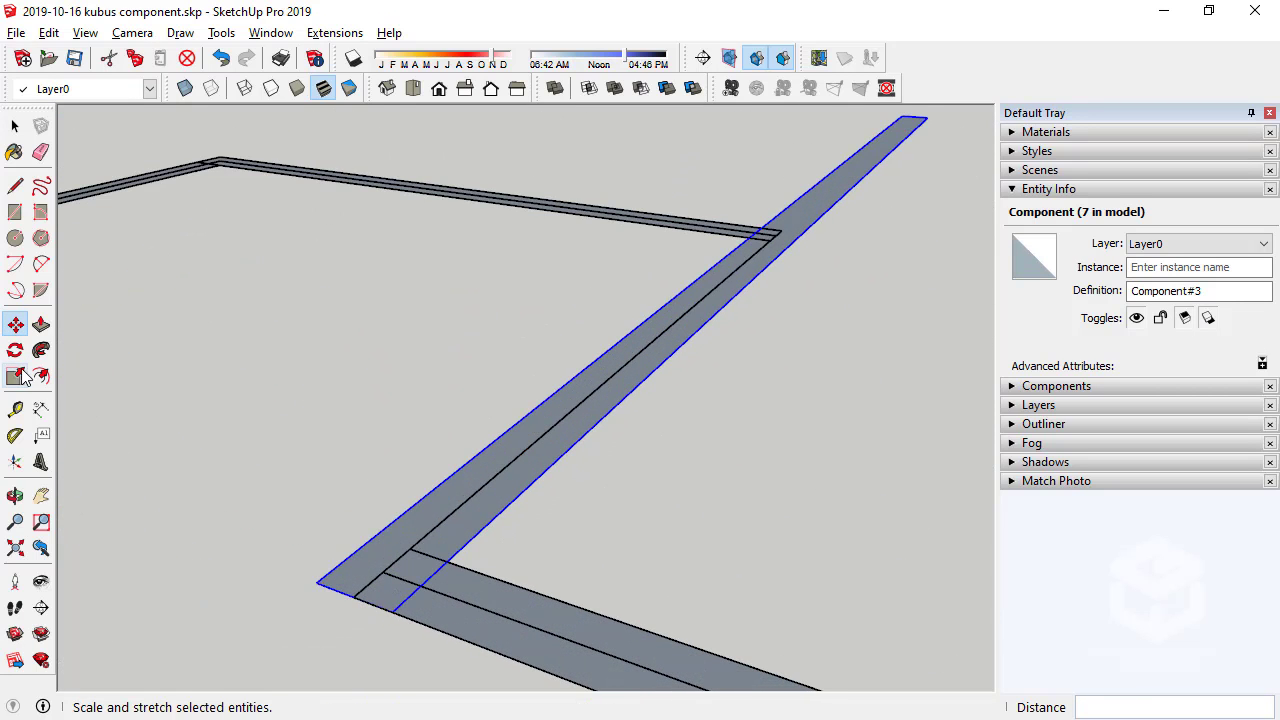
left_click(22, 372)
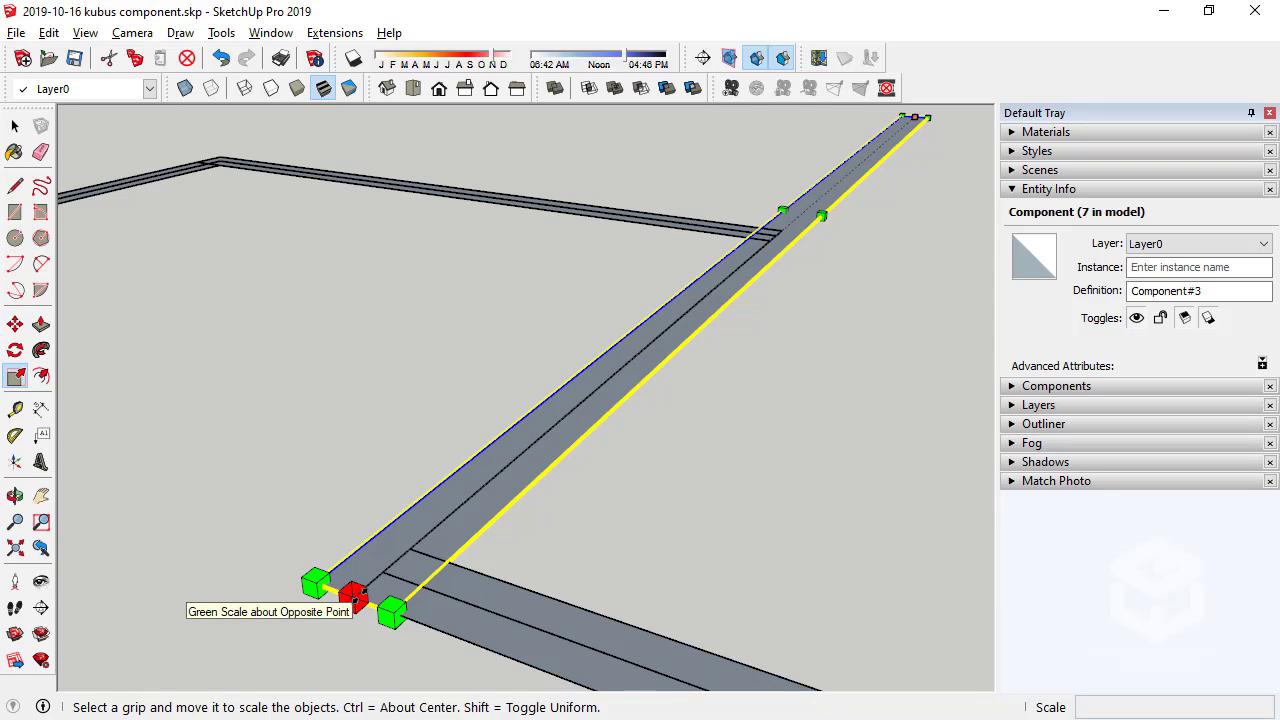
left_click_drag(355, 597, 407, 546)
key("space")
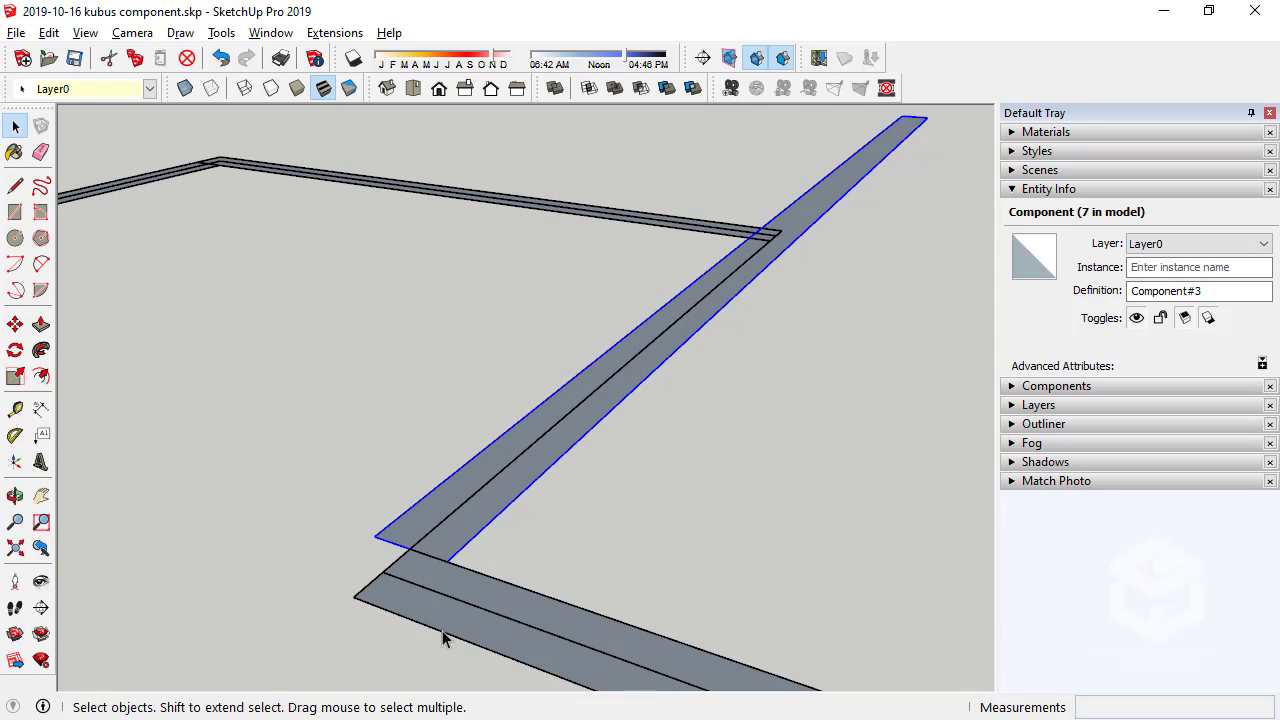
Stretch the lower wall strip's end slightly with Scale
left_click(443, 638)
left_click(24, 370)
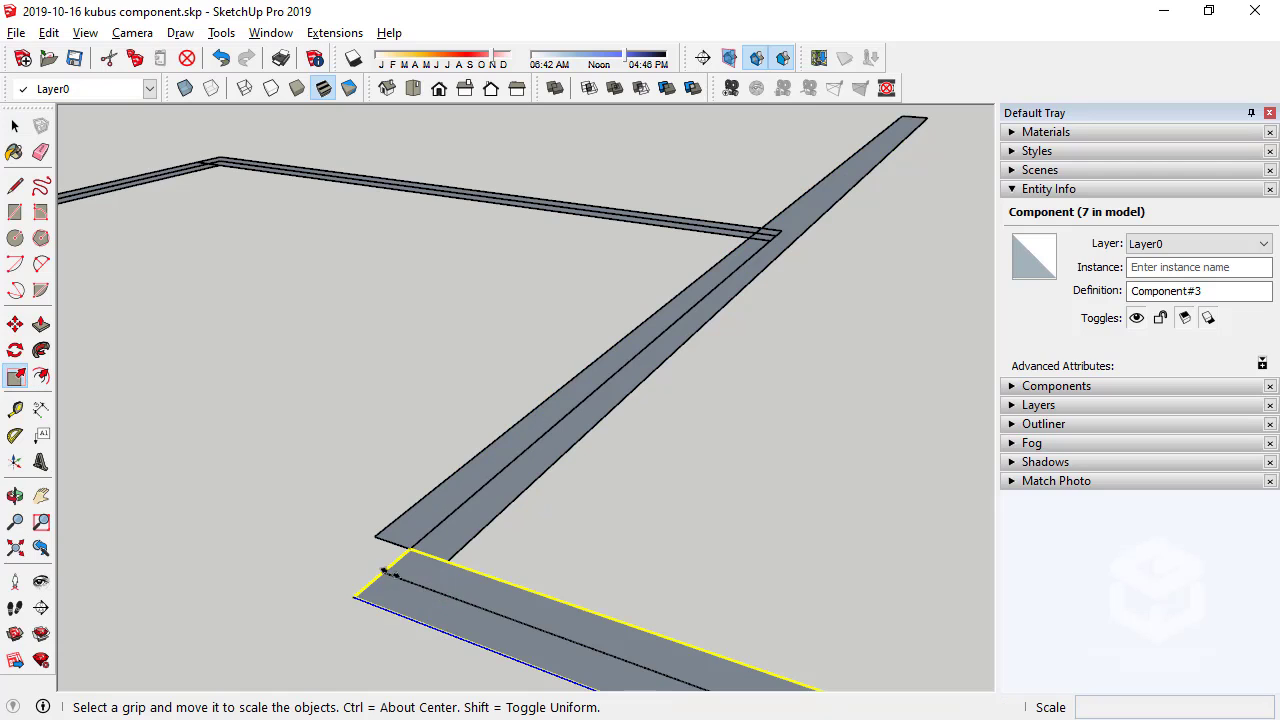
left_click_drag(380, 571, 330, 550)
scroll(282, 591, "down", 3)
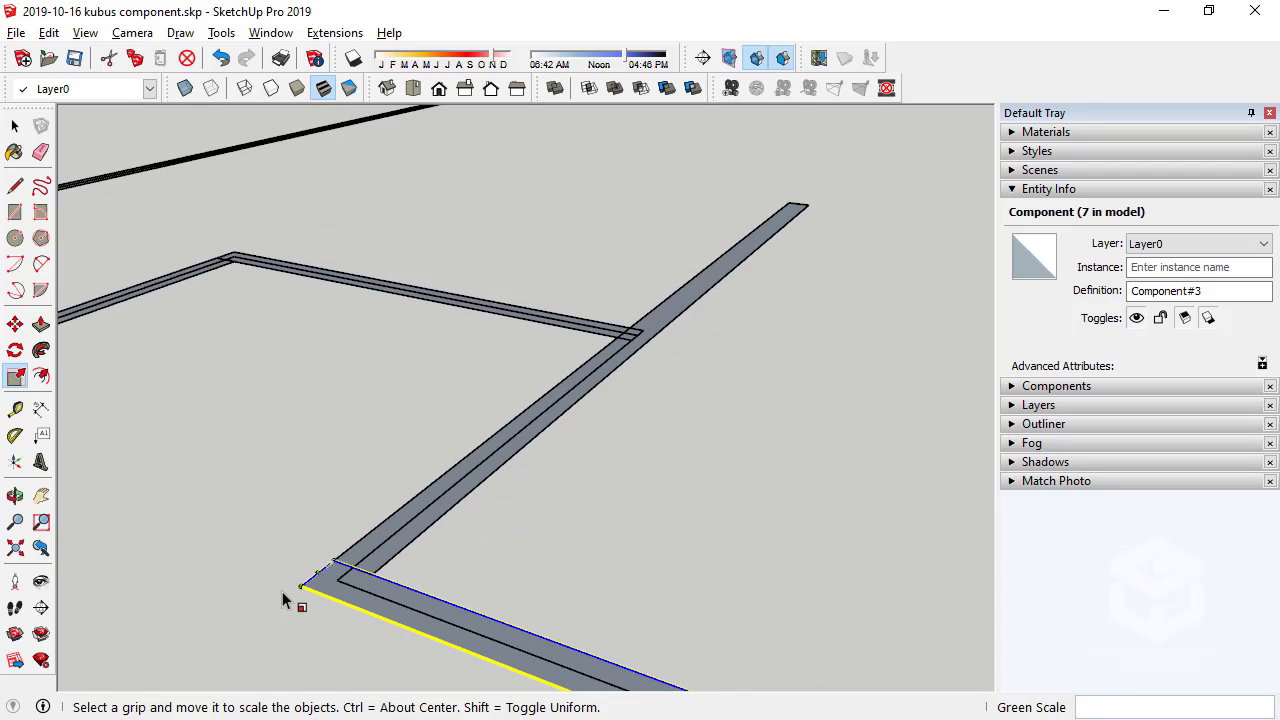
scroll(260, 583, "down", 2)
left_click(260, 583)
scroll(443, 480, "up", 3)
Scale another wall strip down to about 0.42 of its length along green
left_click(443, 480)
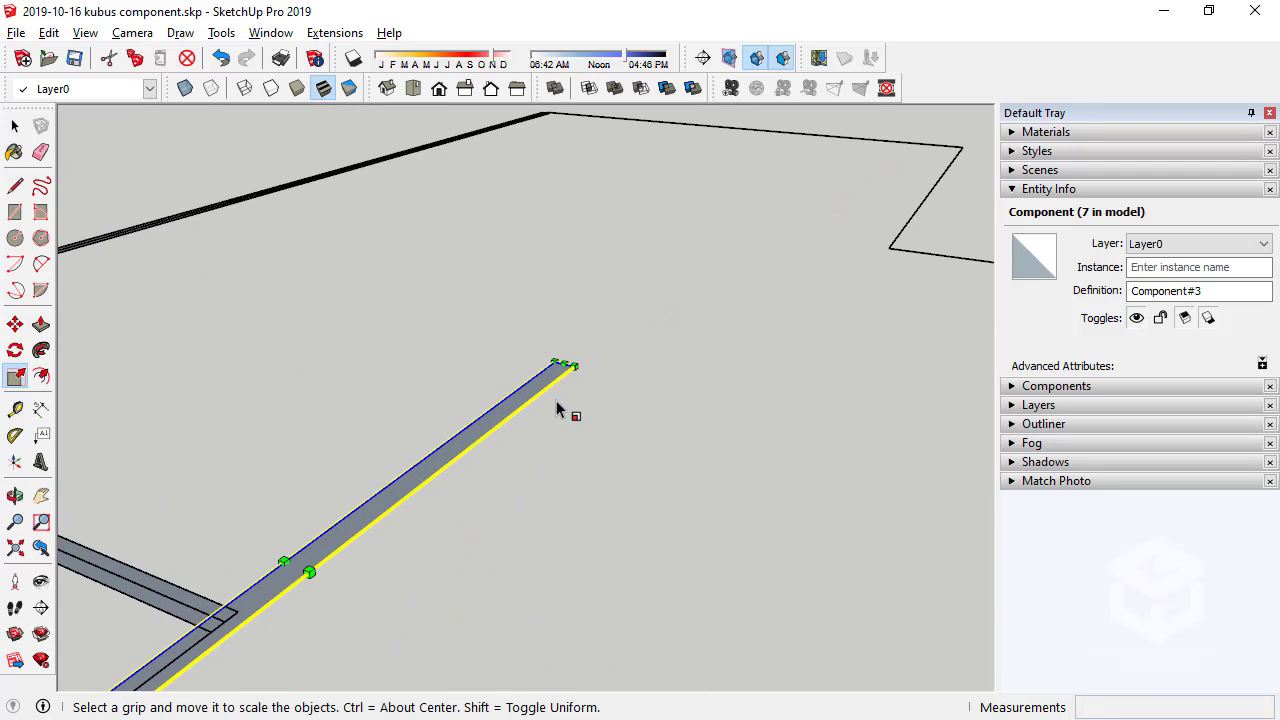
mouse_move(566, 360)
left_mouse_down()
mouse_move(224, 622)
mouse_move(209, 612)
left_mouse_up()
key("space")
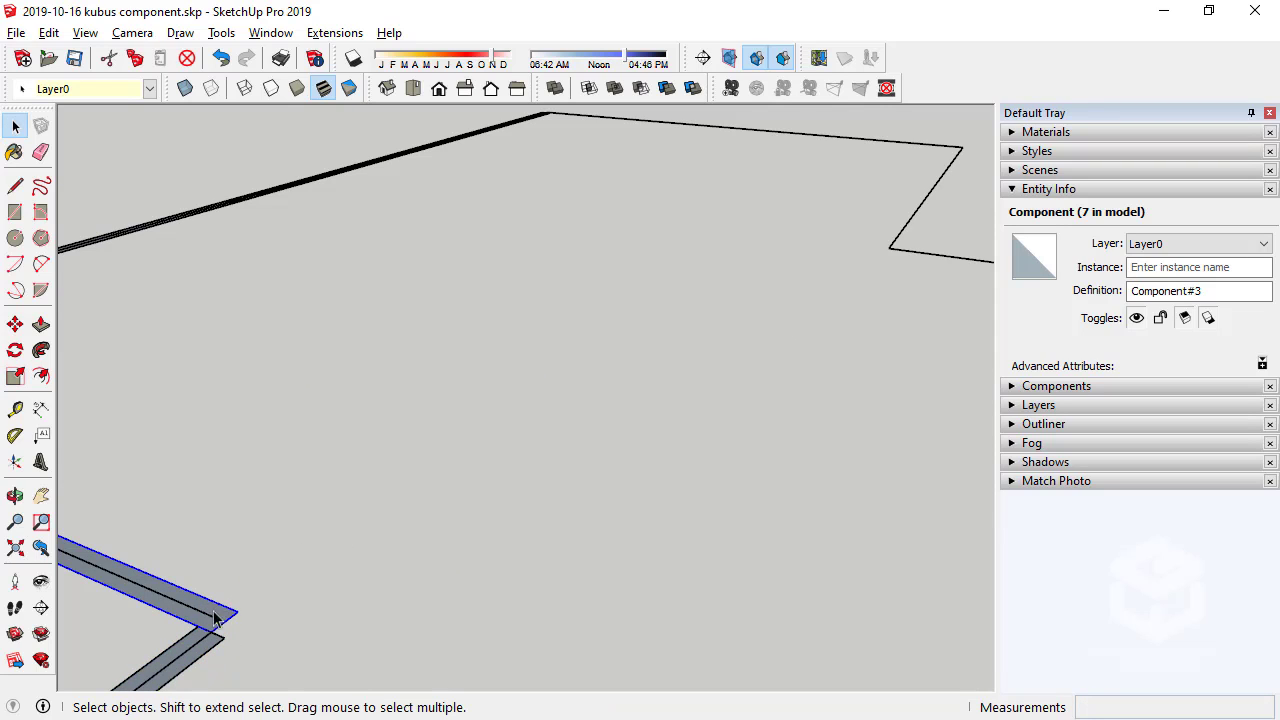
left_click(15, 376)
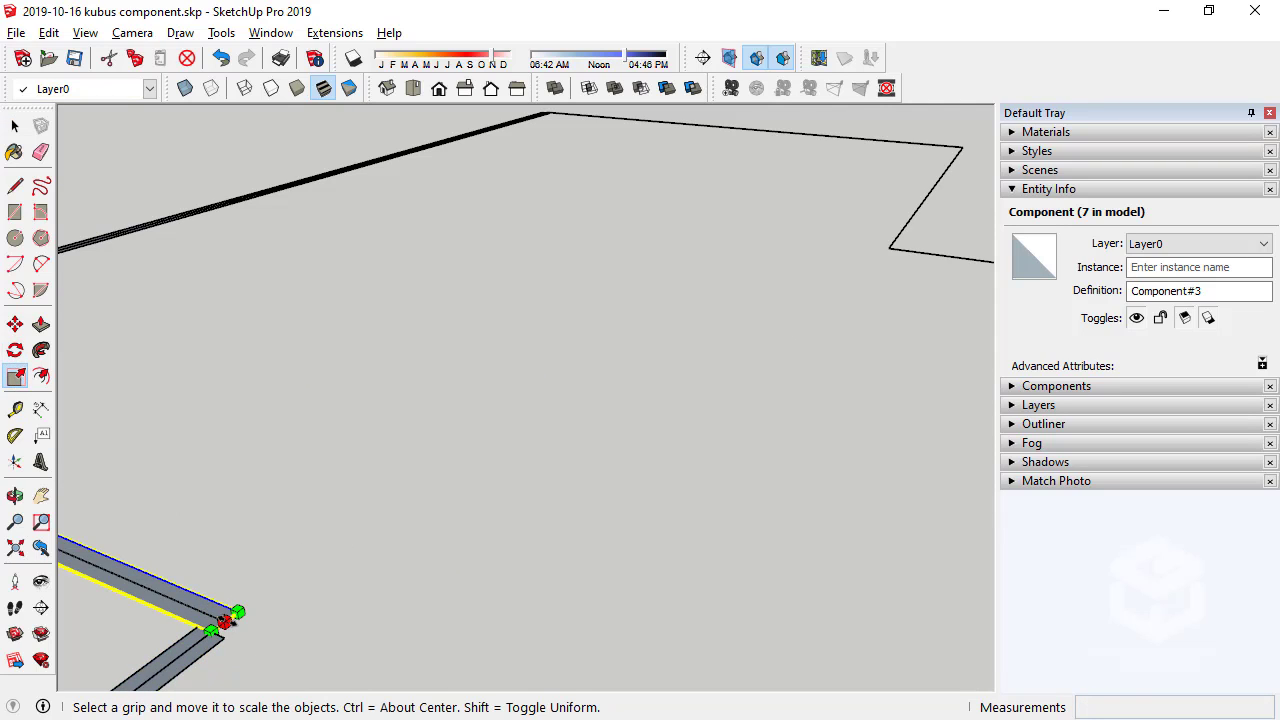
scroll(277, 563, "down", 5)
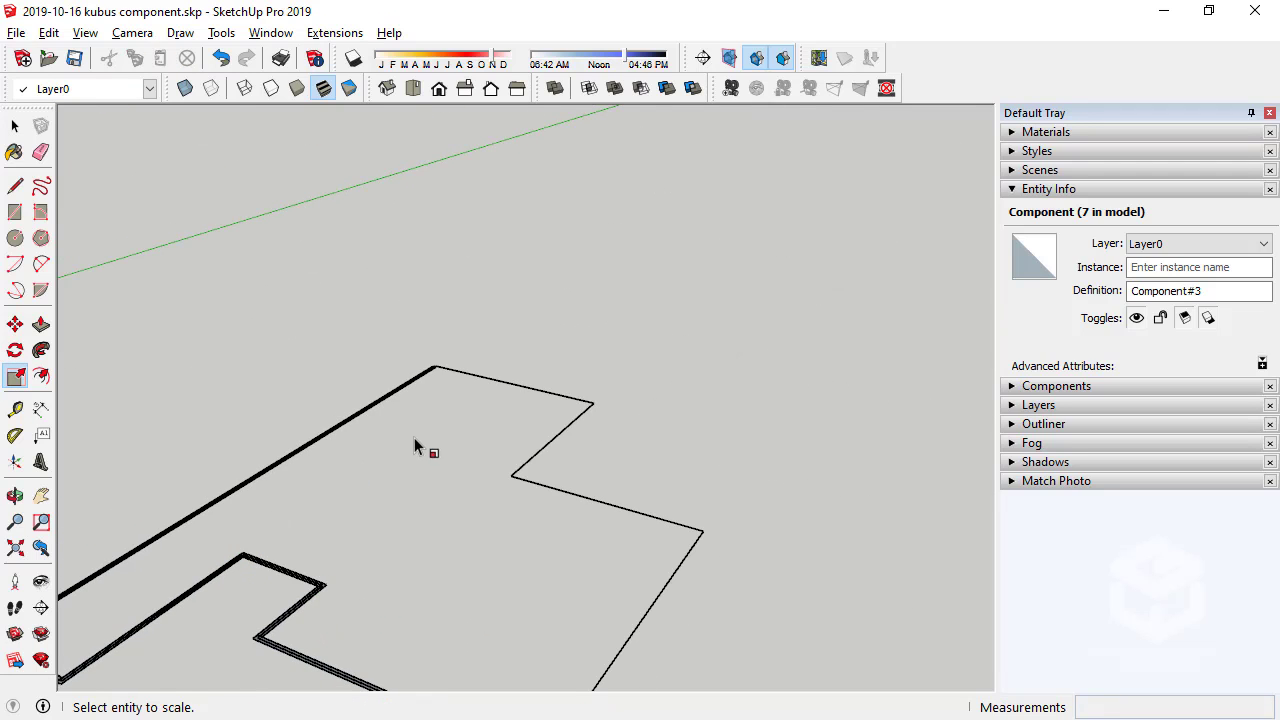
key("space")
mouse_move(415, 447)
middle_mouse_down()
mouse_move(508, 574)
mouse_move(491, 403)
middle_mouse_up()
Inside the small wall component, draw a 150 by 150 mm square
scroll(343, 486, "down", 3)
scroll(525, 543, "up", 3)
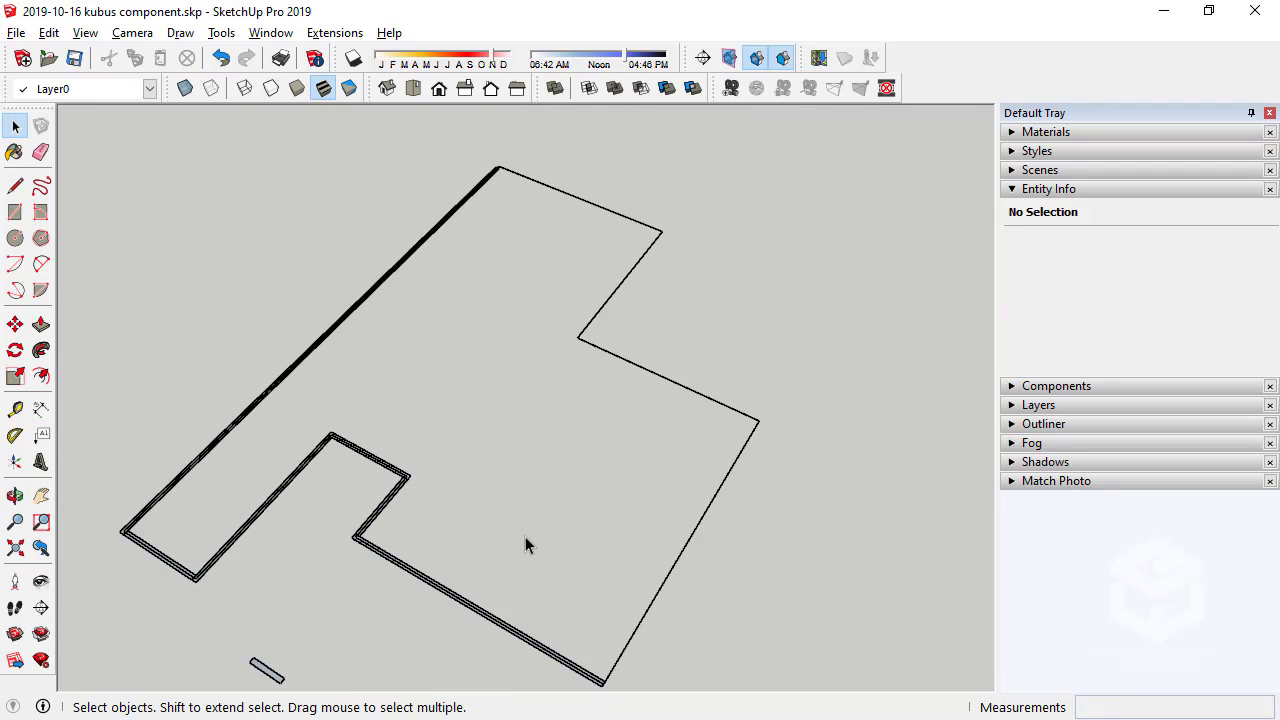
scroll(525, 536, "up", 1)
scroll(308, 380, "down", 3)
mouse_move(394, 398)
middle_mouse_down()
mouse_move(323, 297)
mouse_move(374, 454)
middle_mouse_up()
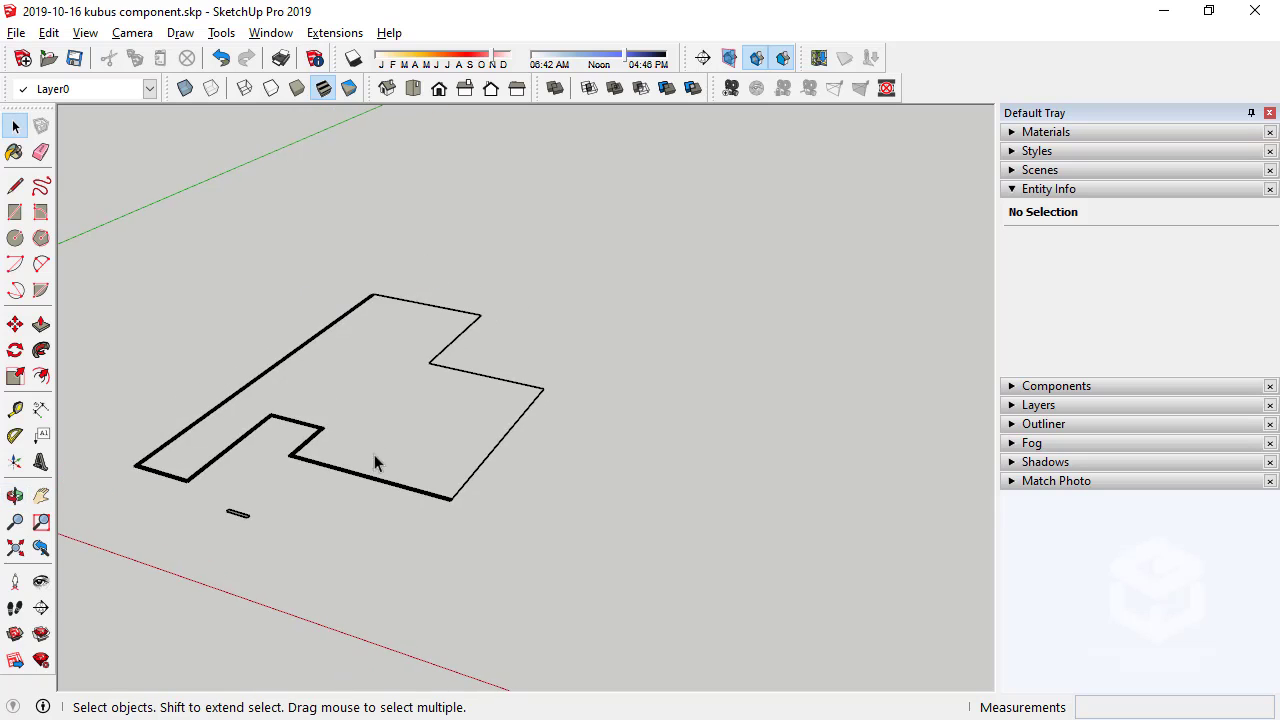
scroll(260, 500, "up", 3)
scroll(246, 571, "up", 3)
left_click(263, 571)
scroll(239, 556, "up", 2)
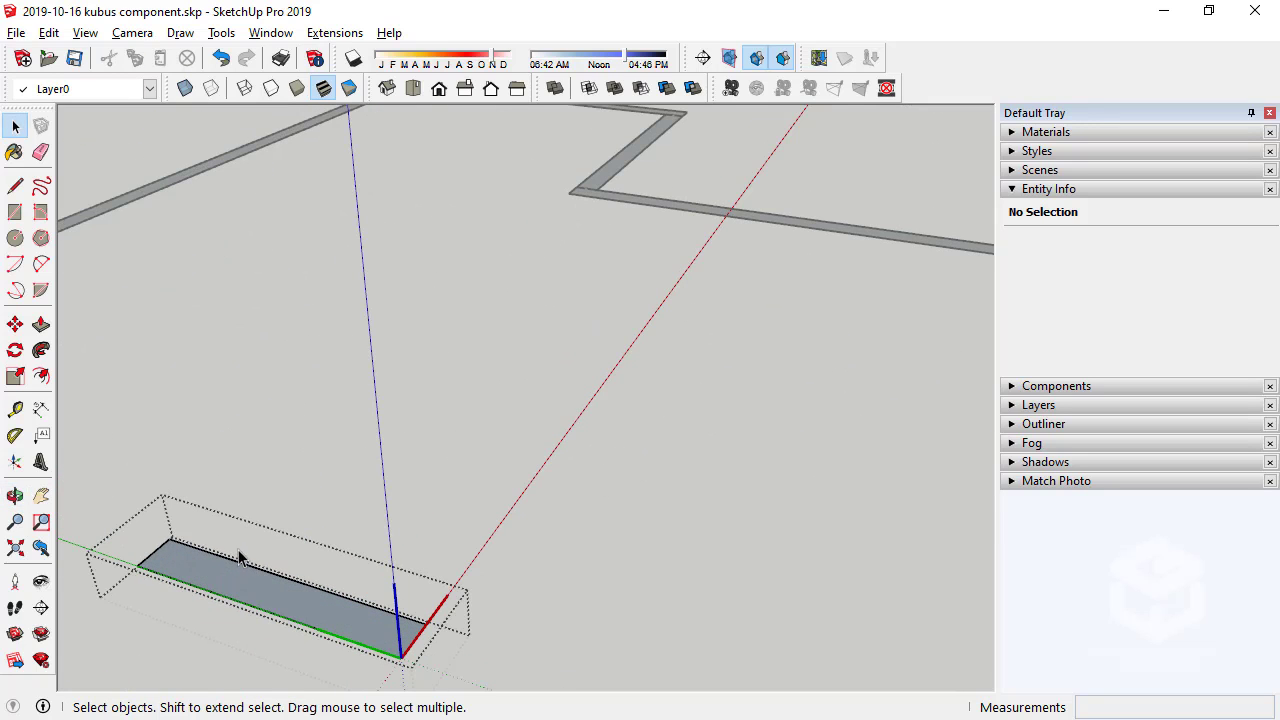
left_click(15, 213)
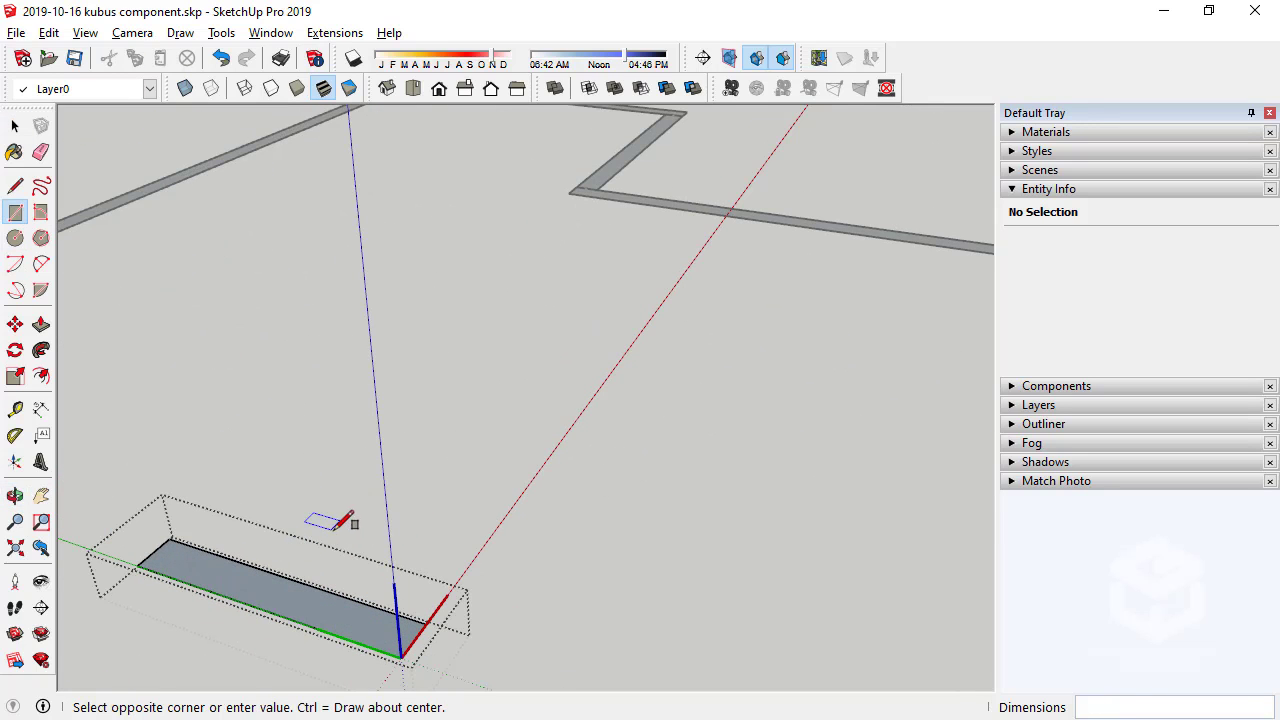
left_click(441, 494)
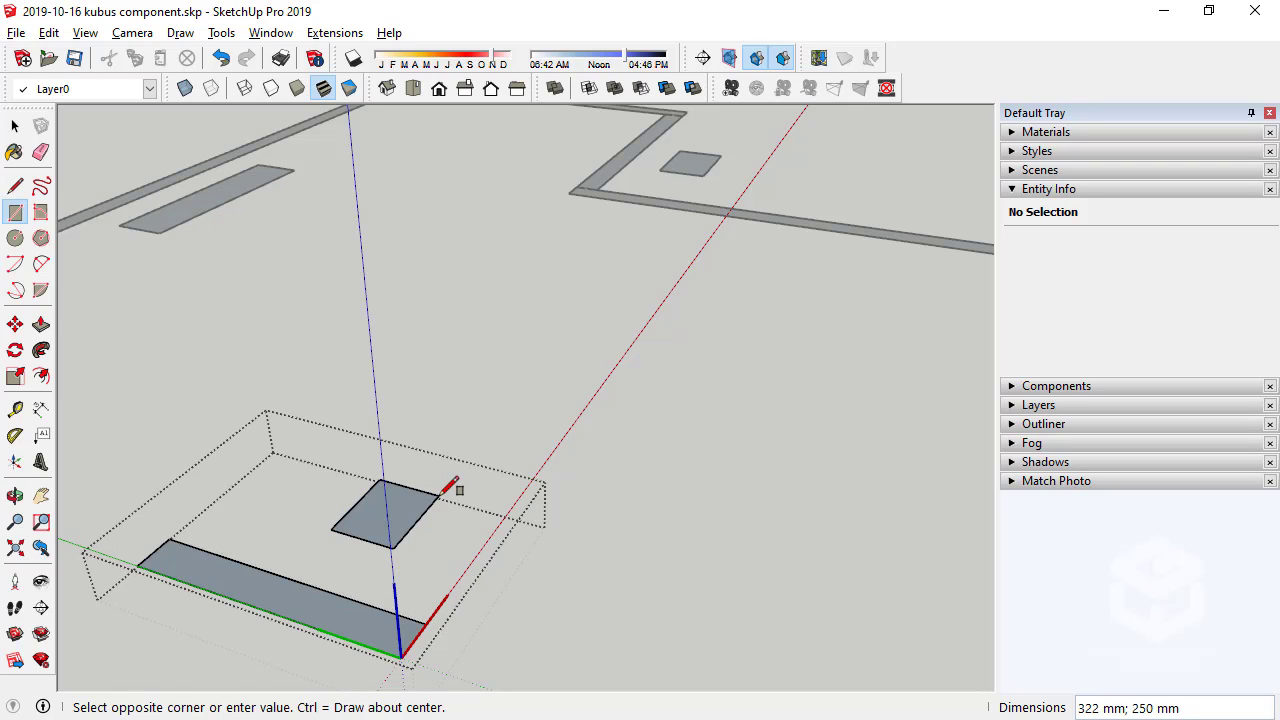
key("ctrl+z")
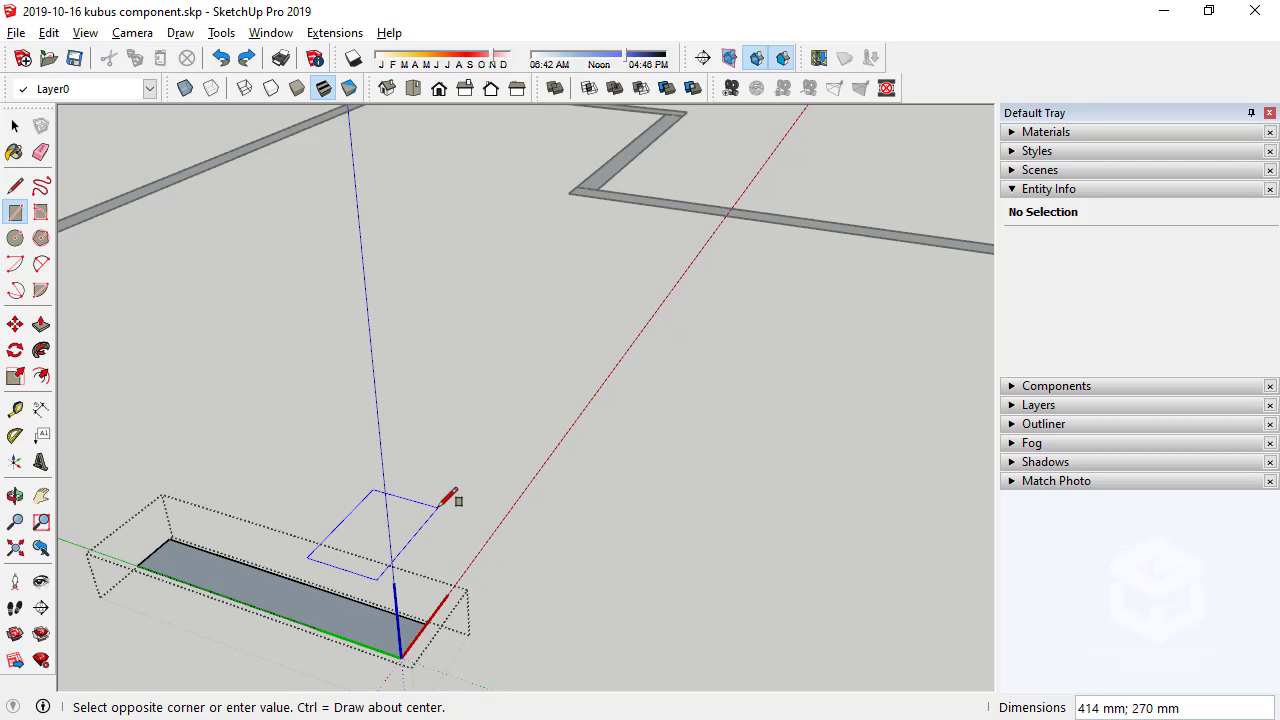
type("150;15")
key("Return")
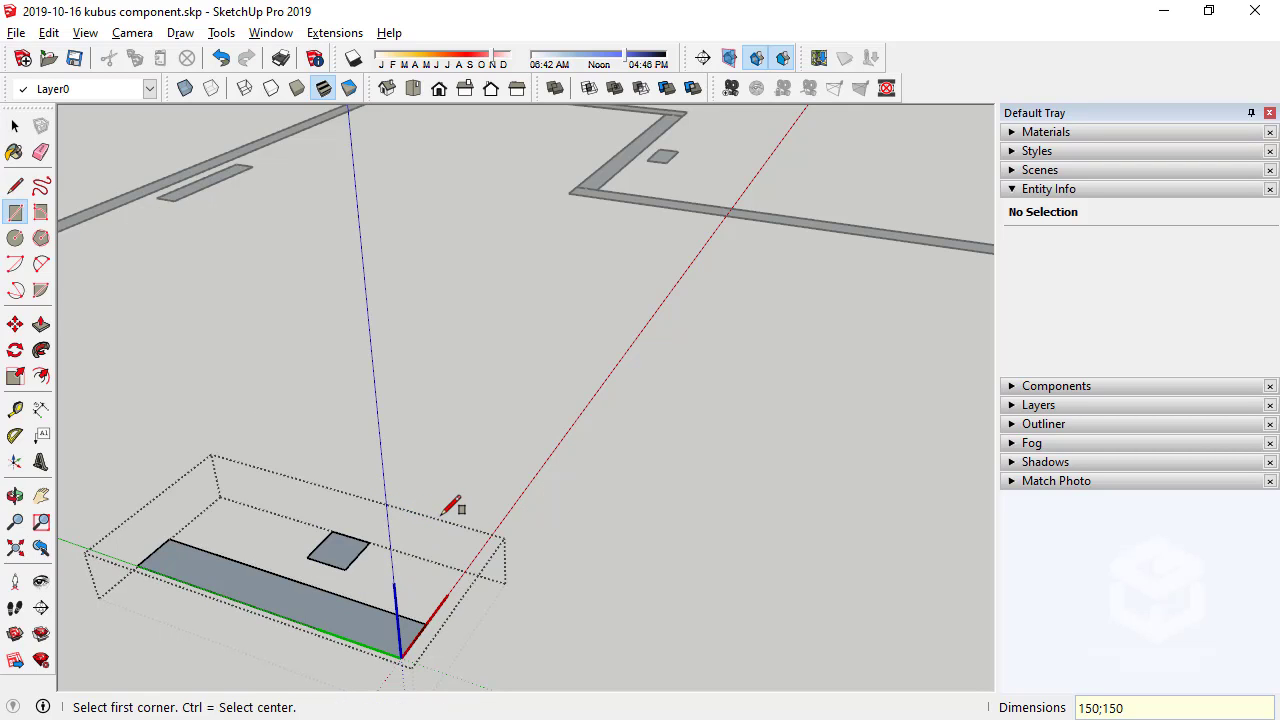
Push/Pull the square up into a tall block and make it a group
left_click(40, 330)
left_click(343, 548)
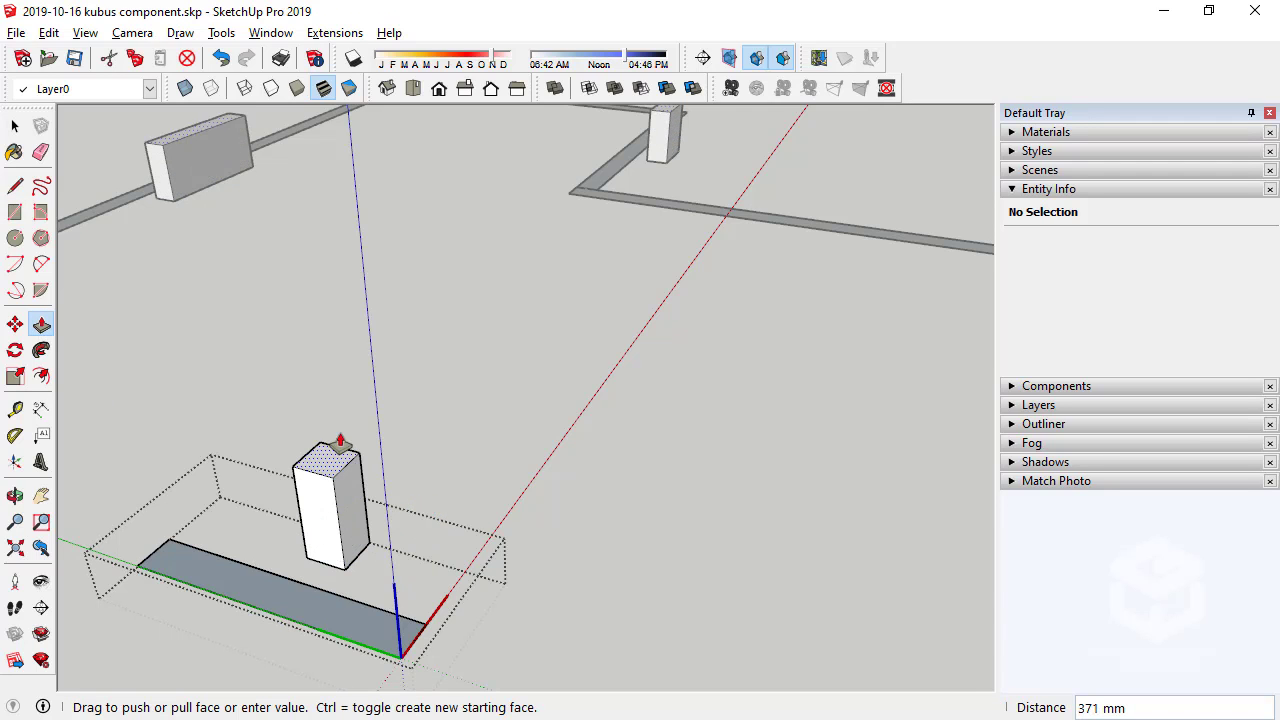
left_click(318, 328)
left_click(13, 128)
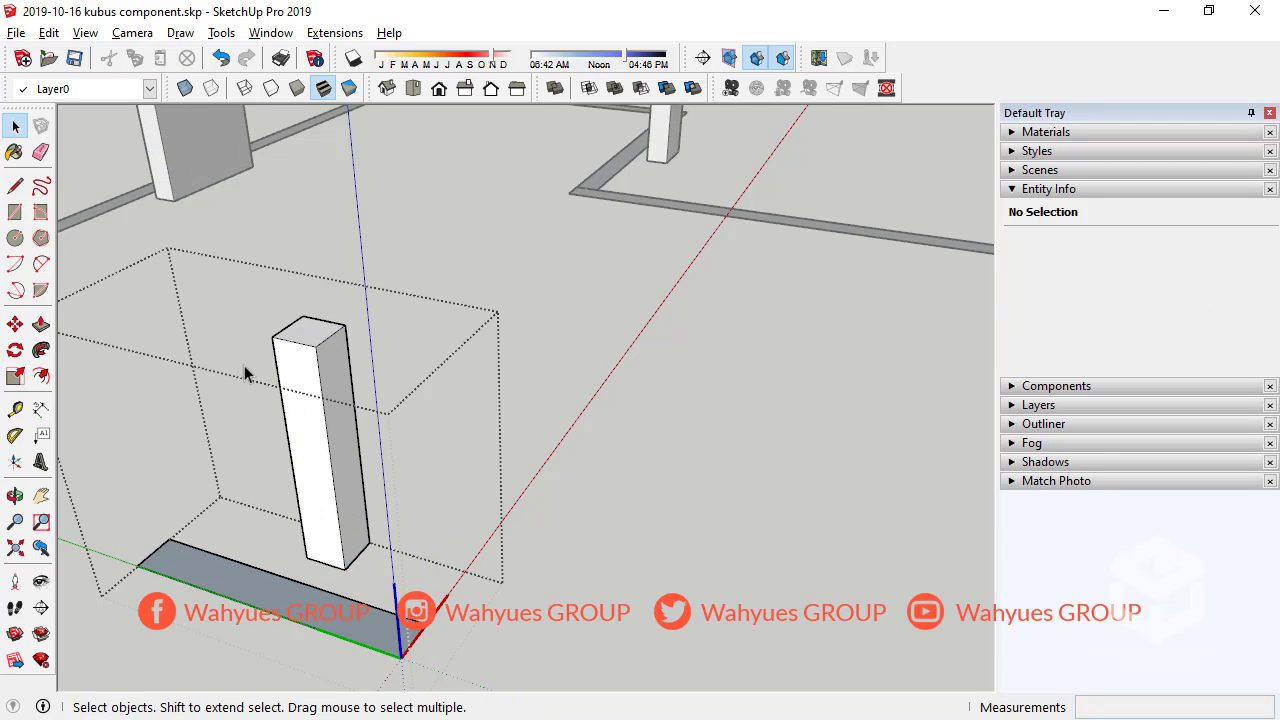
triple_click(310, 403)
right_click(310, 403)
left_click(395, 315)
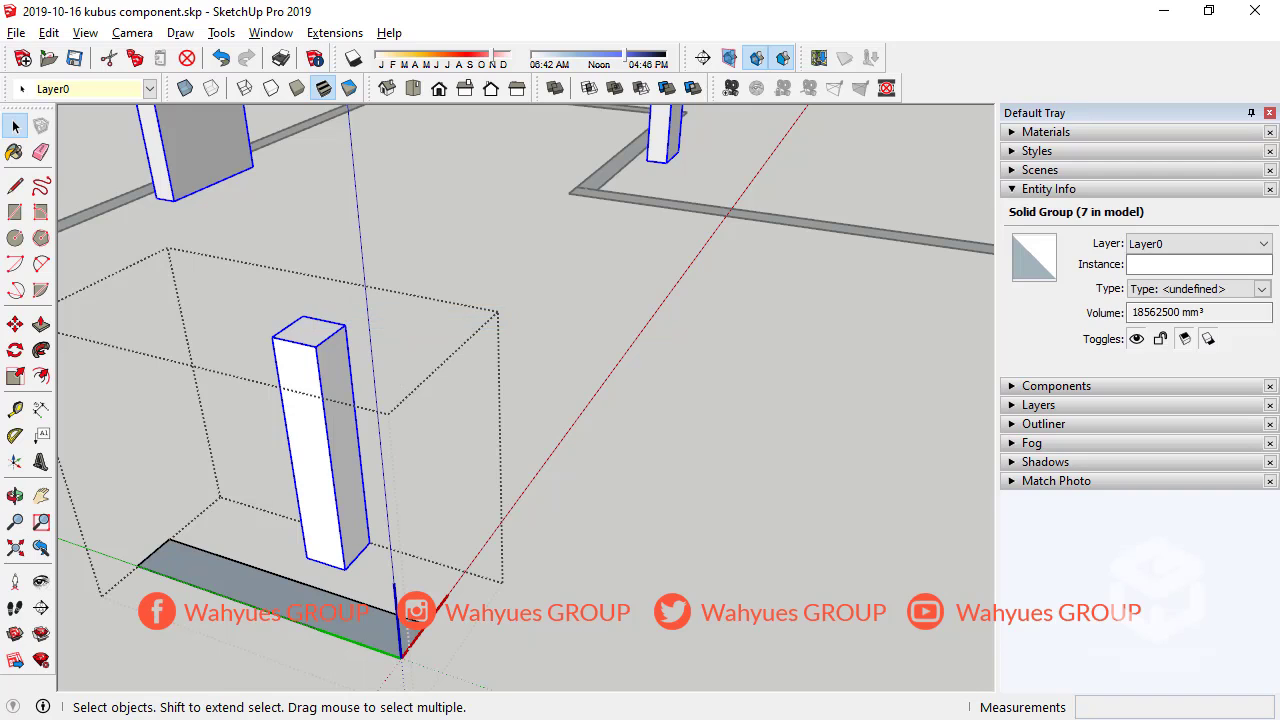
Move the block group to its new spot at the wall
left_click(15, 324)
left_click(344, 569)
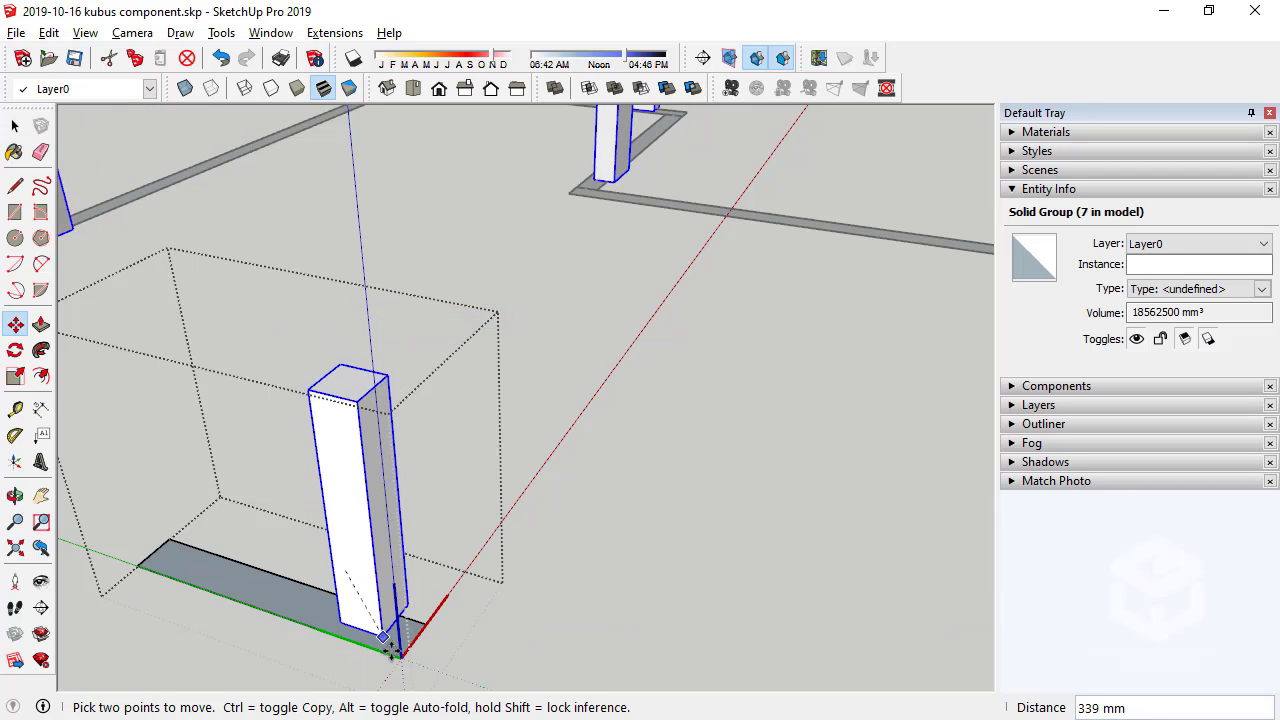
left_click(406, 663)
mouse_move(294, 568)
middle_mouse_down()
mouse_move(571, 523)
mouse_move(148, 317)
middle_mouse_up()
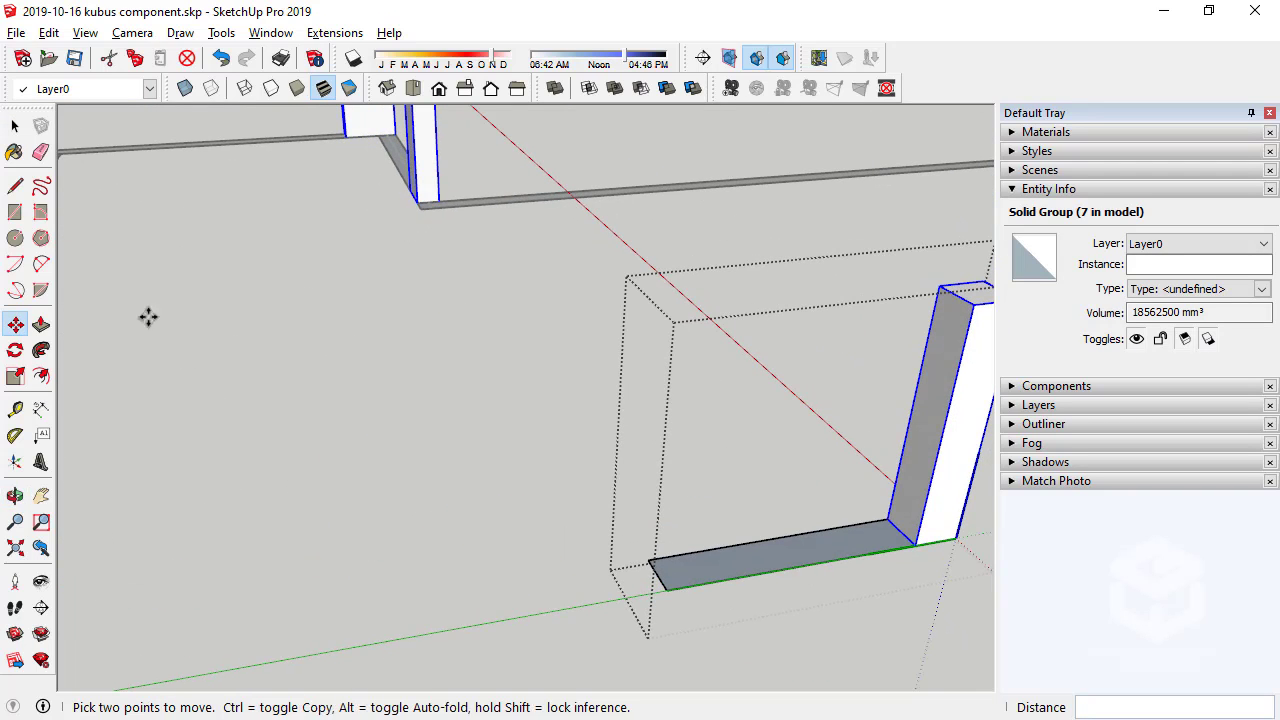
key("space")
Push the block's side face out 850 mm into a slab and exit the group
double_click(943, 420)
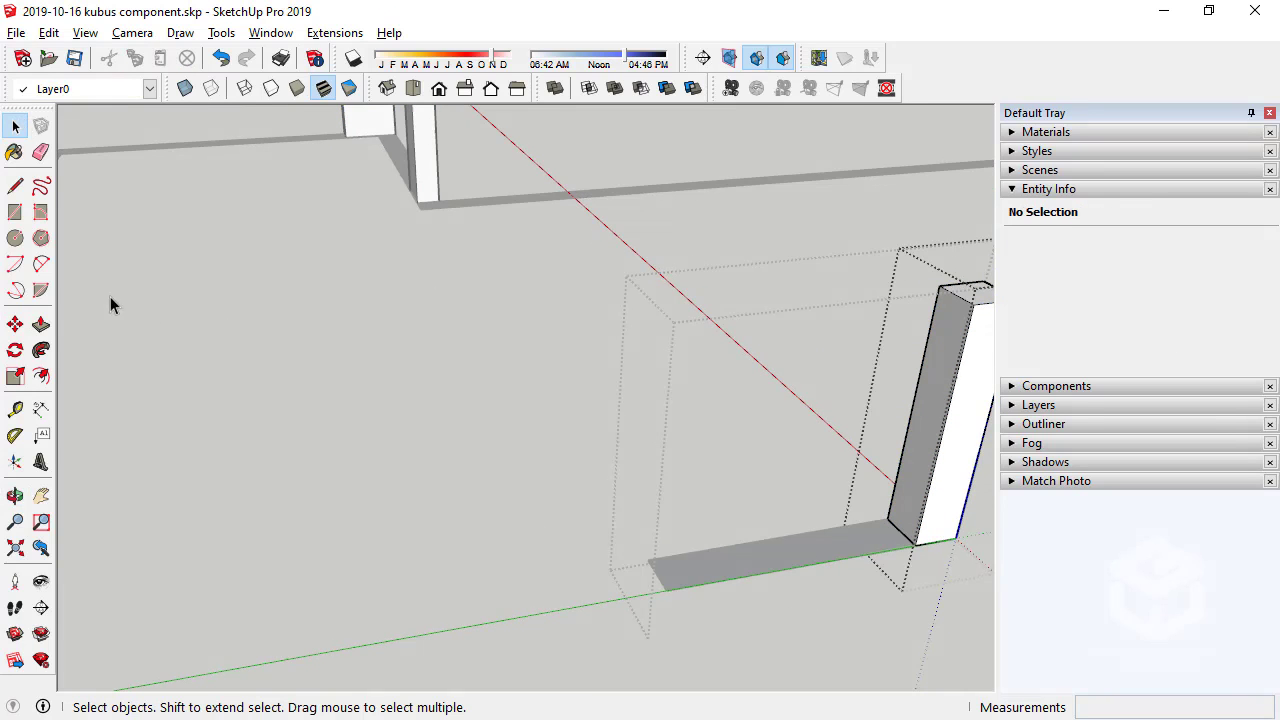
key("p")
left_click_drag(908, 523, 674, 597)
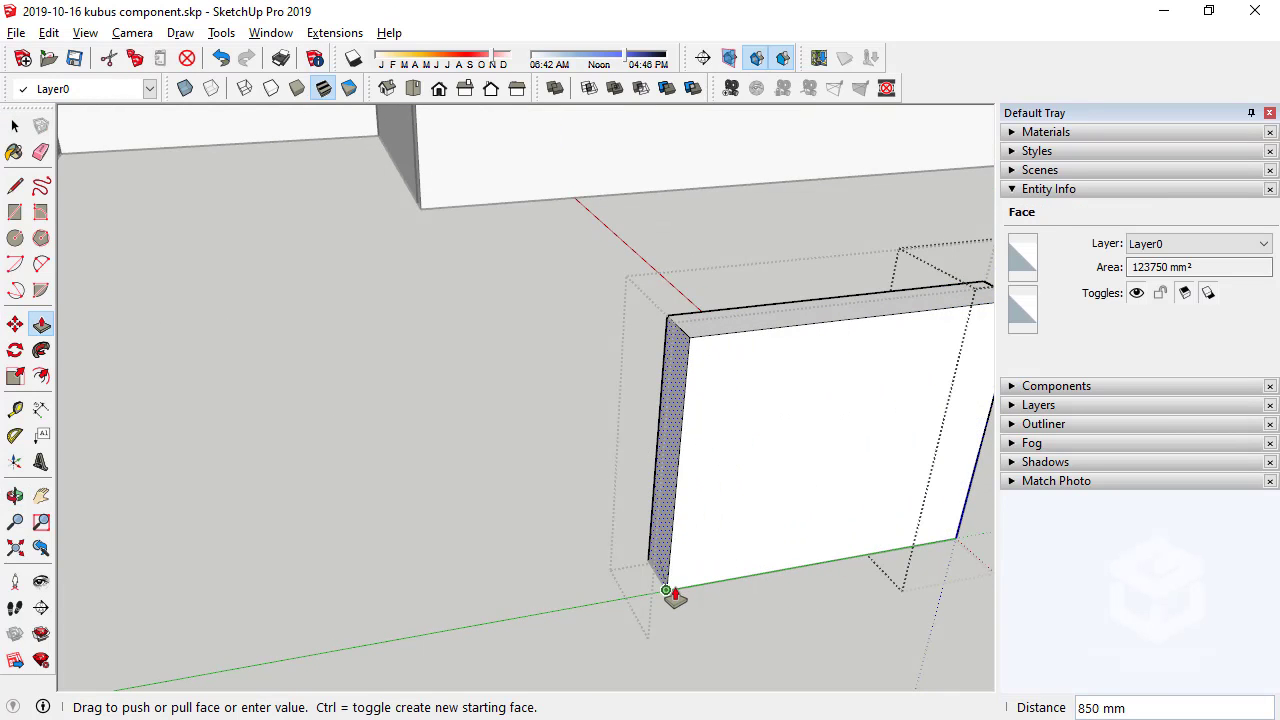
mouse_move(708, 586)
middle_mouse_down()
mouse_move(449, 574)
mouse_move(137, 311)
middle_mouse_up()
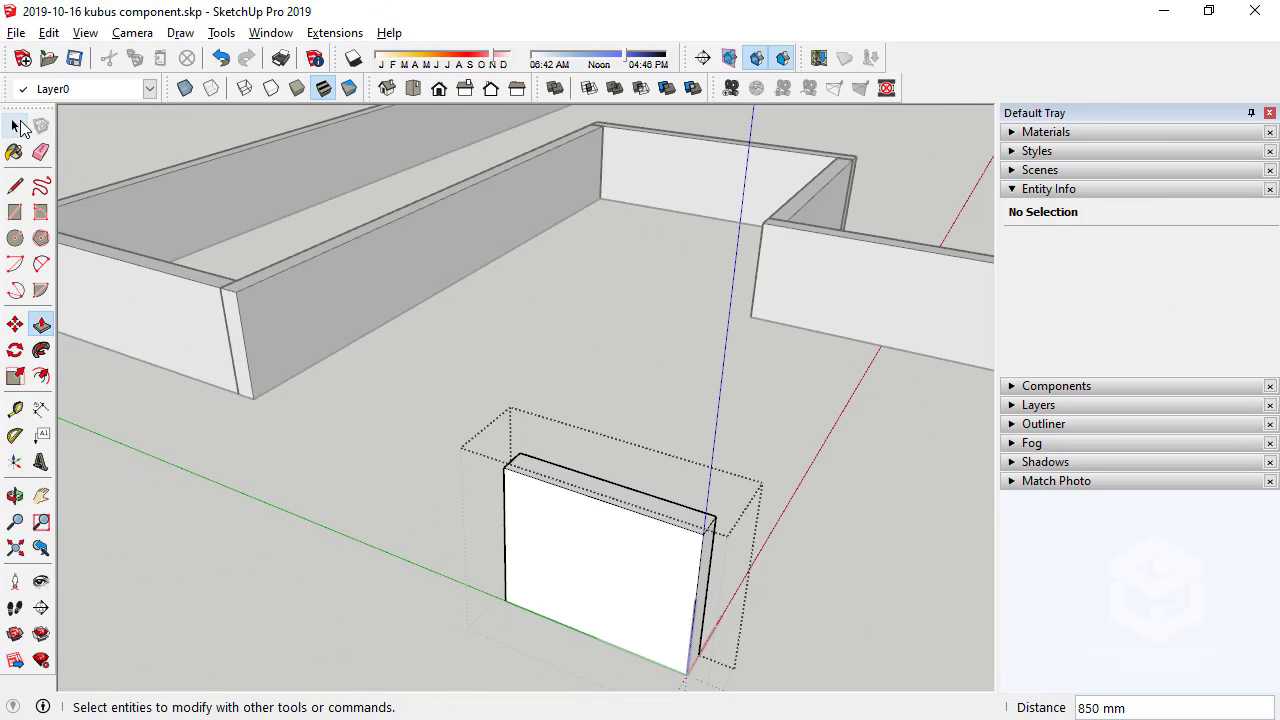
left_click(20, 127)
left_click(371, 386)
mouse_move(371, 386)
middle_mouse_down()
mouse_move(660, 510)
mouse_move(477, 503)
middle_mouse_up()
scroll(441, 557, "up", 3)
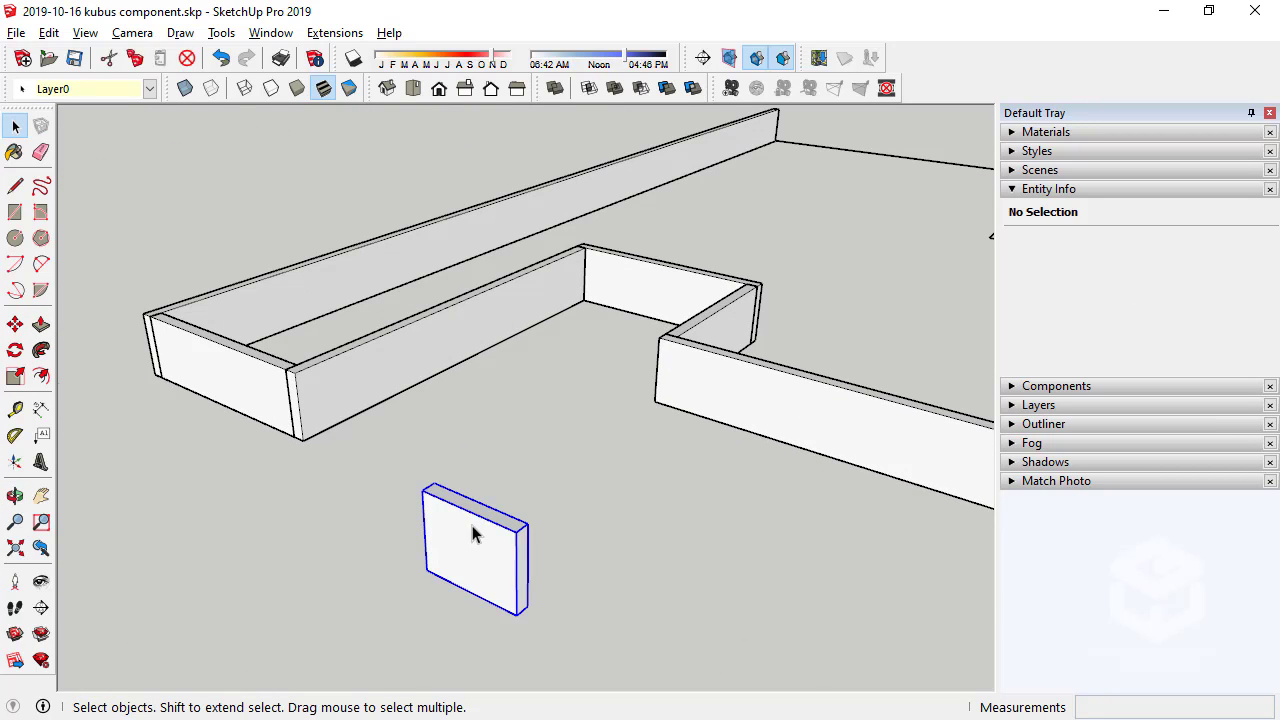
Reopen the small board for editing and collapse the Entity Info panel
double_click(475, 534)
left_click(41, 324)
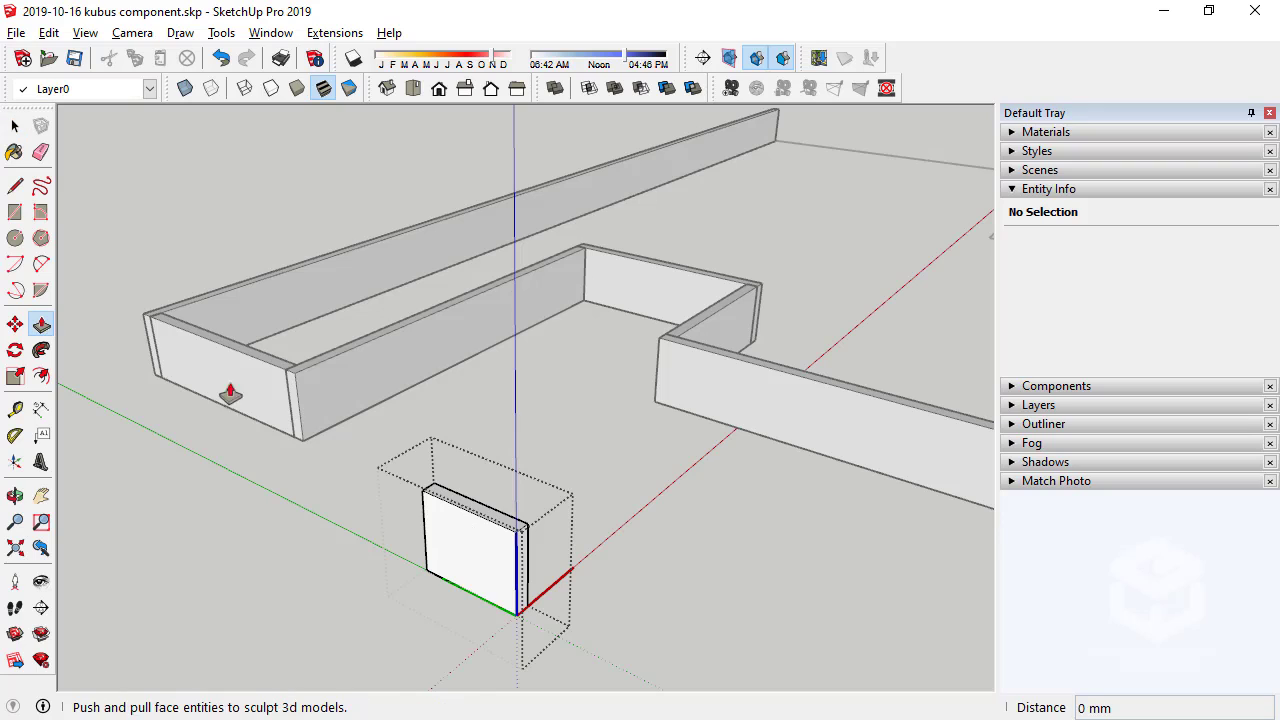
left_click(15, 126)
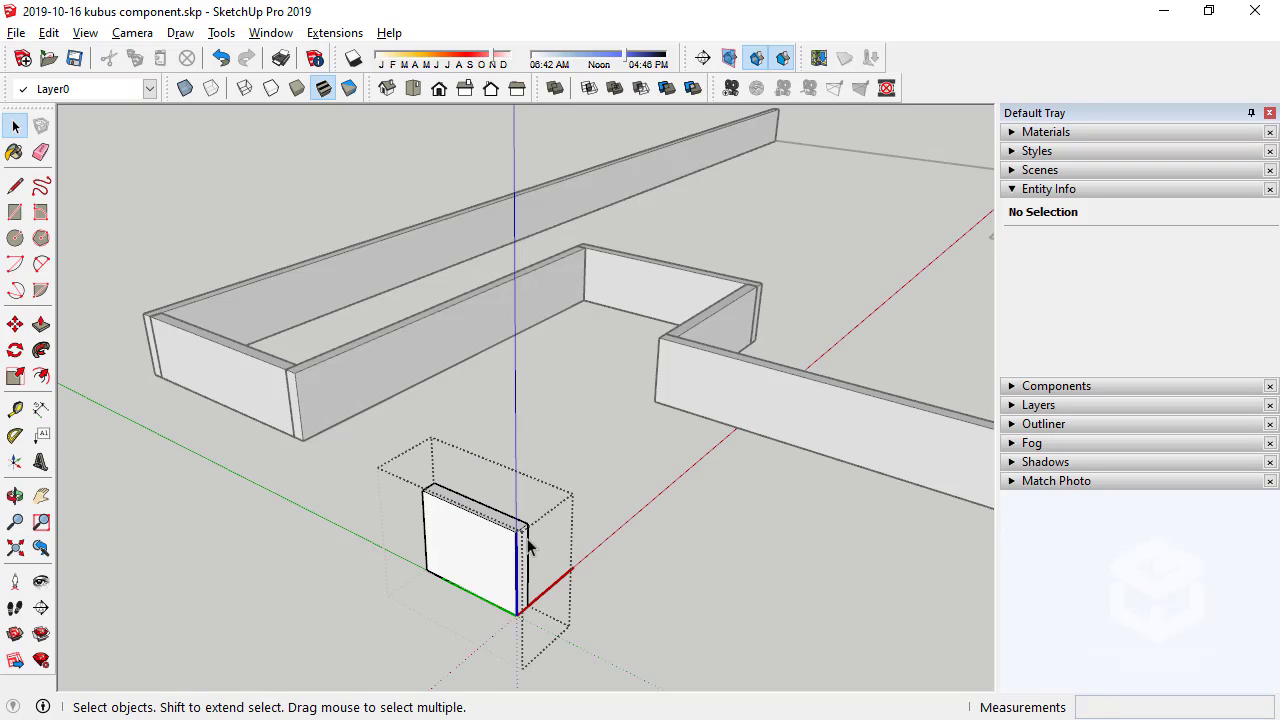
left_click(1060, 194)
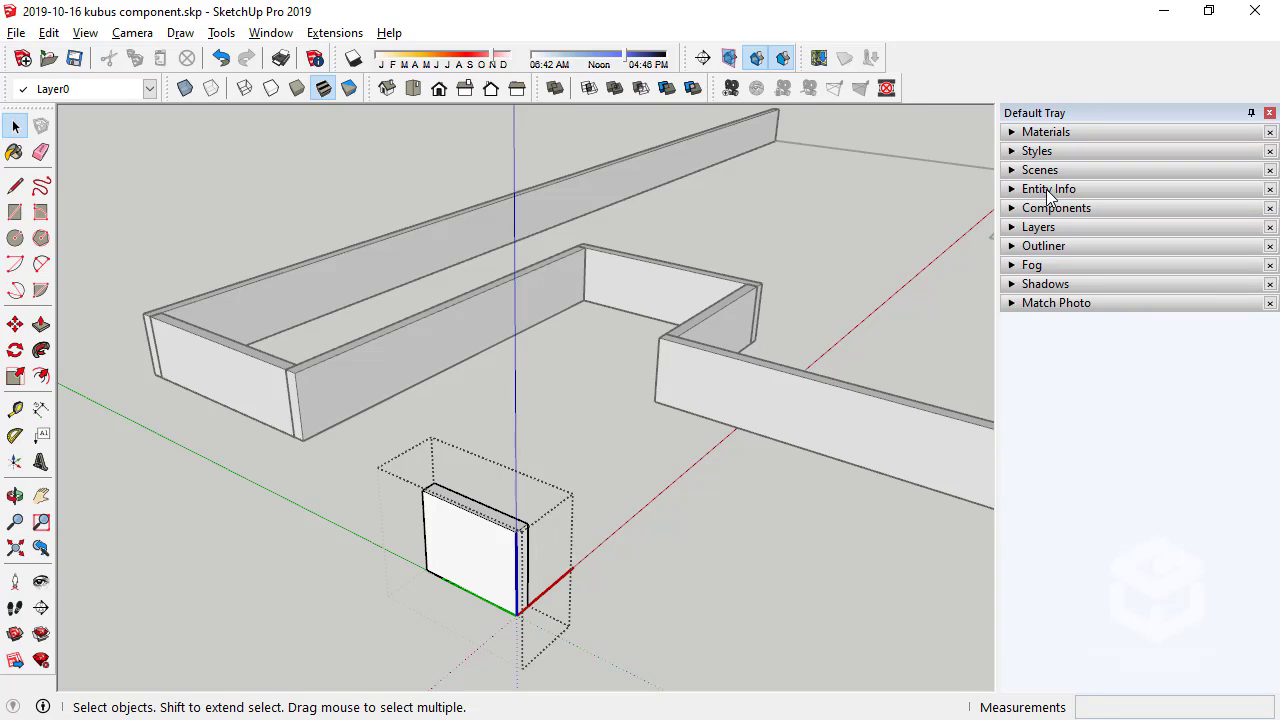
Show the Outliner and select the nested group inside Component#3
left_click(1012, 247)
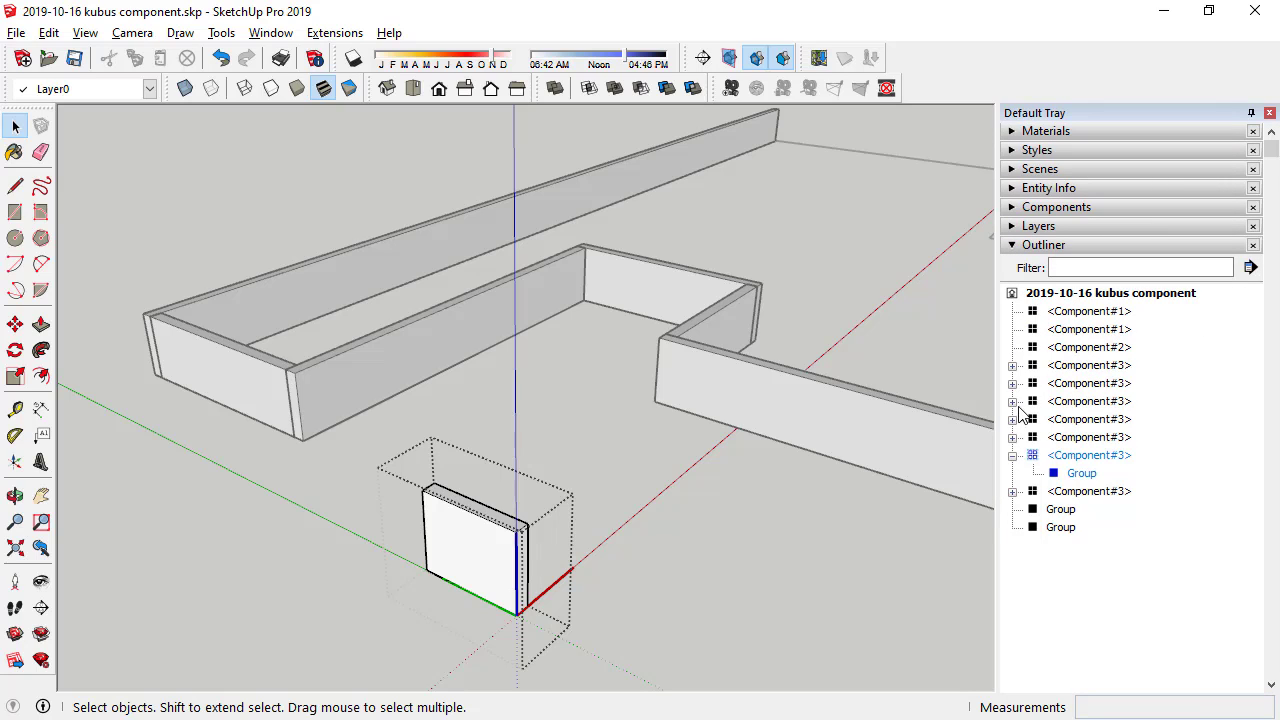
left_click(1012, 437)
left_click(1012, 437)
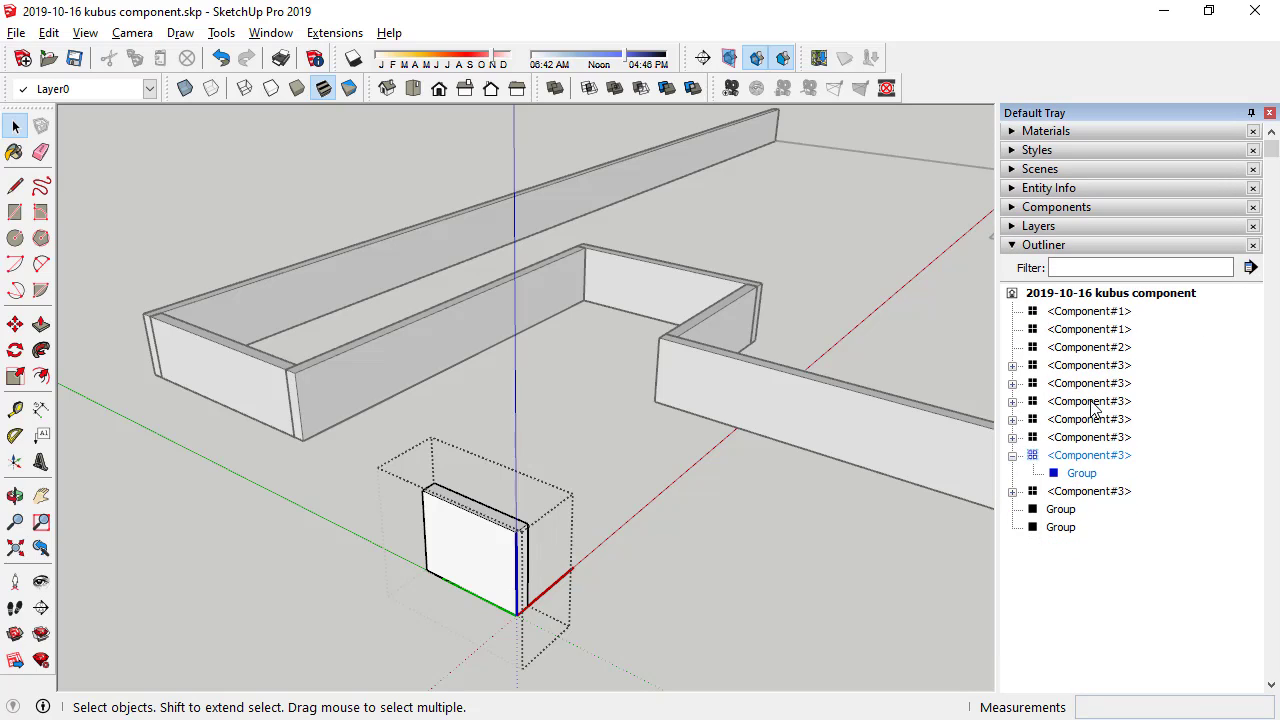
left_click(1082, 474)
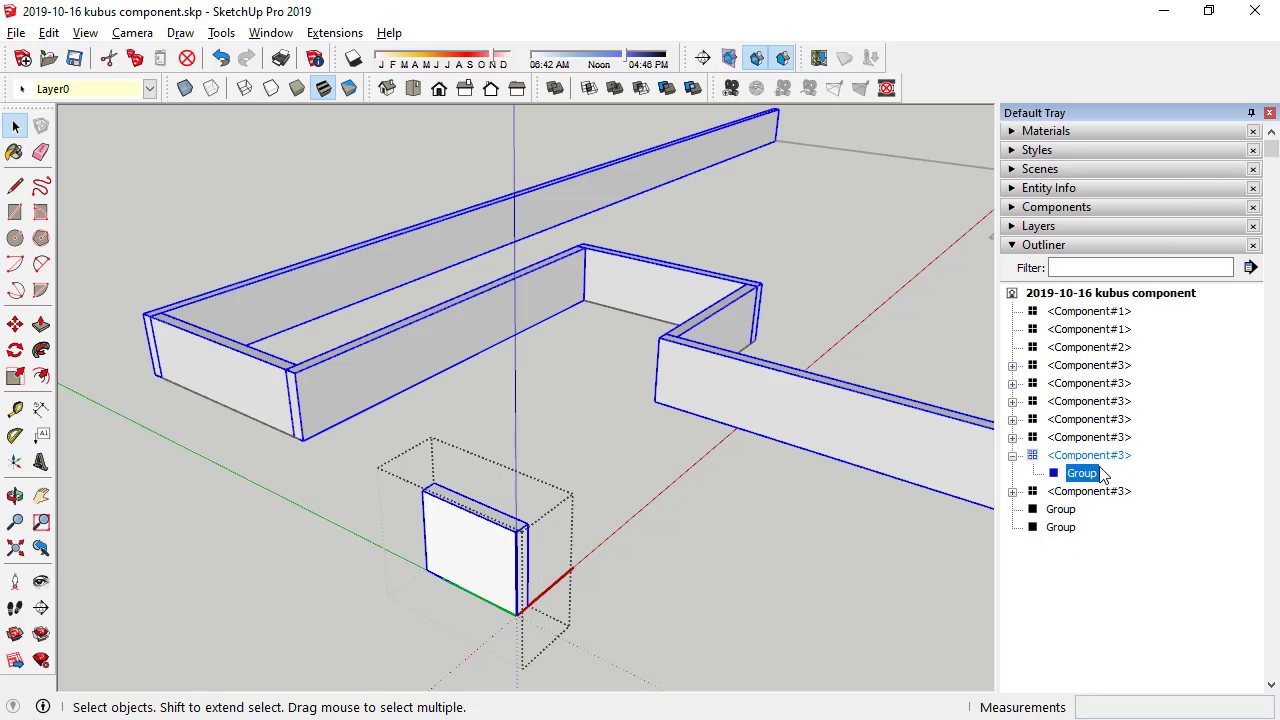
left_click(868, 490)
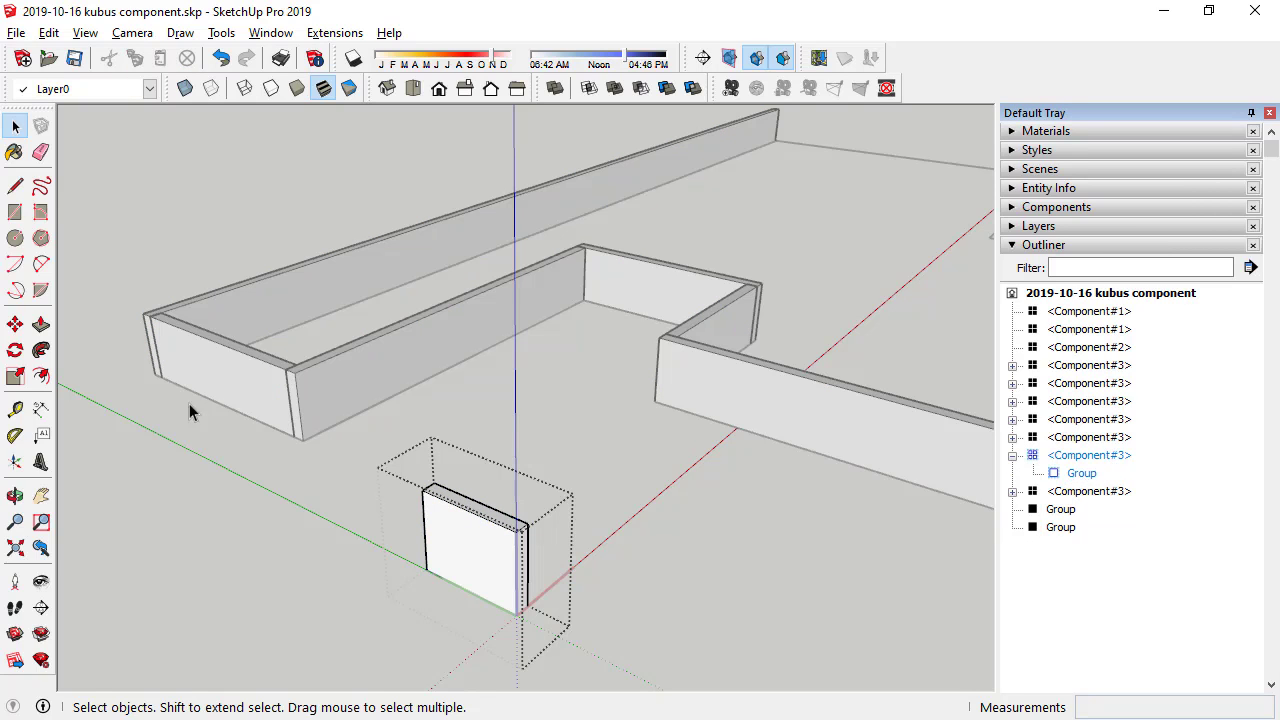
Pull the panel's top face up to 2153 mm with Push/Pull
left_click(40, 326)
left_click_drag(468, 507, 569, 259)
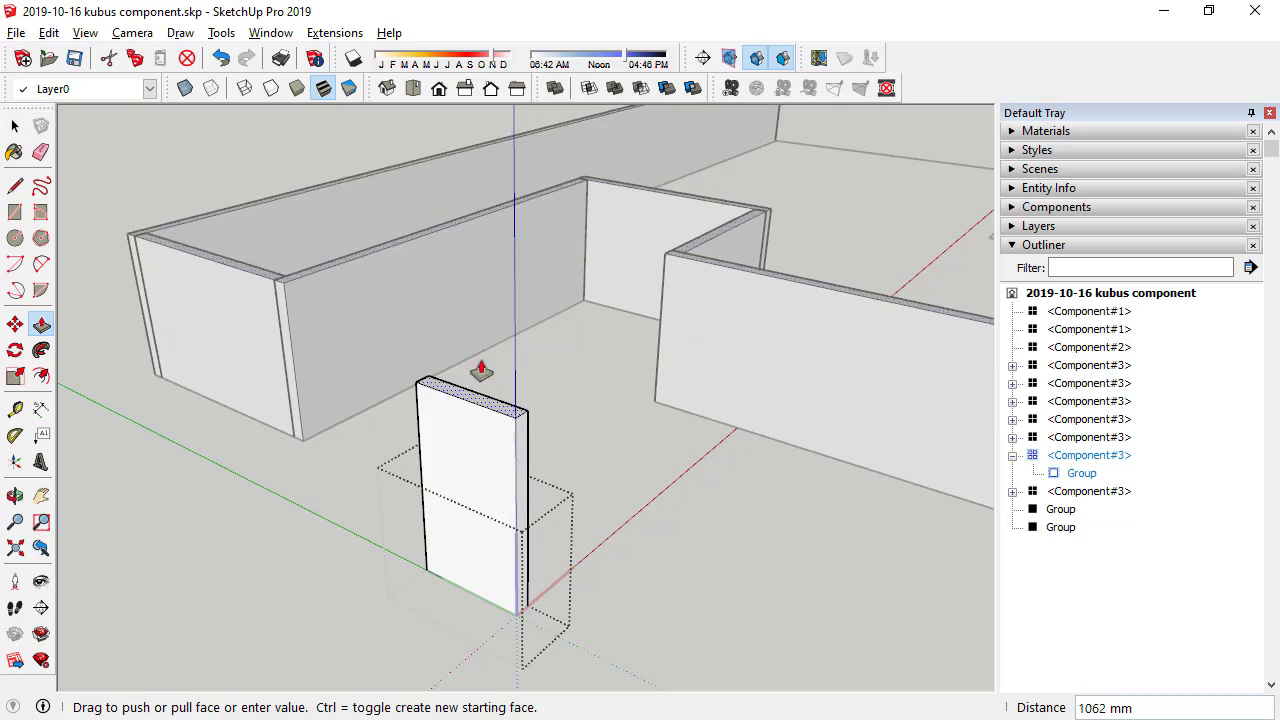
left_click(569, 259)
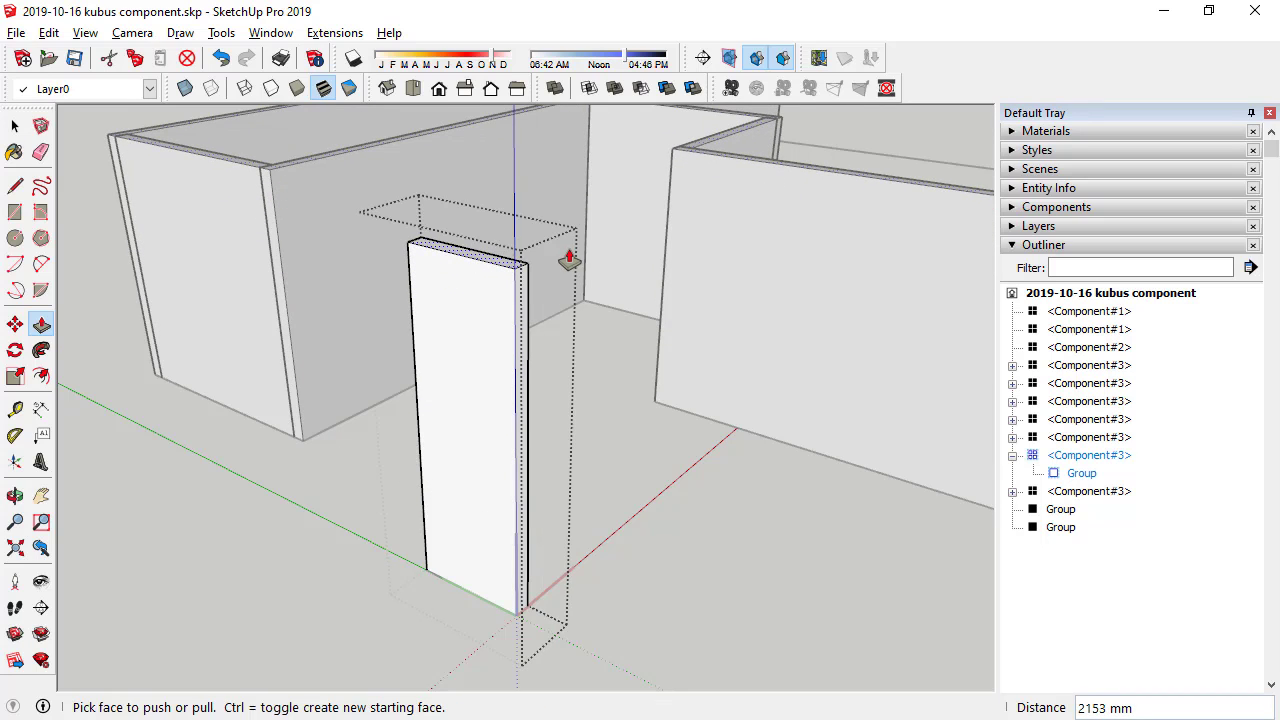
left_click(15, 127)
left_click(196, 425)
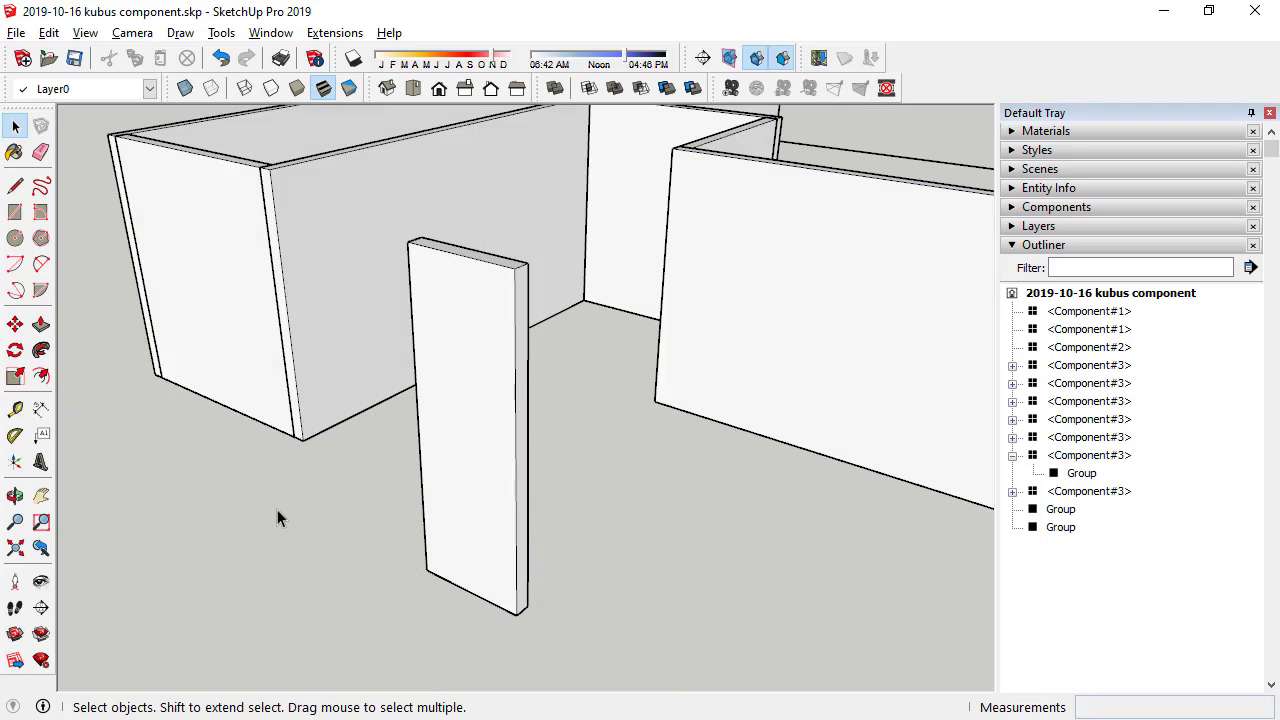
scroll(280, 509, "down", 5)
mouse_move(317, 539)
middle_mouse_down()
mouse_move(808, 488)
mouse_move(694, 503)
mouse_move(400, 591)
mouse_move(337, 580)
mouse_move(354, 578)
middle_mouse_up()
mouse_move(464, 541)
middle_mouse_down()
mouse_move(351, 449)
mouse_move(393, 455)
middle_mouse_up()
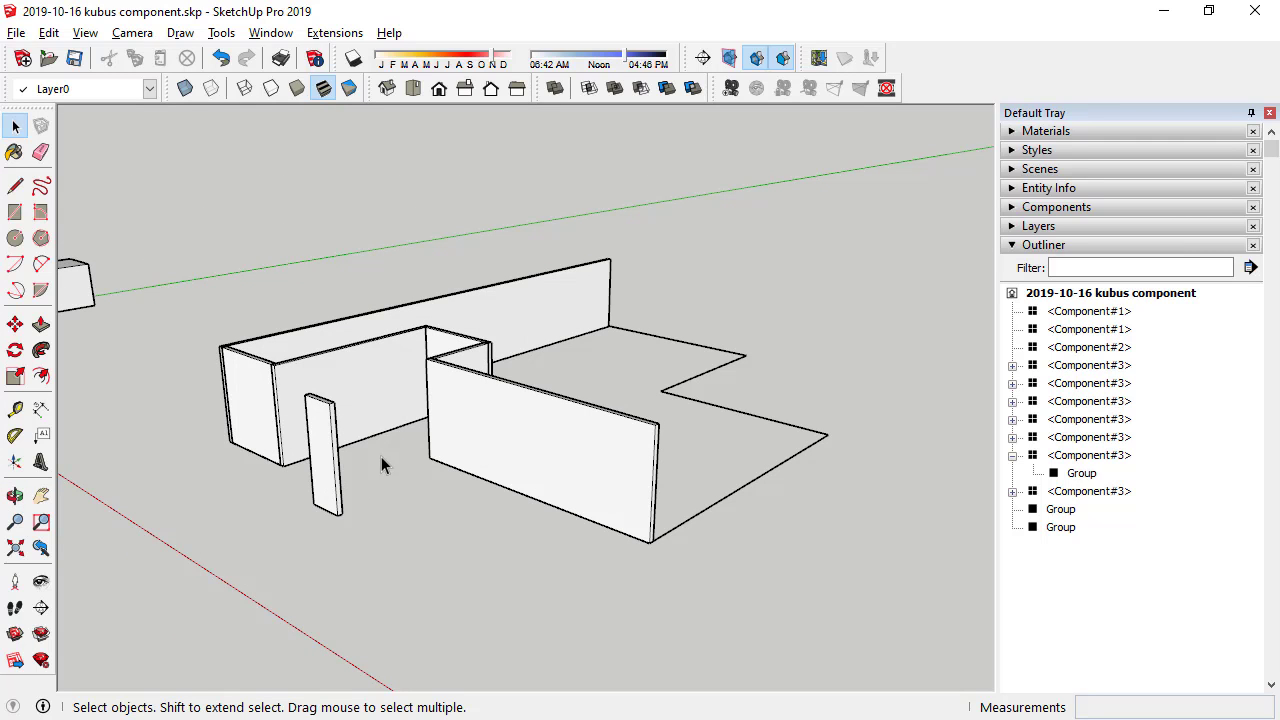
mouse_move(381, 456)
middle_mouse_down()
mouse_move(374, 443)
mouse_move(363, 451)
mouse_move(857, 406)
mouse_move(383, 429)
mouse_move(386, 529)
mouse_move(451, 434)
middle_mouse_up()
scroll(358, 448, "up", 3)
scroll(397, 440, "down", 3)
scroll(451, 436, "up", 4)
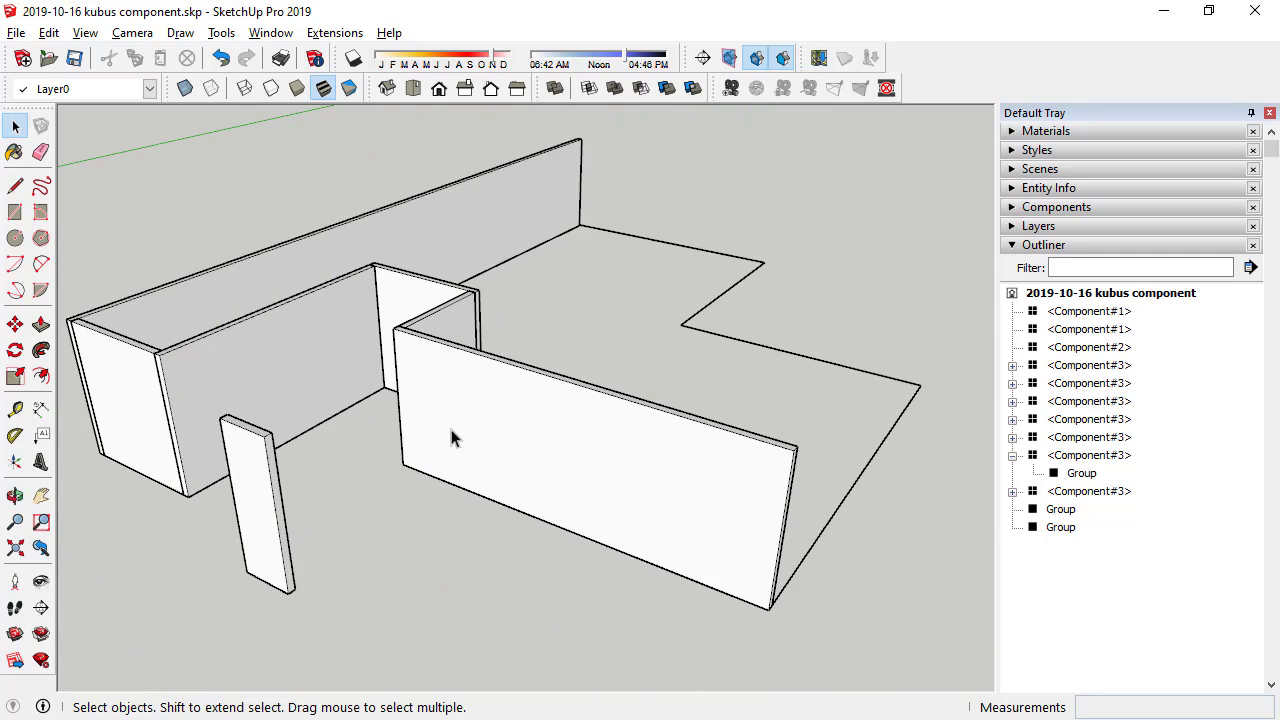
left_click(451, 437)
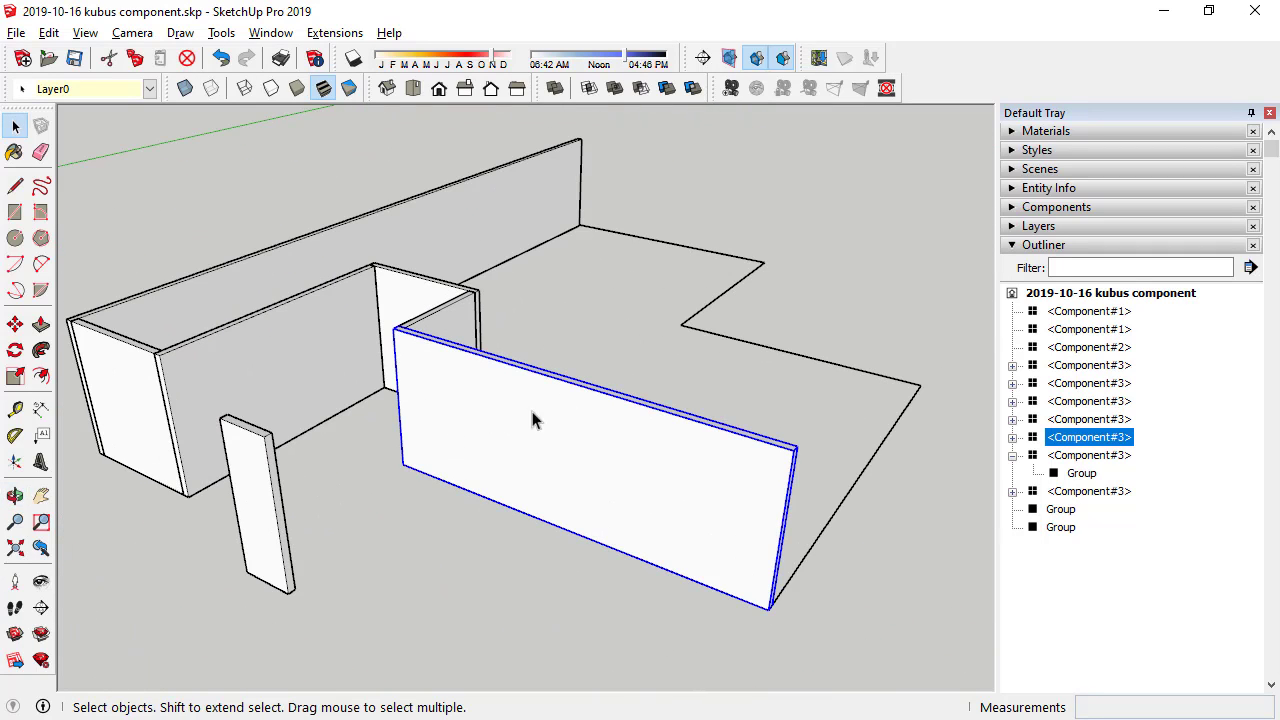
left_click(456, 314)
mouse_move(580, 534)
middle_mouse_down()
mouse_move(537, 131)
mouse_move(566, 62)
mouse_move(537, 503)
mouse_move(437, 426)
middle_mouse_up()
scroll(437, 426, "up", 3)
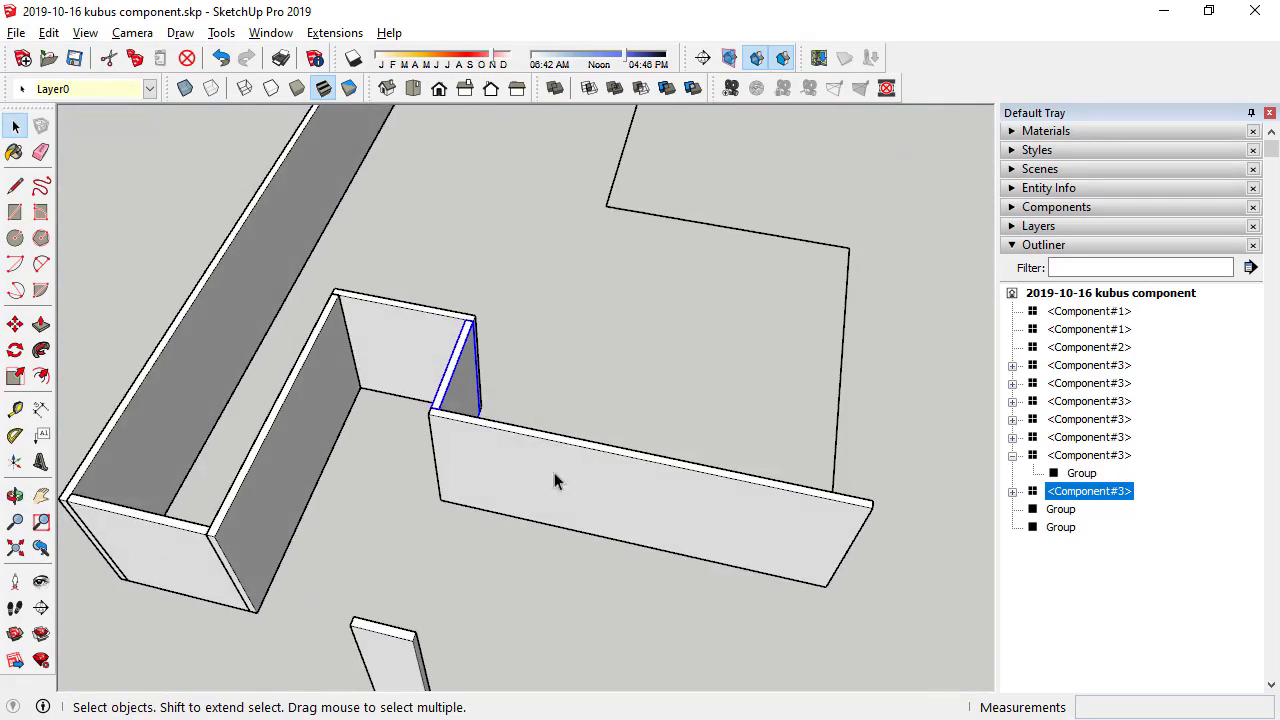
middle_click_drag(560, 480, 474, 426)
scroll(461, 386, "up", 3)
scroll(500, 380, "up", 2)
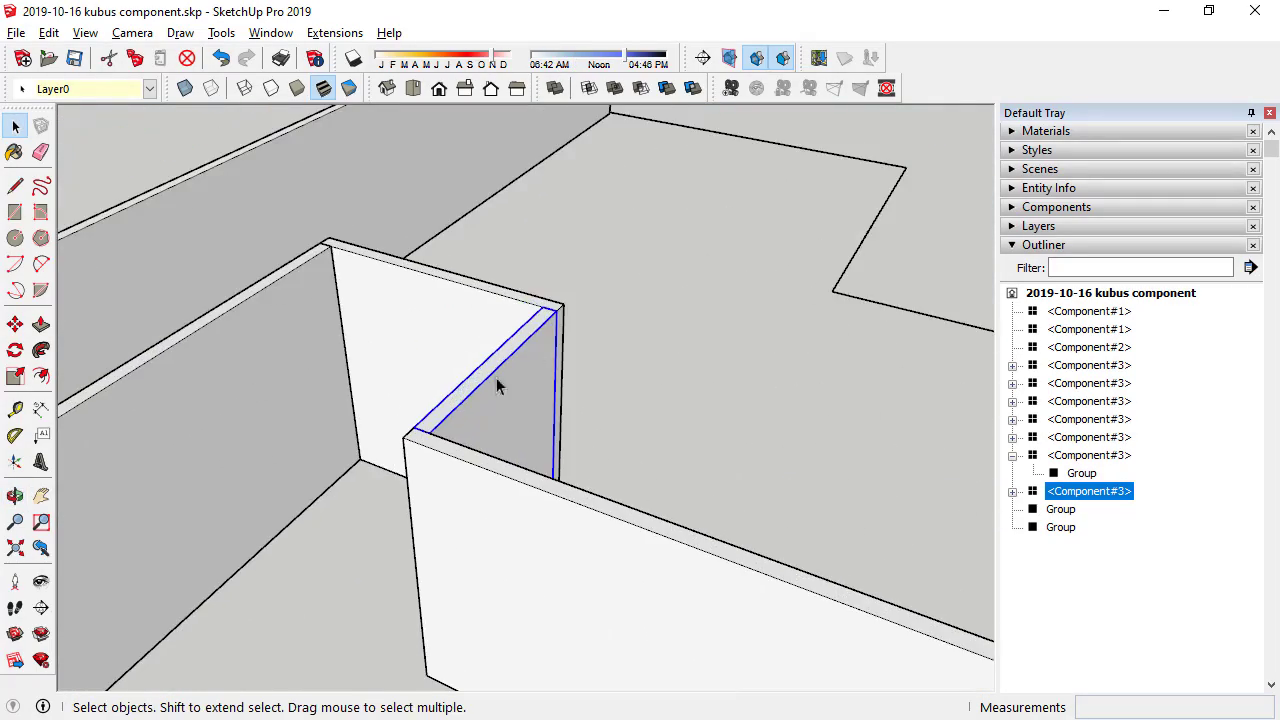
scroll(475, 485, "up", 2)
scroll(560, 349, "down", 3)
scroll(557, 351, "down", 3)
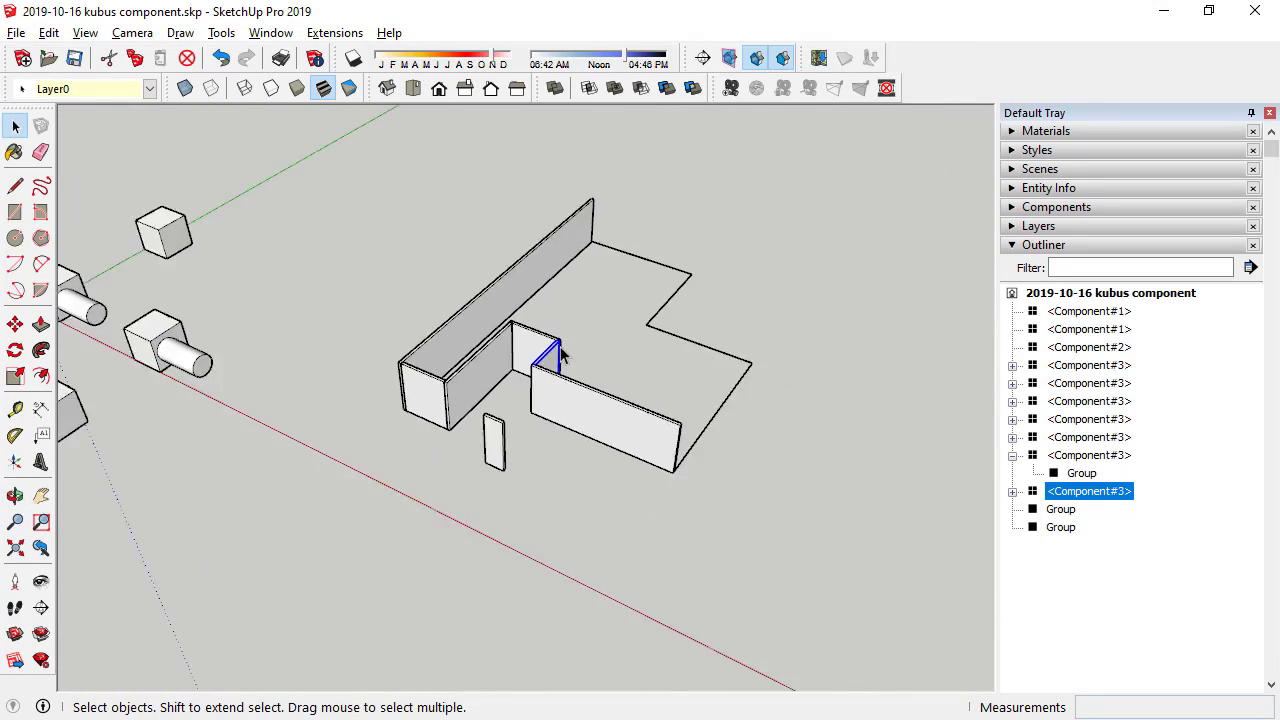
mouse_move(557, 351)
middle_mouse_down()
mouse_move(477, 346)
mouse_move(714, 396)
middle_mouse_up()
scroll(602, 368, "up", 3)
scroll(602, 368, "up", 2)
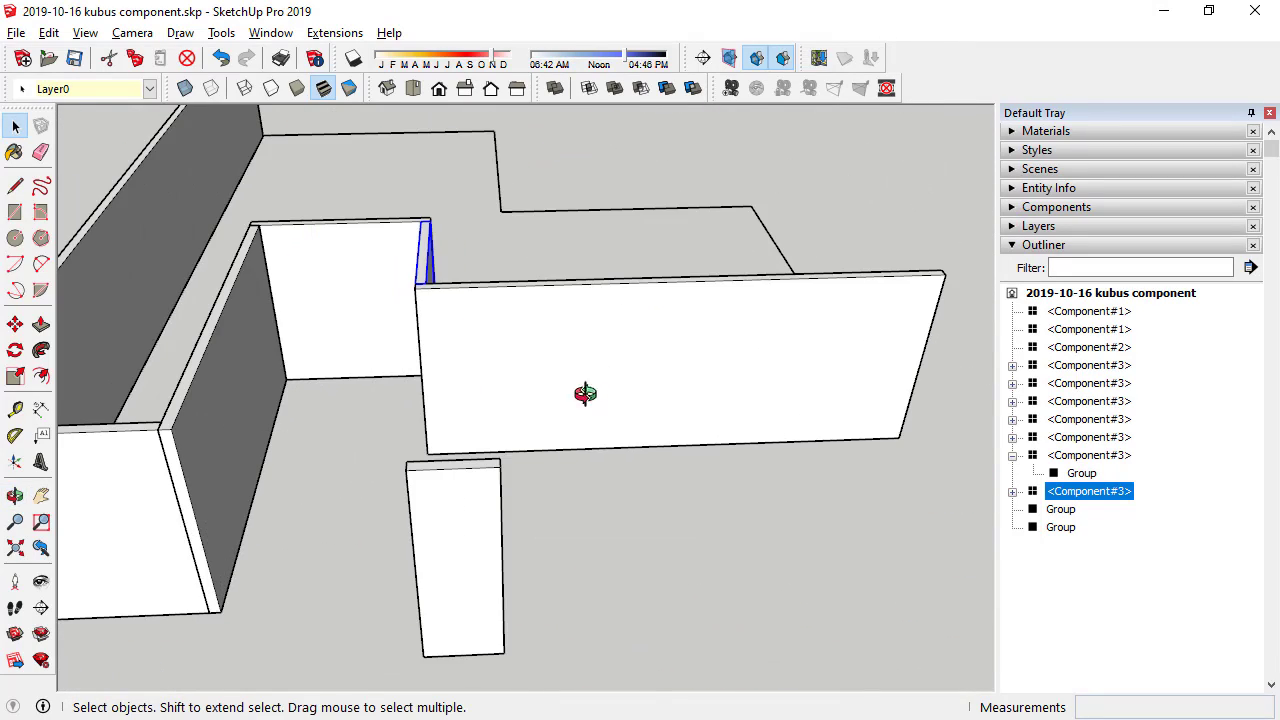
mouse_move(577, 394)
middle_mouse_down()
mouse_move(387, 418)
mouse_move(400, 420)
middle_mouse_up()
scroll(569, 391, "down", 2)
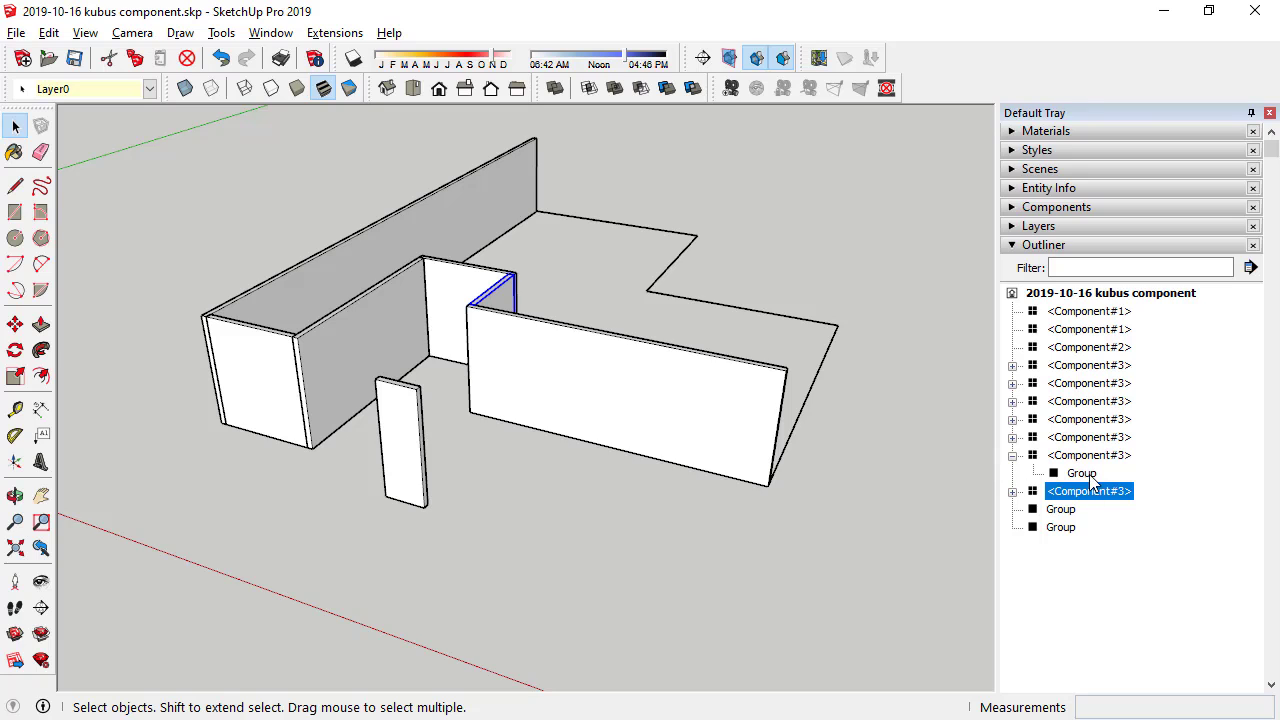
left_click(1086, 474)
scroll(407, 438, "up", 2)
key("ctrl+a")
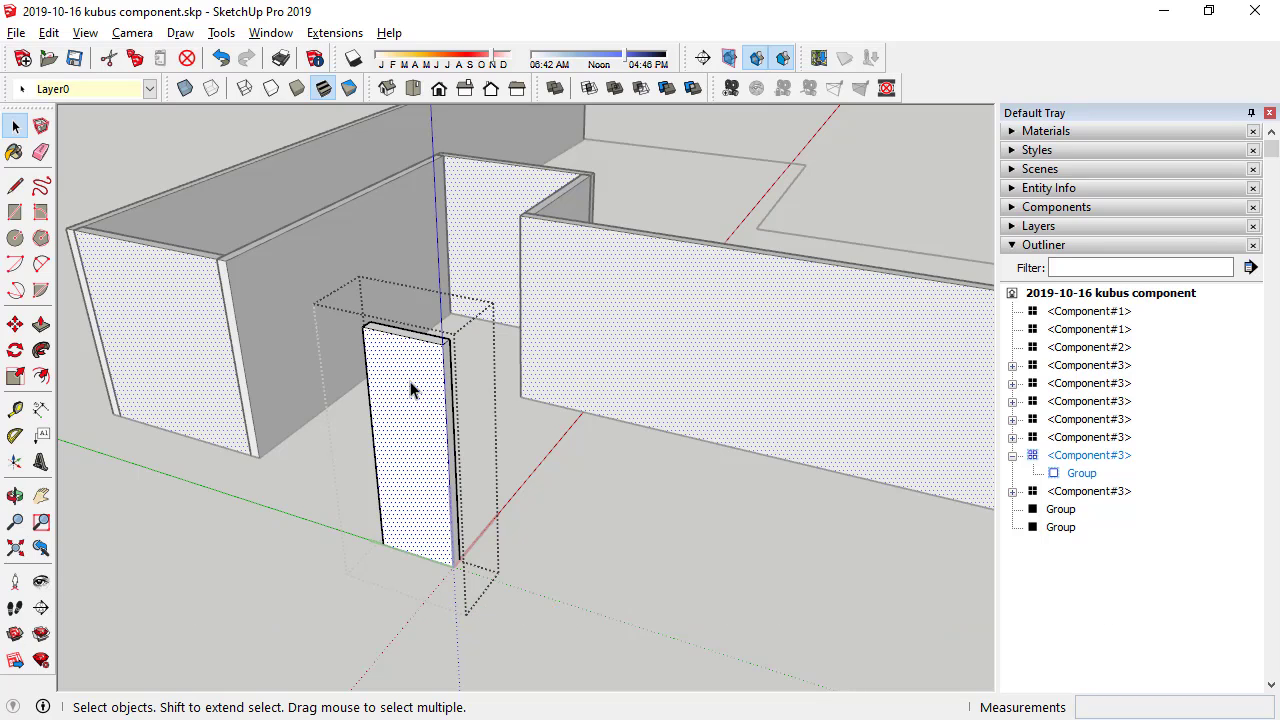
left_click(515, 438)
scroll(470, 445, "down", 3)
scroll(470, 455, "down", 2)
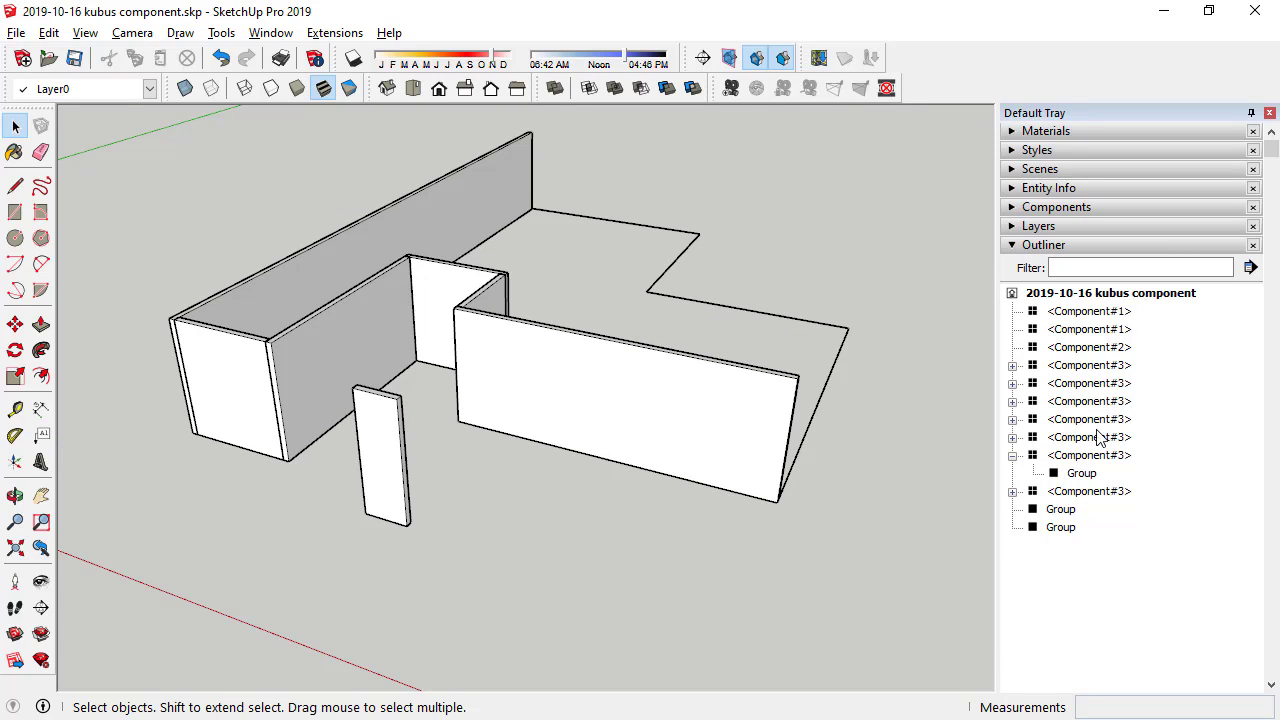
left_click(590, 375)
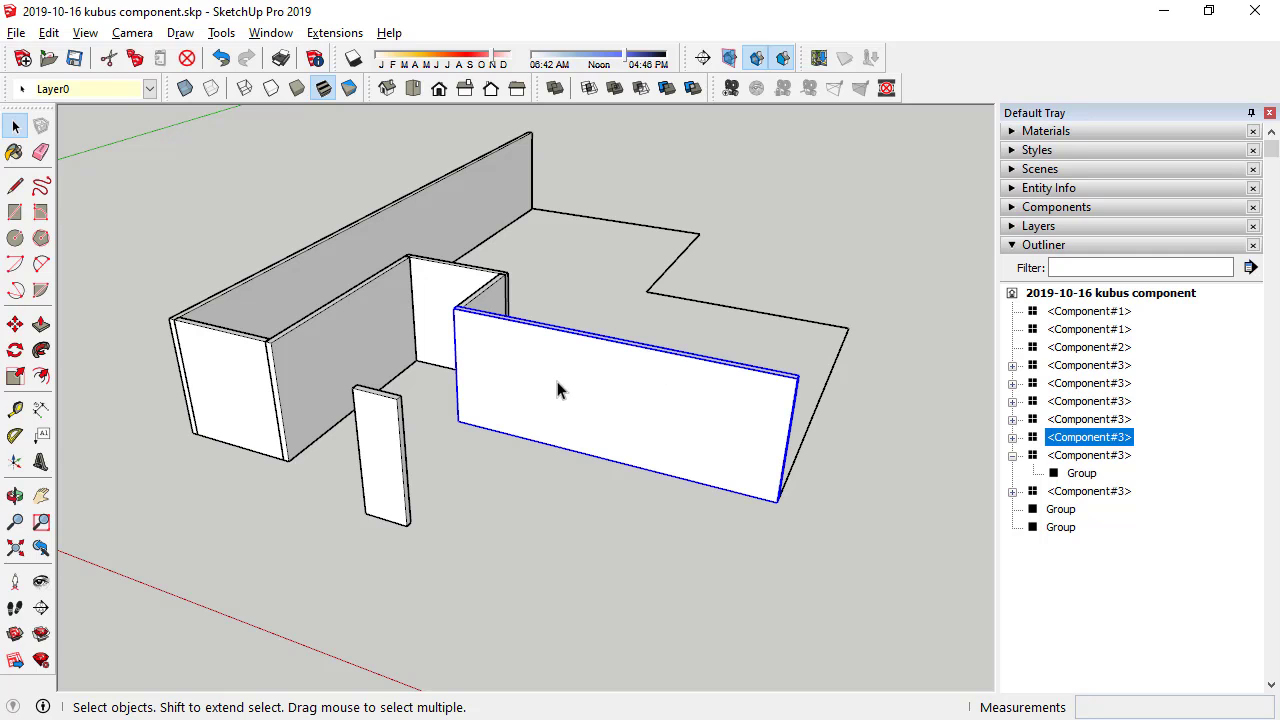
left_click(370, 450)
scroll(372, 452, "up", 2)
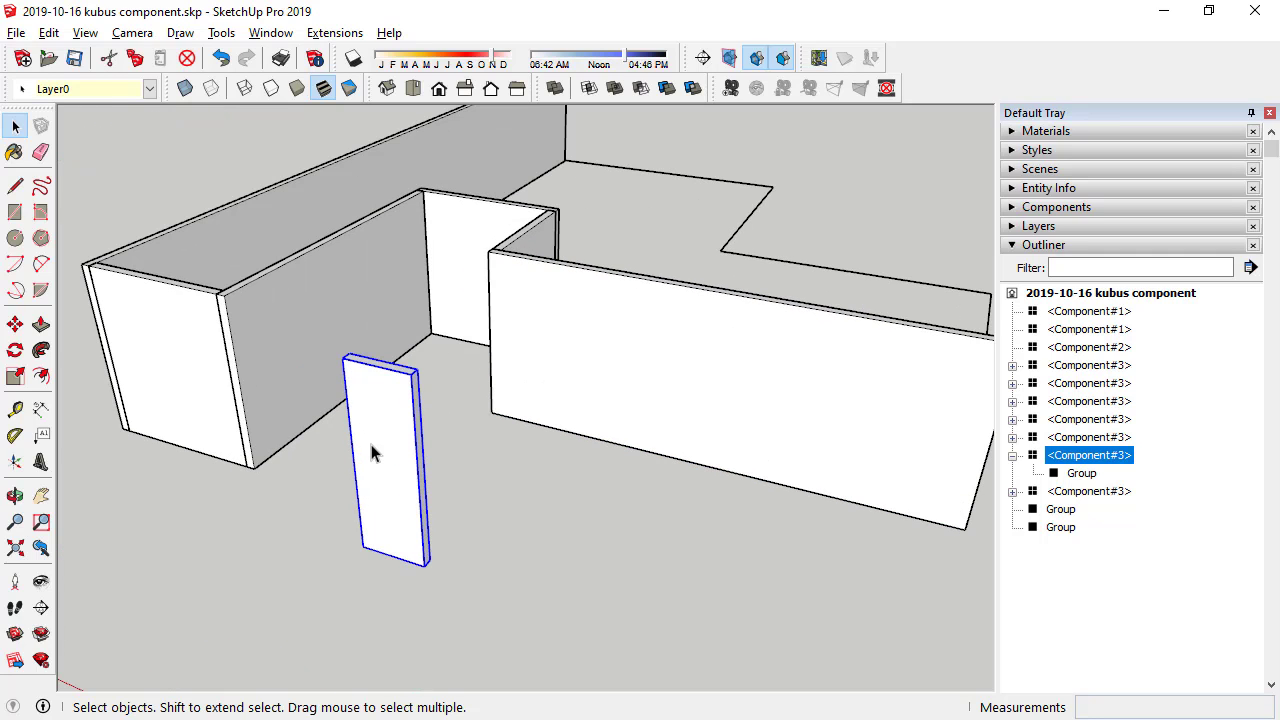
double_click(370, 448)
scroll(385, 440, "up", 2)
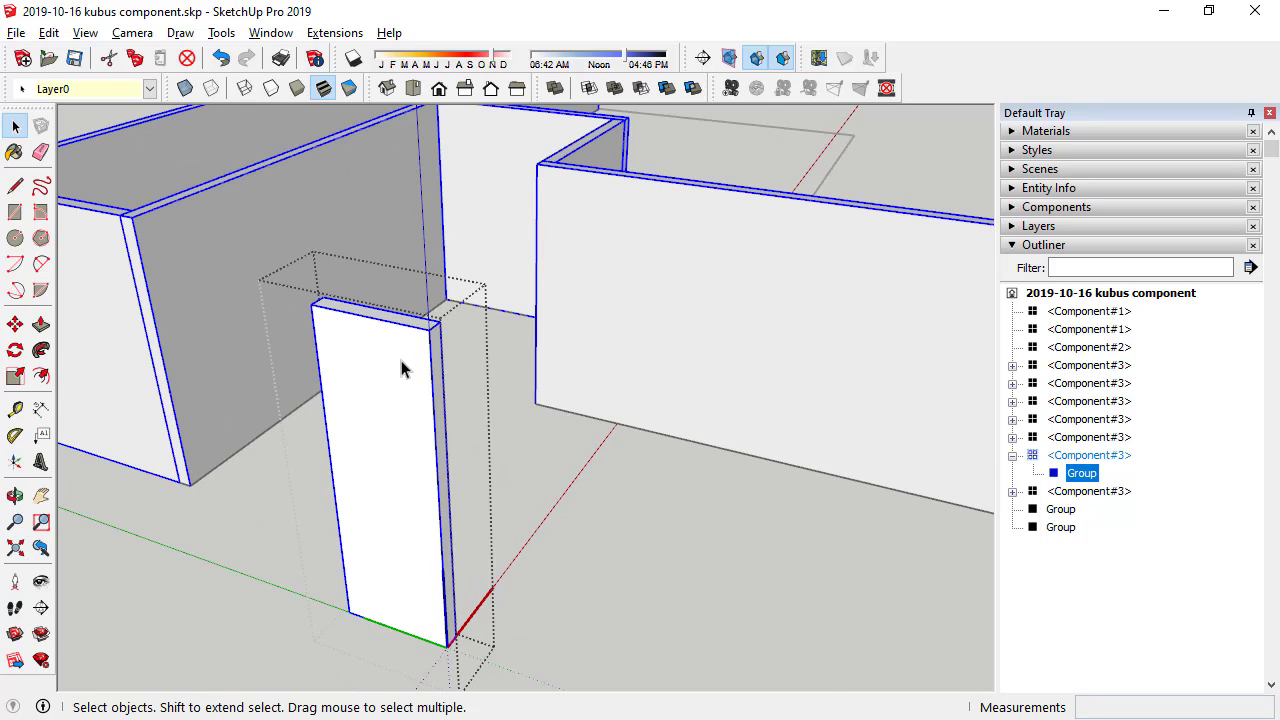
left_click(516, 504)
scroll(516, 496, "down", 2)
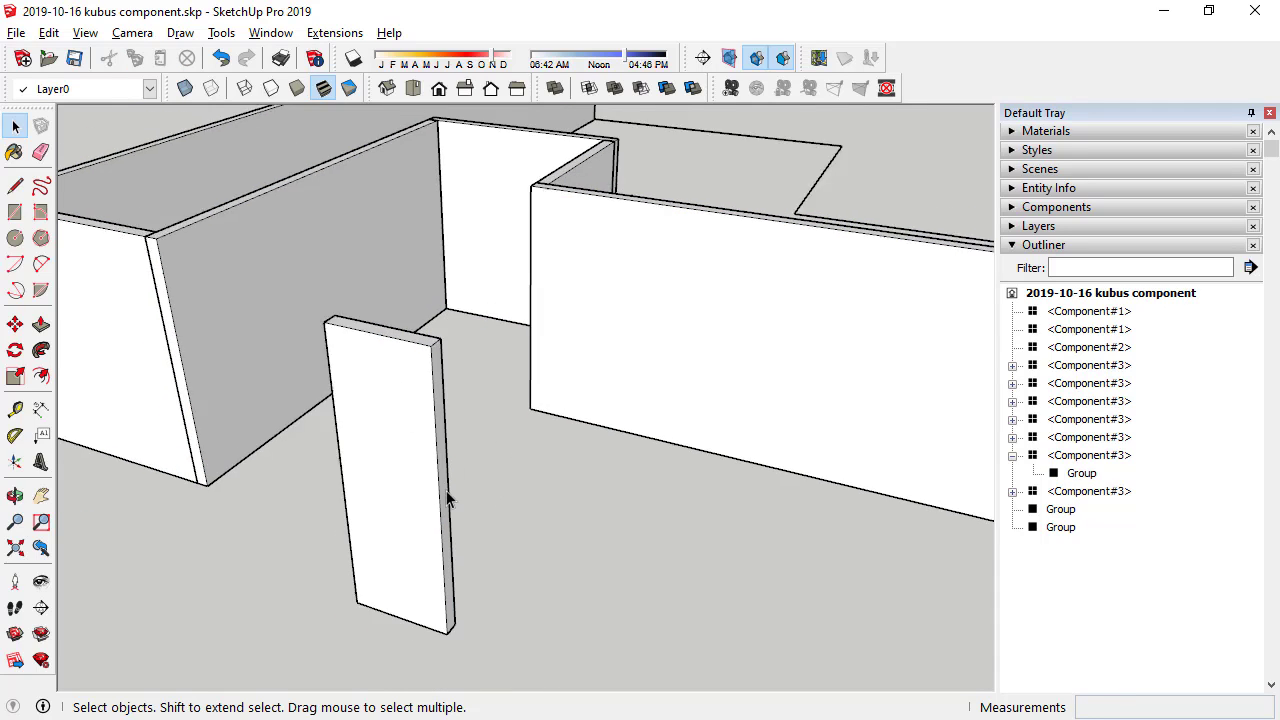
scroll(449, 500, "down", 3)
Explode the long wall component and orbit to see the back of the wall
right_click(634, 410)
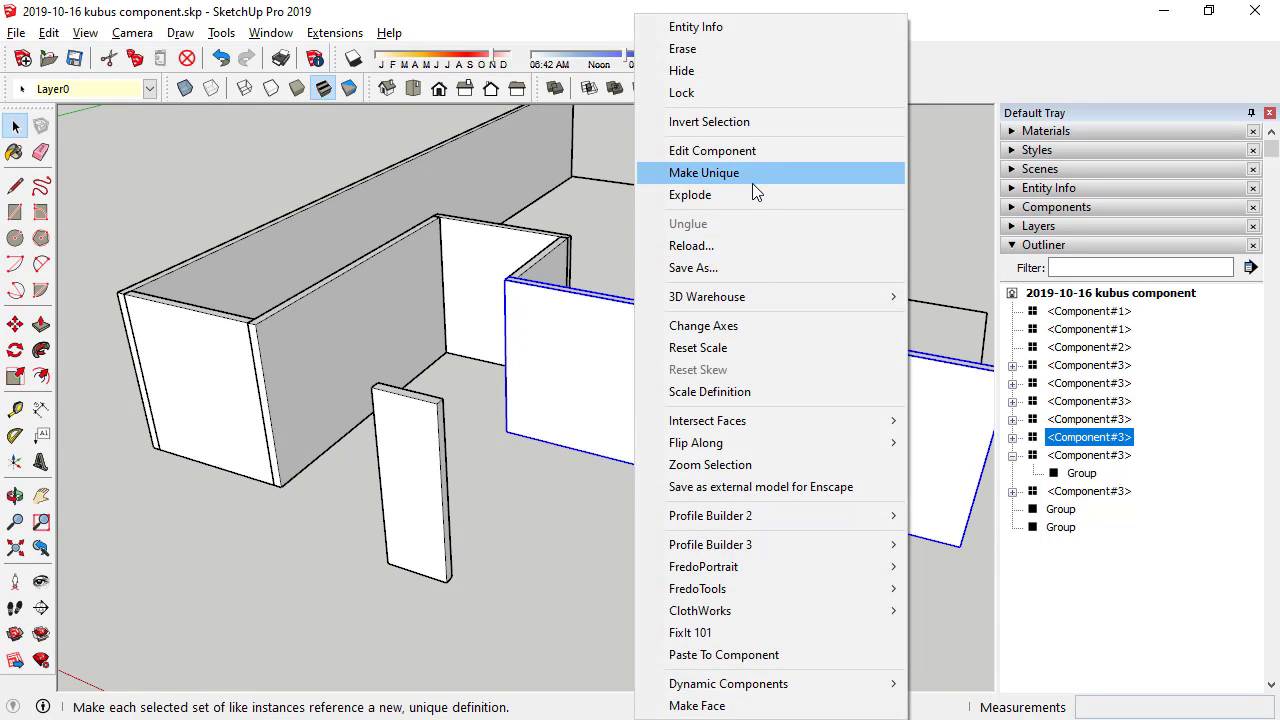
left_click(752, 194)
middle_click_drag(766, 377, 447, 458)
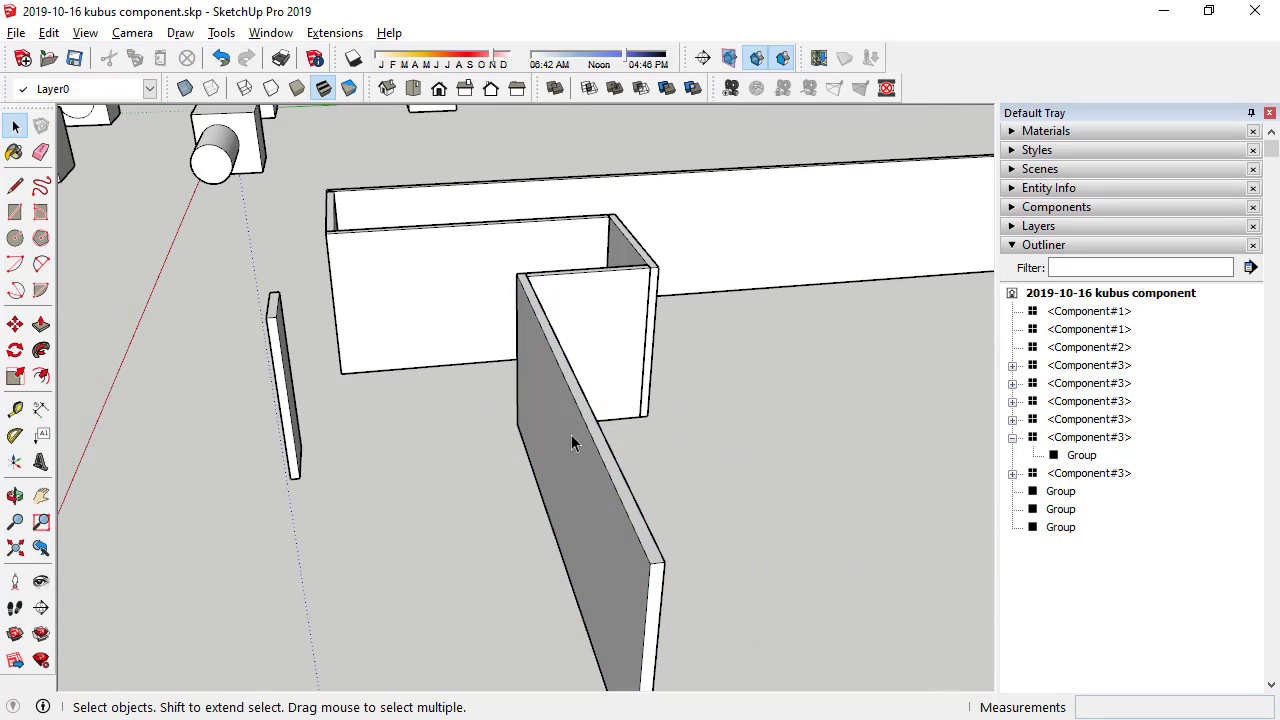
mouse_move(571, 443)
middle_mouse_down()
mouse_move(457, 410)
mouse_move(446, 504)
middle_mouse_up()
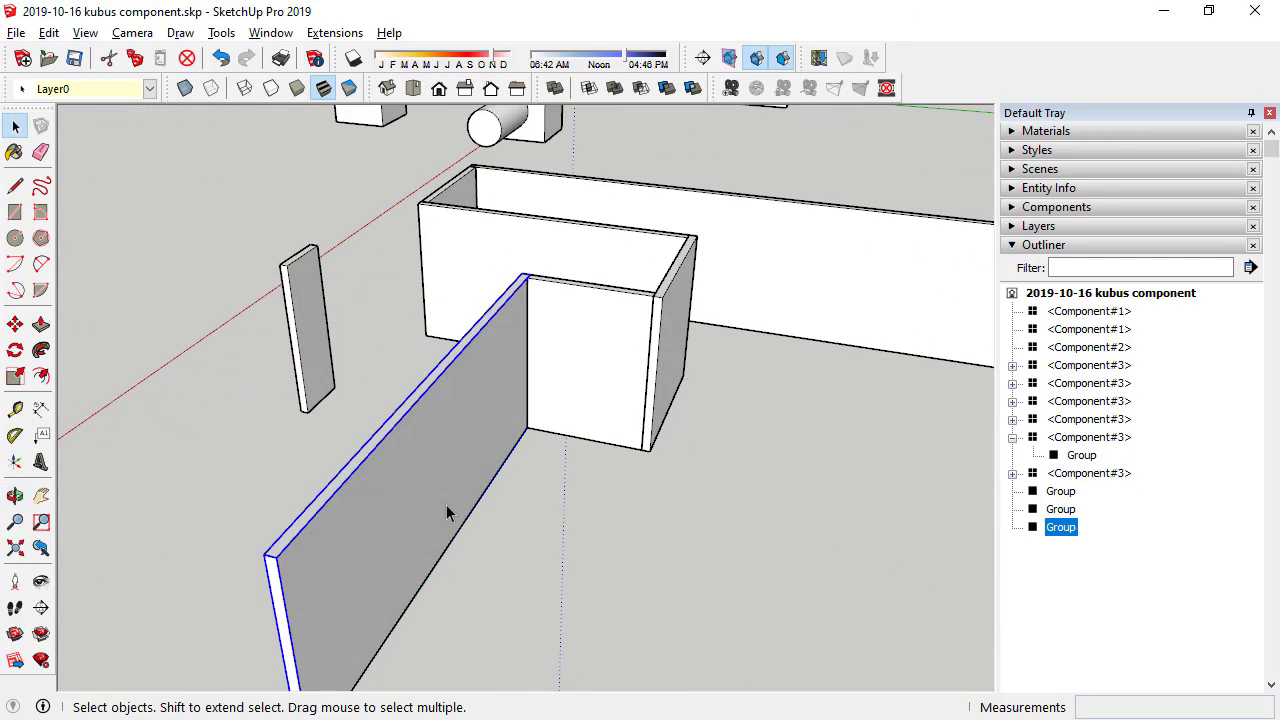
scroll(460, 440, "down", 2)
Push the long wall group's end face back 2547 mm, then undo the change
double_click(385, 471)
scroll(385, 471, "up", 2)
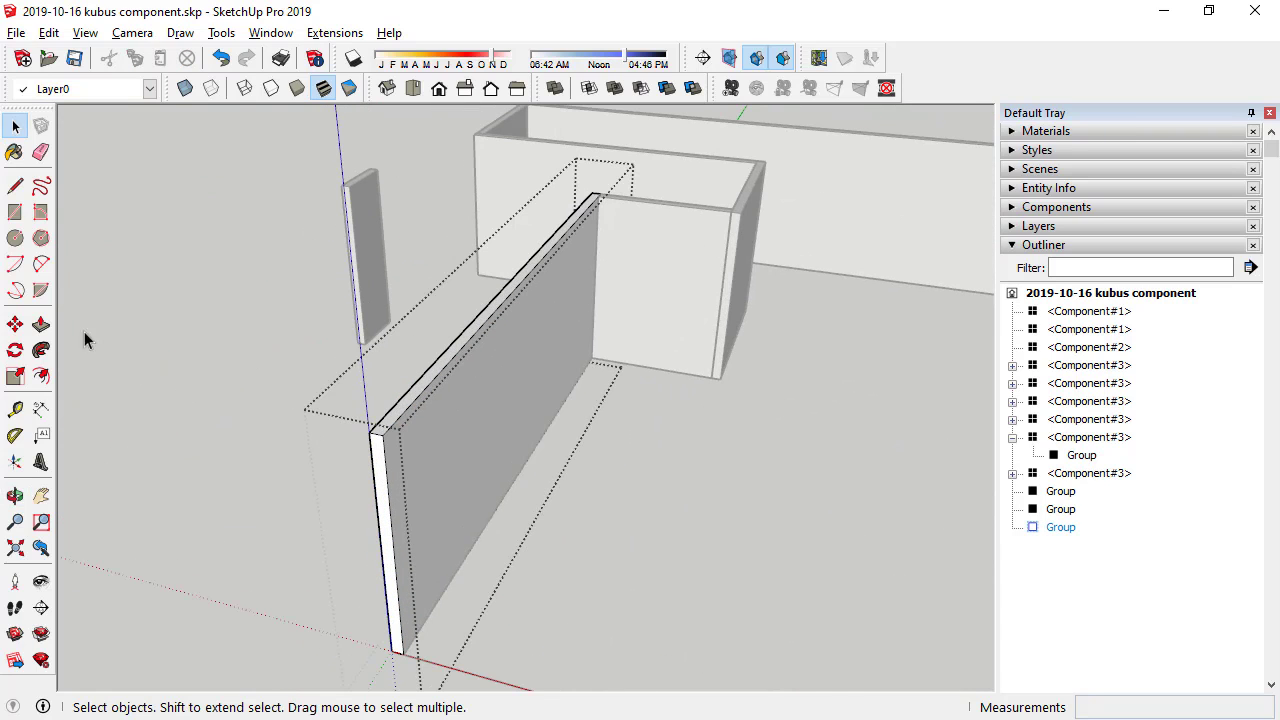
left_click_drag(375, 455, 517, 391)
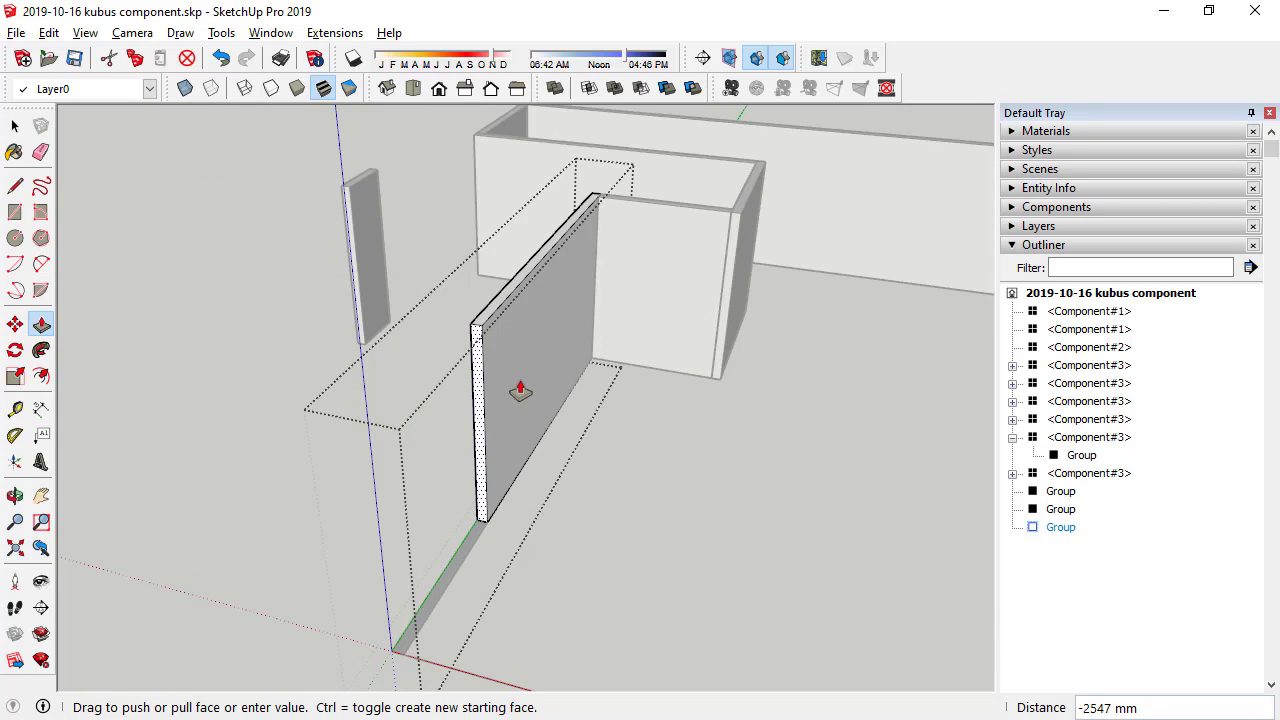
key("space")
left_click(81, 190)
middle_click_drag(299, 391, 842, 436)
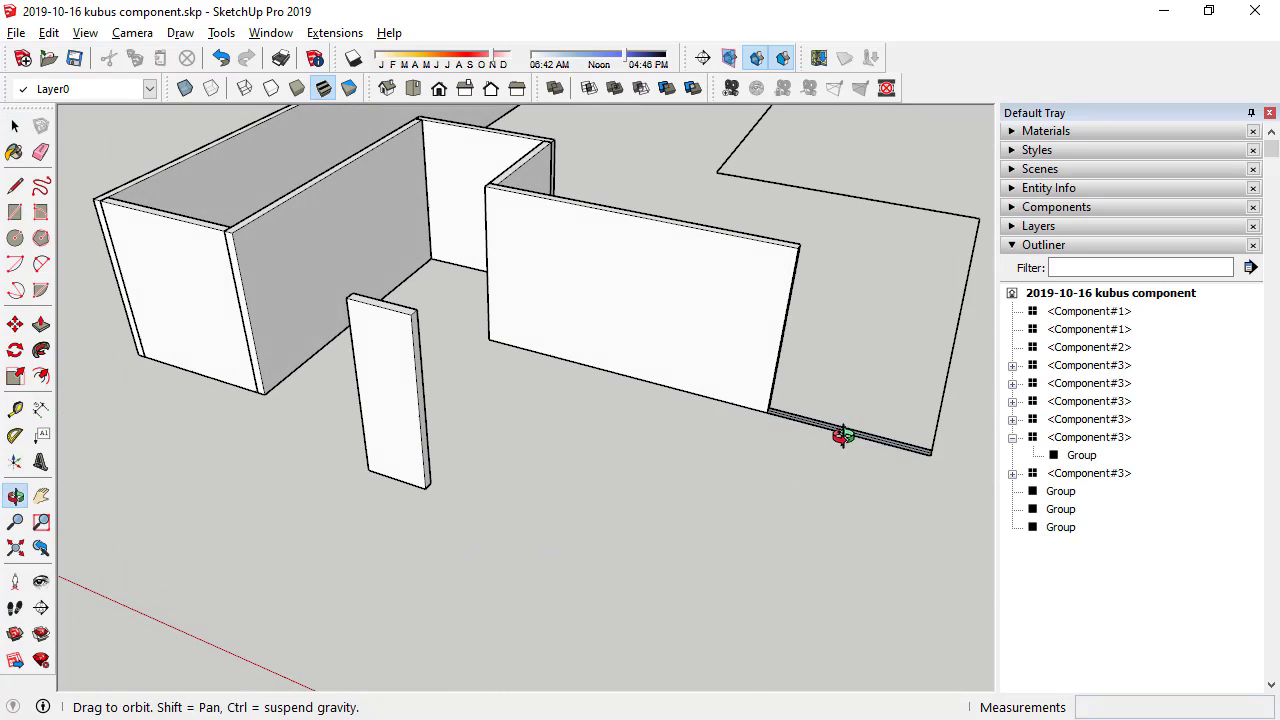
key("ctrl+z")
key("ctrl+z")
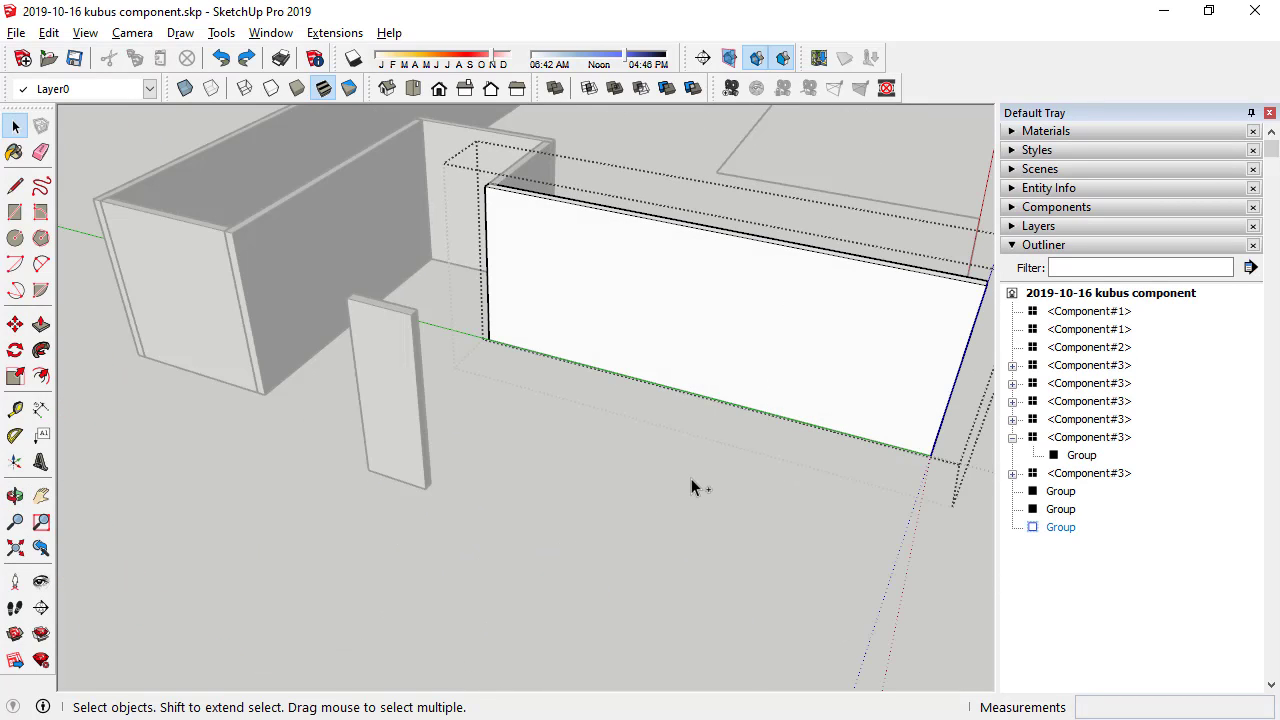
left_click(691, 478)
Select the tall panel component and orbit to look down on its base
left_click(385, 416)
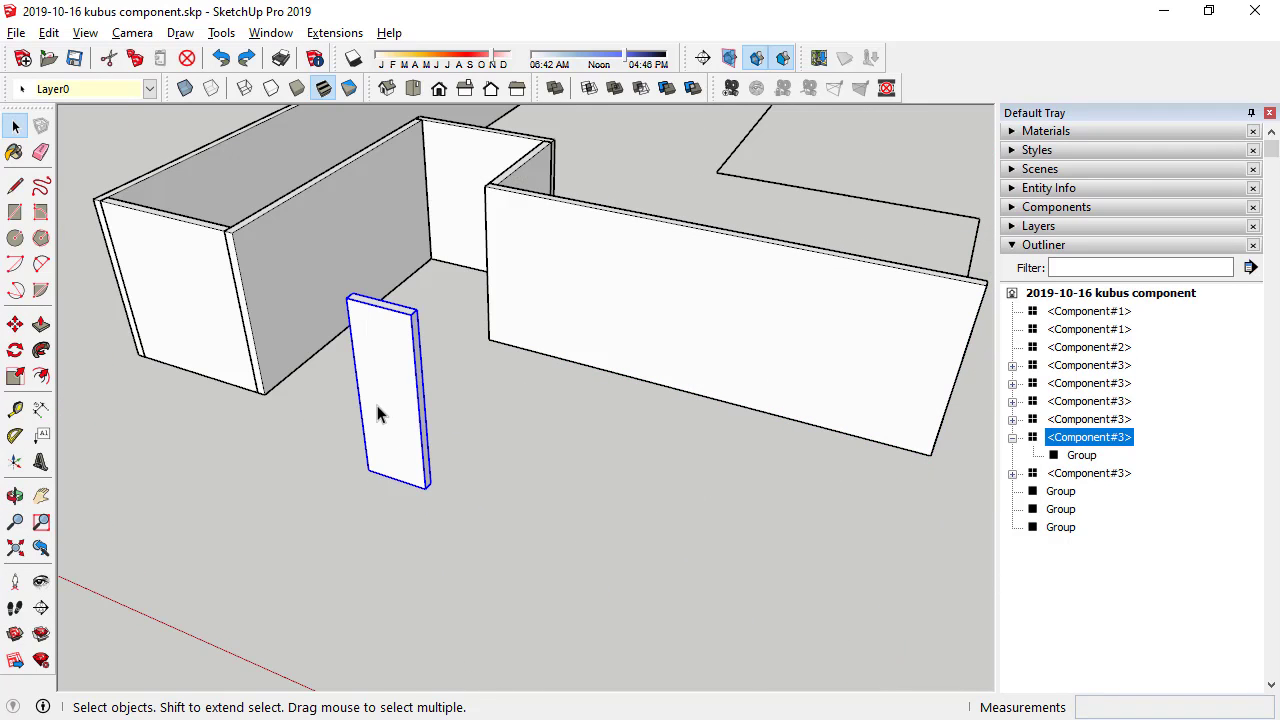
mouse_move(391, 424)
middle_mouse_down()
mouse_move(360, 283)
mouse_move(308, 198)
mouse_move(362, 382)
middle_mouse_up()
scroll(357, 415, "up", 5)
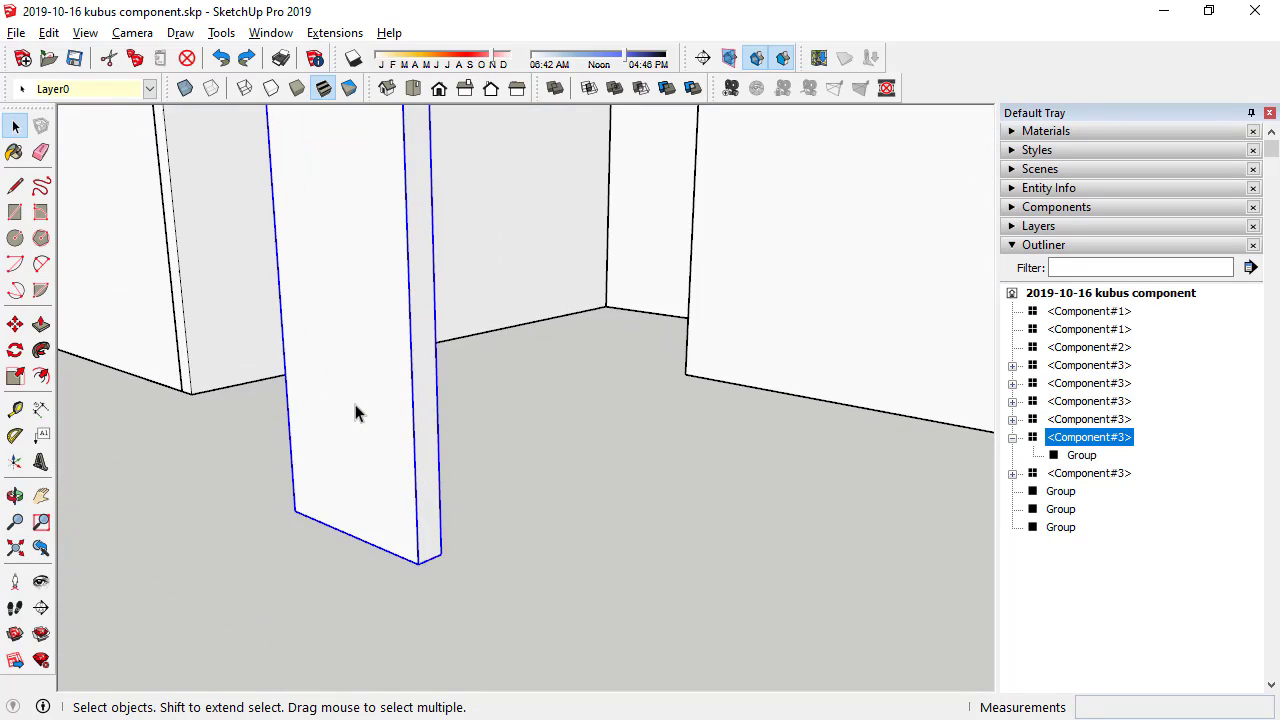
scroll(397, 506, "up", 2)
mouse_move(397, 506)
middle_mouse_down()
mouse_move(401, 268)
mouse_move(386, 417)
middle_mouse_up()
scroll(401, 268, "down", 3)
scroll(408, 523, "up", 3)
scroll(418, 446, "up", 1)
Open the tall panel component, select its inner group, and show its Entity Info with volume
double_click(418, 446)
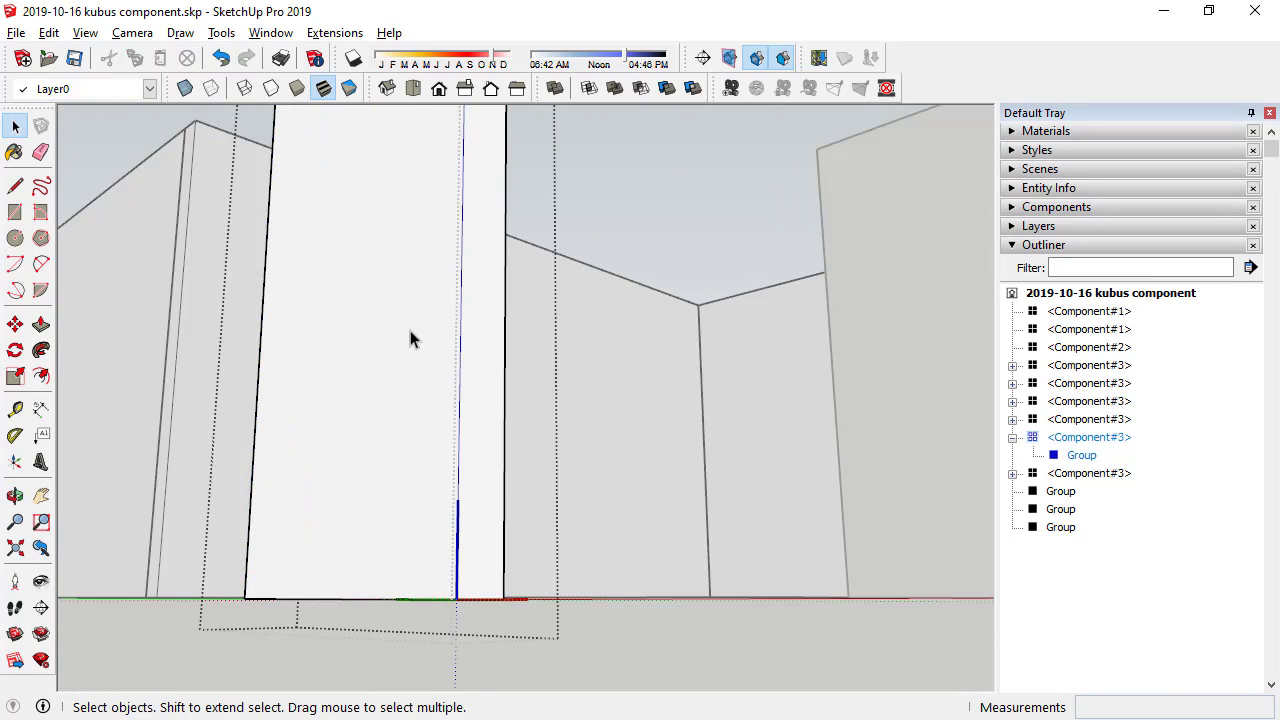
mouse_move(408, 337)
middle_mouse_down()
mouse_move(440, 443)
mouse_move(430, 451)
middle_mouse_up()
right_click(399, 243)
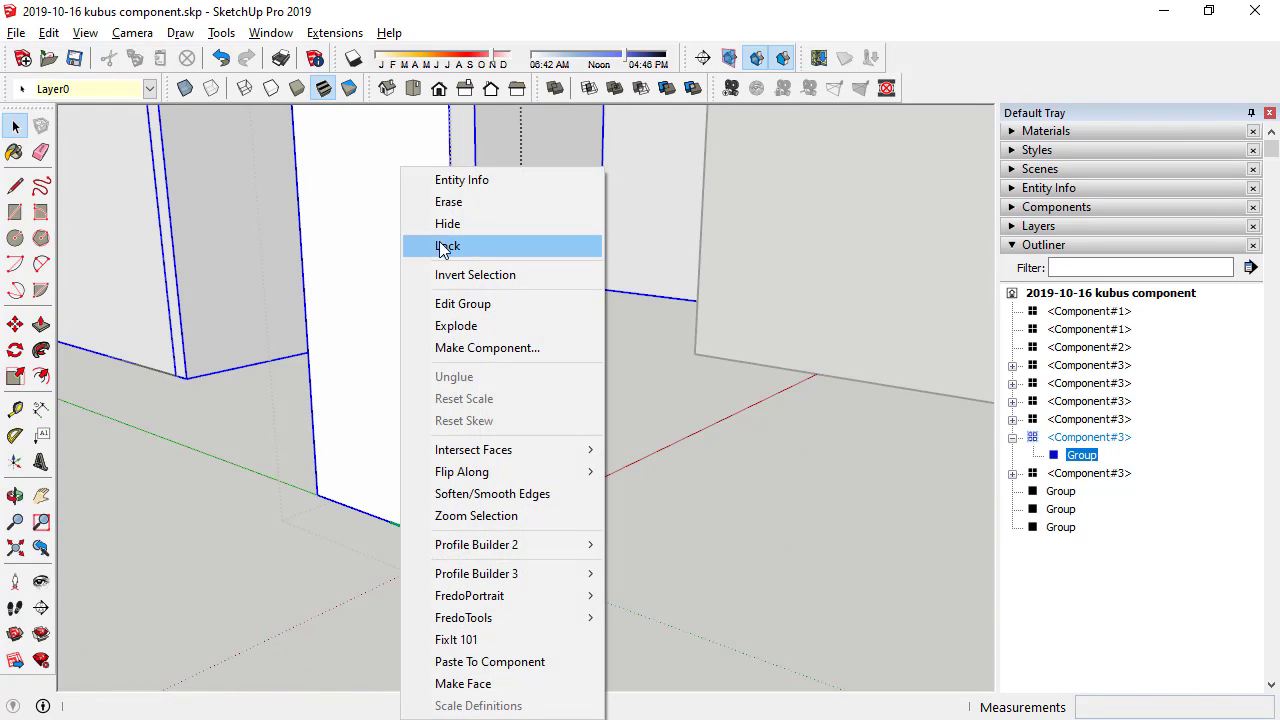
left_click(333, 337)
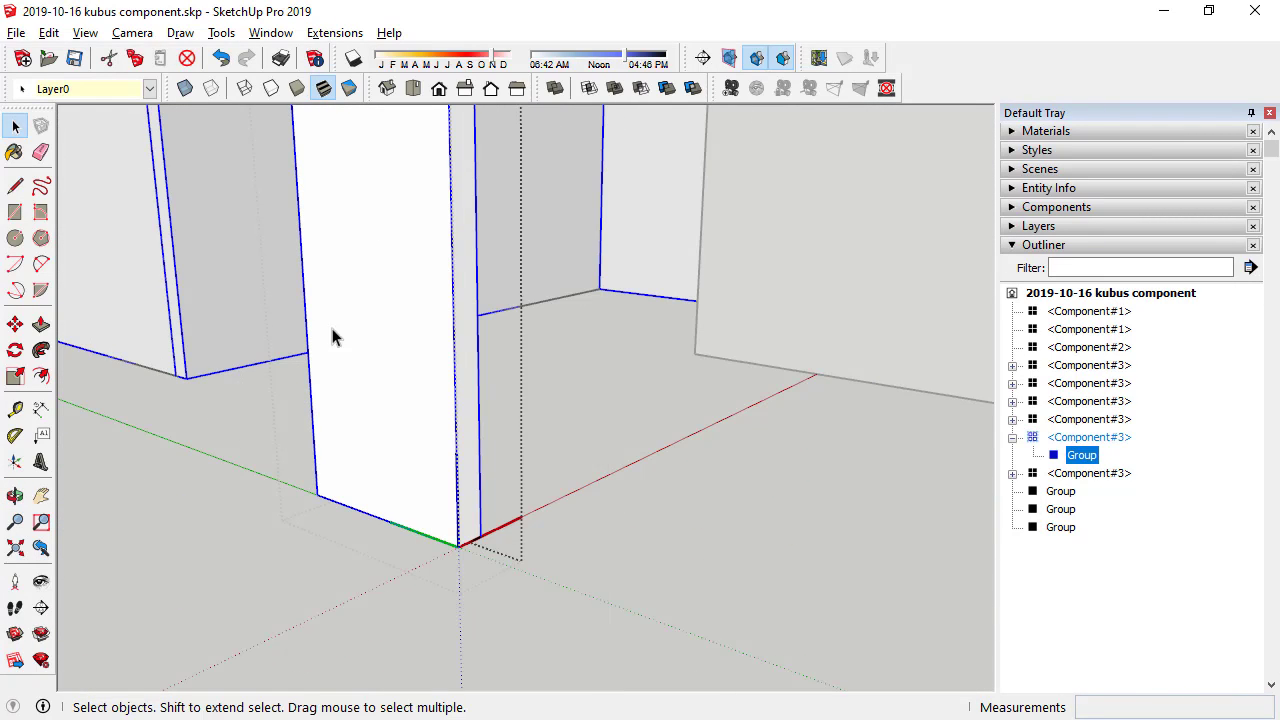
right_click(1090, 459)
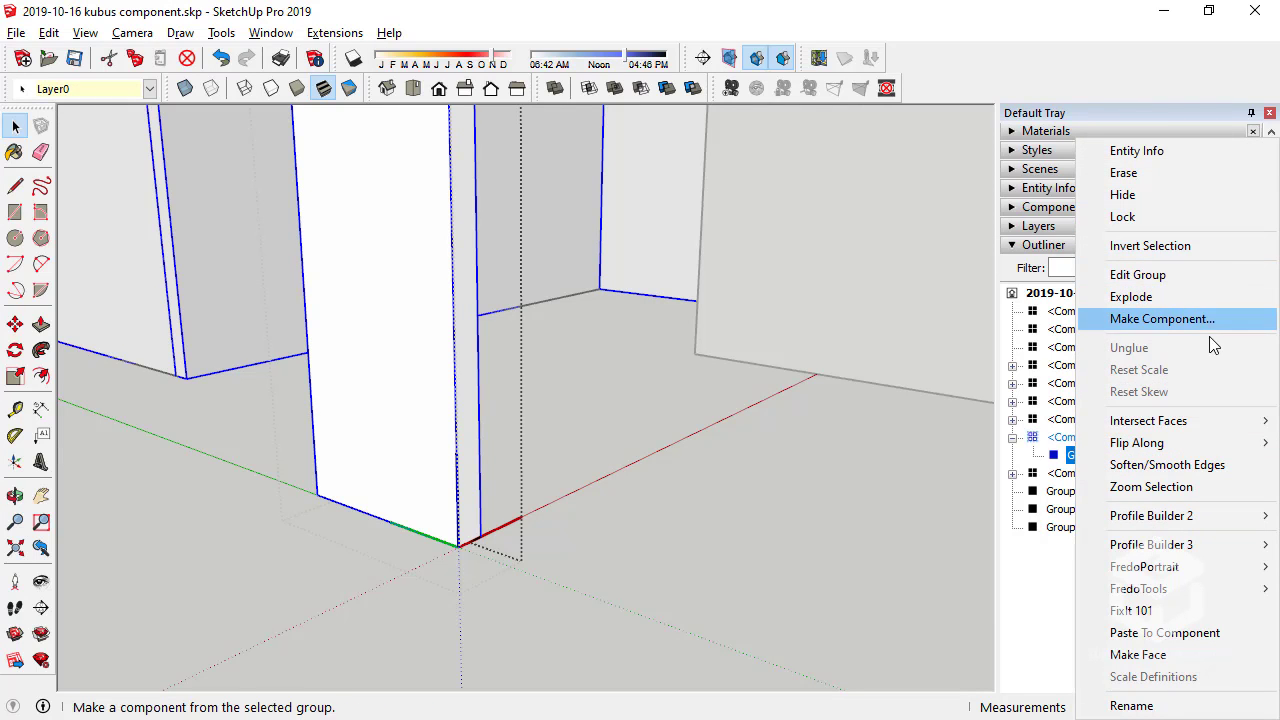
left_click(700, 500)
left_click(447, 407)
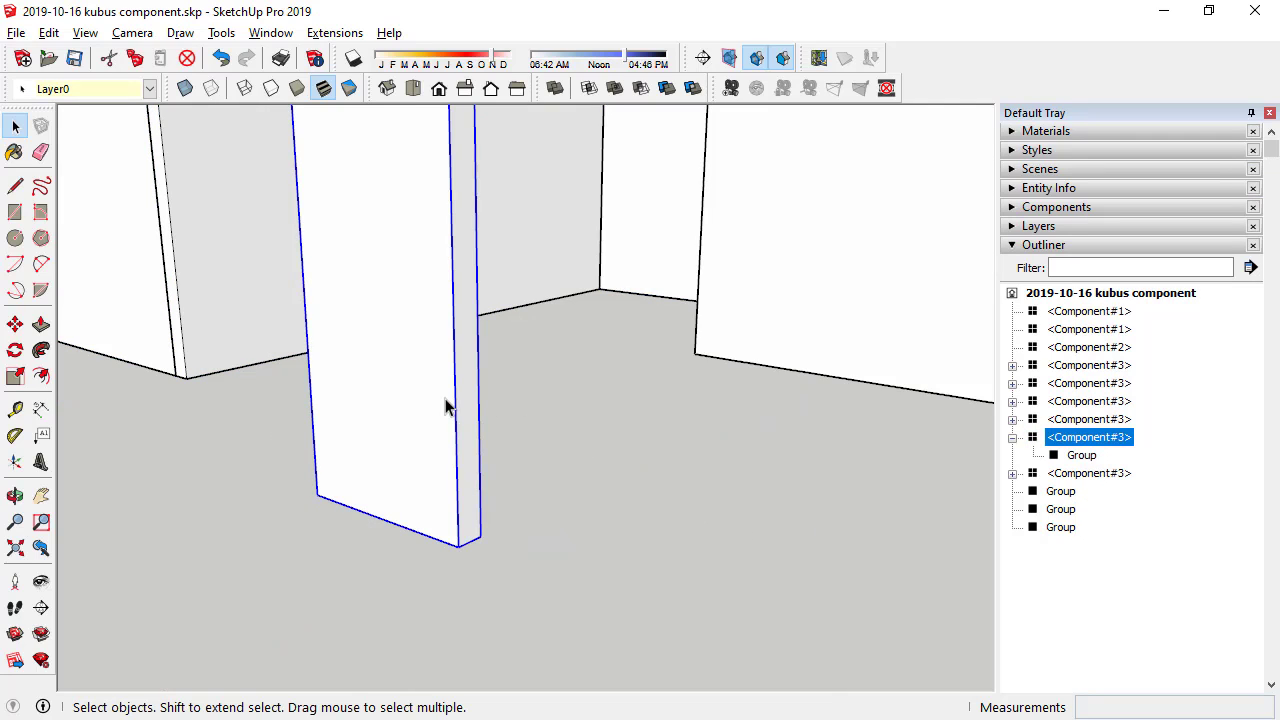
double_click(420, 390)
left_click(443, 414)
middle_click_drag(542, 438, 811, 416)
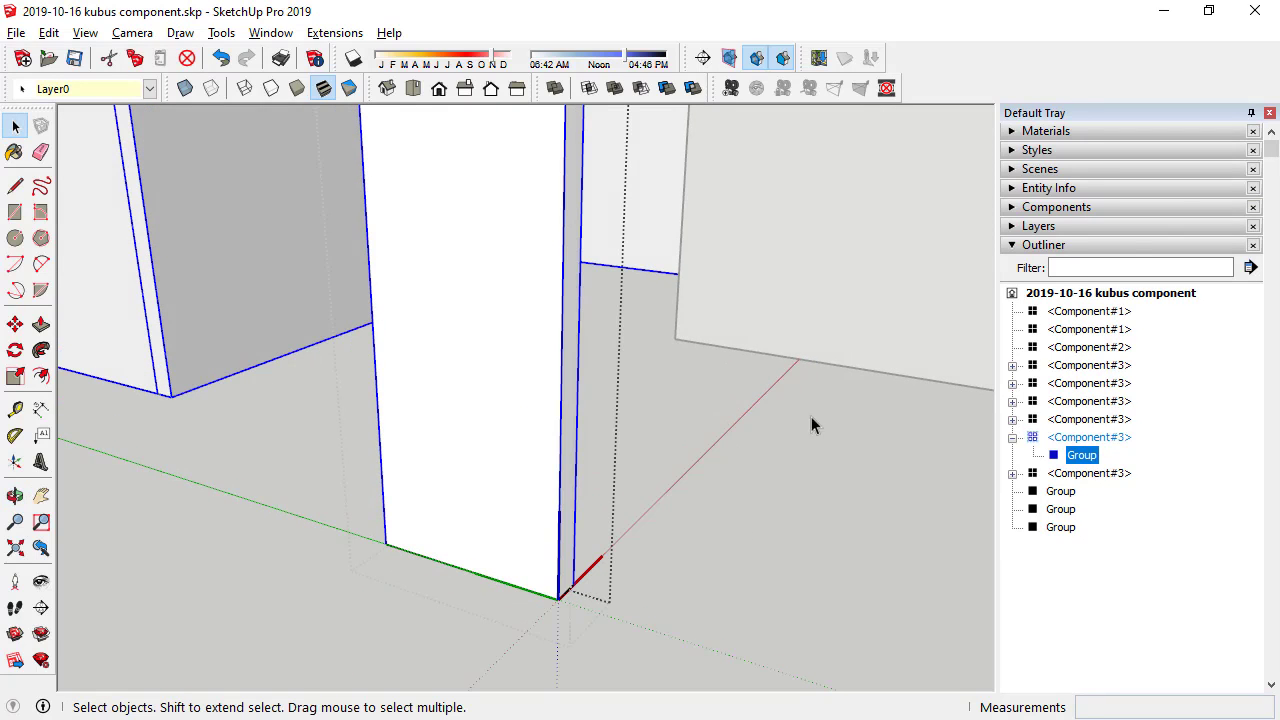
left_click(1049, 190)
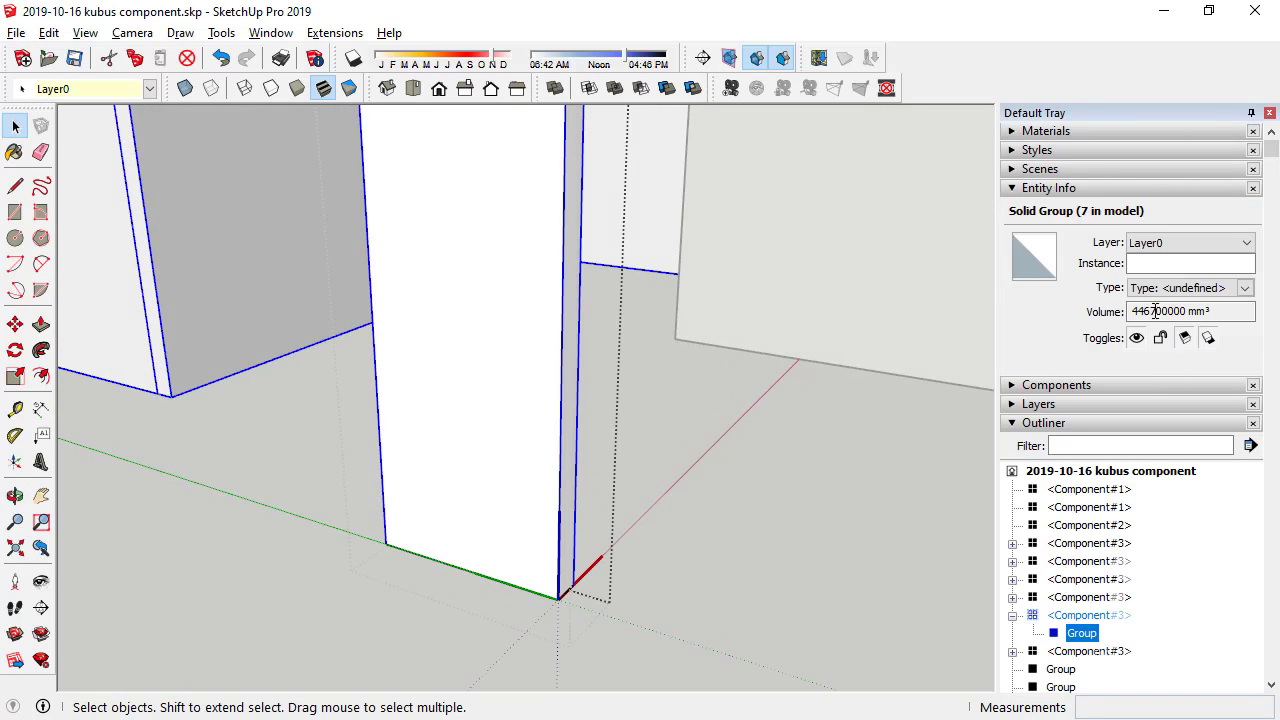
Rename the second panel's inner group to 'Dinding' from the Outliner
left_click(562, 403)
left_click(562, 403)
mouse_move(562, 403)
middle_mouse_down()
mouse_move(419, 388)
mouse_move(461, 396)
mouse_move(443, 323)
mouse_move(578, 349)
middle_mouse_up()
left_click(483, 280)
scroll(500, 474, "down", 5)
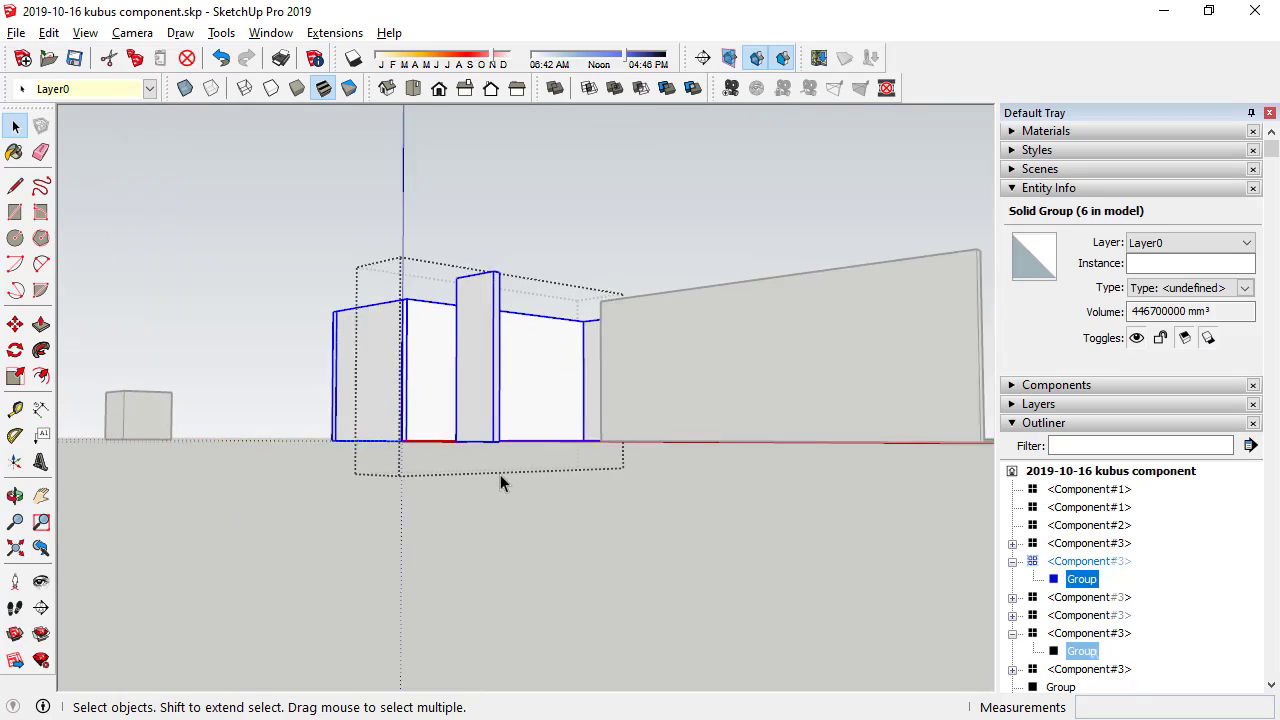
scroll(1060, 590, "down", 5)
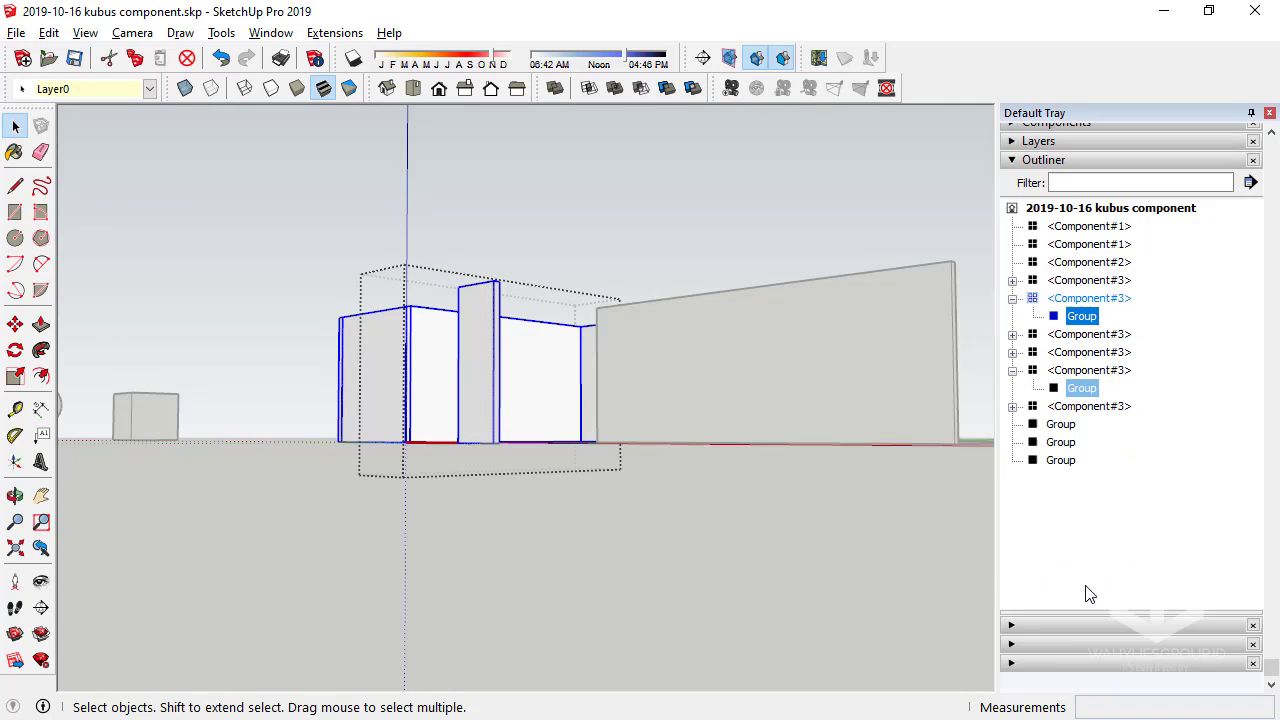
left_click(1080, 390)
right_click(1085, 398)
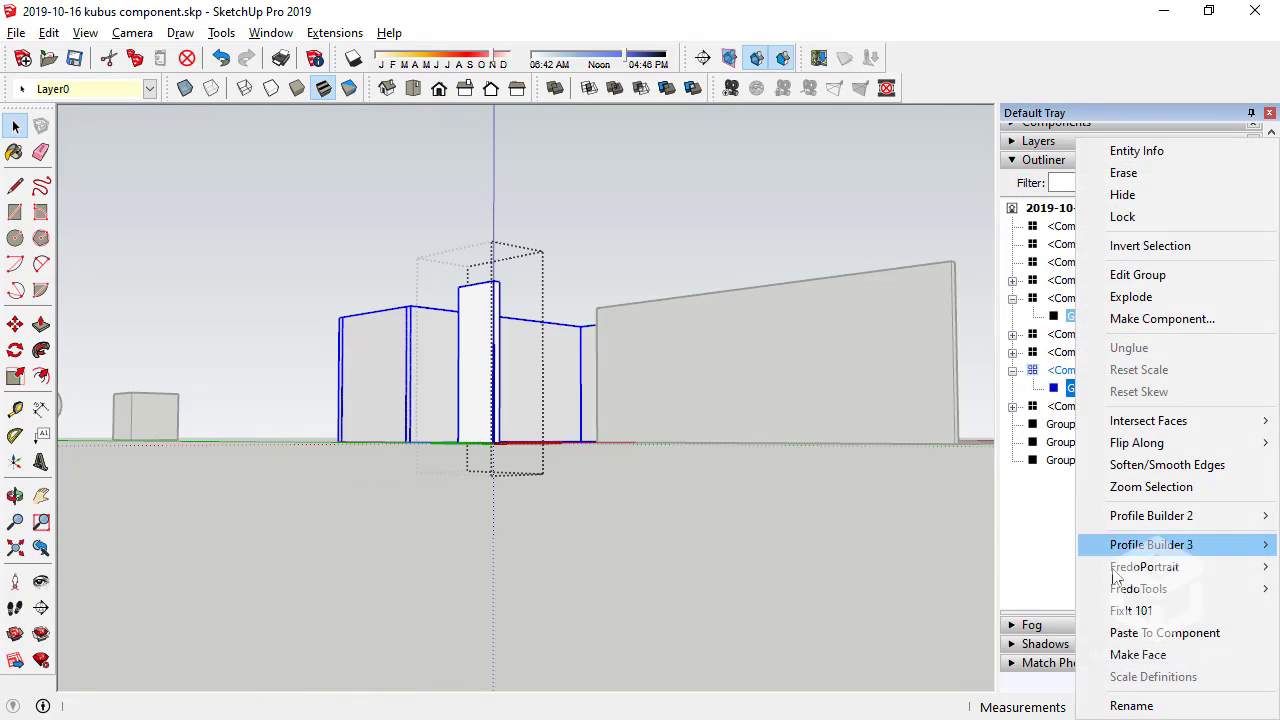
left_click(1178, 708)
type("Dinding")
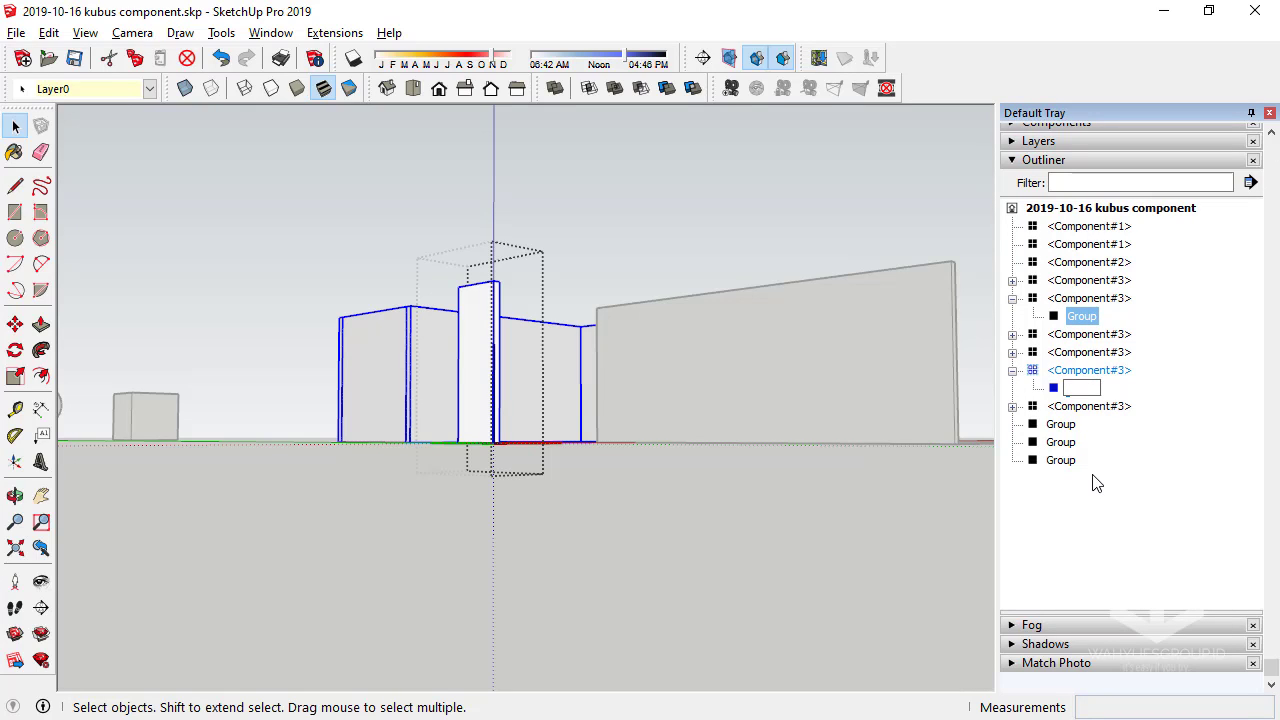
left_click(745, 393)
left_click(1013, 280)
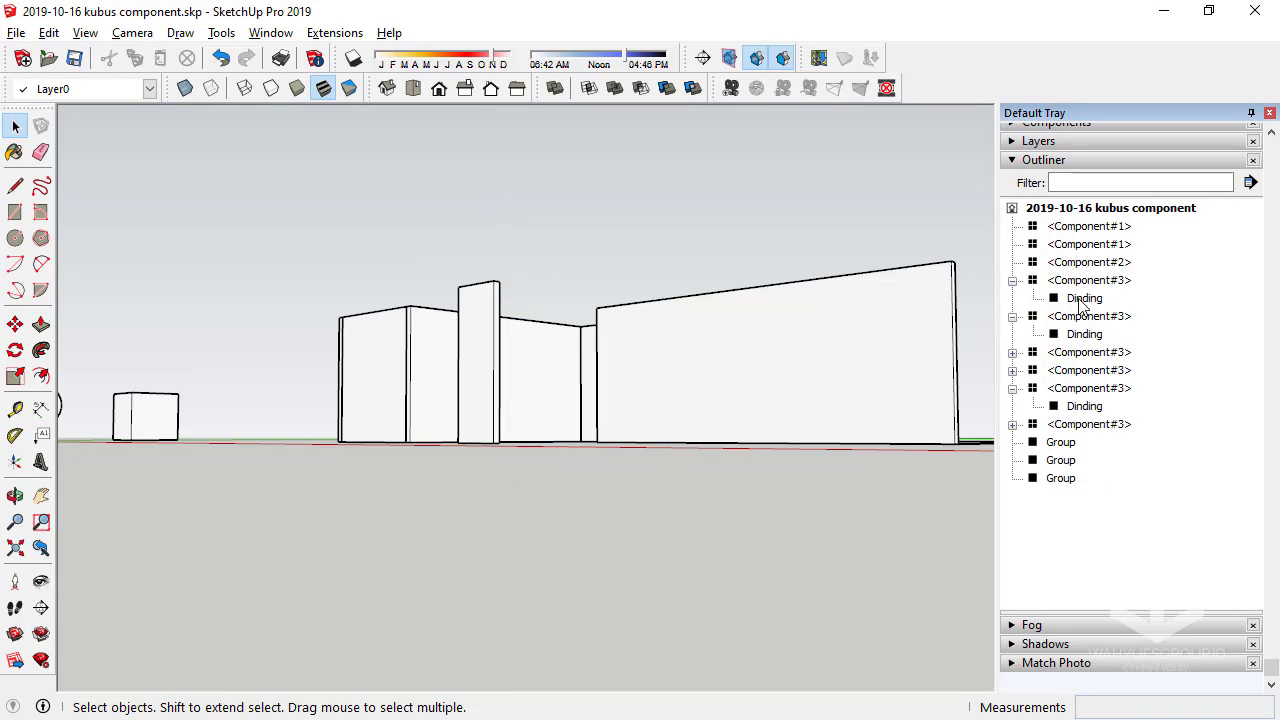
Select the tall thin panel component and orbit to a low frontal view
left_click(463, 306)
mouse_move(463, 306)
middle_mouse_down()
mouse_move(452, 365)
mouse_move(489, 640)
middle_mouse_up()
scroll(452, 365, "up", 3)
scroll(491, 266, "down", 5)
scroll(494, 375, "down", 2)
scroll(494, 368, "up", 4)
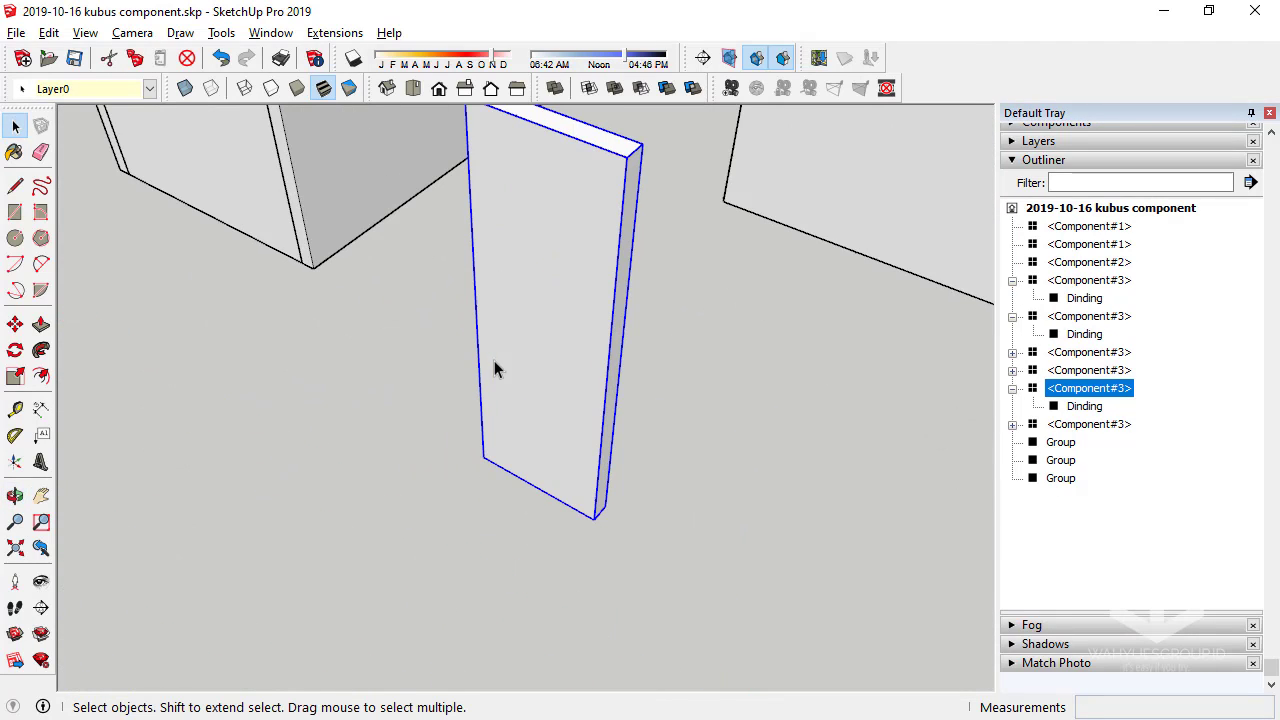
middle_click_drag(567, 469, 466, 423)
scroll(513, 456, "up", 2)
double_click(436, 392)
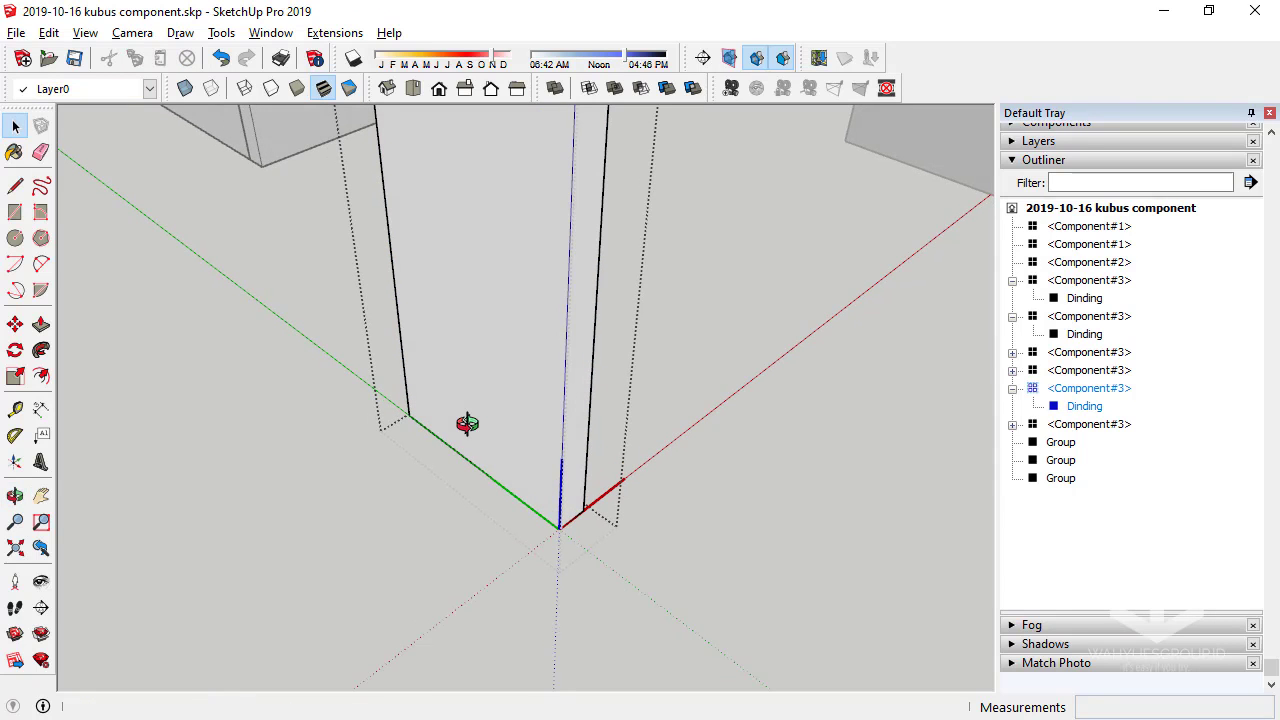
left_click(772, 430)
Hide the Dinding group so only the panel's flat base face remains
left_click(1095, 404)
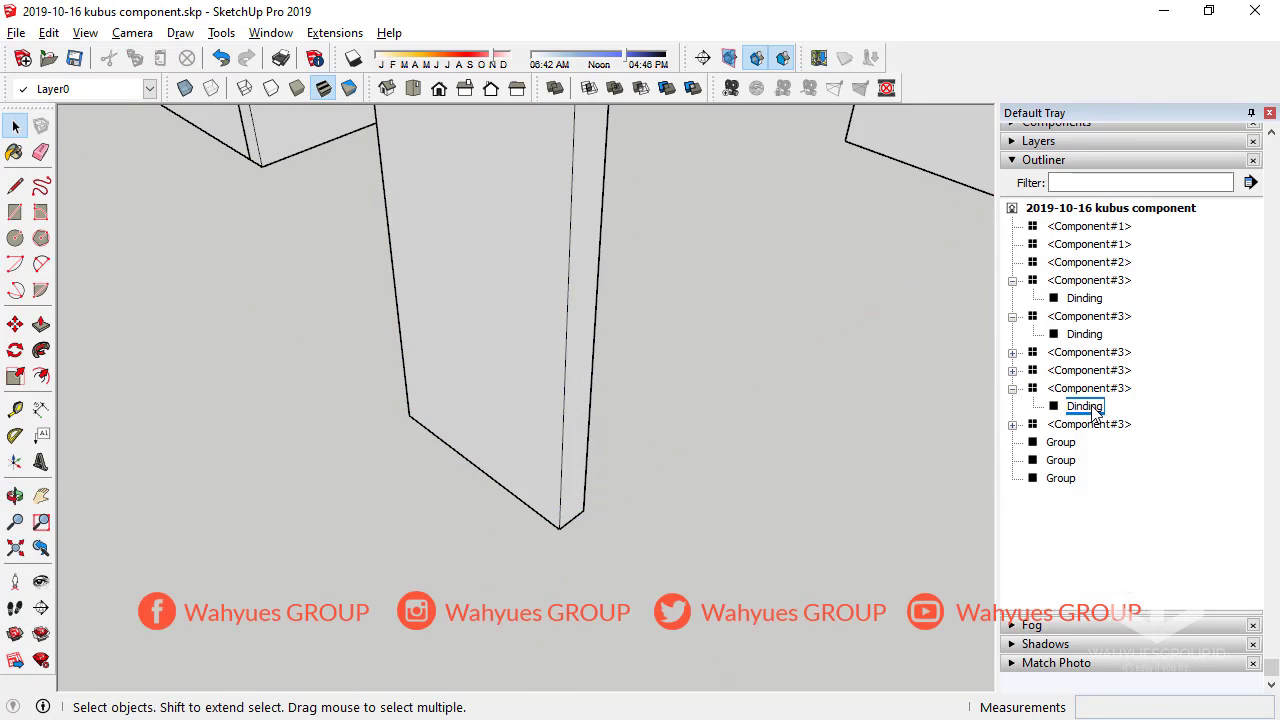
right_click(1095, 404)
left_click(1150, 195)
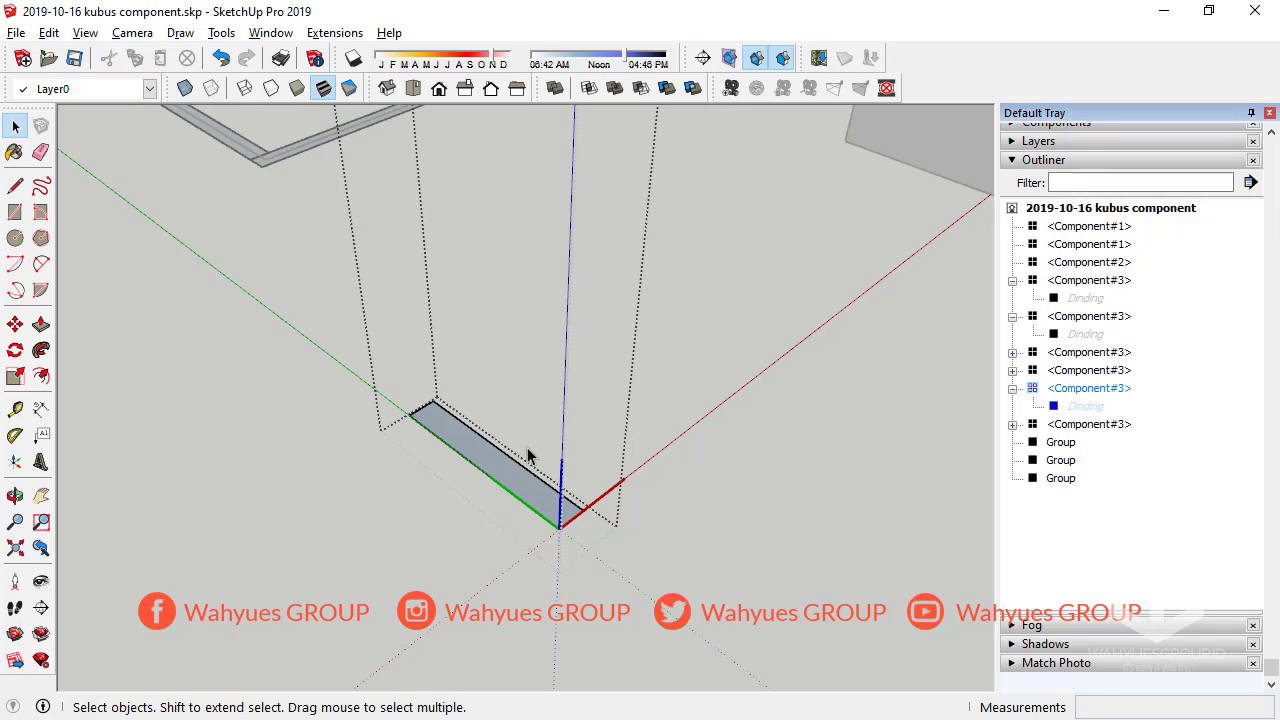
middle_click_drag(509, 460, 431, 422)
scroll(431, 422, "up", 2)
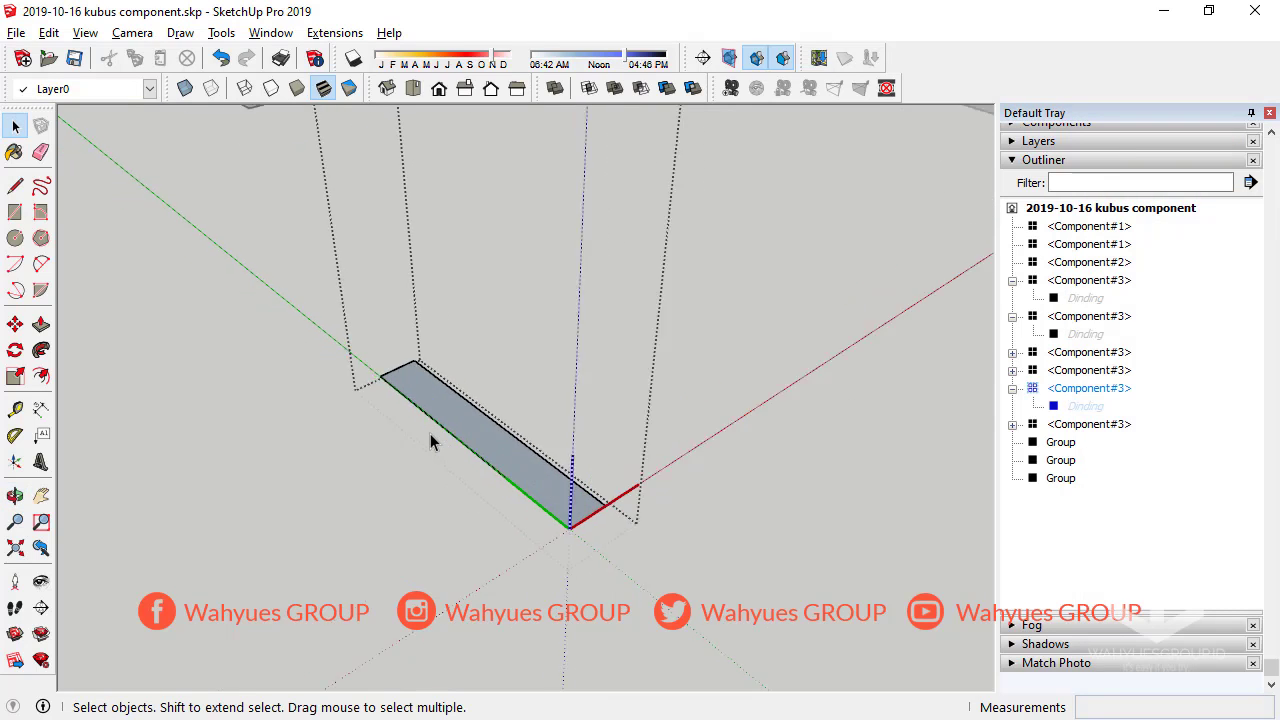
scroll(440, 400, "up", 1)
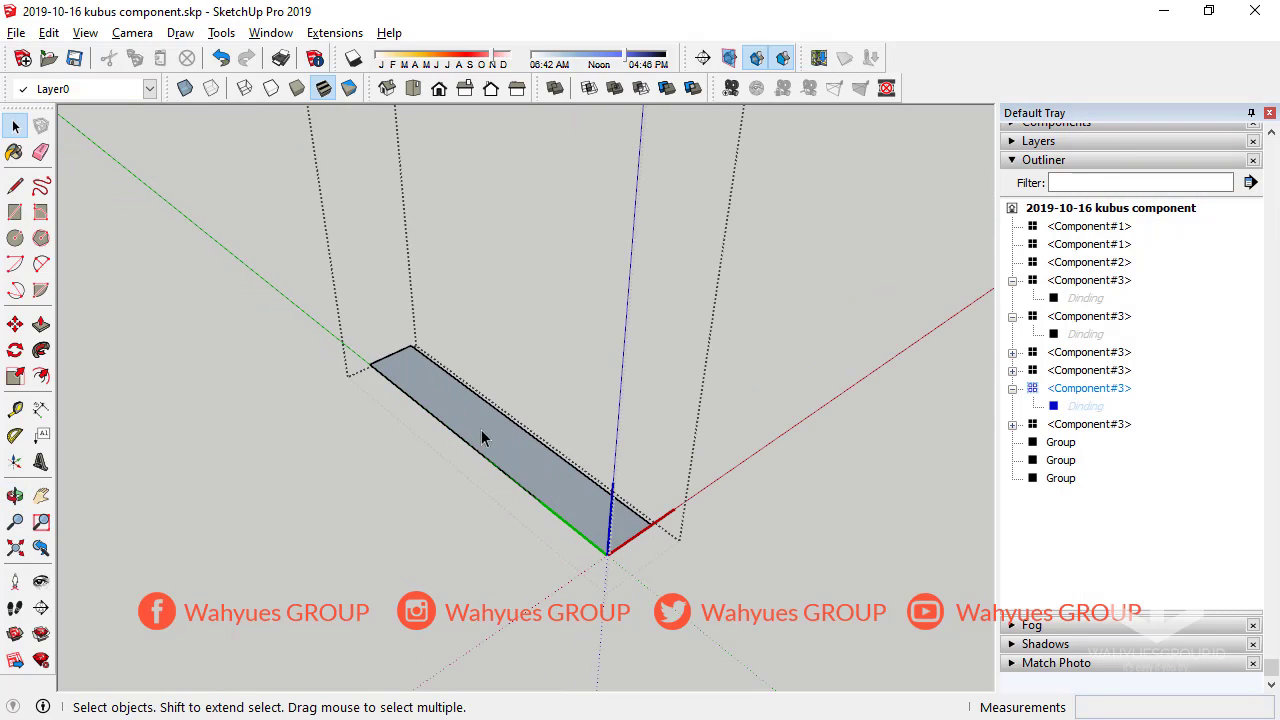
Draw a 300 × 300 mm square from its center on the ground
left_click(15, 212)
left_click(335, 471)
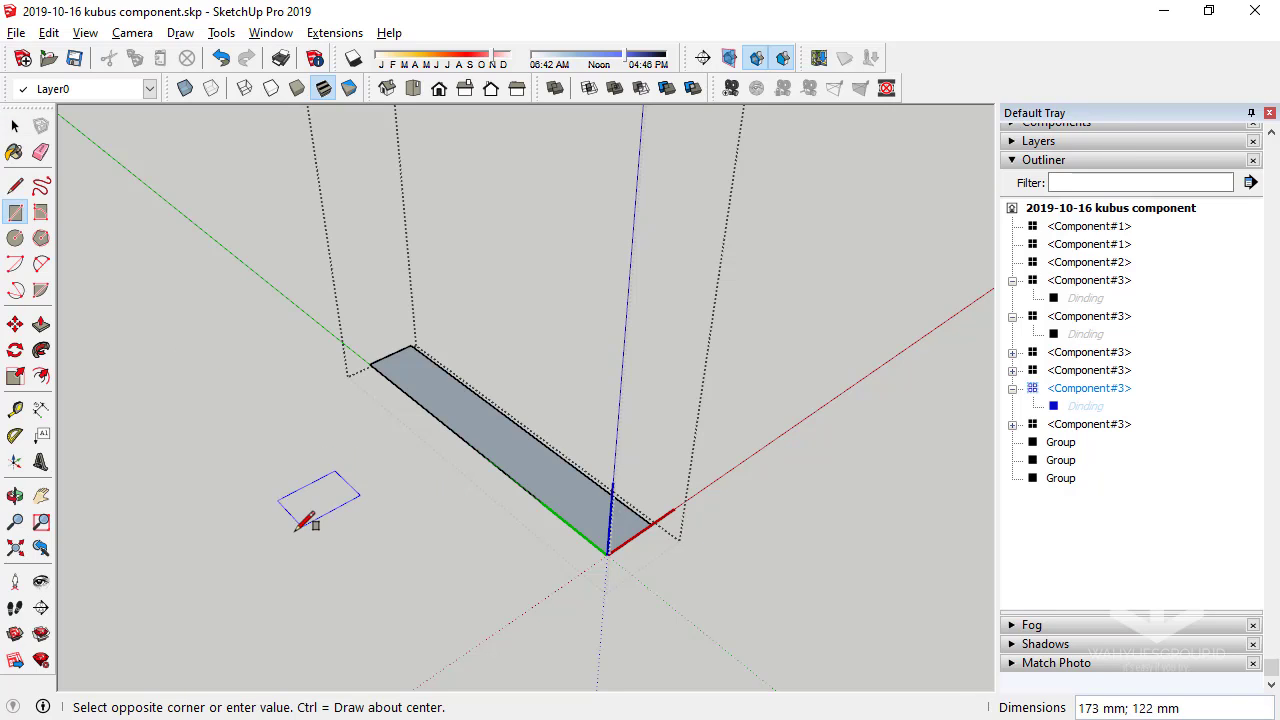
left_click(322, 580)
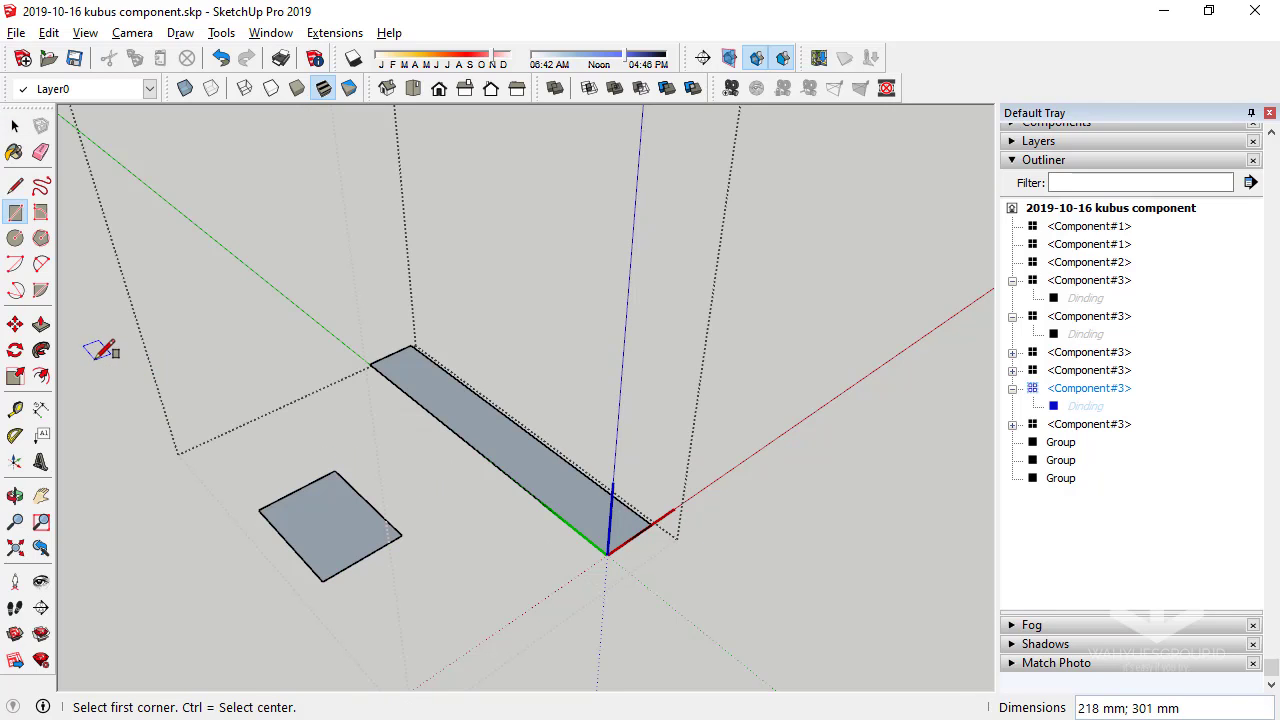
key("ctrl")
mouse_move(143, 357)
middle_mouse_down()
mouse_move(191, 390)
mouse_move(200, 428)
mouse_move(230, 450)
middle_mouse_up()
left_click(393, 454)
type("300;300")
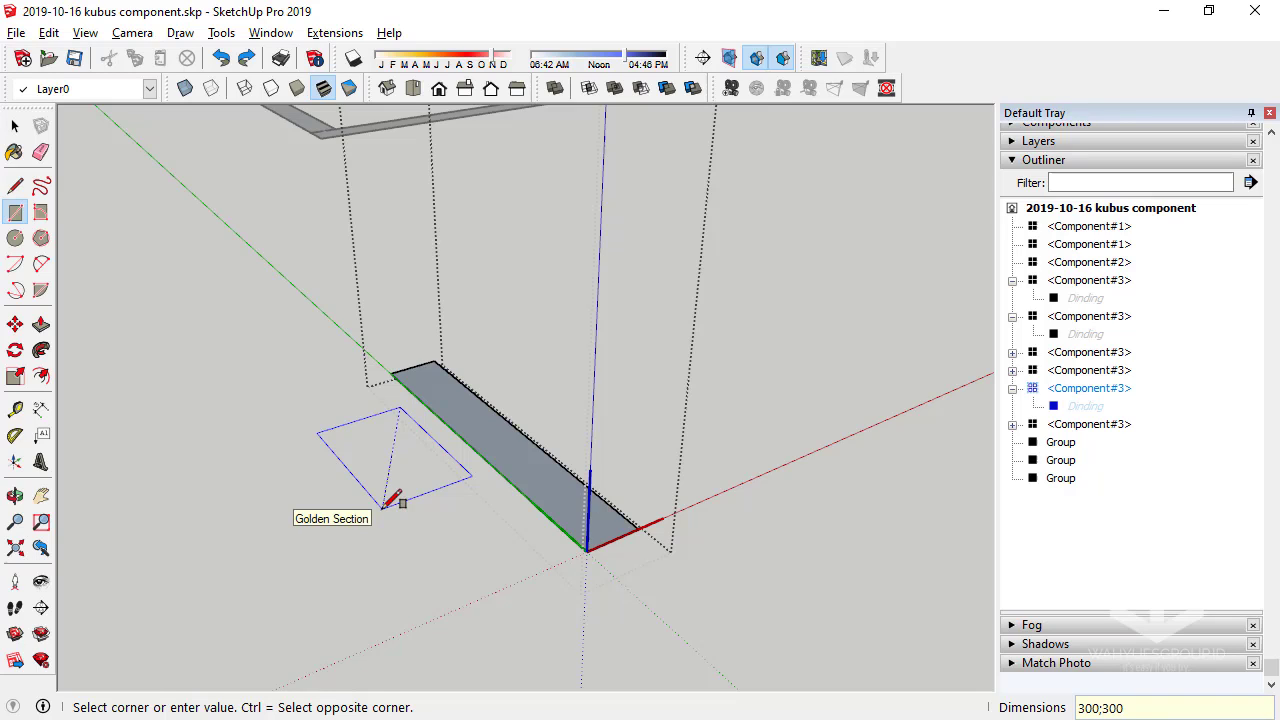
left_click(384, 505)
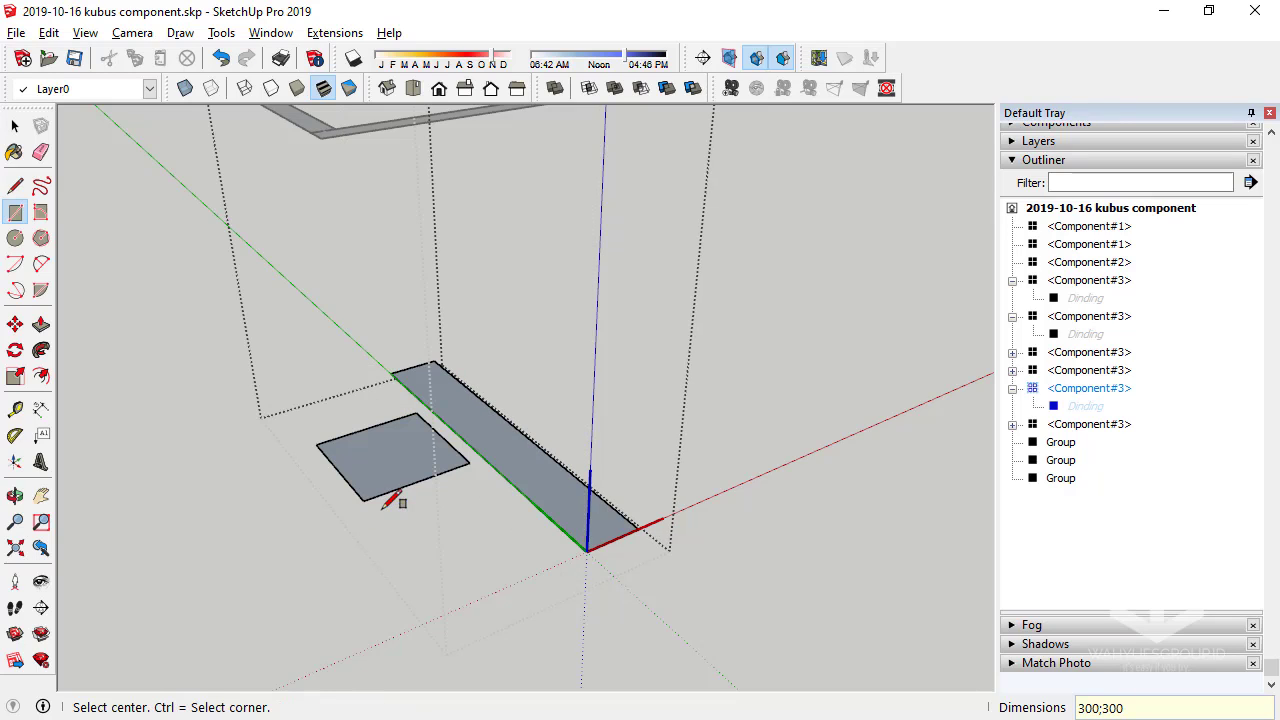
Push/Pull the square face up 200 mm into a box
left_click(41, 324)
left_click(391, 482)
middle_click_drag(391, 482, 380, 528)
type("200")
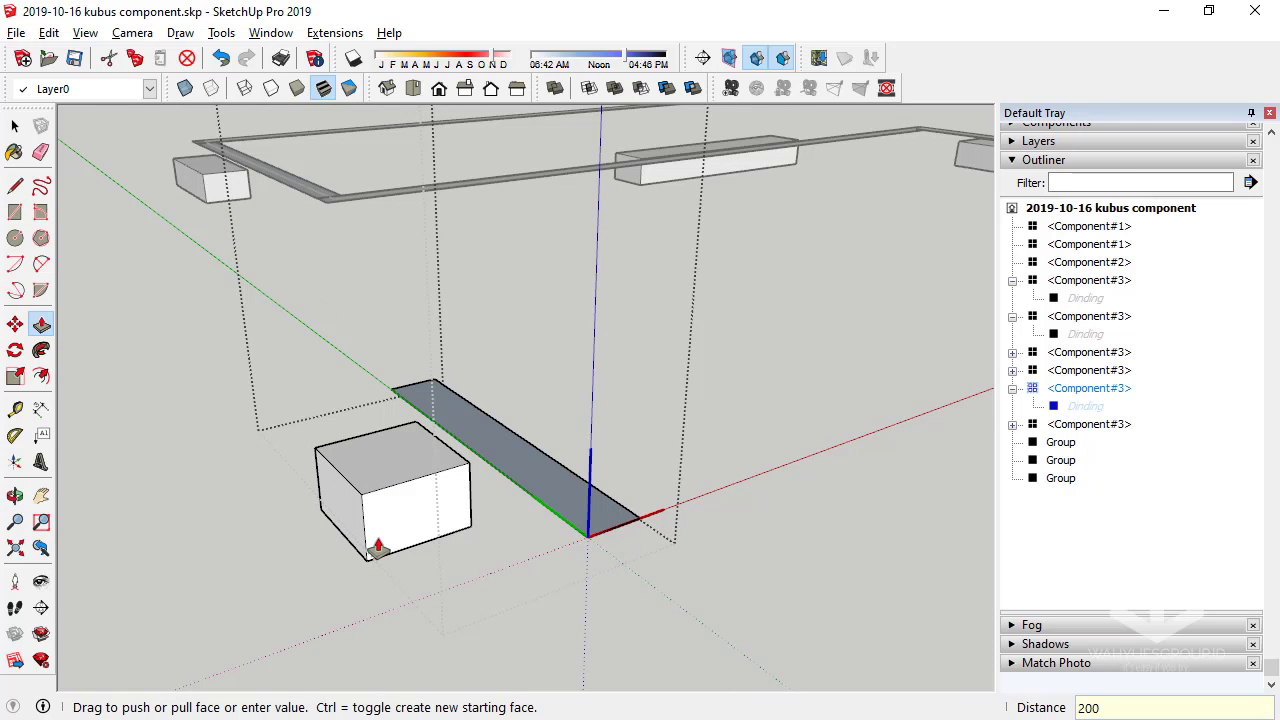
key("Return")
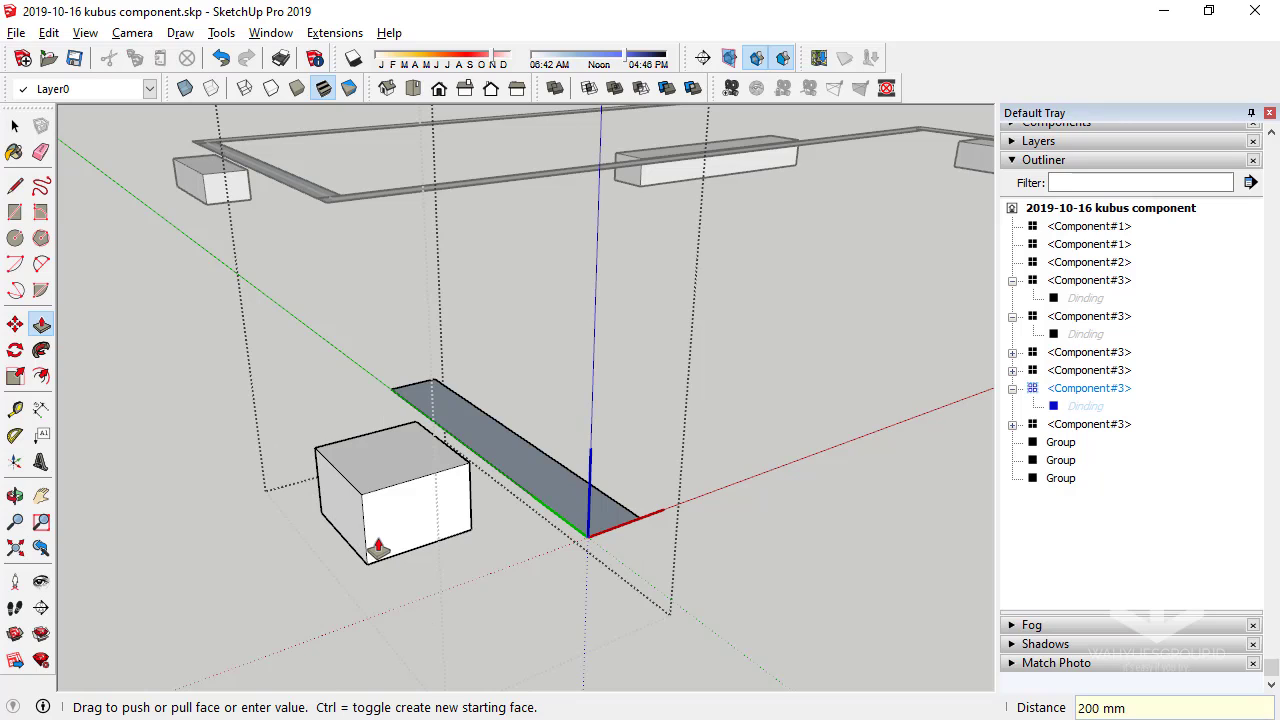
key("space")
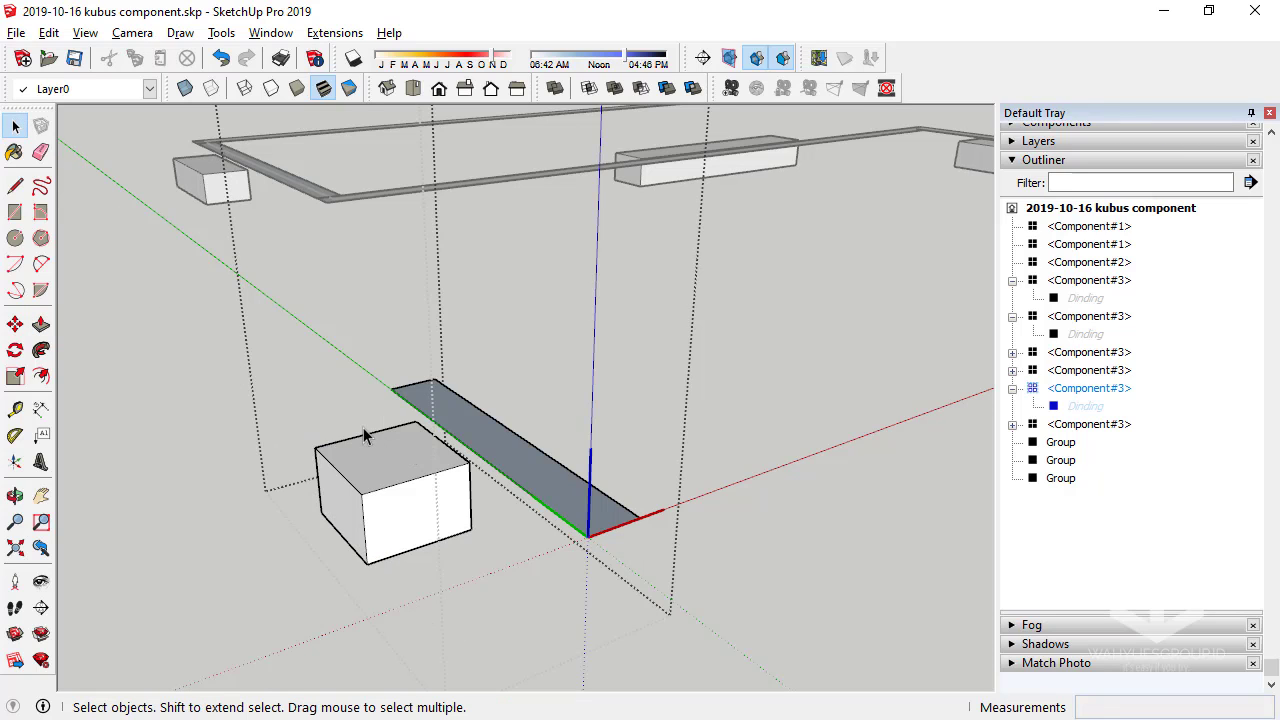
Make the new box and matching blocks into groups
left_click(368, 485)
right_click(368, 505)
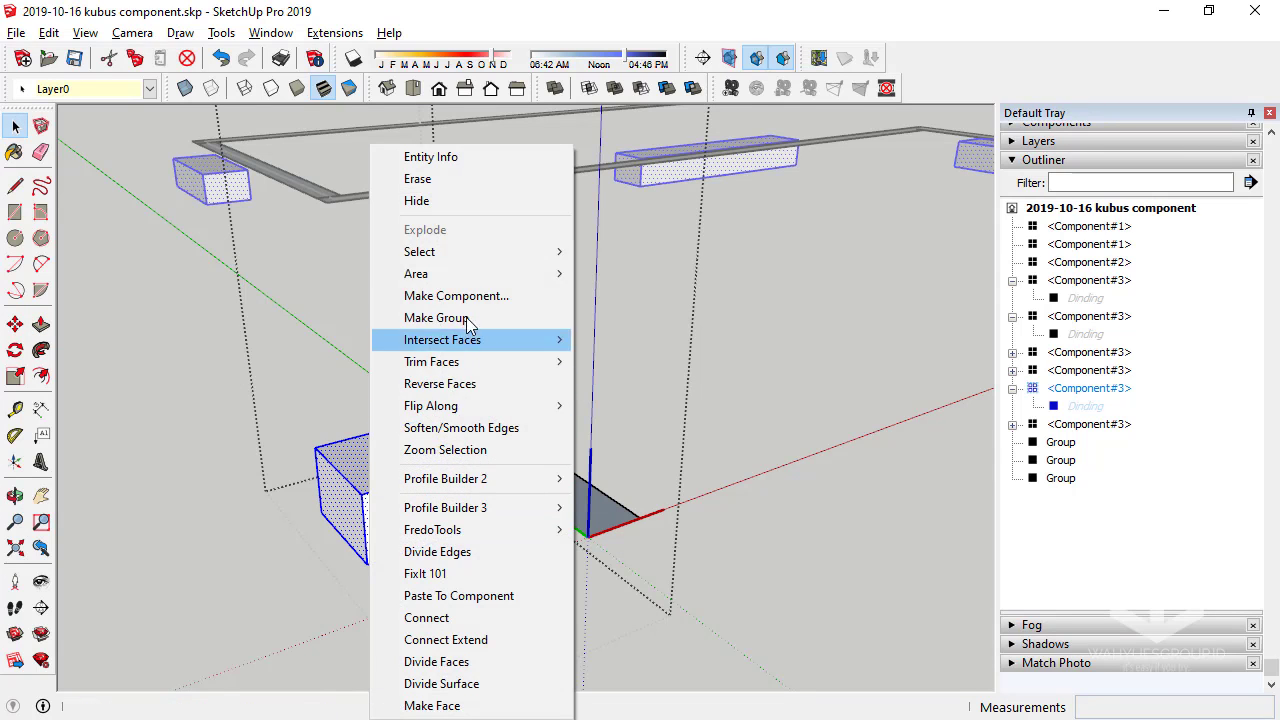
left_click(464, 318)
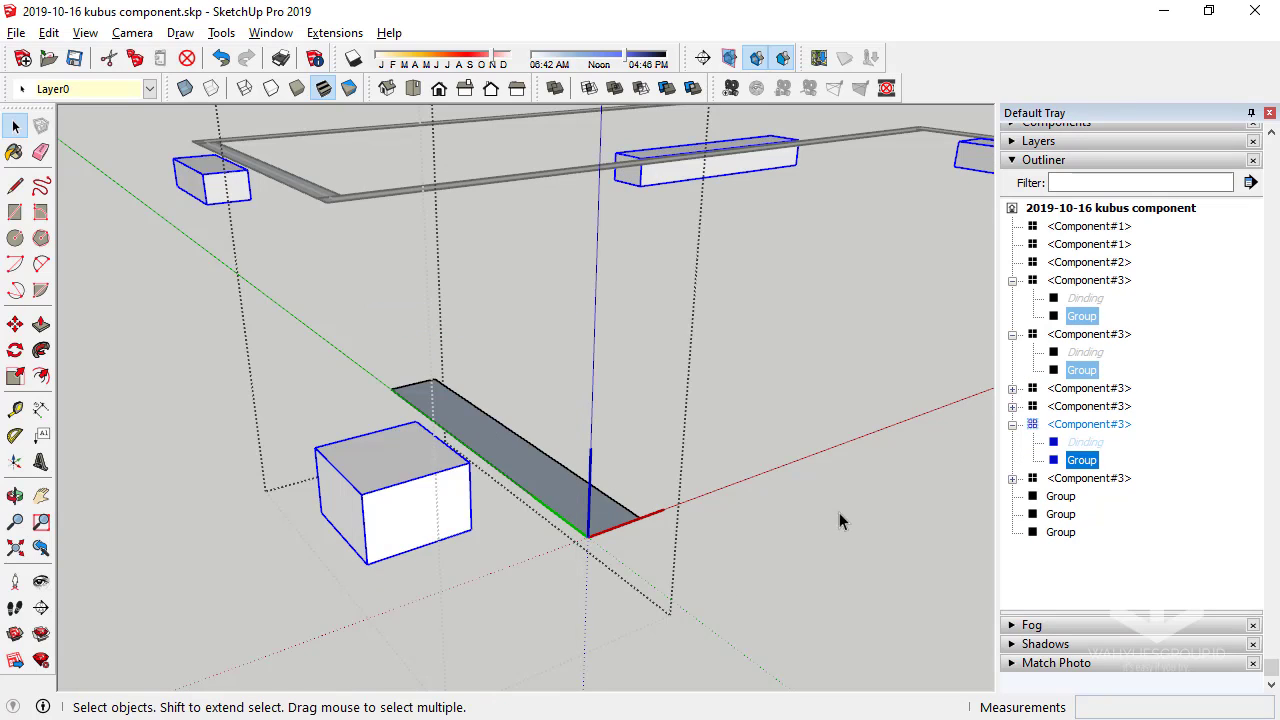
middle_click_drag(476, 520, 373, 530)
Move the box so it snaps to the end of the grey slab
key("s")
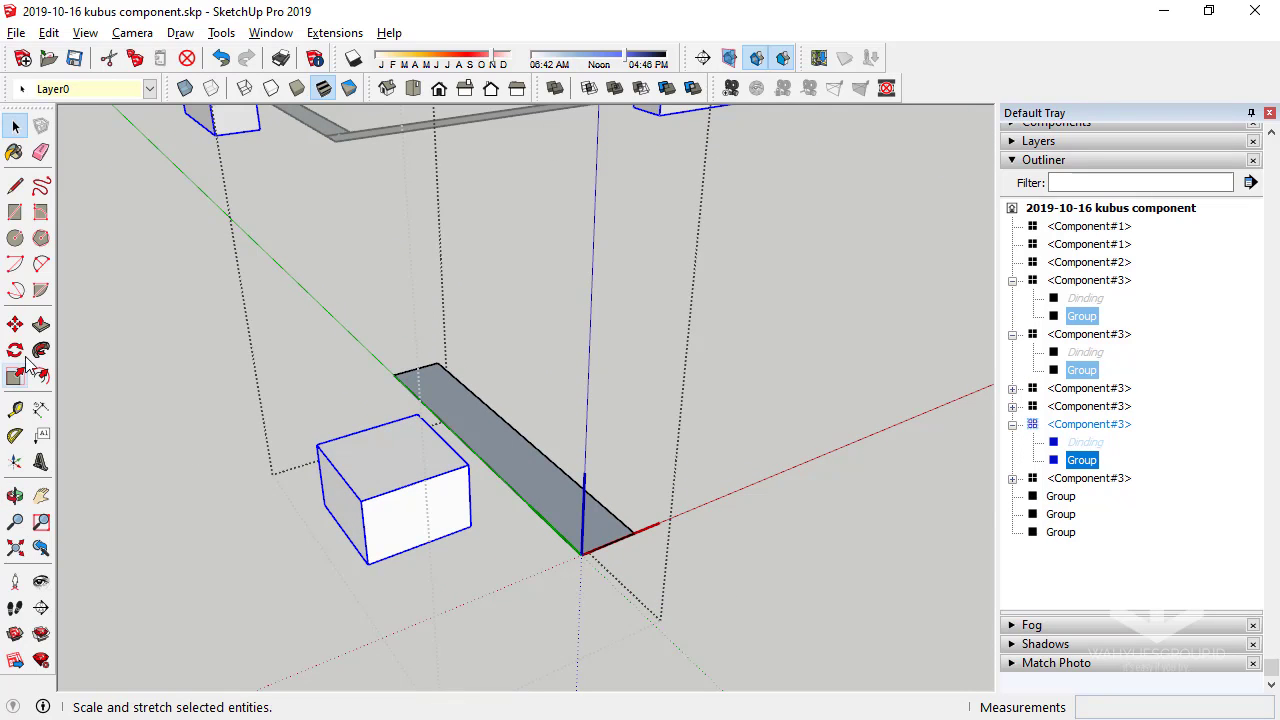
key("m")
left_click(416, 483)
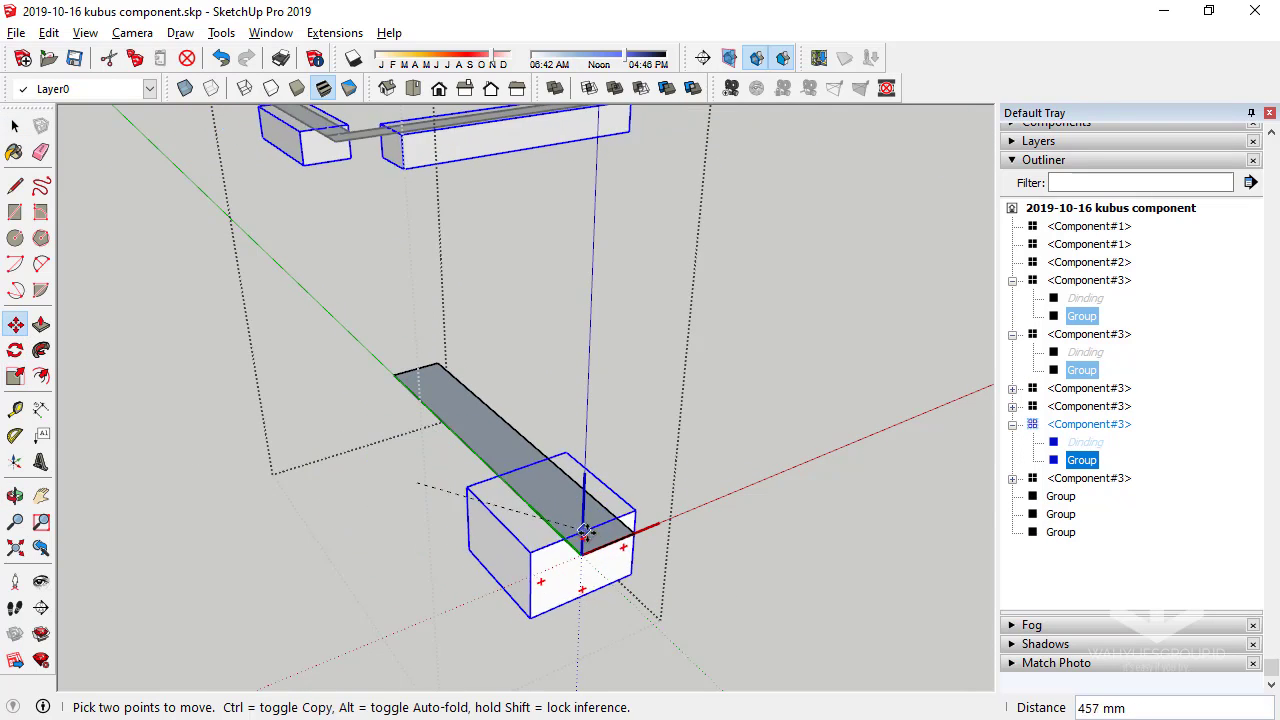
left_click(607, 540)
mouse_move(607, 540)
middle_mouse_down()
mouse_move(703, 573)
mouse_move(743, 571)
middle_mouse_up()
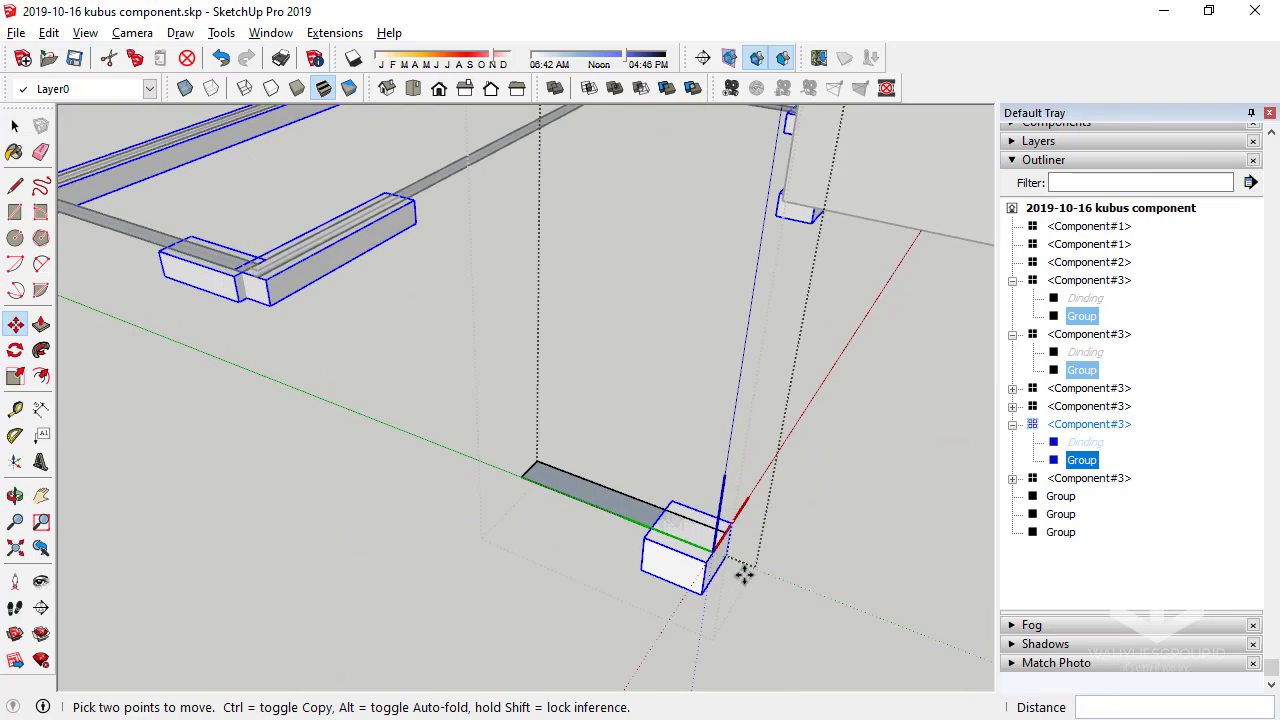
middle_click_drag(474, 456, 309, 234)
mouse_move(513, 410)
middle_mouse_down()
mouse_move(572, 433)
mouse_move(801, 452)
middle_mouse_up()
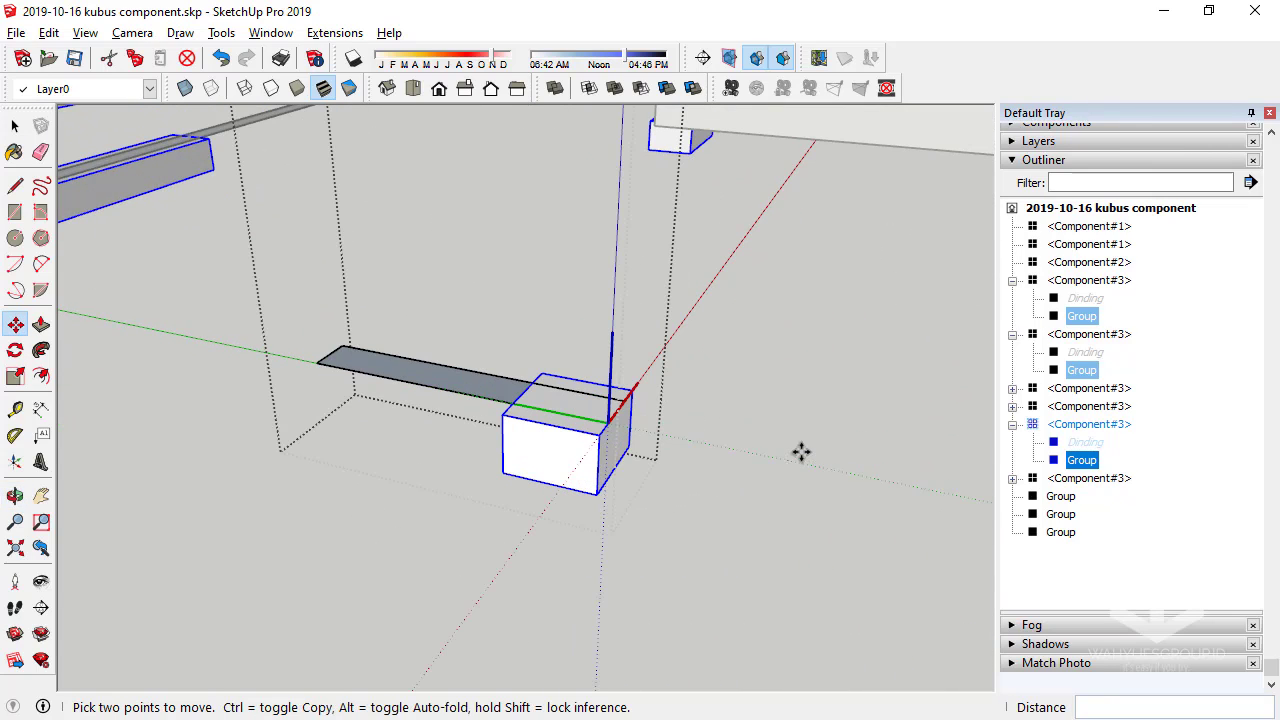
Stretch the block's end face 700 mm into a long crossbar inside its group
left_click(15, 125)
mouse_move(411, 420)
middle_mouse_down()
mouse_move(863, 366)
mouse_move(627, 418)
middle_mouse_up()
double_click(625, 418)
left_click(41, 324)
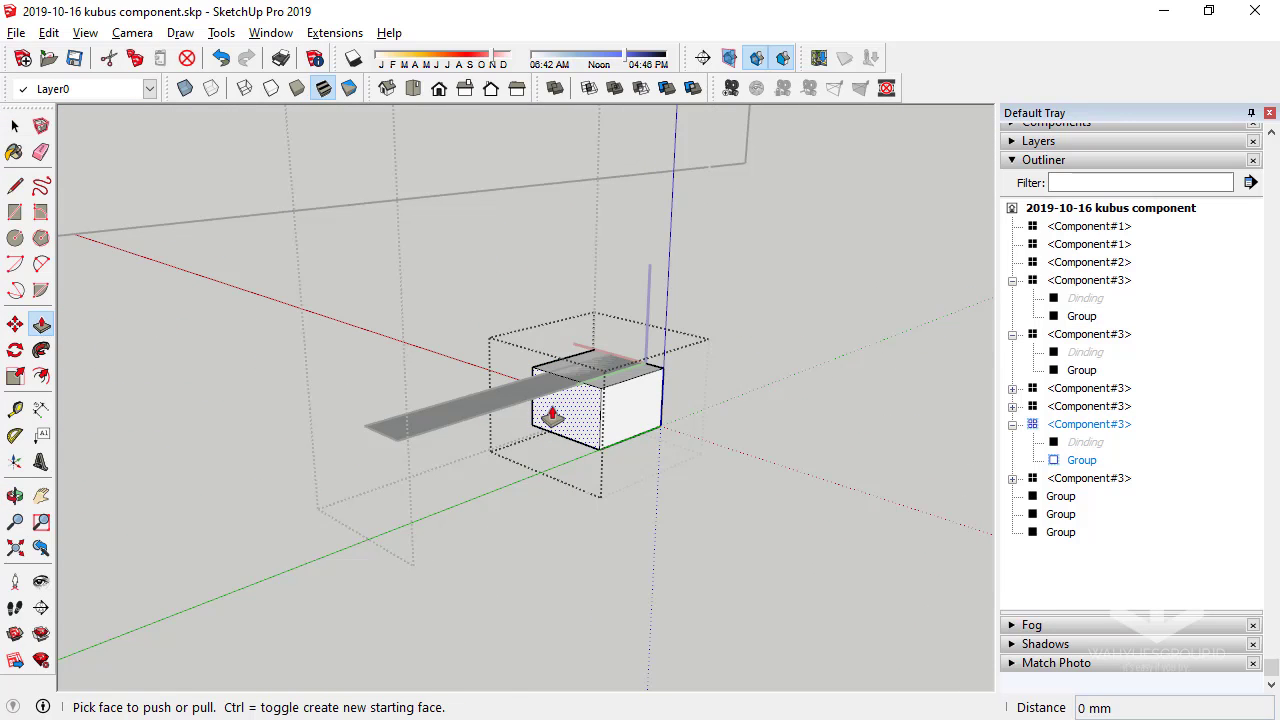
mouse_move(553, 417)
left_mouse_down()
mouse_move(452, 420)
mouse_move(399, 442)
left_mouse_up()
mouse_move(397, 444)
middle_mouse_down()
mouse_move(114, 523)
mouse_move(364, 577)
middle_mouse_up()
left_click(15, 125)
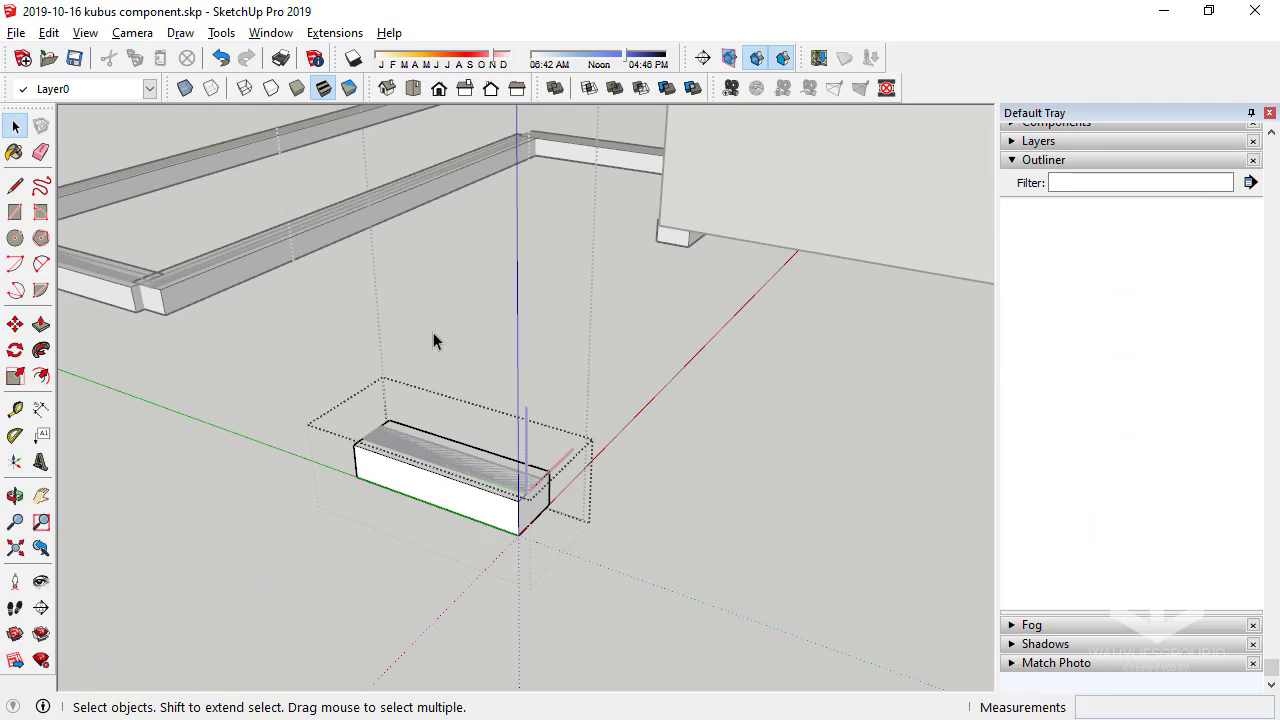
left_click(433, 332)
Unhide the Dinding panel from the Outliner
left_click(1097, 459)
right_click(1080, 452)
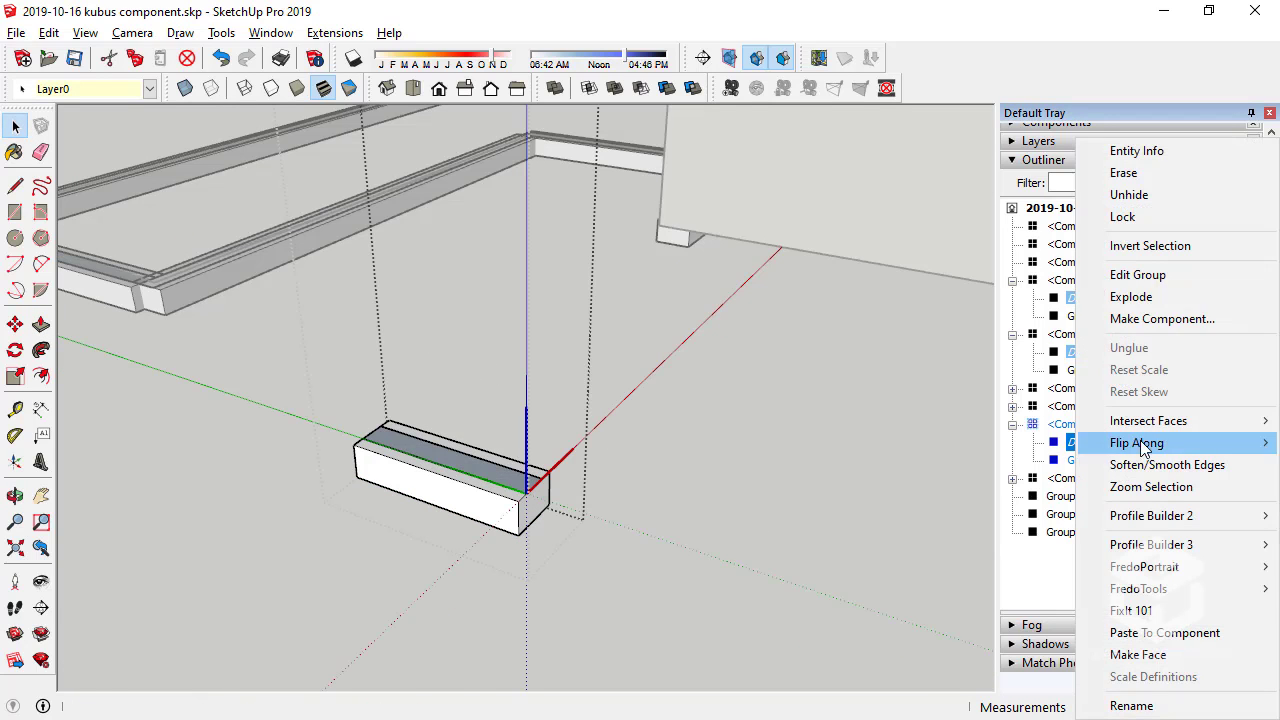
left_click(1129, 194)
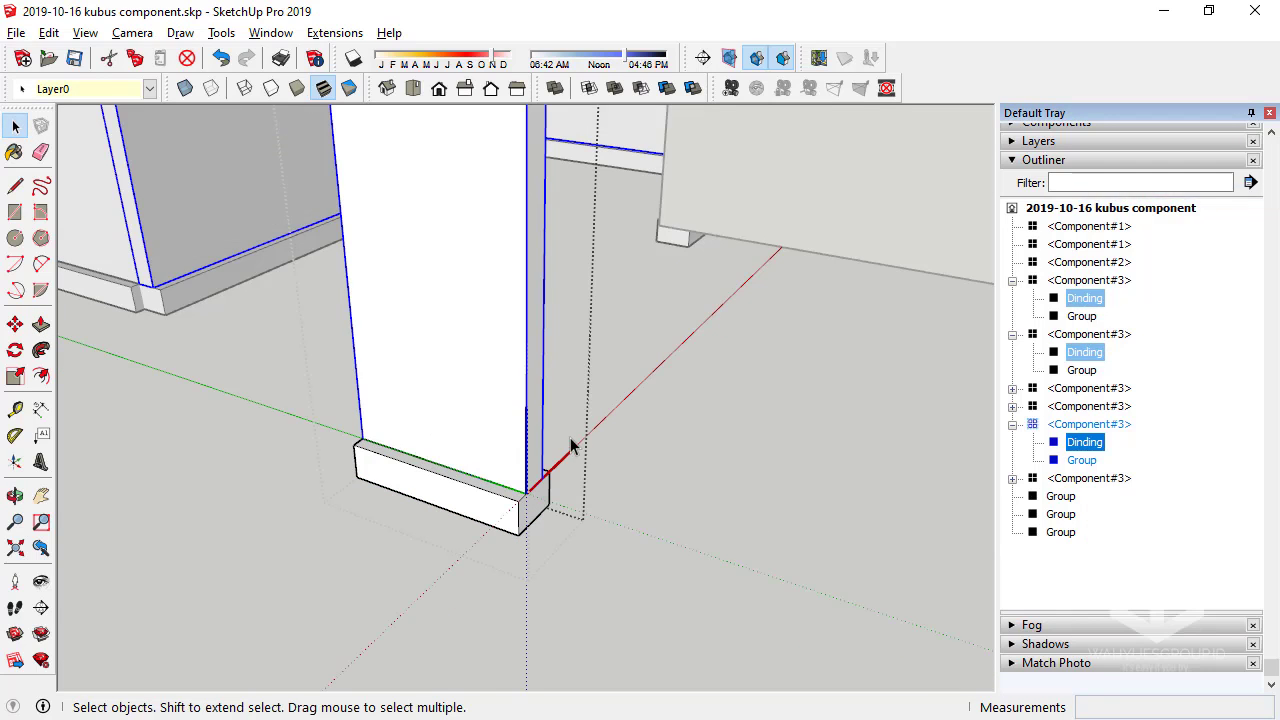
mouse_move(571, 443)
middle_mouse_down()
mouse_move(443, 449)
mouse_move(557, 572)
mouse_move(651, 409)
mouse_move(663, 277)
mouse_move(453, 245)
middle_mouse_up()
left_click(557, 572)
scroll(392, 338, "up", 2)
scroll(338, 328, "up", 2)
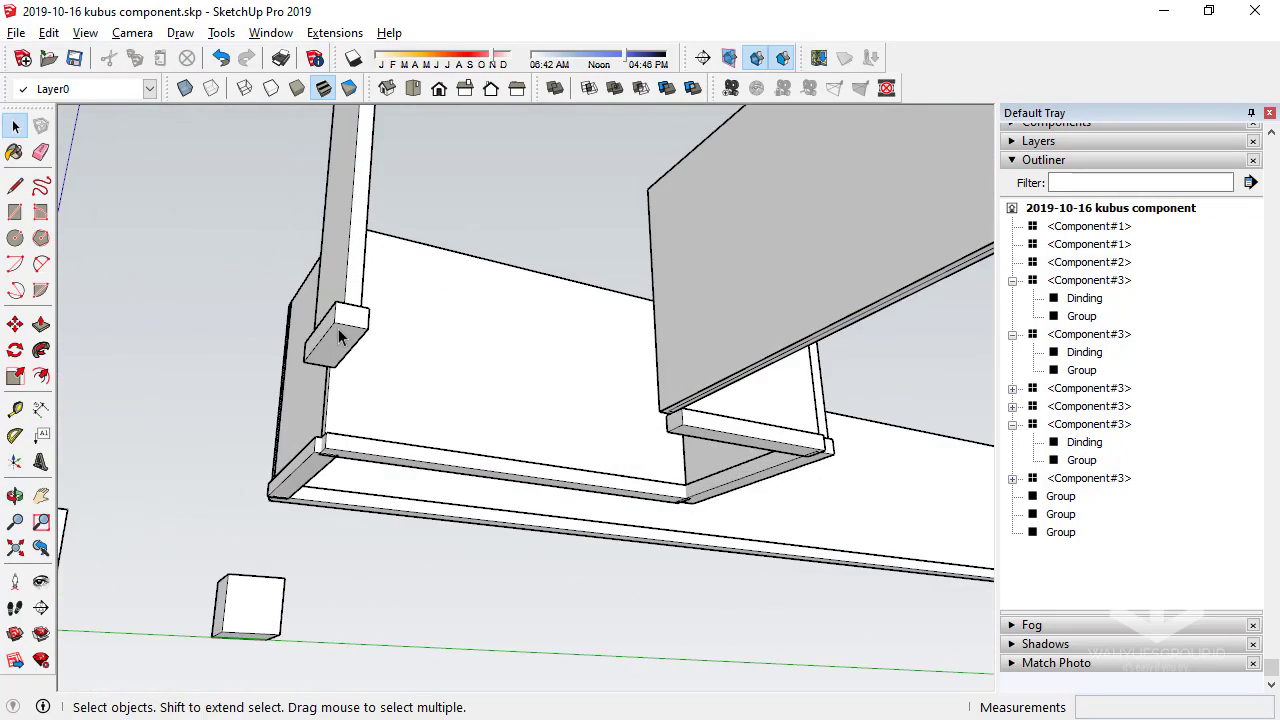
mouse_move(343, 335)
middle_mouse_down()
mouse_move(337, 246)
mouse_move(693, 423)
middle_mouse_up()
left_click(693, 423)
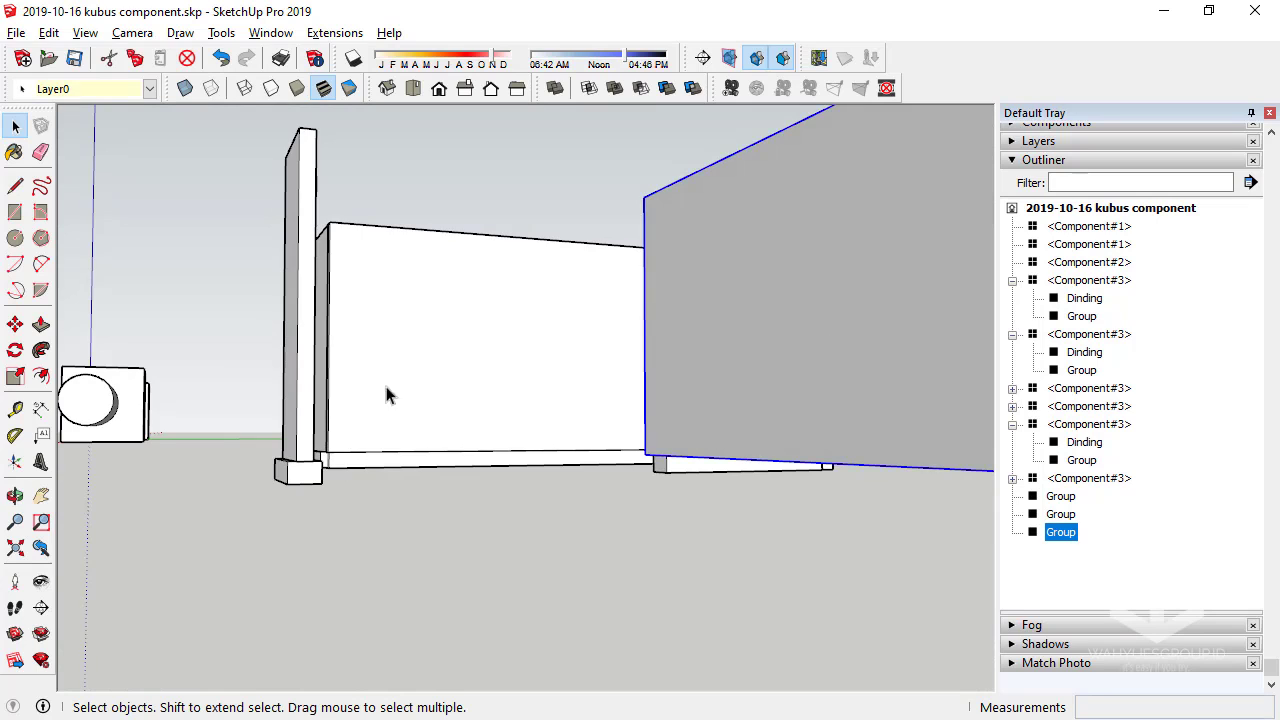
scroll(386, 394, "down", 3)
middle_click_drag(614, 338, 418, 410)
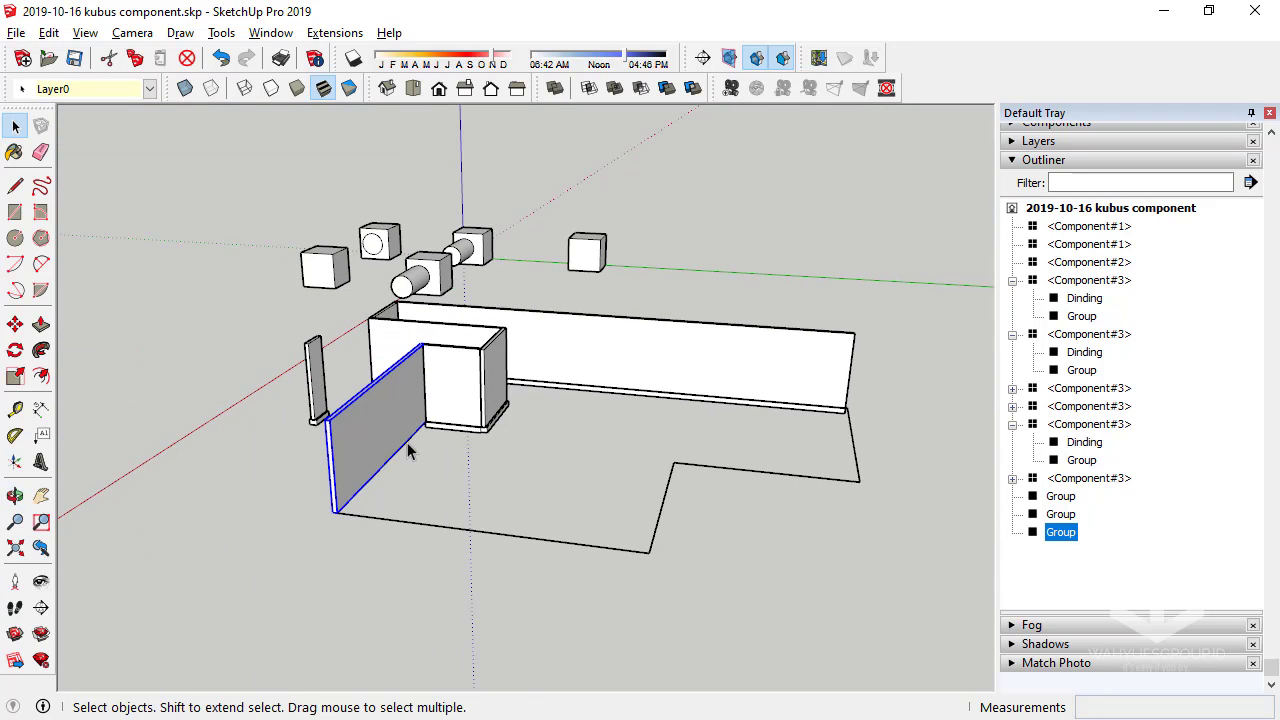
mouse_move(395, 452)
middle_mouse_down()
mouse_move(563, 434)
mouse_move(663, 449)
mouse_move(650, 460)
middle_mouse_up()
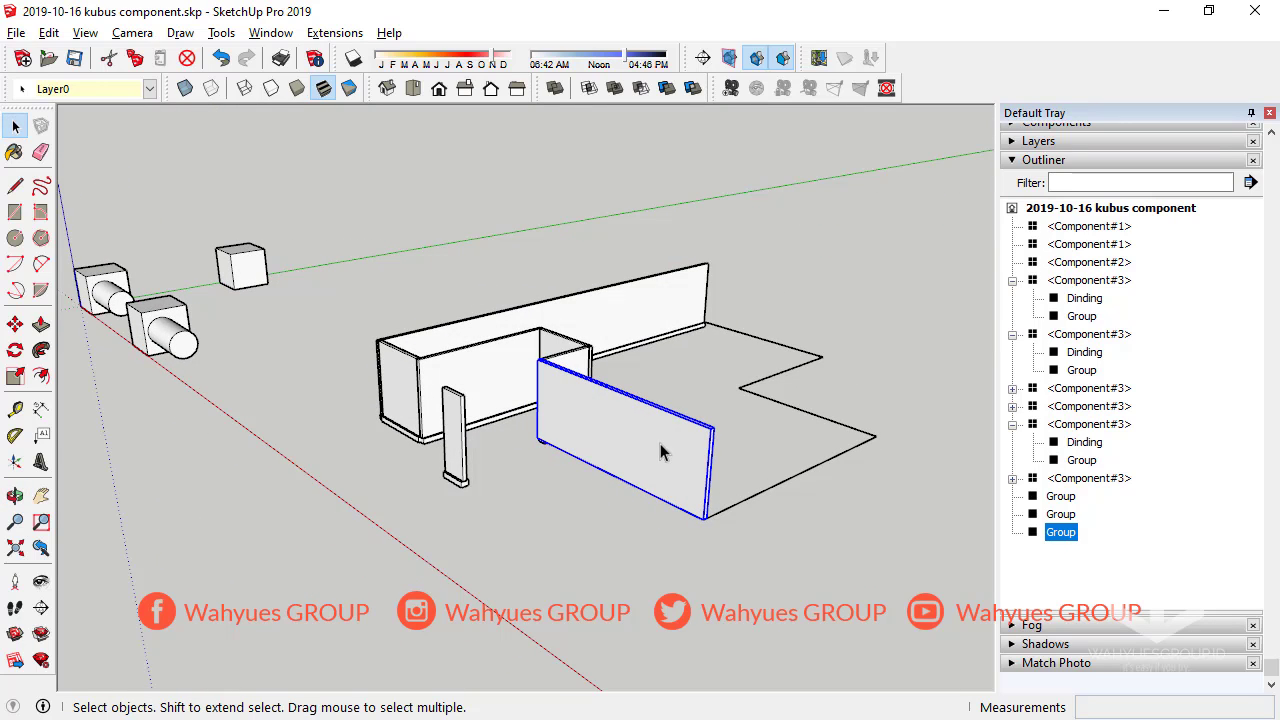
scroll(452, 444, "up", 3)
scroll(468, 451, "up", 3)
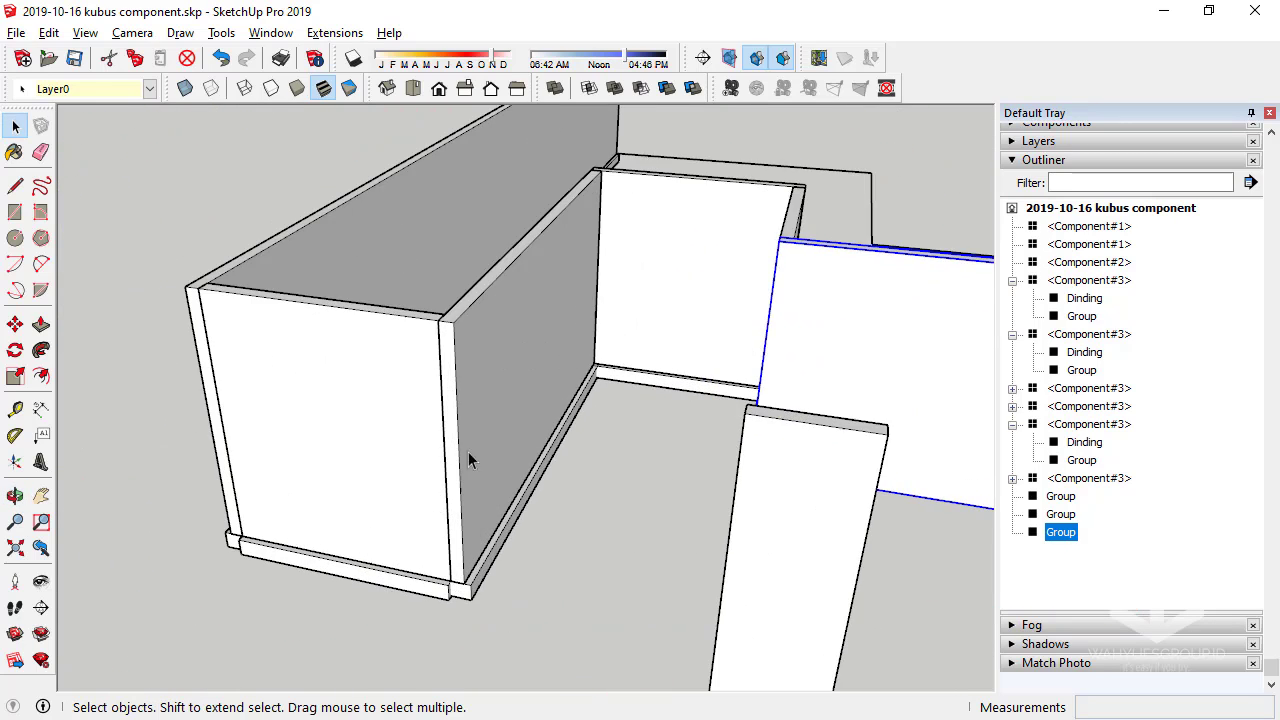
mouse_move(468, 451)
middle_mouse_down()
mouse_move(563, 263)
mouse_move(528, 424)
mouse_move(477, 323)
middle_mouse_up()
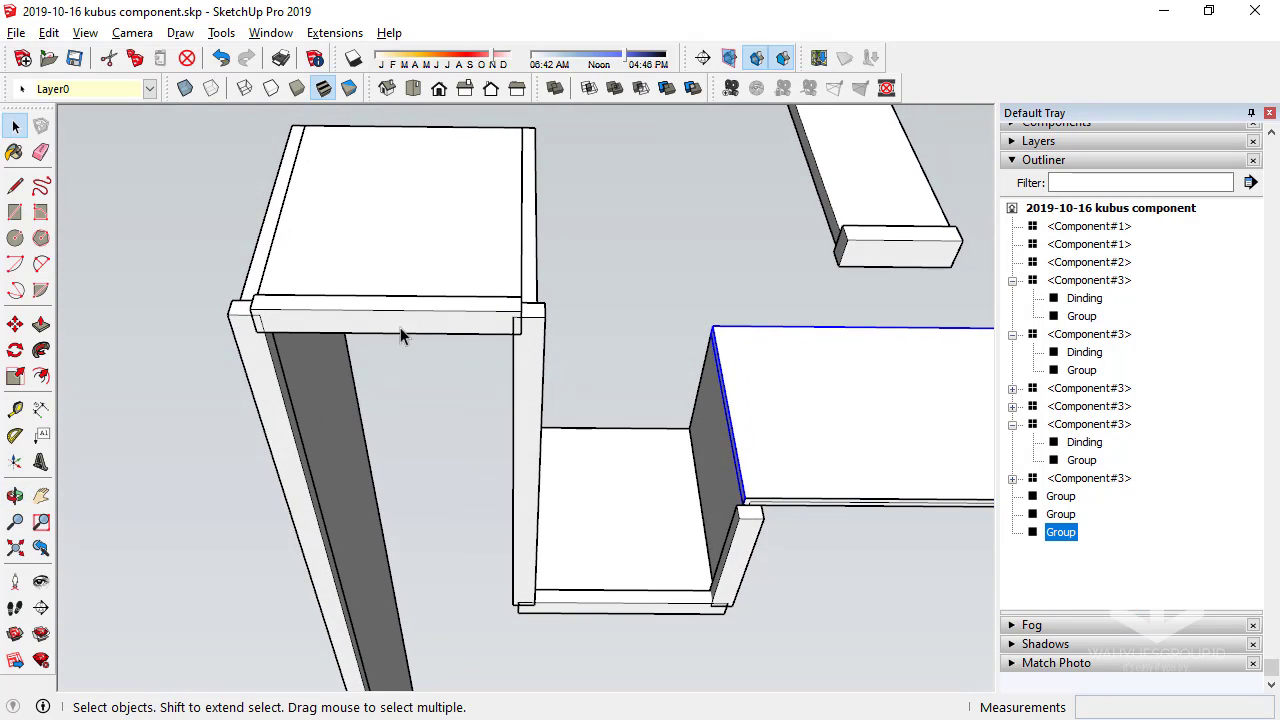
mouse_move(400, 334)
middle_mouse_down()
mouse_move(389, 563)
mouse_move(283, 498)
mouse_move(400, 531)
middle_mouse_up()
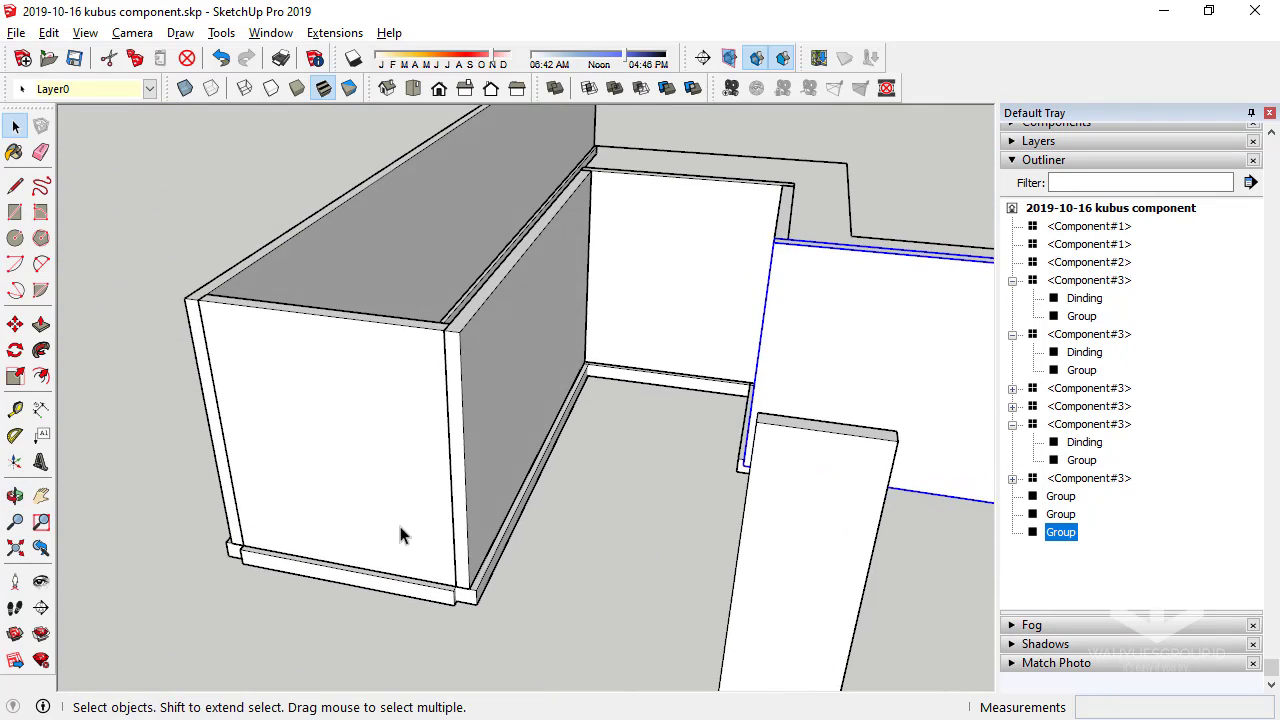
scroll(337, 514, "down", 3)
scroll(338, 550, "down", 2)
scroll(338, 555, "up", 3)
scroll(425, 632, "up", 2)
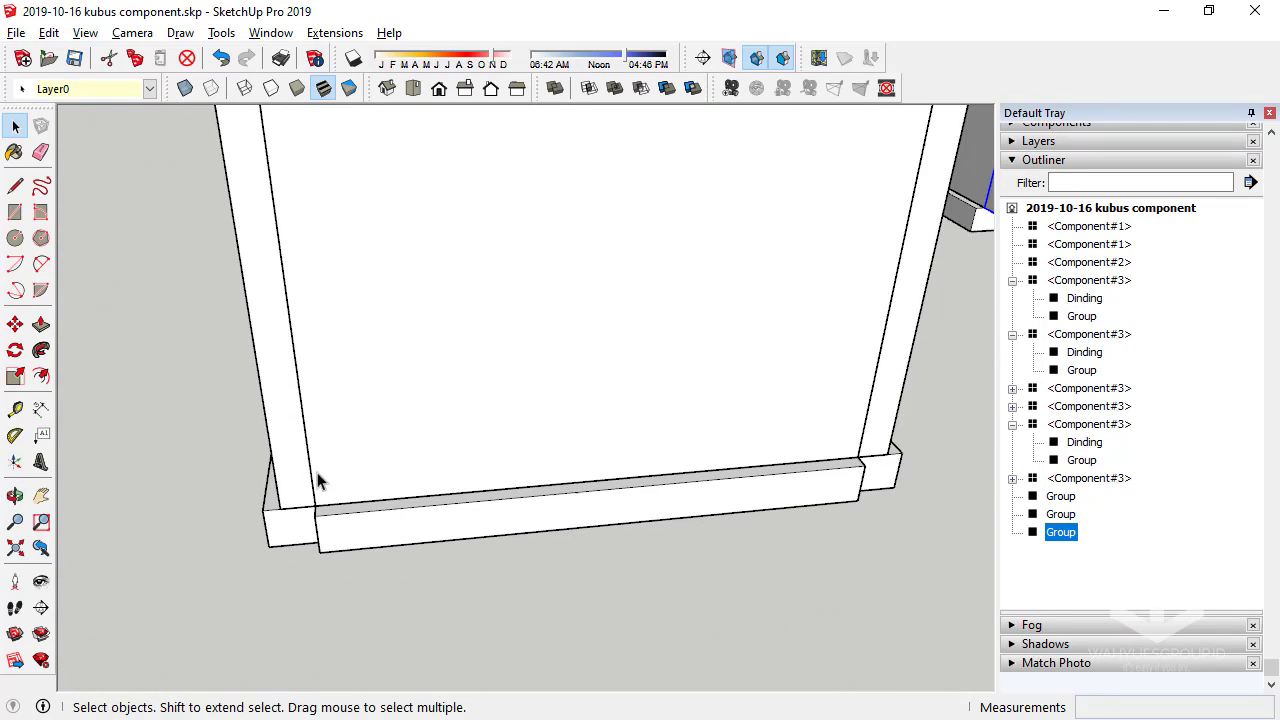
middle_click_drag(320, 480, 451, 440)
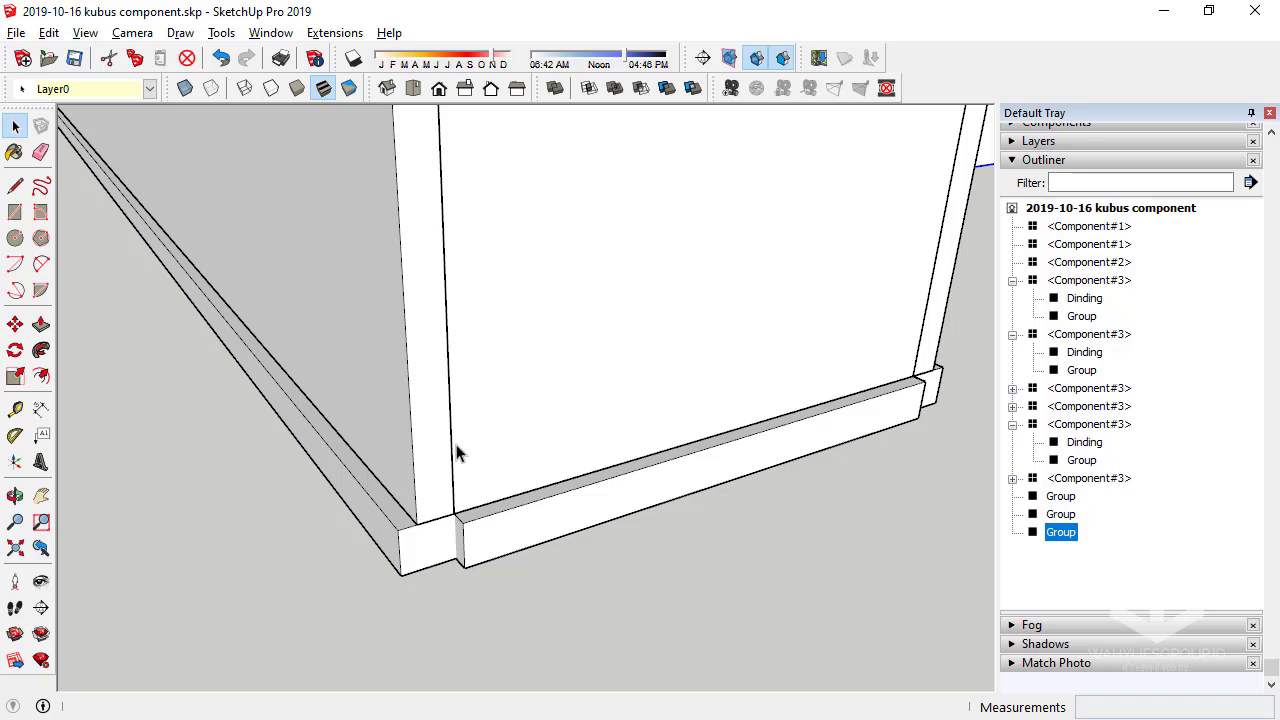
mouse_move(468, 560)
middle_mouse_down()
mouse_move(571, 374)
mouse_move(571, 177)
mouse_move(585, 213)
middle_mouse_up()
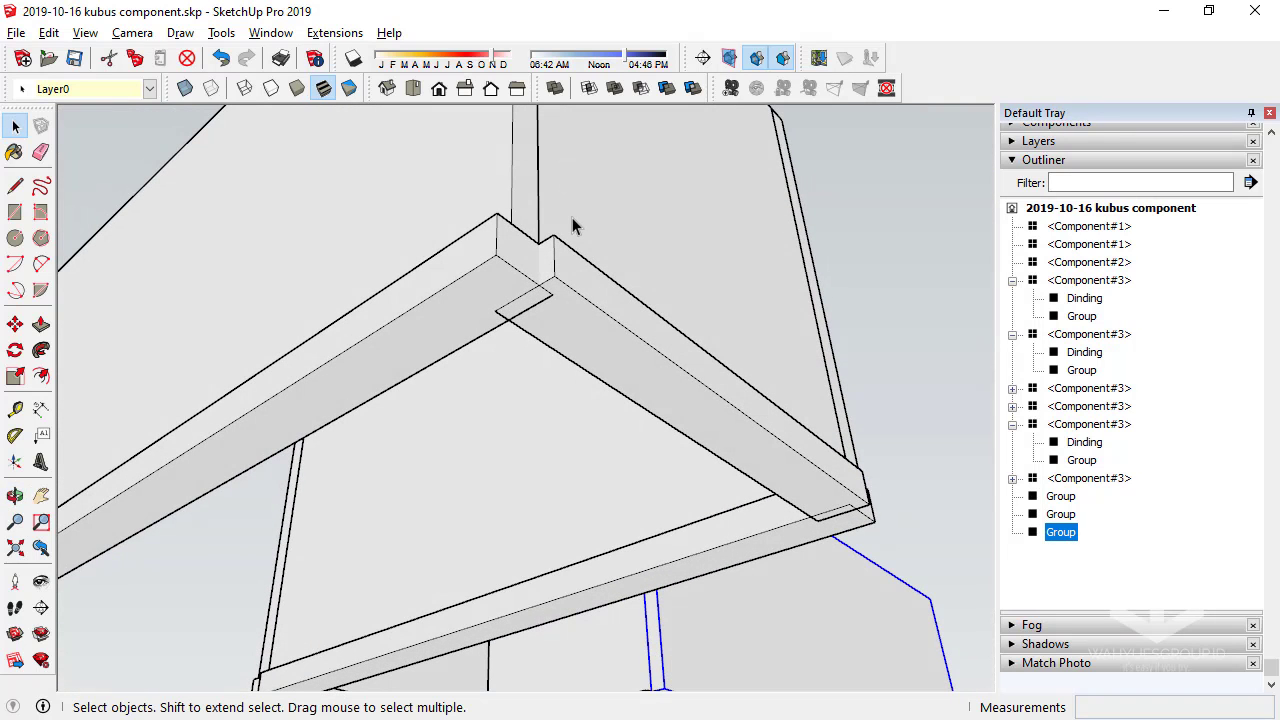
scroll(540, 370, "down", 2)
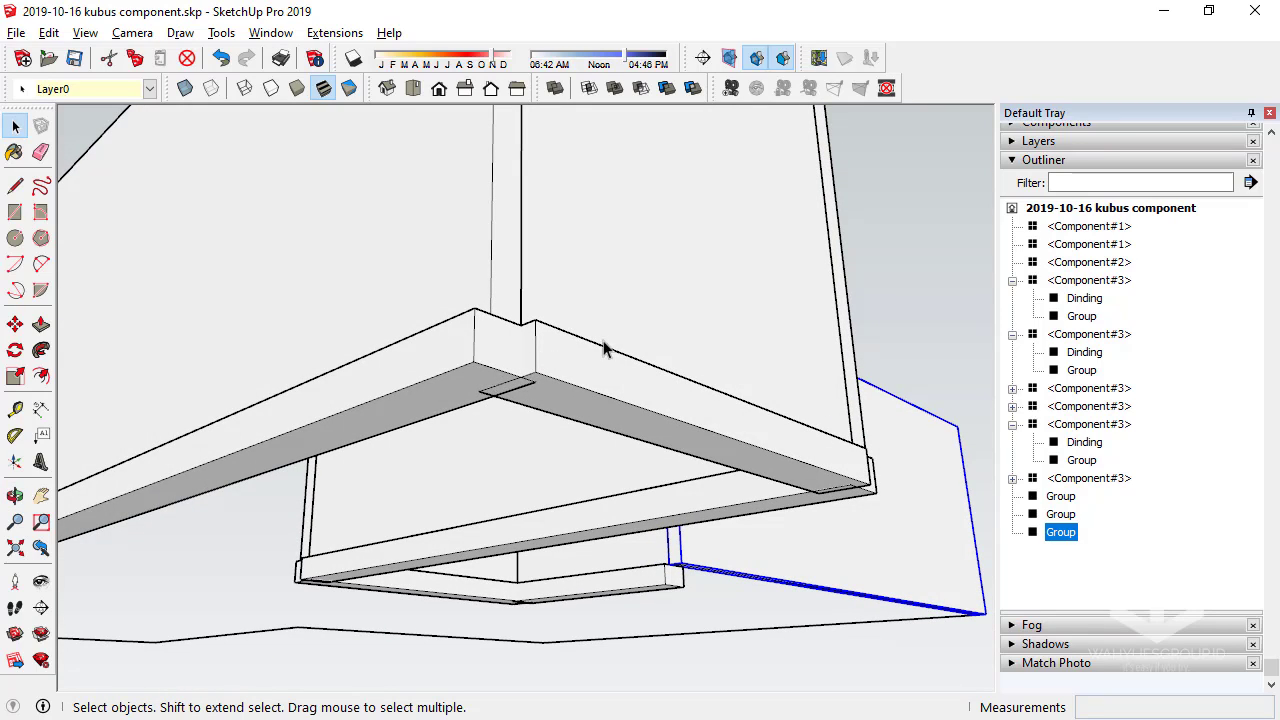
mouse_move(604, 347)
middle_mouse_down()
mouse_move(423, 560)
mouse_move(334, 270)
mouse_move(440, 310)
mouse_move(520, 403)
middle_mouse_up()
scroll(545, 413, "up", 2)
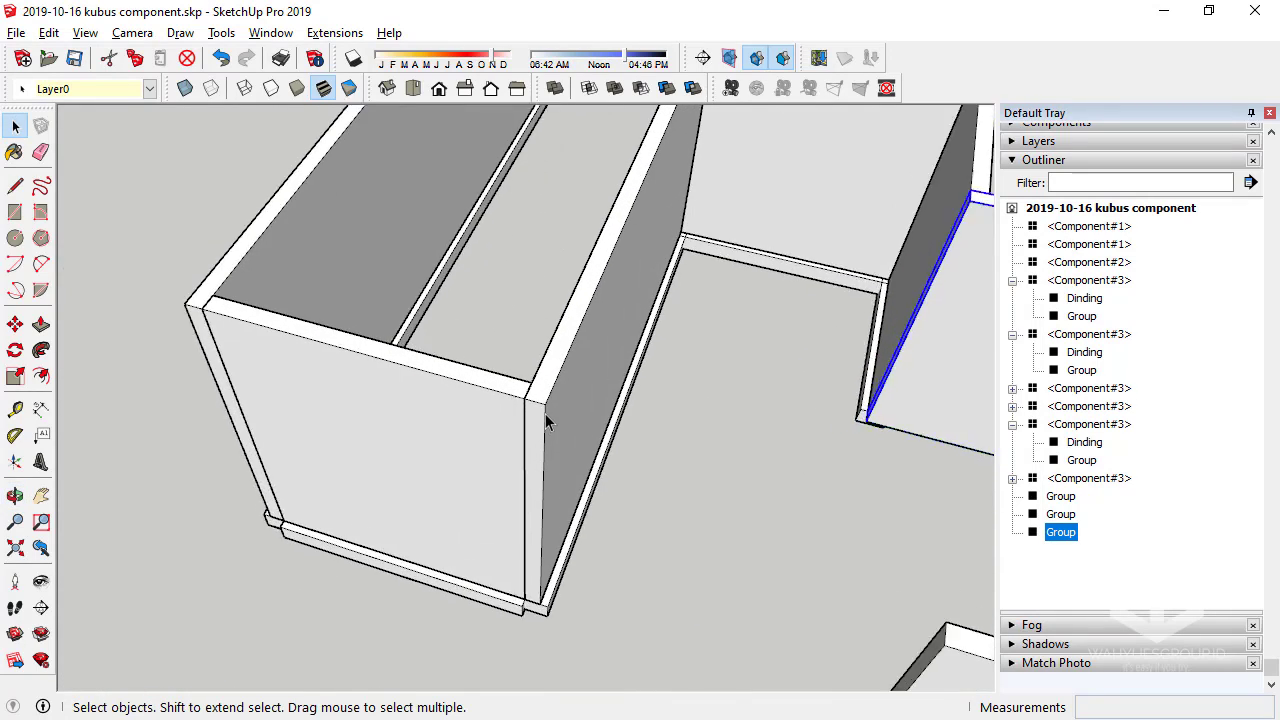
scroll(528, 425, "up", 2)
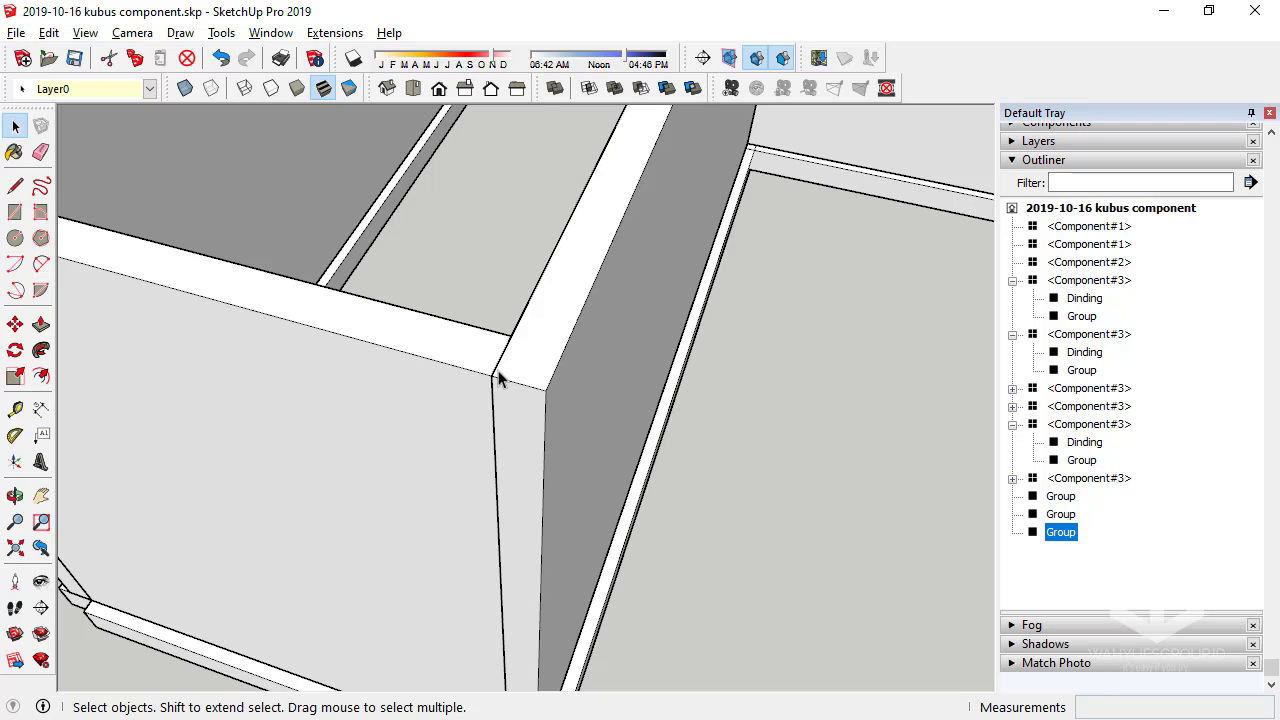
scroll(432, 333, "down", 3)
scroll(432, 333, "down", 1)
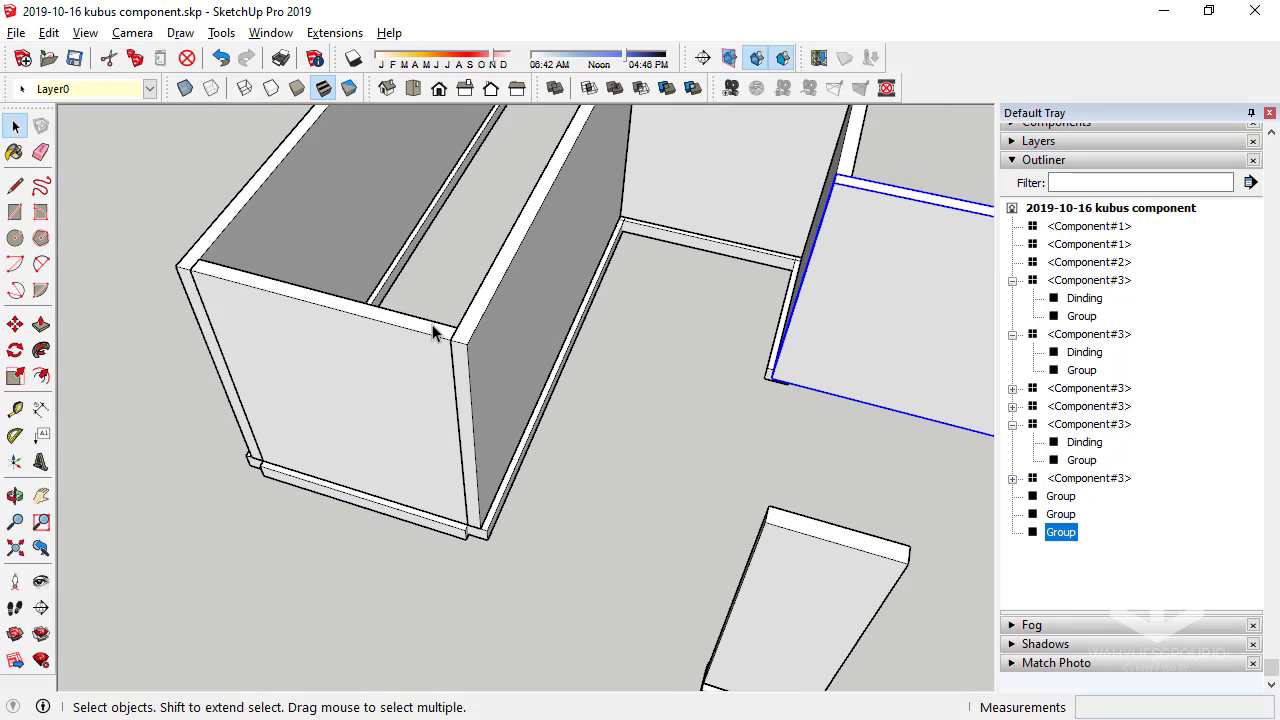
mouse_move(427, 389)
middle_mouse_down()
mouse_move(404, 233)
mouse_move(577, 470)
mouse_move(693, 369)
middle_mouse_up()
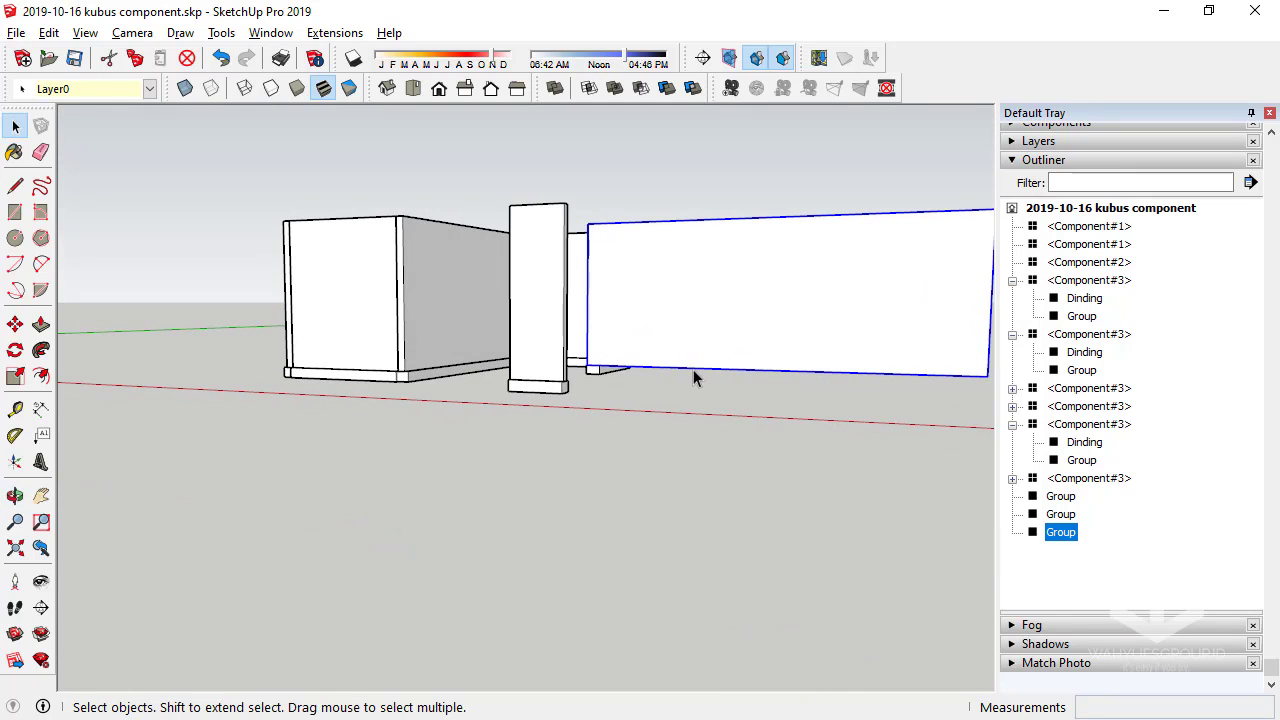
middle_click_drag(585, 363, 493, 482)
scroll(493, 482, "up", 2)
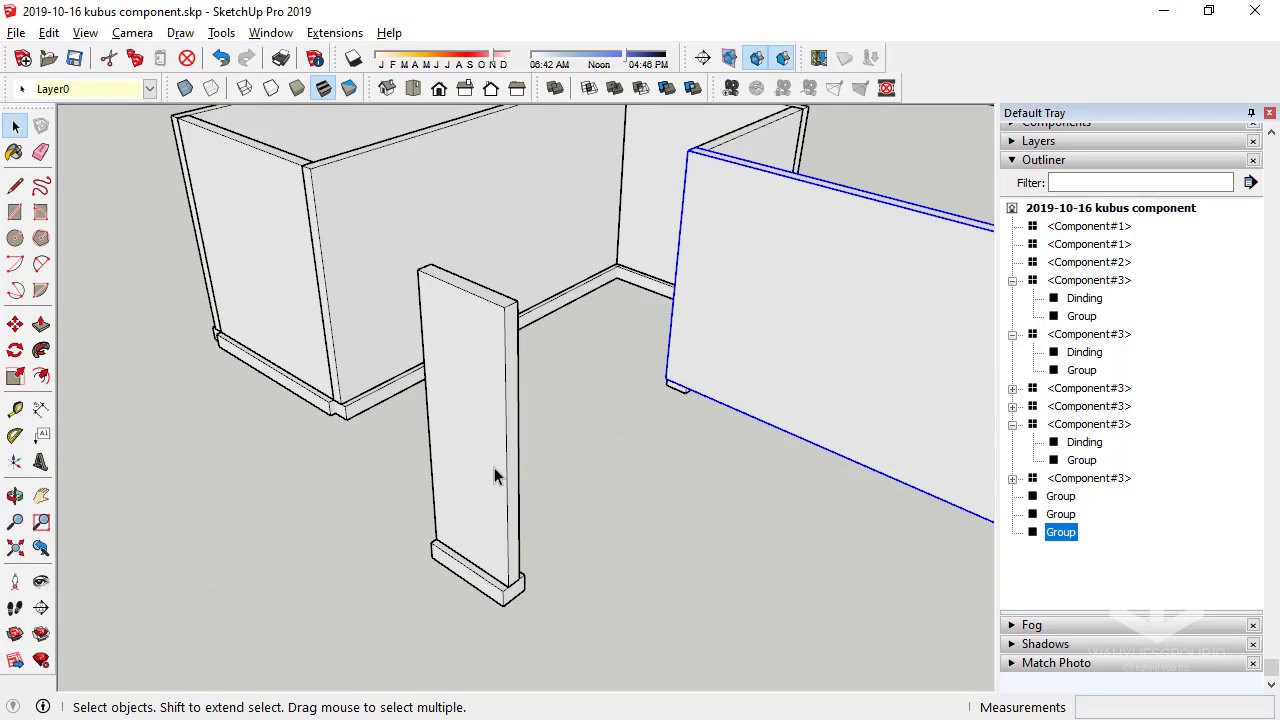
middle_click_drag(340, 262, 500, 243)
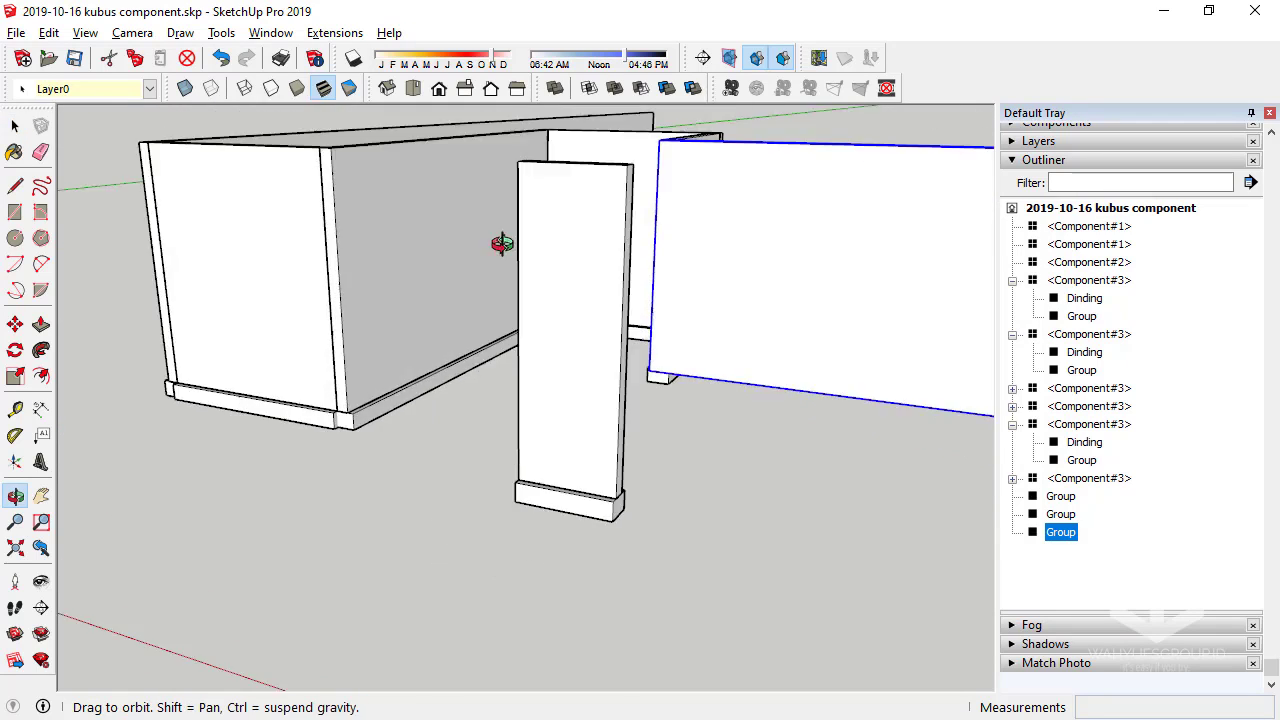
scroll(343, 409, "up", 3)
scroll(349, 420, "up", 1)
mouse_move(349, 420)
middle_mouse_down()
mouse_move(473, 181)
mouse_move(474, 251)
mouse_move(426, 463)
mouse_move(414, 220)
mouse_move(414, 527)
middle_mouse_up()
scroll(543, 400, "down", 2)
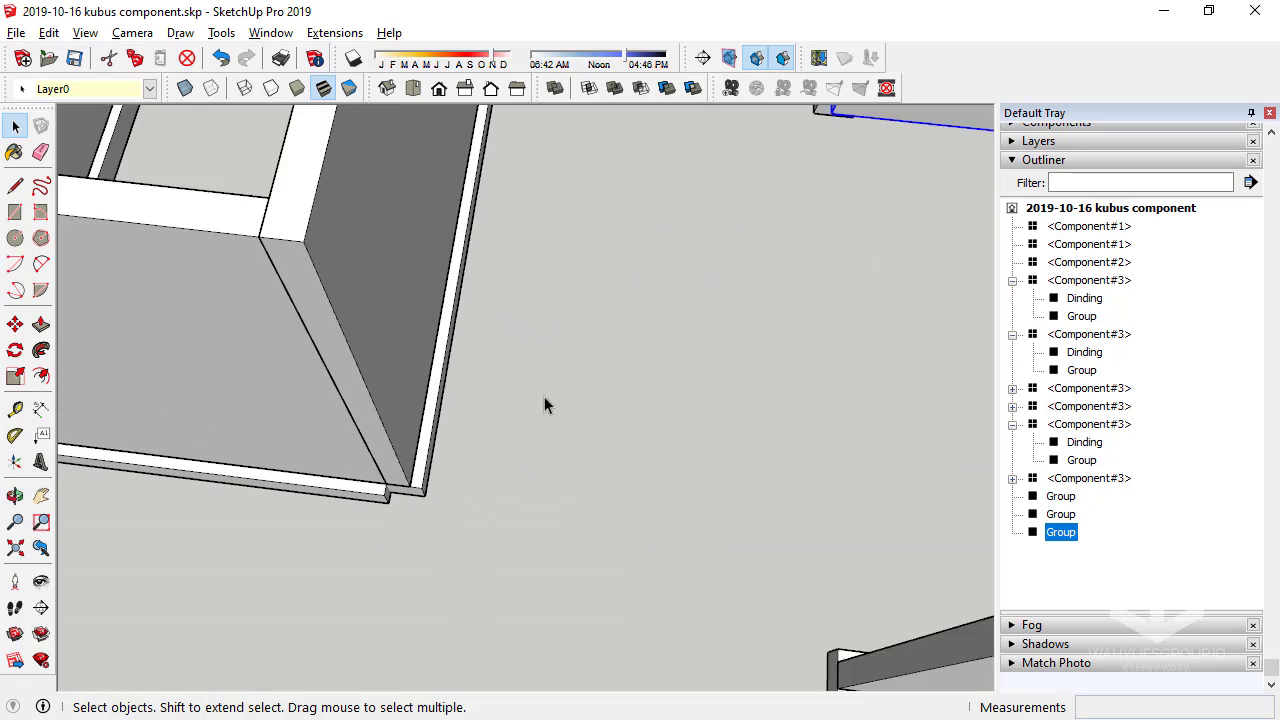
scroll(622, 395, "down", 3)
scroll(480, 330, "down", 3)
scroll(568, 332, "down", 2)
scroll(570, 337, "up", 5)
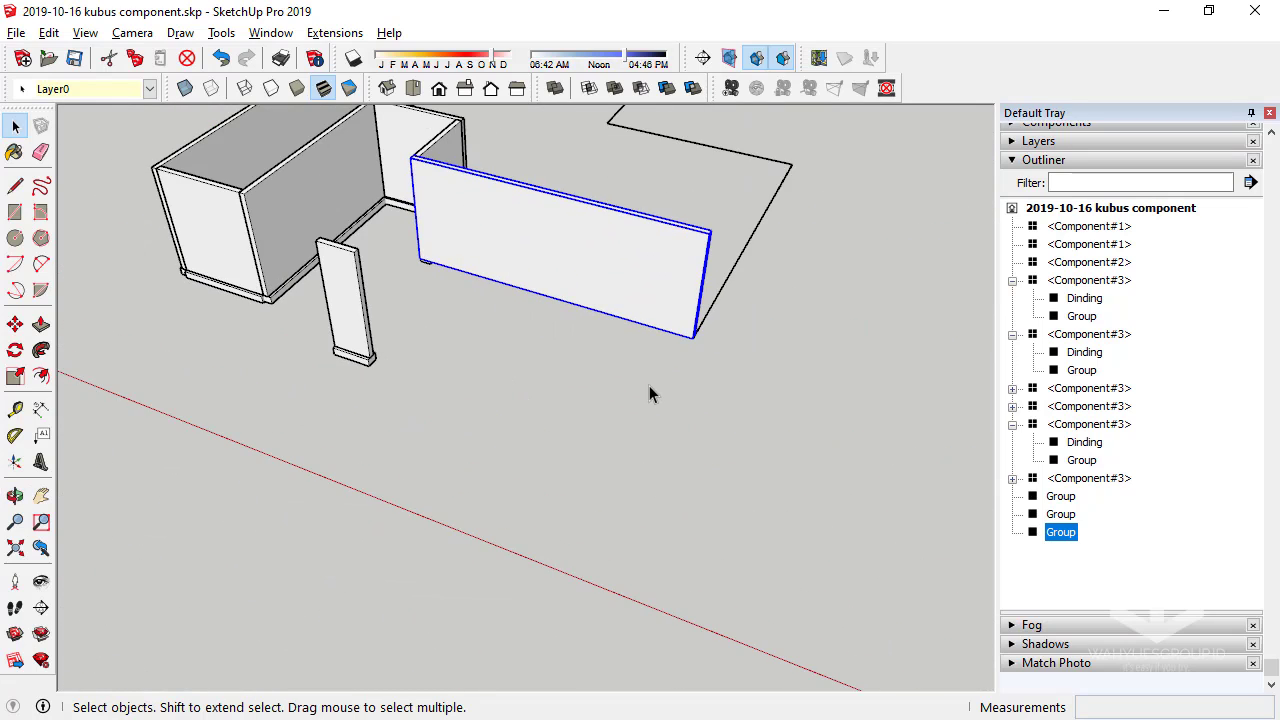
mouse_move(366, 223)
middle_mouse_down()
mouse_move(400, 251)
mouse_move(333, 258)
mouse_move(454, 266)
mouse_move(414, 291)
middle_mouse_up()
scroll(274, 220, "up", 3)
mouse_move(274, 220)
middle_mouse_down()
mouse_move(418, 355)
mouse_move(363, 320)
middle_mouse_up()
scroll(418, 355, "down", 3)
left_click(367, 318)
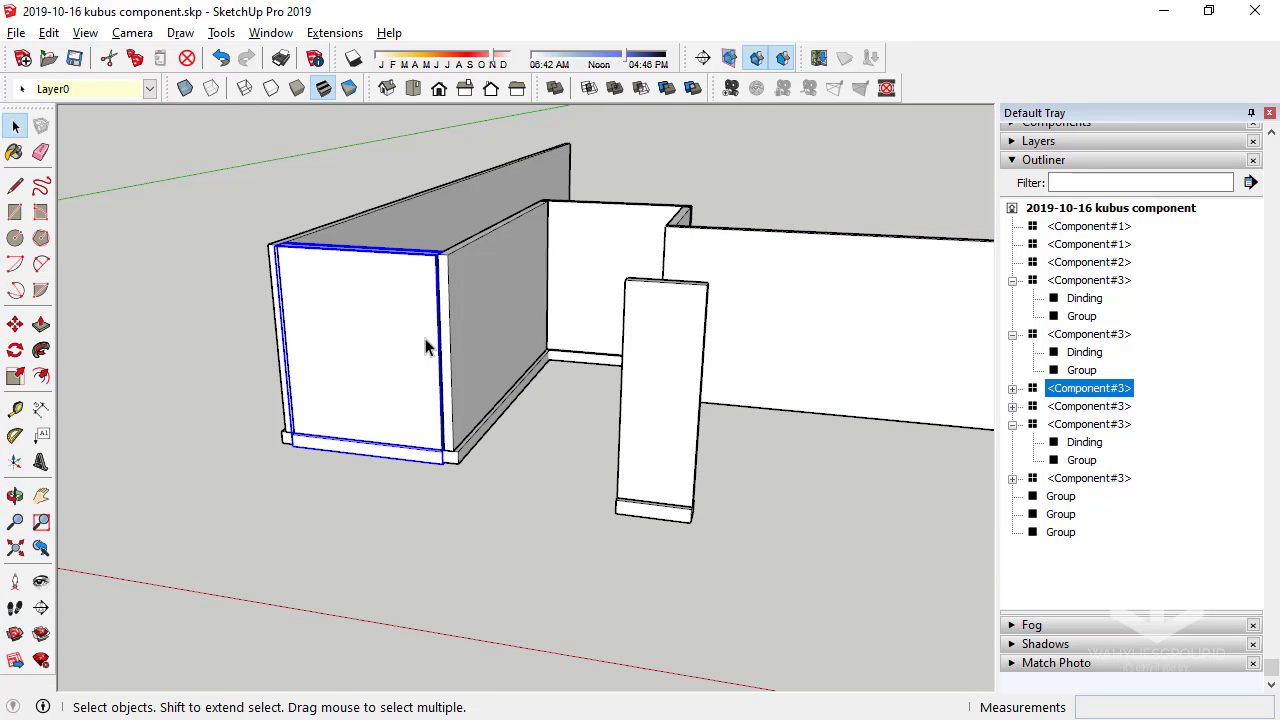
scroll(331, 423, "down", 2)
scroll(532, 393, "down", 3)
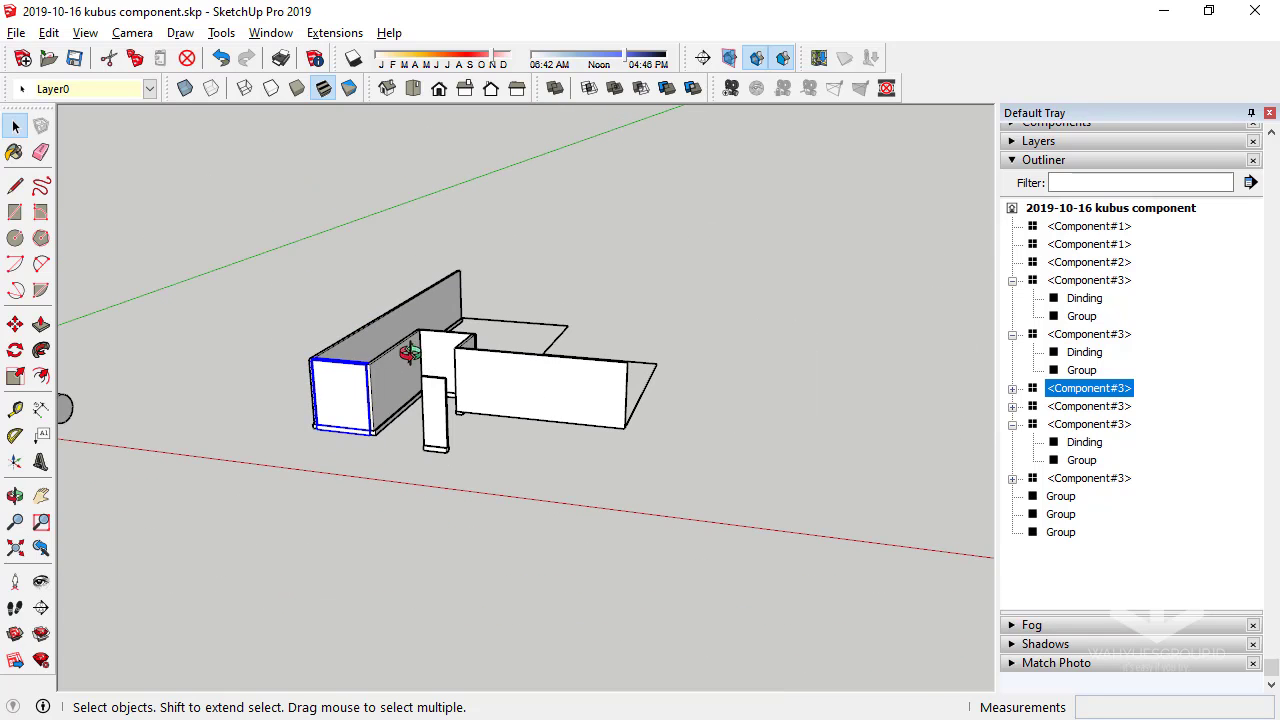
scroll(410, 352, "up", 2)
scroll(354, 368, "up", 3)
scroll(345, 375, "down", 2)
scroll(534, 337, "up", 1)
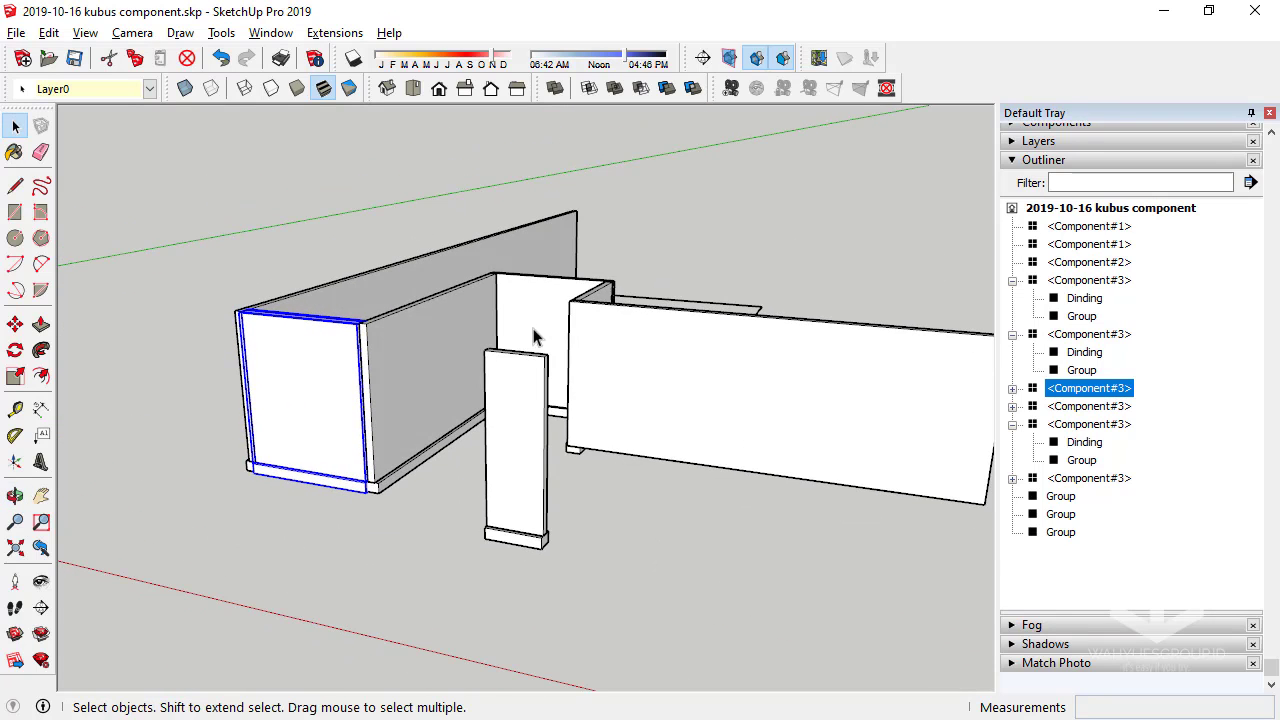
scroll(531, 458, "up", 2)
scroll(549, 417, "up", 2)
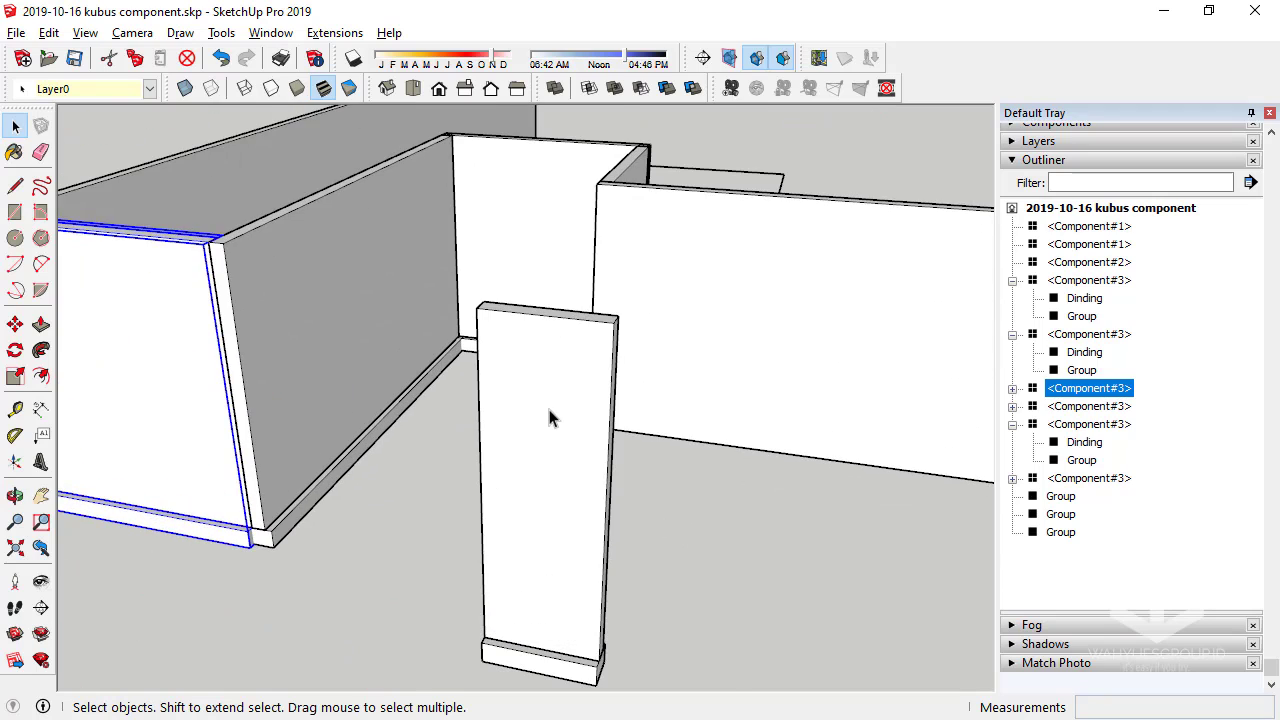
left_click(549, 417)
Draw a rectangle on the Dinding panel's face inside the component
double_click(527, 428)
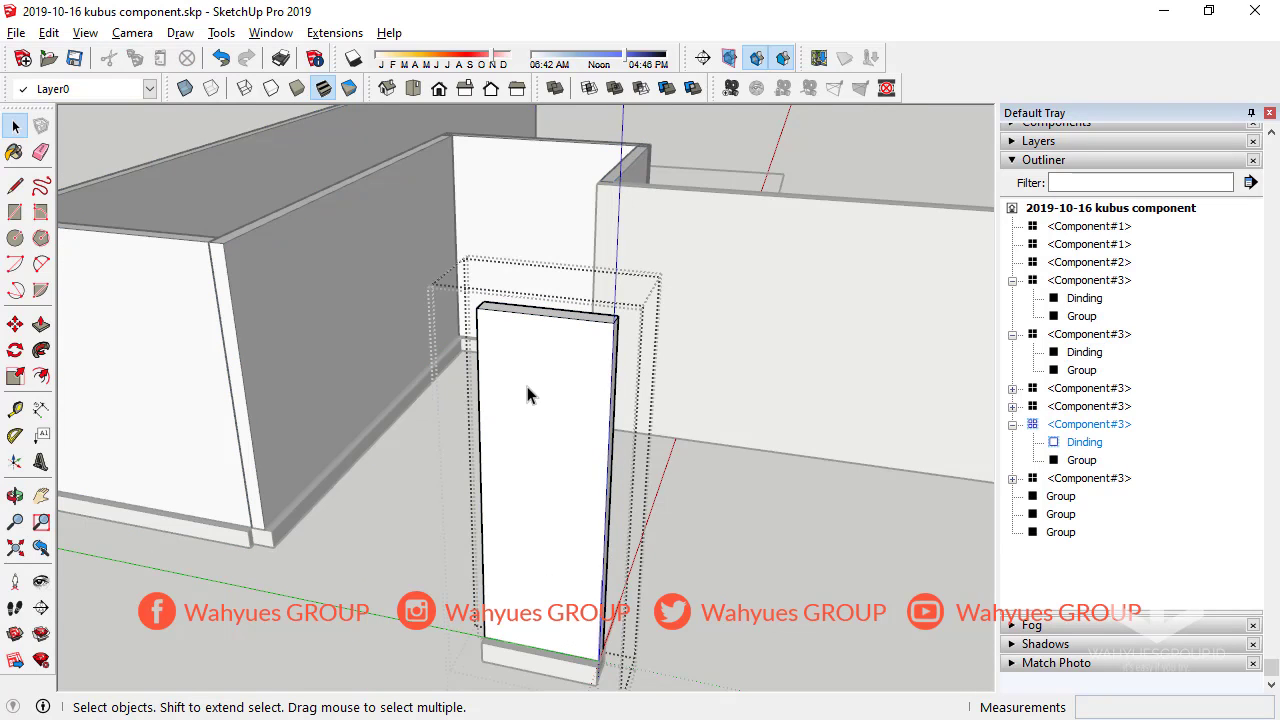
left_click(15, 212)
left_click(515, 404)
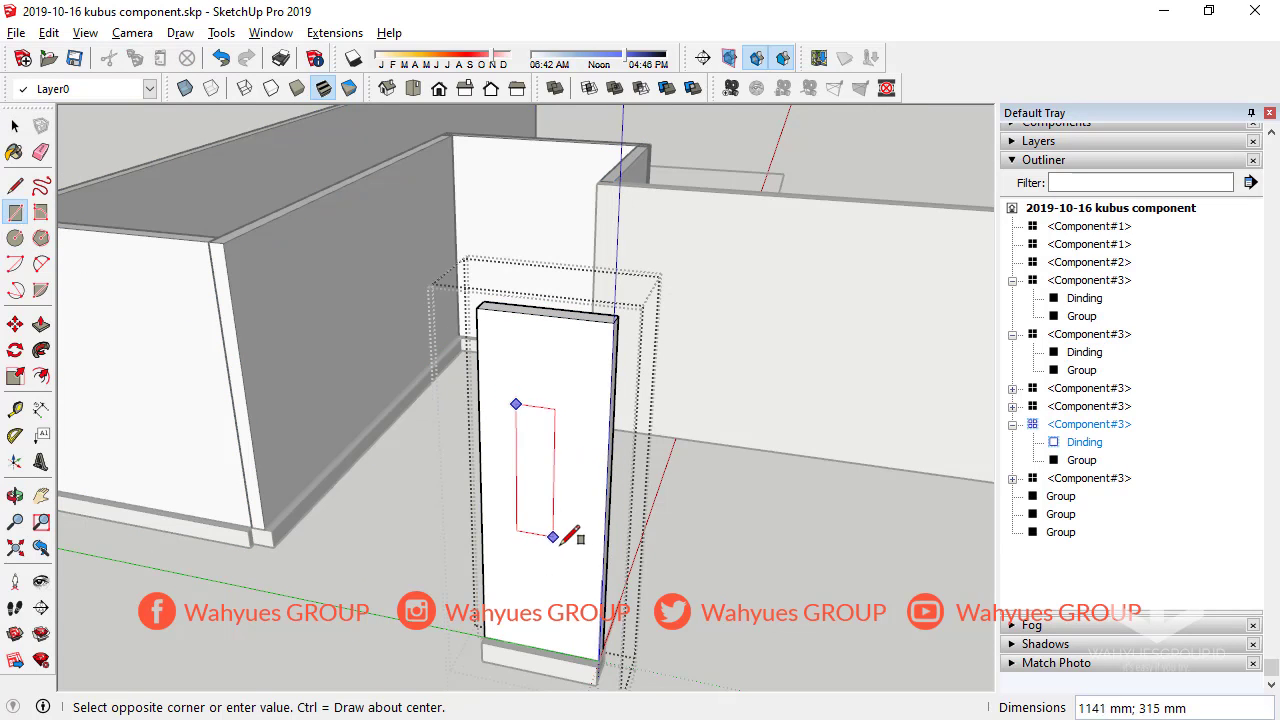
left_click(567, 549)
key("space")
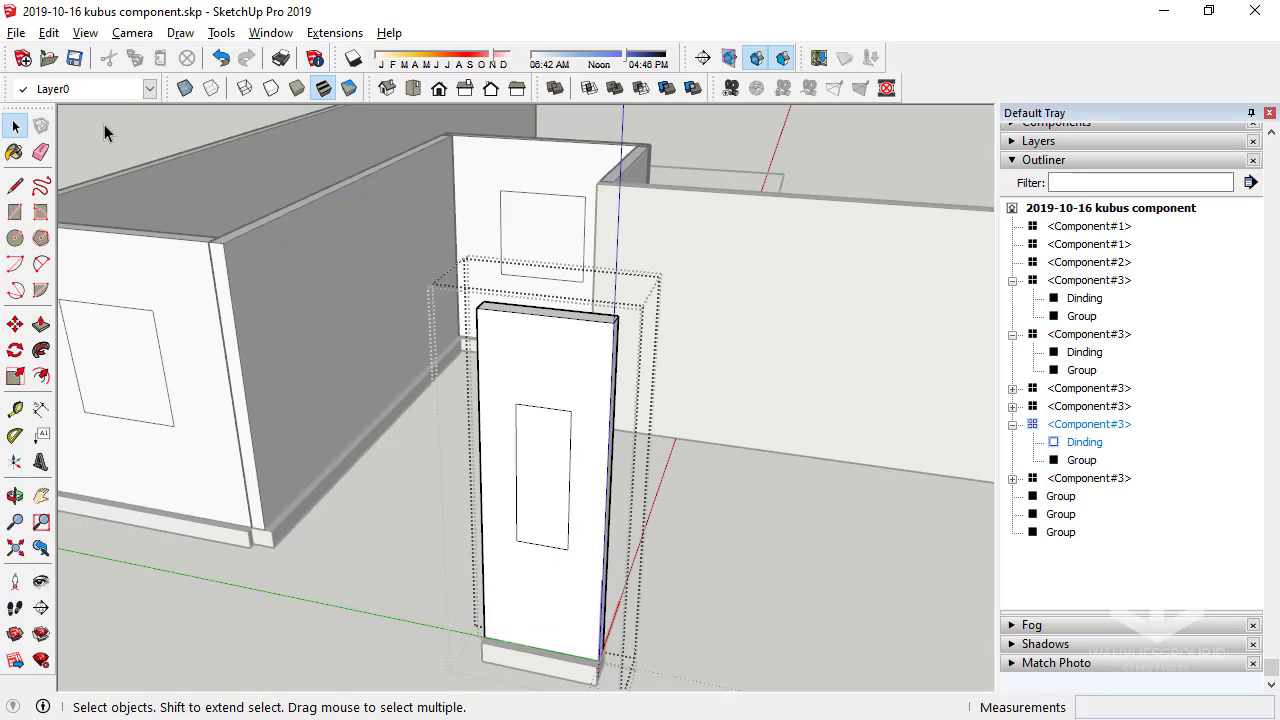
left_click(257, 379)
mouse_move(257, 379)
middle_mouse_down()
mouse_move(543, 346)
mouse_move(267, 265)
middle_mouse_up()
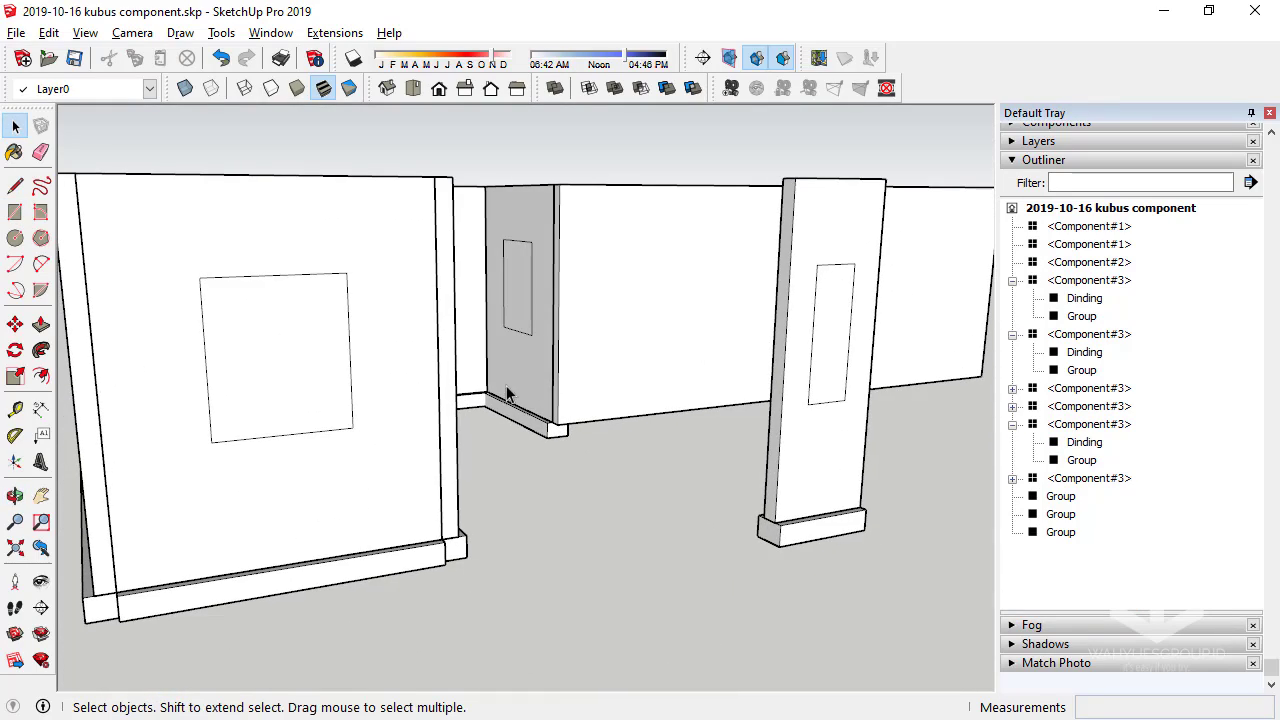
mouse_move(507, 393)
middle_mouse_down()
mouse_move(186, 463)
mouse_move(286, 343)
mouse_move(591, 379)
mouse_move(971, 263)
mouse_move(354, 406)
mouse_move(414, 480)
middle_mouse_up()
Reselect the tall panel, exit its edit context, and bring up the wall component's actions
left_click(472, 512)
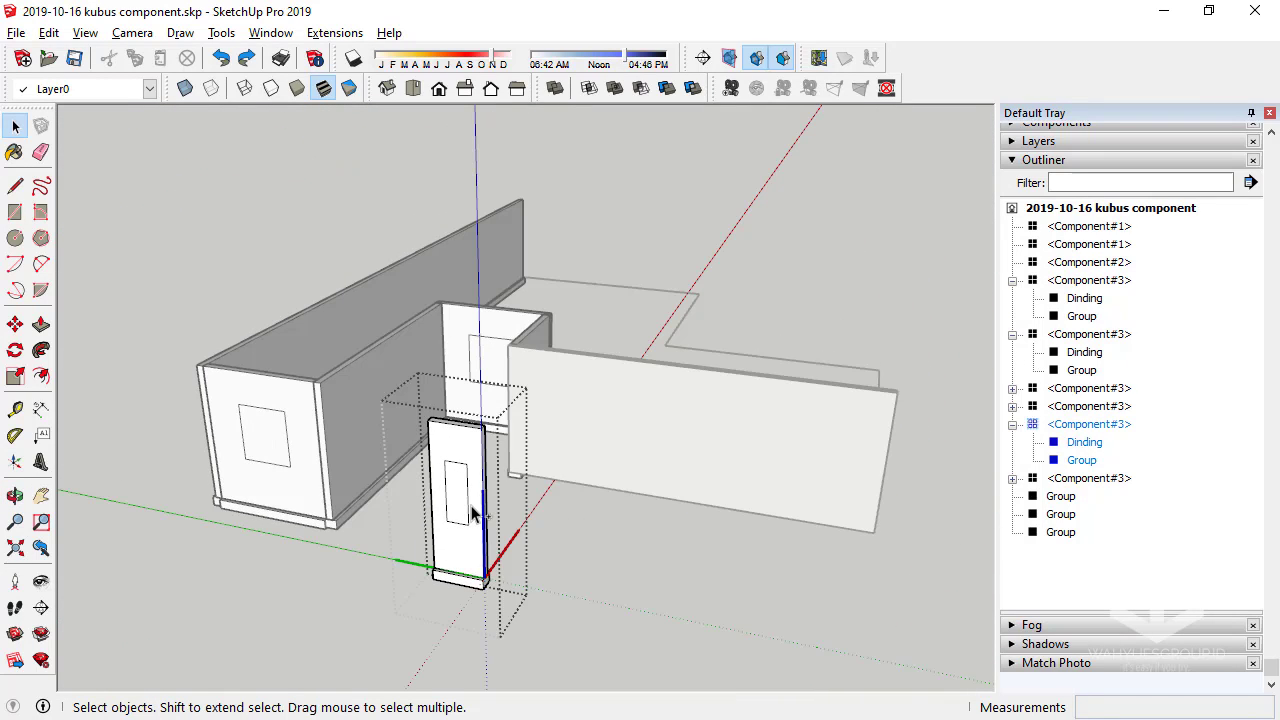
double_click(472, 512)
key("Escape")
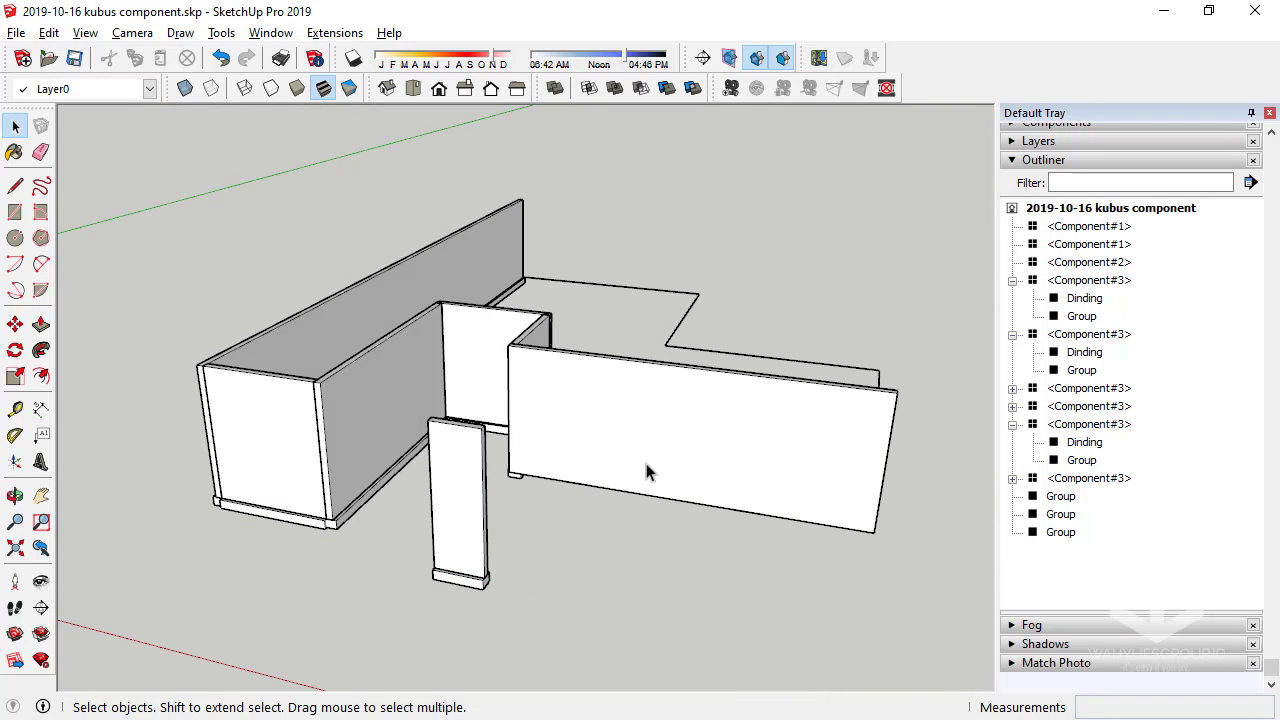
mouse_move(465, 420)
middle_mouse_down()
mouse_move(631, 451)
mouse_move(533, 405)
middle_mouse_up()
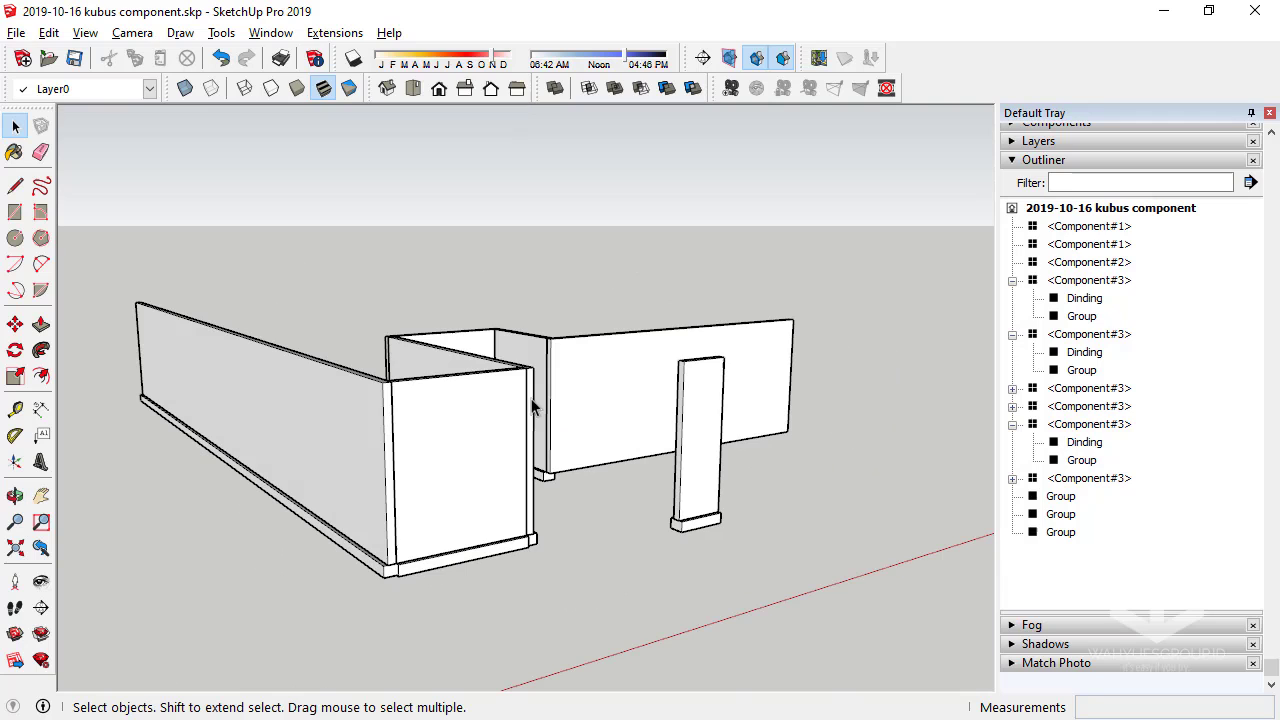
right_click(352, 423)
Explode the wall component and swing the view close to the long wall
left_click(352, 198)
mouse_move(352, 198)
middle_mouse_down()
mouse_move(452, 372)
mouse_move(371, 380)
middle_mouse_up()
left_click(343, 314)
middle_click_drag(343, 314, 206, 400)
scroll(188, 407, "up", 5)
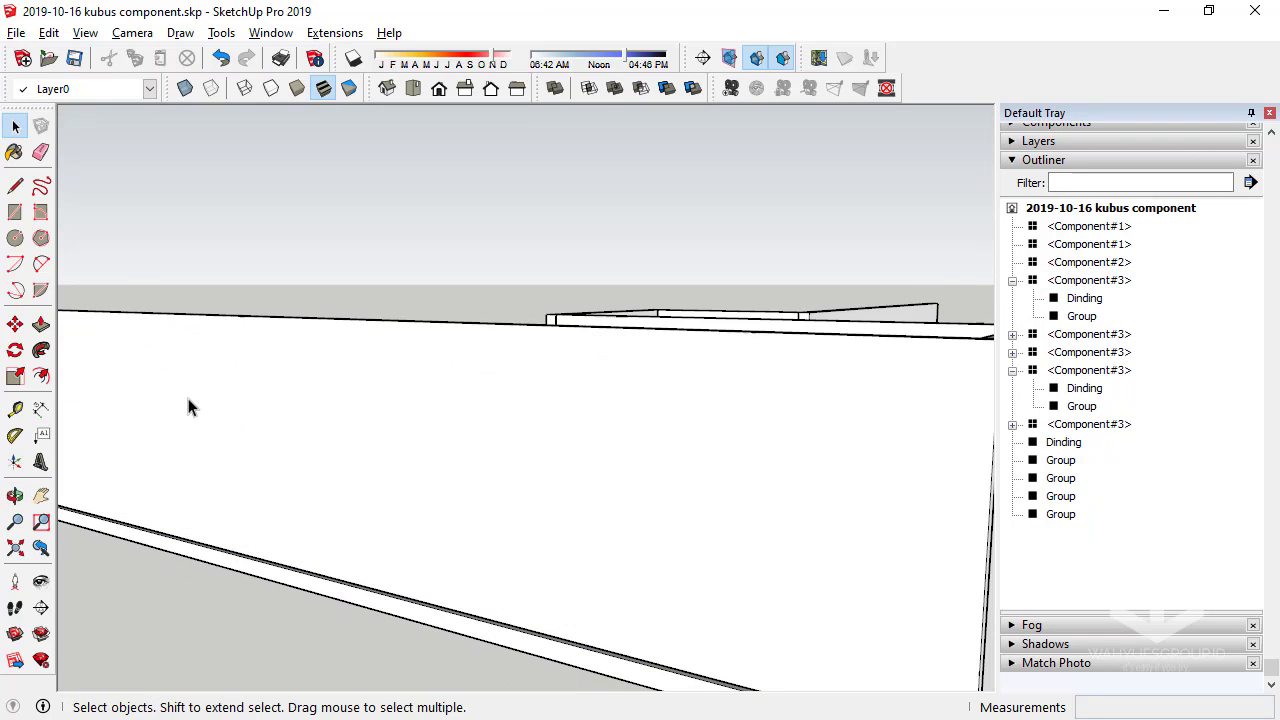
Draw a rectangle on the long wall group and push it 150 mm in as an opening
left_click(221, 404)
double_click(240, 406)
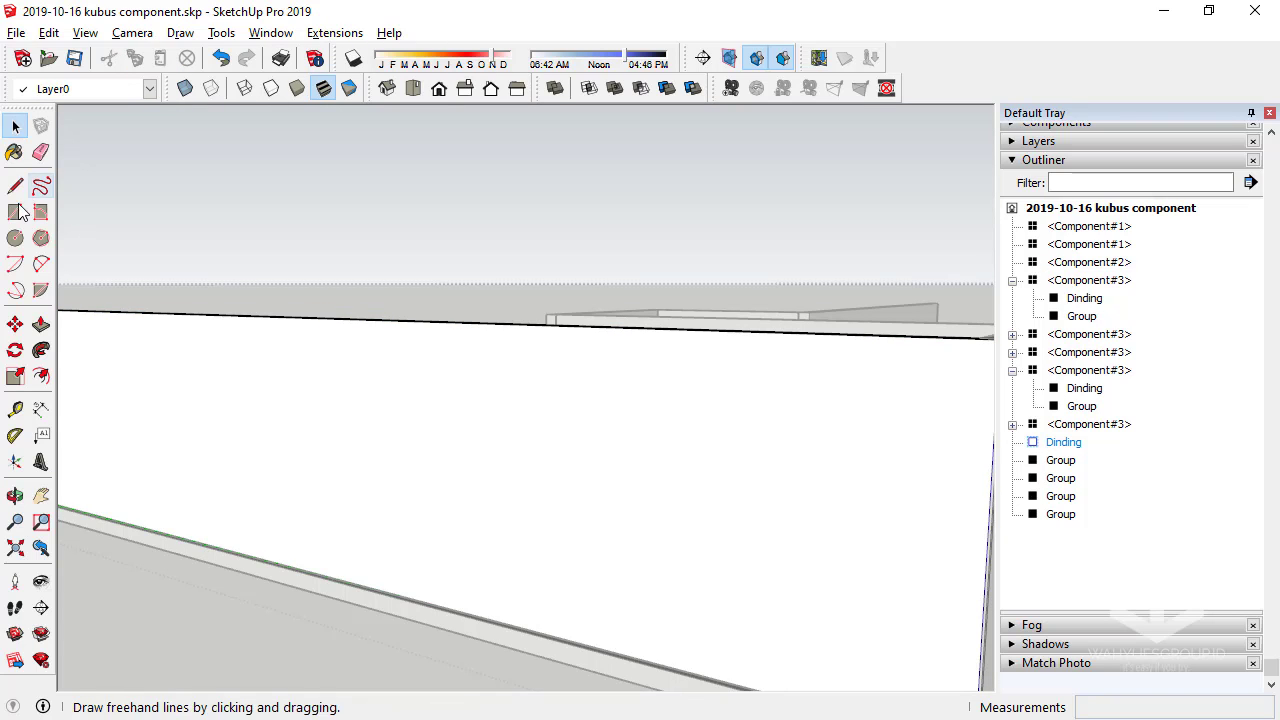
left_click(15, 212)
left_click(143, 369)
left_click(225, 495)
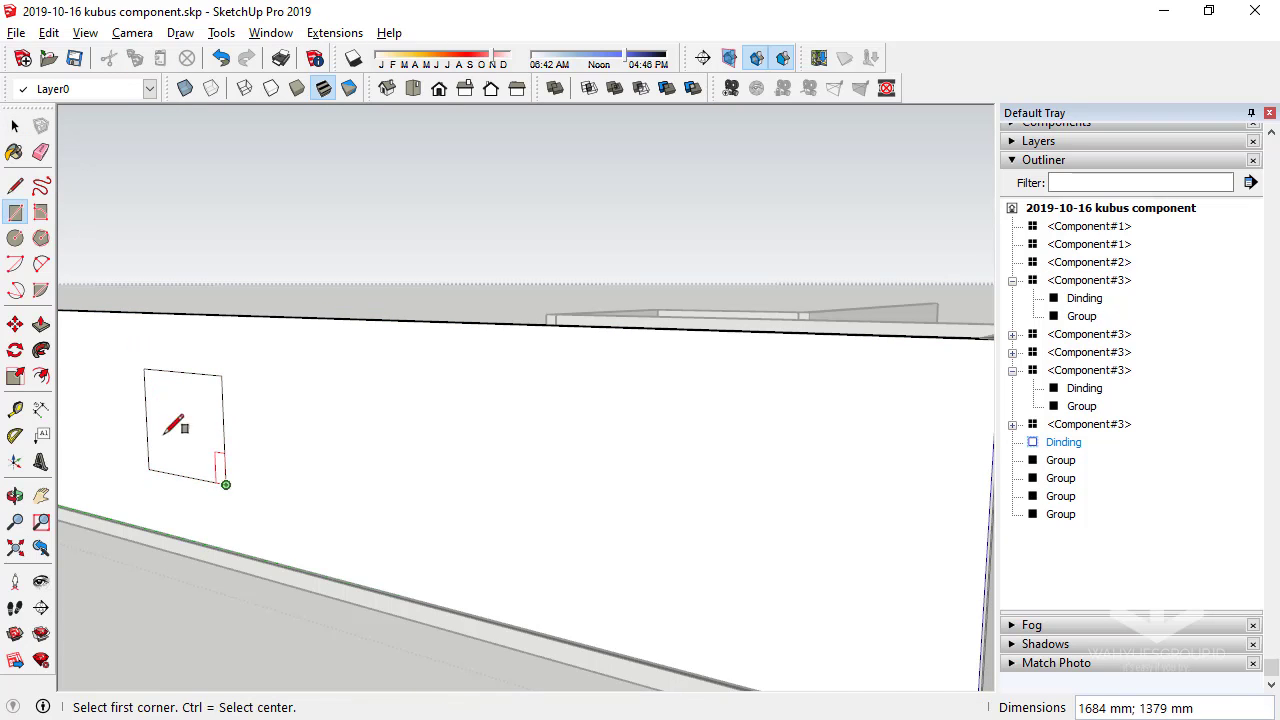
left_click(41, 324)
left_click(196, 442)
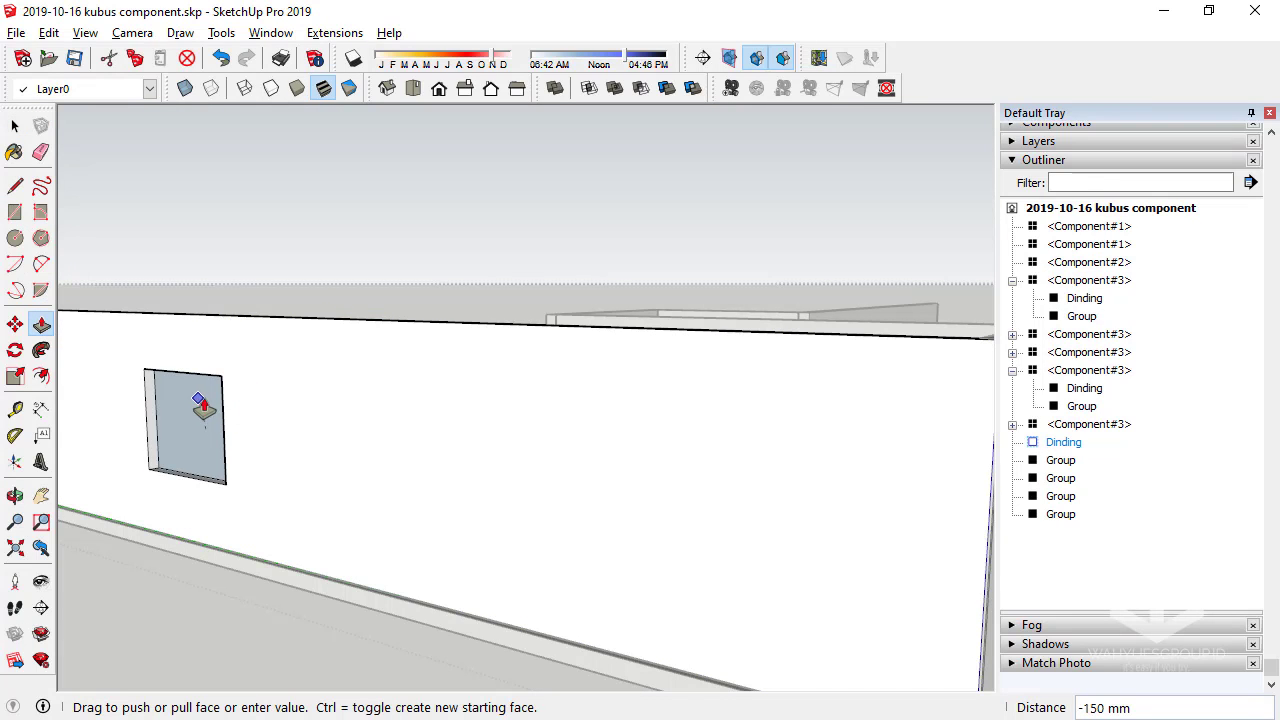
left_click(200, 425)
middle_click_drag(200, 425, 291, 583)
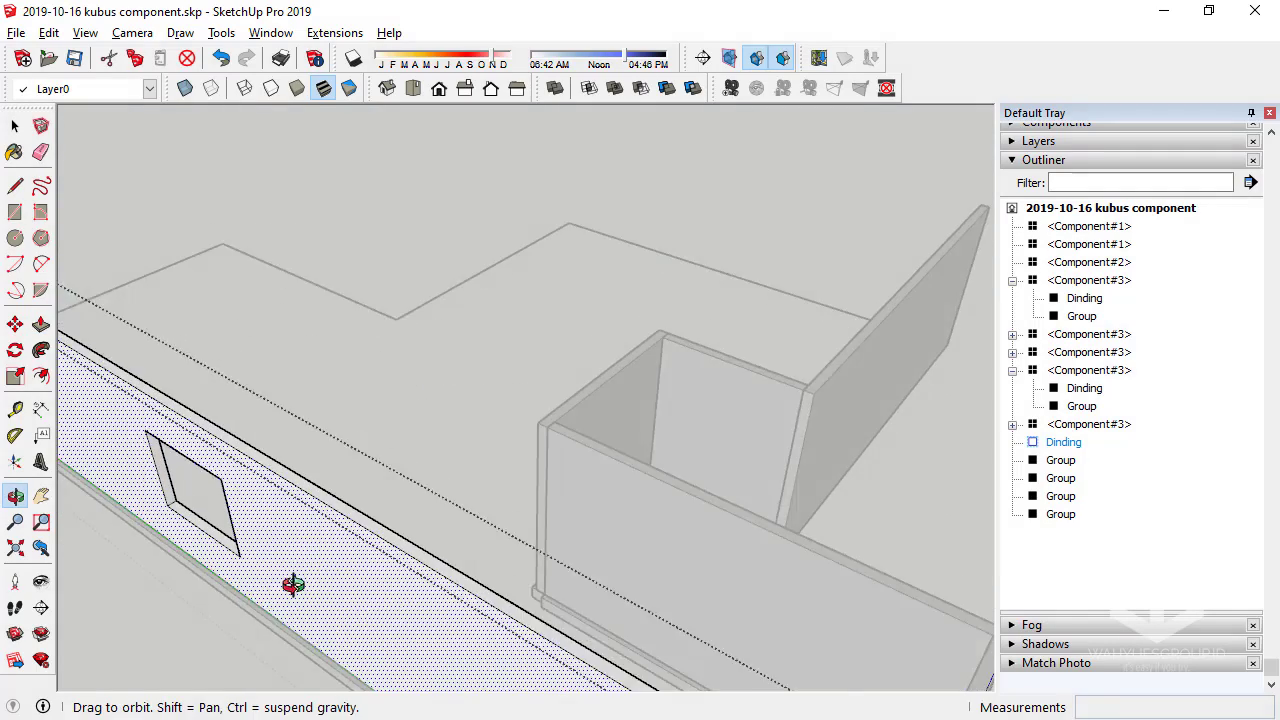
key("space")
Orbit and zoom around the walls to review the model
scroll(408, 398, "down", 3)
middle_click_drag(408, 398, 260, 471)
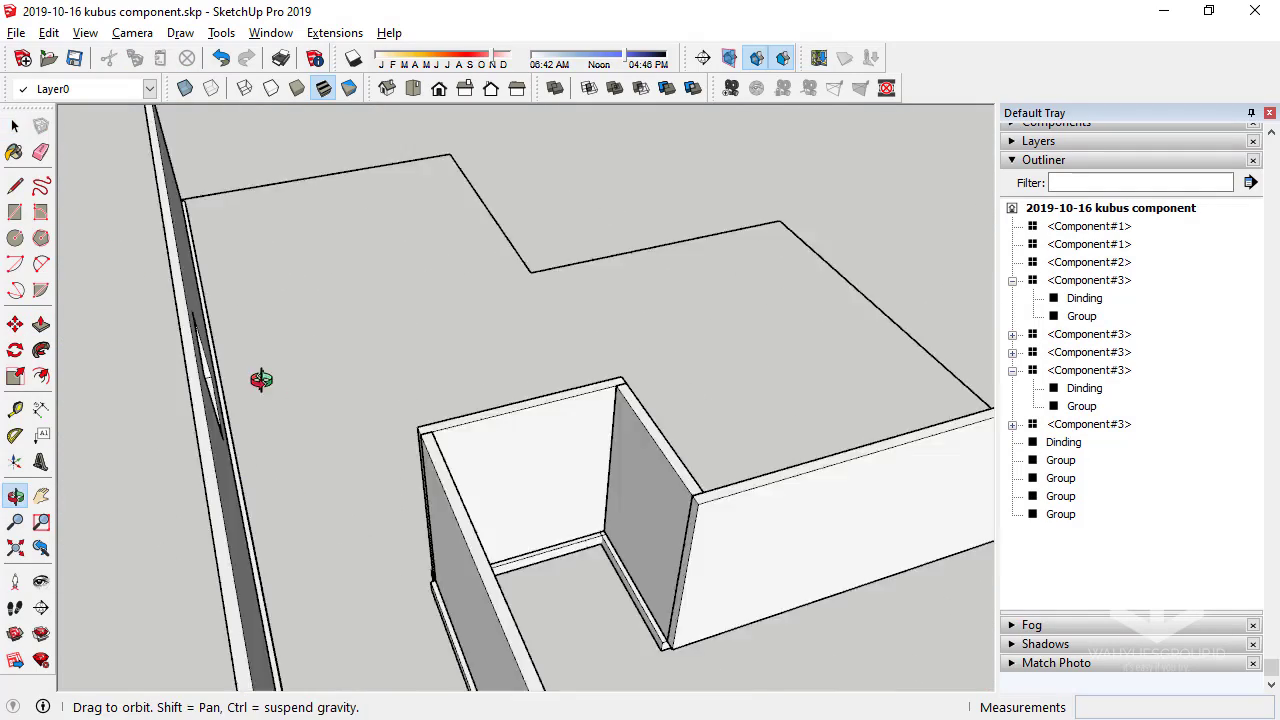
scroll(574, 415, "down", 3)
middle_click_drag(574, 415, 594, 430)
scroll(470, 405, "down", 3)
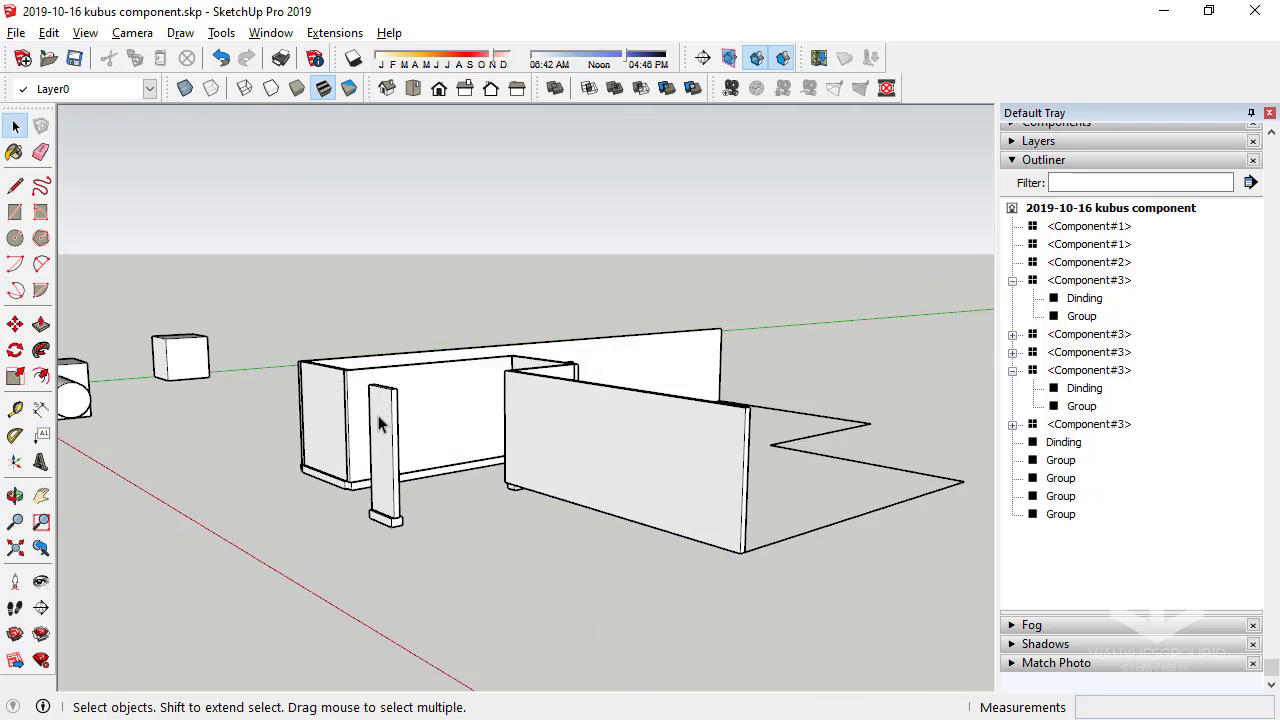
mouse_move(470, 405)
middle_mouse_down()
mouse_move(307, 370)
mouse_move(222, 387)
mouse_move(409, 346)
mouse_move(480, 343)
mouse_move(492, 355)
middle_mouse_up()
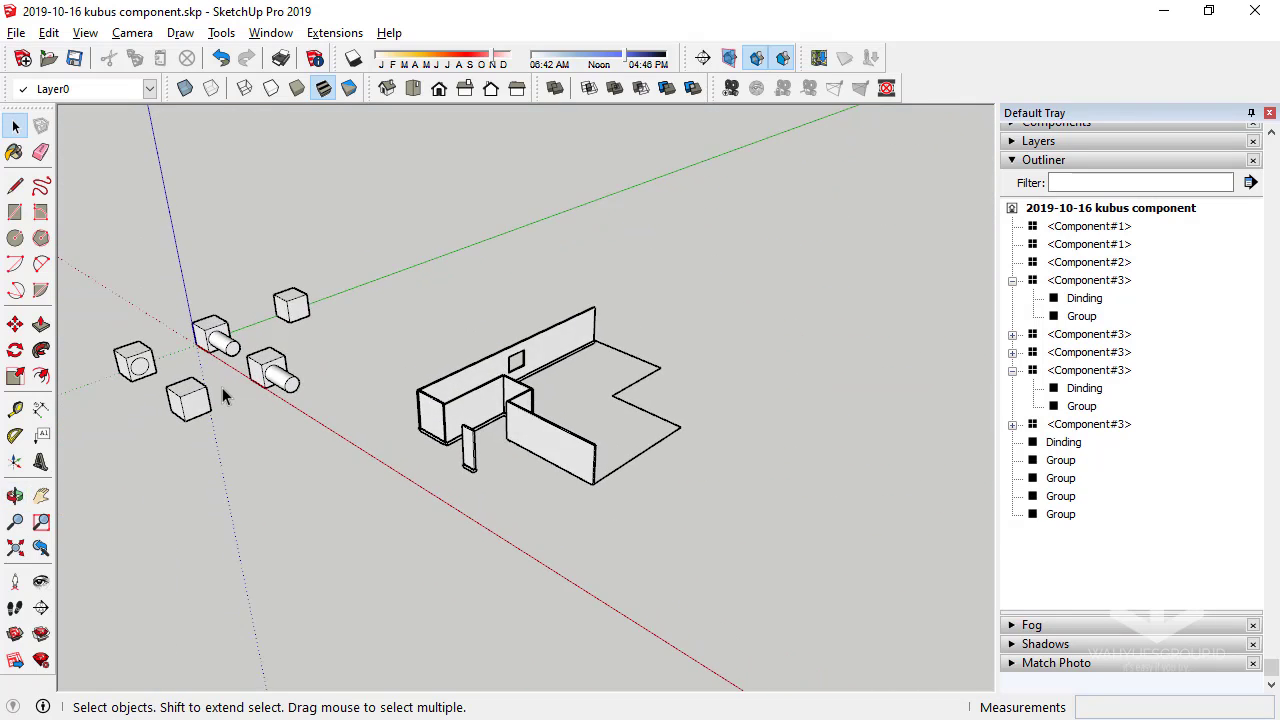
scroll(224, 386, "up", 3)
scroll(487, 370, "down", 5)
scroll(487, 370, "up", 3)
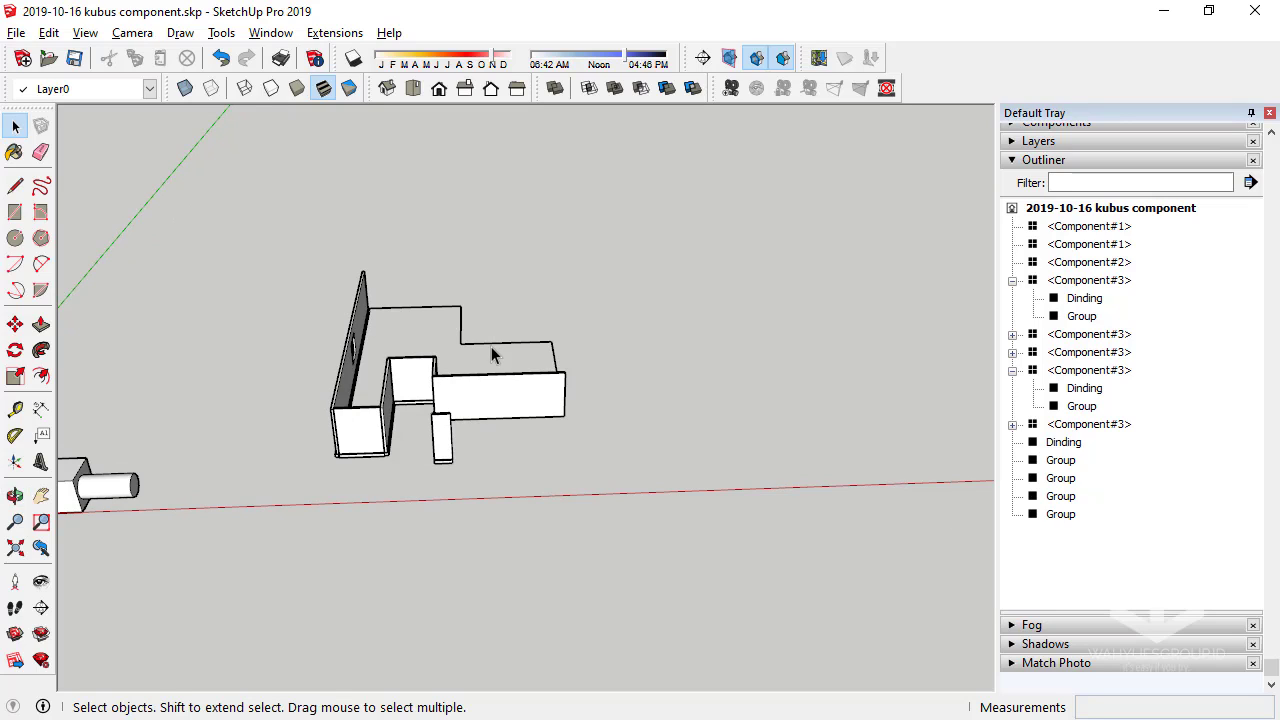
mouse_move(443, 408)
middle_mouse_down()
mouse_move(366, 406)
mouse_move(380, 418)
middle_mouse_up()
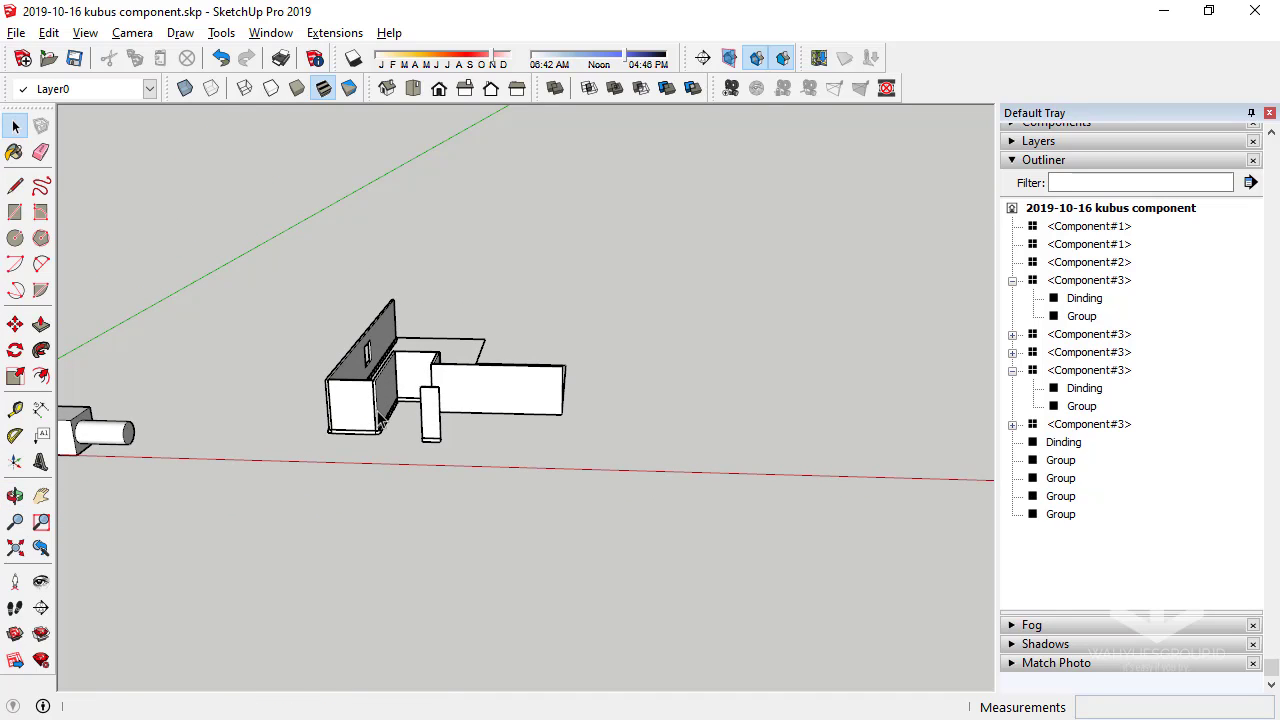
scroll(337, 433, "down", 5)
mouse_move(337, 433)
middle_mouse_down()
mouse_move(343, 514)
mouse_move(376, 437)
mouse_move(443, 414)
mouse_move(400, 429)
middle_mouse_up()
scroll(771, 406, "up", 3)
mouse_move(771, 406)
middle_mouse_down()
mouse_move(119, 393)
mouse_move(456, 375)
mouse_move(283, 407)
middle_mouse_up()
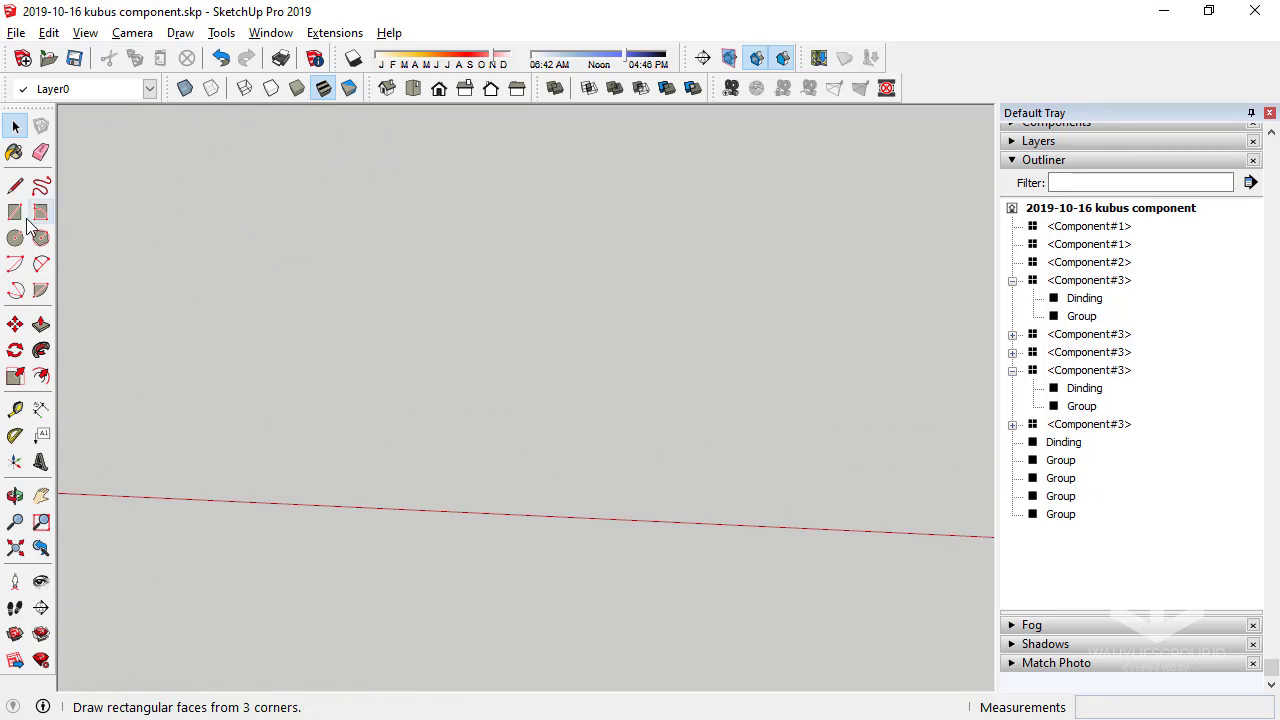
Draw a 1500 by 2000 mm rectangle for the tabletop
left_click(263, 489)
type("1500;2000")
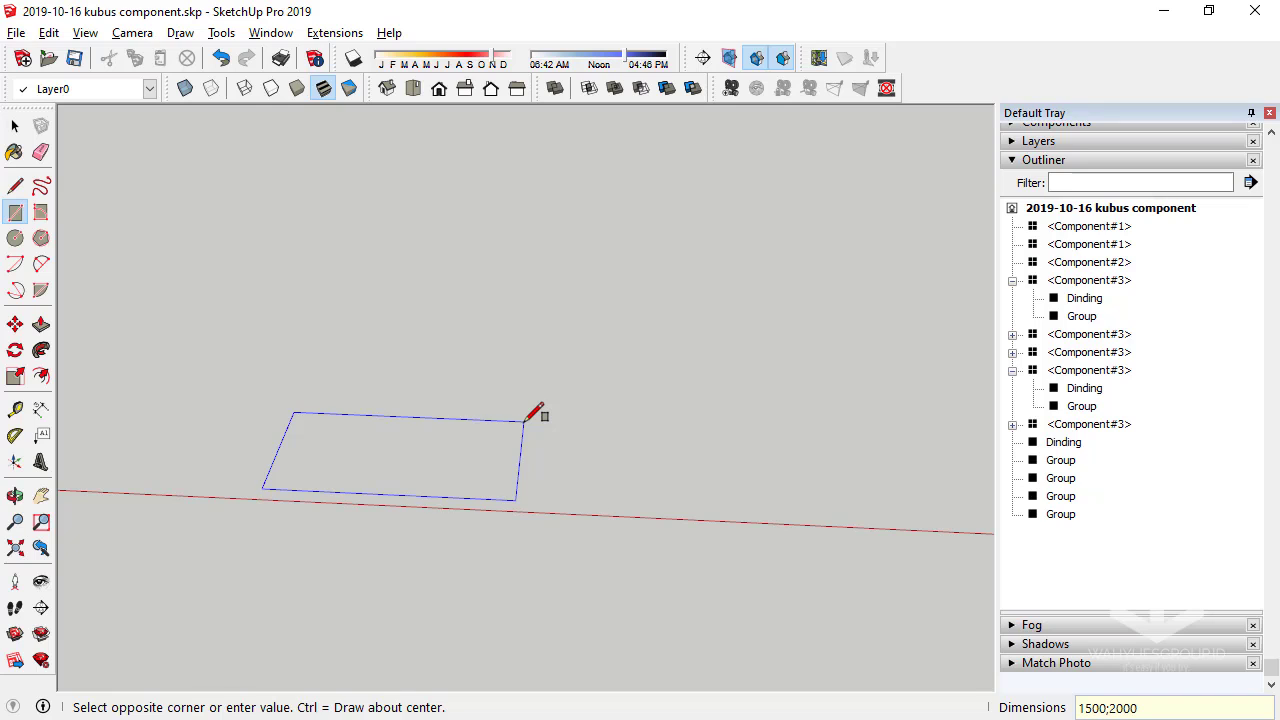
key("Return")
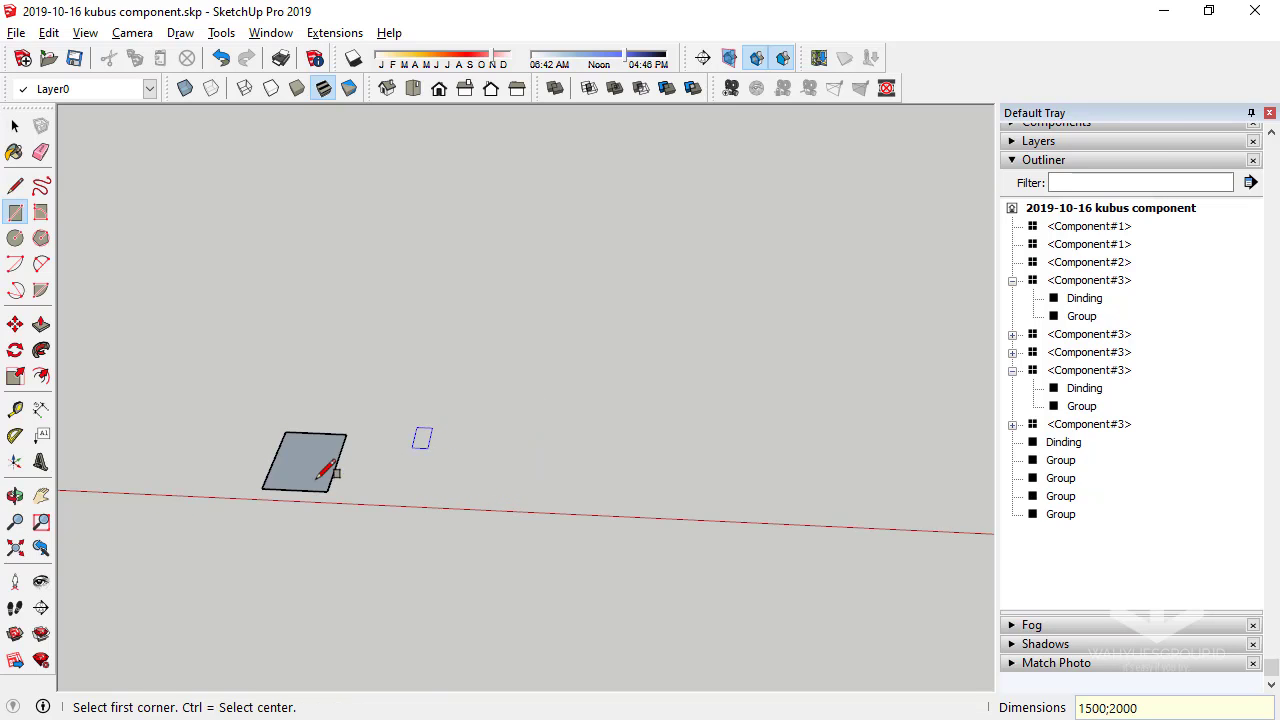
scroll(318, 479, "up", 3)
scroll(340, 491, "up", 3)
middle_click_drag(340, 491, 175, 404)
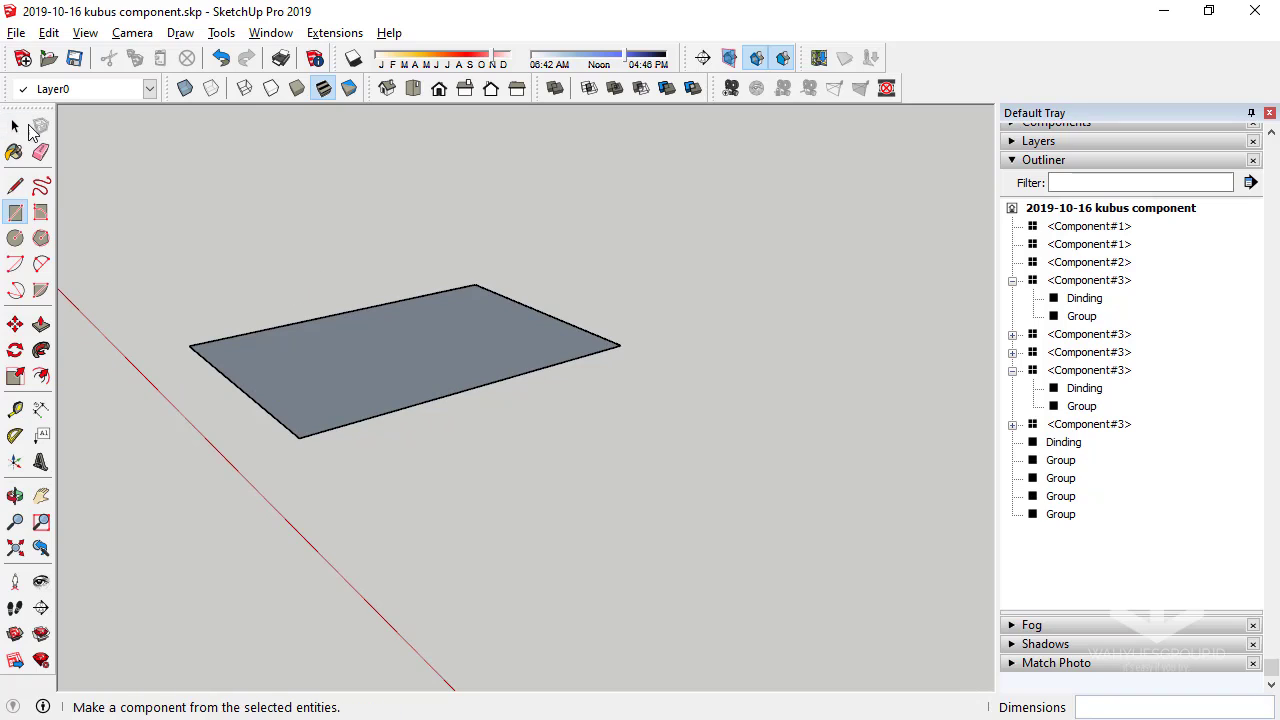
Push/Pull the rectangle up 30 mm into a thin slab
left_click(15, 126)
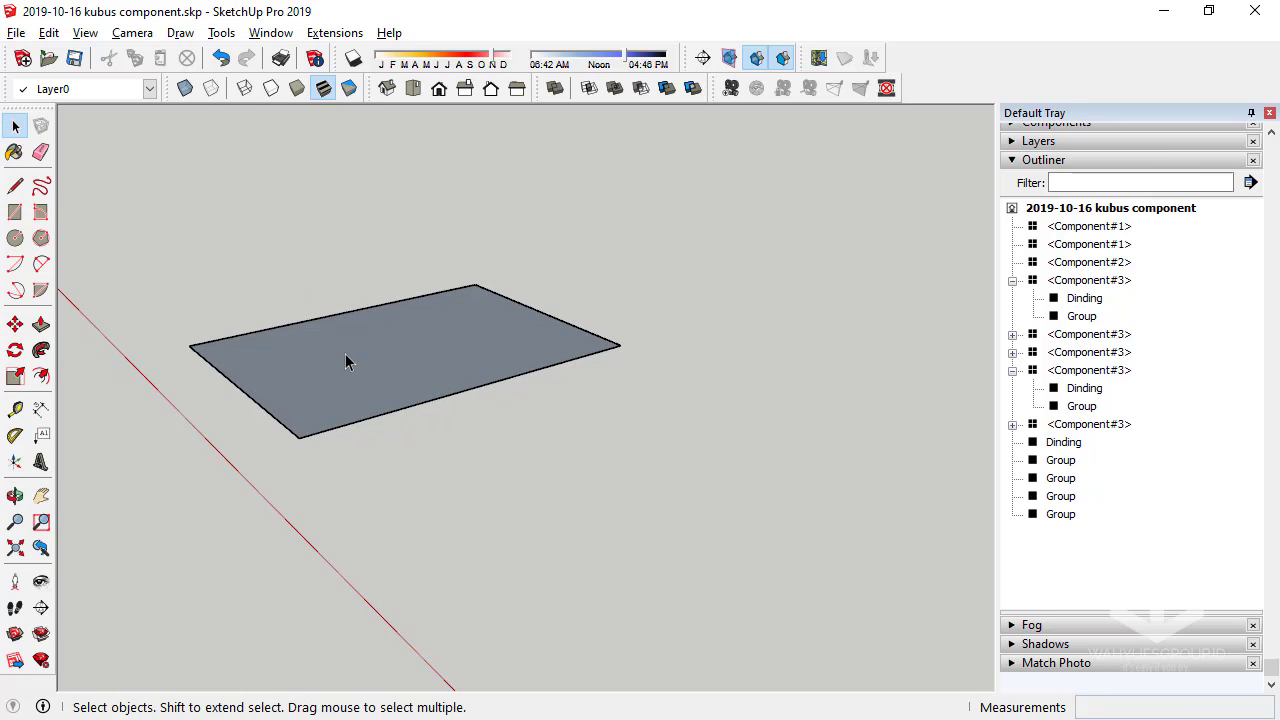
left_click(41, 325)
left_click(357, 368)
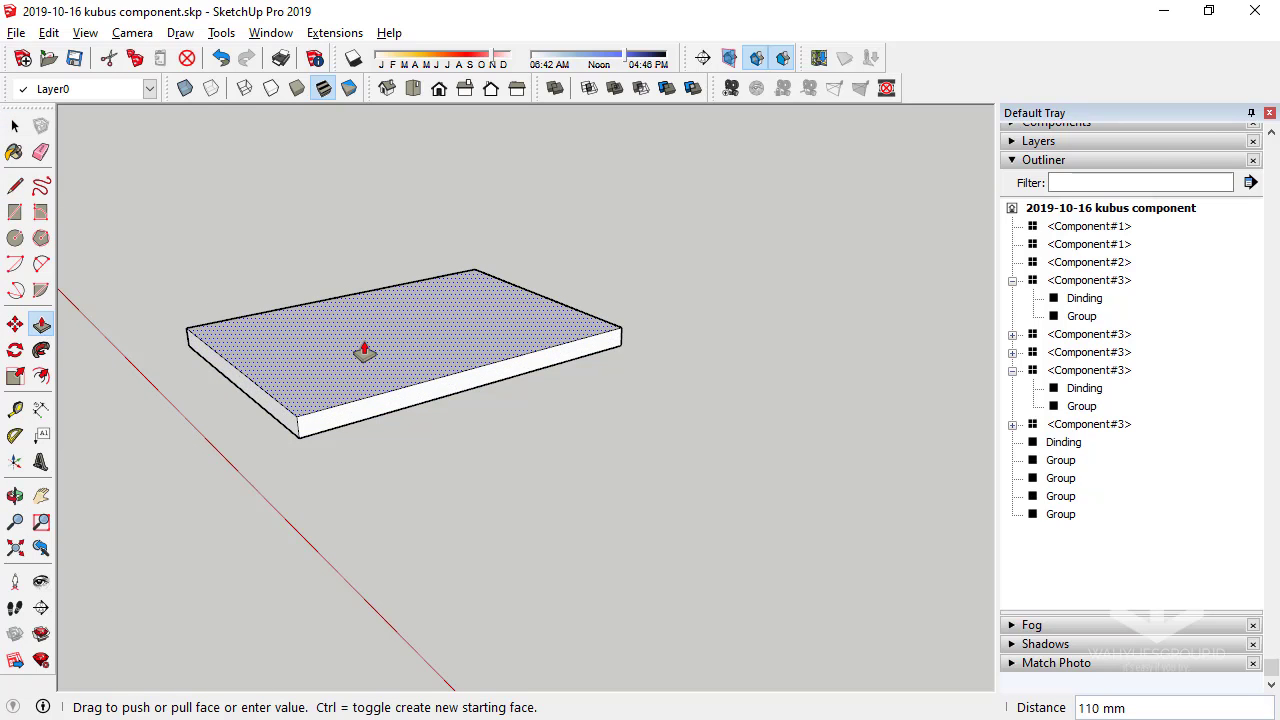
type("30")
key("Return")
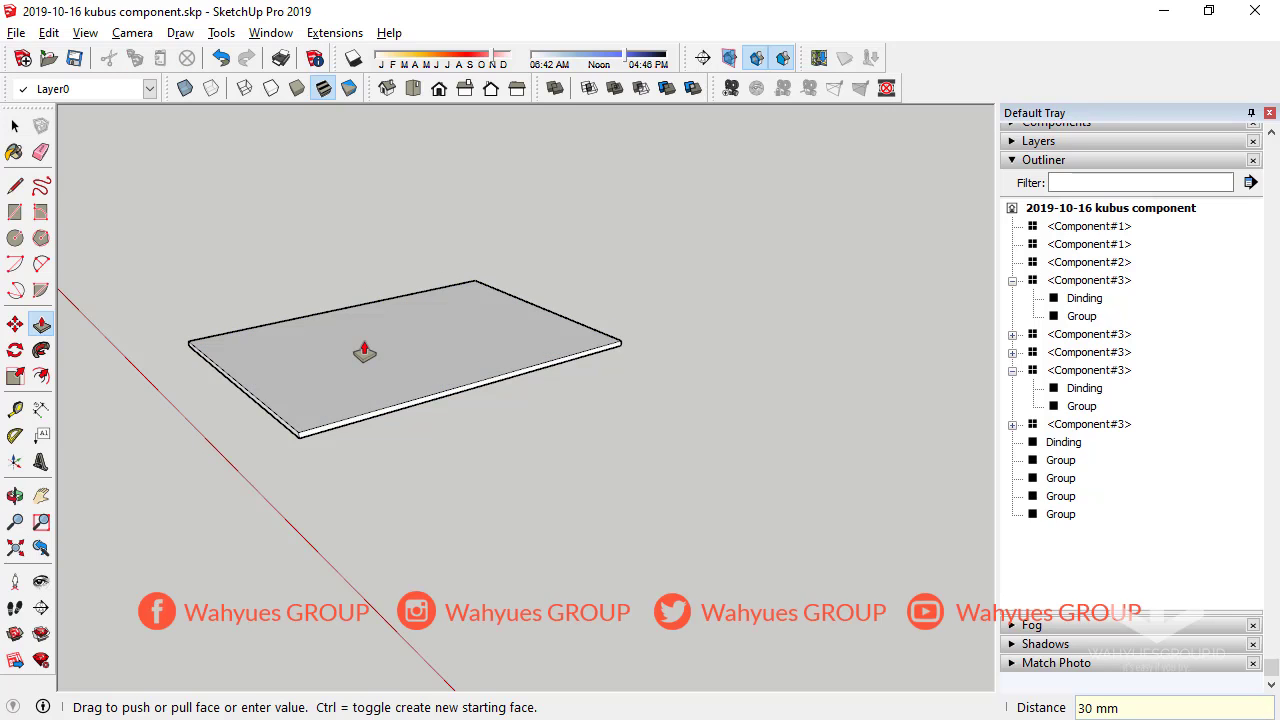
mouse_move(364, 352)
middle_mouse_down()
mouse_move(189, 194)
mouse_move(263, 211)
mouse_move(563, 378)
middle_mouse_up()
left_click(15, 125)
middle_click_drag(380, 280, 442, 319)
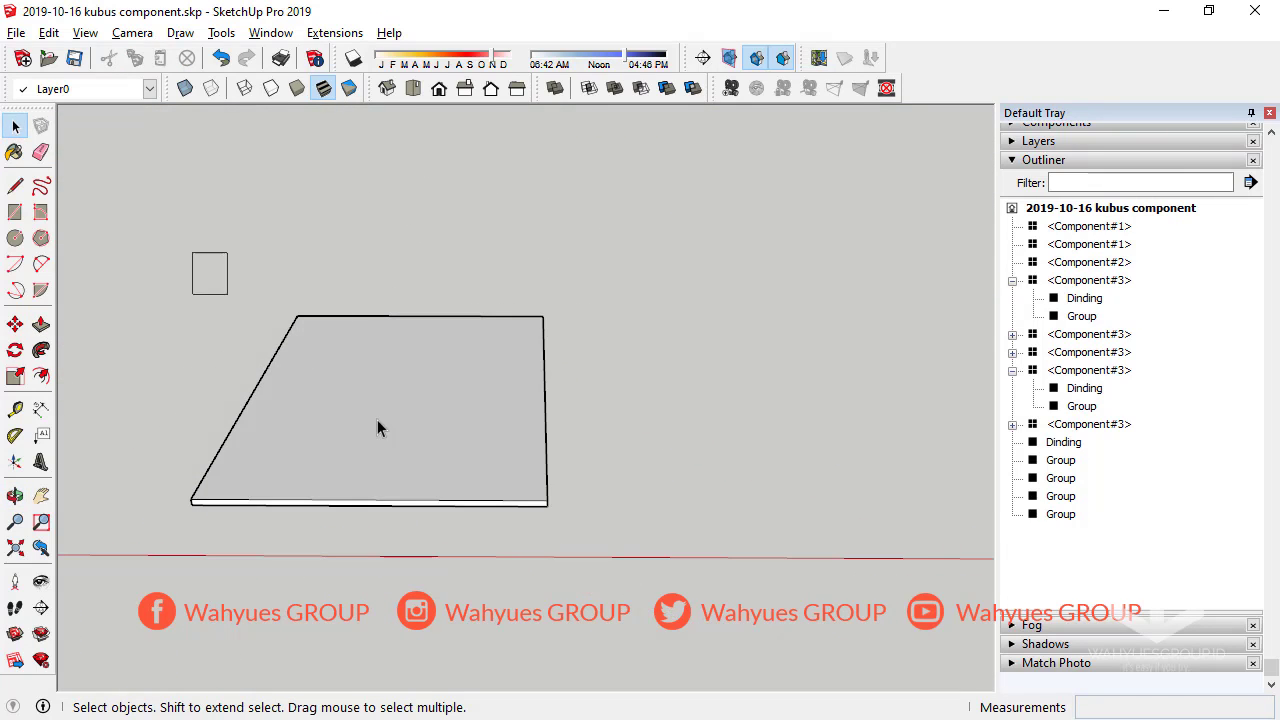
Select the whole slab and make it a component named alasmeja
left_click_drag(377, 428, 703, 566)
left_click_drag(116, 238, 686, 678)
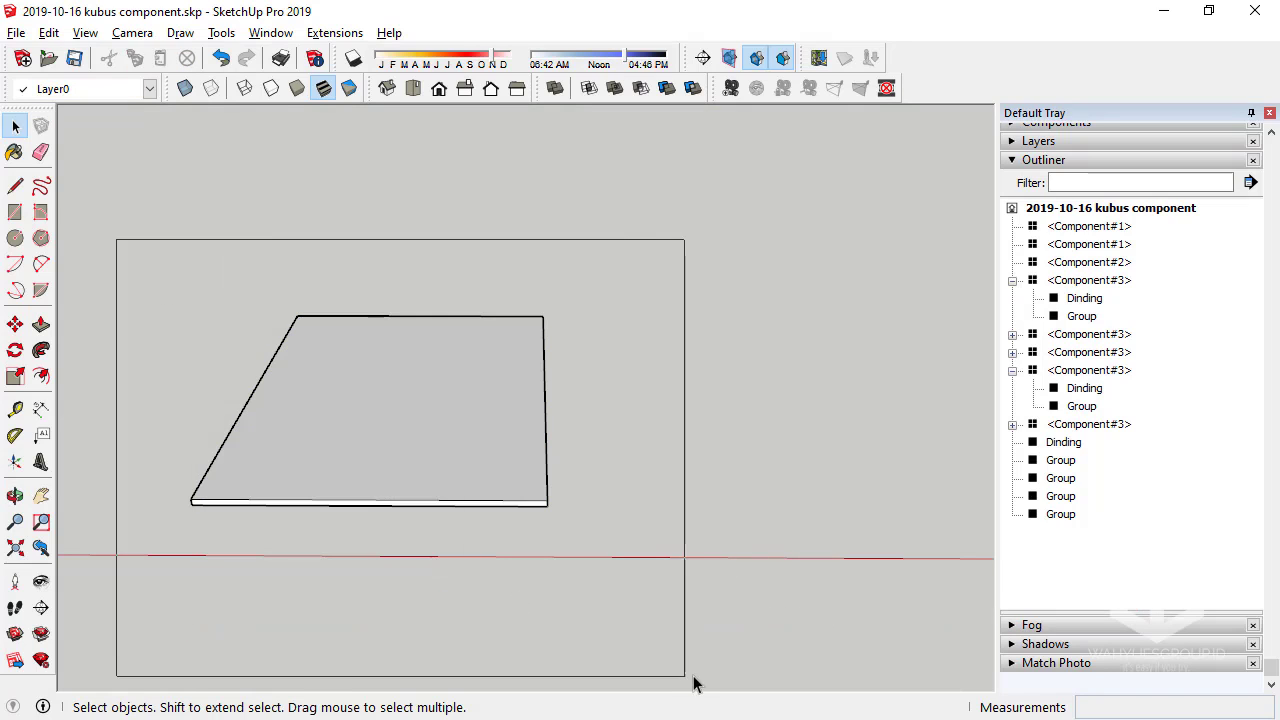
right_click(464, 444)
left_click(601, 301)
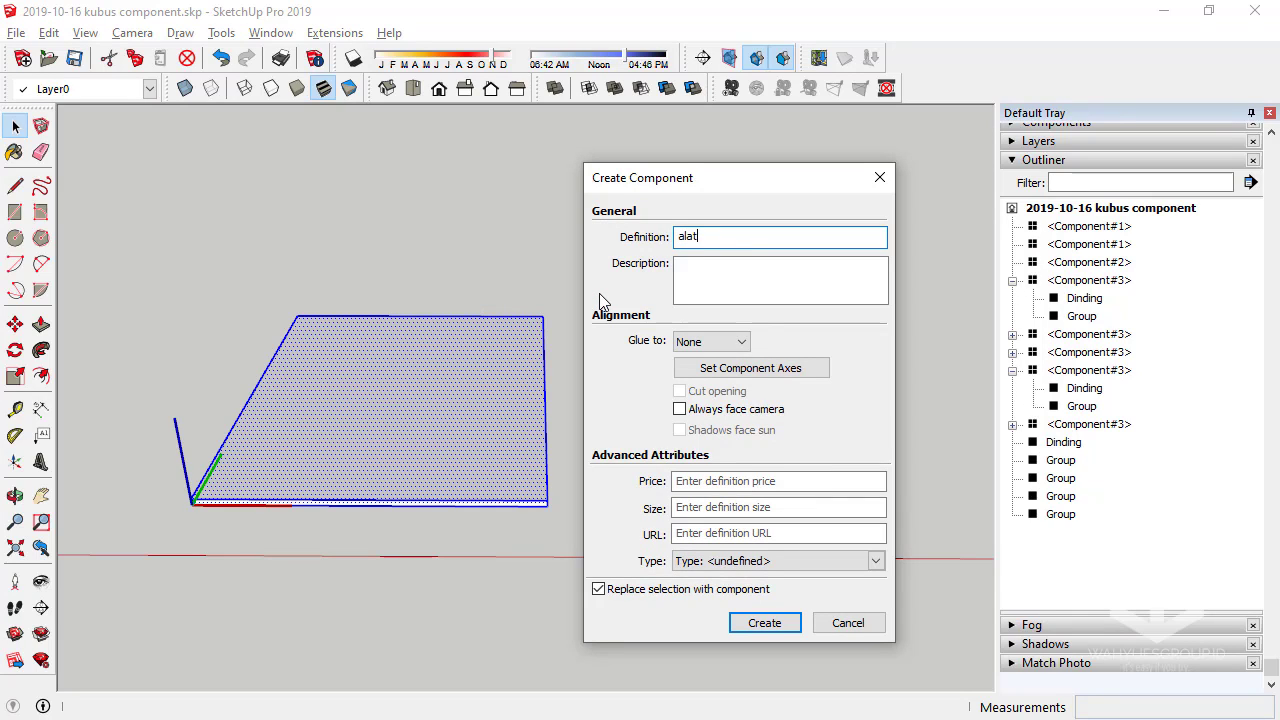
key("Return")
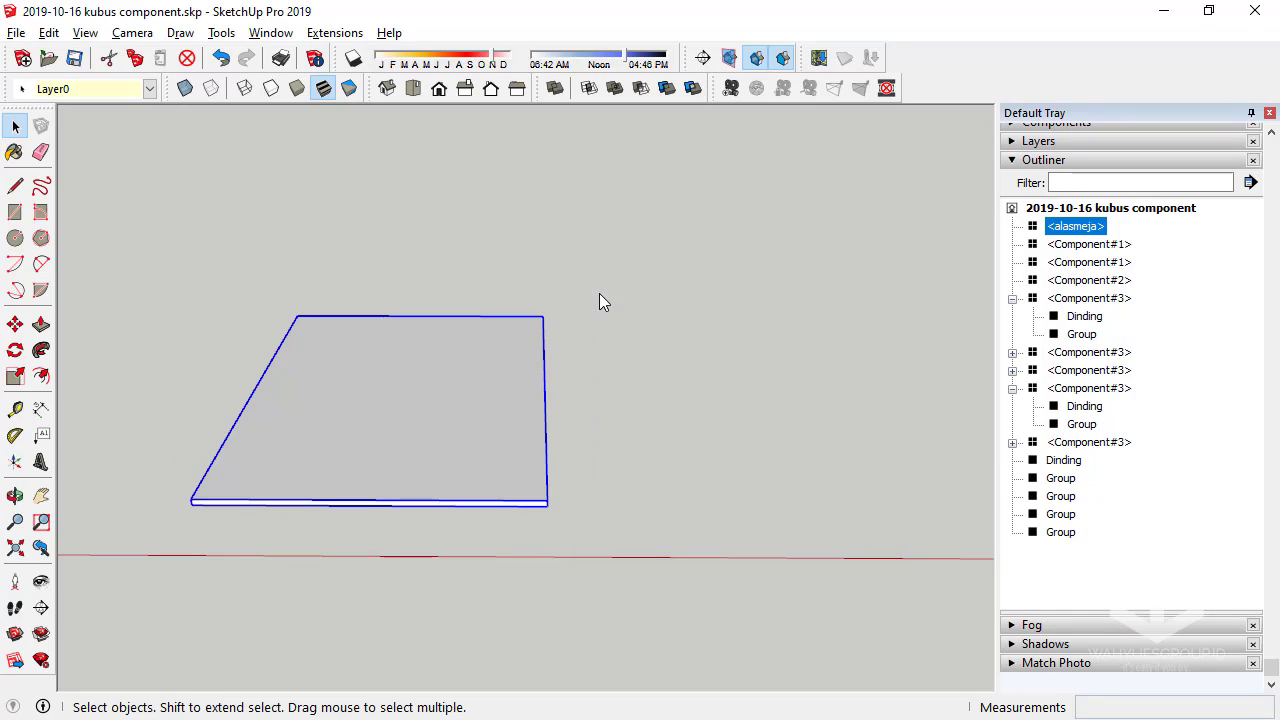
mouse_move(599, 293)
middle_mouse_down()
mouse_move(246, 249)
mouse_move(343, 411)
middle_mouse_up()
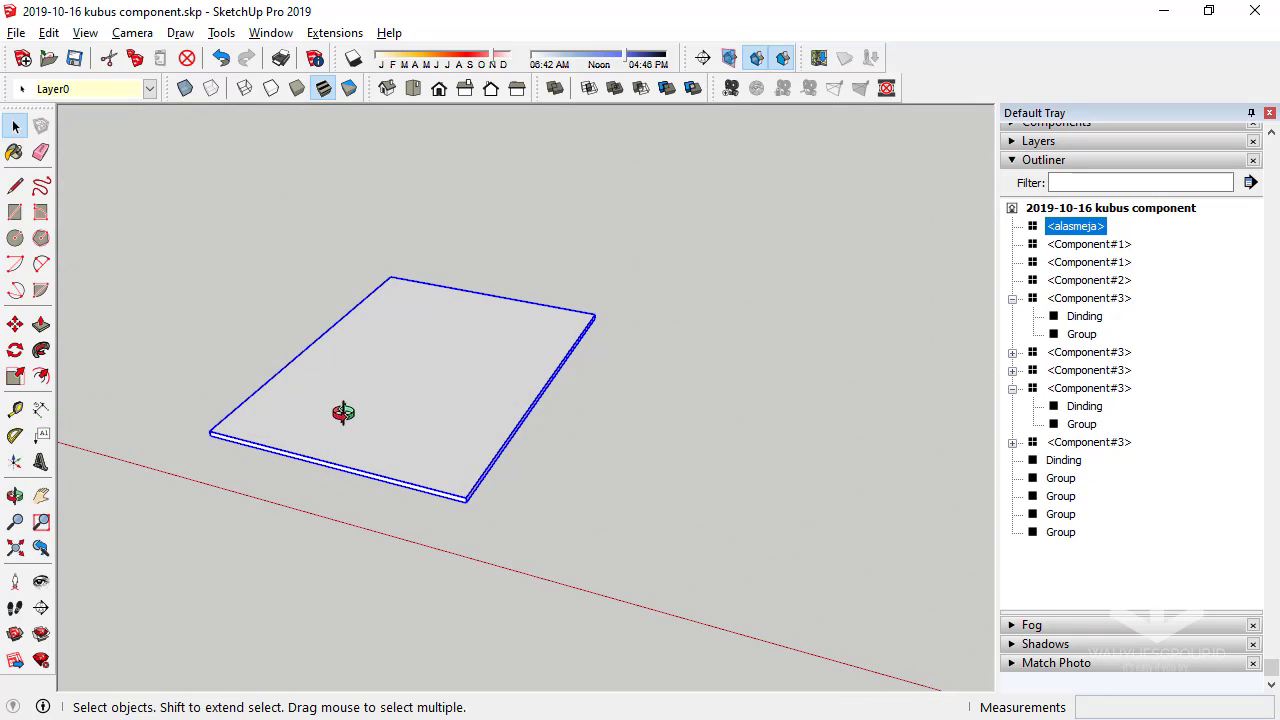
Draw a 50 by 50 mm square at the slab corner
scroll(219, 408, "up", 2)
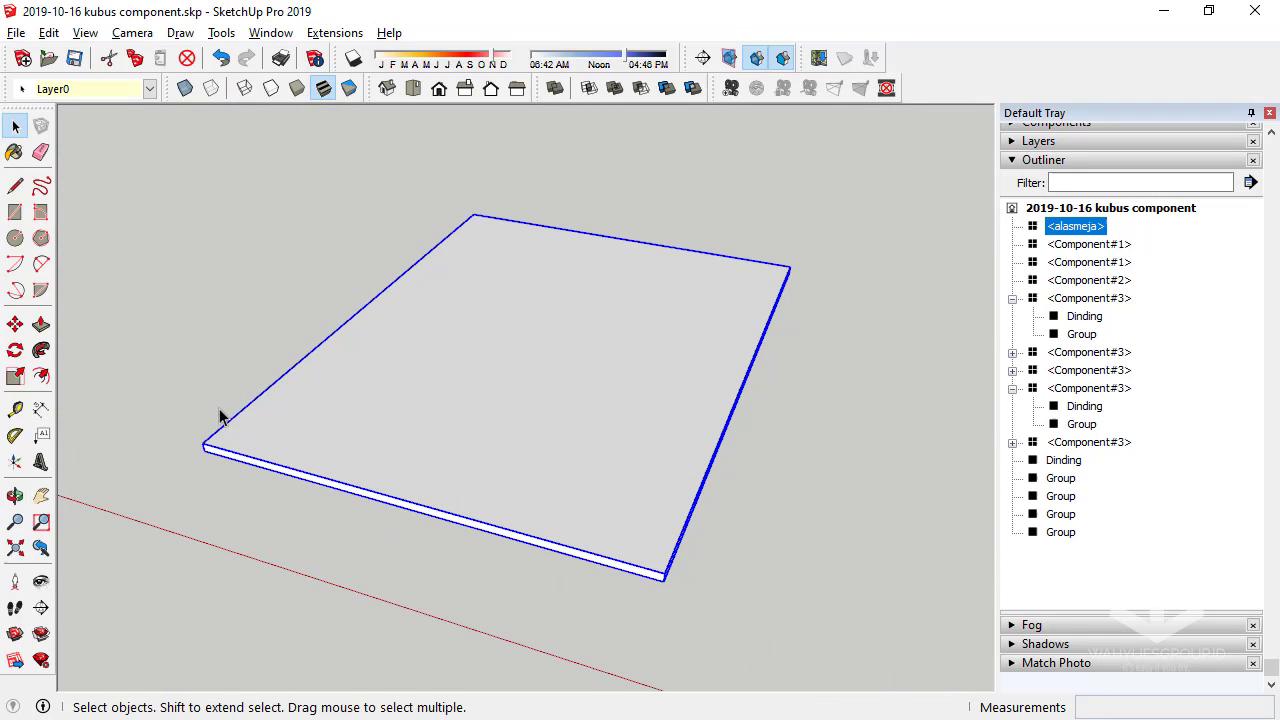
left_click(15, 212)
scroll(222, 484, "up", 2)
scroll(222, 486, "up", 1)
left_click(219, 477)
type("50:50")
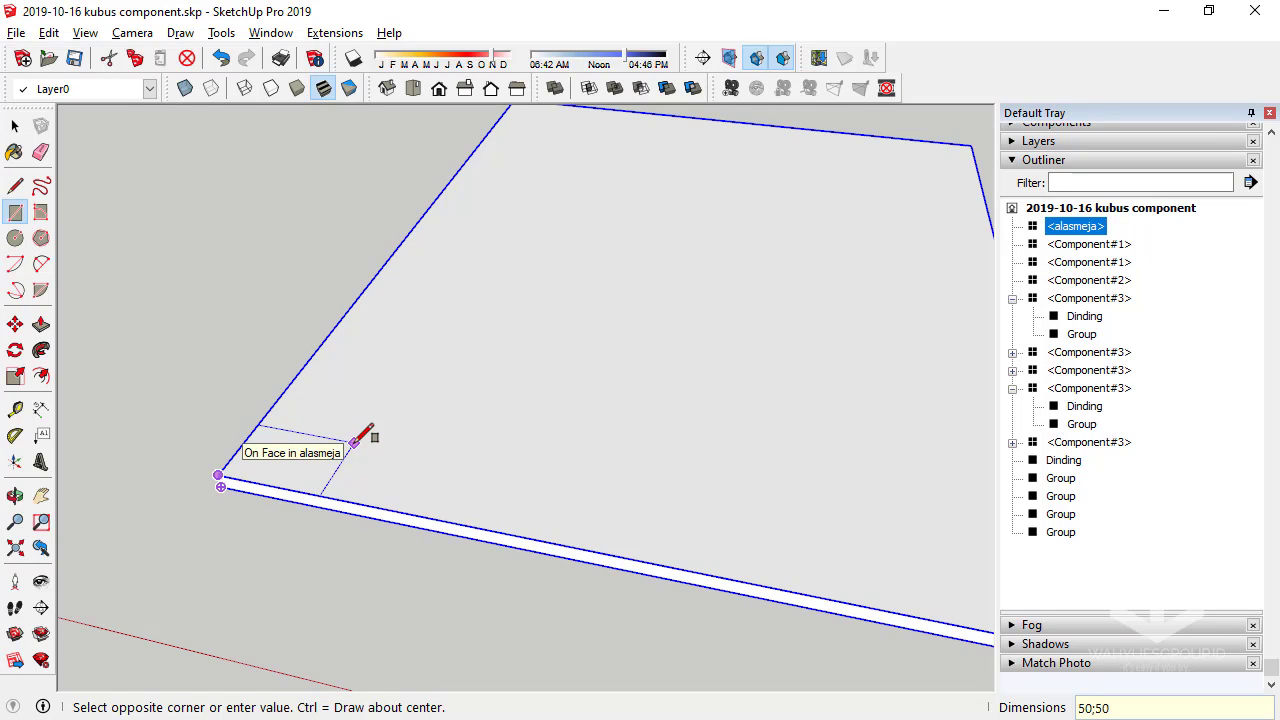
key("Return")
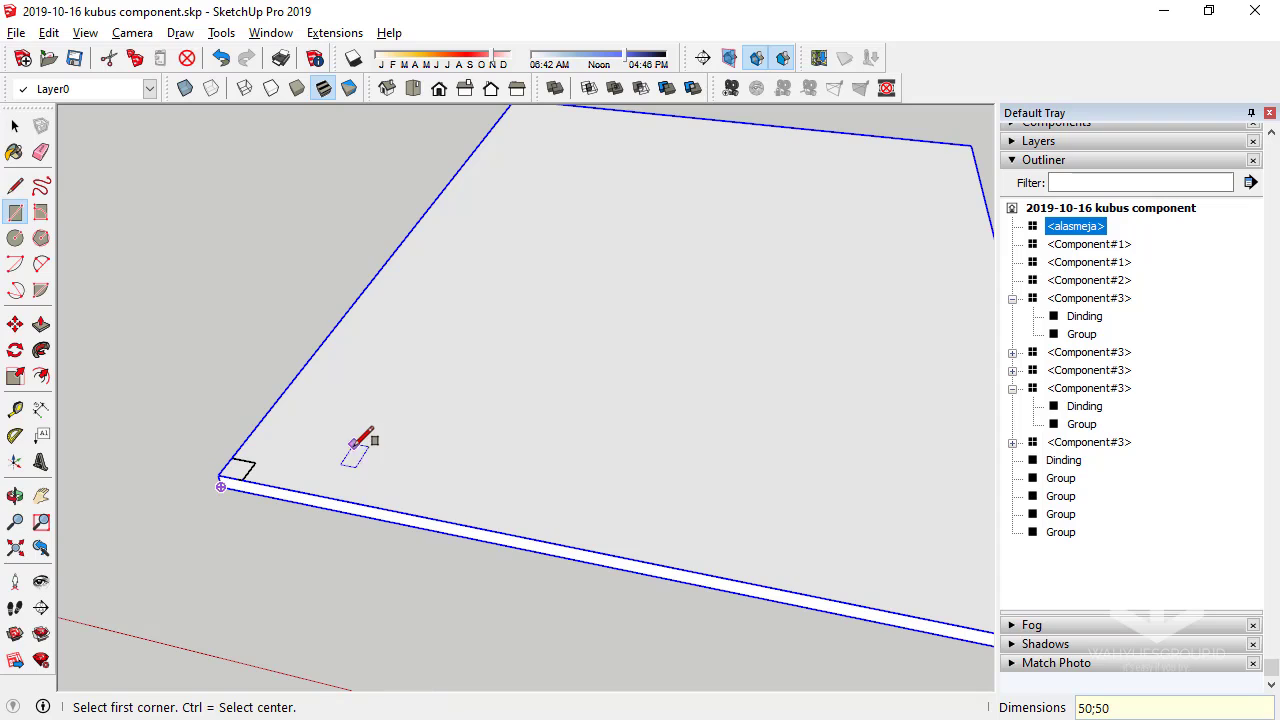
Push/Pull the square 700 mm into a leg box
left_click(41, 324)
left_click(245, 470)
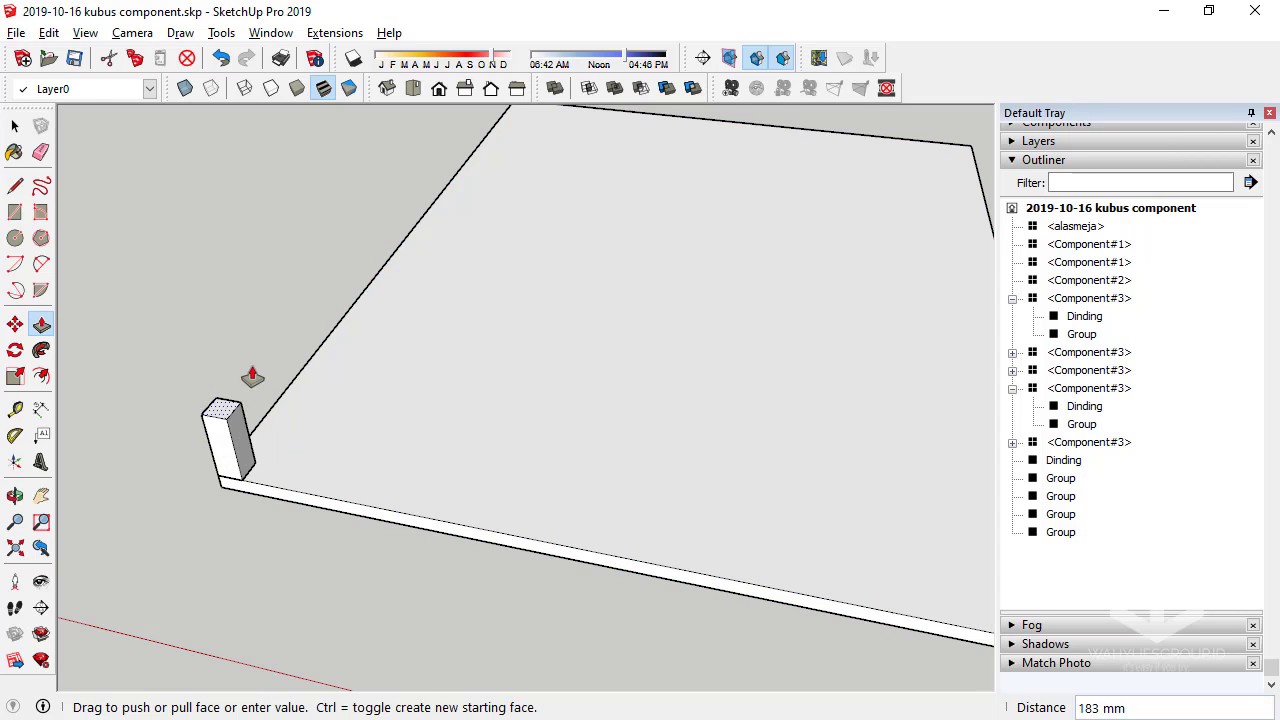
scroll(252, 360, "down", 3)
type("700")
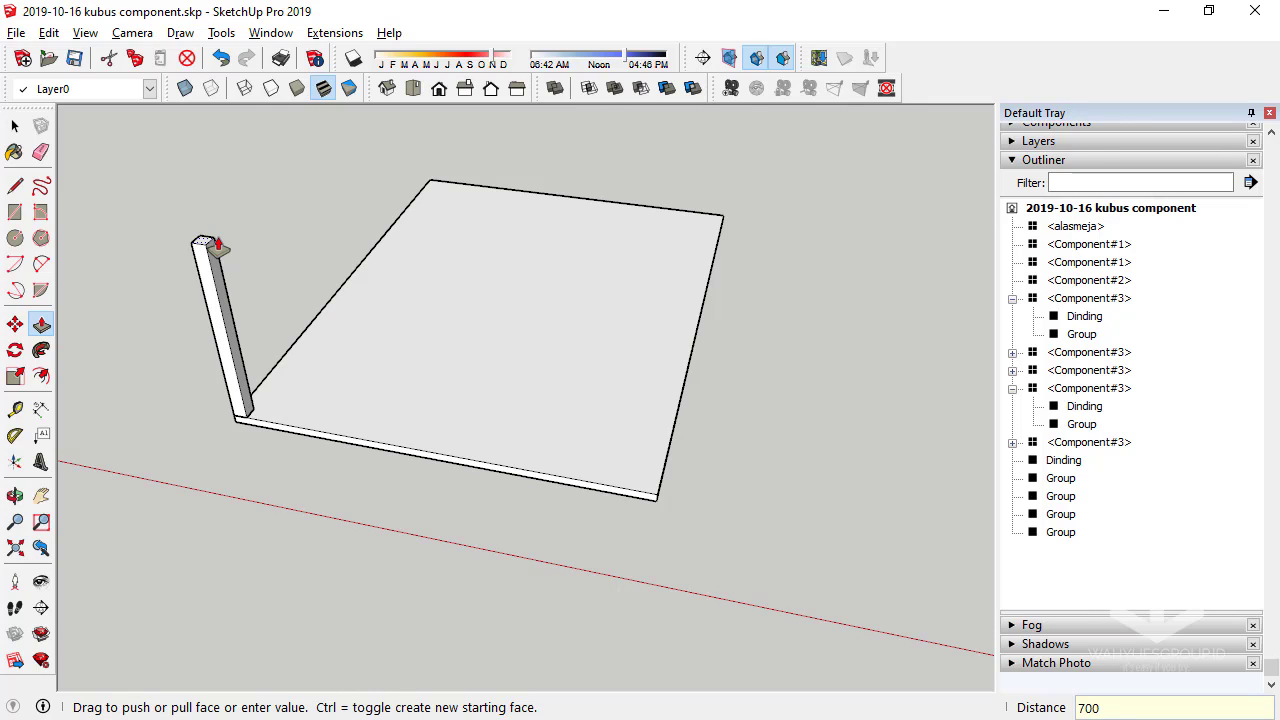
Make the leg box a component named KakiMeja
left_click(15, 126)
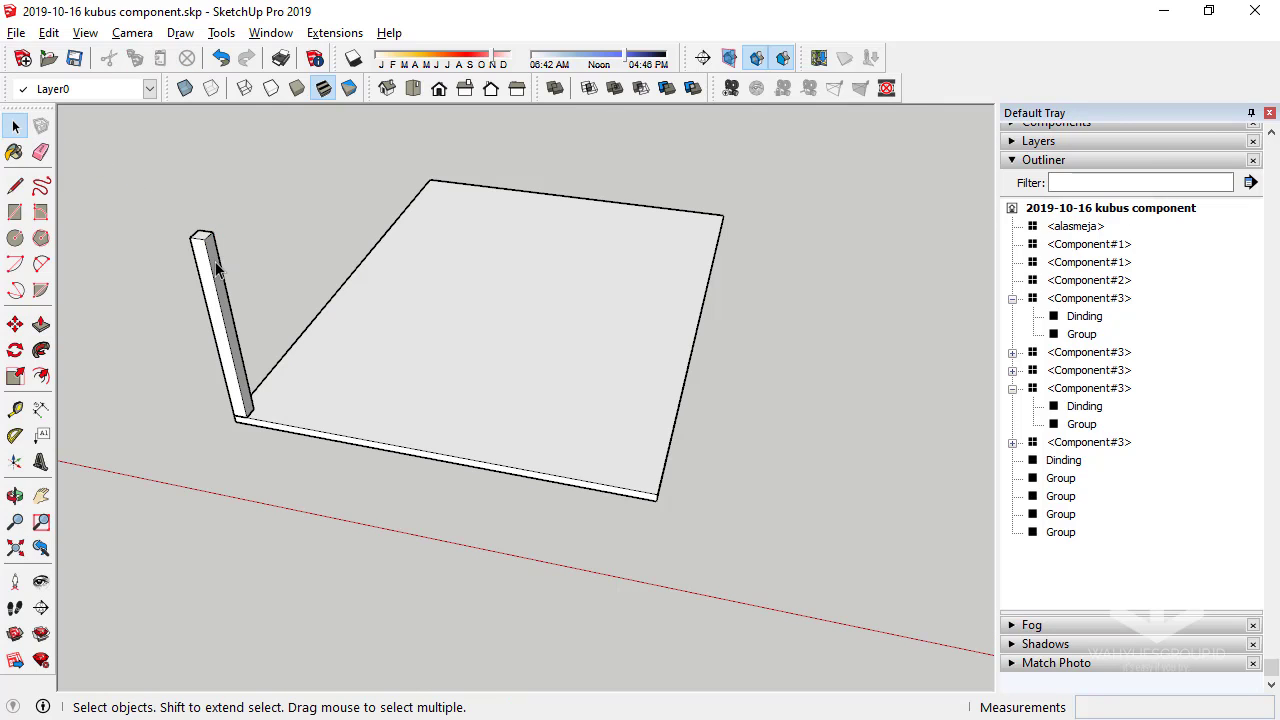
right_click(216, 268)
left_click(377, 296)
type("KakiMeja")
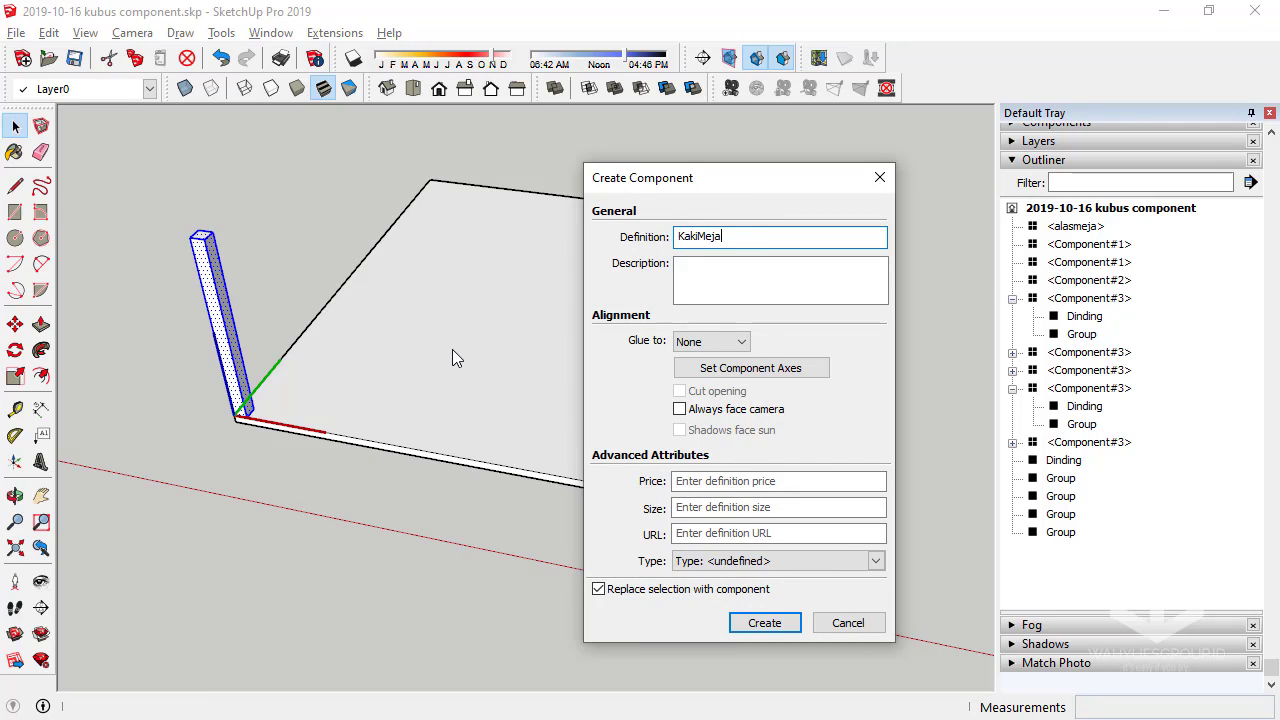
key("Return")
Move the alasmeja tabletop by its corner onto the top of the leg
left_click(335, 408)
scroll(198, 312, "up", 3)
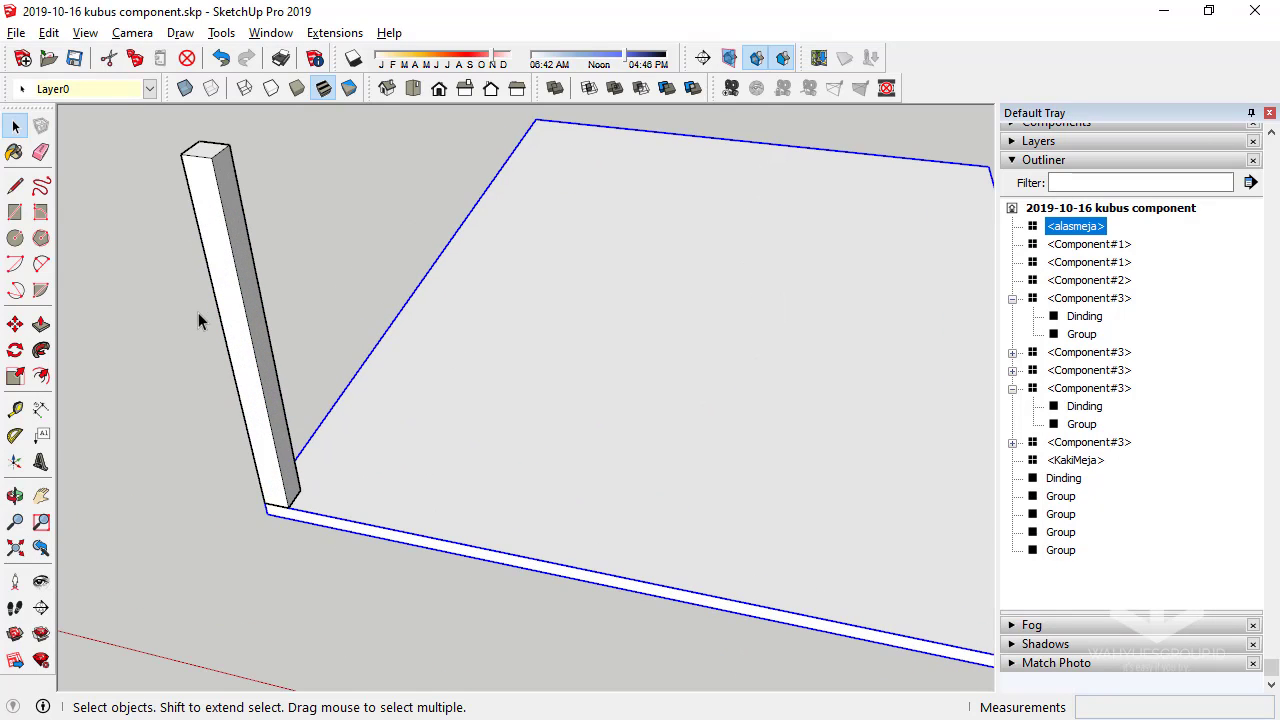
left_click(18, 326)
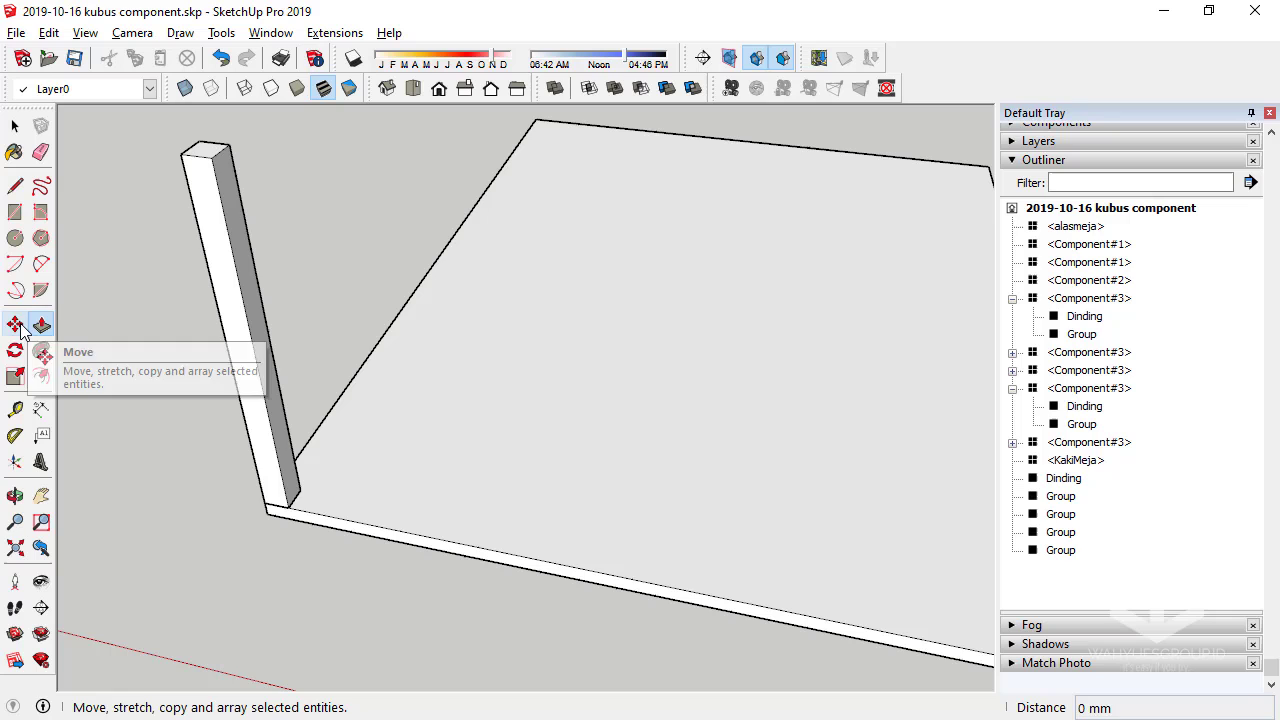
left_click(262, 514)
left_click(182, 157)
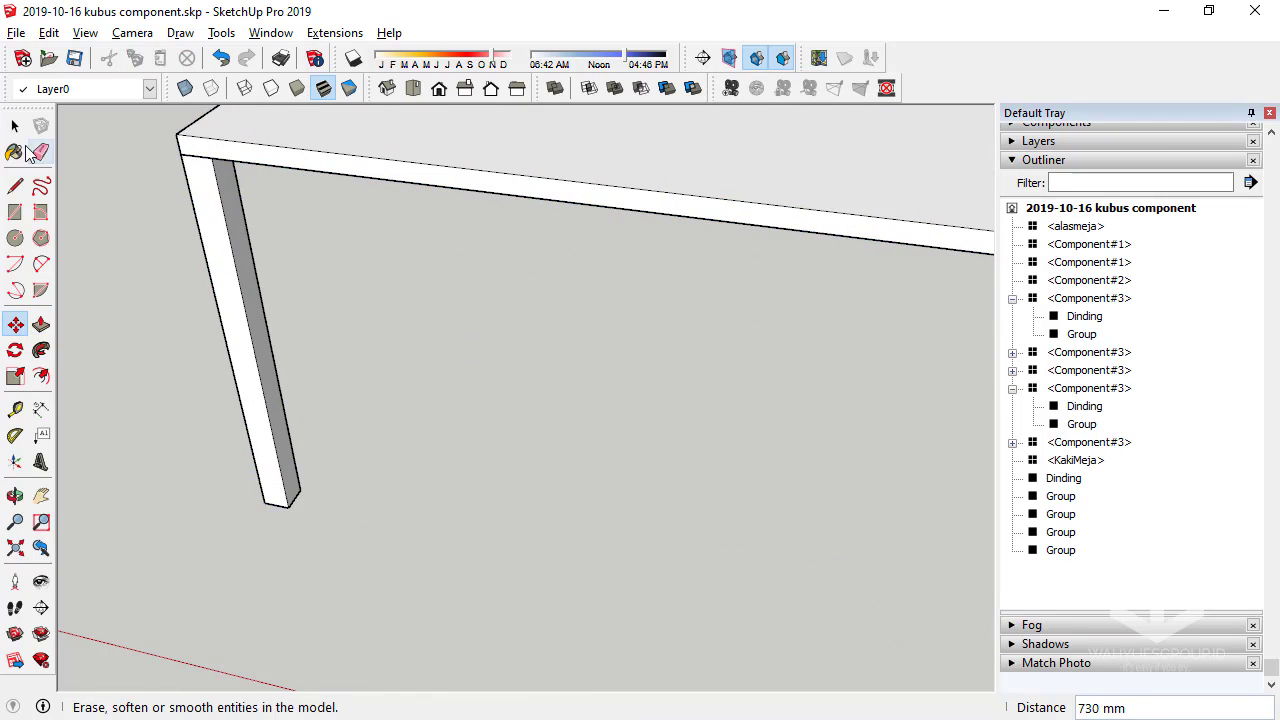
left_click(15, 126)
scroll(275, 535, "down", 5)
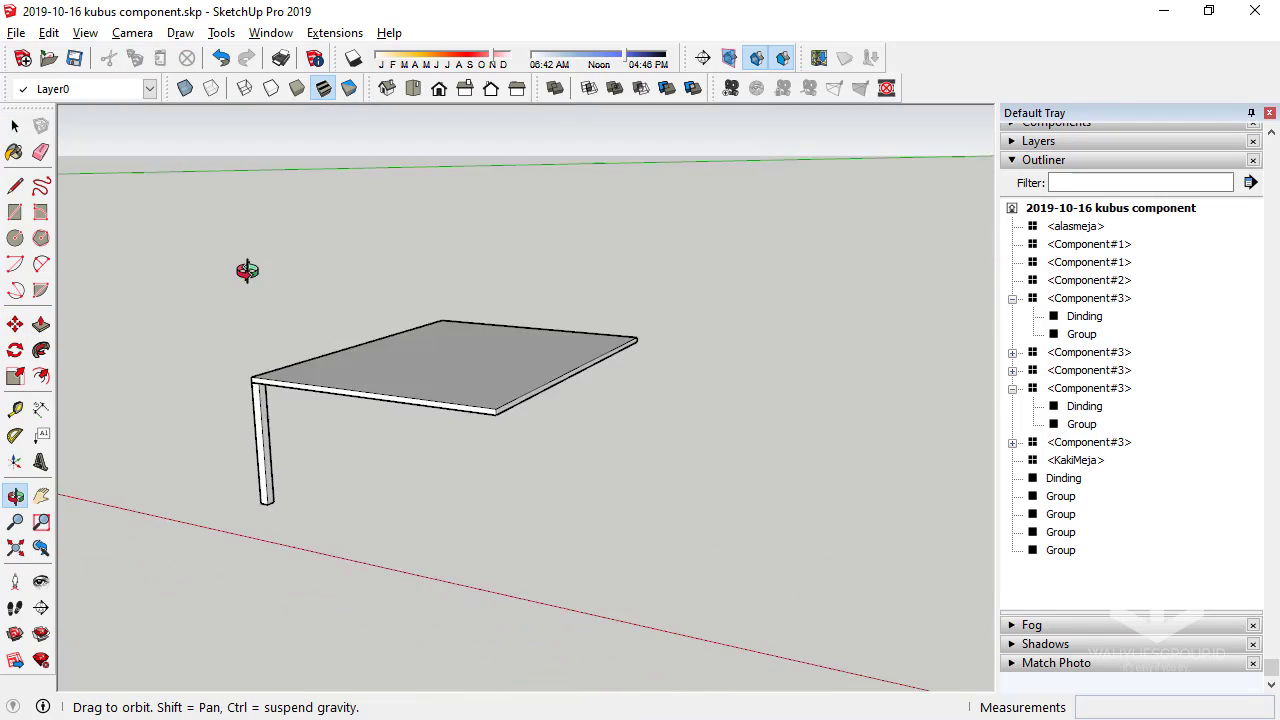
middle_click_drag(379, 499, 337, 405)
scroll(313, 458, "up", 2)
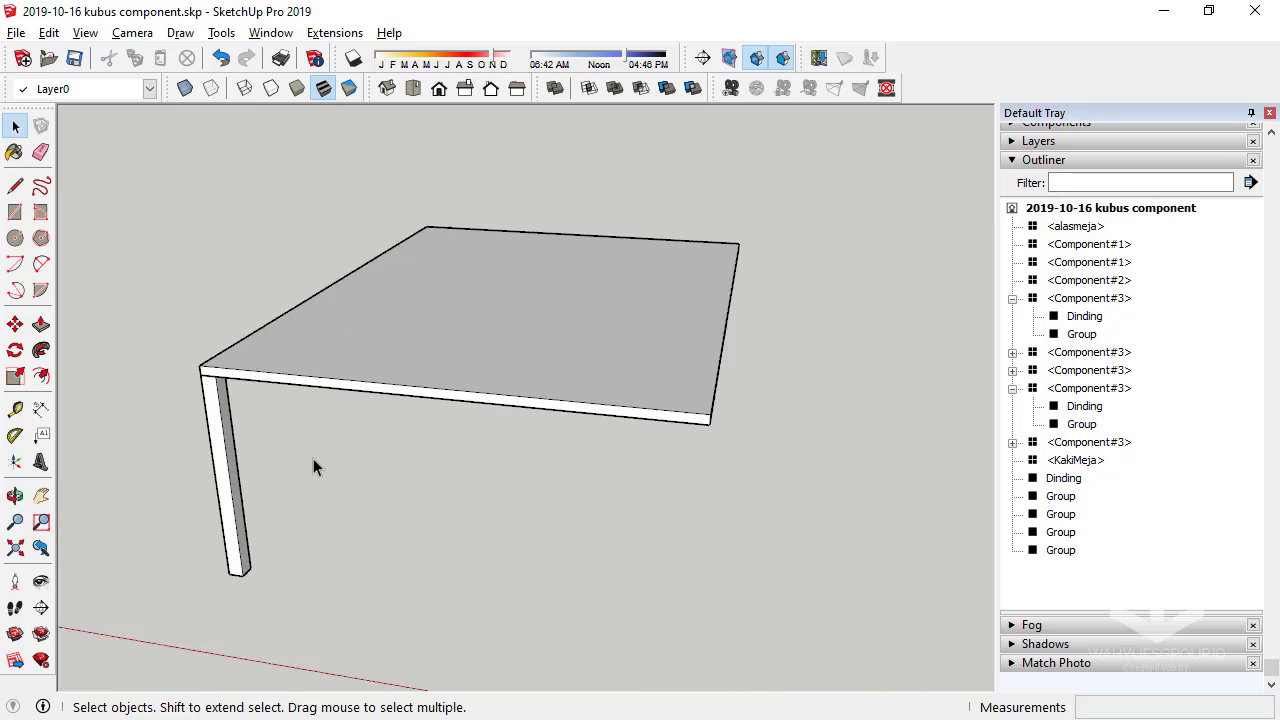
Ctrl-copy the KakiMeja leg to the adjacent tabletop corner
left_click(206, 407)
left_click(15, 324)
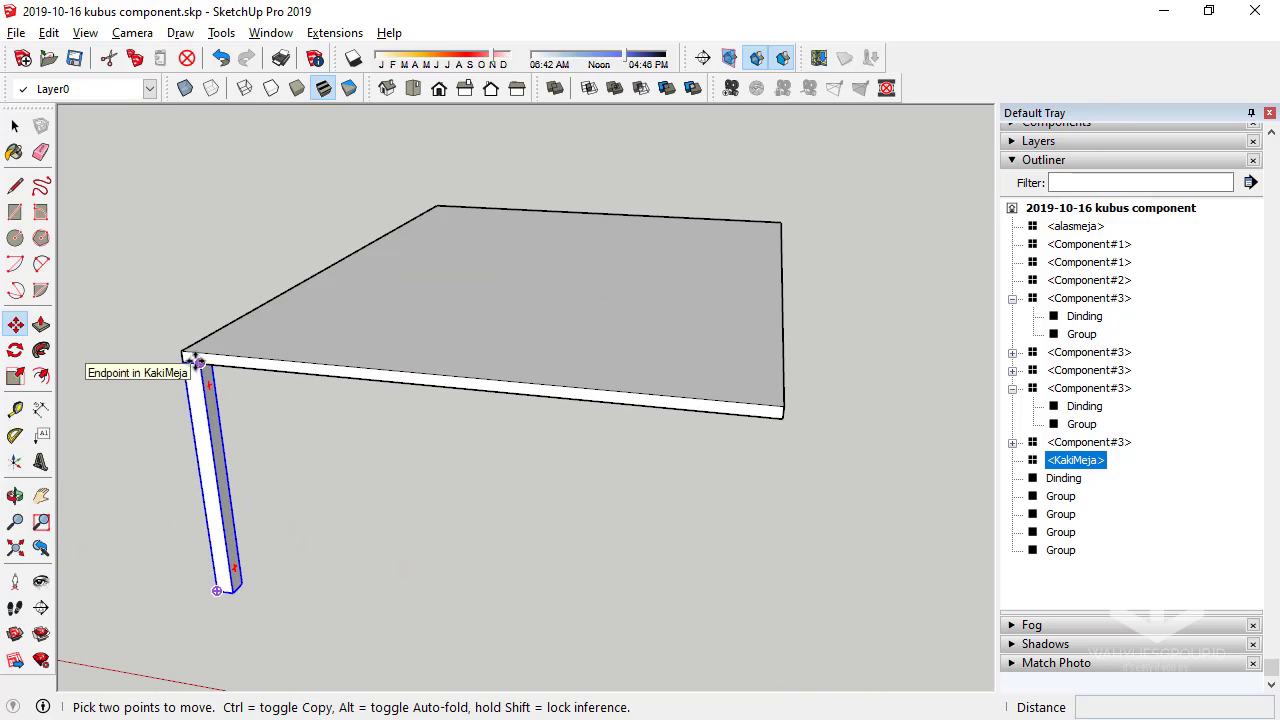
key("ctrl")
left_click(181, 352)
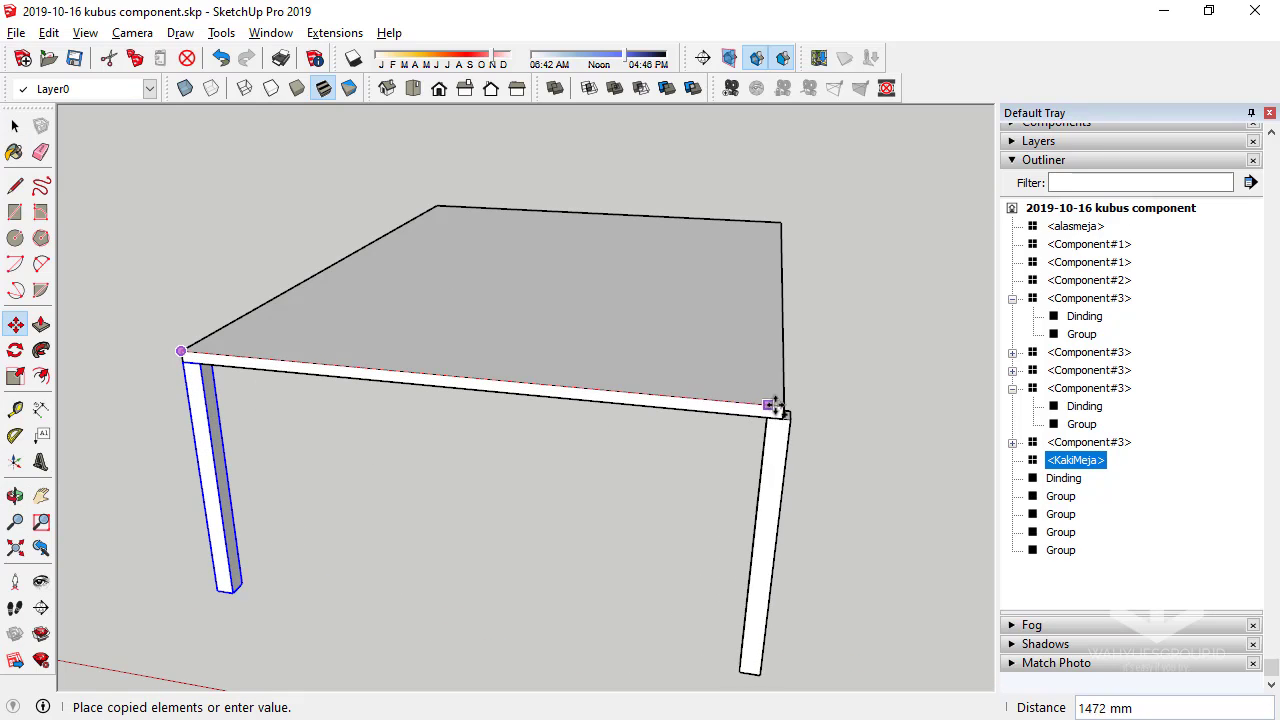
key("Escape")
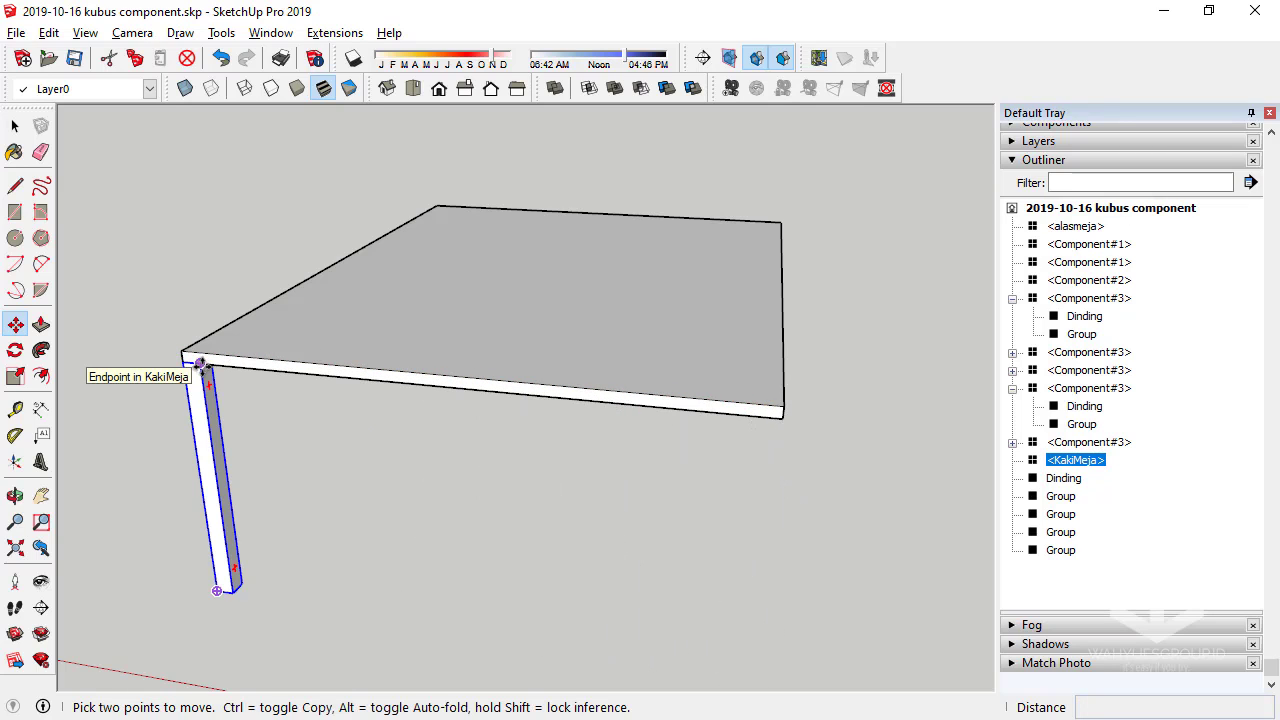
left_click(201, 363)
key("ctrl")
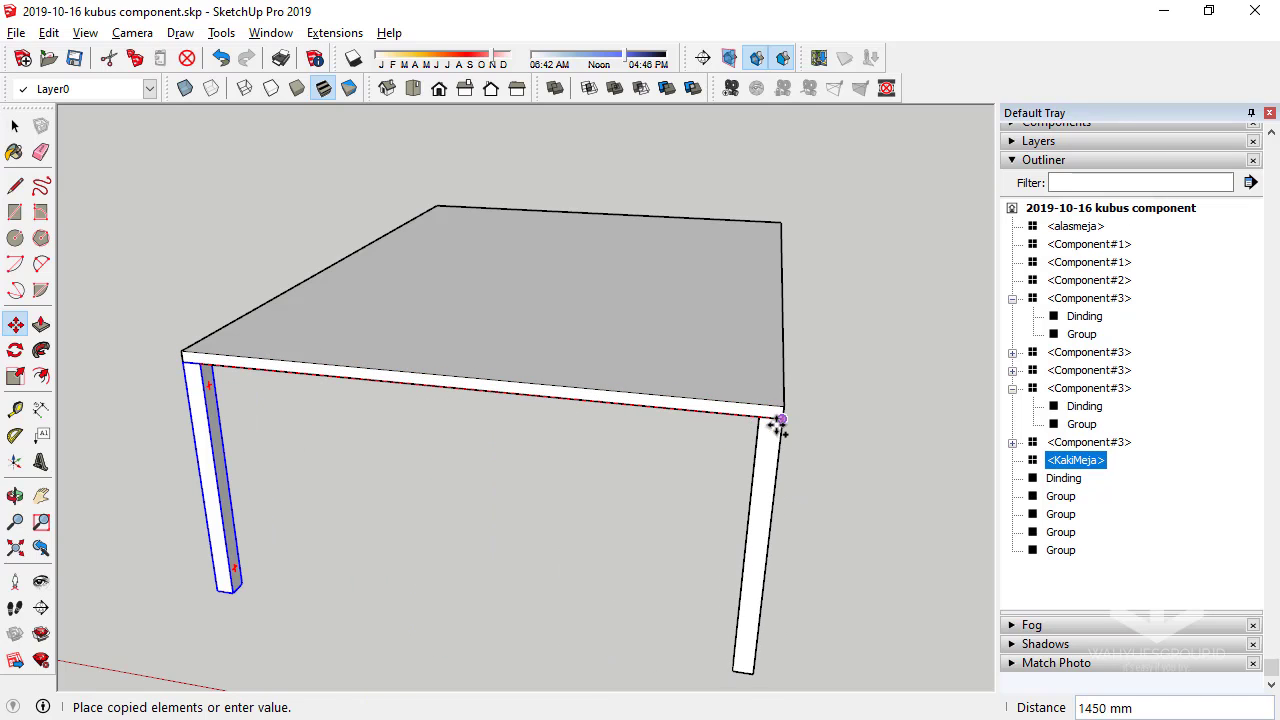
left_click(768, 424)
Orbit around the table to check both legs and reselect the first leg
middle_click_drag(768, 424, 663, 423)
scroll(491, 457, "down", 3)
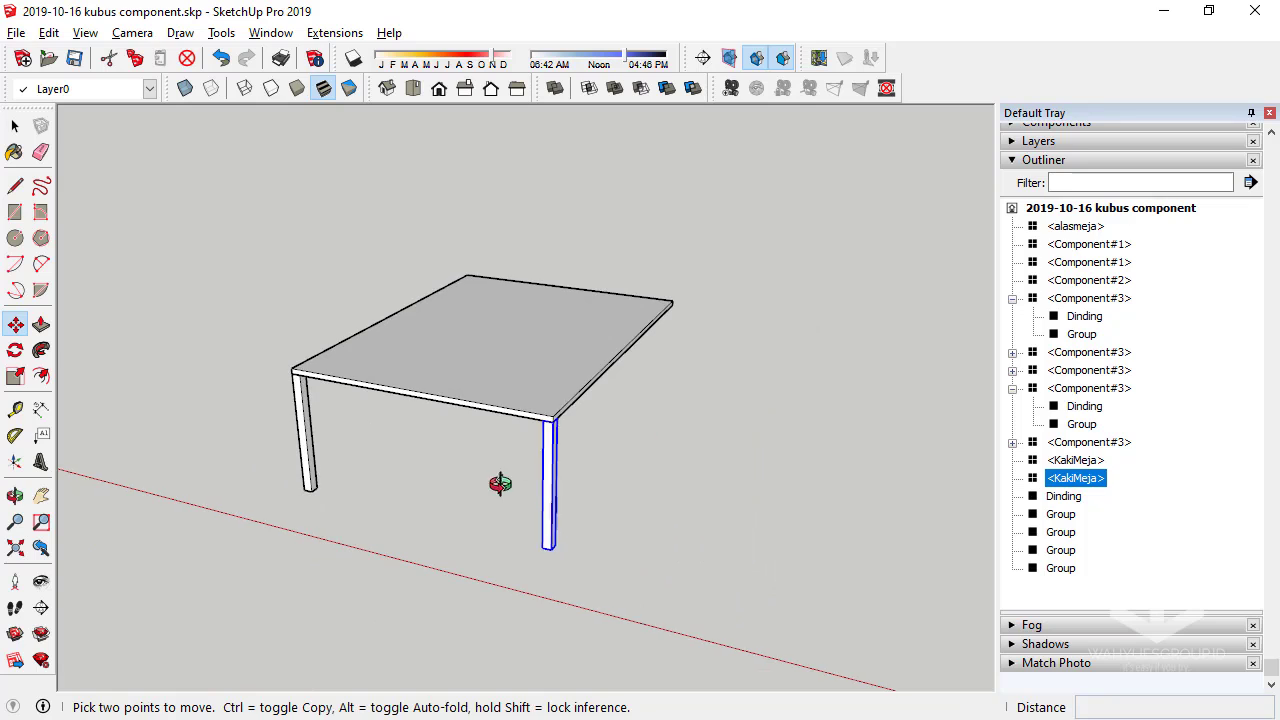
middle_click_drag(500, 480, 163, 411)
left_click(15, 125)
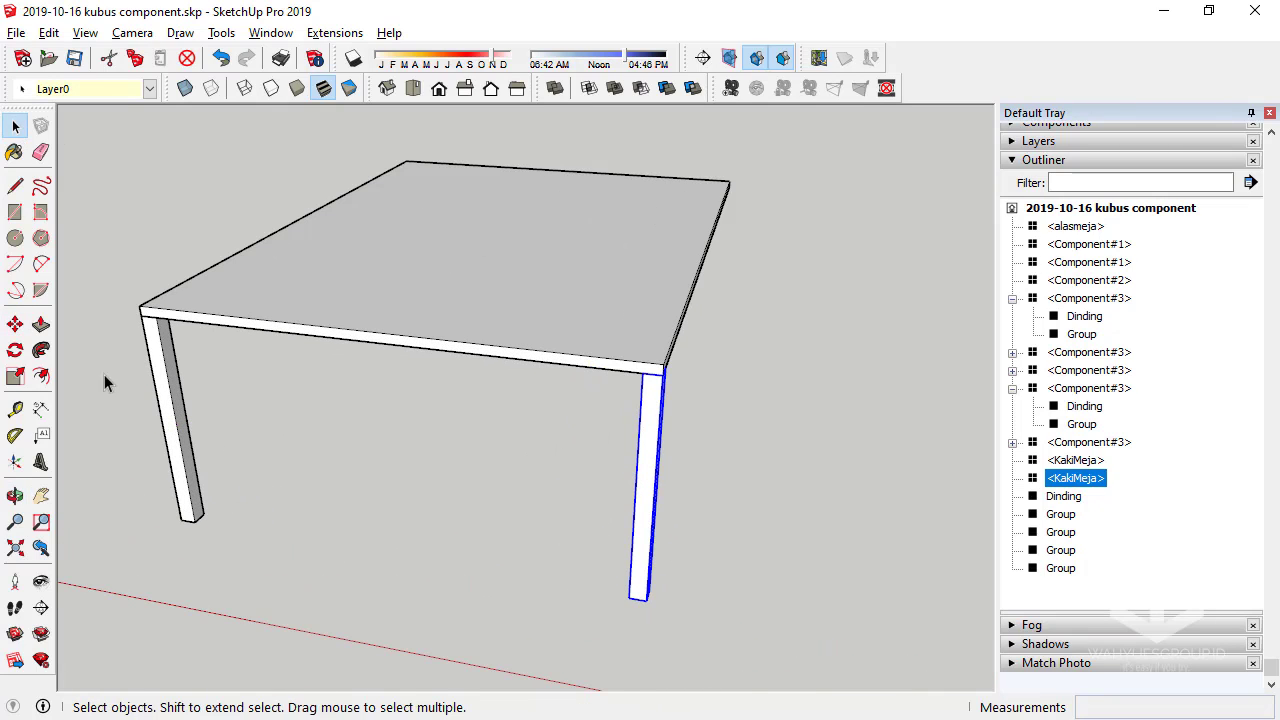
middle_click_drag(105, 377, 141, 403)
left_click(141, 403)
left_click(175, 387)
scroll(175, 387, "up", 2)
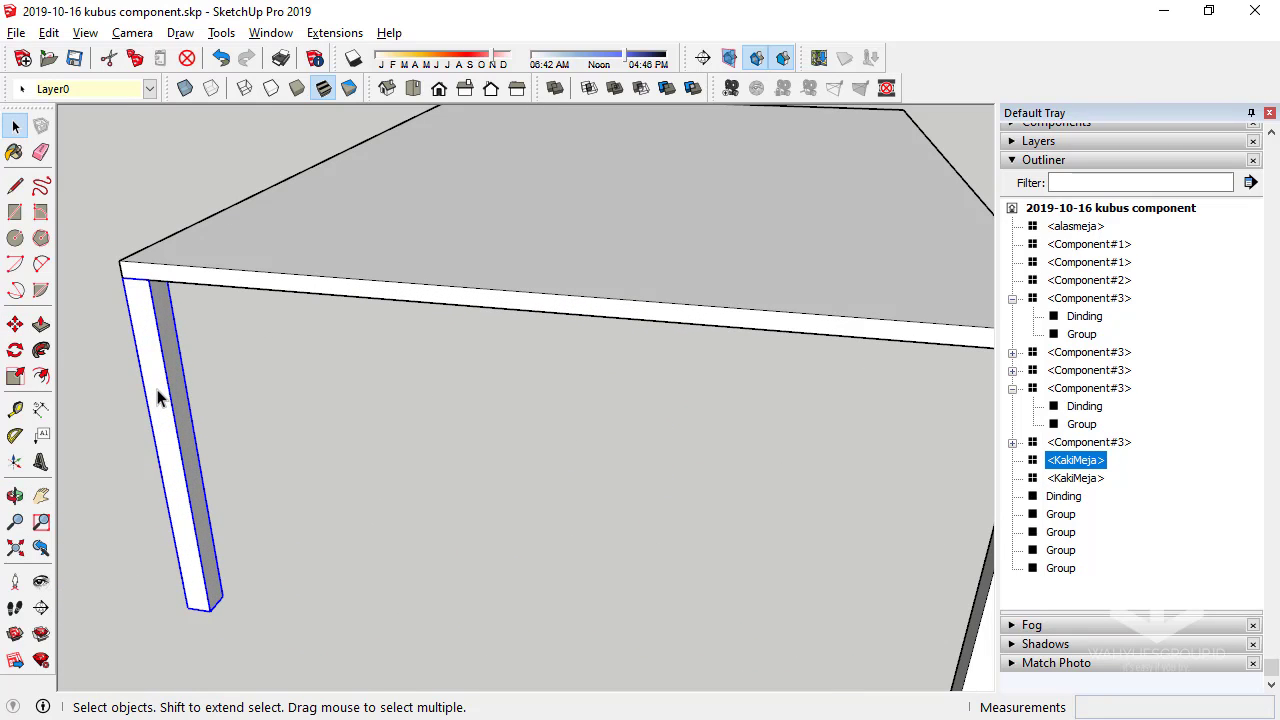
In Materials, switch to the Colors category and choose red Color A04
left_click(1060, 161)
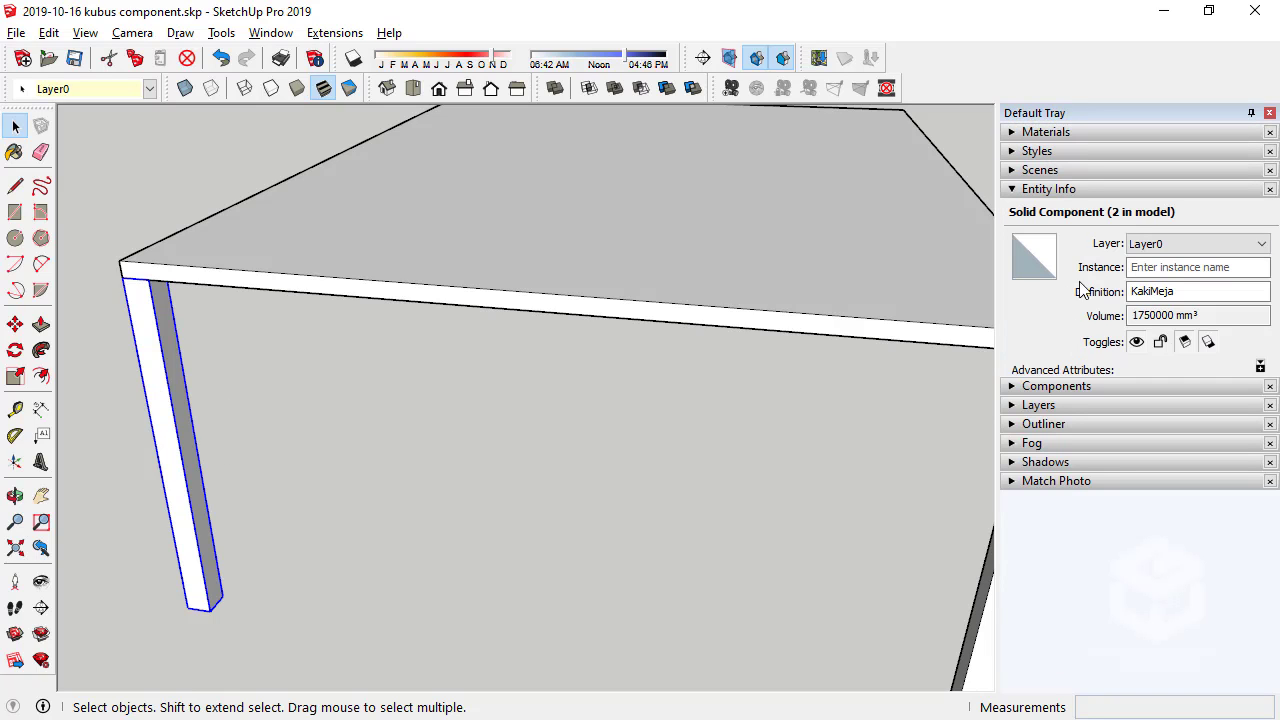
left_click(1062, 134)
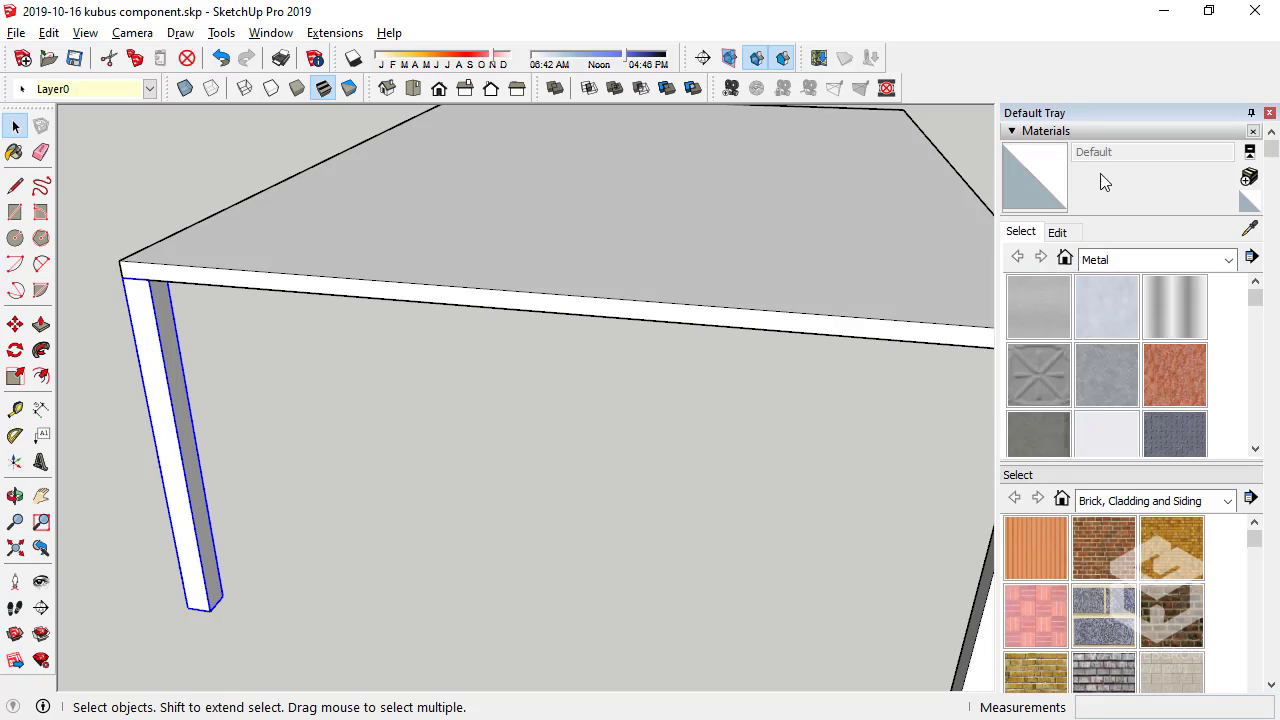
left_click(1145, 262)
left_click(1147, 343)
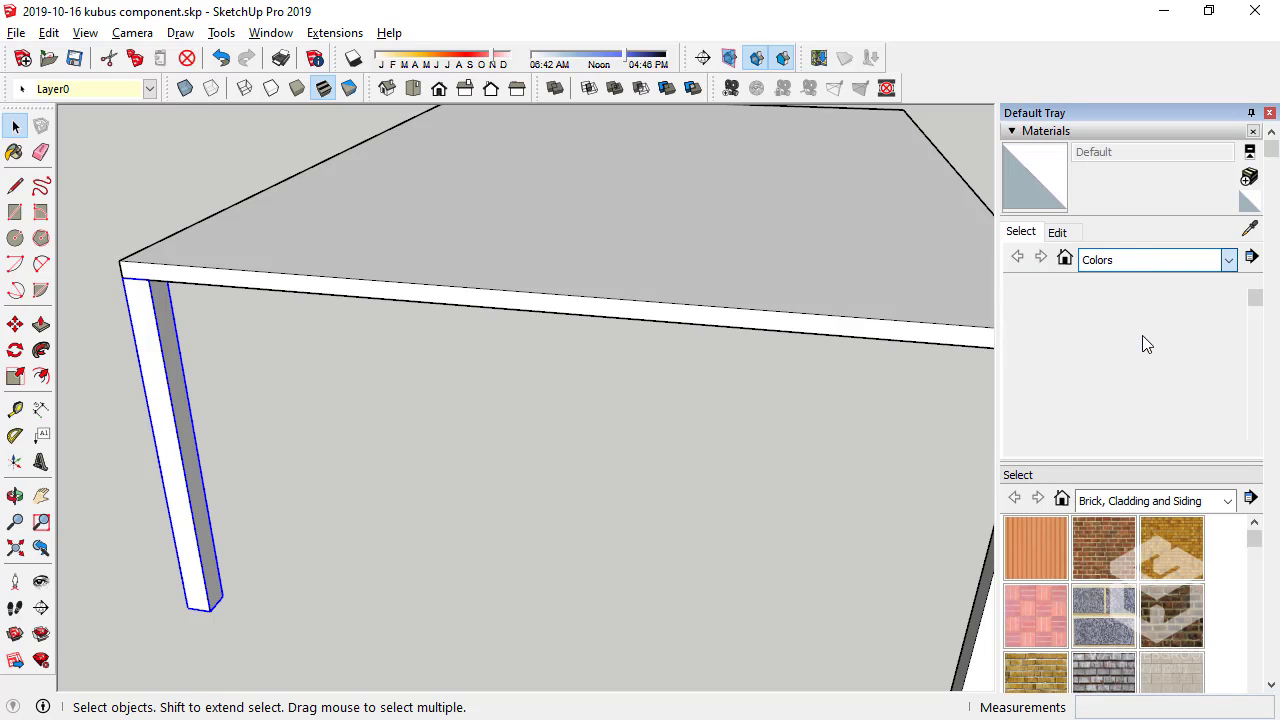
left_click(1042, 374)
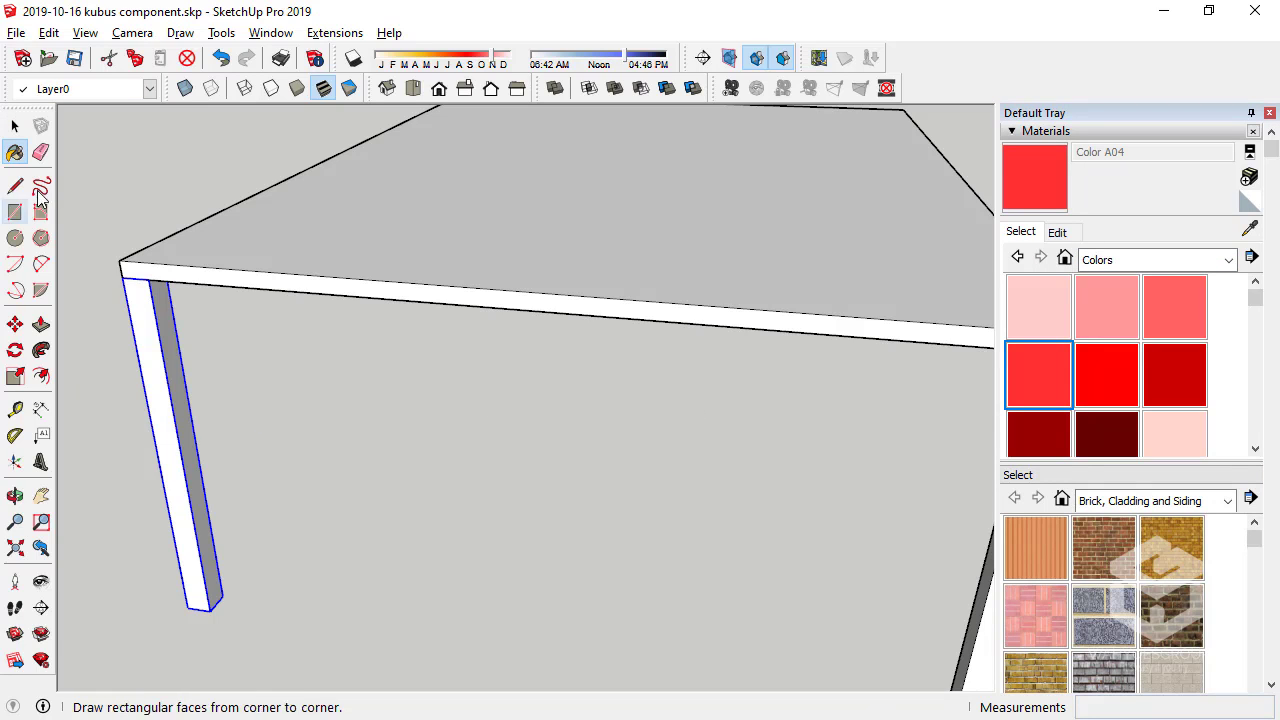
Edit the leg component and paint its inner face red with Color A04
left_click(15, 126)
double_click(157, 354)
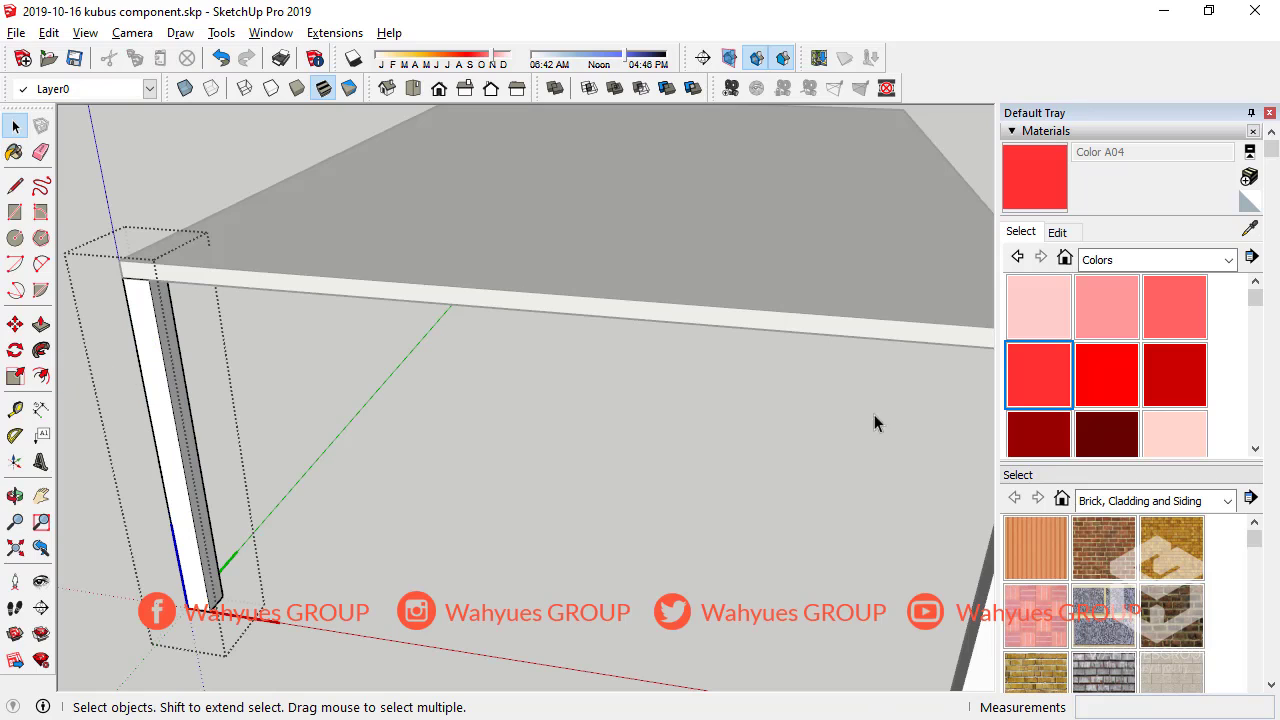
left_click(1038, 193)
left_click(181, 356)
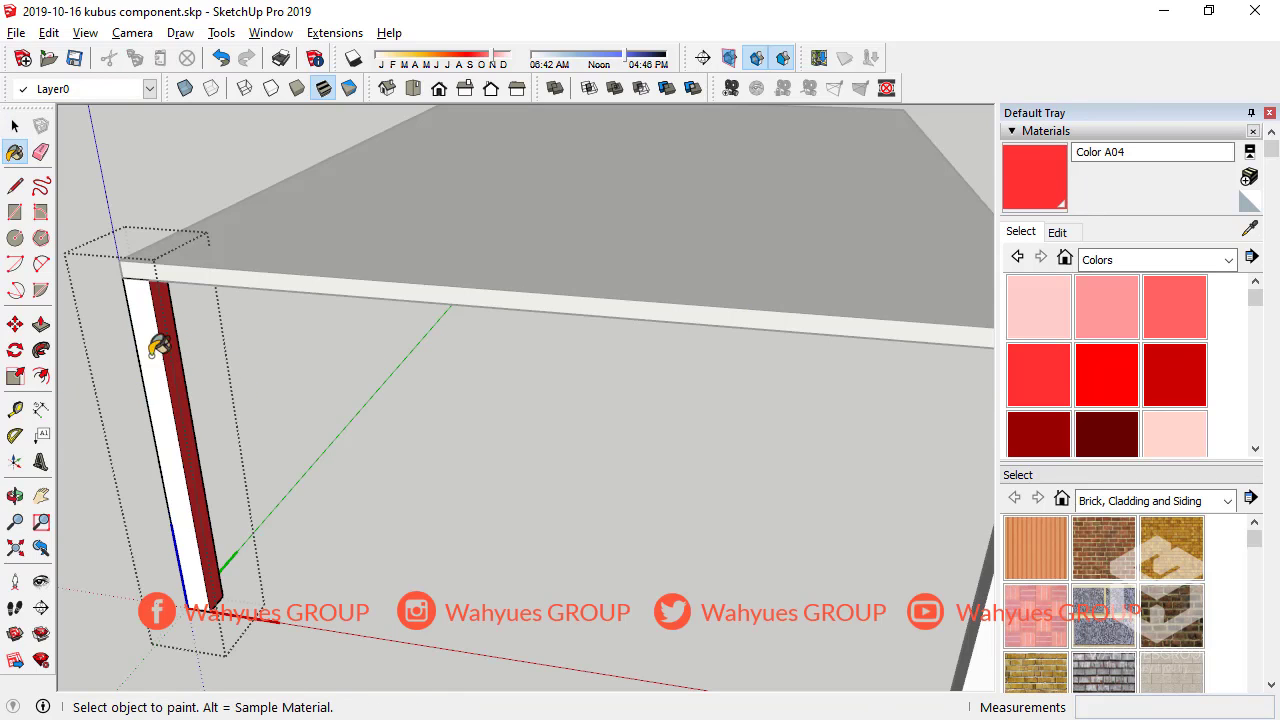
left_click(15, 126)
left_click(129, 138)
Edit the front-right leg and paint its front face pale pink Color A01
middle_click_drag(203, 362, 754, 466)
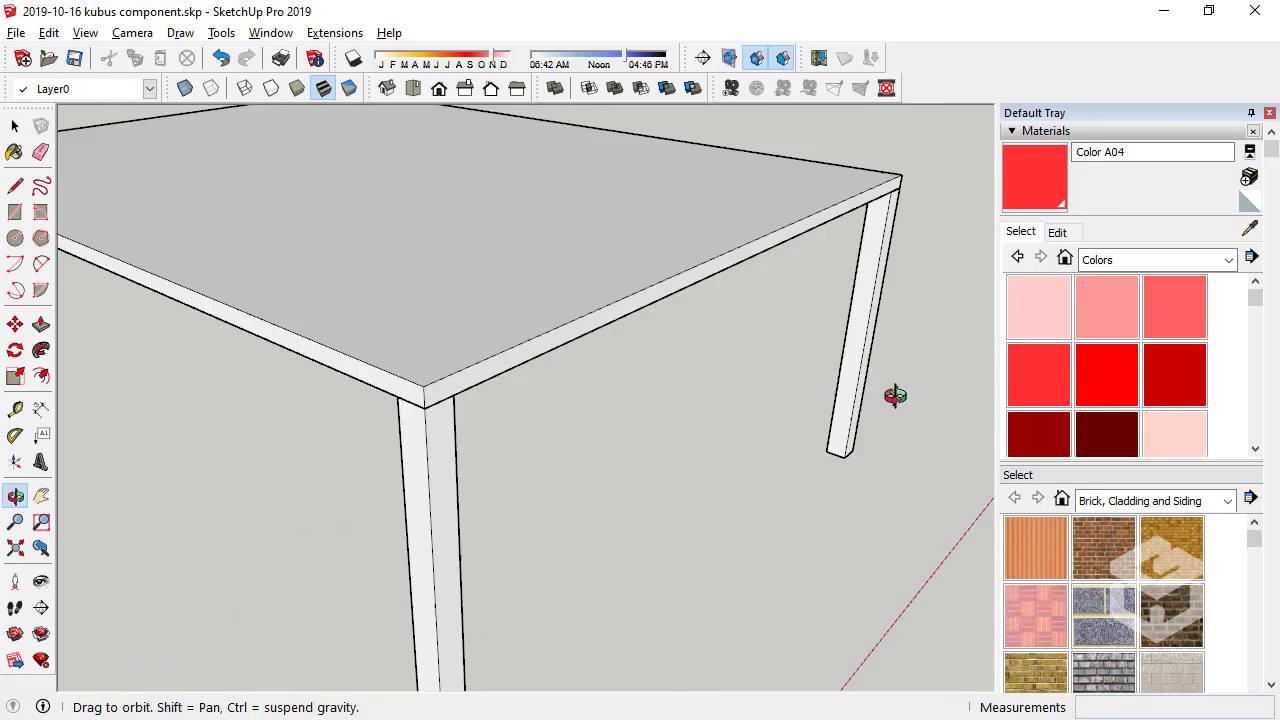
left_click(755, 450)
double_click(755, 450)
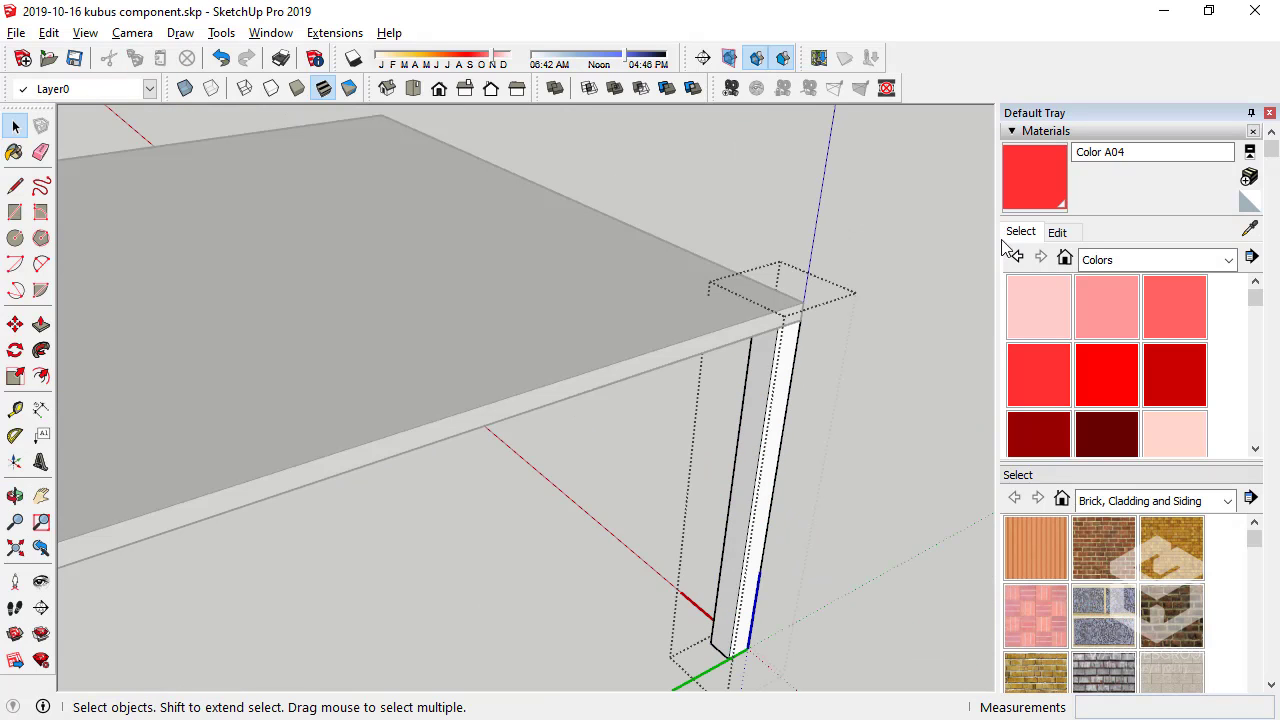
left_click(1046, 303)
left_click(771, 363)
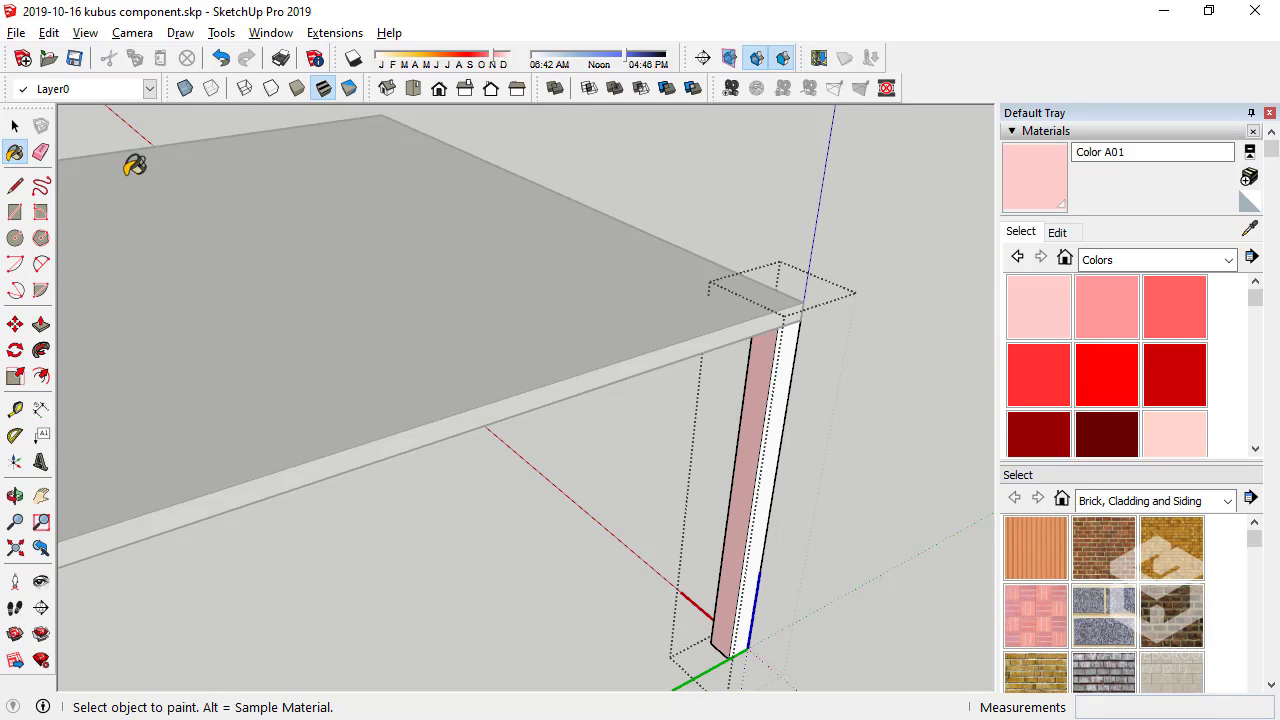
left_click(15, 125)
scroll(554, 151, "down", 3)
left_click(554, 151)
mouse_move(554, 151)
middle_mouse_down()
mouse_move(289, 268)
mouse_move(384, 458)
mouse_move(267, 365)
mouse_move(674, 403)
middle_mouse_up()
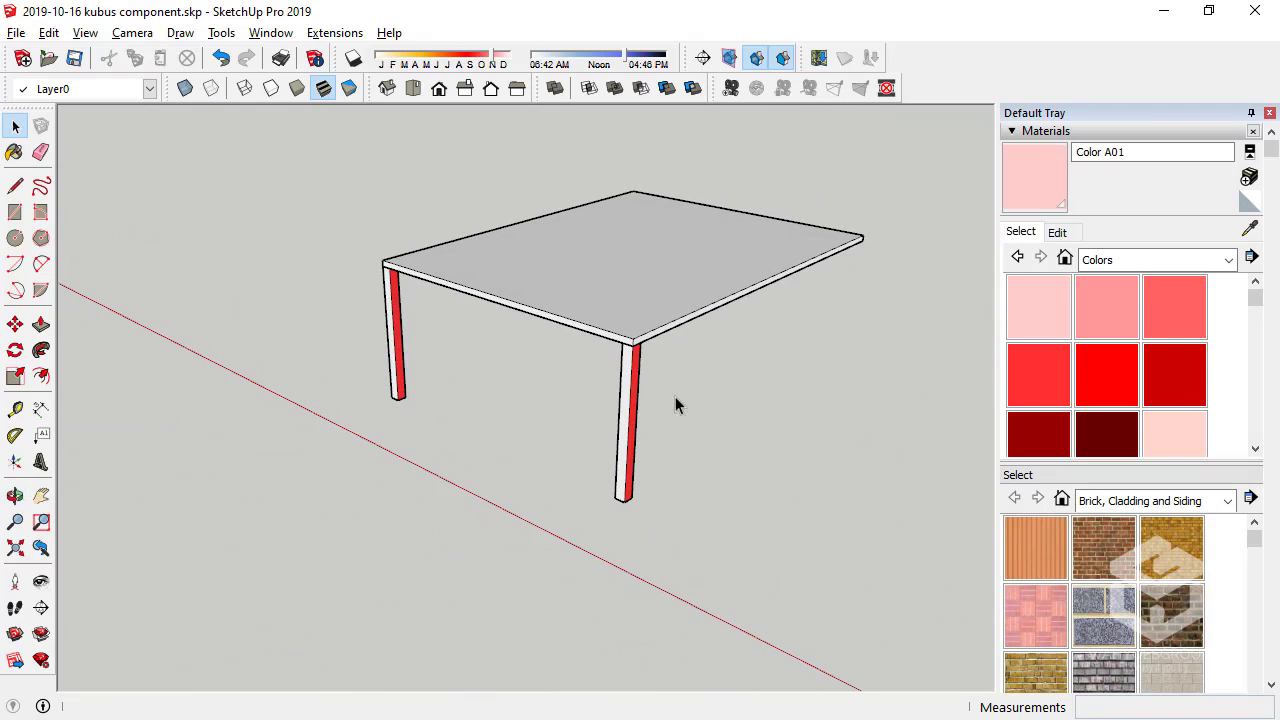
scroll(633, 378, "up", 3)
Flip the front leg along its Component's Green axis
right_click(633, 378)
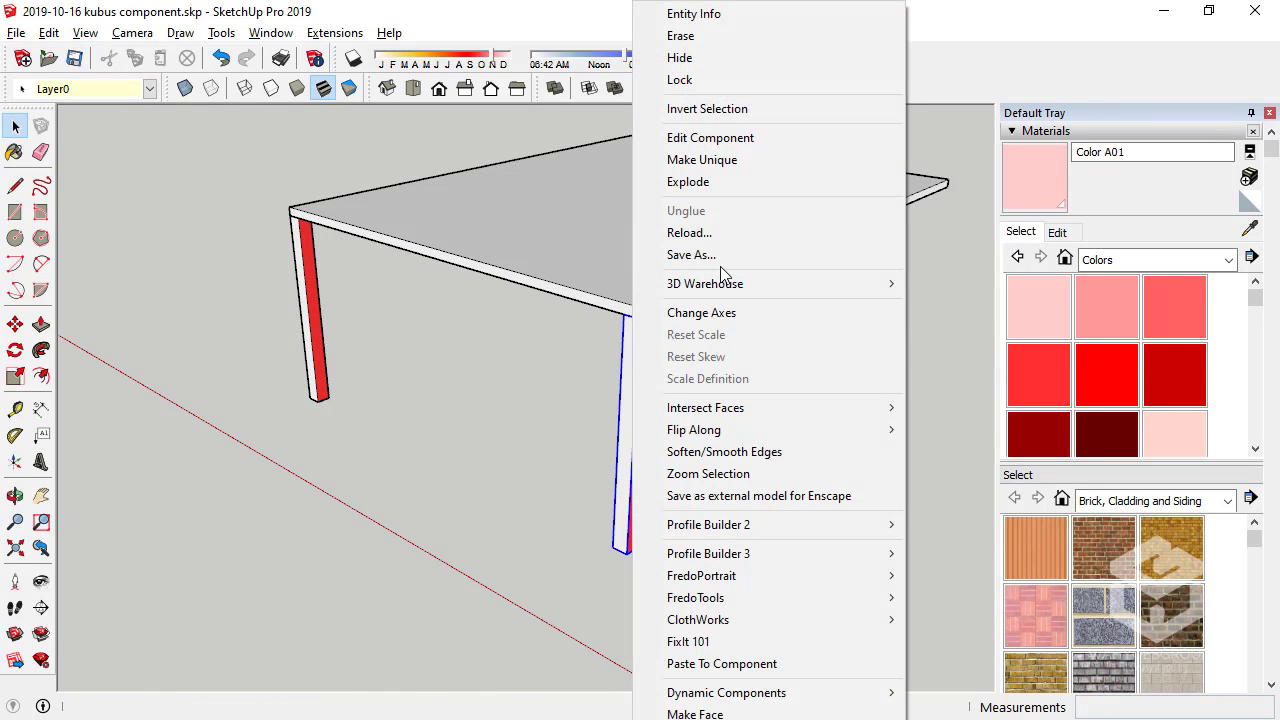
mouse_move(694, 430)
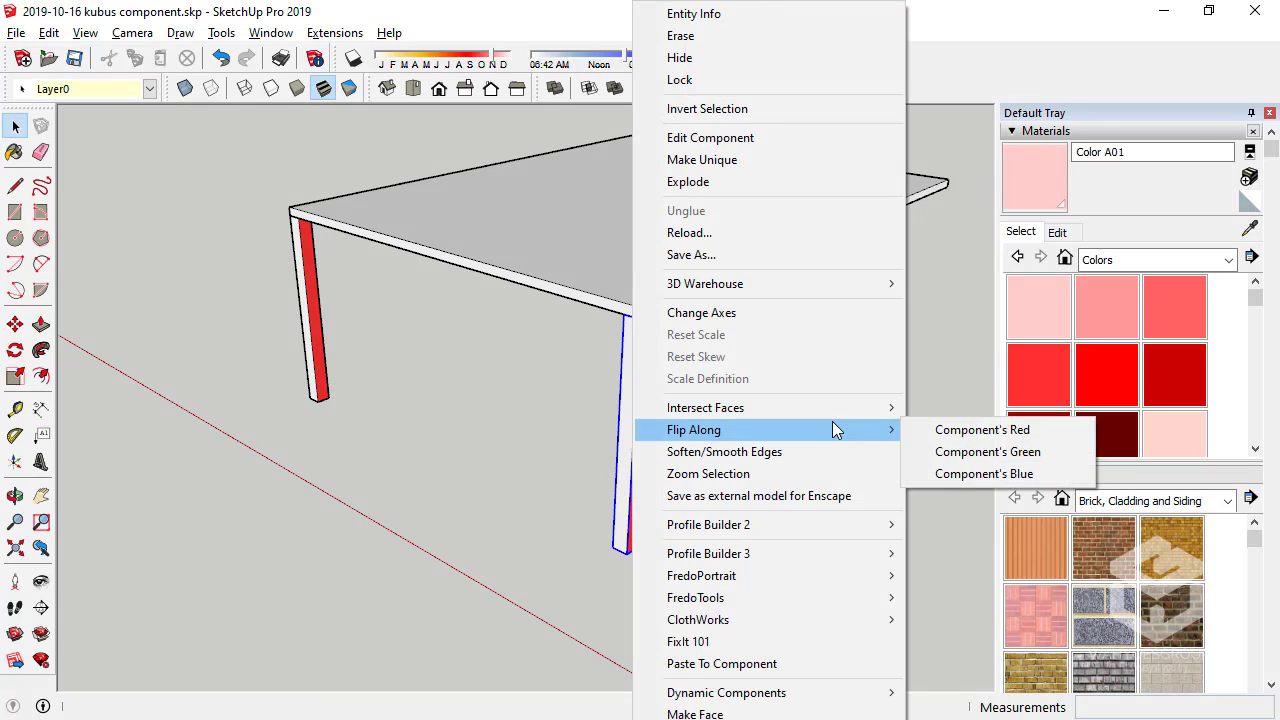
left_click(1004, 452)
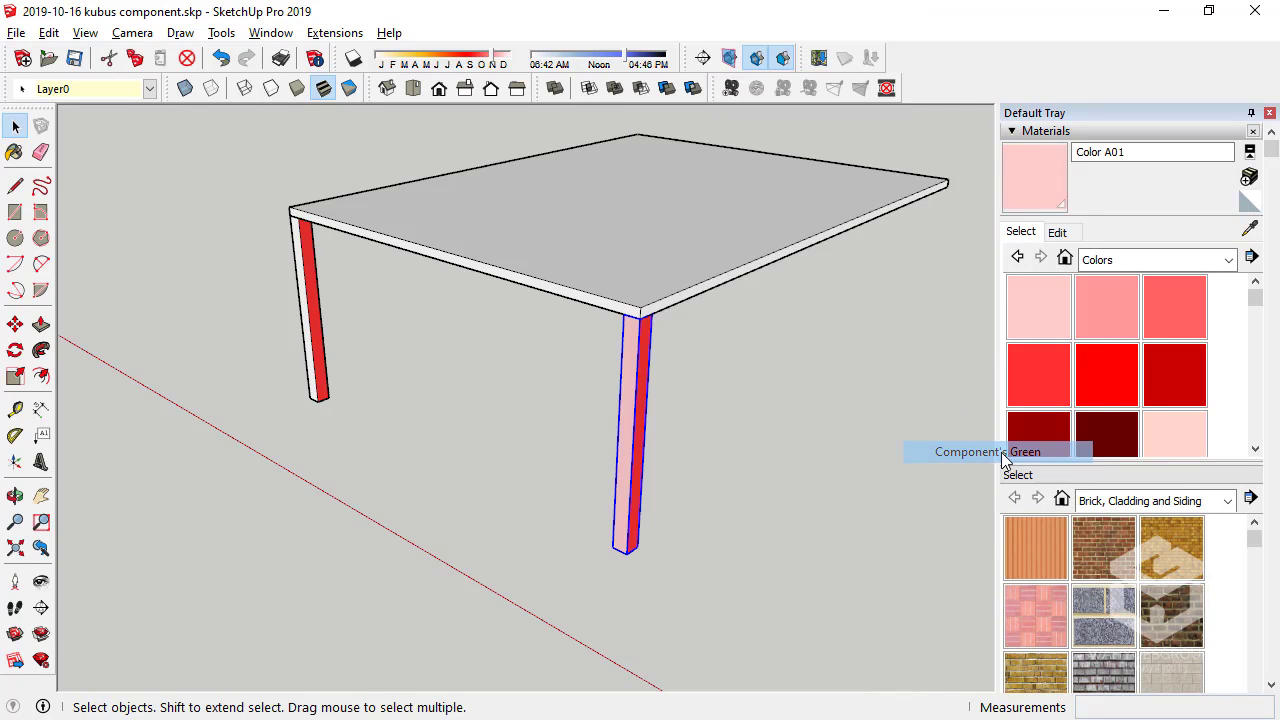
mouse_move(585, 437)
middle_mouse_down()
mouse_move(874, 428)
mouse_move(710, 435)
middle_mouse_up()
Flip the right-hand leg along Component's Green and Component's Red, then orbit to check it
right_click(710, 435)
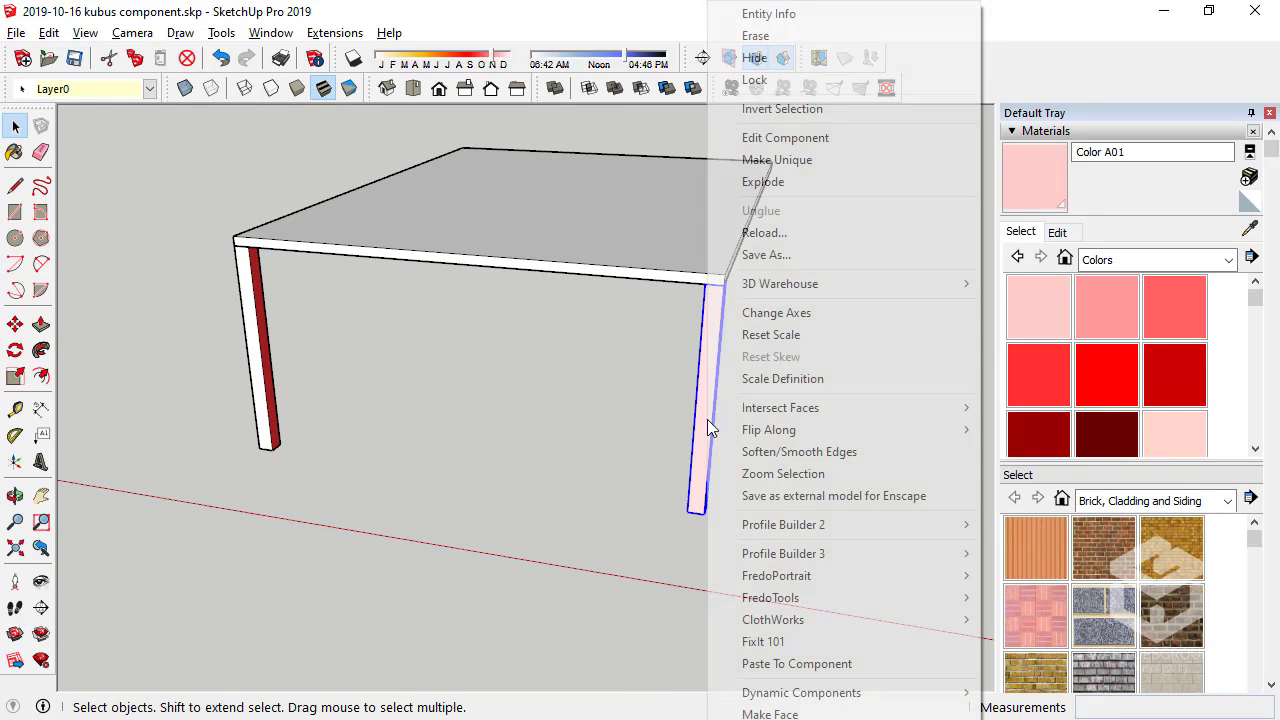
mouse_move(769, 430)
left_click(1040, 452)
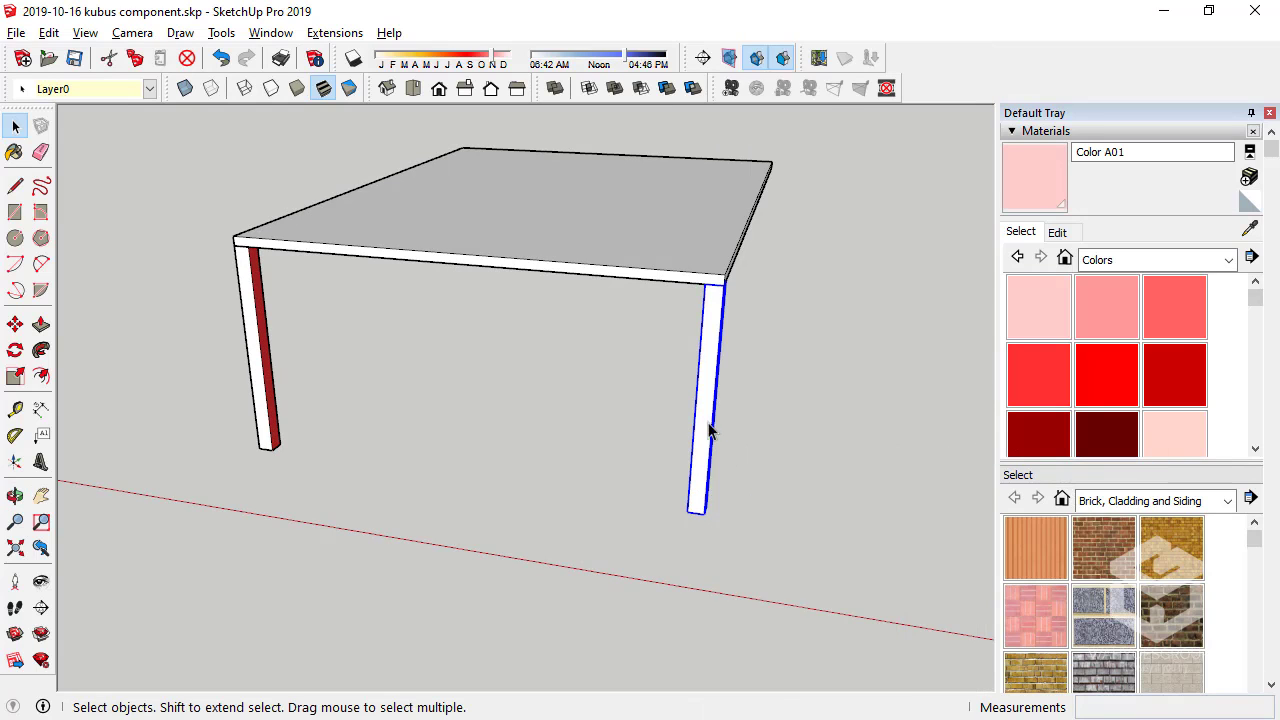
right_click(708, 430)
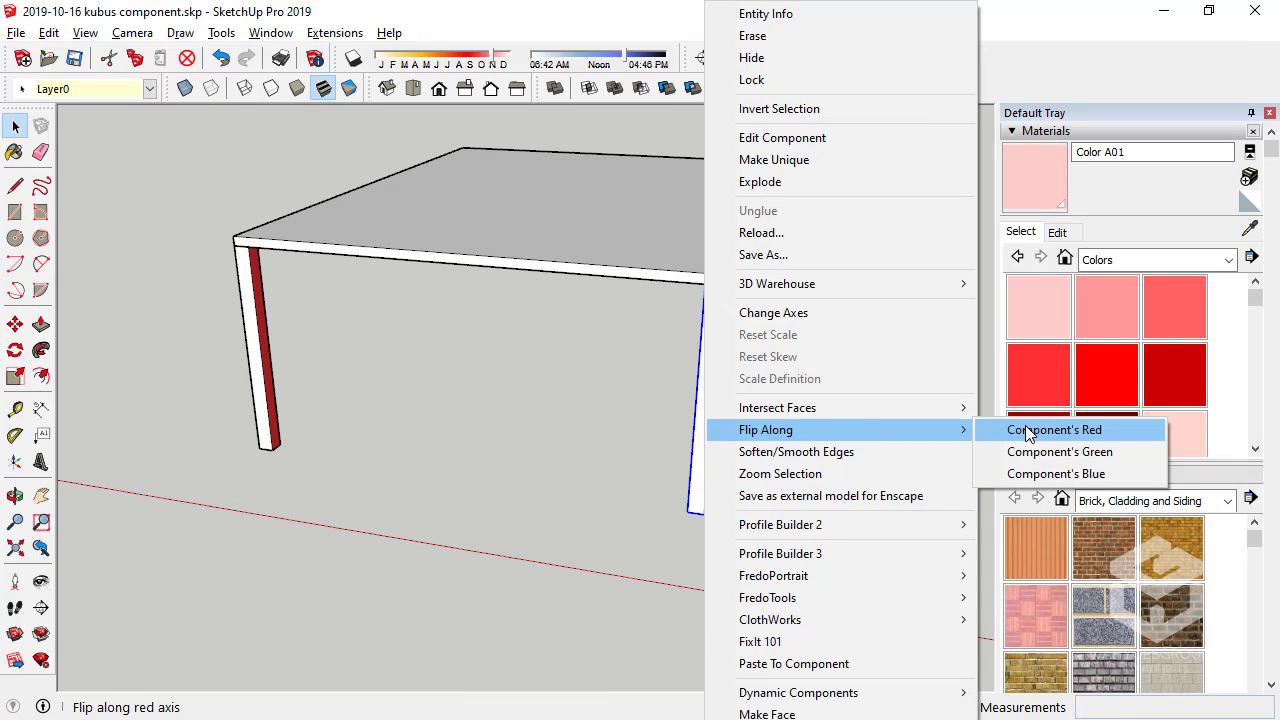
left_click(1027, 432)
mouse_move(713, 434)
middle_mouse_down()
mouse_move(403, 443)
mouse_move(928, 434)
mouse_move(477, 448)
mouse_move(680, 471)
mouse_move(1014, 463)
middle_mouse_up()
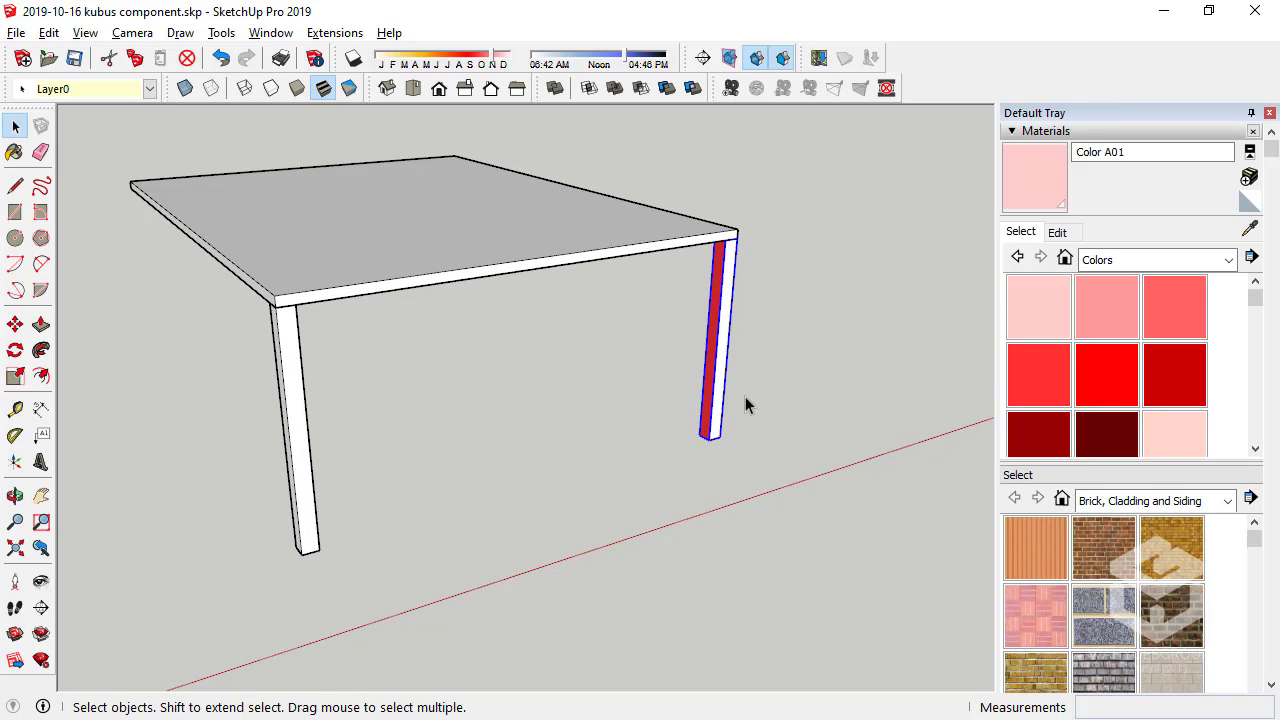
mouse_move(745, 396)
middle_mouse_down()
mouse_move(359, 416)
mouse_move(457, 411)
middle_mouse_up()
scroll(363, 414, "down", 3)
middle_click_drag(363, 414, 531, 346)
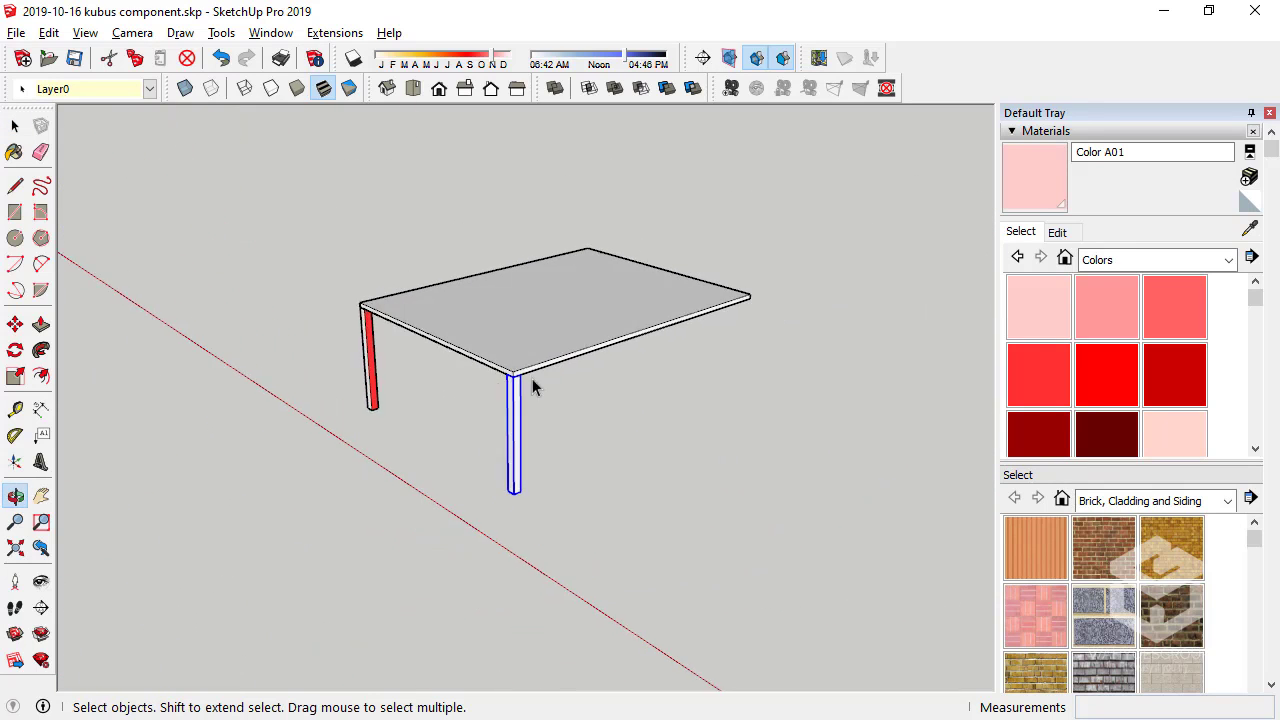
scroll(594, 395, "up", 3)
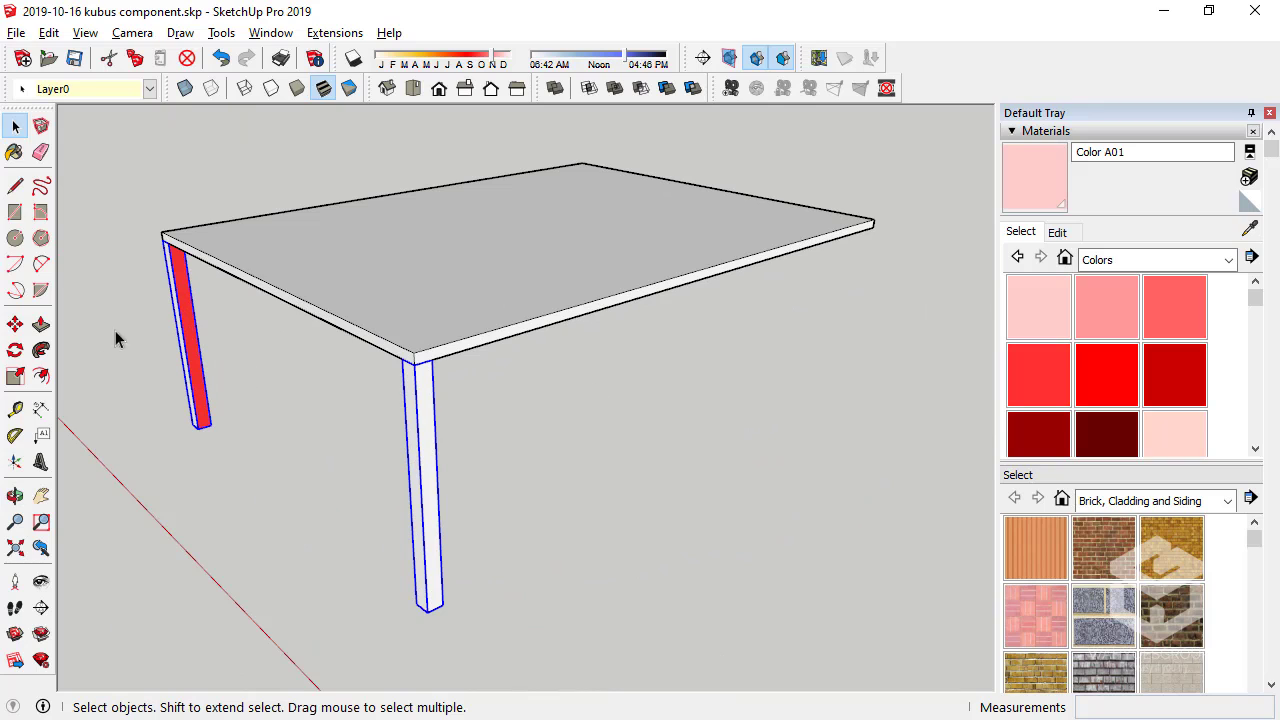
Ctrl-copy the leg from its top corner to the far table corner
left_click(15, 323)
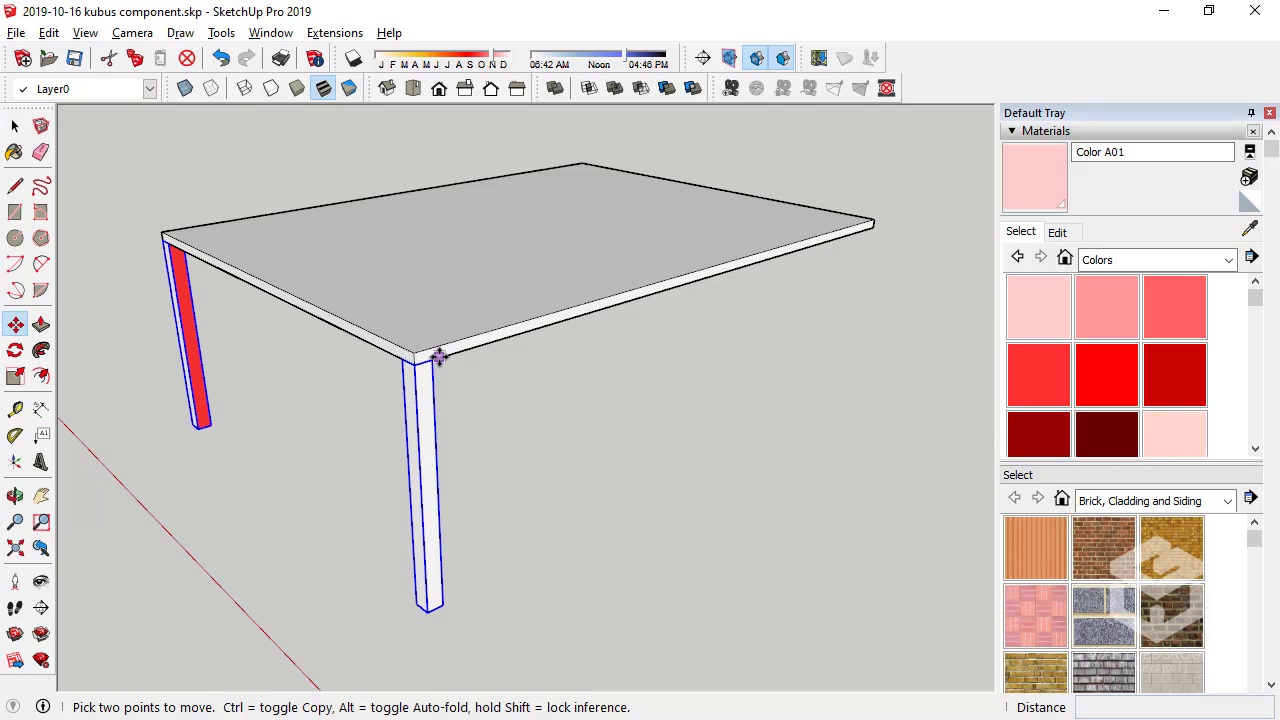
key("ctrl")
left_click(433, 360)
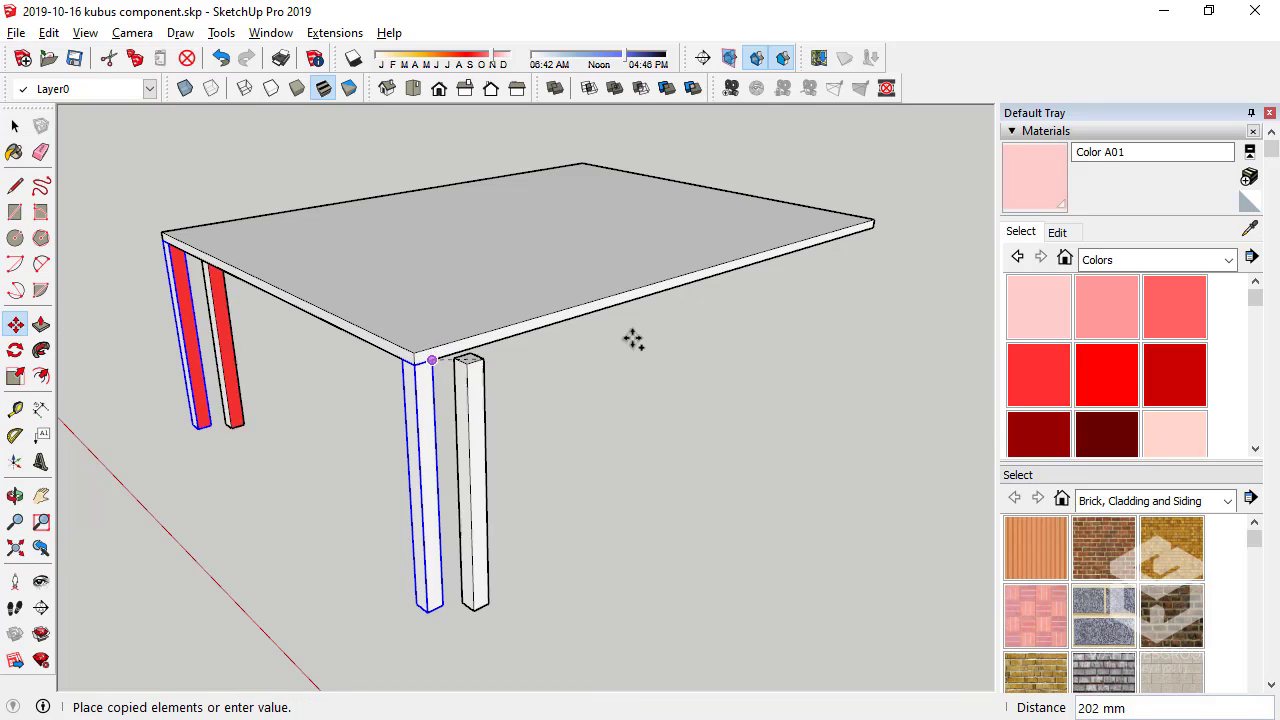
left_click(872, 227)
mouse_move(862, 270)
middle_mouse_down()
mouse_move(314, 320)
mouse_move(553, 502)
middle_mouse_up()
Flip the copied leg along Component's Green and inspect the four-legged table
right_click(646, 490)
mouse_move(708, 421)
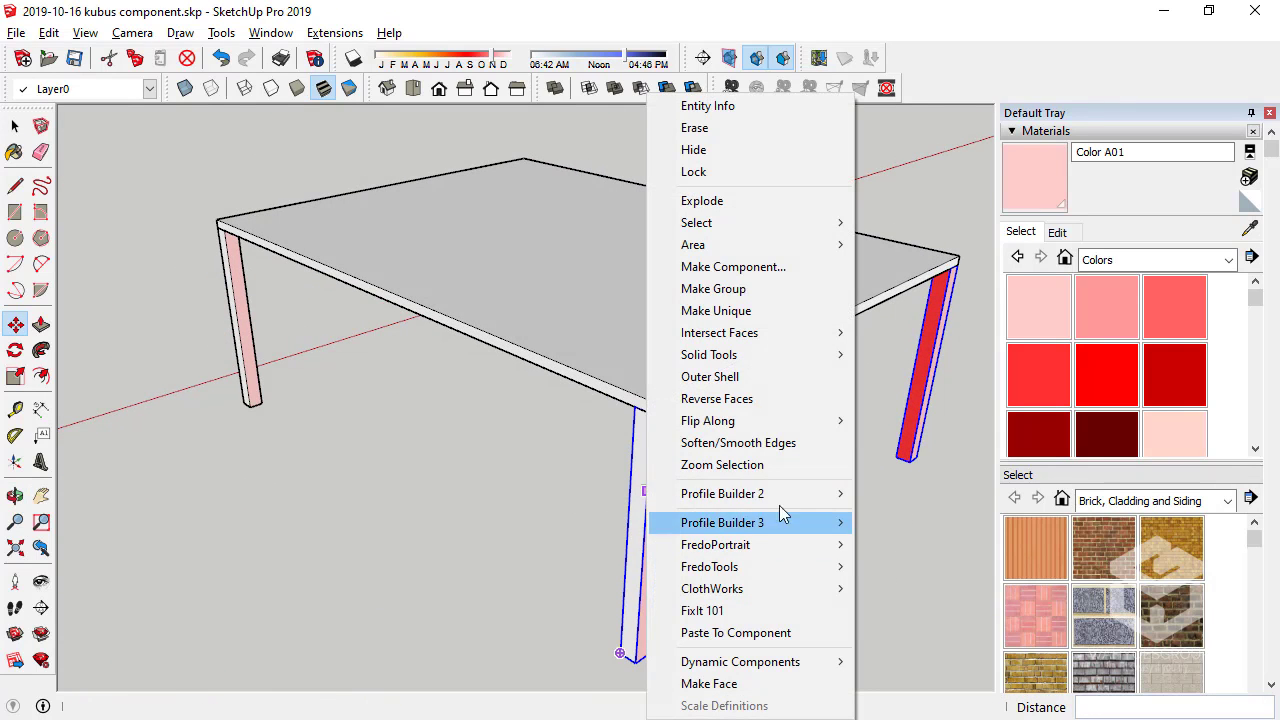
left_click(947, 445)
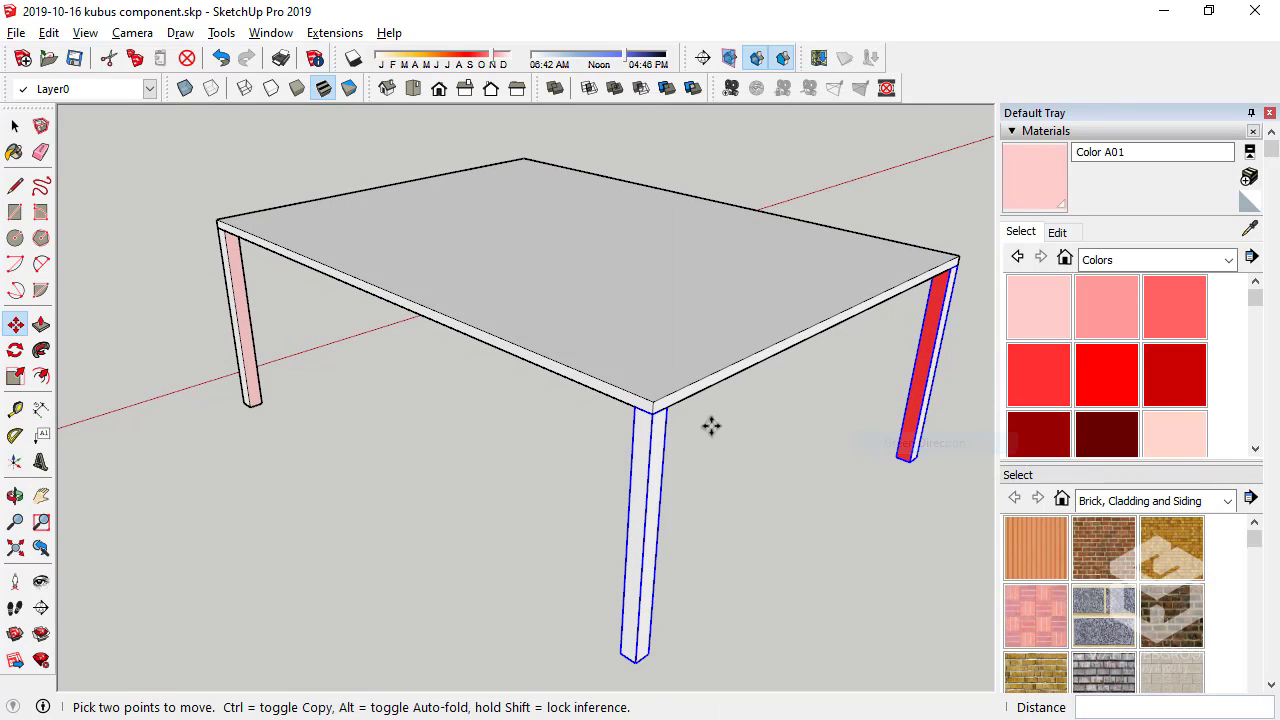
mouse_move(705, 423)
middle_mouse_down()
mouse_move(331, 360)
mouse_move(129, 348)
mouse_move(474, 369)
mouse_move(91, 340)
mouse_move(259, 342)
mouse_move(354, 369)
mouse_move(491, 360)
mouse_move(537, 320)
mouse_move(770, 342)
mouse_move(423, 417)
mouse_move(886, 403)
mouse_move(419, 422)
mouse_move(437, 426)
middle_mouse_up()
scroll(340, 380, "down", 3)
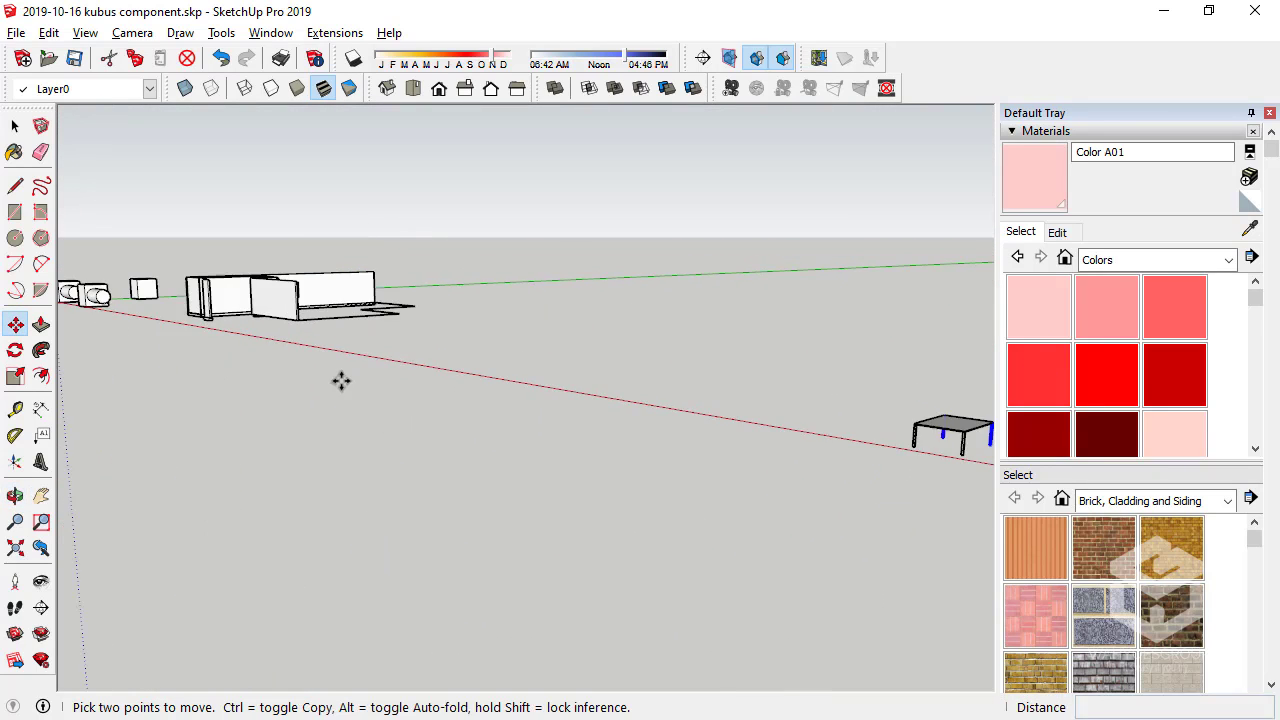
mouse_move(340, 380)
middle_mouse_down()
mouse_move(531, 411)
mouse_move(506, 483)
middle_mouse_up()
scroll(480, 480, "up", 3)
scroll(514, 471, "up", 3)
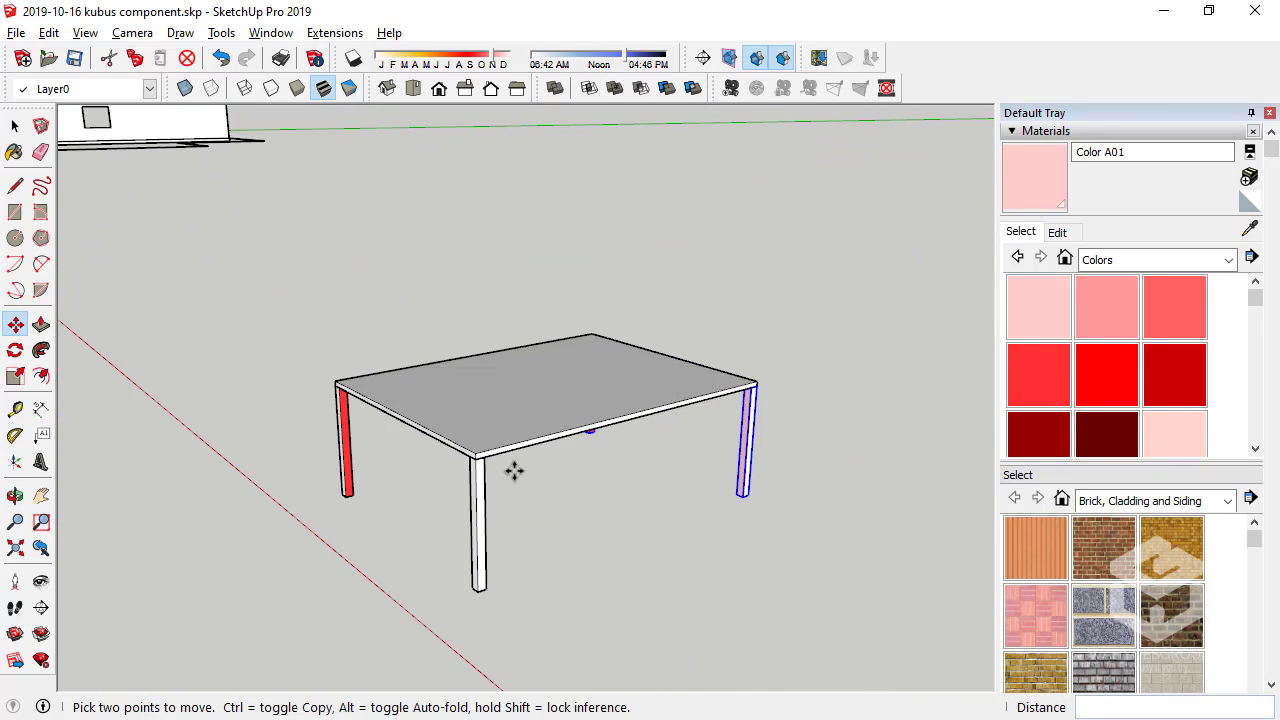
scroll(434, 426, "up", 4)
mouse_move(434, 426)
middle_mouse_down()
mouse_move(362, 313)
mouse_move(137, 277)
middle_mouse_up()
scroll(294, 363, "down", 3)
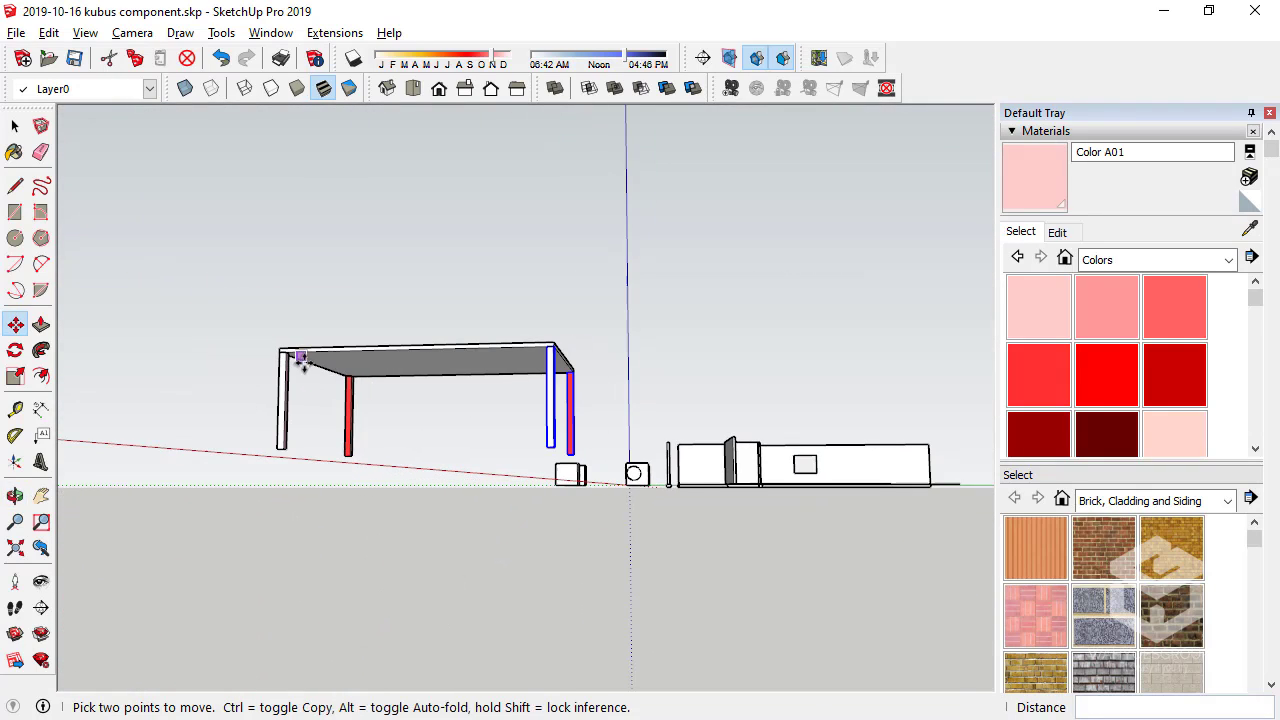
scroll(300, 367, "up", 3)
scroll(325, 388, "up", 1)
scroll(346, 403, "down", 3)
scroll(414, 477, "up", 2)
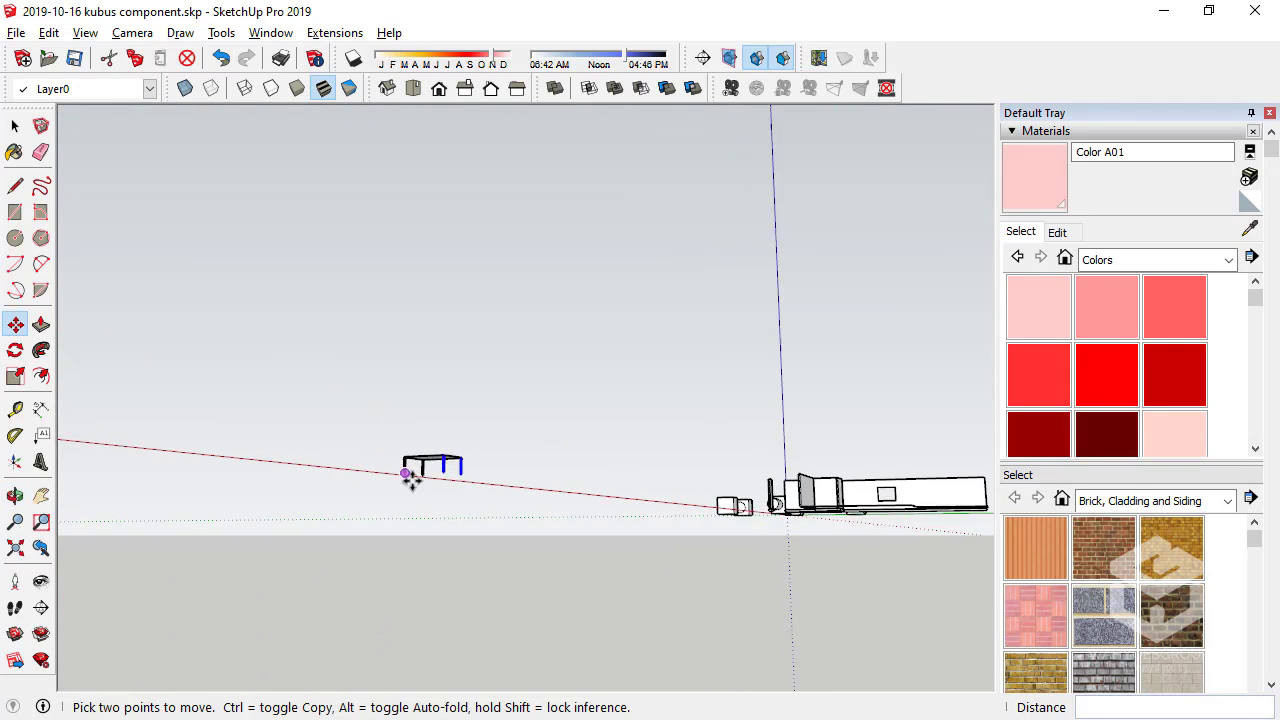
scroll(429, 457, "up", 2)
scroll(433, 460, "up", 2)
scroll(434, 460, "up", 3)
scroll(443, 451, "up", 2)
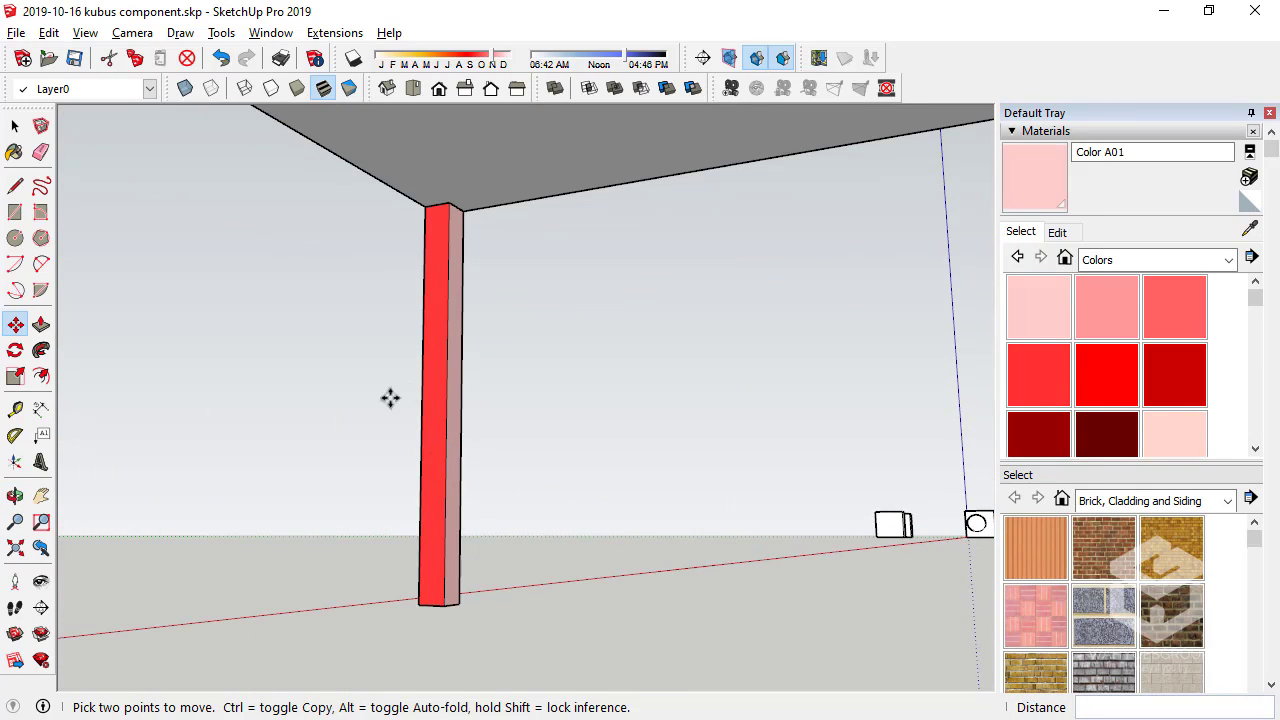
Select the red table leg and orbit in close around it
left_click(14, 126)
key("o")
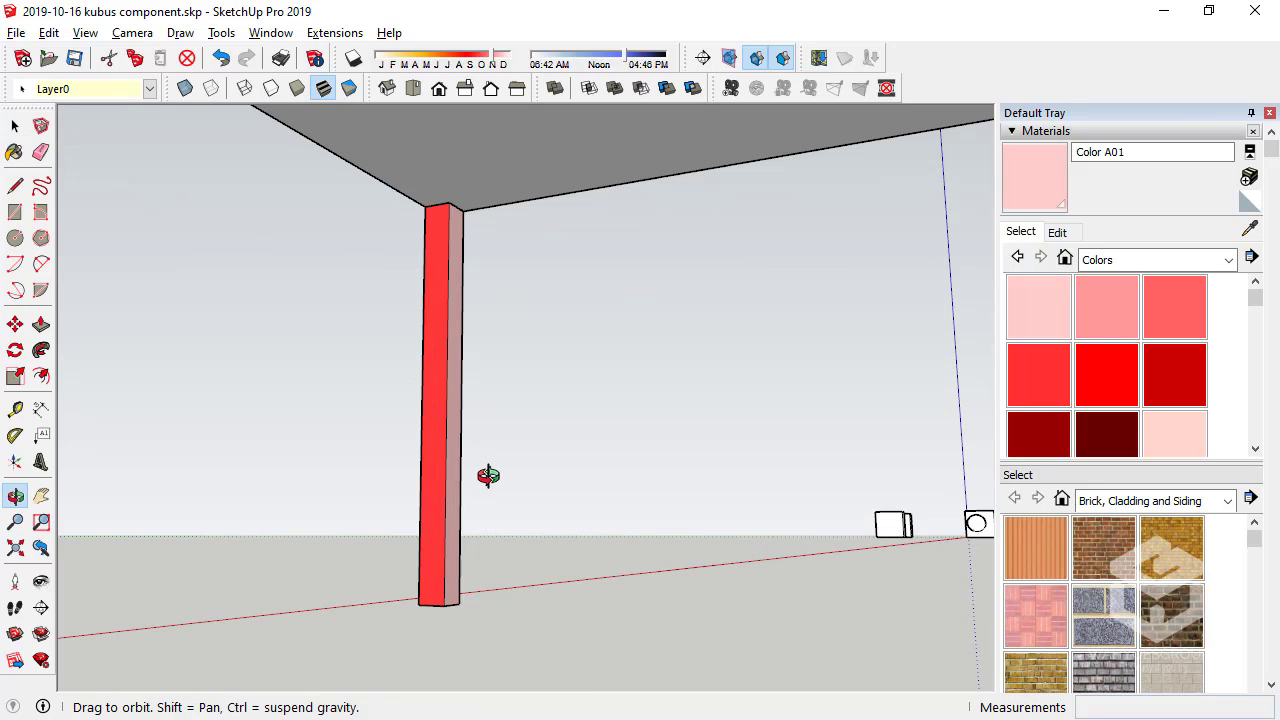
key("space")
left_click(431, 513)
mouse_move(431, 513)
middle_mouse_down()
mouse_move(450, 487)
mouse_move(774, 543)
mouse_move(649, 557)
middle_mouse_up()
mouse_move(529, 509)
middle_mouse_down()
mouse_move(509, 503)
mouse_move(555, 560)
mouse_move(386, 509)
middle_mouse_up()
scroll(555, 560, "up", 3)
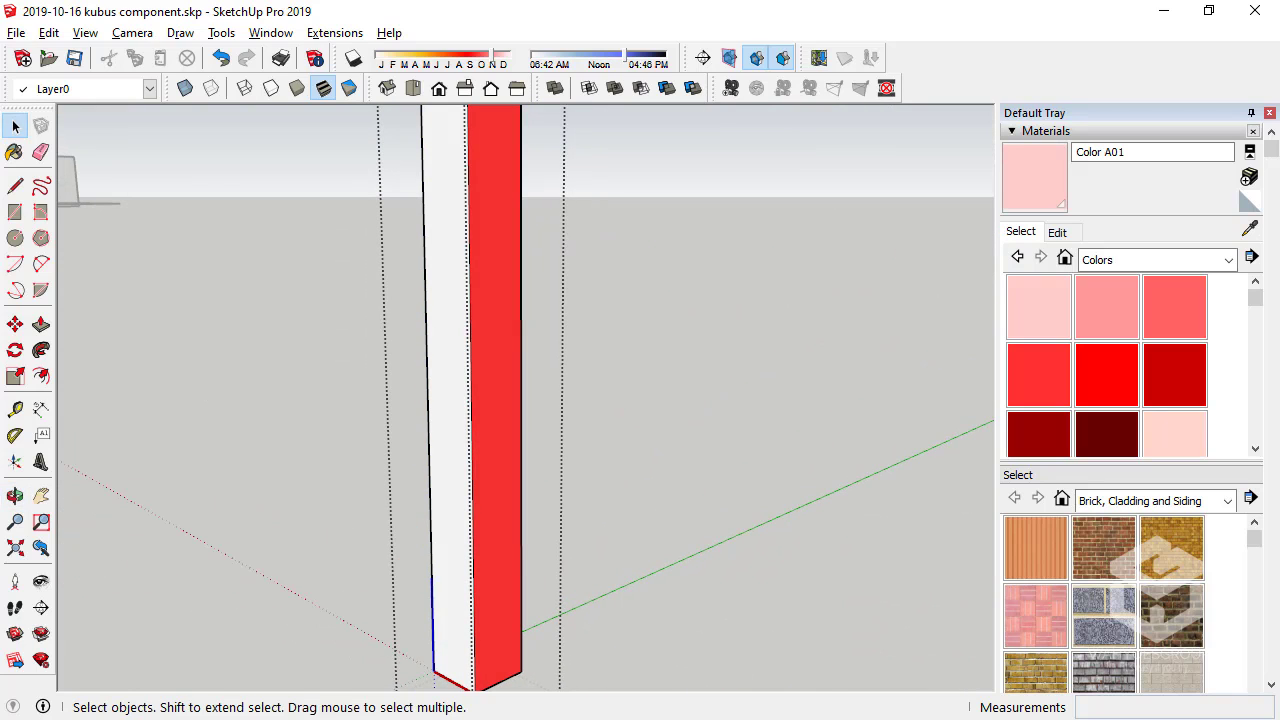
Draw a 50 mm square on the red leg's face
left_click(15, 212)
left_click(492, 485)
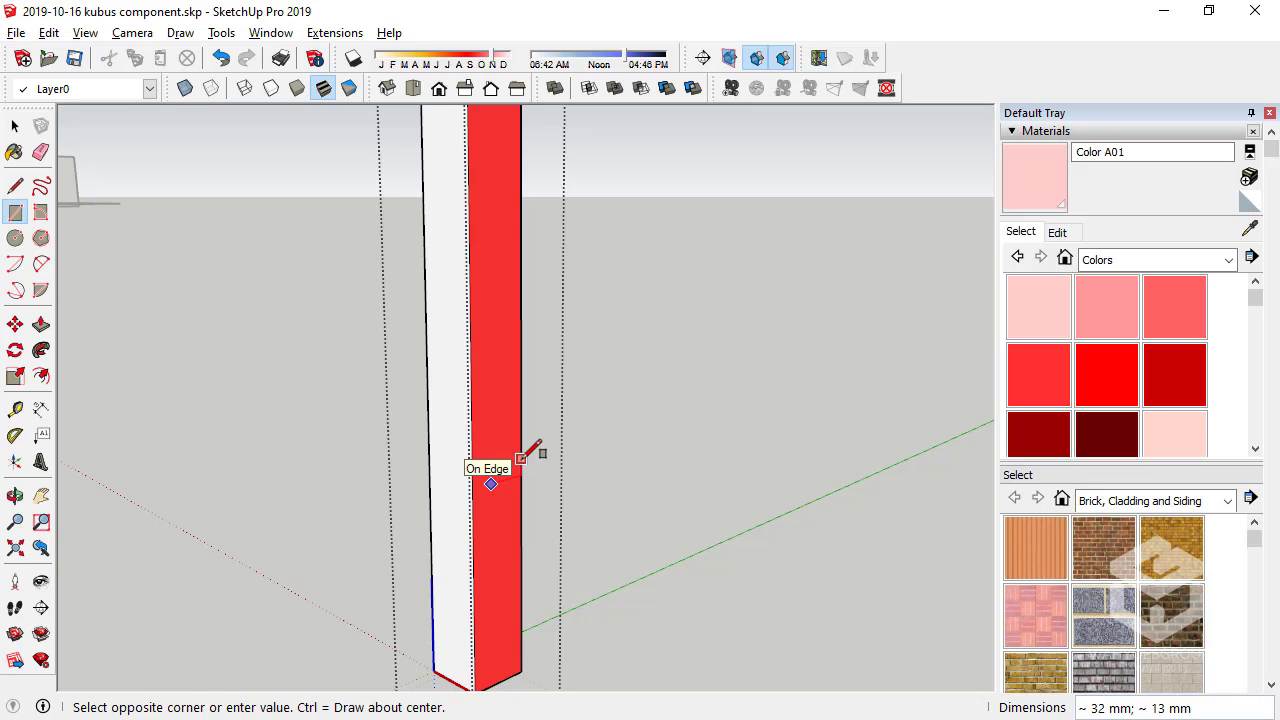
key("Escape")
left_click(471, 427)
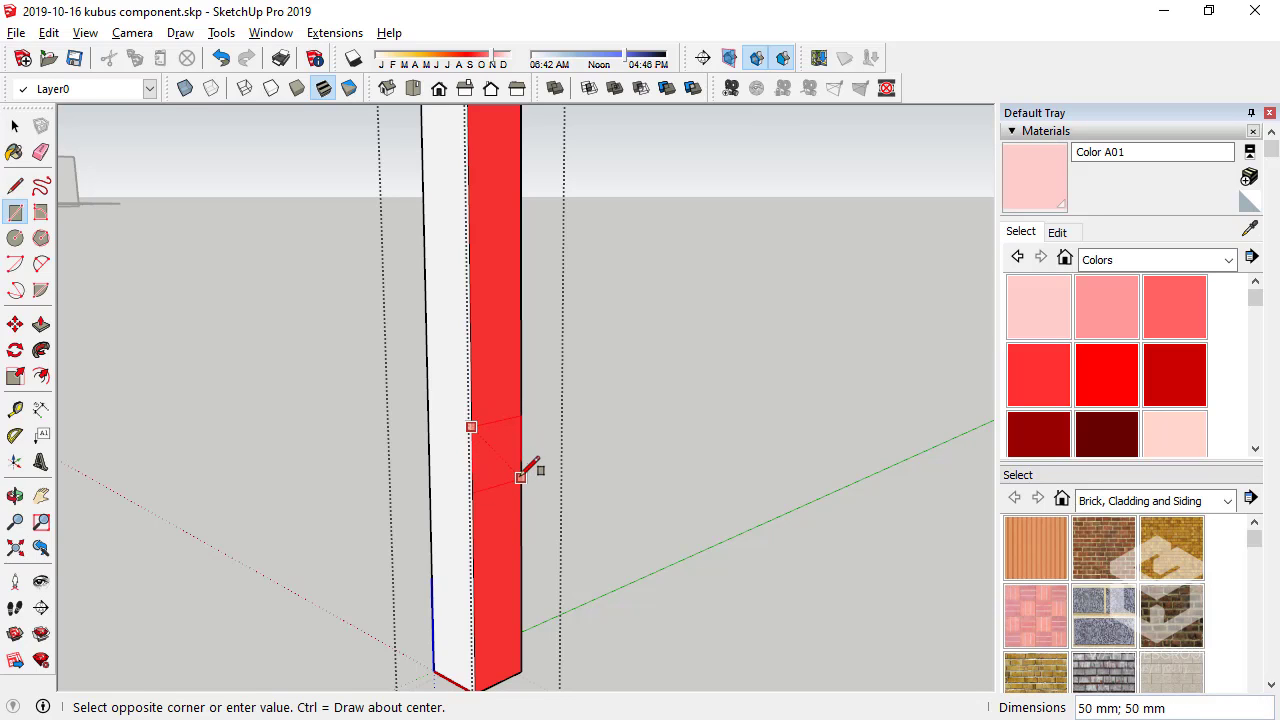
left_click(520, 477)
Push/Pull the square out into a crossbar about 694 mm long
left_click(40, 323)
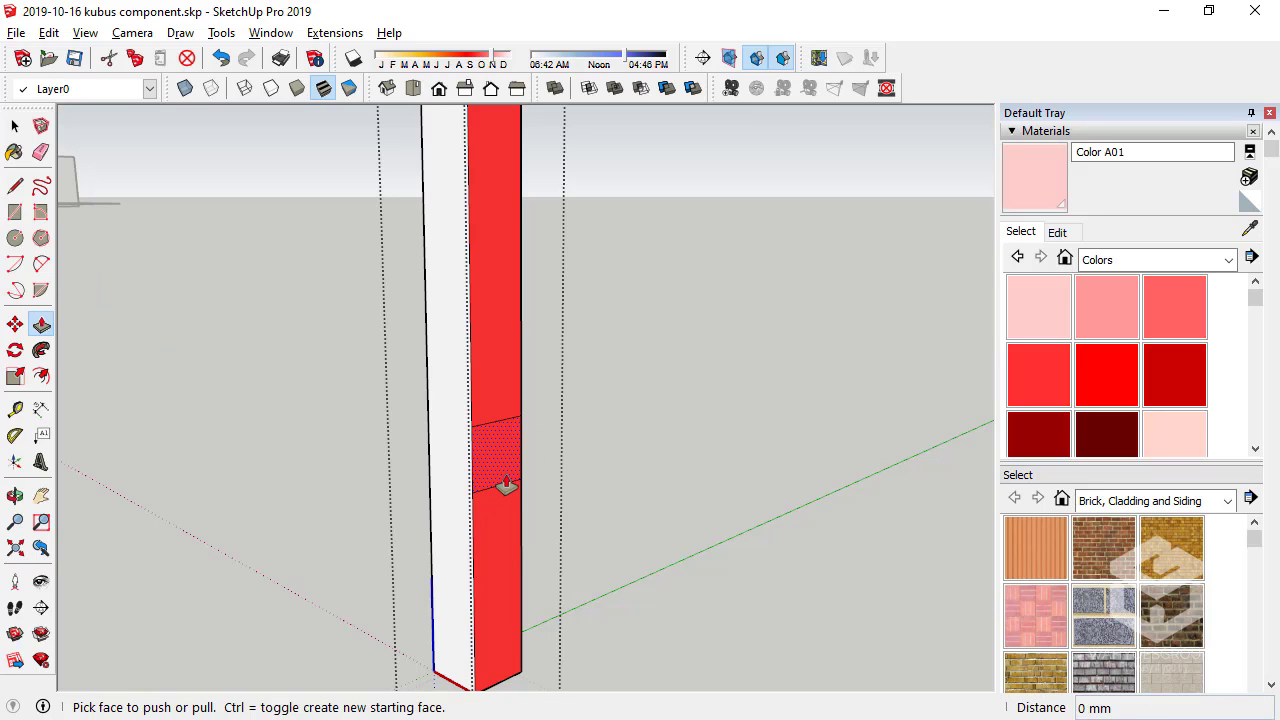
left_click_drag(505, 485, 285, 410)
scroll(586, 477, "down", 5)
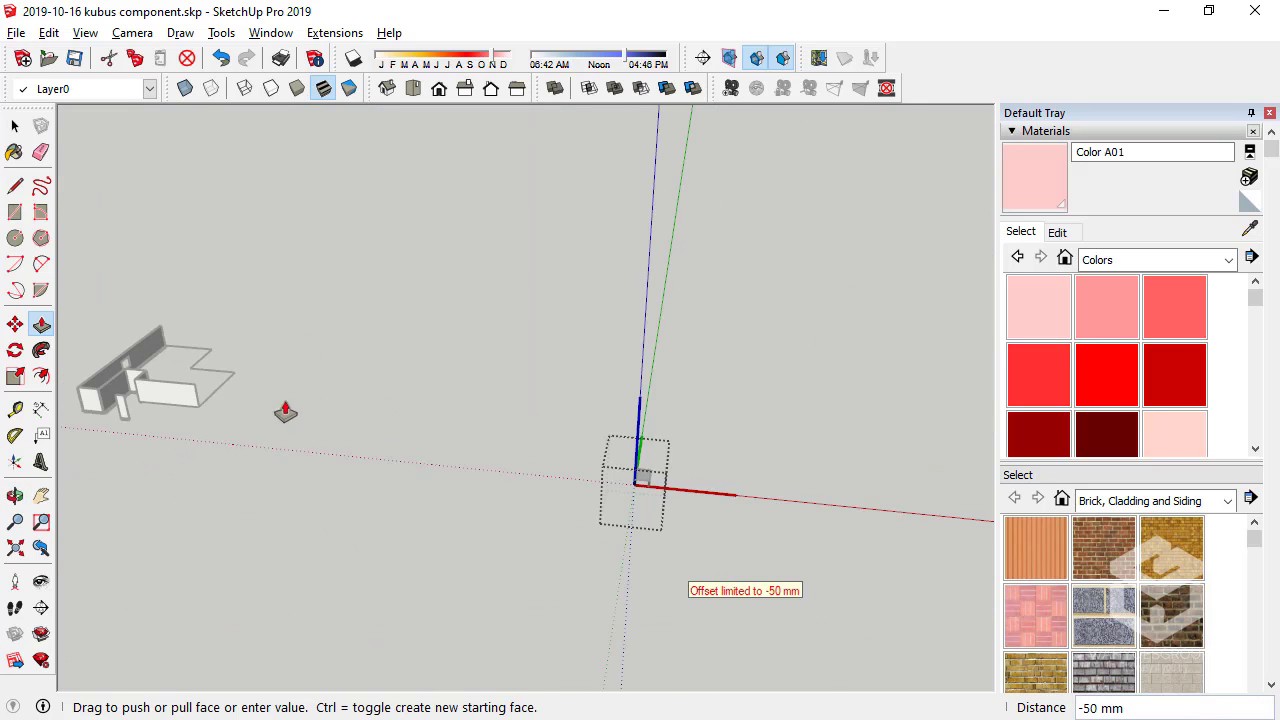
scroll(709, 509, "up", 2)
scroll(529, 451, "up", 2)
scroll(517, 523, "up", 3)
scroll(519, 507, "up", 3)
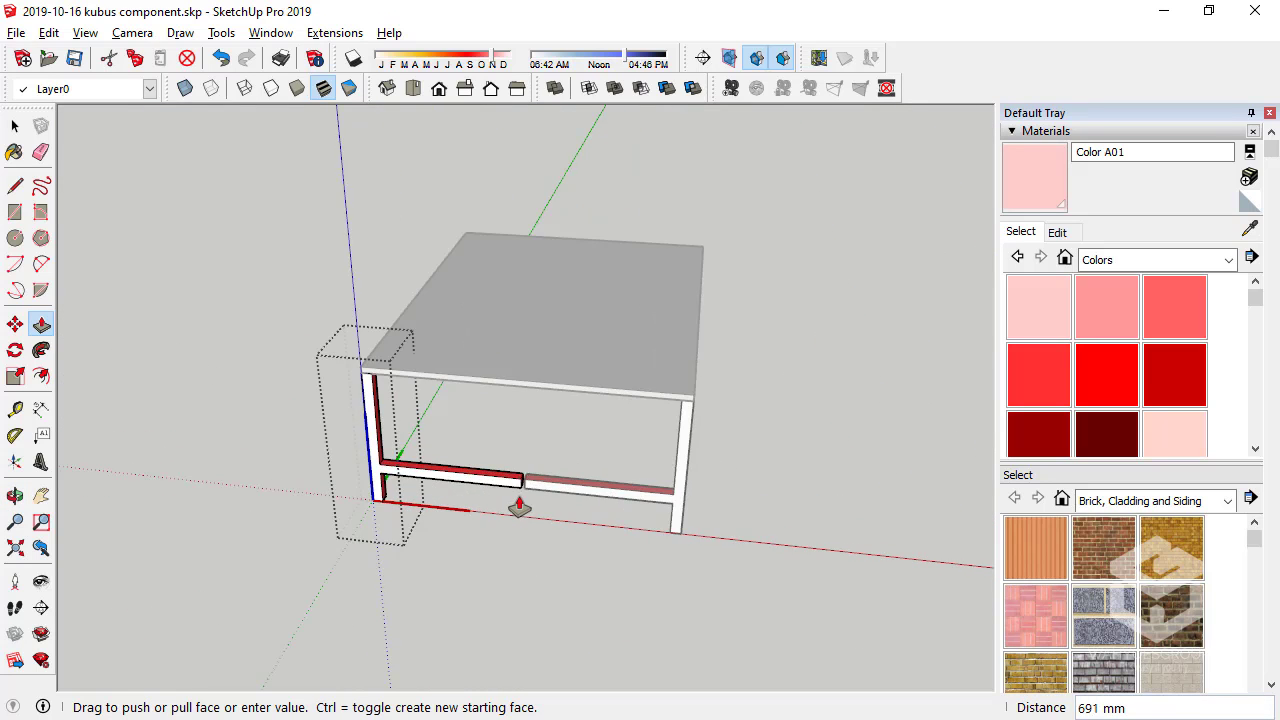
scroll(519, 507, "up", 3)
middle_click_drag(454, 451, 471, 437)
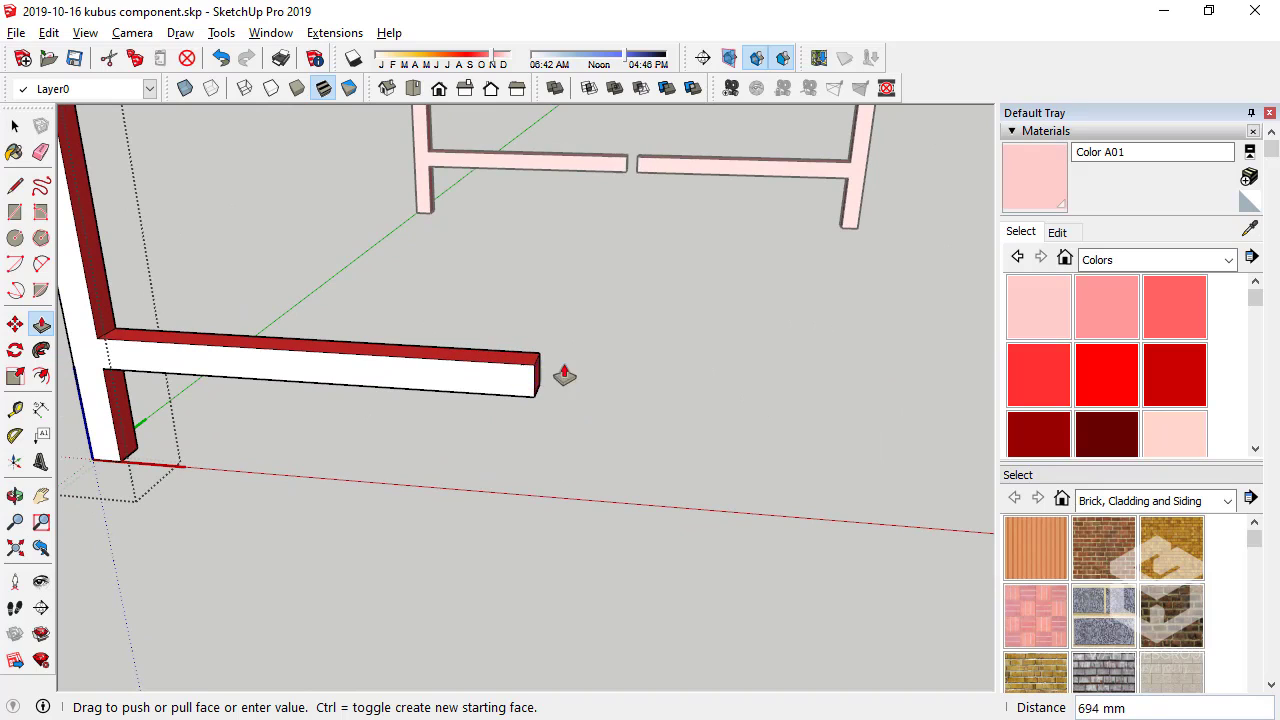
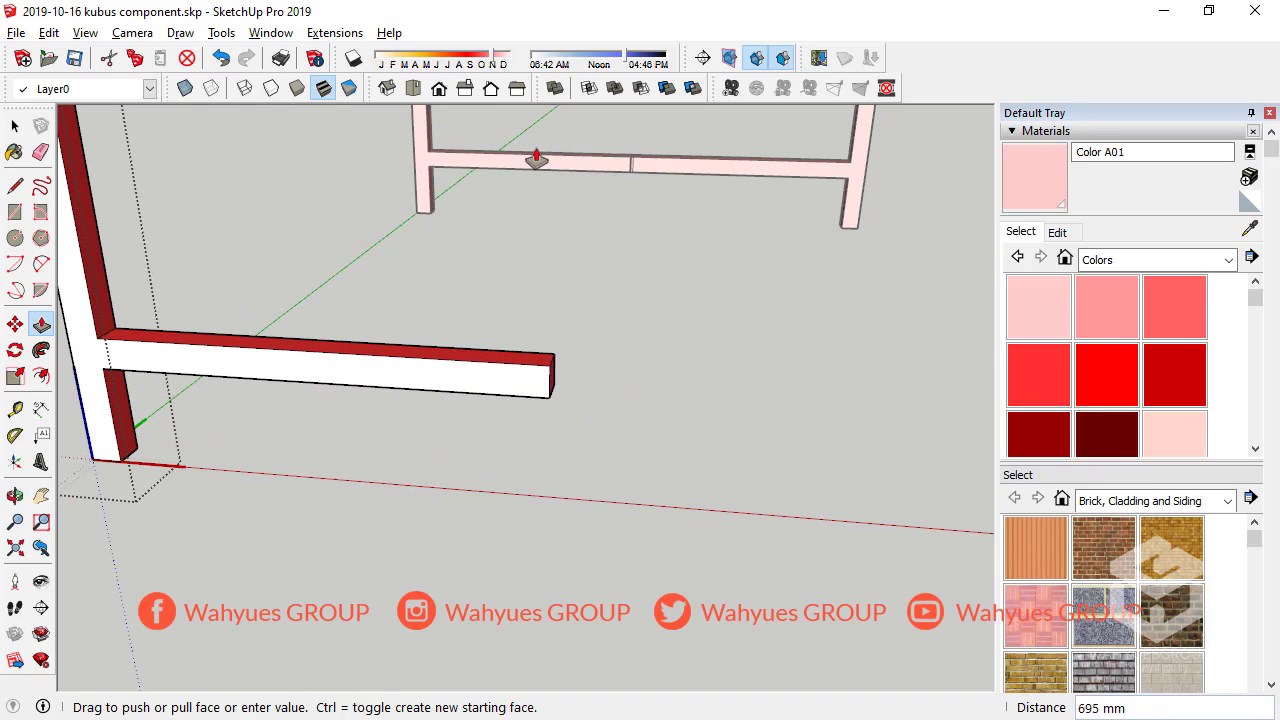
Extend the new frame rail to 700 mm
scroll(397, 434, "down", 4)
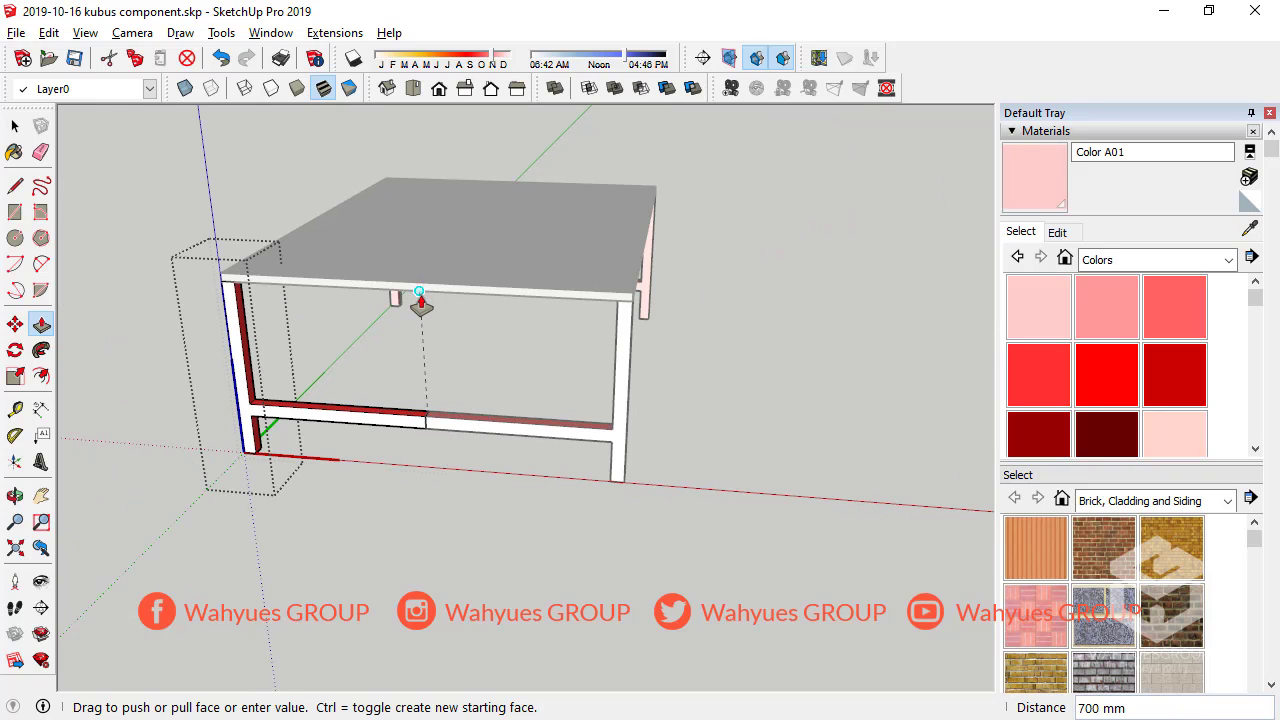
key("Return")
left_click(17, 127)
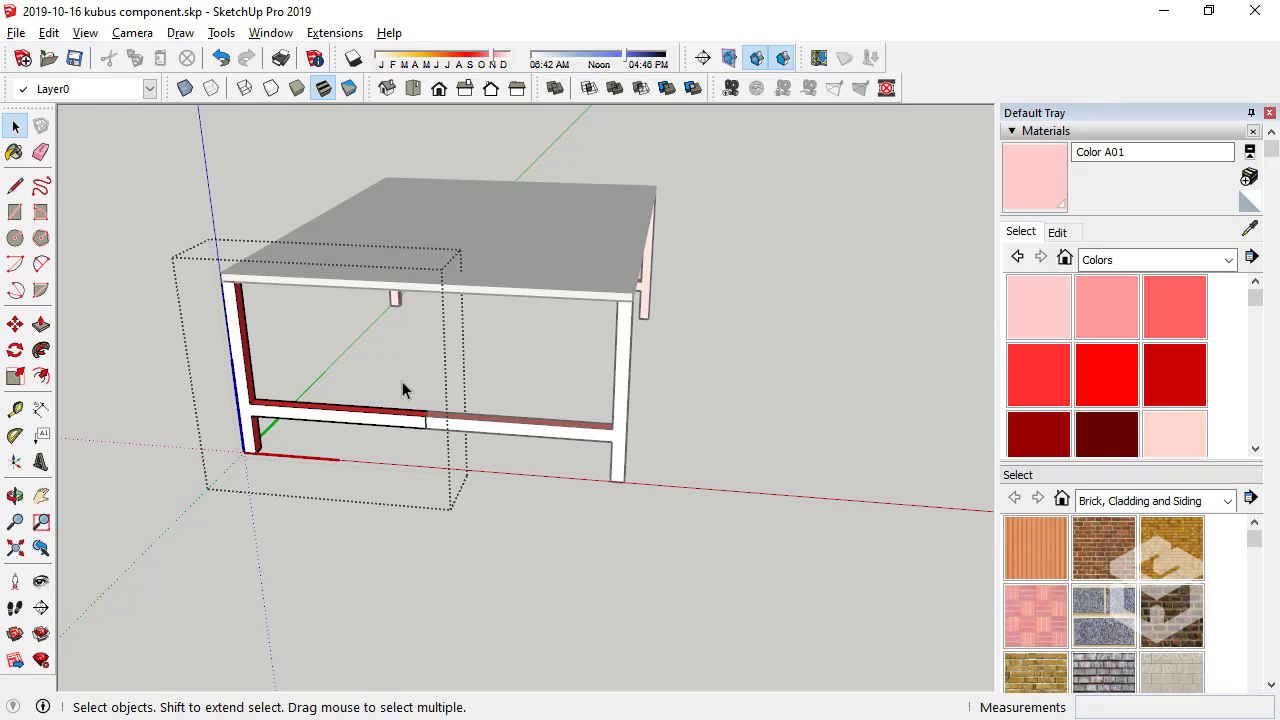
Orbit and zoom around the table to view the pink end frame
mouse_move(389, 392)
middle_mouse_down()
mouse_move(346, 380)
mouse_move(820, 257)
mouse_move(131, 357)
middle_mouse_up()
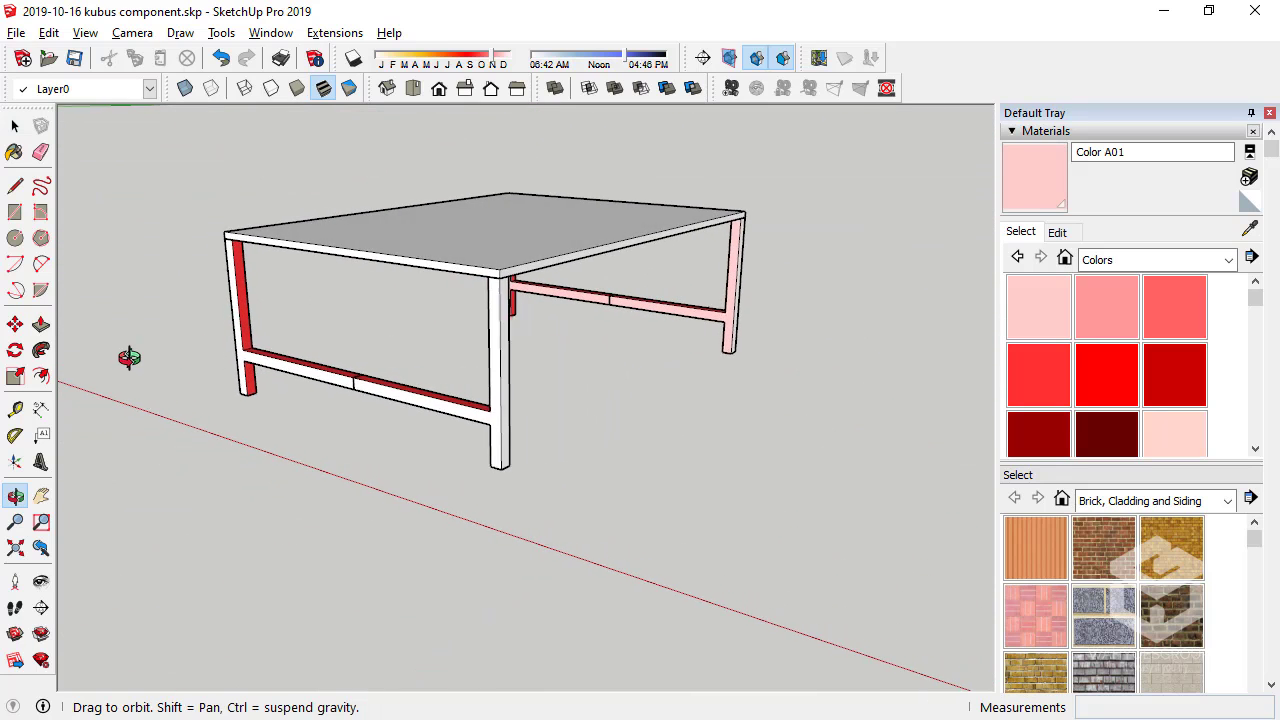
middle_click_drag(457, 340, 465, 459)
scroll(280, 392, "up", 3)
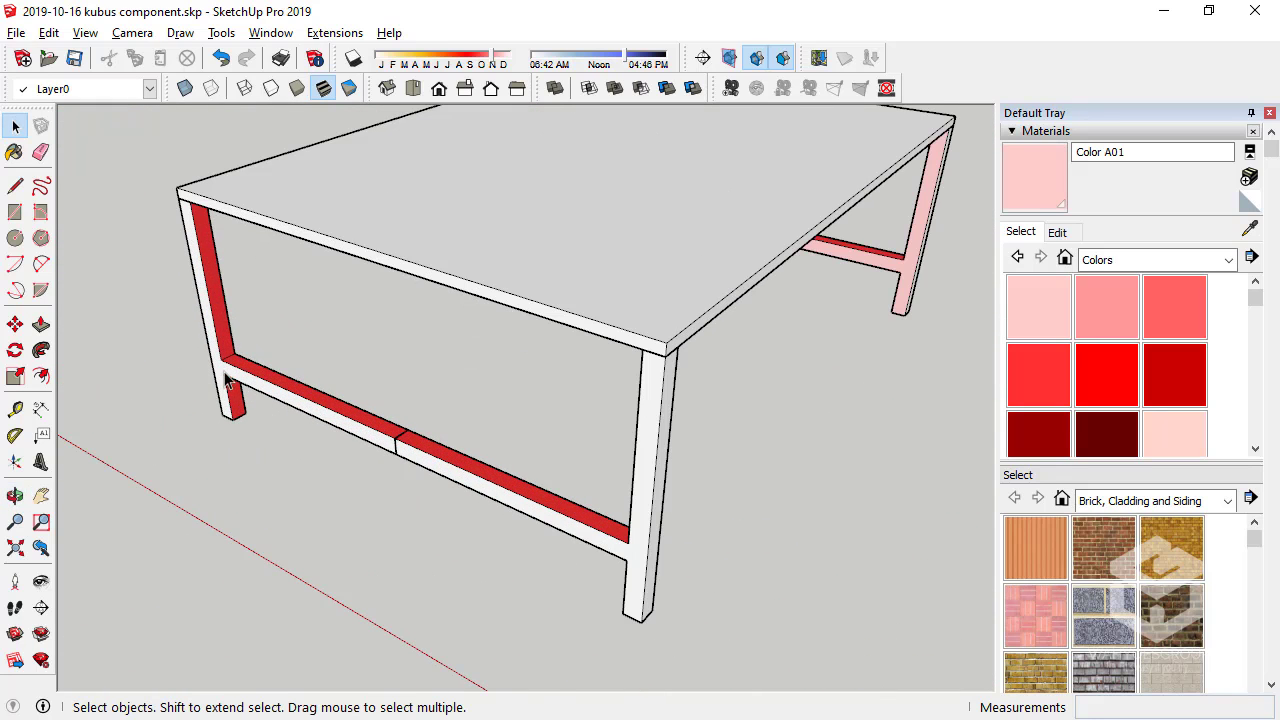
mouse_move(249, 423)
middle_mouse_down()
mouse_move(877, 417)
mouse_move(700, 448)
mouse_move(871, 417)
middle_mouse_up()
scroll(842, 410, "up", 3)
Inside the end frame component, draw a 50 x 50 mm square on the leg face
scroll(842, 403, "up", 3)
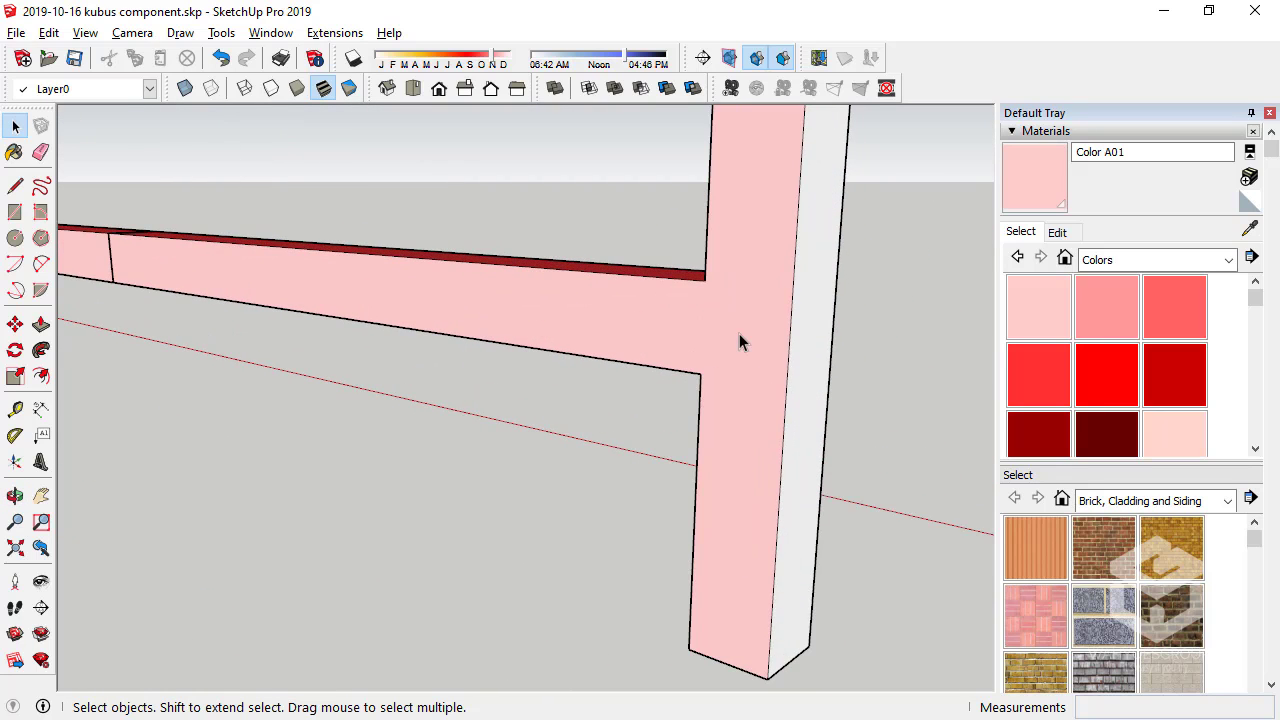
double_click(730, 333)
left_click(17, 213)
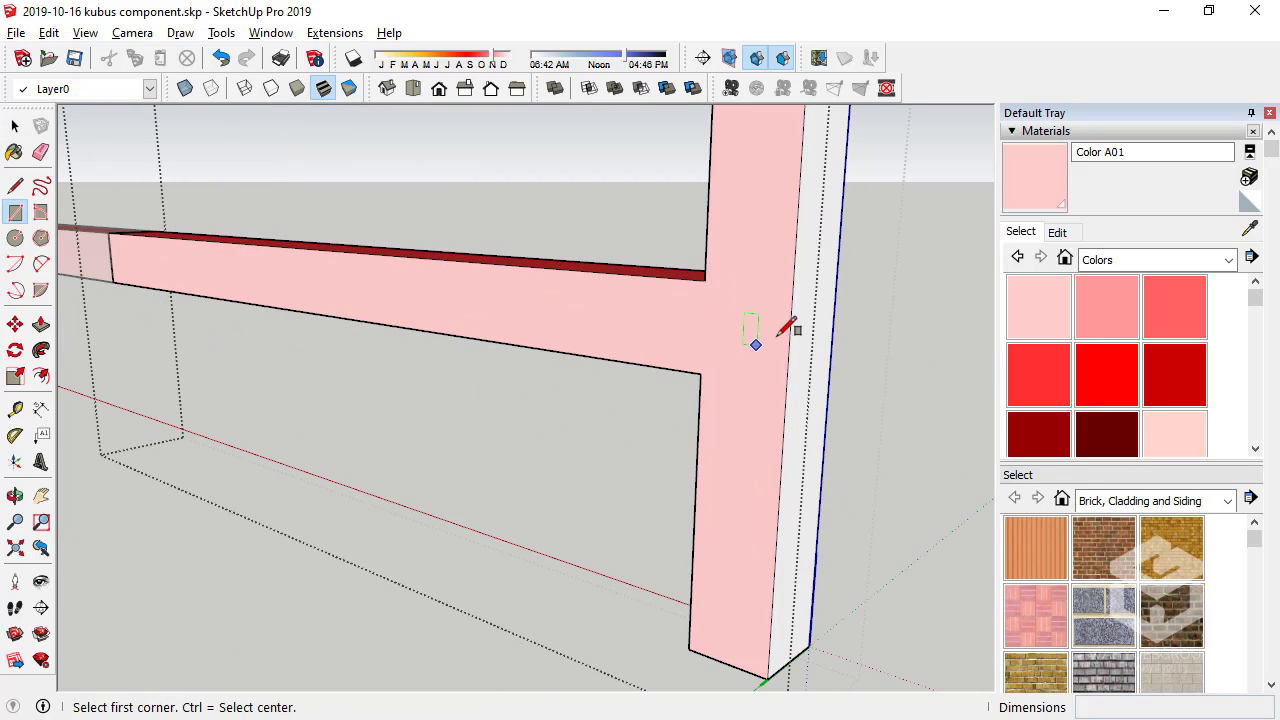
left_click(704, 280)
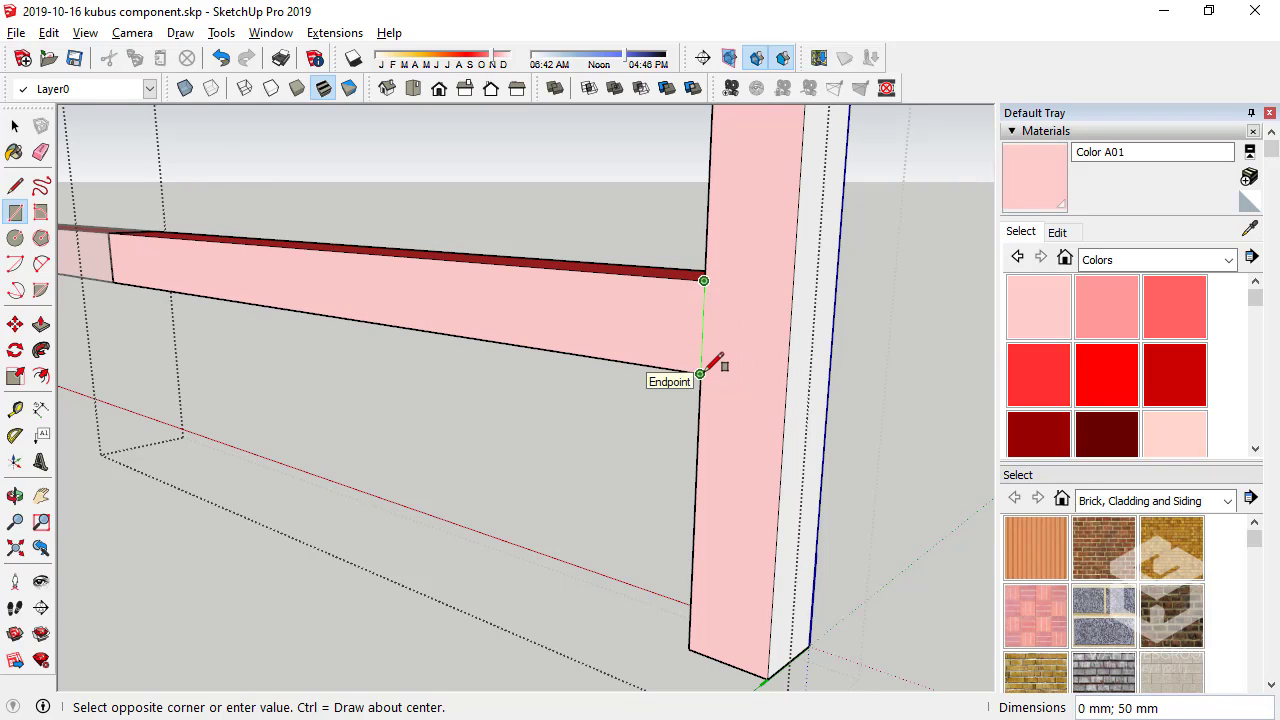
key("Down")
key("Down")
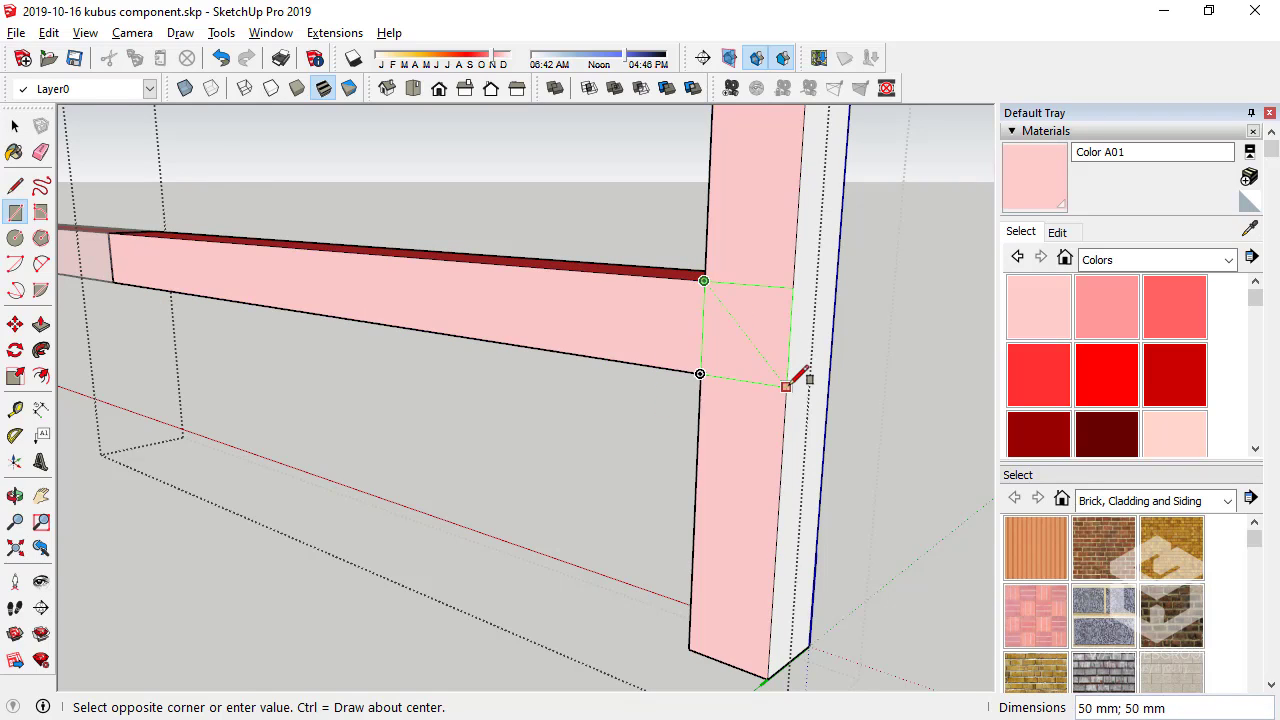
left_click(787, 384)
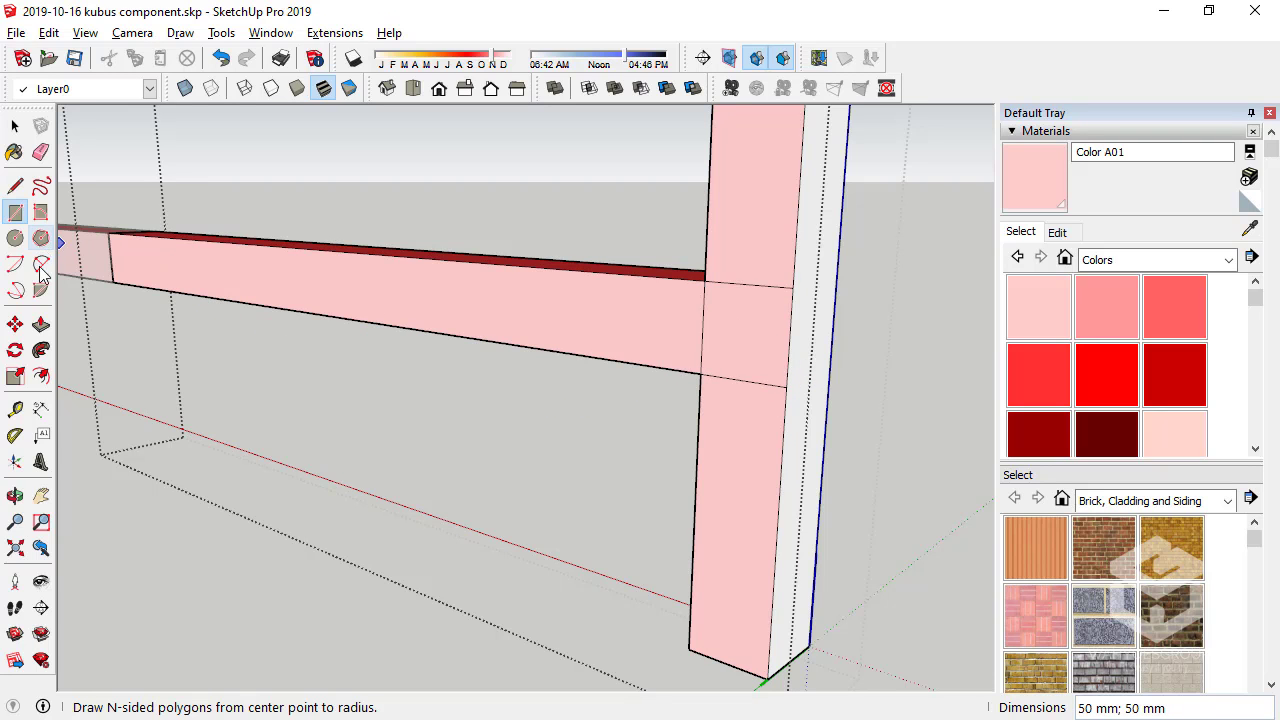
Push/Pull the square 950 mm along the long side to form the side rail
left_click(41, 325)
scroll(889, 294, "down", 5)
mouse_move(477, 363)
middle_mouse_down()
mouse_move(889, 294)
mouse_move(827, 303)
middle_mouse_up()
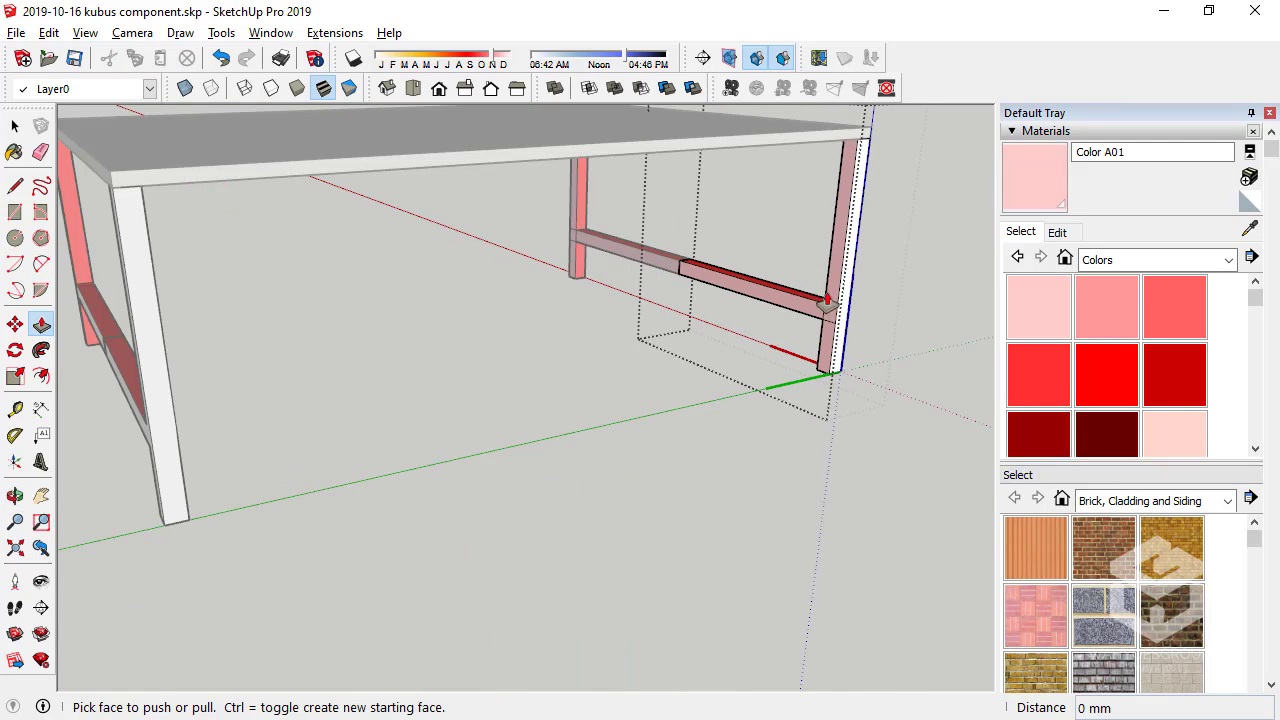
left_click(829, 320)
middle_click_drag(649, 329, 508, 277)
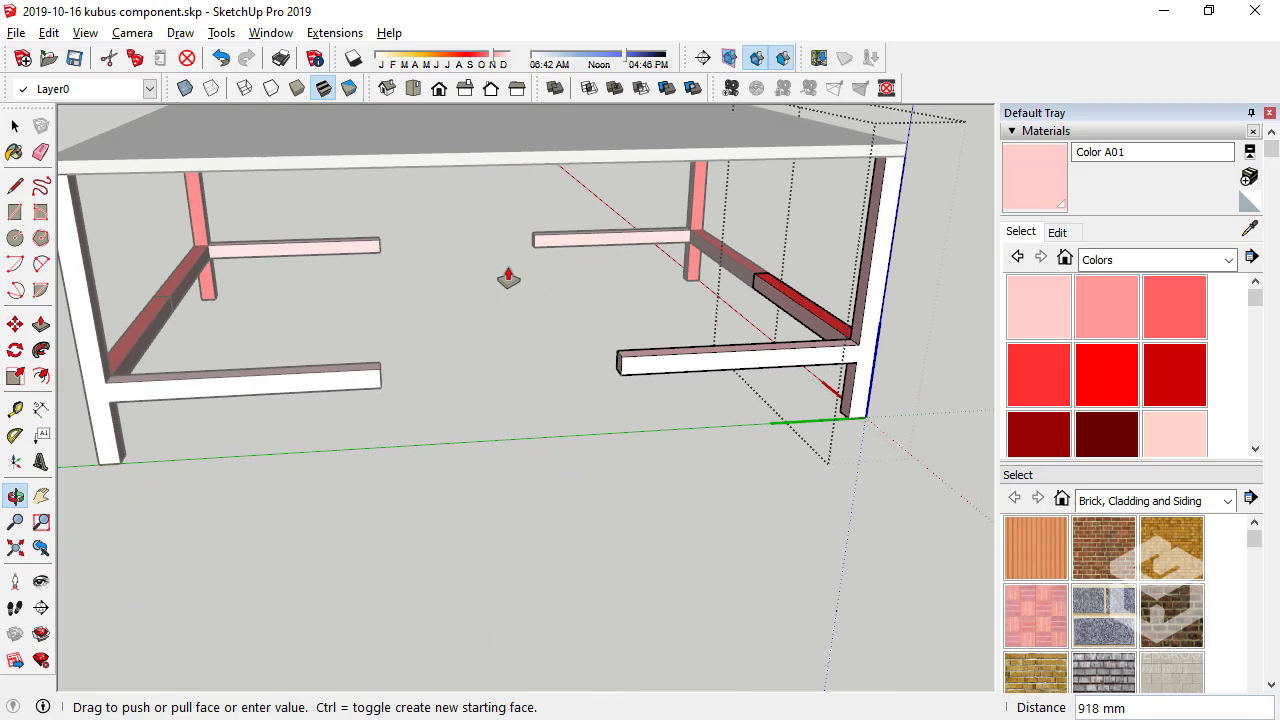
left_click(497, 176)
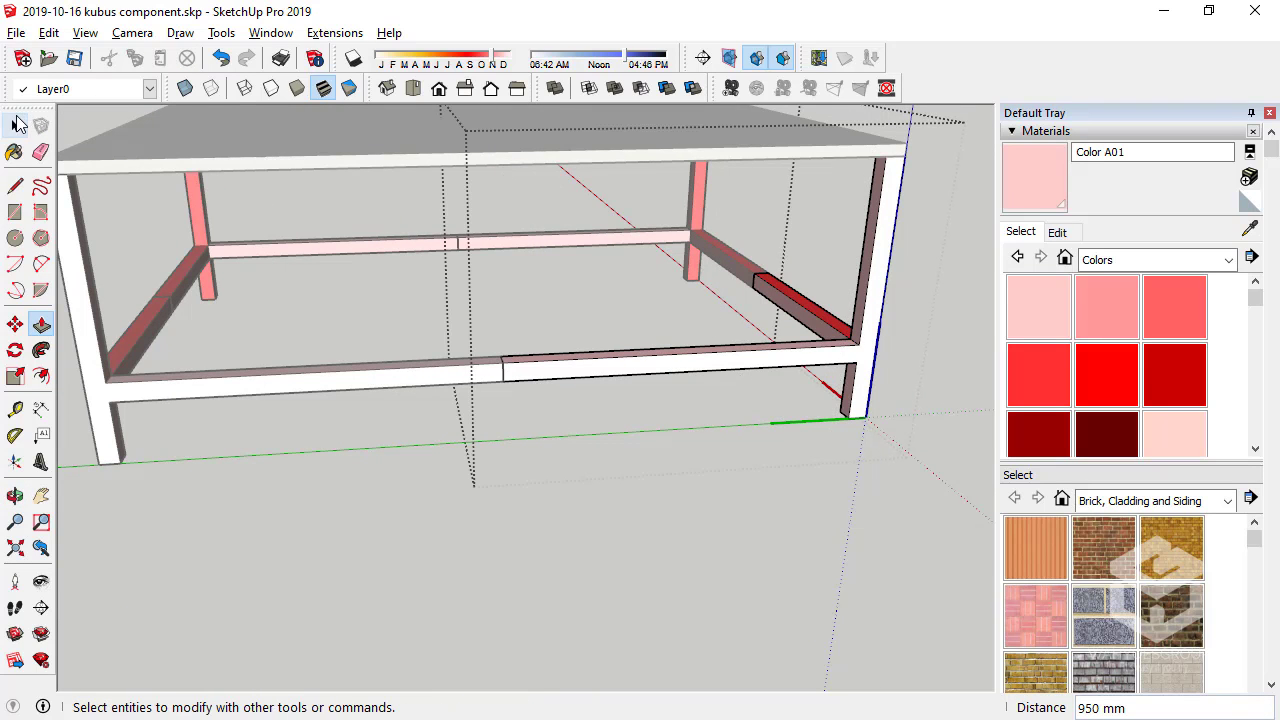
left_click(15, 126)
mouse_move(368, 262)
middle_mouse_down()
mouse_move(387, 283)
mouse_move(112, 378)
mouse_move(471, 343)
mouse_move(391, 334)
mouse_move(551, 326)
mouse_move(248, 321)
middle_mouse_up()
scroll(471, 343, "down", 3)
scroll(468, 322, "up", 5)
scroll(248, 321, "up", 3)
Draw a 50 mm line across the middle of the long rail face to split off a strip
scroll(200, 320, "up", 2)
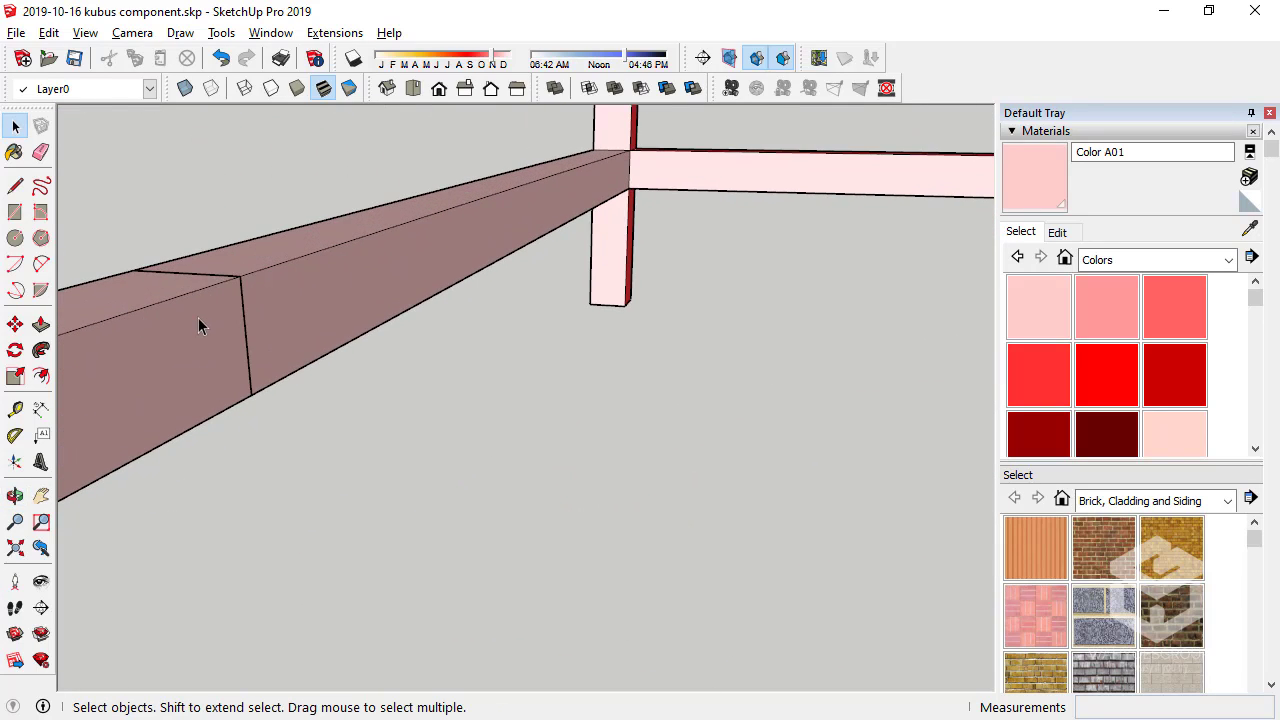
scroll(241, 313, "up", 1)
scroll(220, 318, "up", 1)
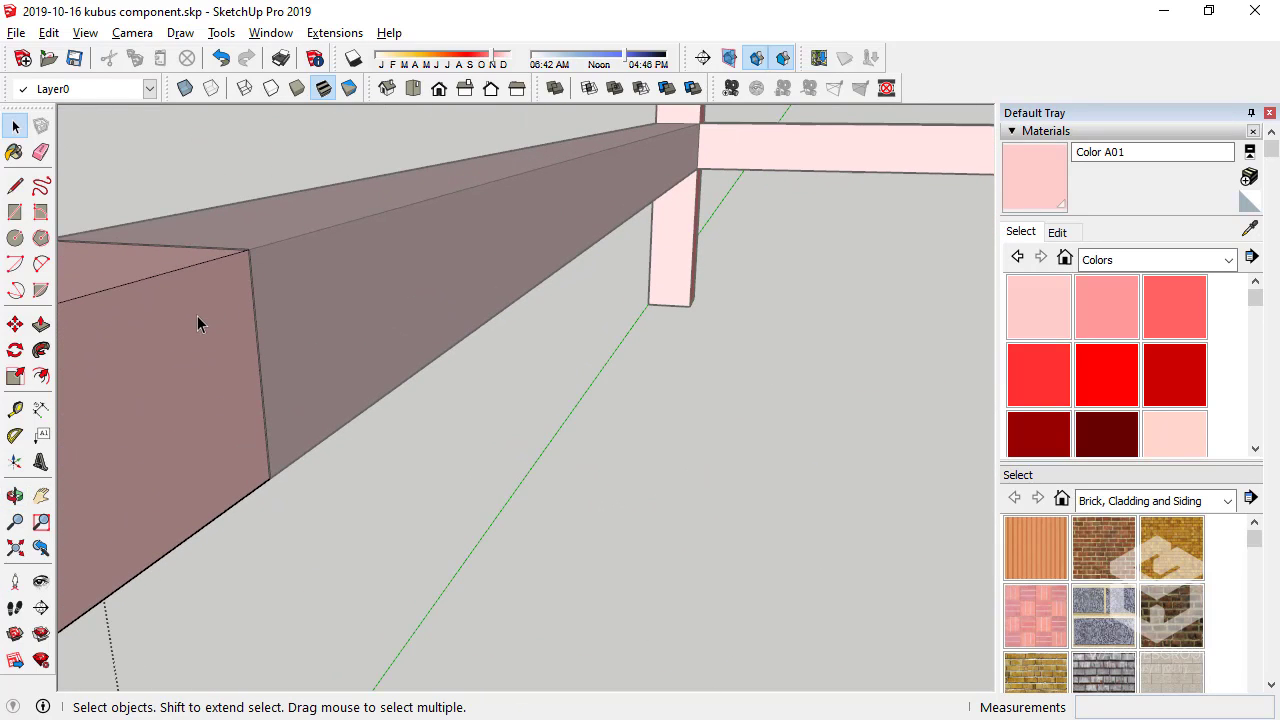
left_click(192, 264)
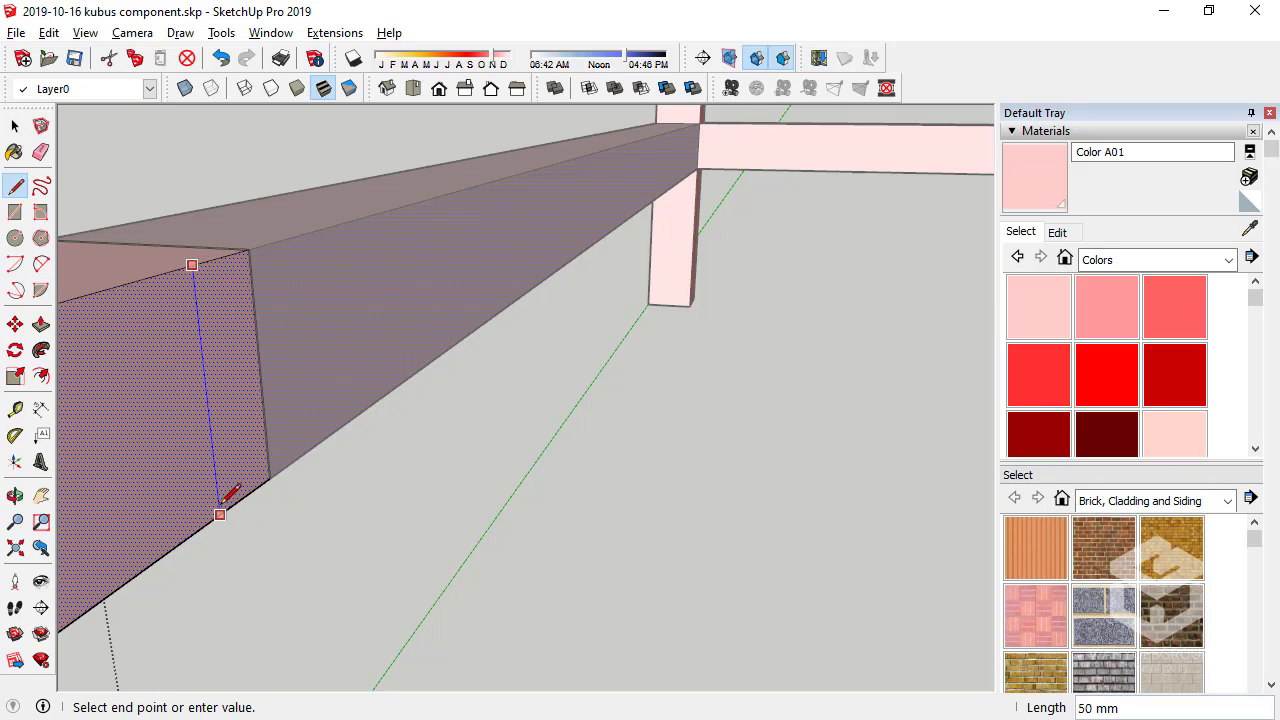
left_click(41, 323)
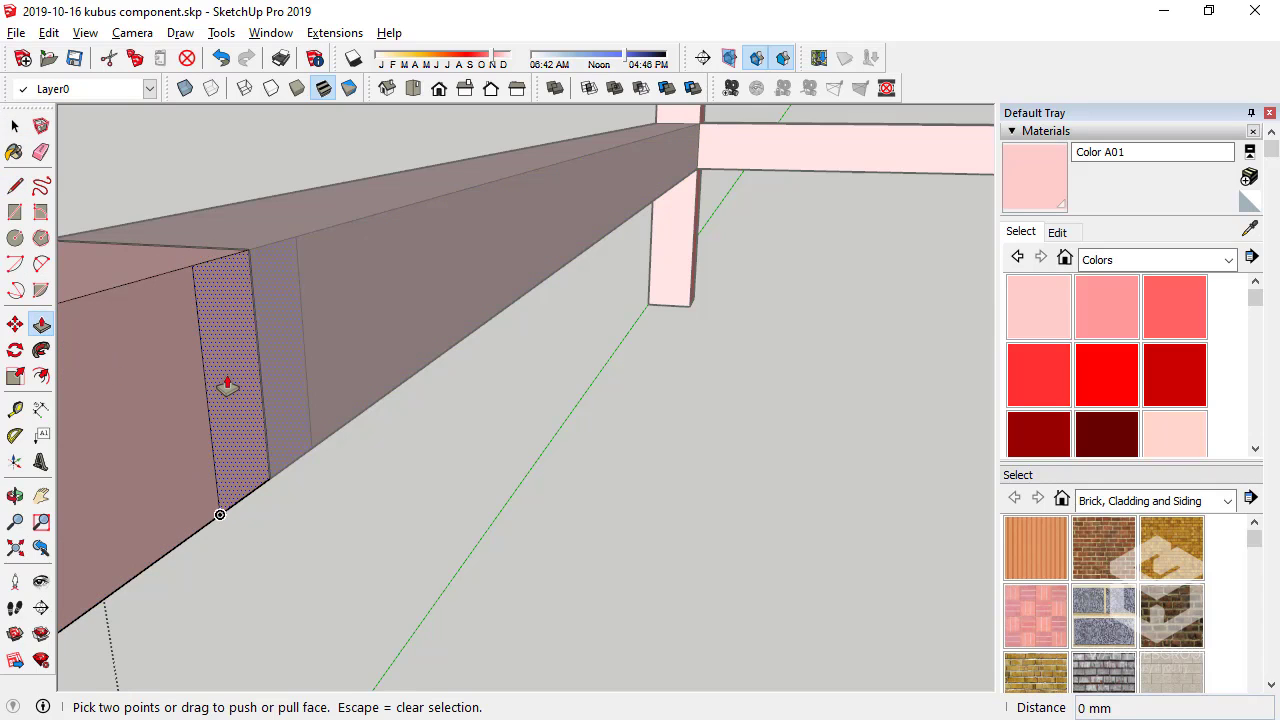
Push/Pull the strip 700 mm across to the opposite side rail
left_click(234, 322)
scroll(389, 374, "down", 2)
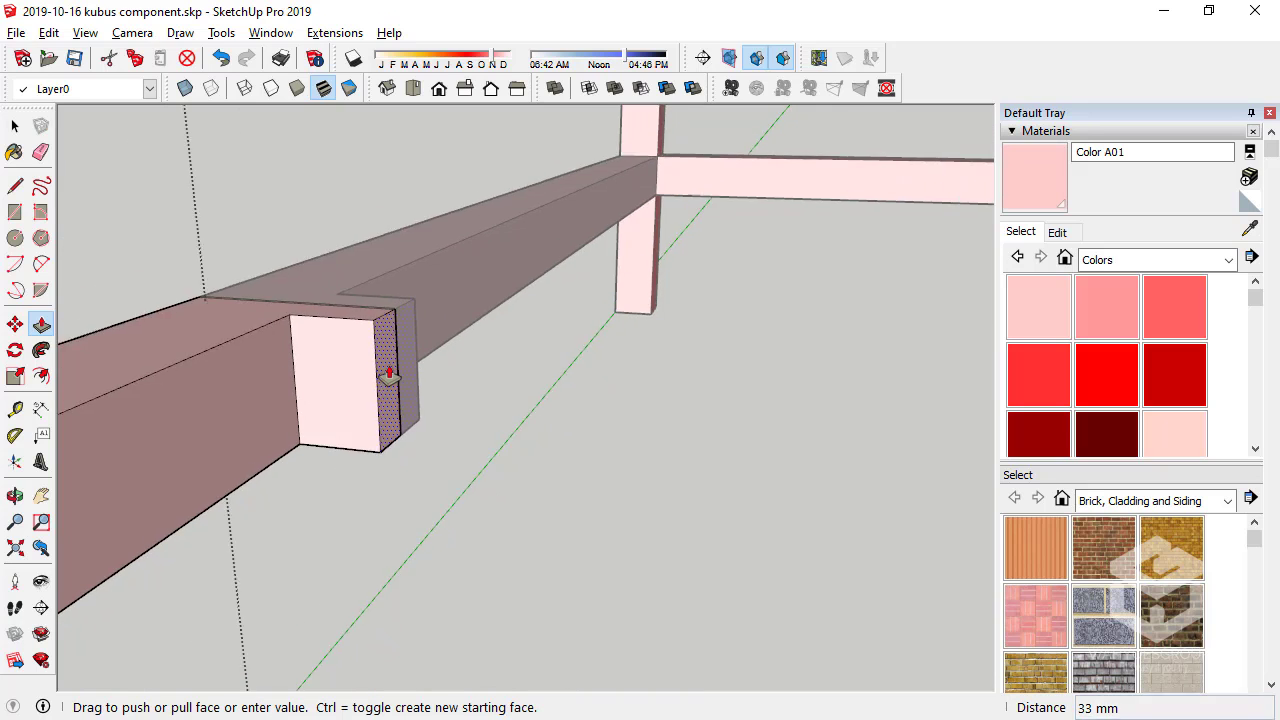
scroll(390, 374, "down", 2)
scroll(389, 372, "down", 3)
scroll(389, 374, "down", 2)
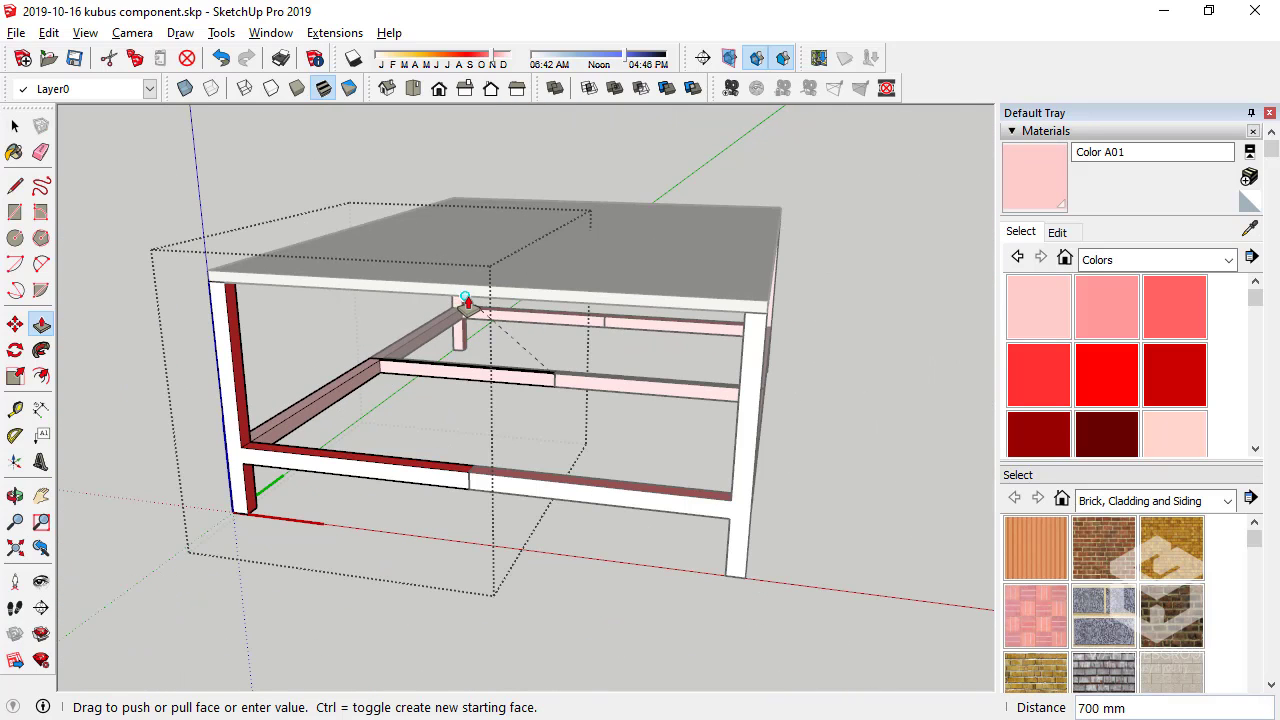
left_click(466, 302)
Exit the component edit and orbit to look under the table
left_click(15, 125)
left_click(220, 165)
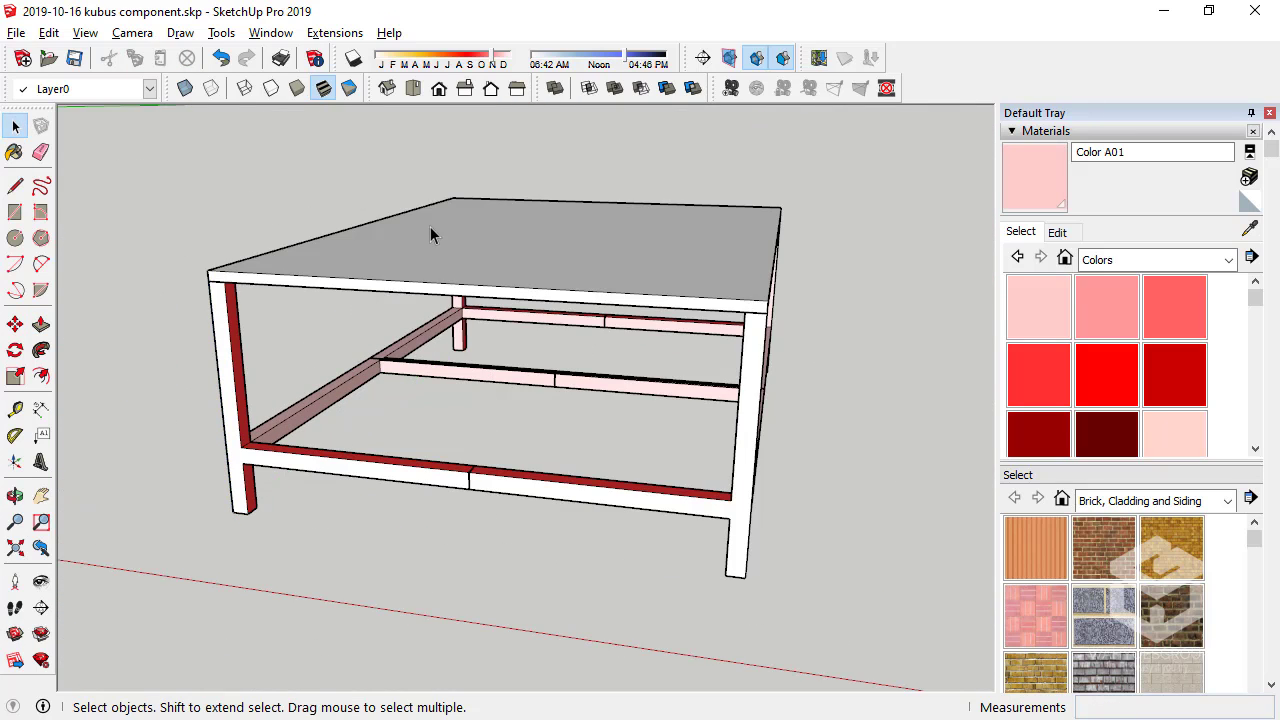
mouse_move(430, 235)
middle_mouse_down()
mouse_move(534, 386)
mouse_move(131, 374)
mouse_move(16, 298)
mouse_move(362, 140)
mouse_move(720, 266)
mouse_move(814, 434)
mouse_move(597, 443)
mouse_move(566, 471)
mouse_move(431, 254)
middle_mouse_up()
scroll(566, 471, "down", 4)
scroll(438, 368, "up", 5)
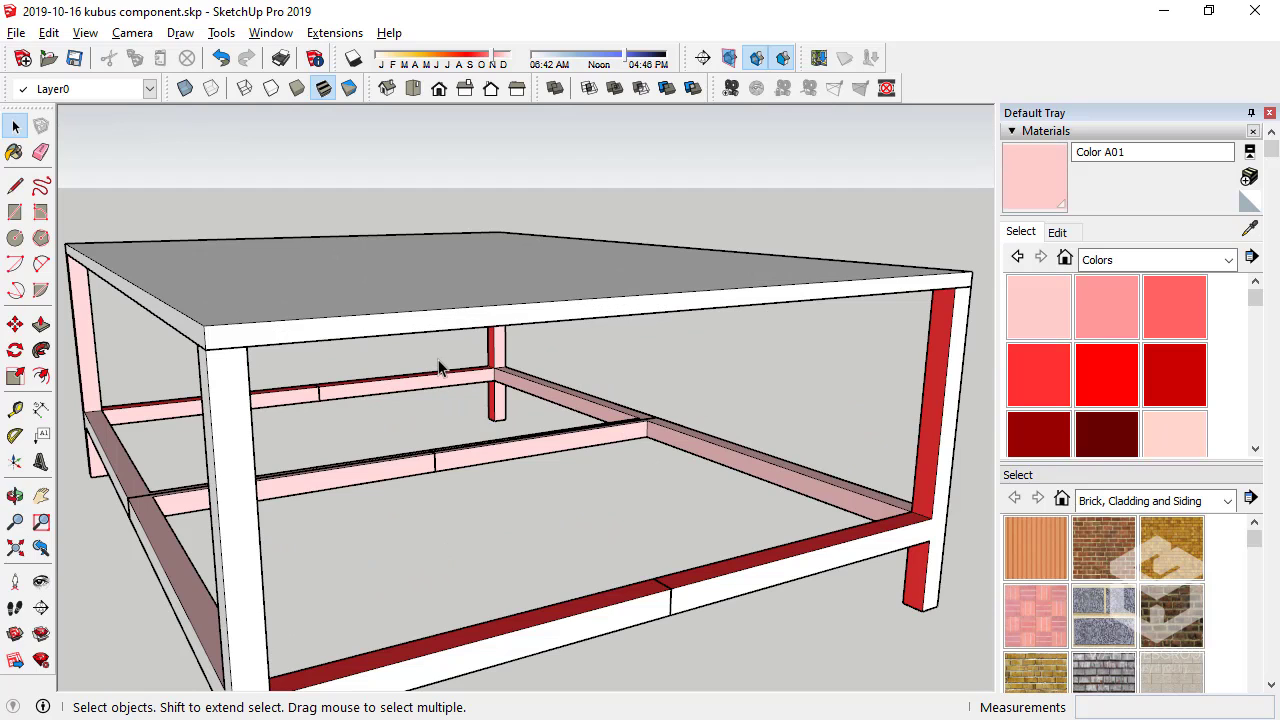
scroll(436, 370, "down", 3)
Select the table and group it, then undo the grouping
middle_click_drag(446, 371, 392, 394)
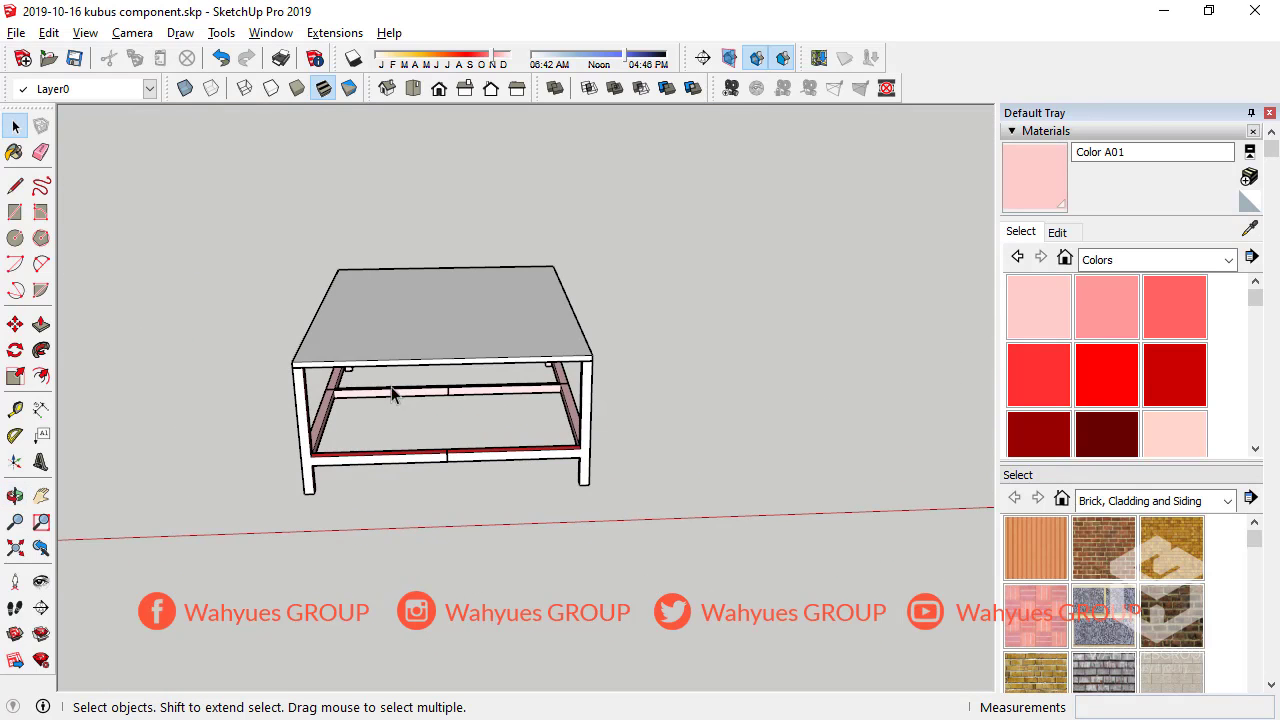
scroll(251, 383, "down", 3)
scroll(330, 350, "up", 3)
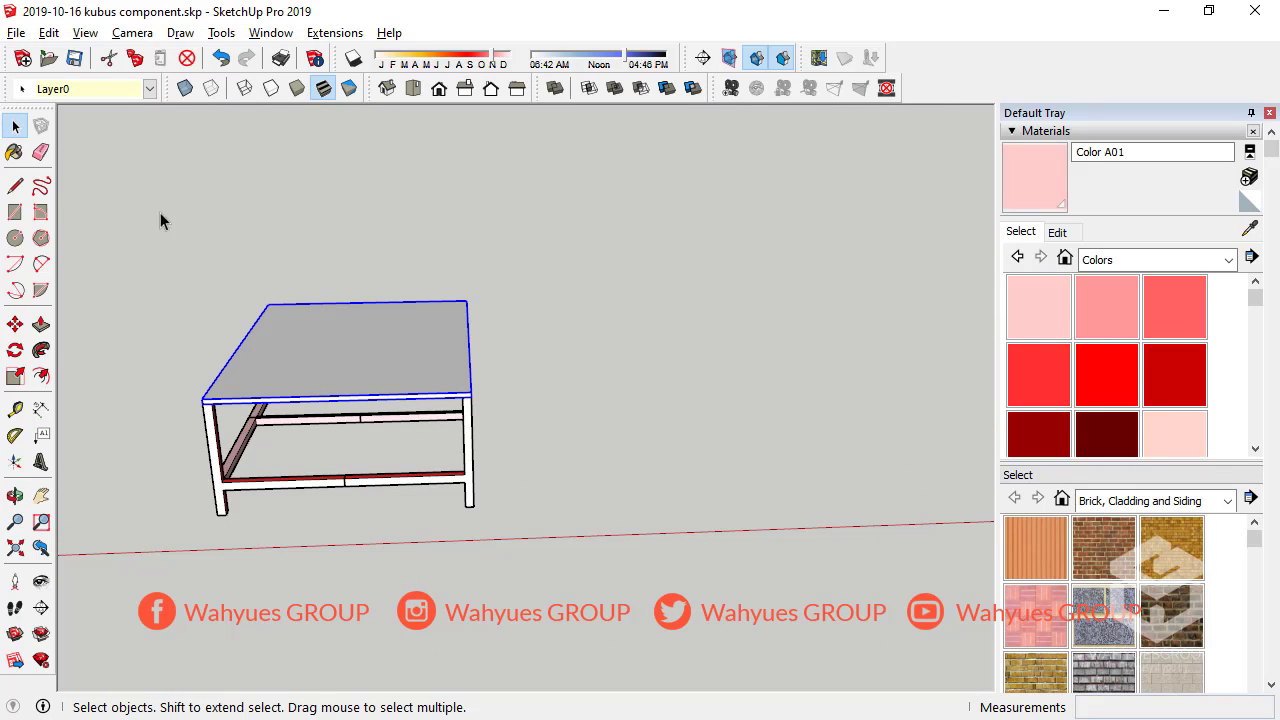
left_click_drag(635, 634, 636, 635)
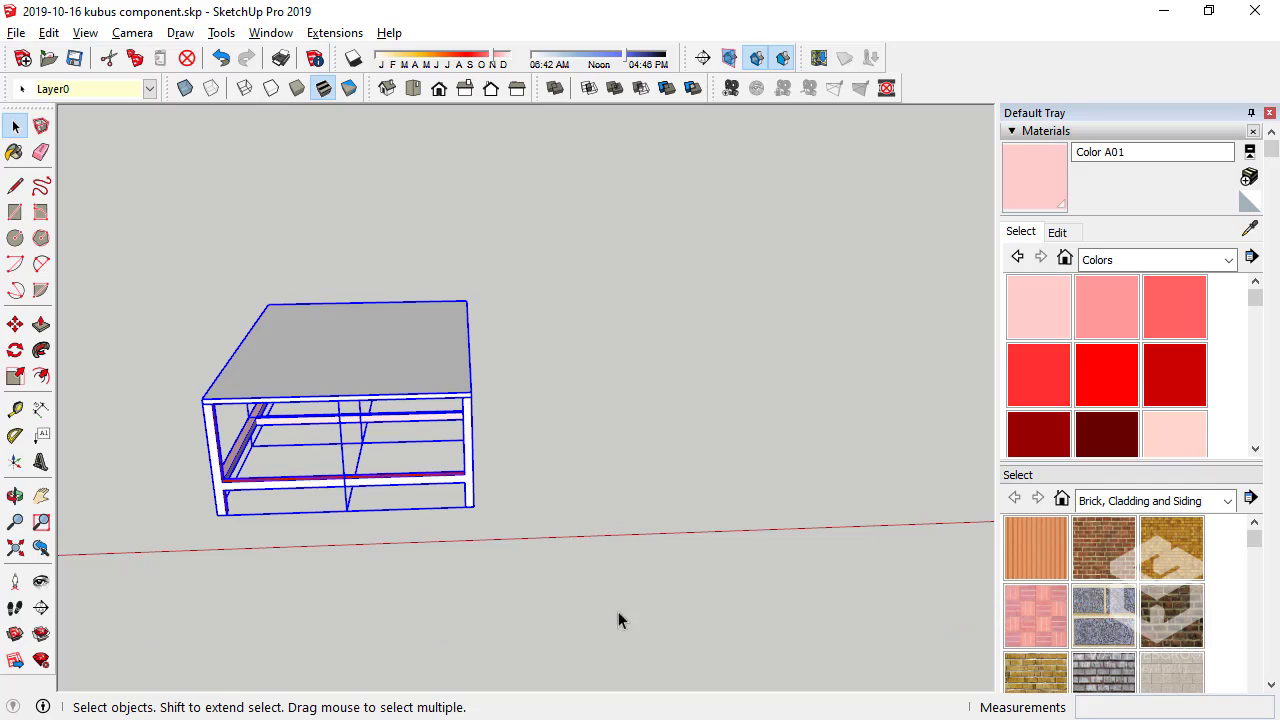
right_click(353, 366)
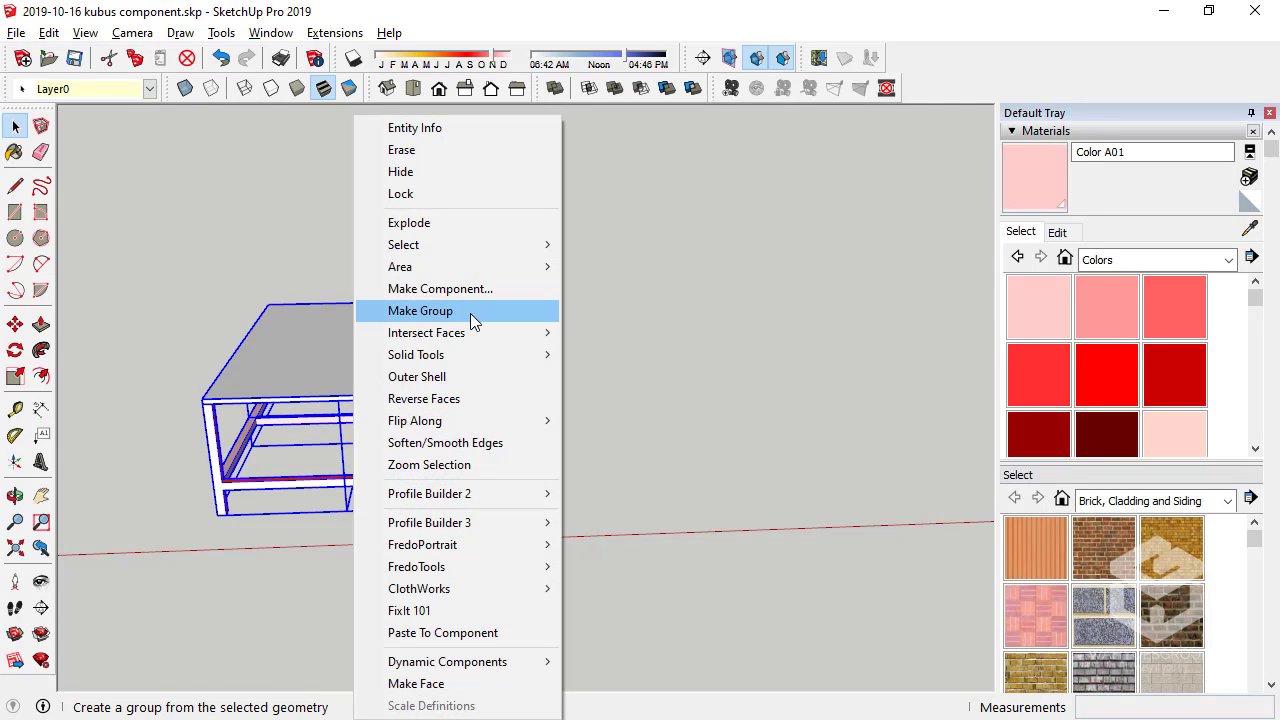
left_click(470, 313)
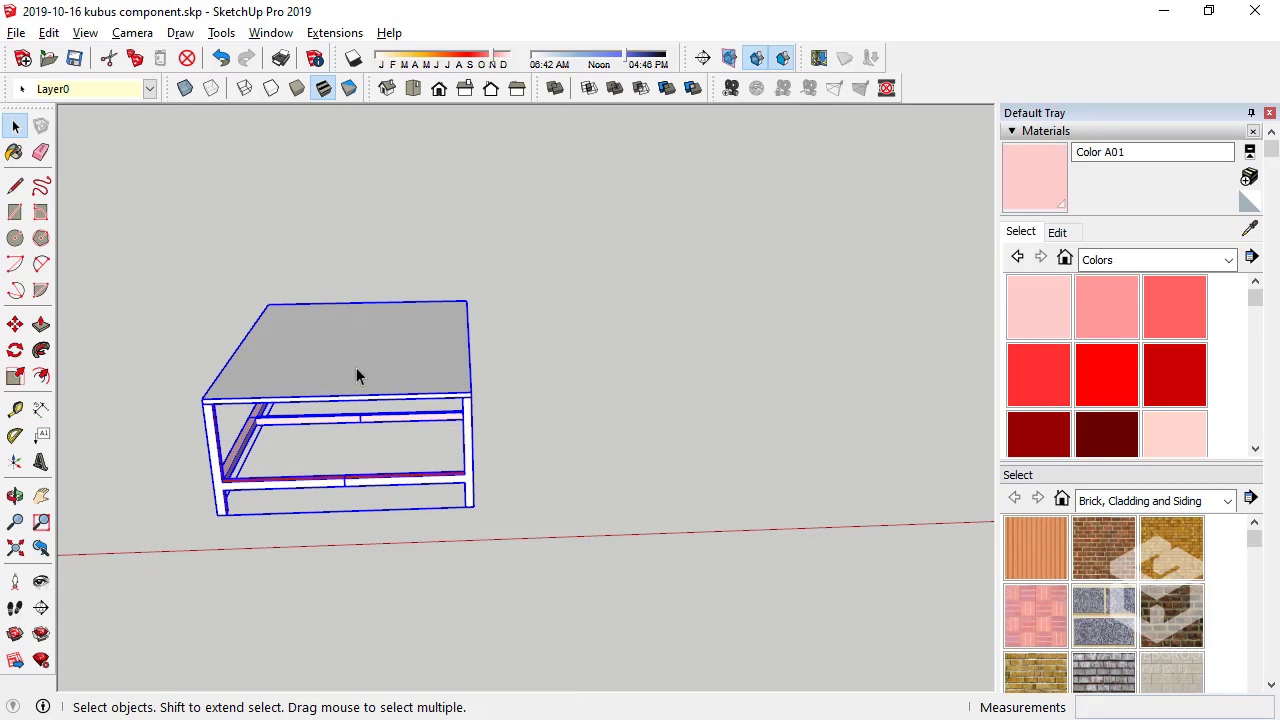
key("ctrl+z")
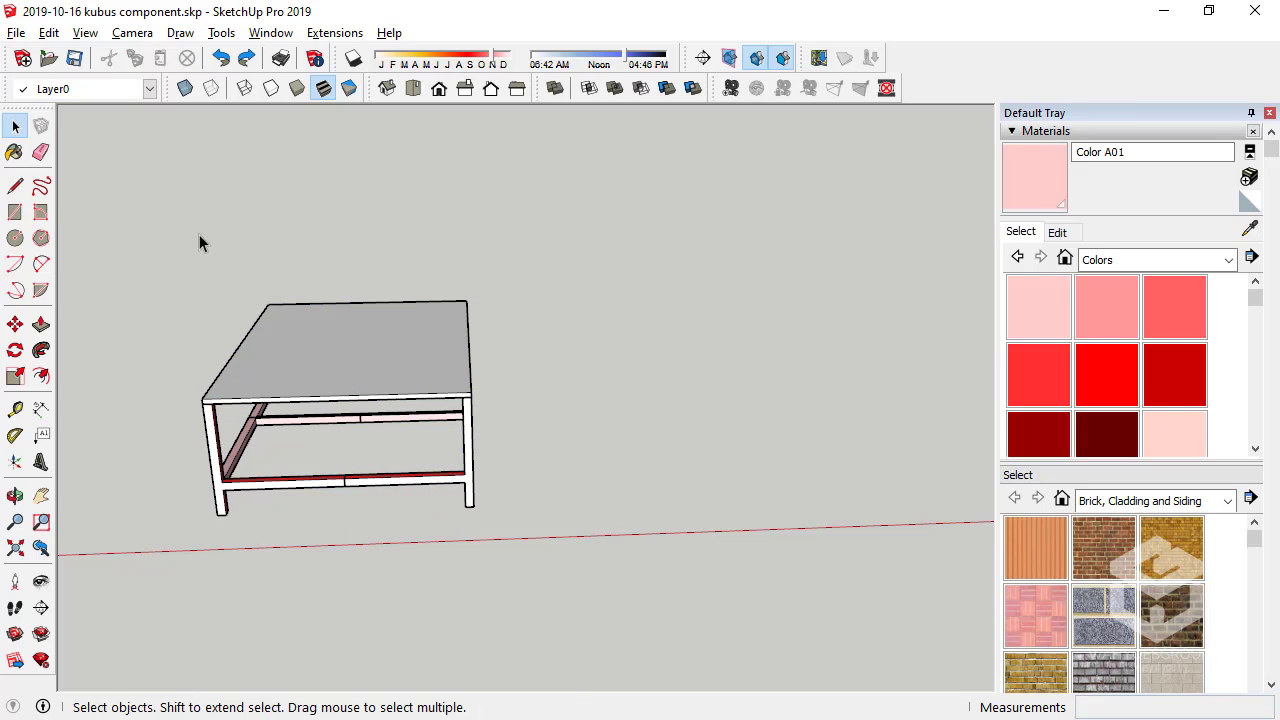
Window-select the loose table geometry and make it a component
left_click_drag(138, 189, 584, 624)
right_click(369, 370)
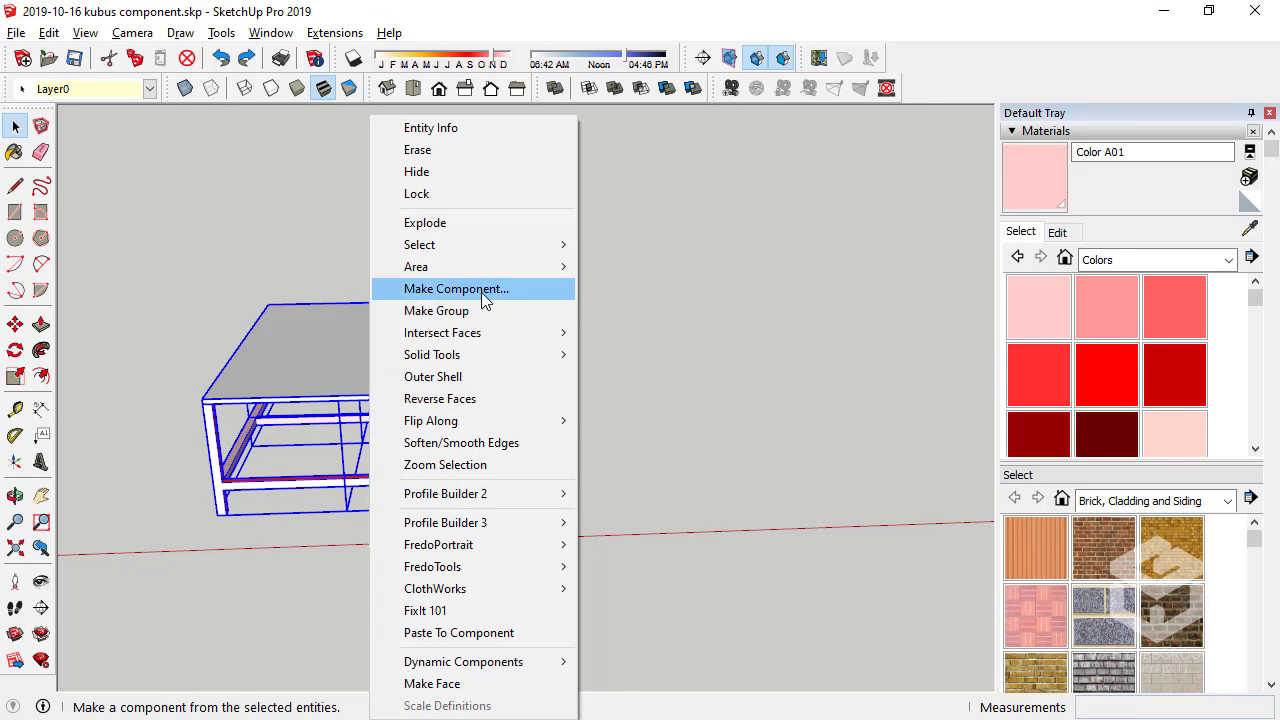
left_click(478, 287)
left_click(765, 623)
middle_click_drag(329, 380, 57, 305)
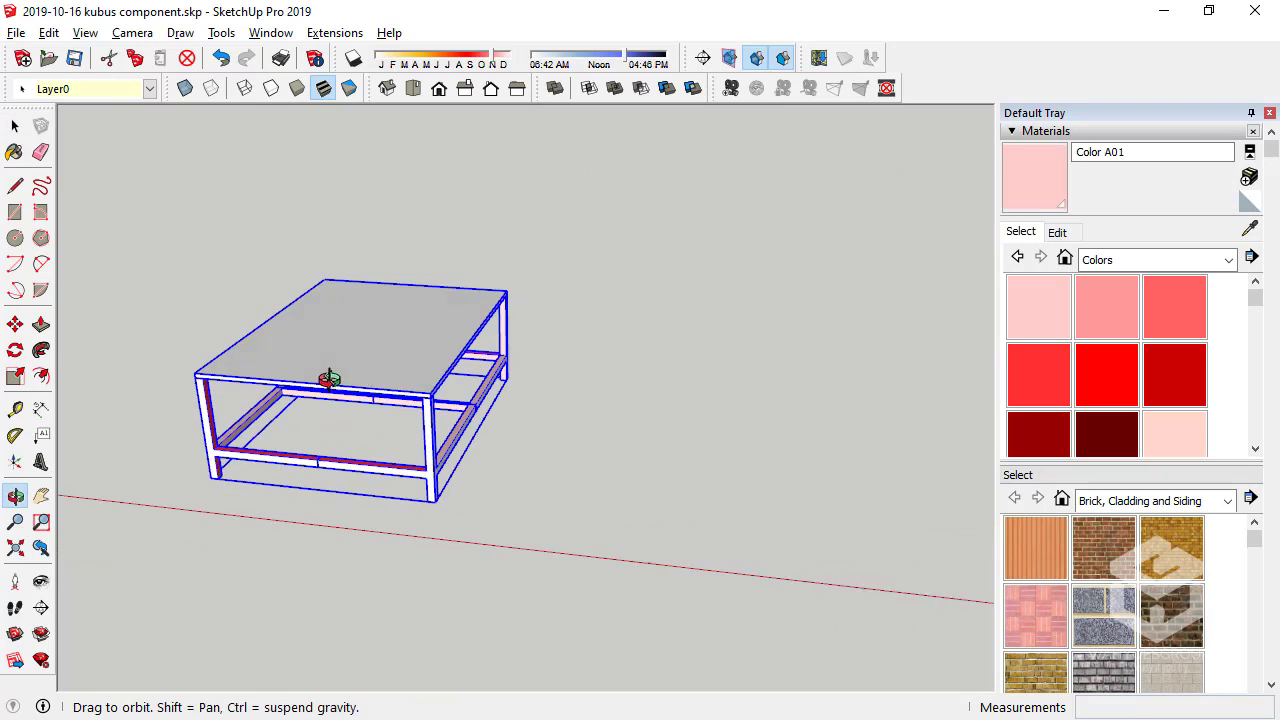
Copy the table along the red axis and array it with 5x into six tables
left_click(21, 331)
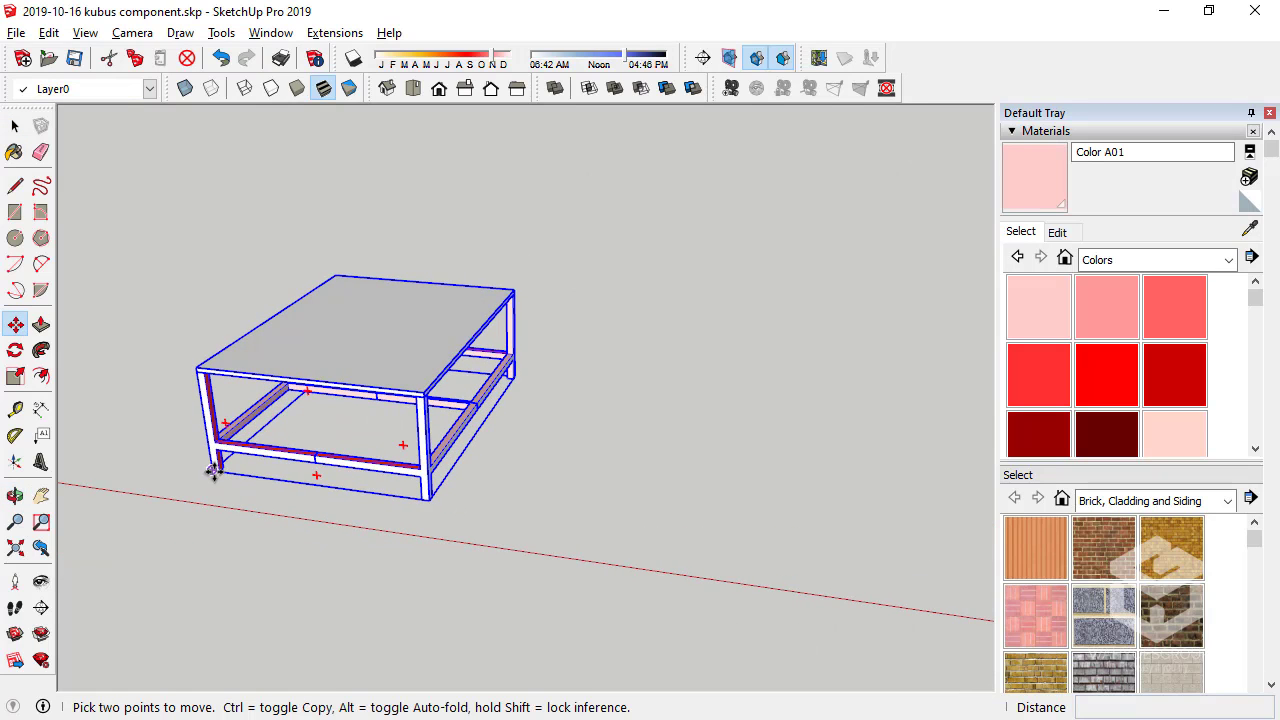
left_click(187, 467, "ctrl")
scroll(110, 410, "down", 3)
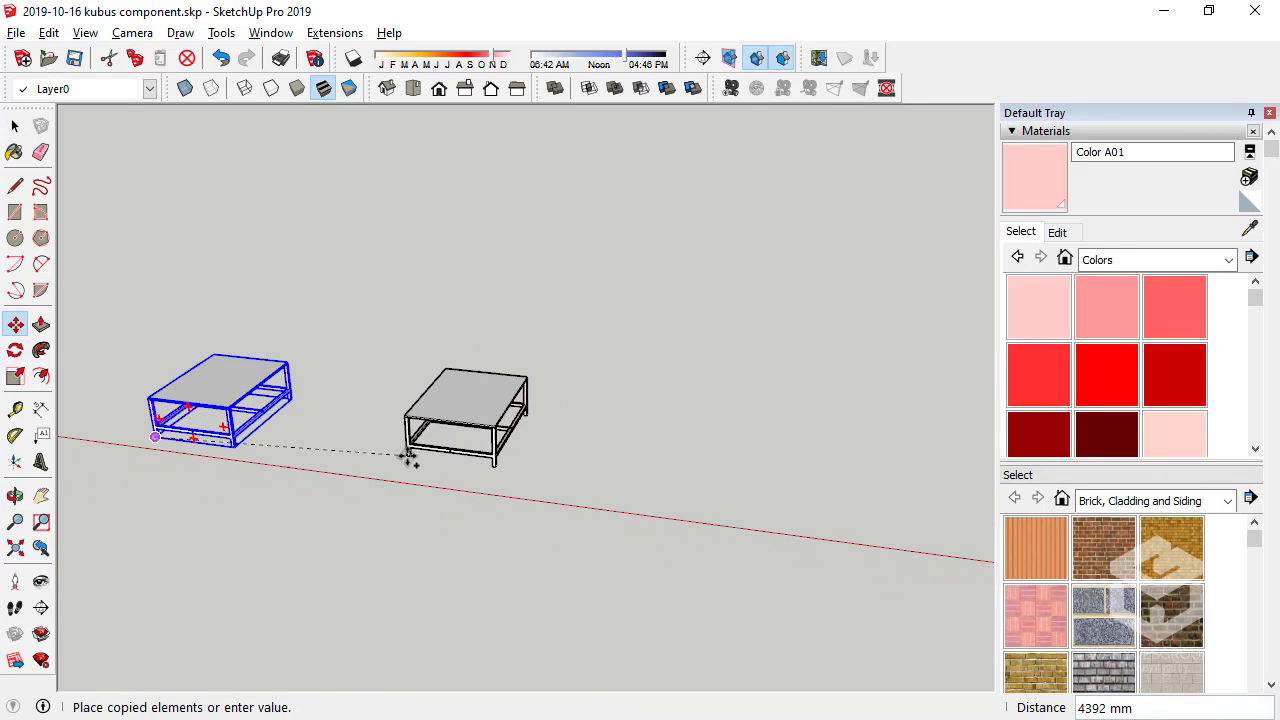
left_click(408, 470)
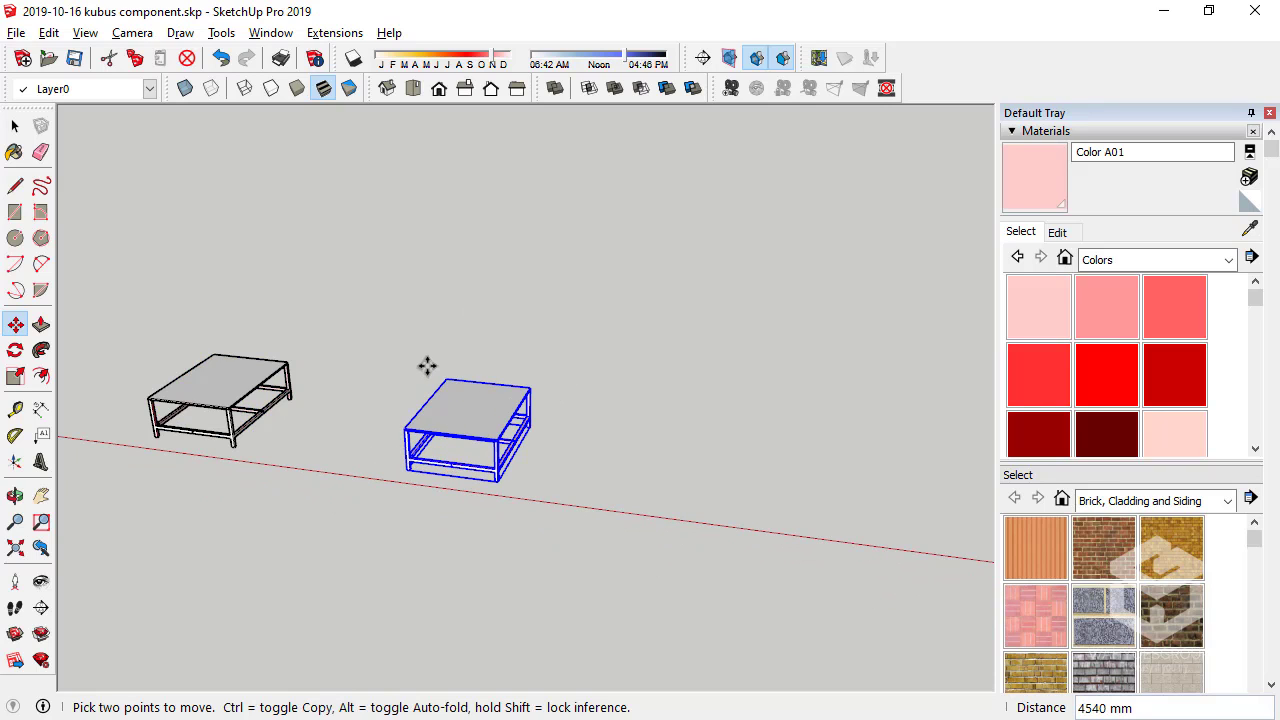
type("x")
key("Return")
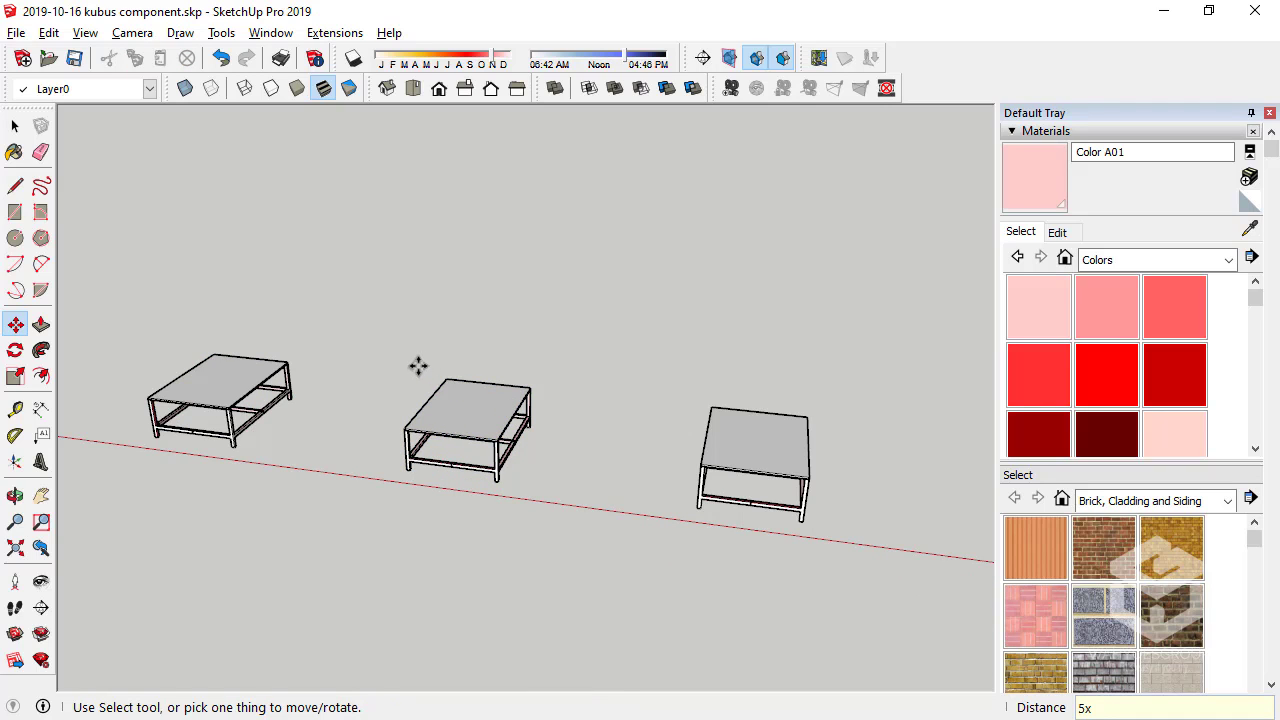
scroll(400, 375, "down", 3)
scroll(800, 425, "up", 3)
key("ctrl+t")
scroll(148, 305, "down", 2)
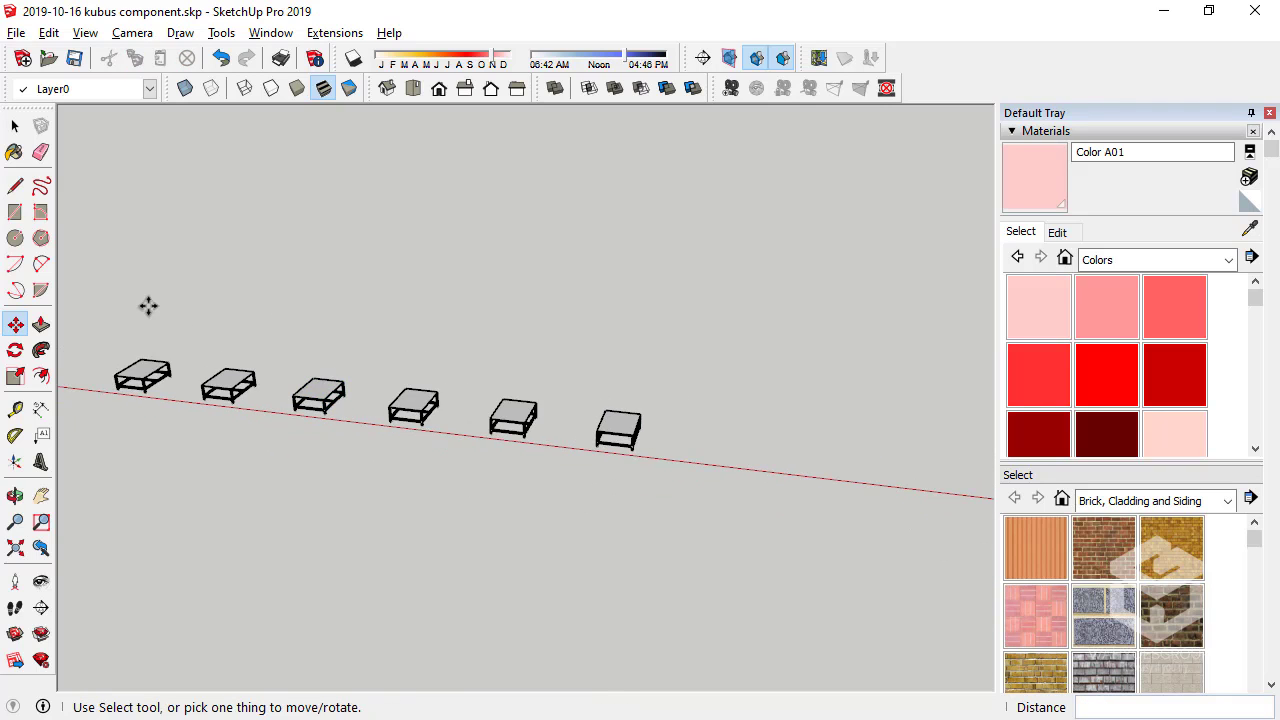
key("space")
Move the four right-hand tables back to form a second row
left_click_drag(280, 343, 611, 500)
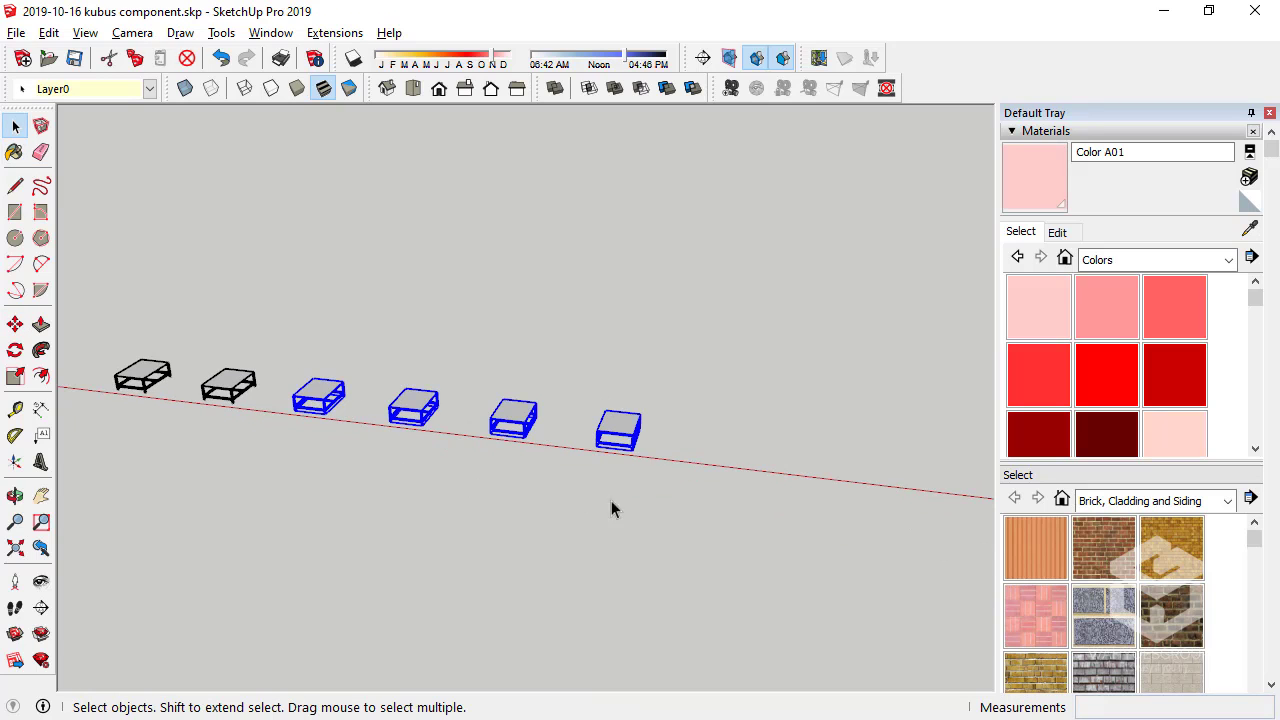
scroll(260, 390, "up", 2)
left_click(15, 327)
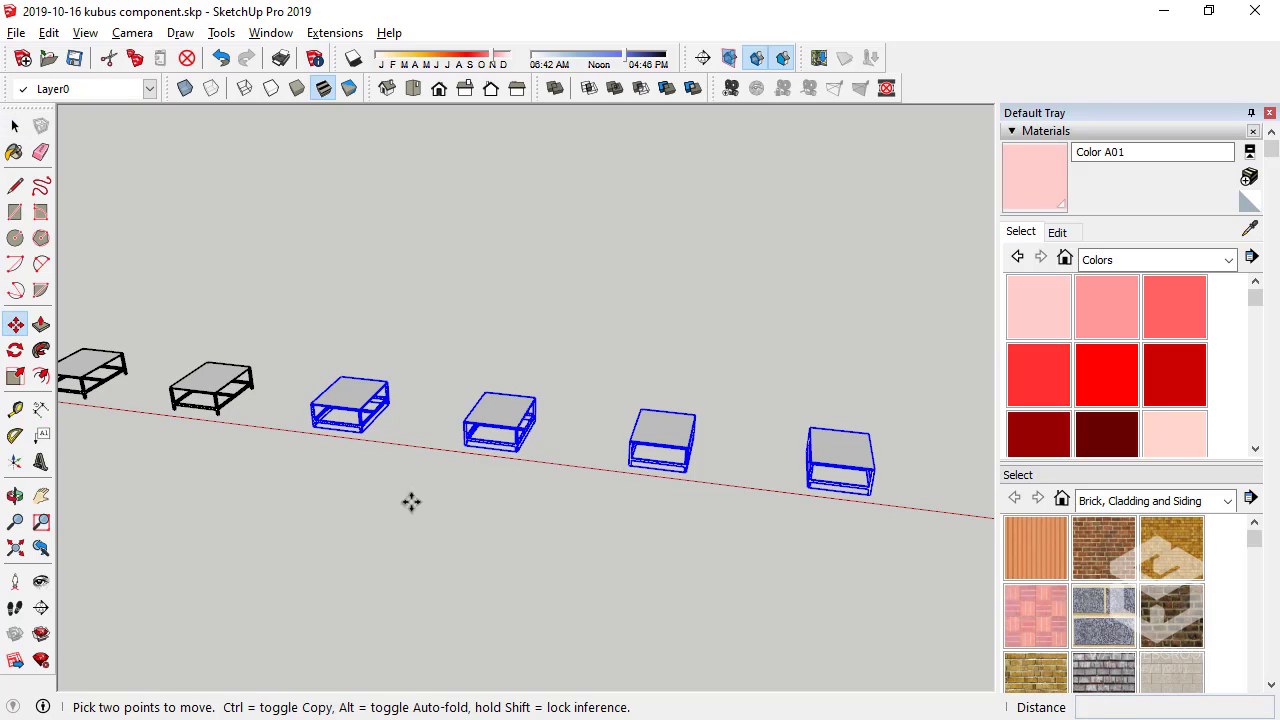
left_click(430, 540)
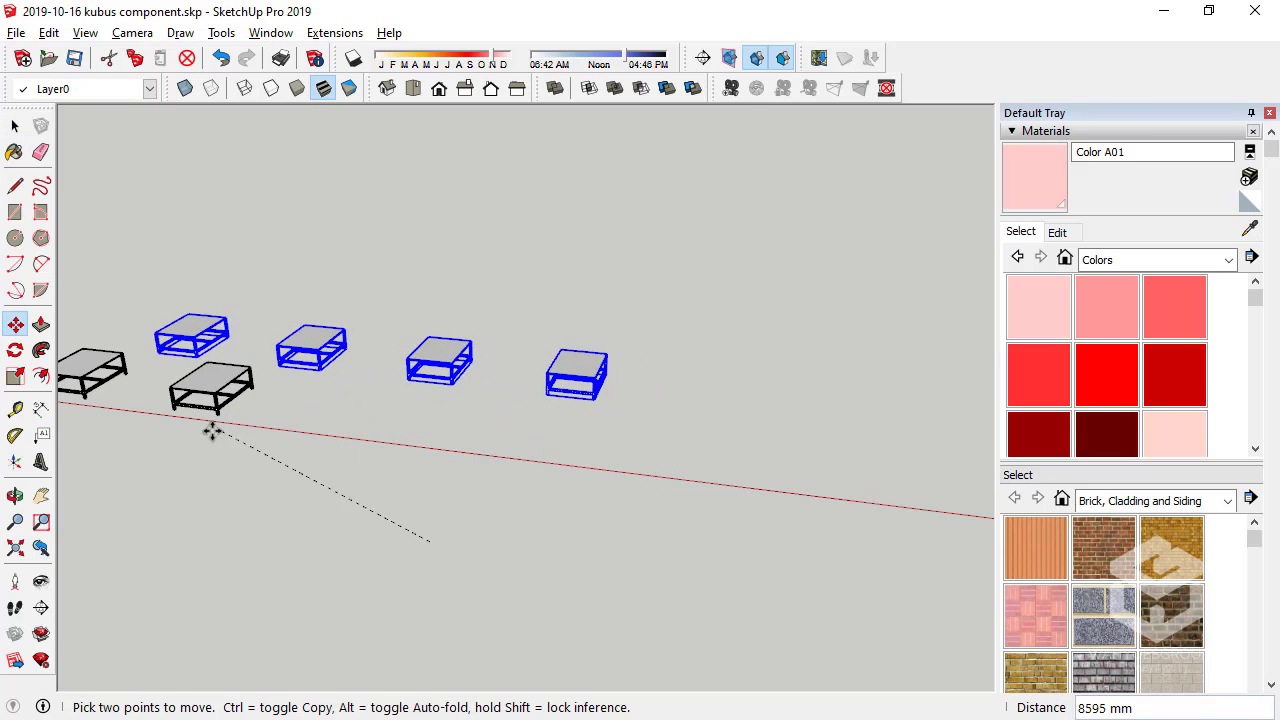
left_click(114, 491)
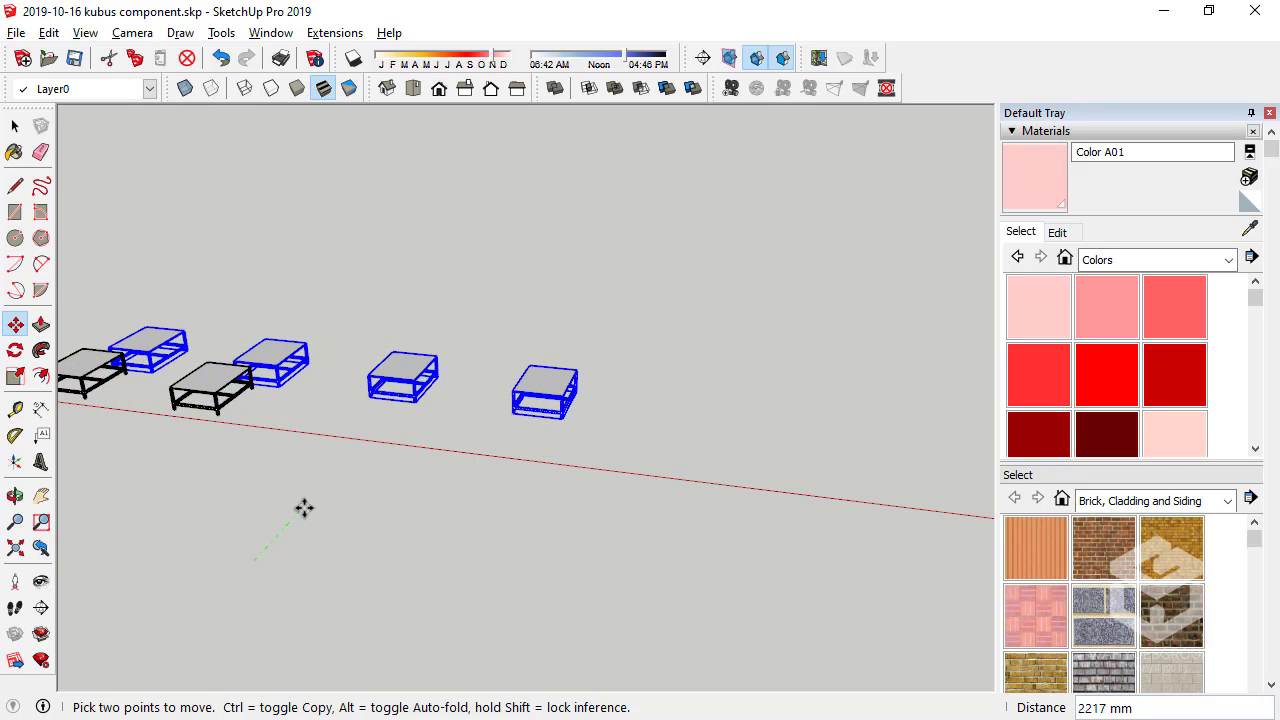
left_click(329, 480)
left_click(15, 125)
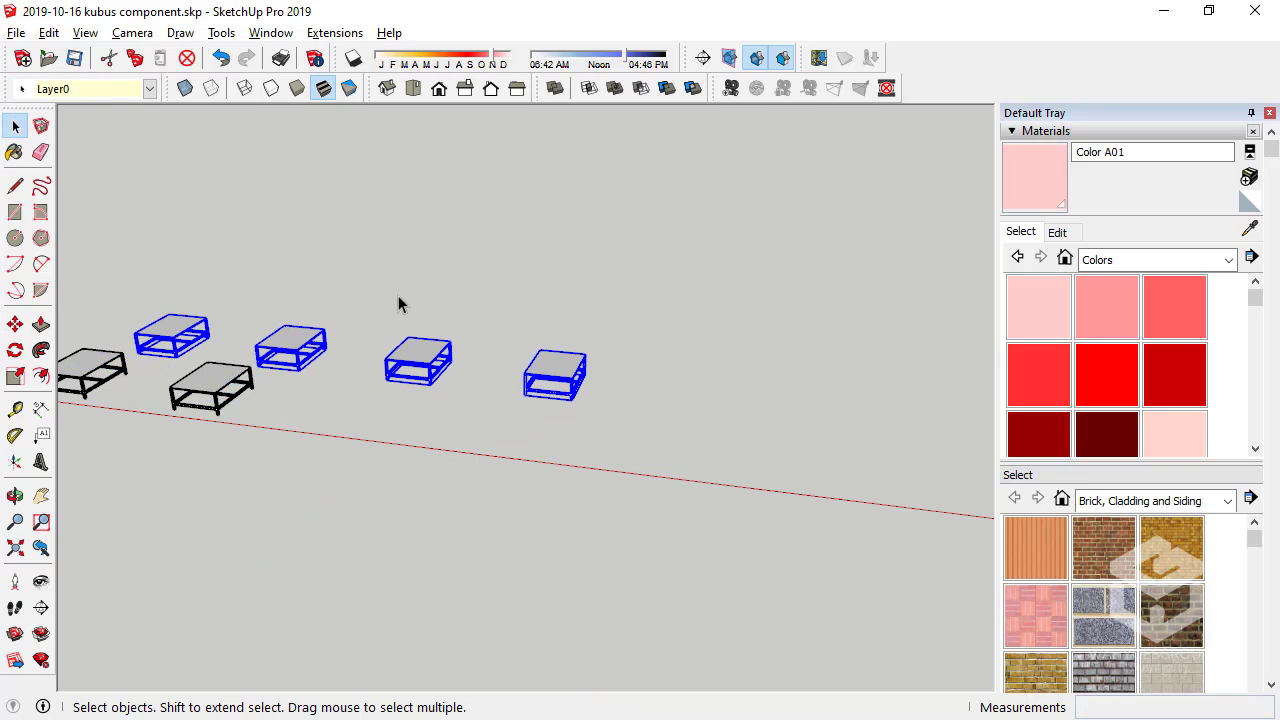
Shift two tables left, then Ctrl-copy them into another row behind
left_click(15, 326)
left_click(496, 528)
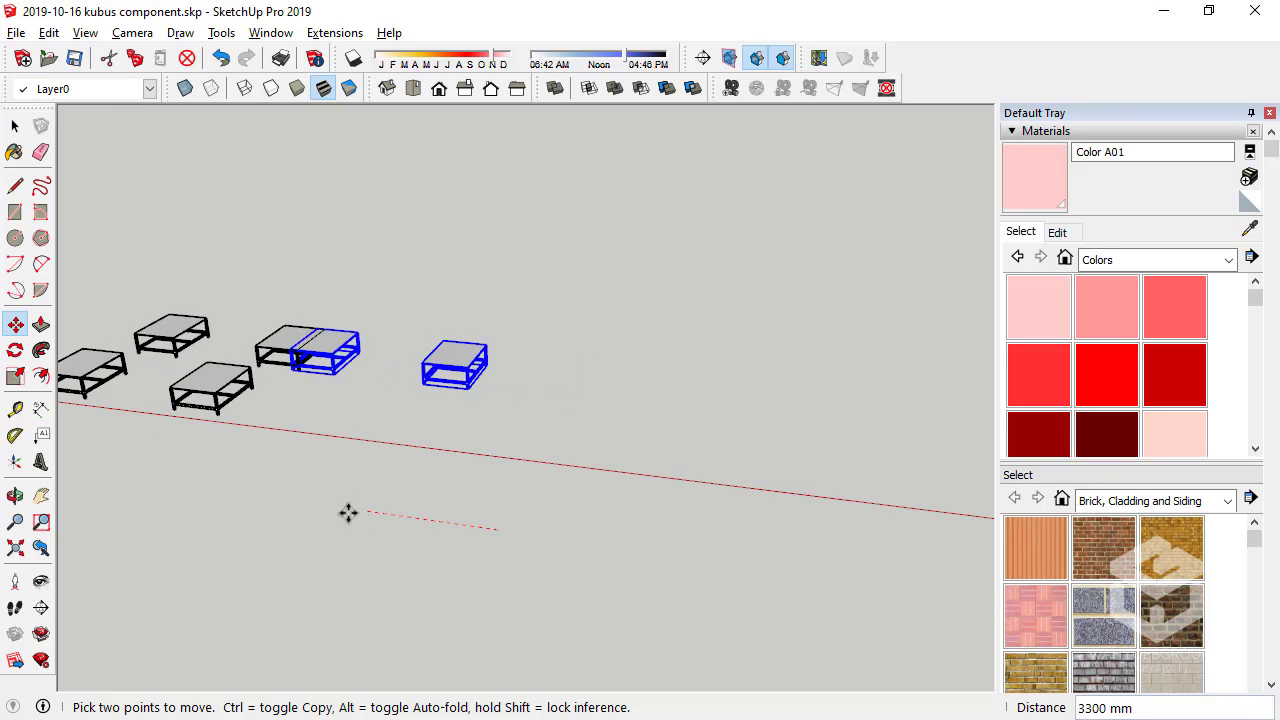
left_click(125, 474)
left_click(284, 509)
key("ctrl")
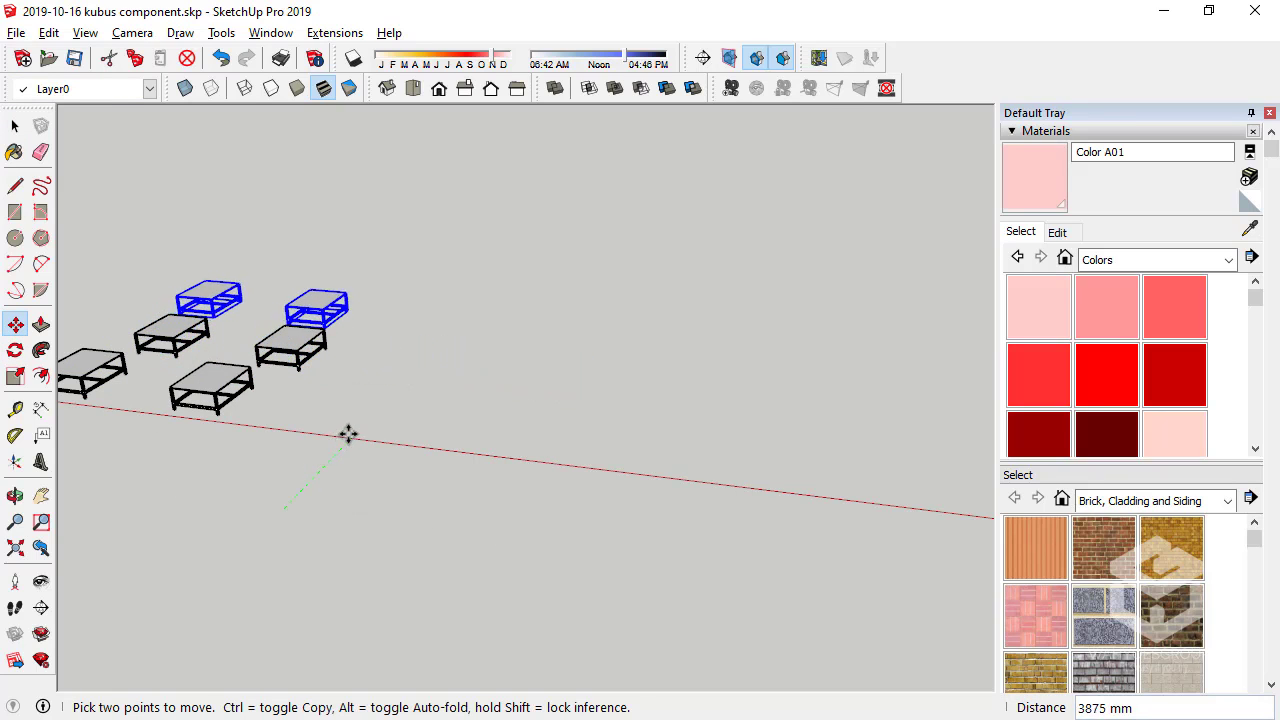
left_click(351, 437)
scroll(511, 455, "down", 1)
scroll(200, 322, "up", 3)
scroll(166, 360, "up", 2)
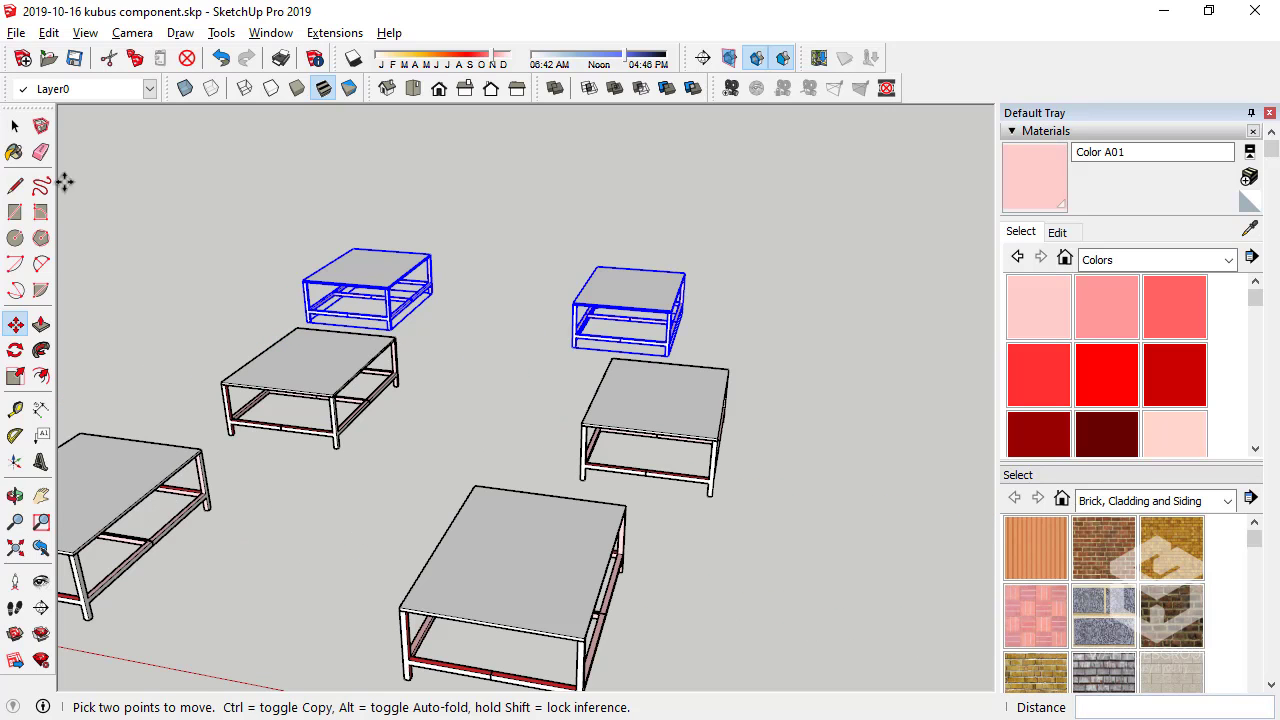
left_click(15, 126)
Deselect, orbit over the table grid, and select the nearest table
scroll(742, 444, "down", 1)
left_click(742, 444)
middle_click_drag(742, 444, 486, 309)
scroll(566, 393, "up", 2)
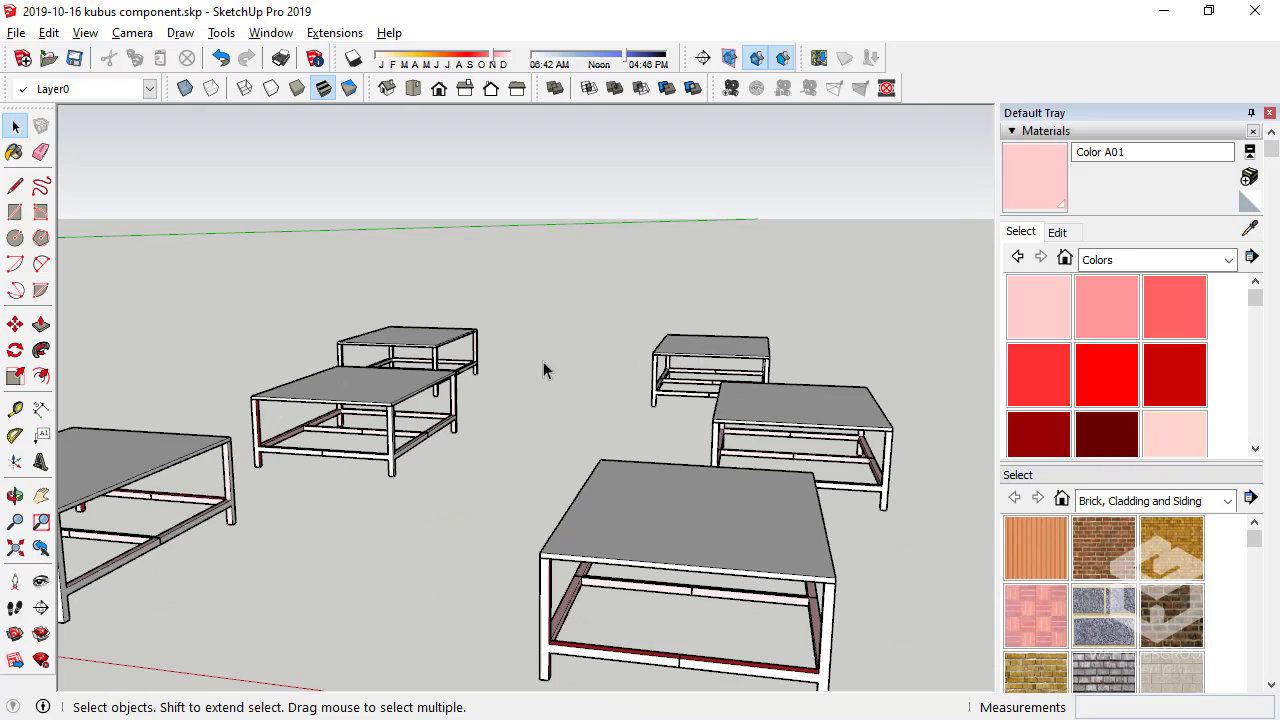
middle_click_drag(543, 370, 537, 451)
scroll(371, 457, "down", 3)
scroll(364, 494, "up", 3)
scroll(345, 418, "up", 2)
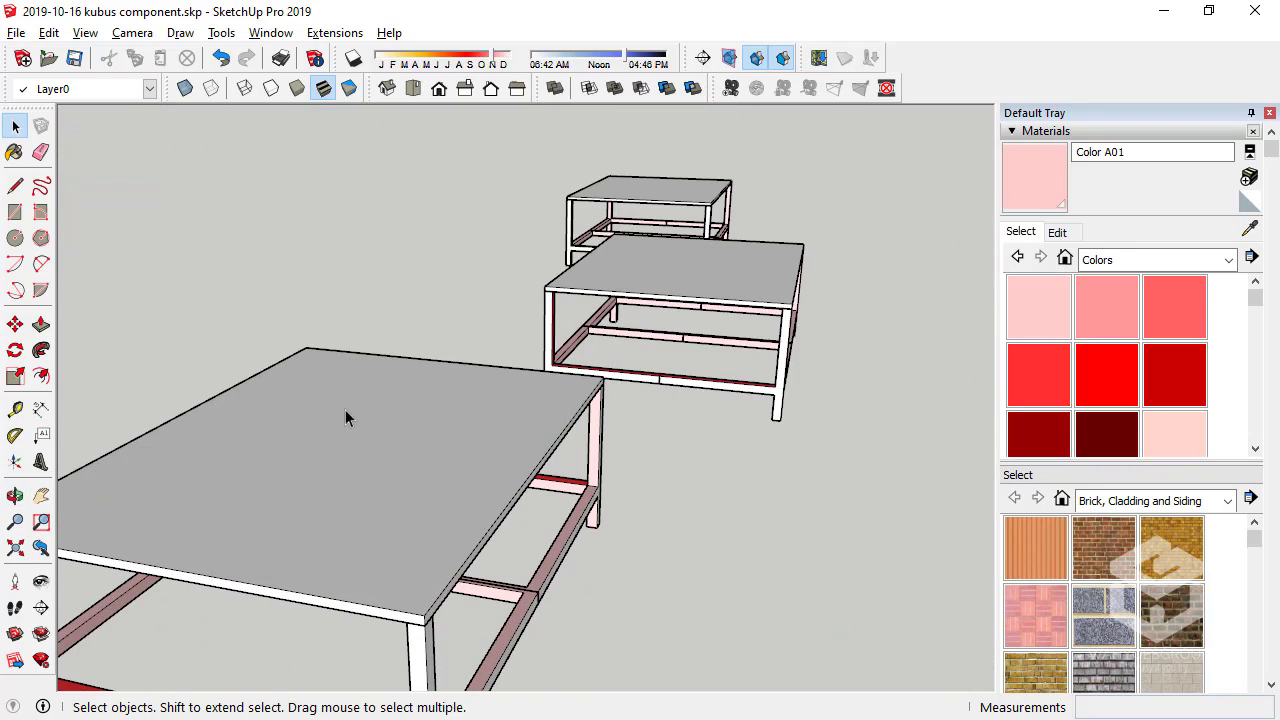
left_click(345, 418)
middle_click_drag(369, 479, 310, 491)
Draw a small circle on the tabletop, start pulling it, then cancel and undo it
scroll(365, 419, "down", 3)
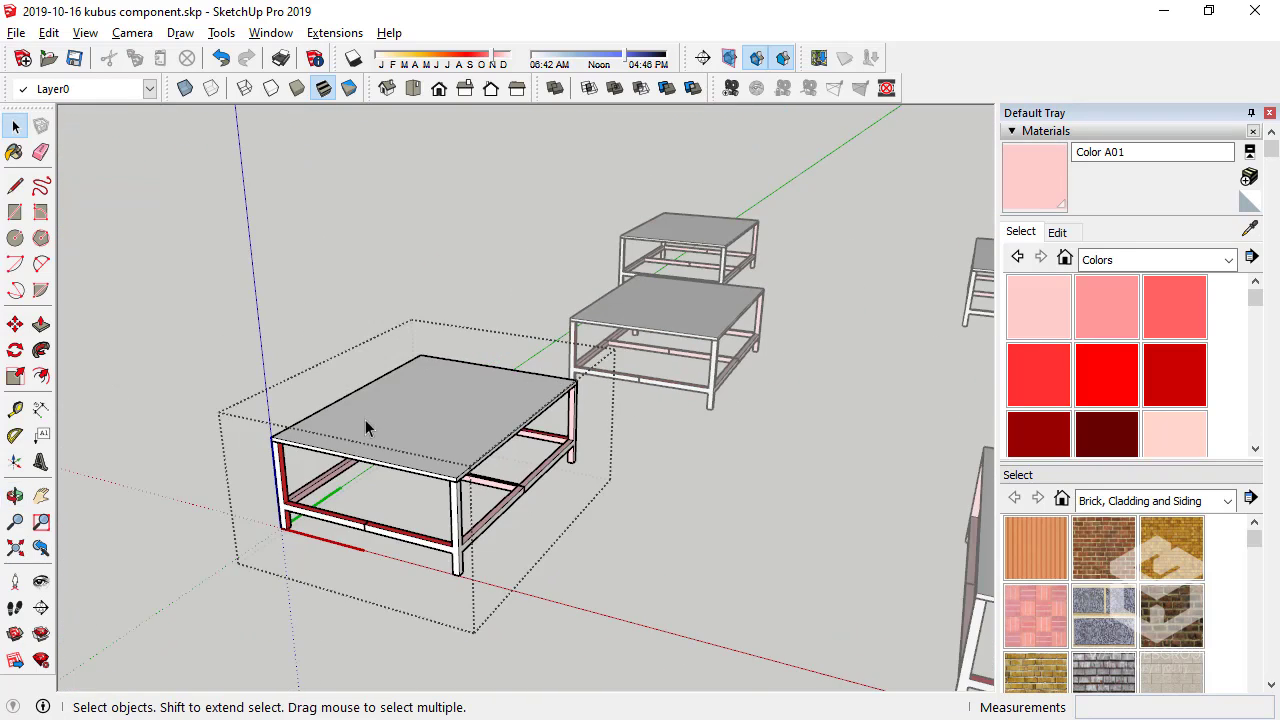
scroll(403, 464, "up", 2)
scroll(403, 464, "up", 2)
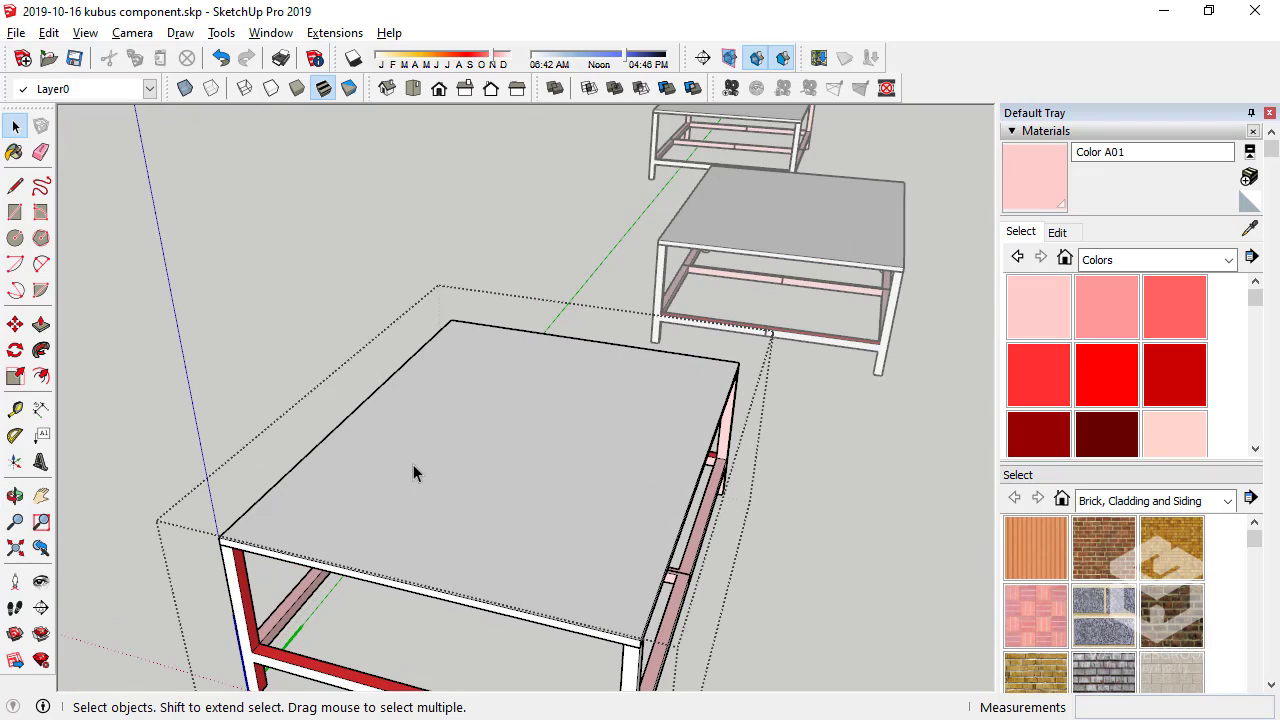
left_click(15, 240)
left_click(334, 510)
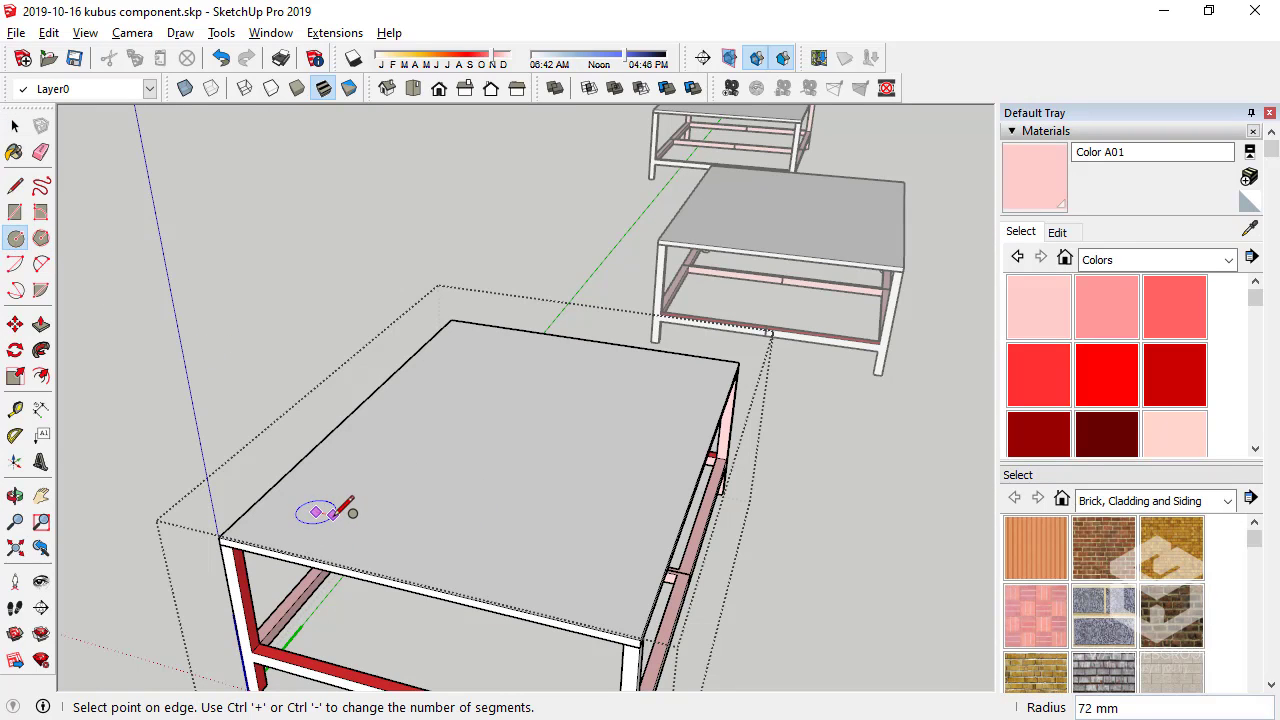
left_click(337, 514)
left_click(41, 325)
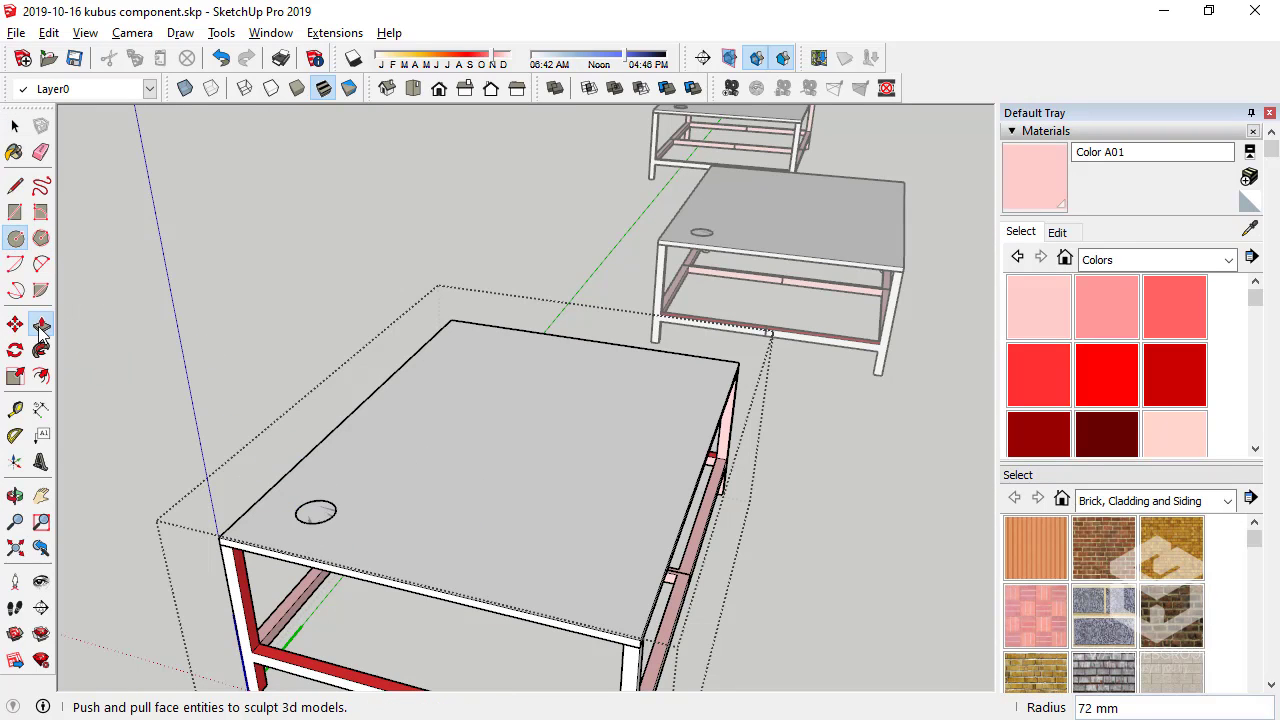
left_click(313, 519)
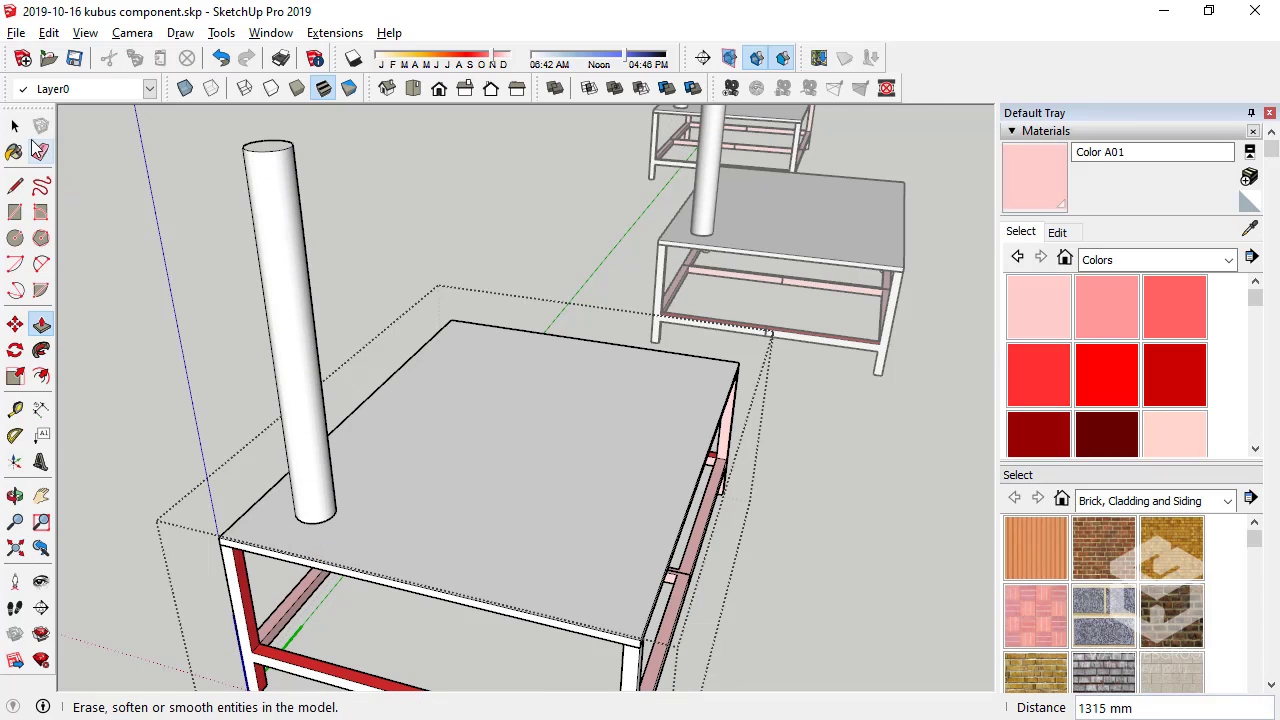
left_click(15, 126)
key("ctrl+z")
Draw a circle on the tabletop and push it down 30 mm into a hole
scroll(326, 516, "up", 2)
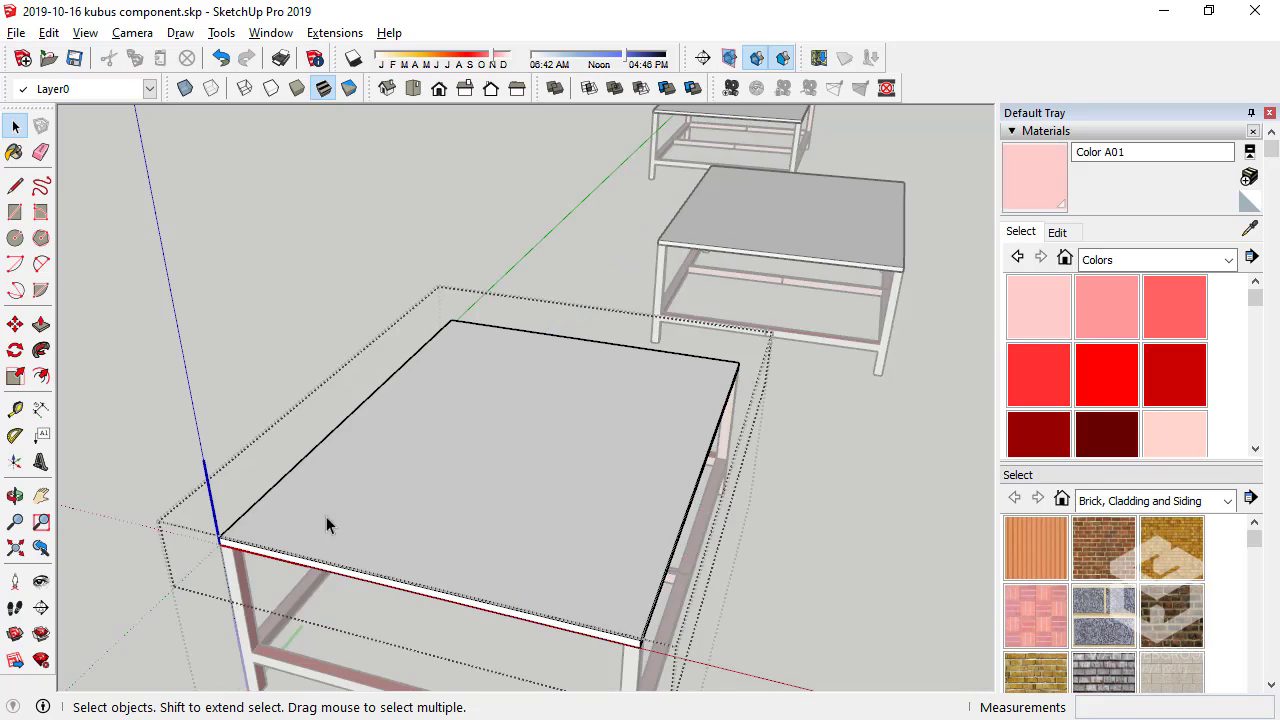
scroll(378, 490, "up", 3)
scroll(425, 472, "down", 4)
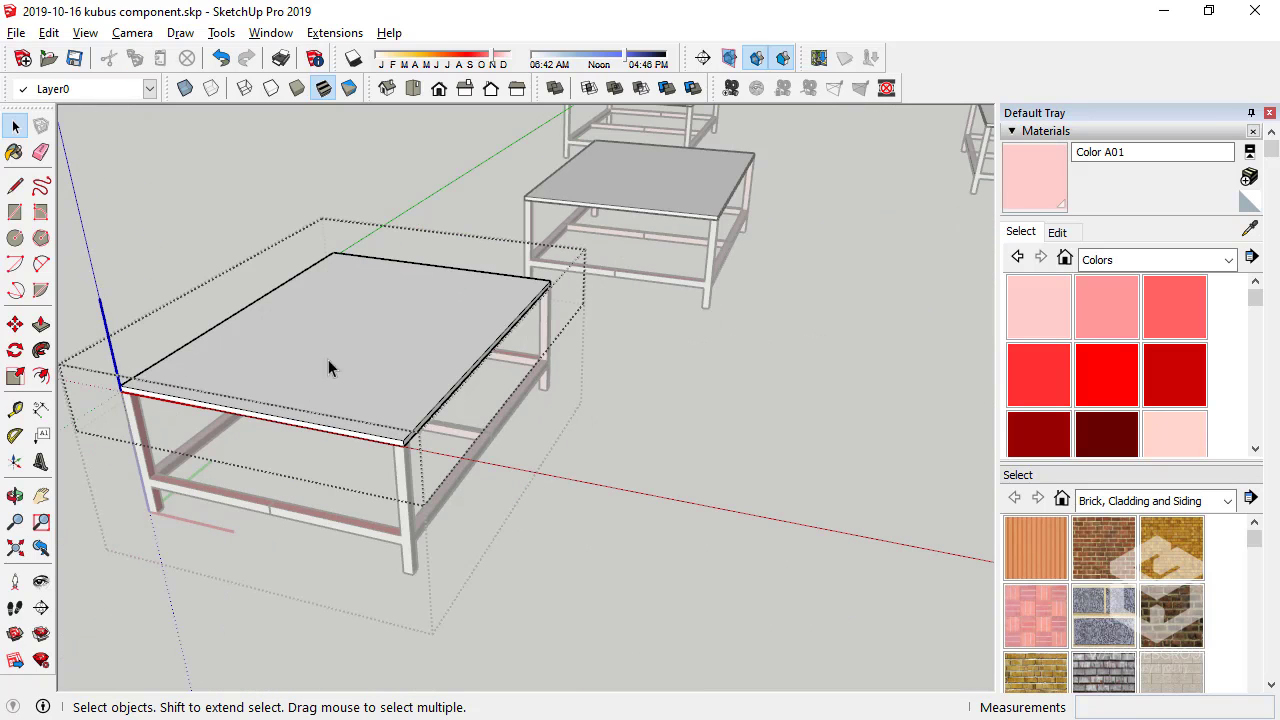
scroll(168, 362, "up", 3)
scroll(208, 408, "up", 1)
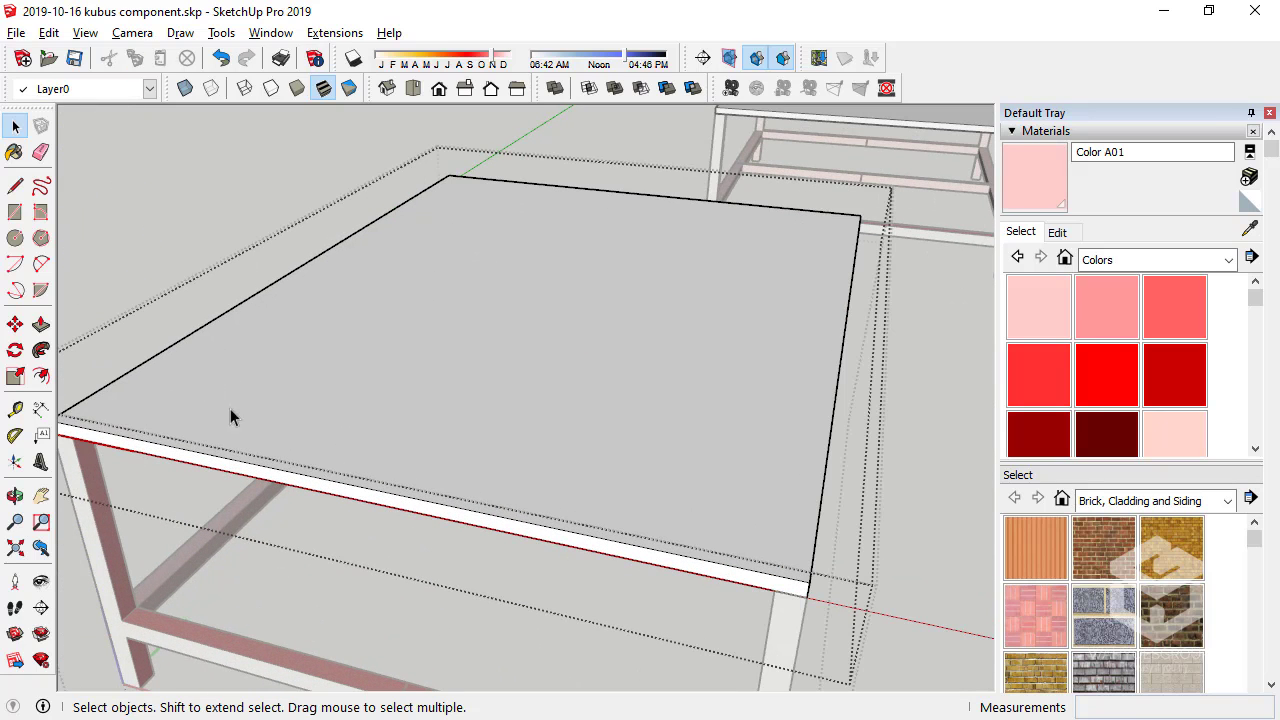
left_click(15, 238)
left_click(222, 390)
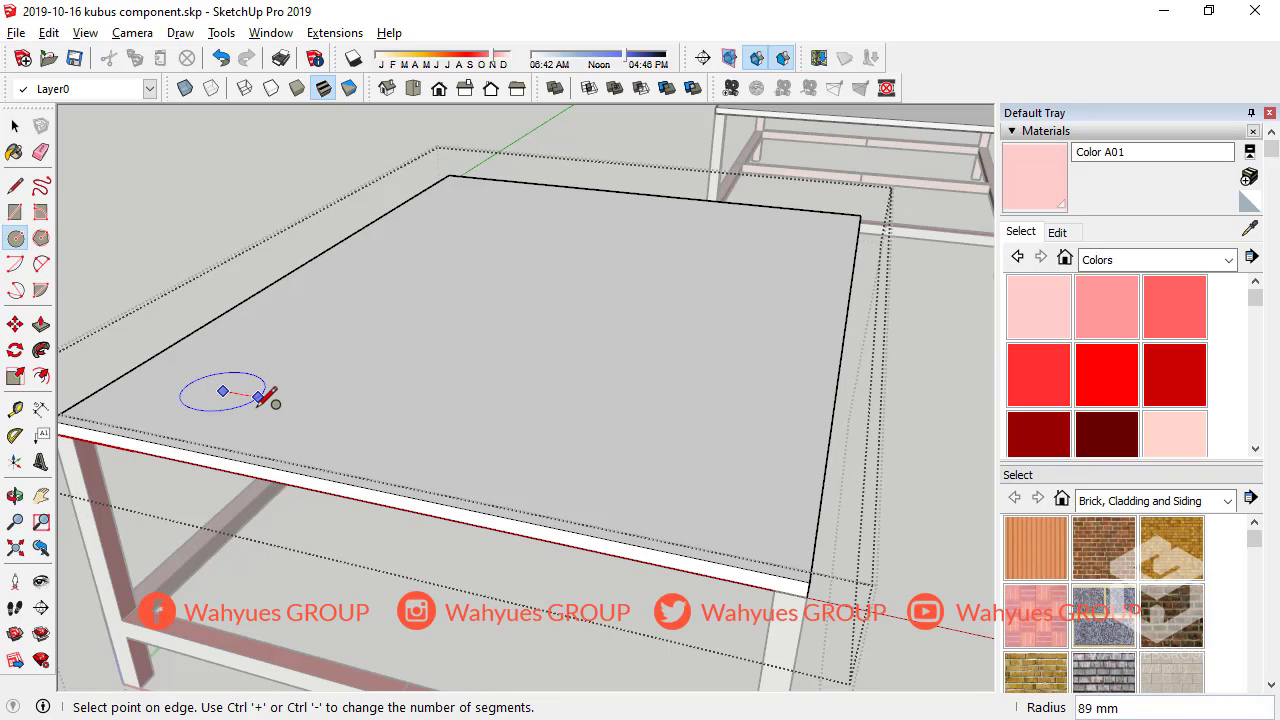
left_click(262, 391)
left_click(41, 324)
left_click_drag(218, 398, 219, 437)
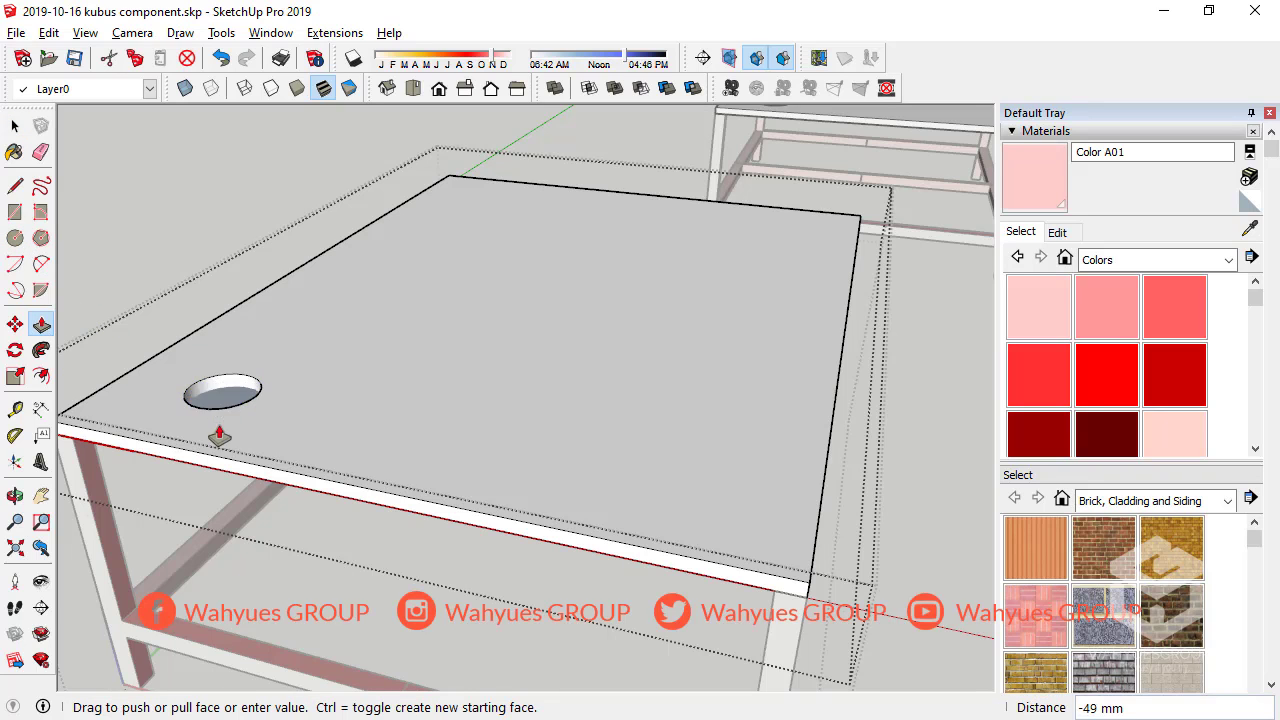
left_click(85, 445)
left_click(15, 126)
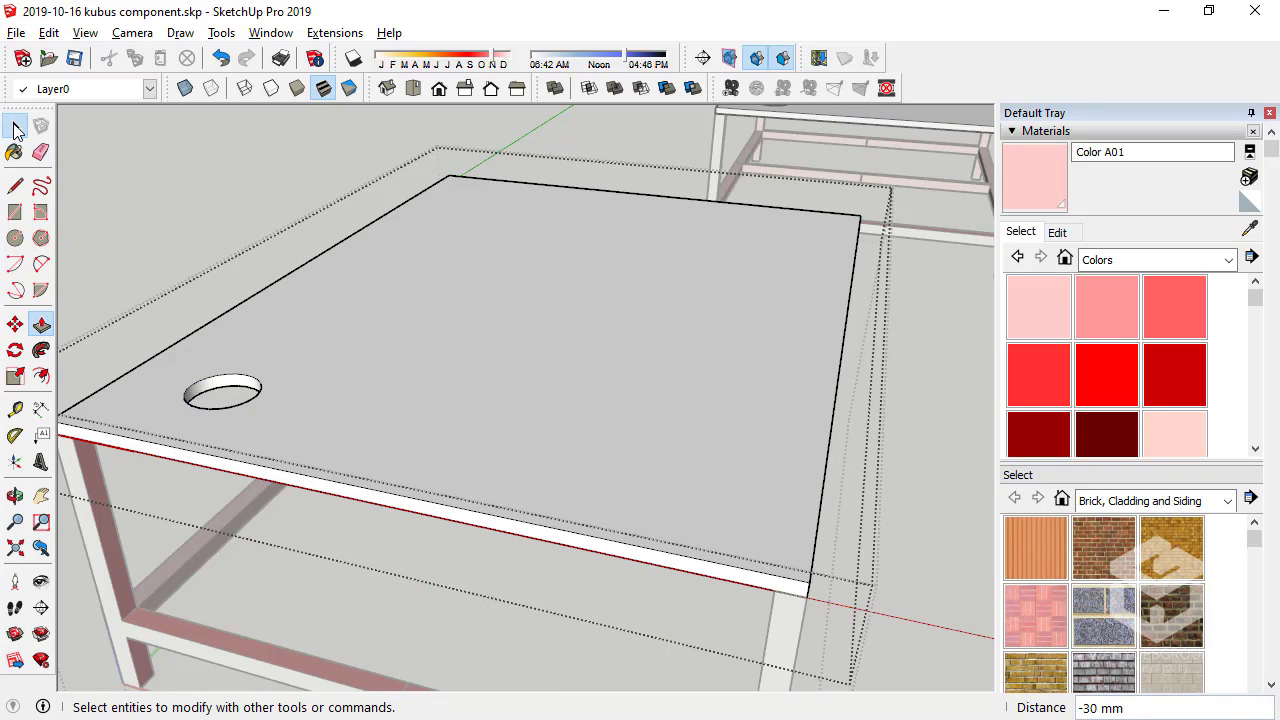
Orbit and zoom around the grid to confirm every table copy shows the hole
scroll(200, 420, "down", 5)
mouse_move(200, 420)
middle_mouse_down()
mouse_move(383, 409)
mouse_move(560, 509)
mouse_move(434, 500)
mouse_move(317, 429)
middle_mouse_up()
scroll(560, 509, "up", 3)
scroll(434, 500, "down", 3)
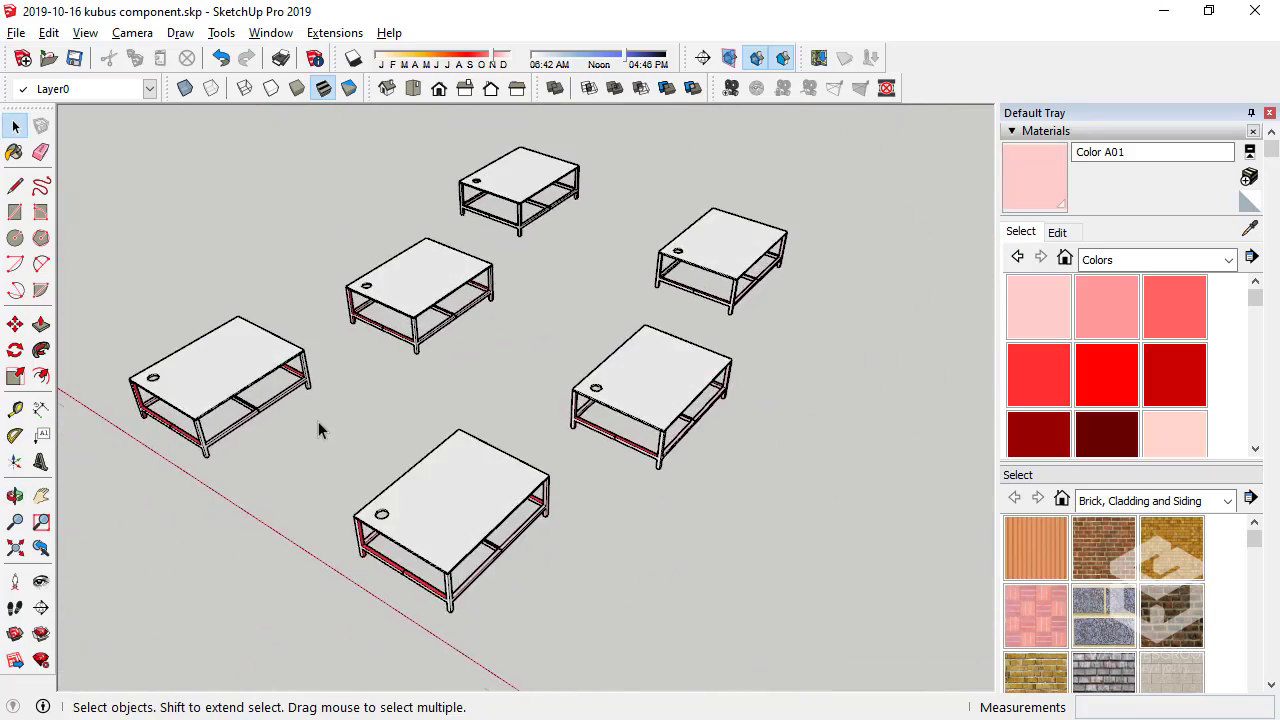
scroll(94, 363, "up", 3)
middle_click_drag(94, 363, 245, 328)
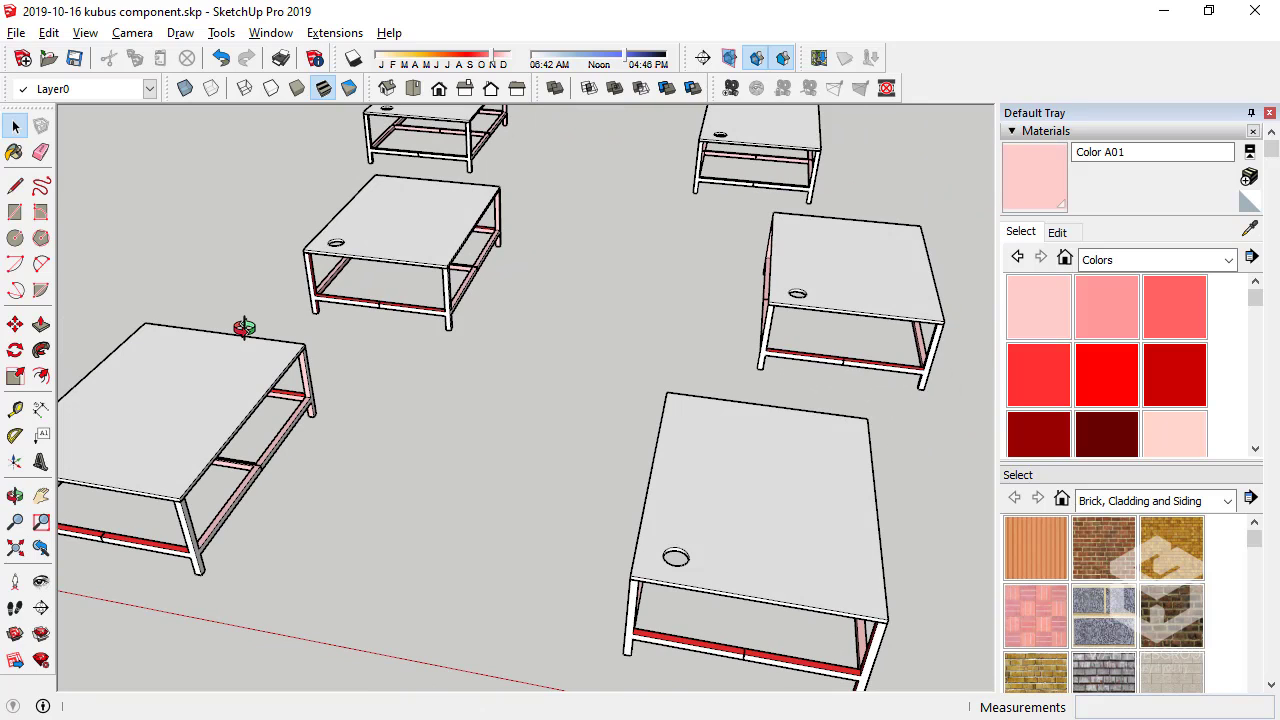
scroll(472, 436, "down", 3)
middle_click_drag(457, 429, 337, 417)
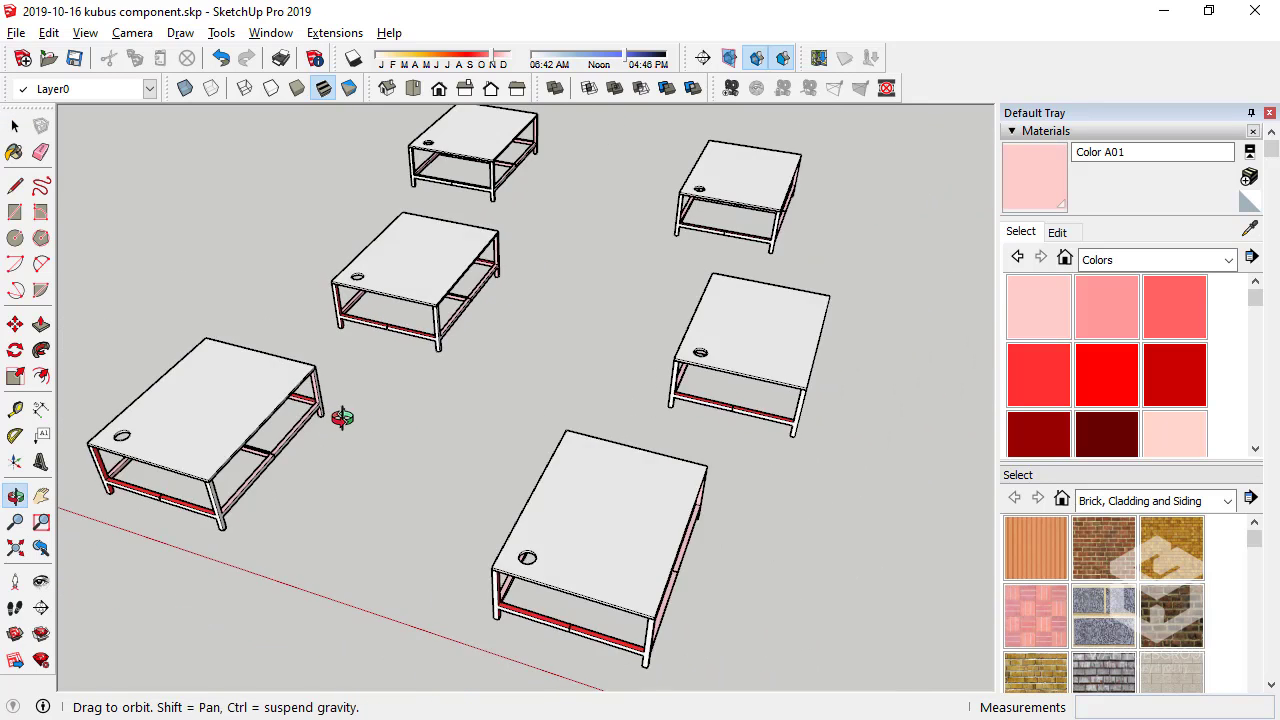
scroll(224, 455, "up", 3)
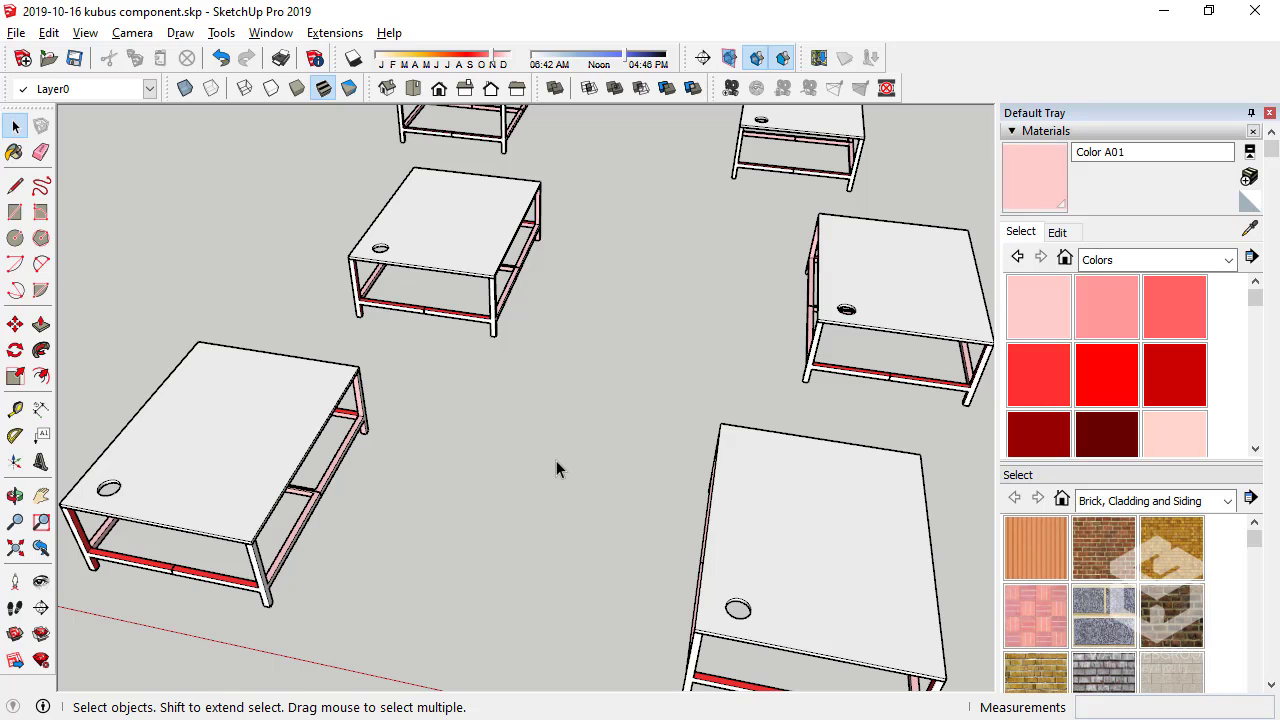
scroll(556, 460, "down", 5)
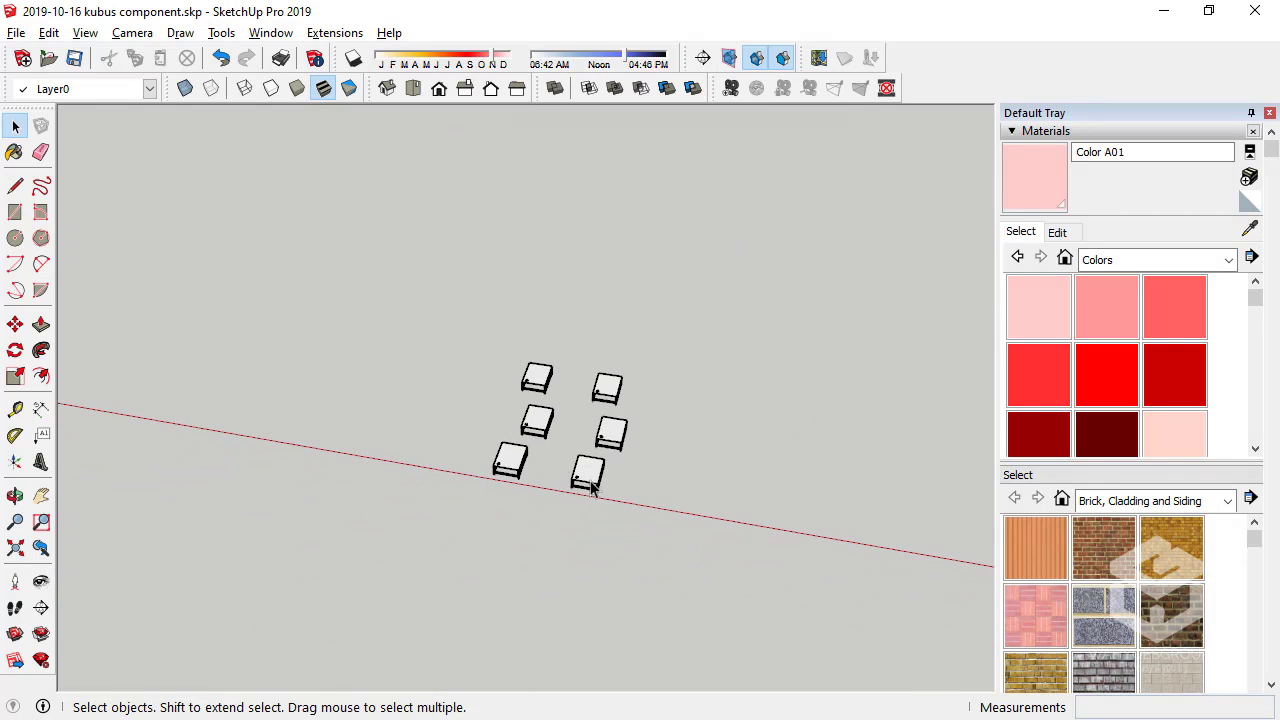
mouse_move(556, 460)
middle_mouse_down()
mouse_move(371, 417)
mouse_move(457, 389)
middle_mouse_up()
scroll(491, 549, "up", 4)
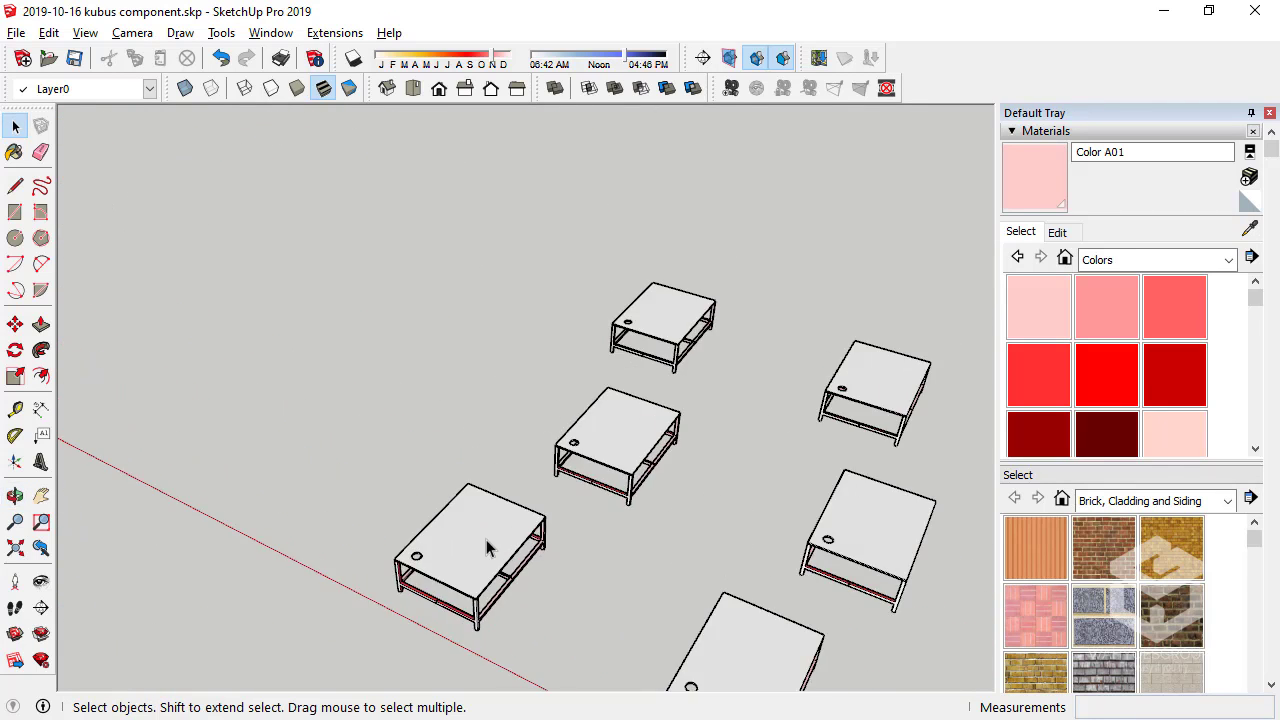
scroll(486, 539, "up", 3)
scroll(482, 543, "up", 2)
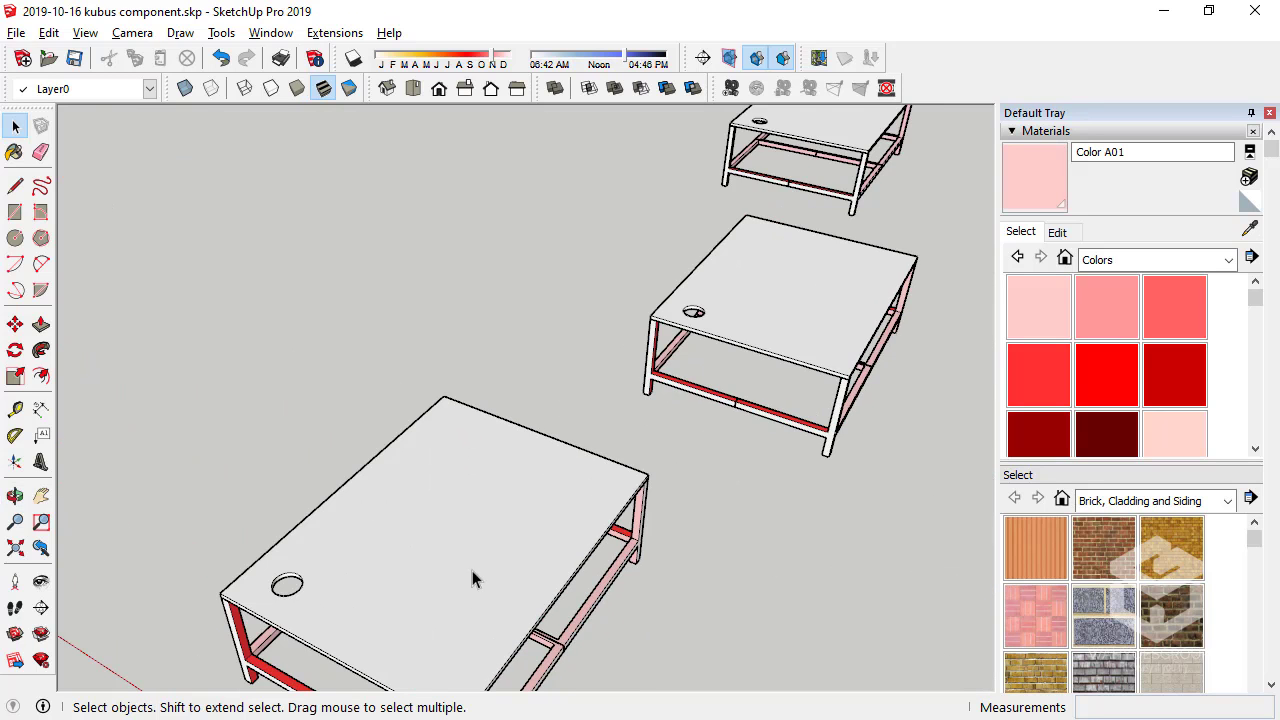
mouse_move(472, 570)
middle_mouse_down()
mouse_move(368, 408)
mouse_move(436, 450)
middle_mouse_up()
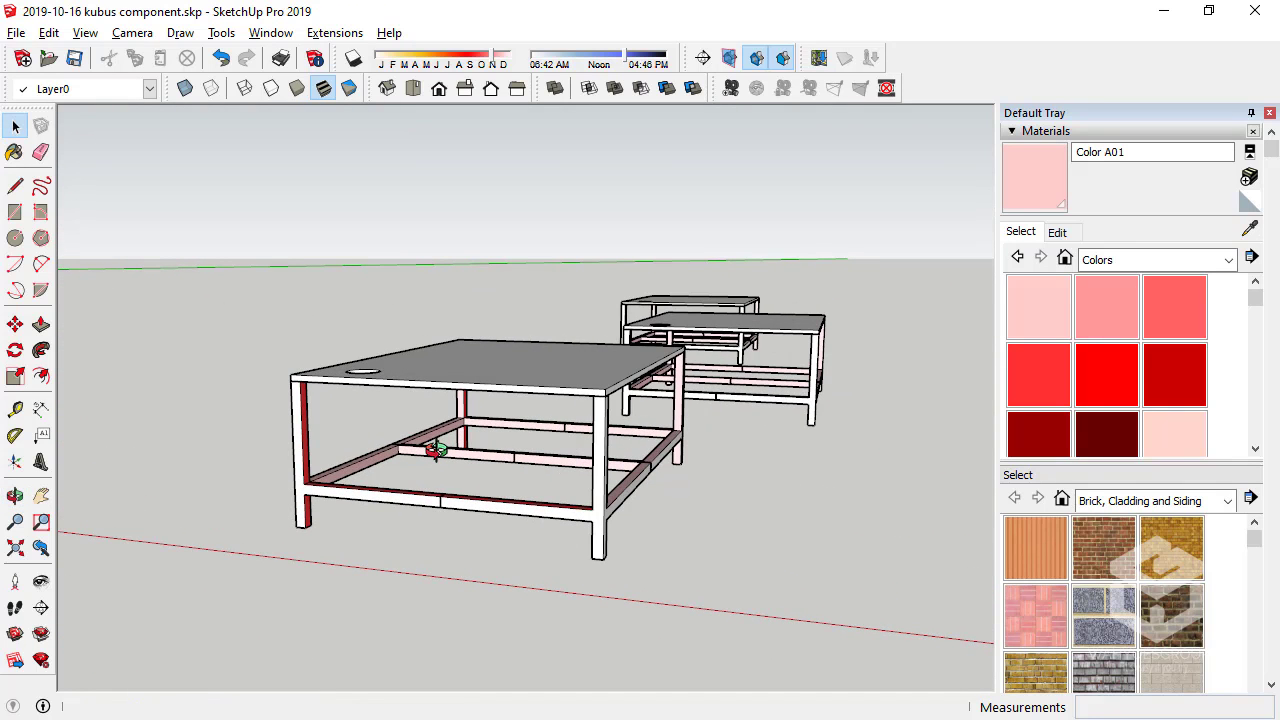
Inside the left cube component, pull the circle out into a 1425 mm cylinder
scroll(690, 445, "down", 3)
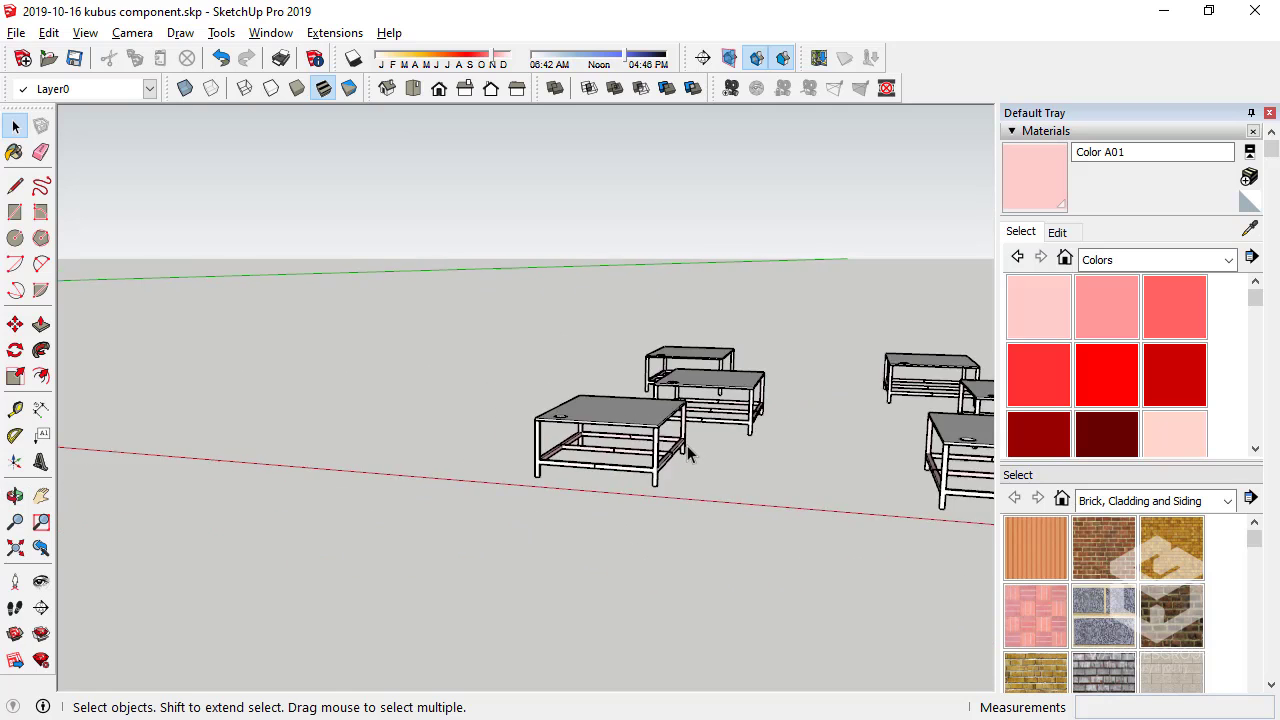
scroll(690, 445, "down", 3)
scroll(690, 445, "down", 3)
scroll(160, 355, "down", 1)
scroll(71, 437, "up", 2)
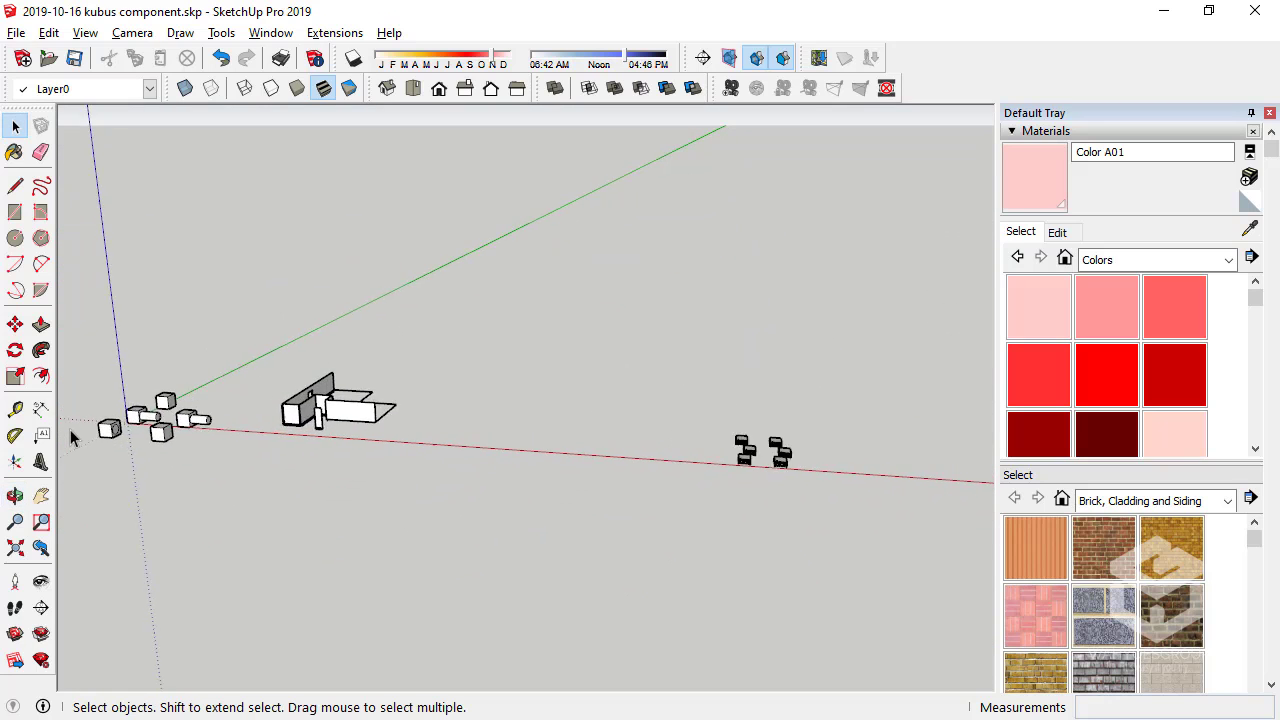
scroll(137, 434, "up", 3)
scroll(169, 430, "up", 3)
scroll(169, 429, "up", 1)
middle_click_drag(169, 429, 168, 428)
scroll(169, 429, "down", 3)
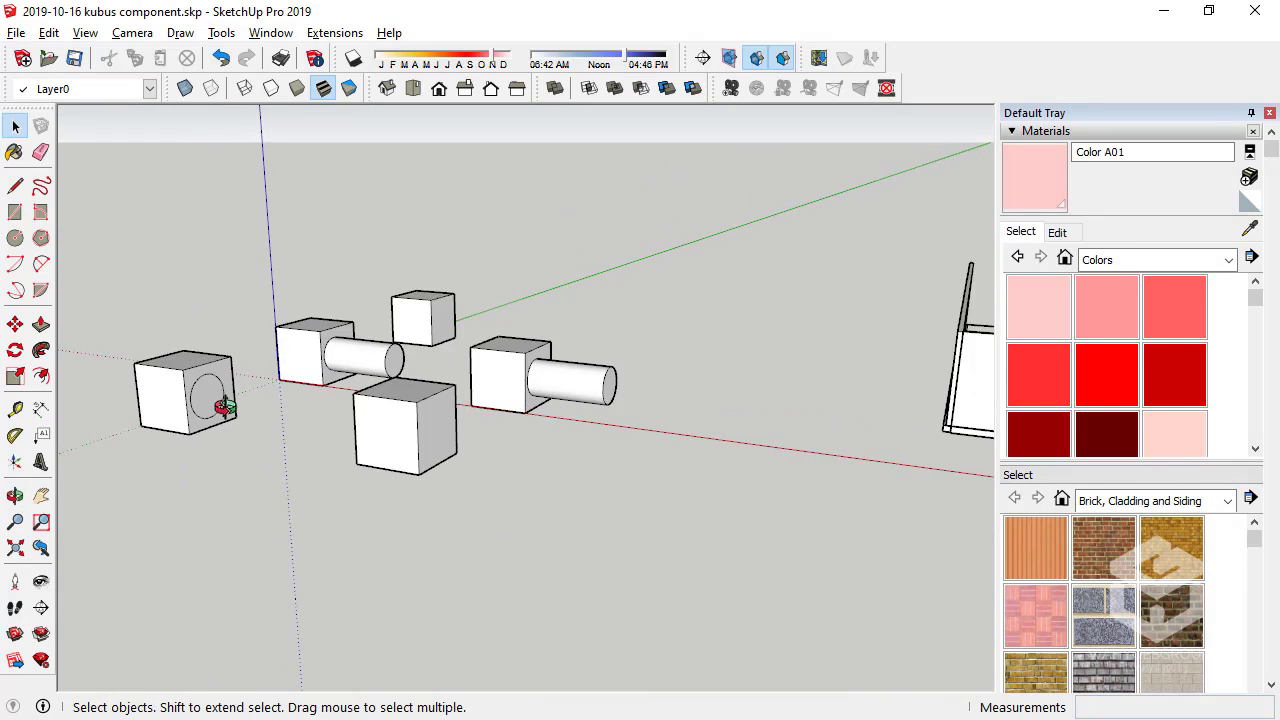
scroll(190, 413, "up", 4)
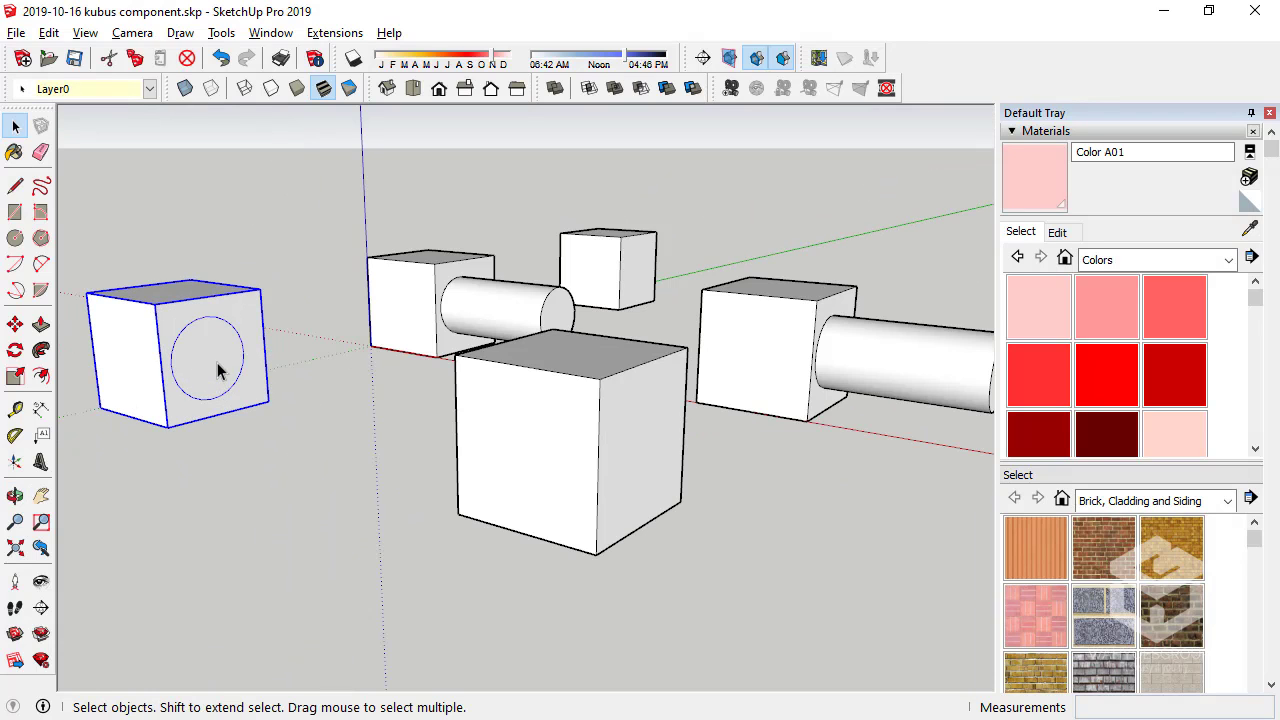
double_click(218, 370)
left_click(41, 324)
left_click(215, 360)
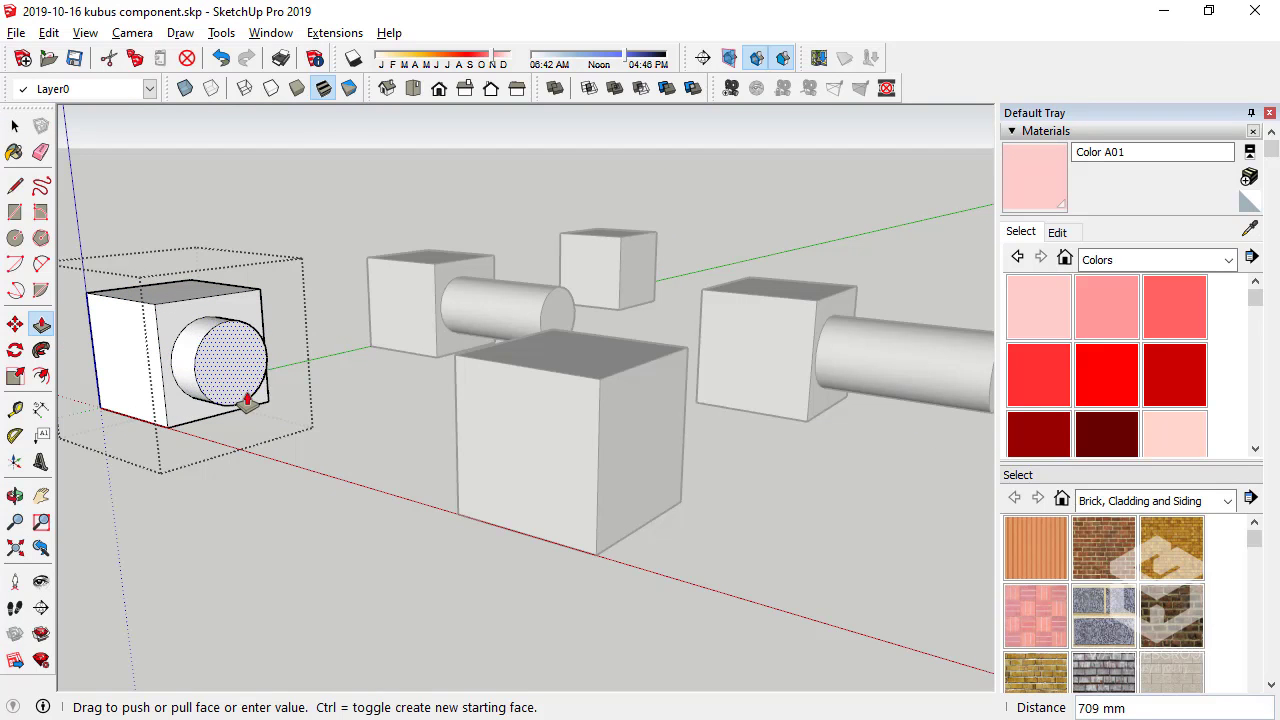
left_click(265, 400)
key("space")
left_click(451, 391)
On the front cube's face, draw a 662 mm radius circle and pull it out 2384 mm
left_click(543, 466)
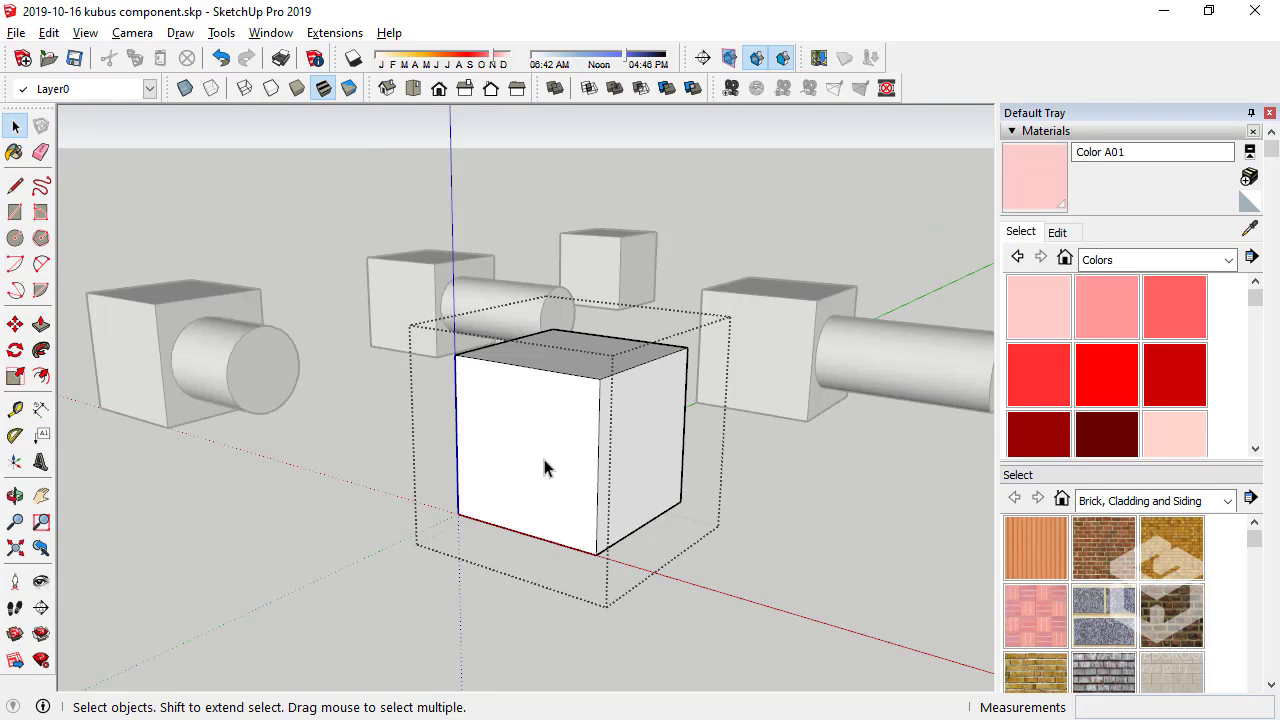
left_click(16, 239)
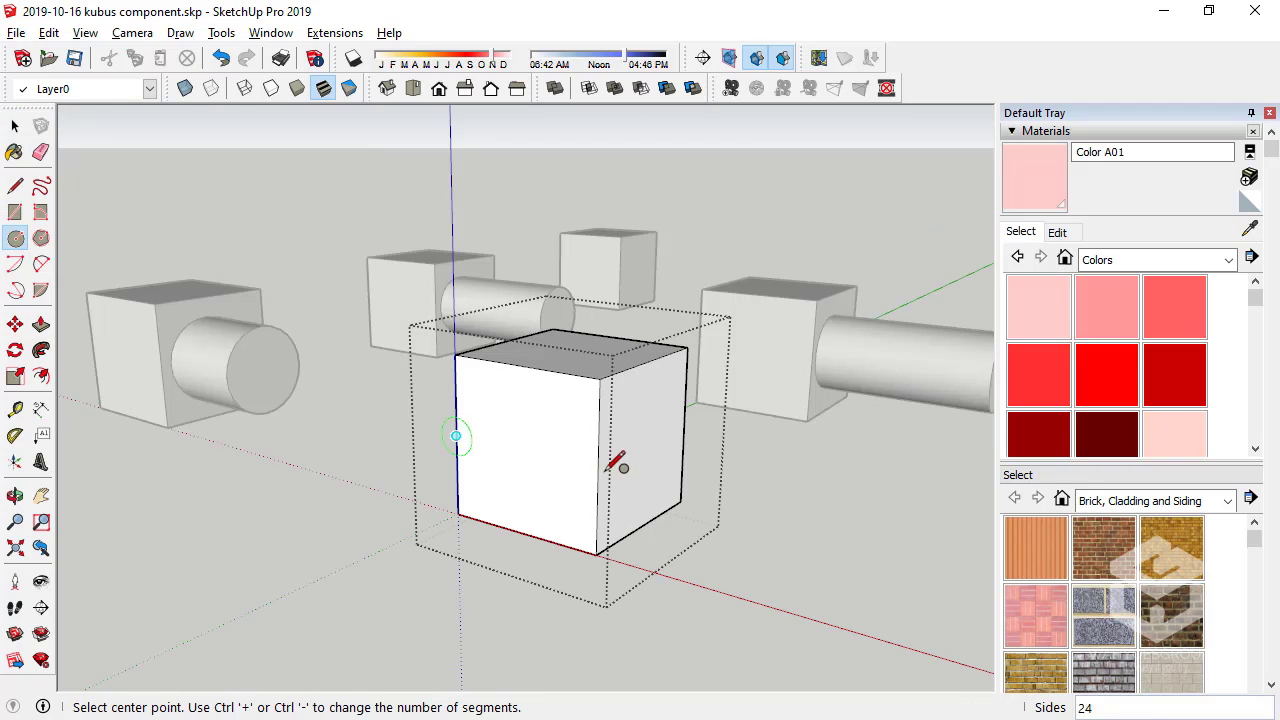
left_click(512, 446)
left_click(556, 488)
left_click(41, 324)
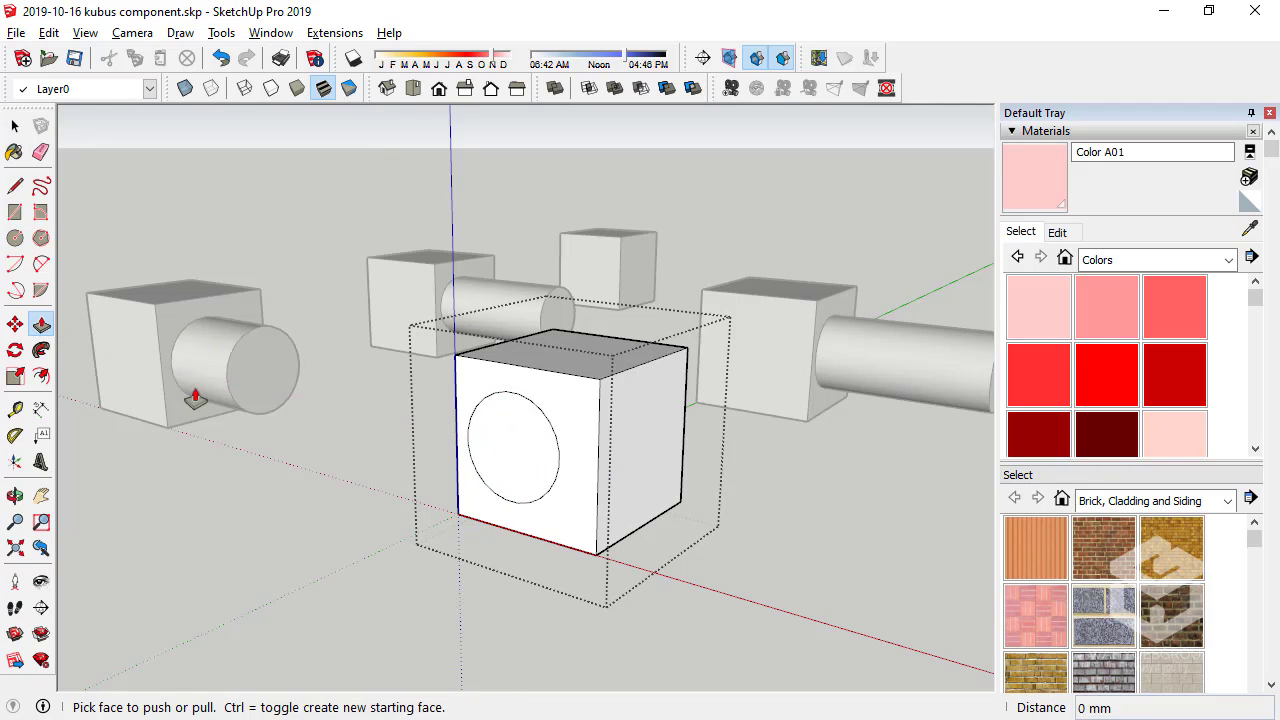
left_click(505, 468)
left_click(370, 505)
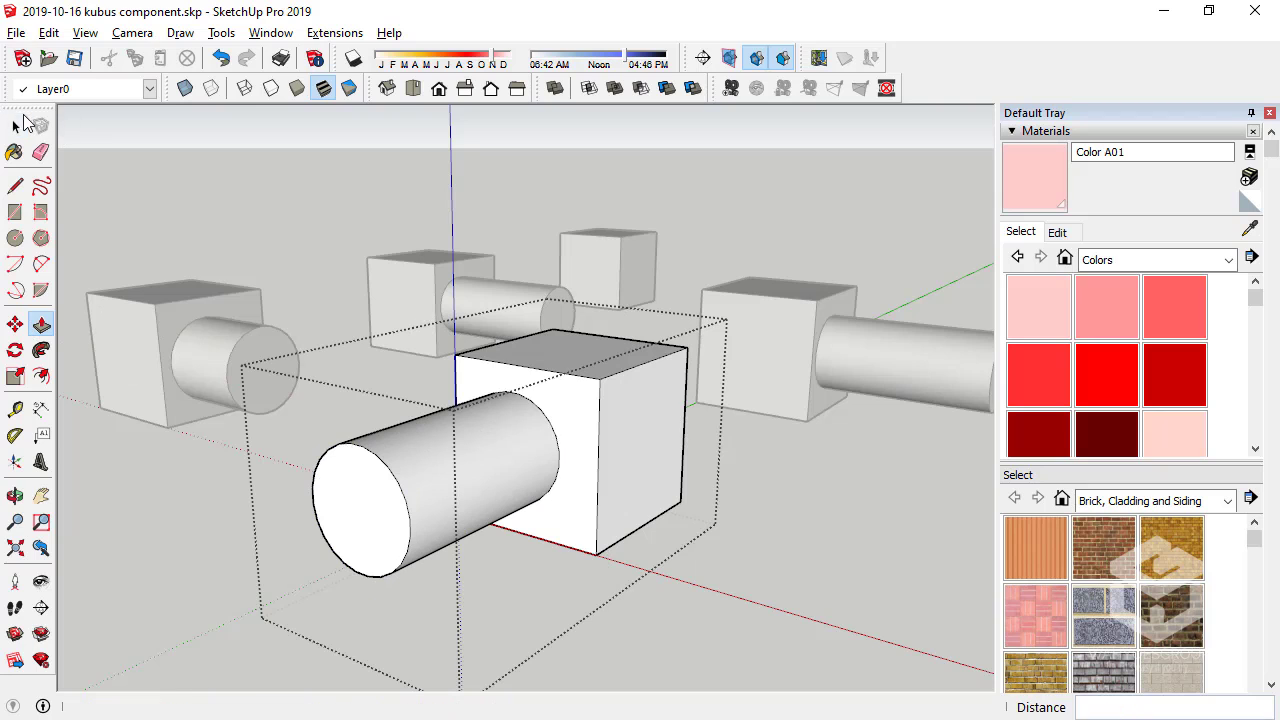
left_click(15, 126)
scroll(214, 374, "down", 5)
scroll(200, 380, "down", 3)
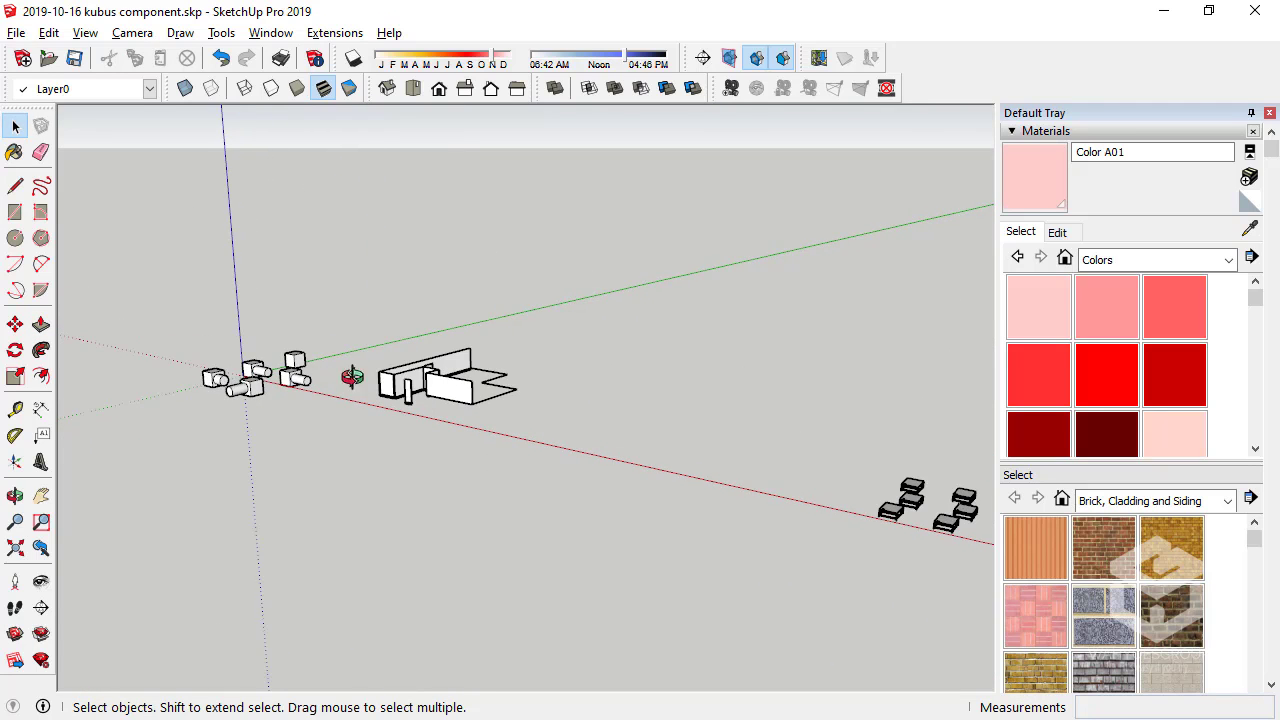
Open the inner wall component for editing and select its face
scroll(422, 410, "up", 2)
scroll(422, 410, "up", 2)
scroll(422, 410, "up", 2)
left_click(422, 416)
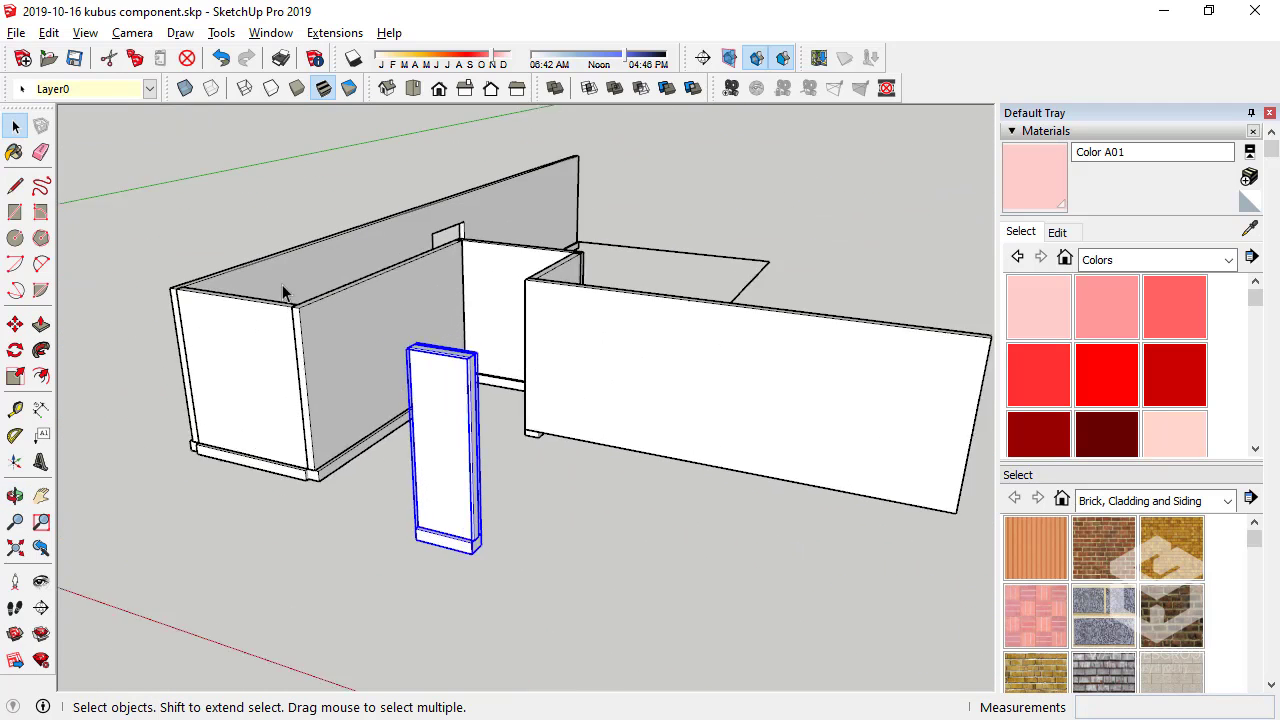
scroll(351, 368, "up", 3)
scroll(341, 373, "down", 3)
left_click(341, 373)
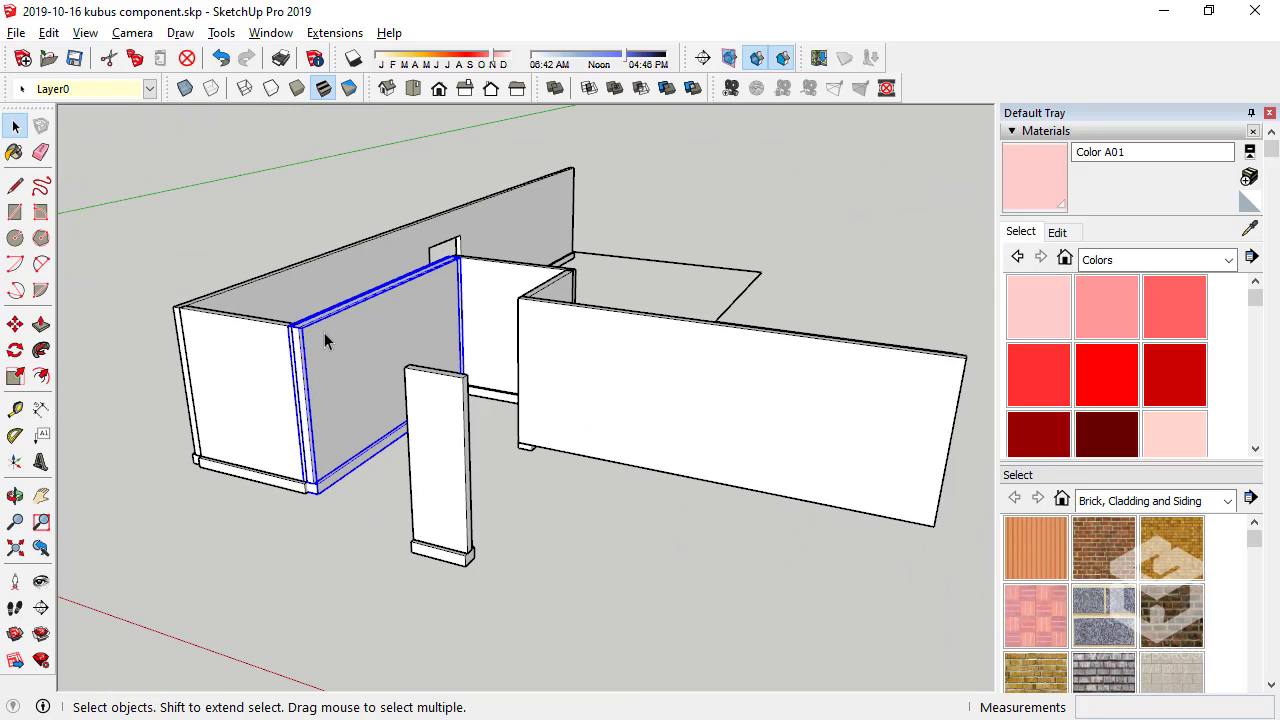
double_click(357, 371)
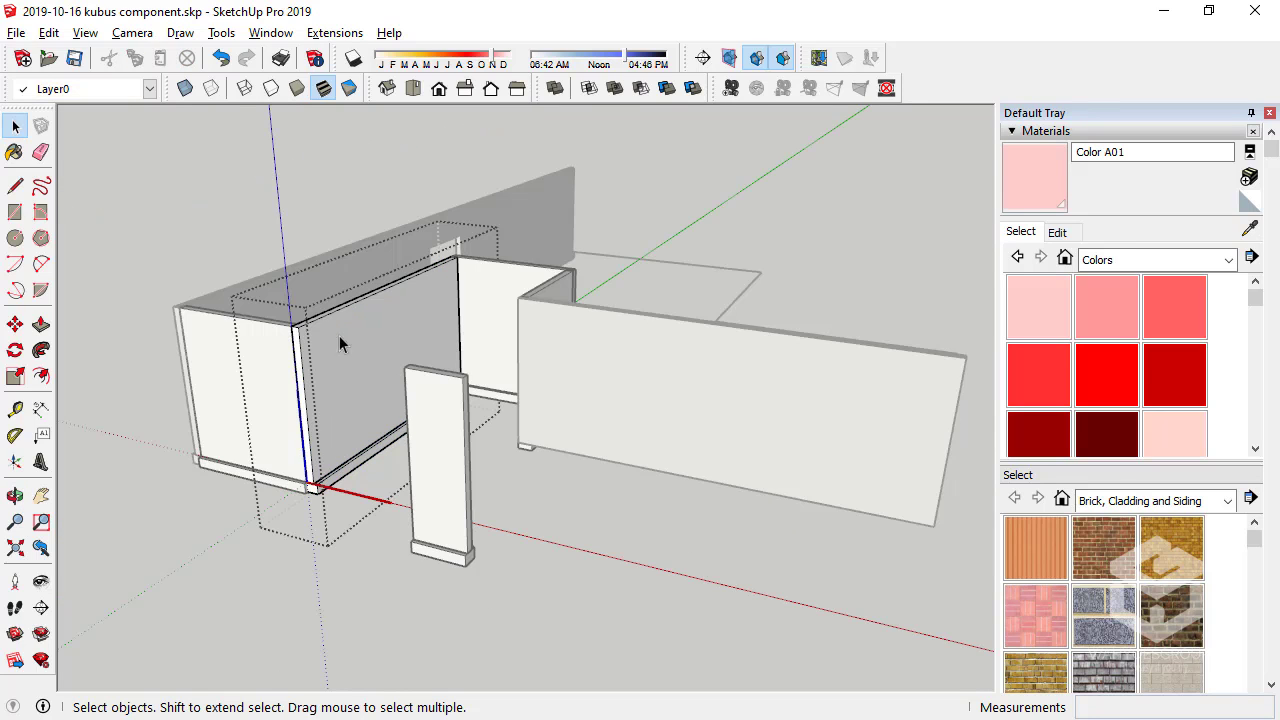
scroll(325, 232, "up", 3)
scroll(252, 268, "up", 3)
left_click(270, 347)
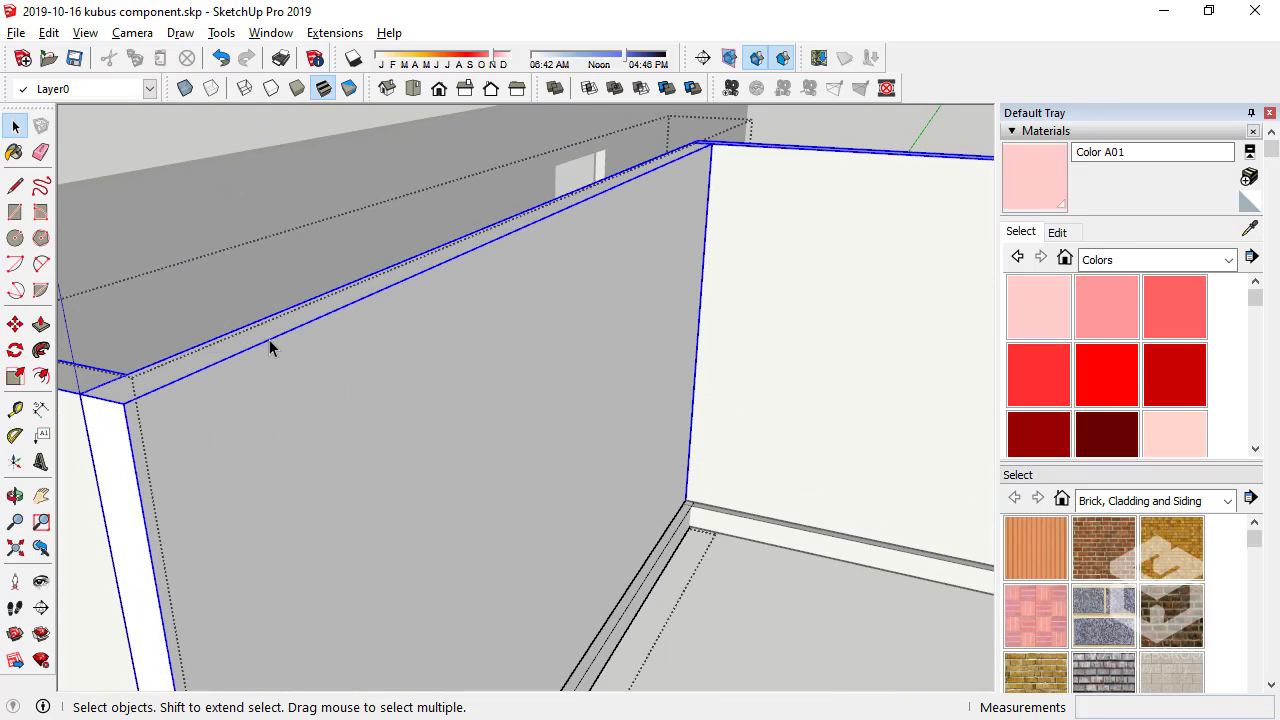
Draw a circle on the wall ledge and pull it up into a cylinder
scroll(314, 356, "down", 3)
scroll(290, 360, "up", 3)
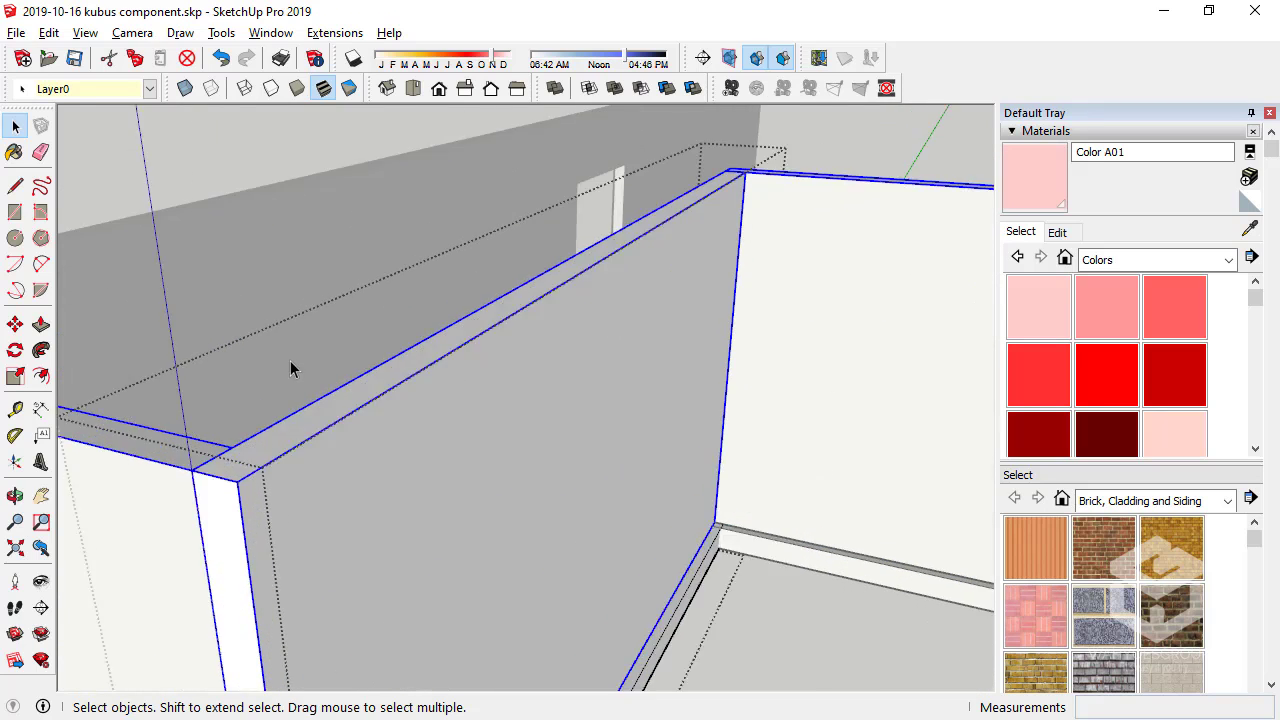
scroll(182, 284, "up", 2)
scroll(182, 284, "down", 2)
left_click(15, 238)
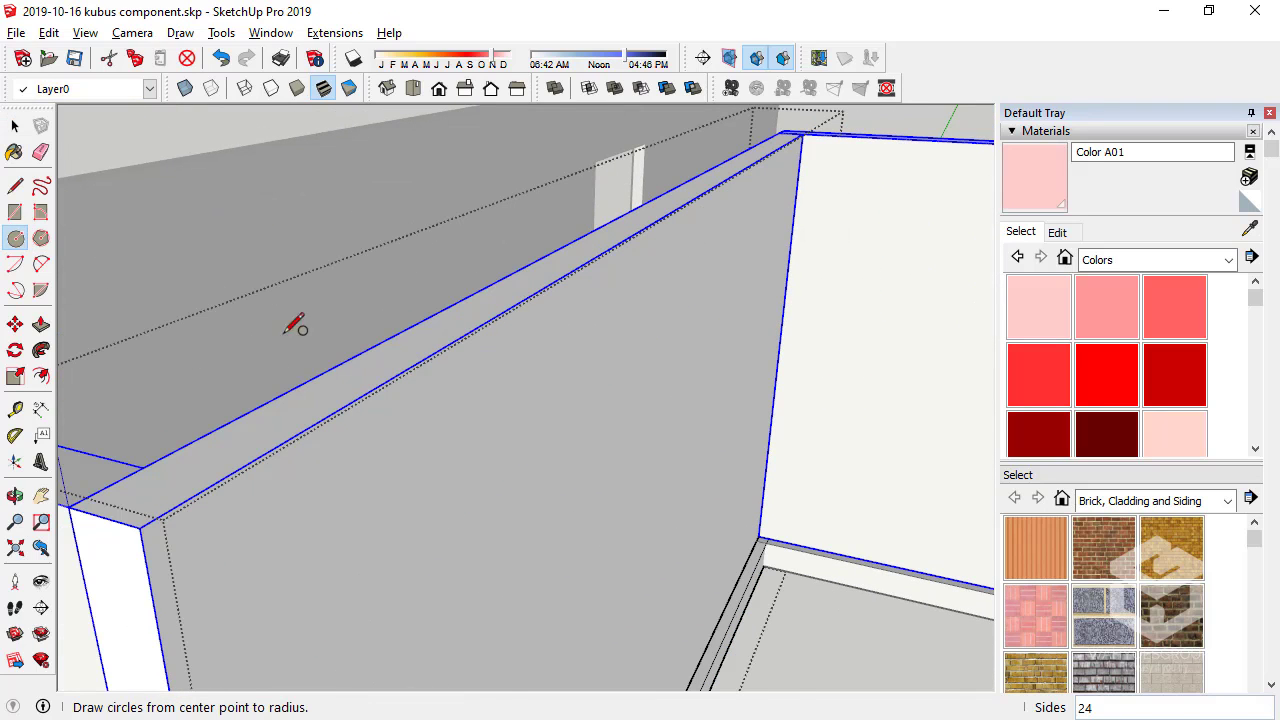
left_click(338, 387)
left_click(388, 358)
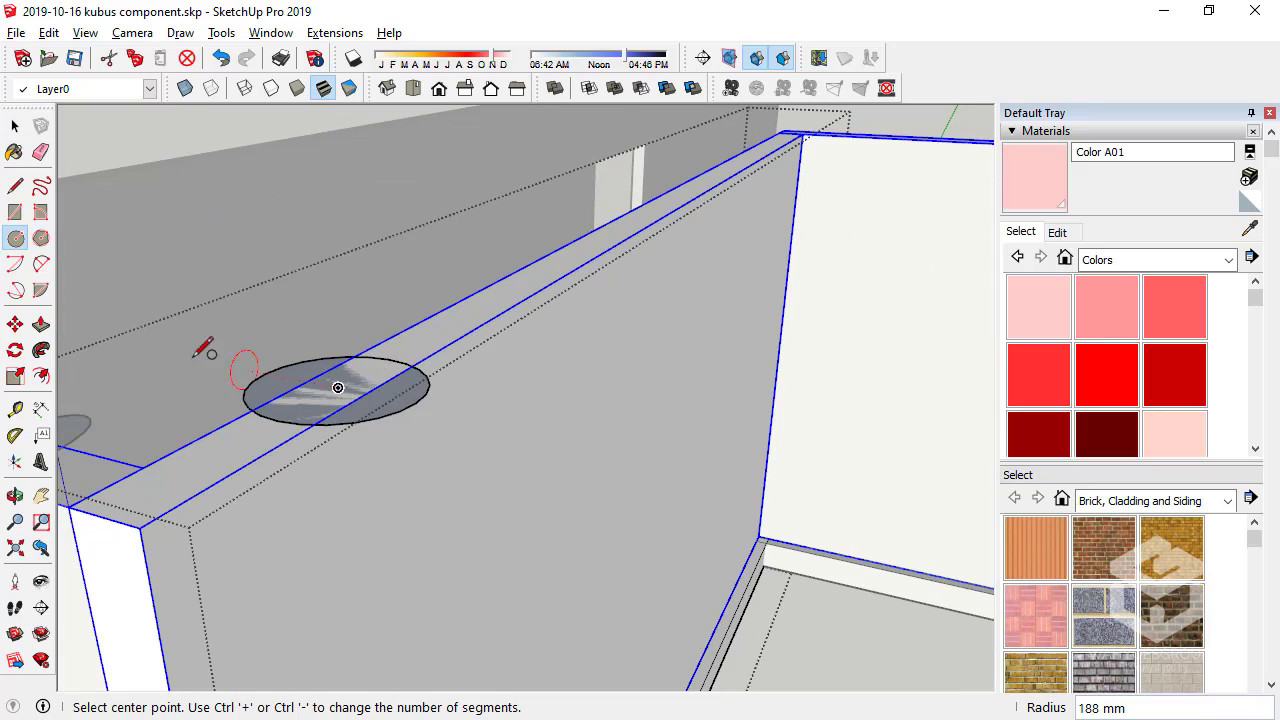
left_click(41, 324)
mouse_move(366, 400)
left_mouse_down()
mouse_move(363, 262)
mouse_move(111, 170)
left_mouse_up()
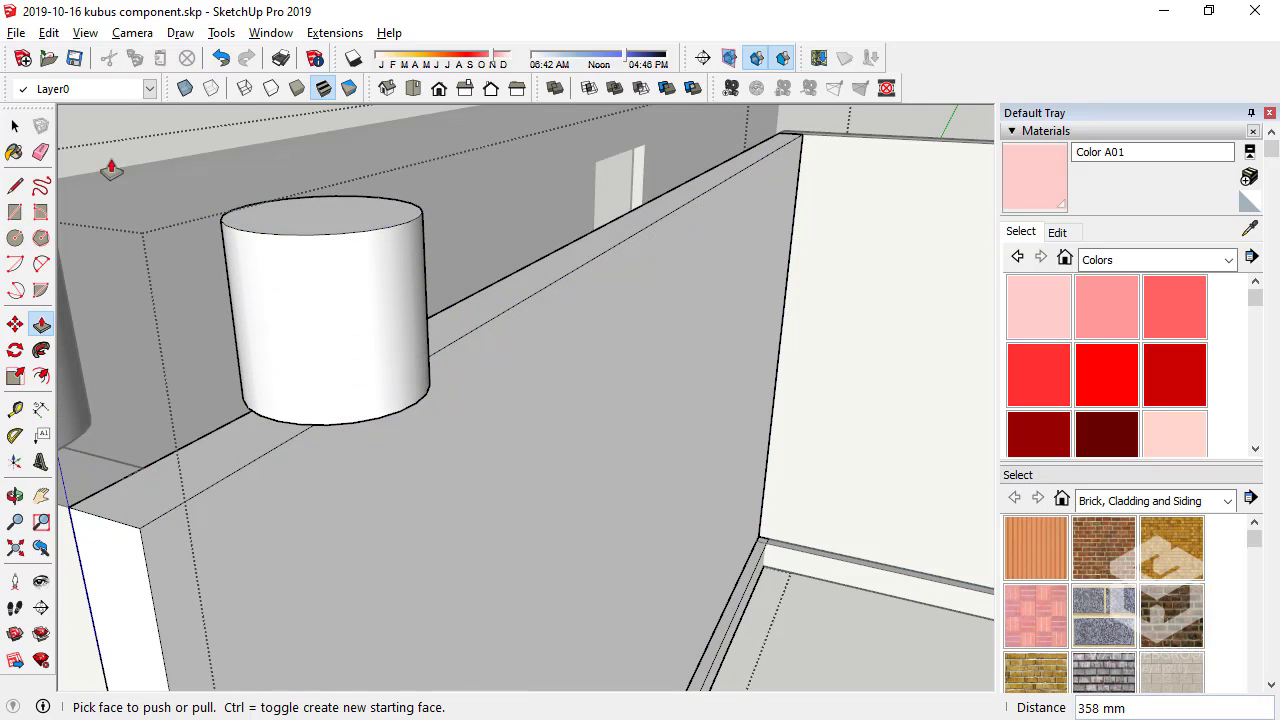
left_click(18, 133)
Orbit around the wall corner to inspect the cylinders repeated on the wall copies
scroll(348, 254, "down", 3)
scroll(348, 254, "down", 2)
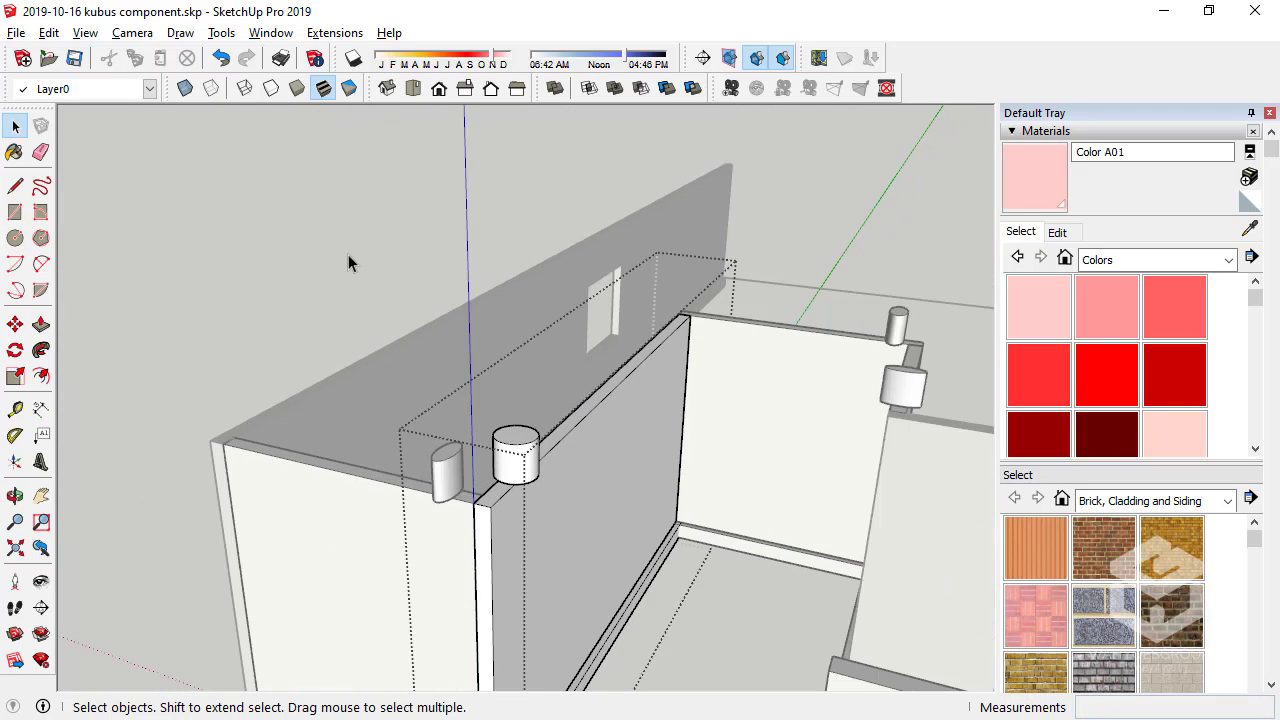
scroll(348, 254, "down", 2)
scroll(349, 321, "down", 3)
scroll(466, 388, "up", 3)
scroll(466, 388, "up", 3)
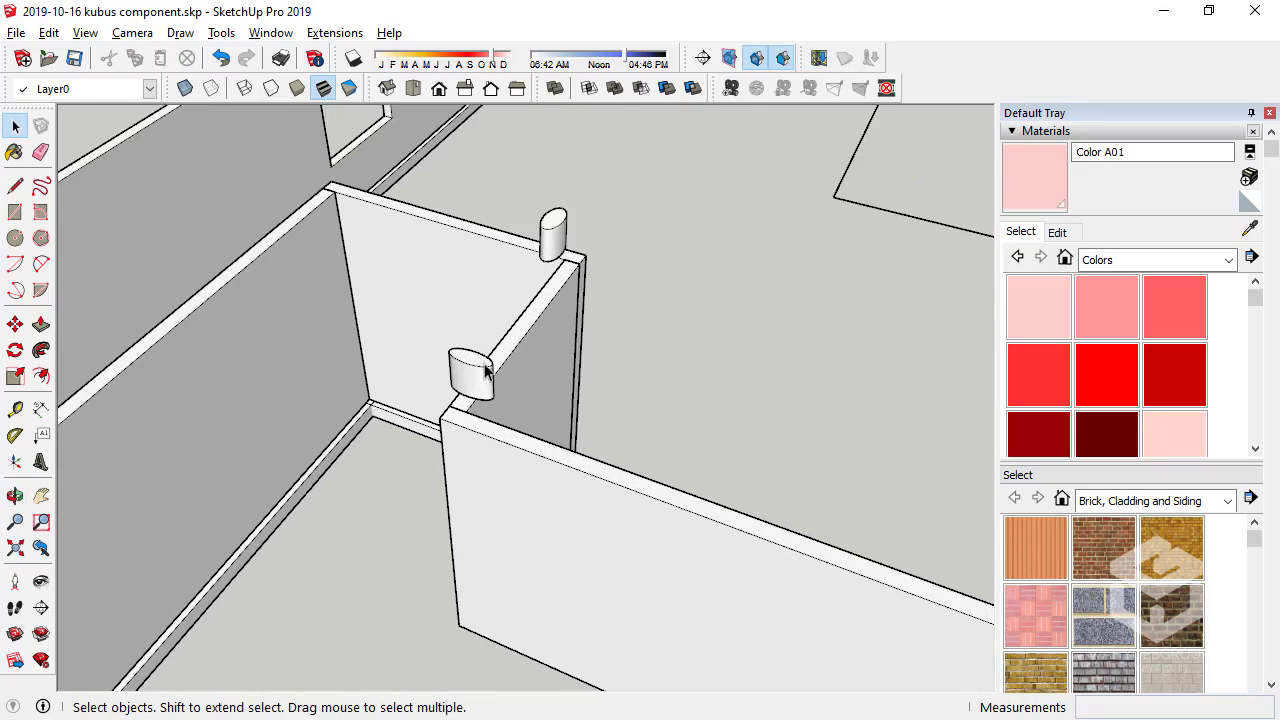
mouse_move(420, 390)
middle_mouse_down()
mouse_move(337, 386)
mouse_move(308, 316)
mouse_move(732, 352)
middle_mouse_up()
left_click(308, 316)
scroll(614, 467, "down", 3)
scroll(614, 460, "up", 3)
scroll(560, 400, "up", 3)
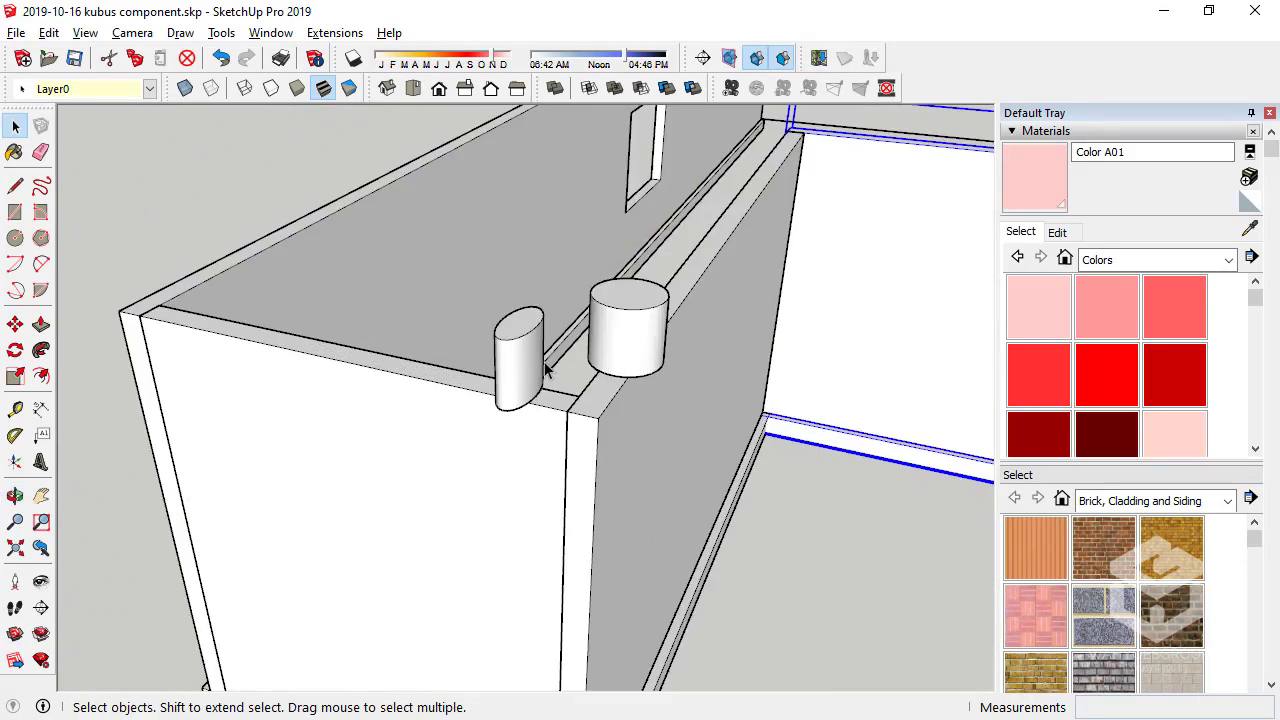
mouse_move(560, 390)
middle_mouse_down()
mouse_move(411, 337)
mouse_move(480, 340)
mouse_move(404, 343)
middle_mouse_up()
scroll(411, 337, "down", 3)
scroll(354, 337, "down", 2)
scroll(508, 345, "up", 2)
scroll(508, 345, "up", 3)
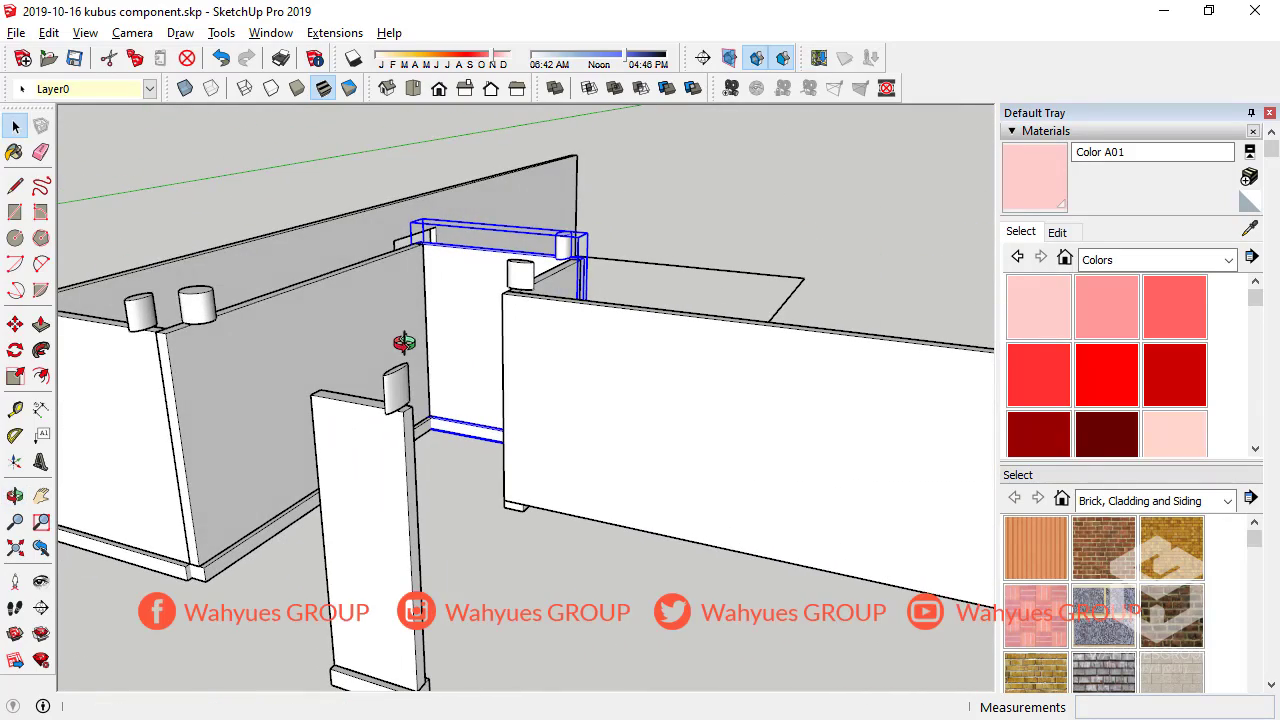
scroll(622, 418, "down", 3)
scroll(330, 372, "up", 2)
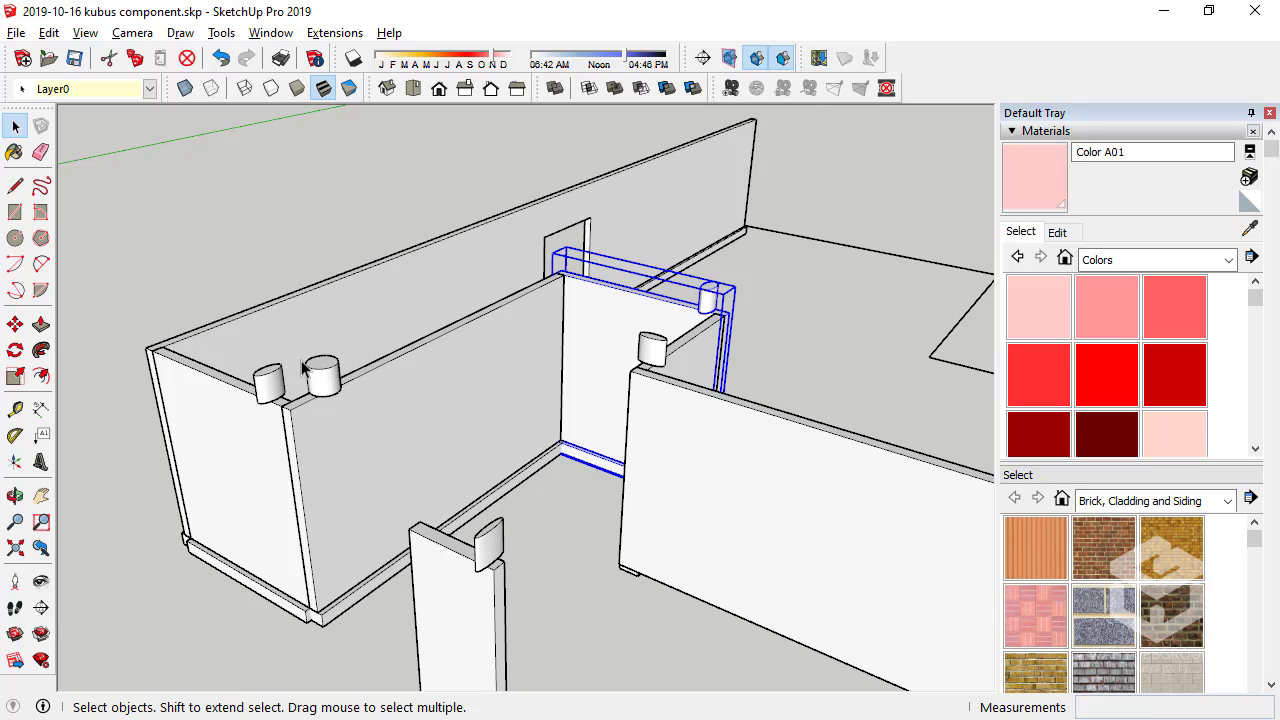
scroll(389, 287, "down", 2)
scroll(517, 347, "down", 3)
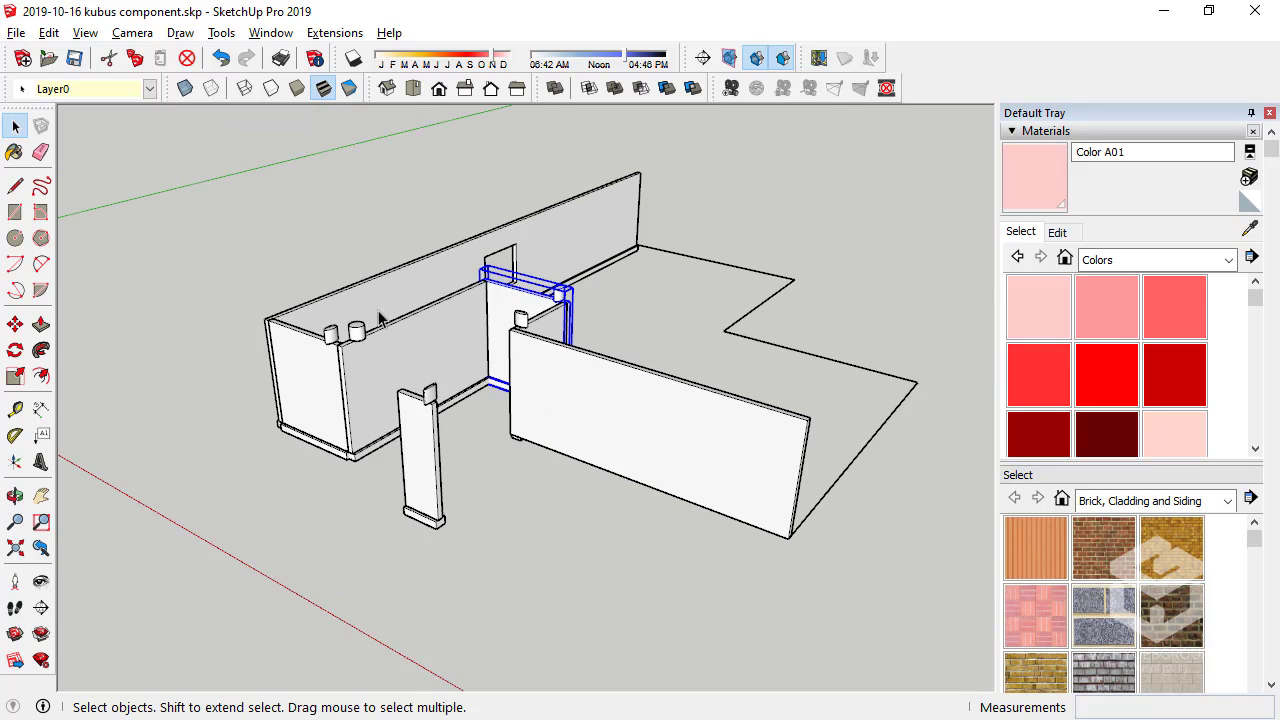
scroll(340, 371, "down", 4)
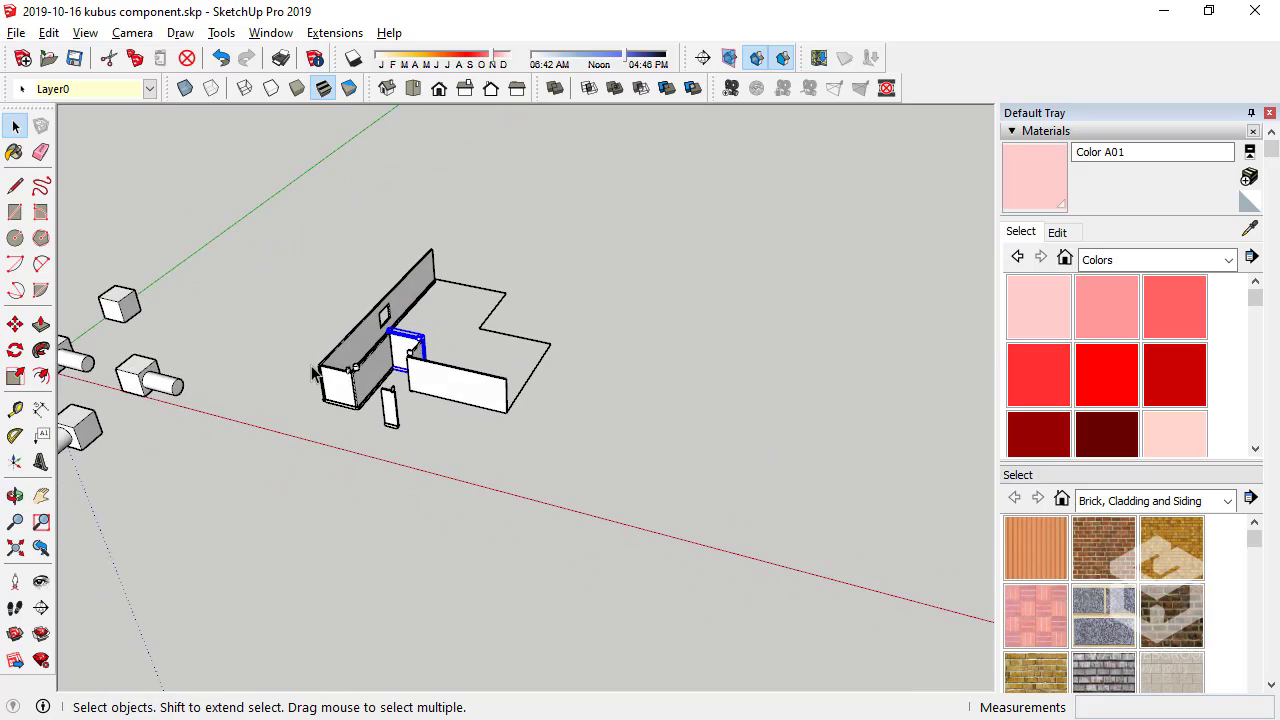
scroll(308, 367, "up", 5)
scroll(288, 435, "down", 3)
Draw a rectangle on the ground and make it into a tile component
scroll(200, 350, "up", 5)
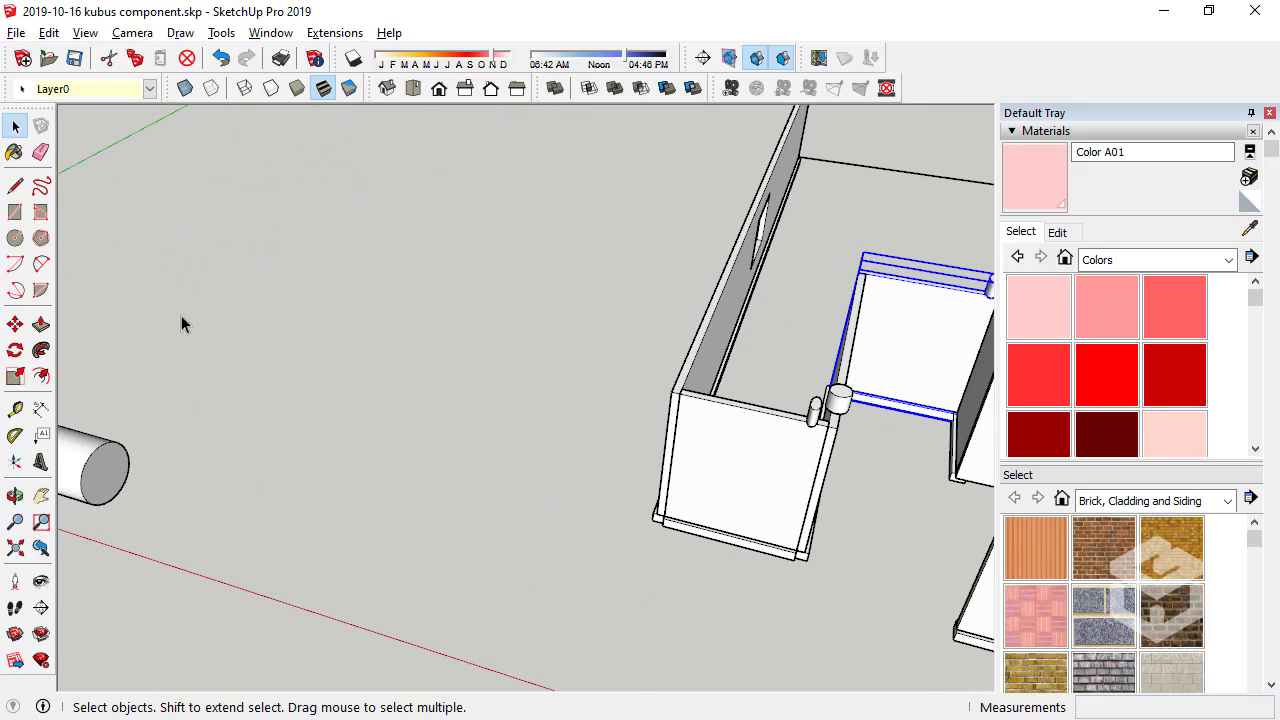
left_click(15, 212)
left_click(259, 394)
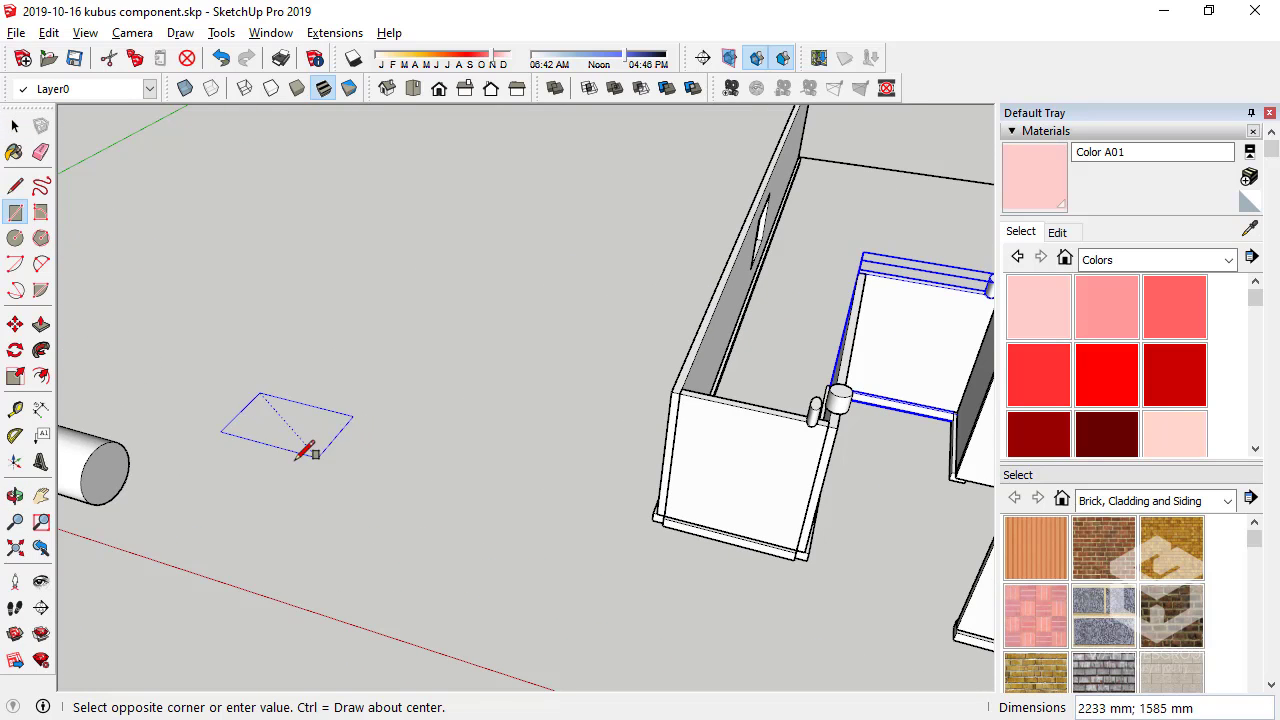
left_click(308, 451)
scroll(258, 385, "up", 3)
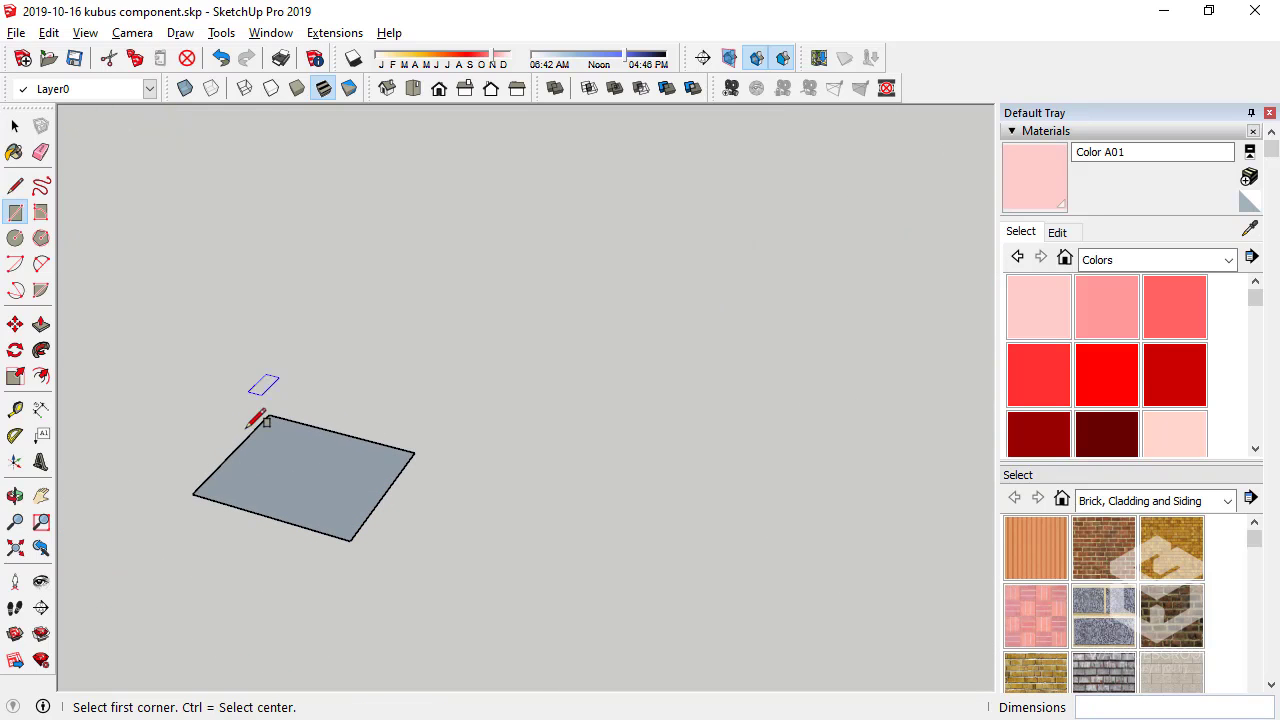
left_click(15, 125)
left_click_drag(150, 362, 456, 576)
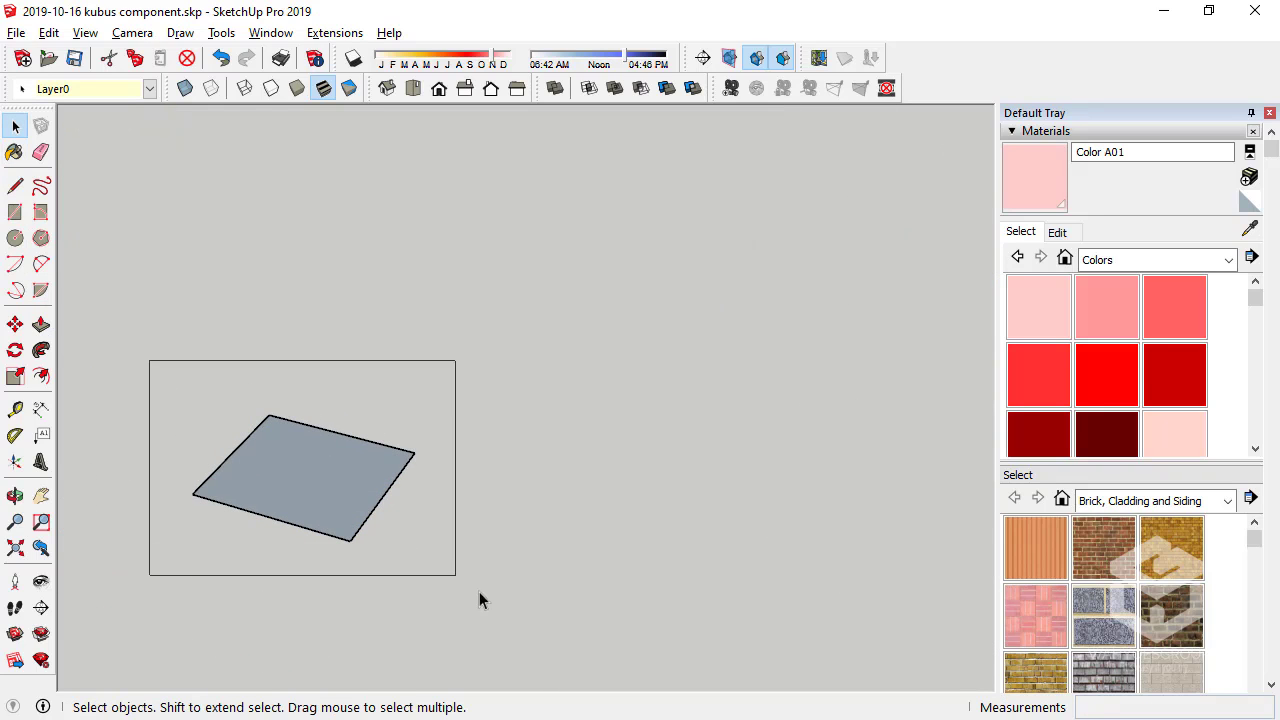
right_click(306, 485)
left_click(405, 341)
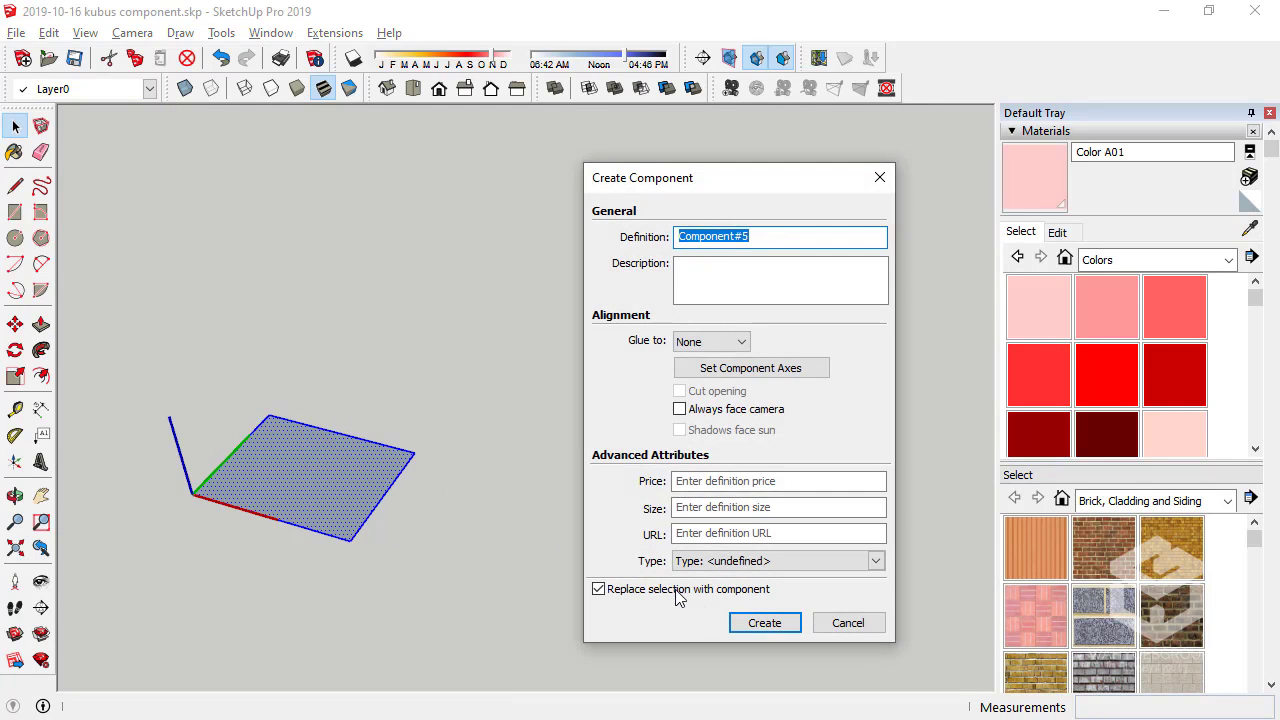
left_click(764, 623)
Copy the tile alongside itself and repeat it into a row of 100 tiles
left_click(15, 324)
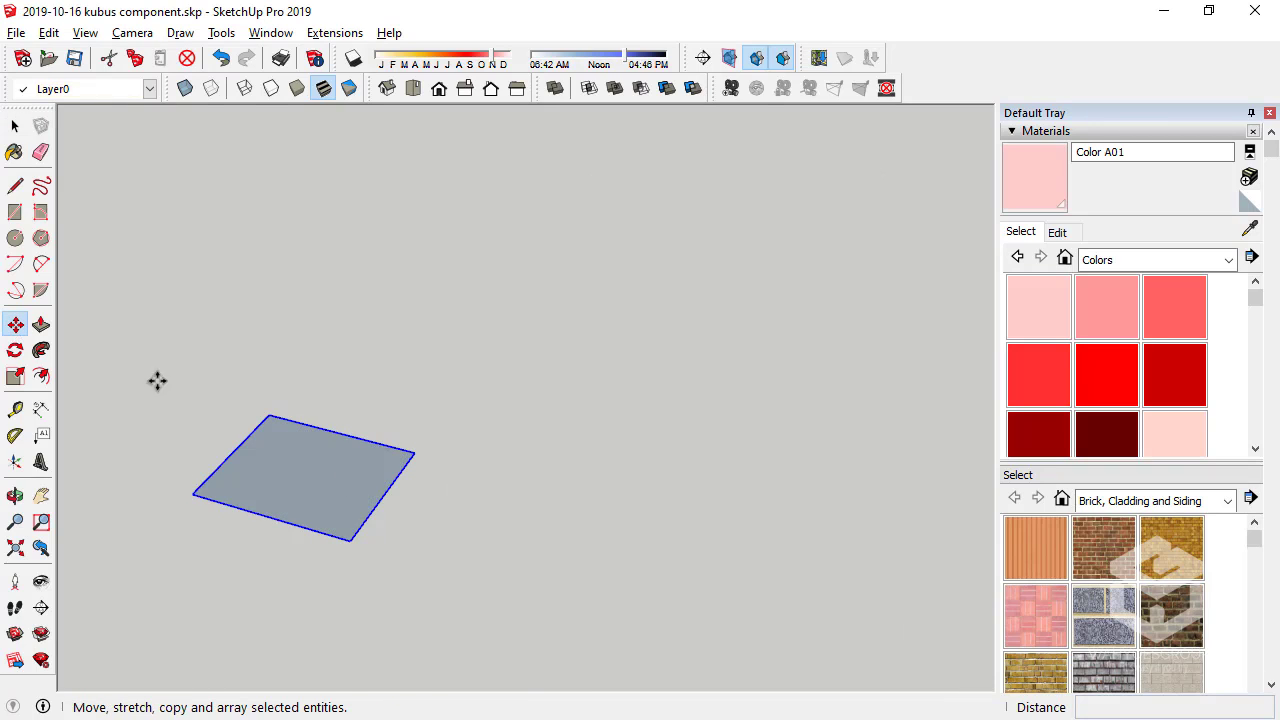
left_click(274, 411)
key("ctrl")
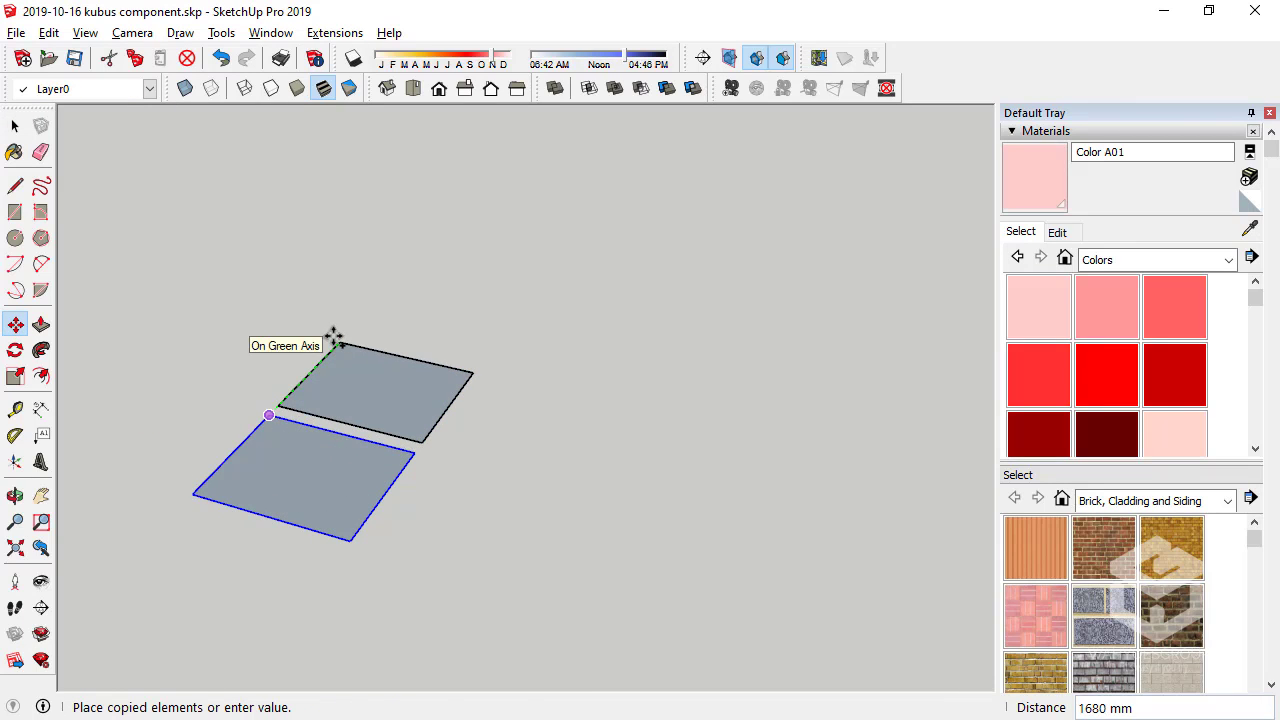
key("Escape")
left_click(189, 496)
key("ctrl")
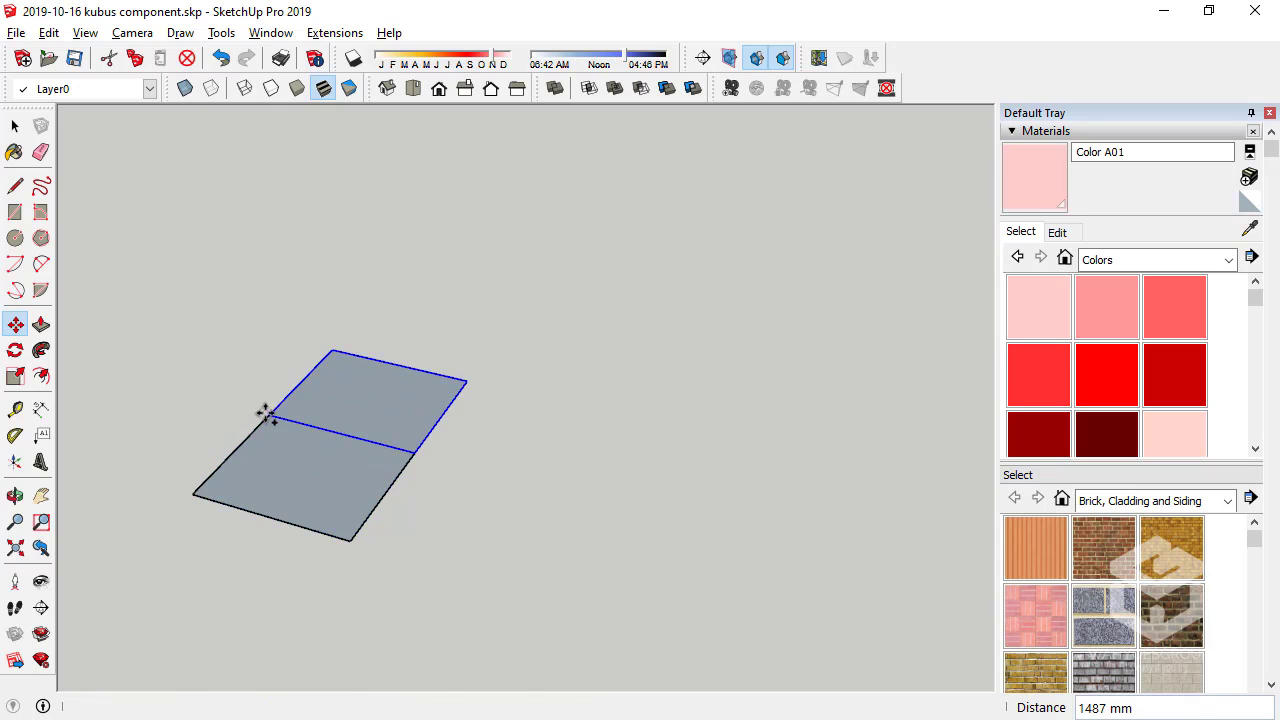
left_click(268, 414)
type("x")
key("Return")
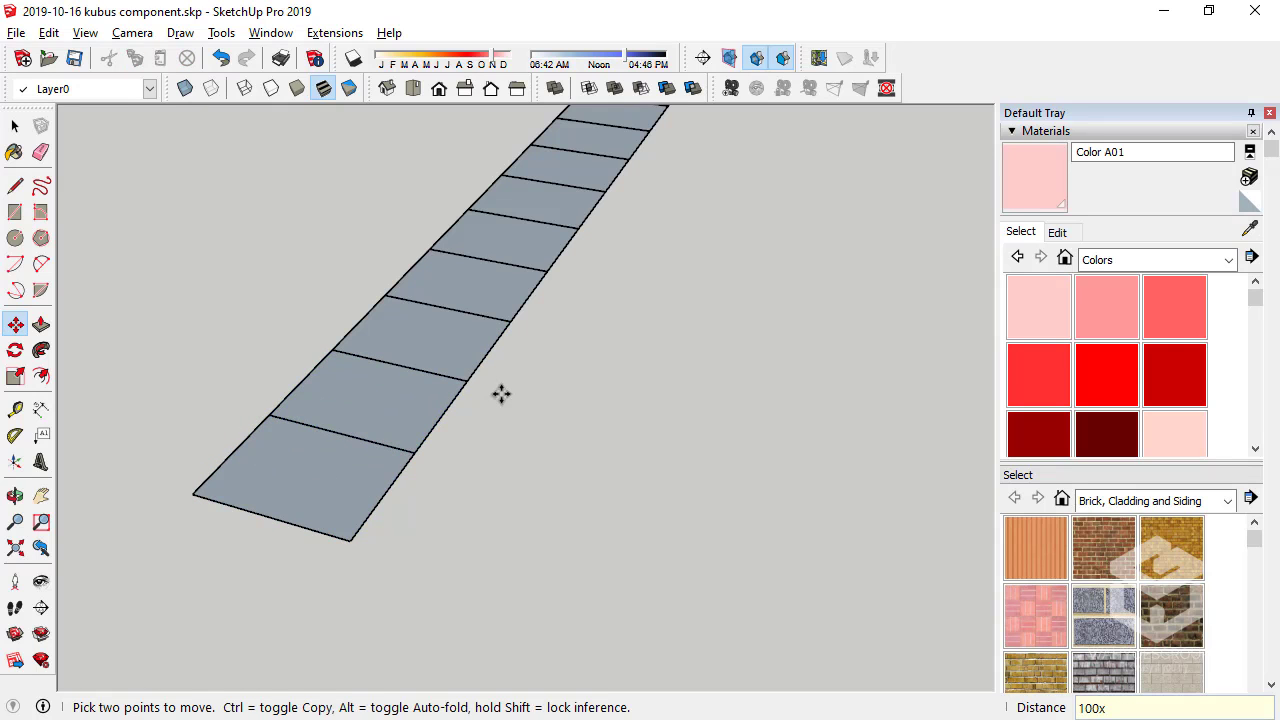
scroll(434, 586, "down", 3)
scroll(420, 571, "down", 3)
scroll(449, 563, "down", 2)
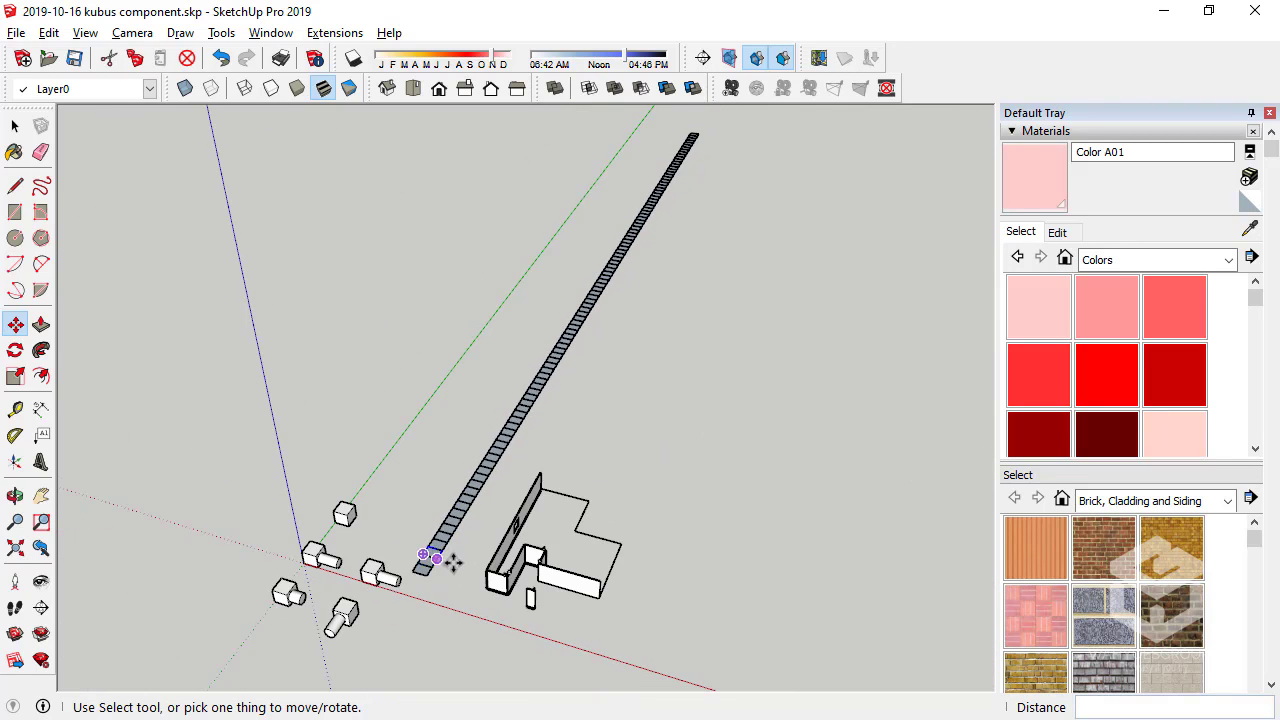
scroll(453, 563, "down", 1)
scroll(453, 563, "up", 3)
left_click(15, 125)
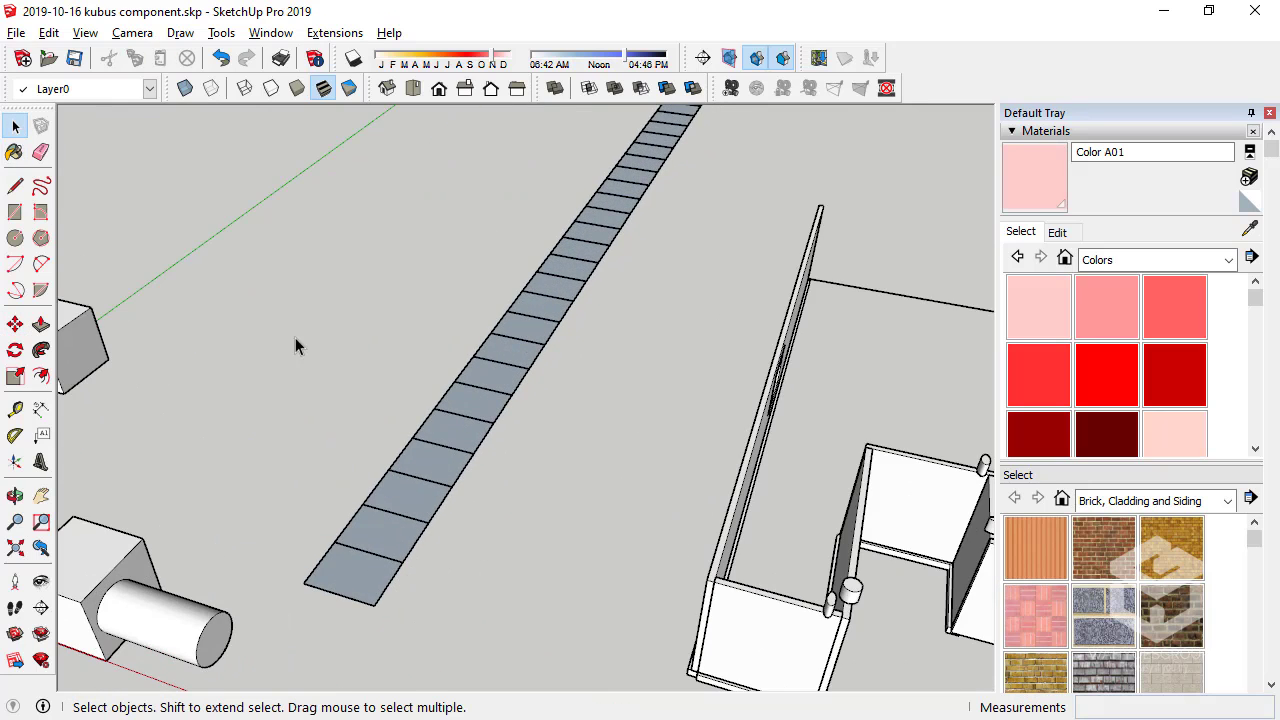
scroll(610, 537, "down", 2)
mouse_move(610, 537)
middle_mouse_down()
mouse_move(629, 549)
mouse_move(626, 592)
middle_mouse_up()
scroll(626, 592, "down", 1)
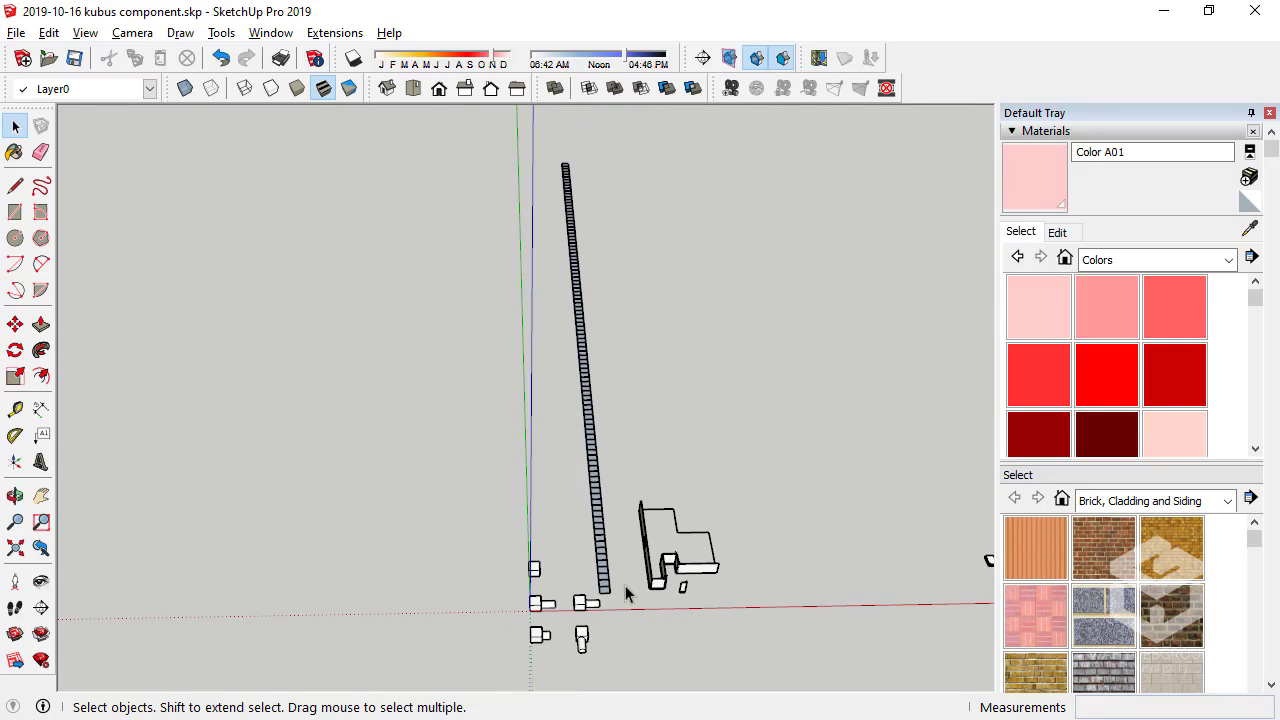
left_click(563, 180)
mouse_move(563, 170)
middle_mouse_down()
mouse_move(497, 331)
mouse_move(460, 570)
middle_mouse_up()
scroll(517, 544, "up", 3)
scroll(517, 527, "up", 2)
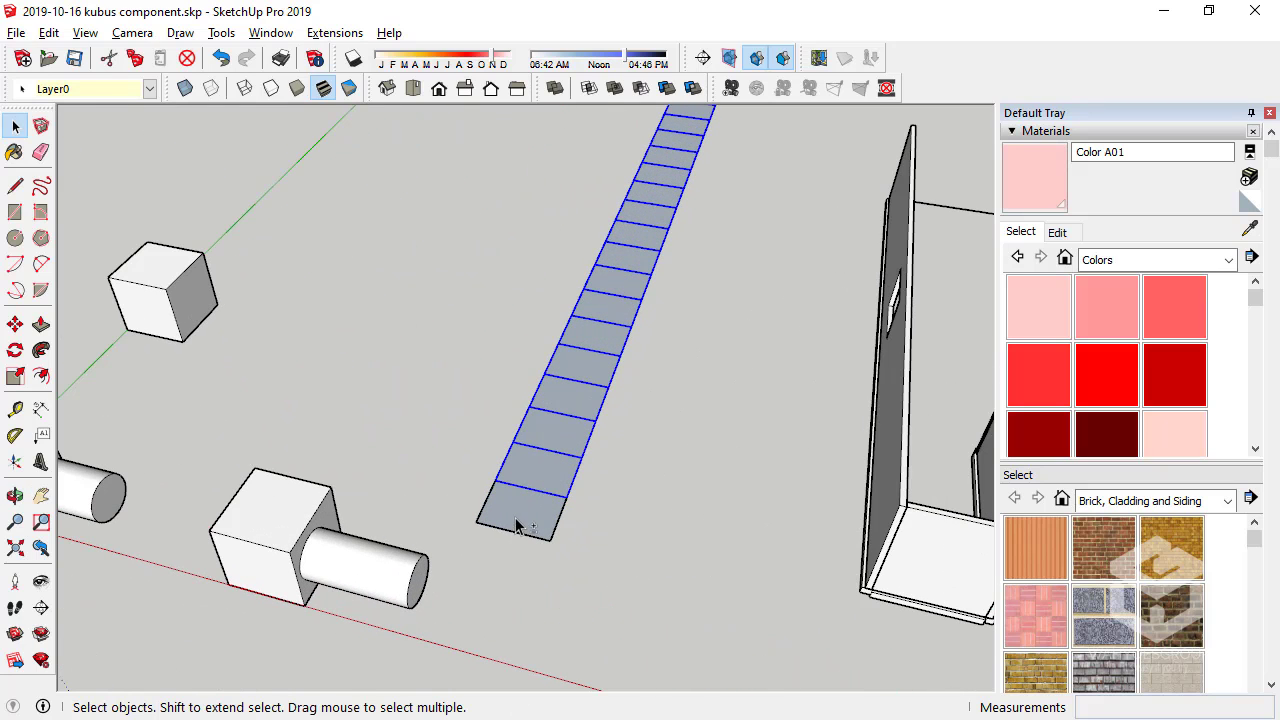
left_click(15, 324)
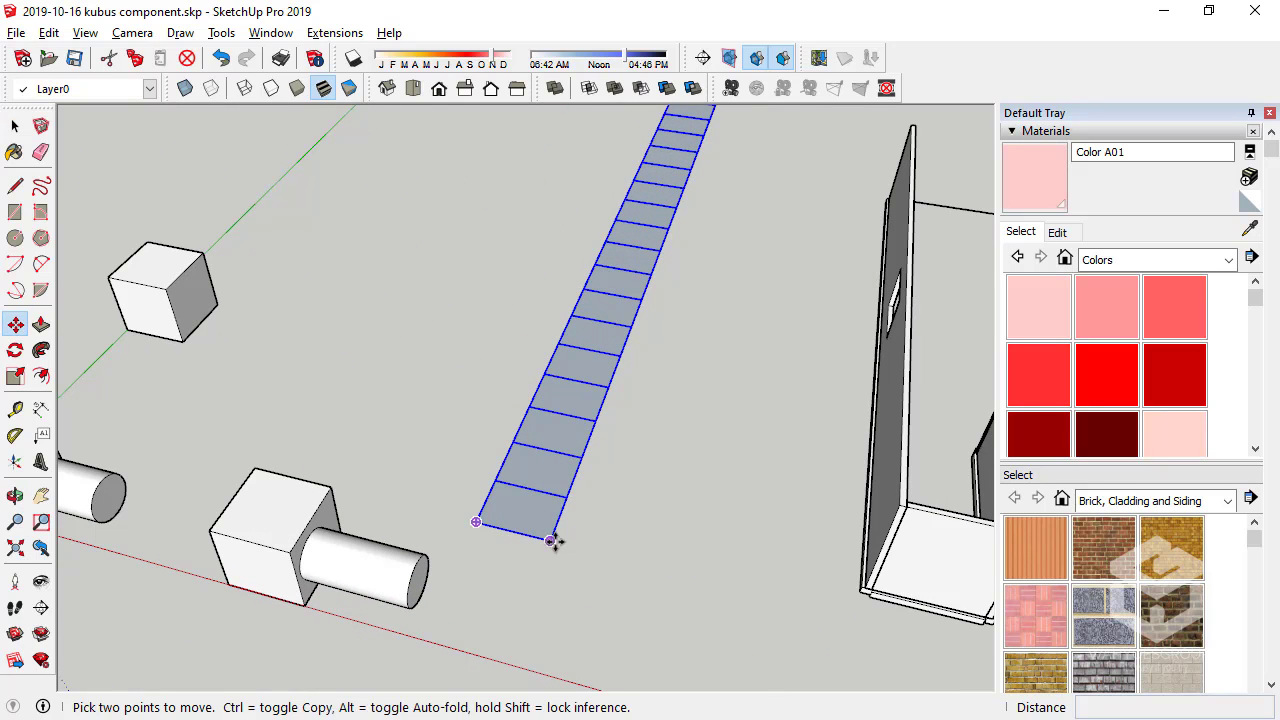
left_click(551, 541)
key("ctrl")
left_click(476, 521)
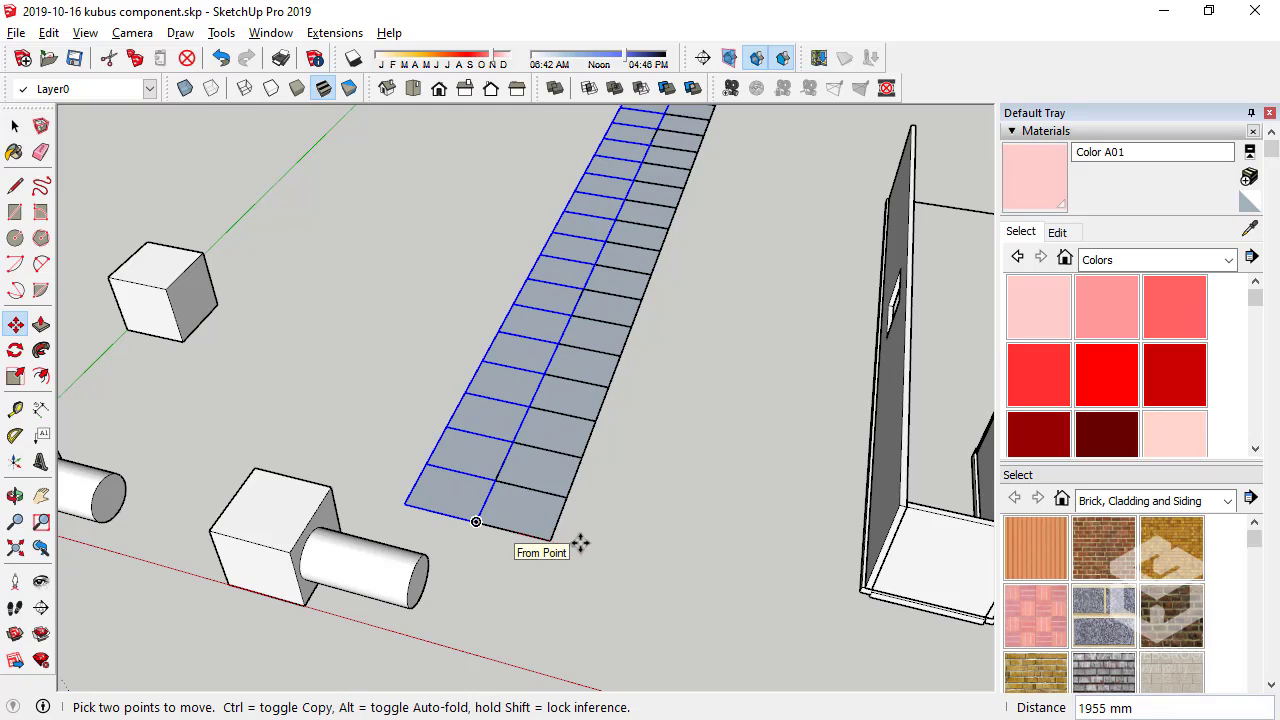
key("Return")
scroll(440, 430, "down", 3)
scroll(448, 451, "down", 2)
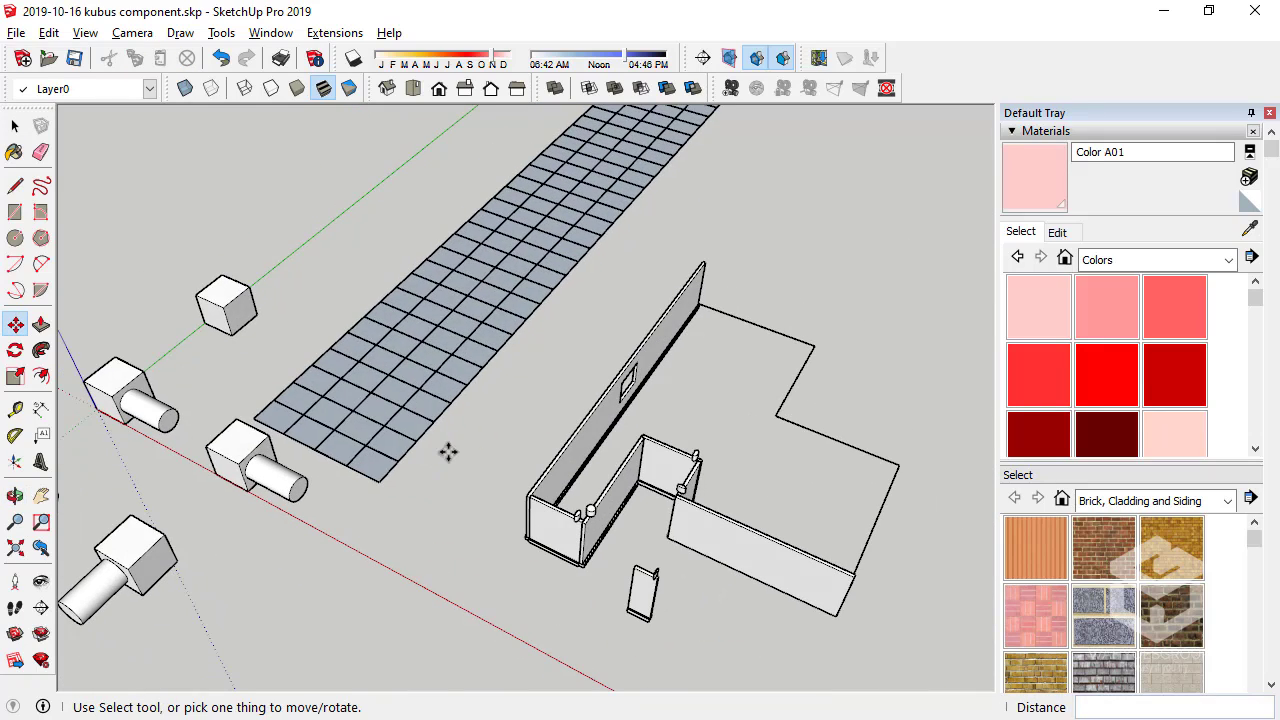
key("space")
scroll(404, 378, "up", 3)
scroll(404, 378, "up", 3)
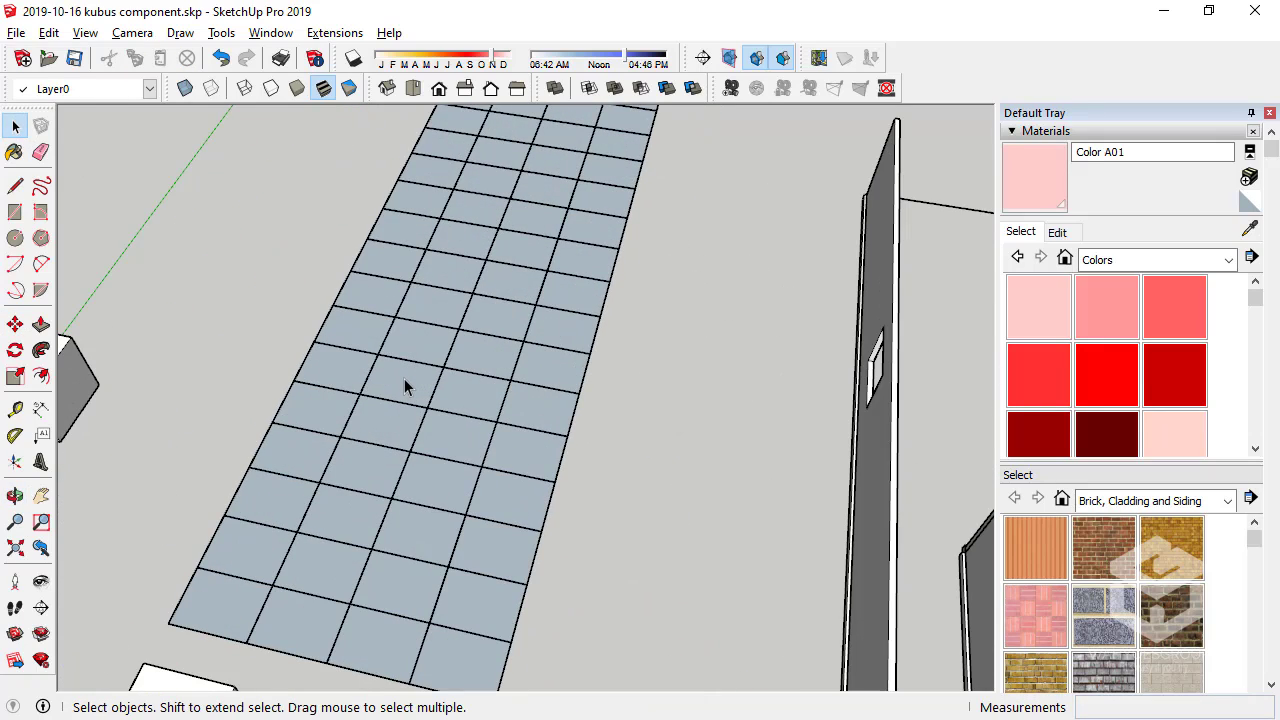
scroll(404, 378, "down", 3)
middle_click_drag(409, 420, 371, 449)
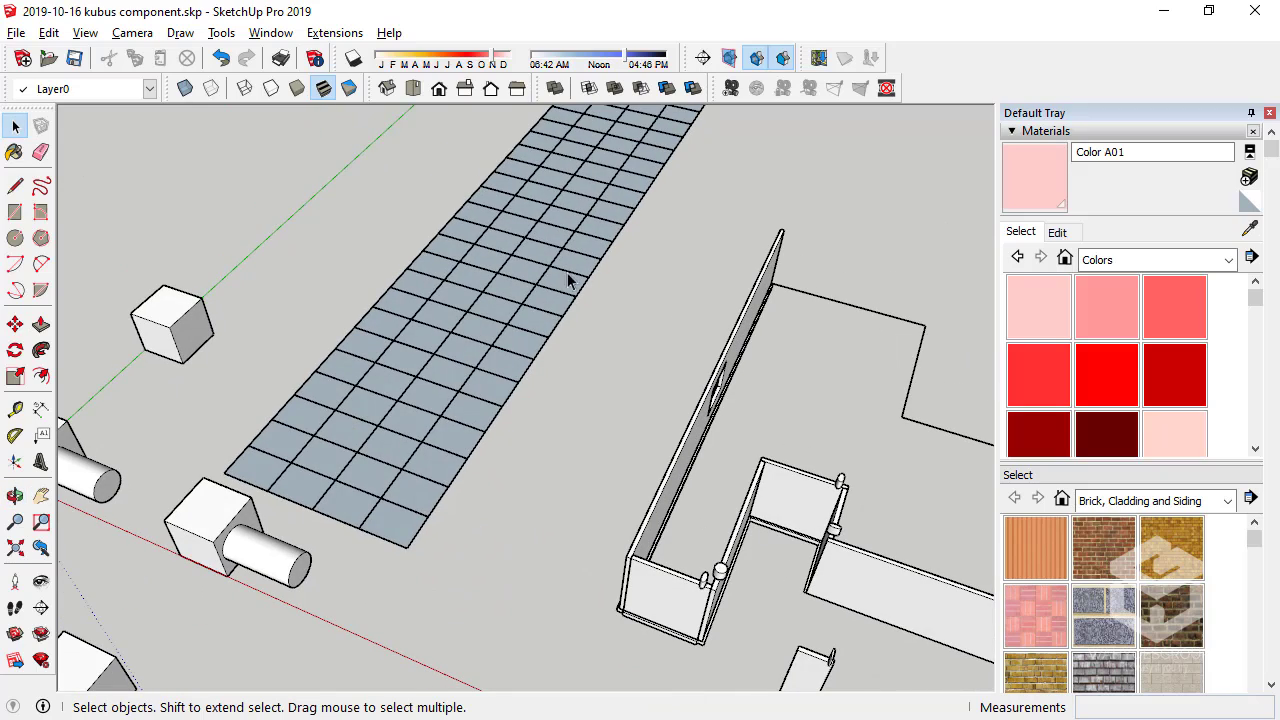
mouse_move(501, 418)
middle_mouse_down()
mouse_move(540, 340)
mouse_move(389, 346)
mouse_move(403, 378)
middle_mouse_up()
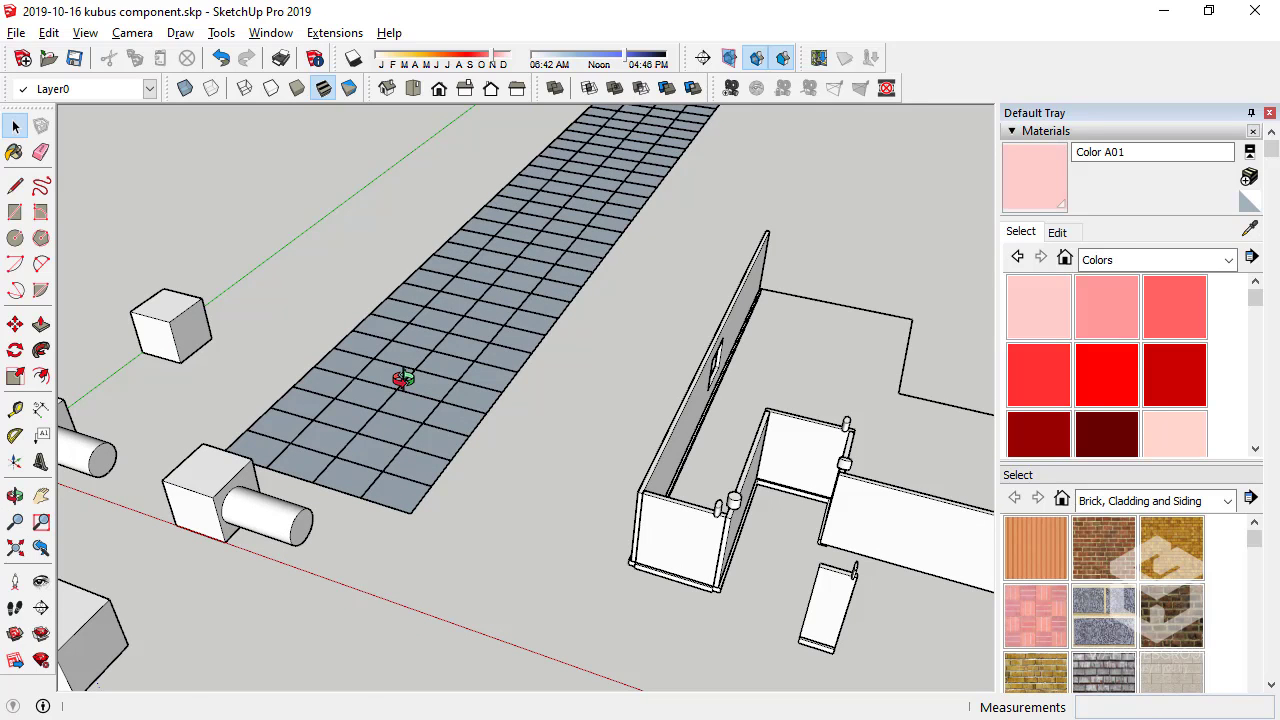
mouse_move(406, 389)
middle_mouse_down()
mouse_move(446, 423)
mouse_move(506, 434)
middle_mouse_up()
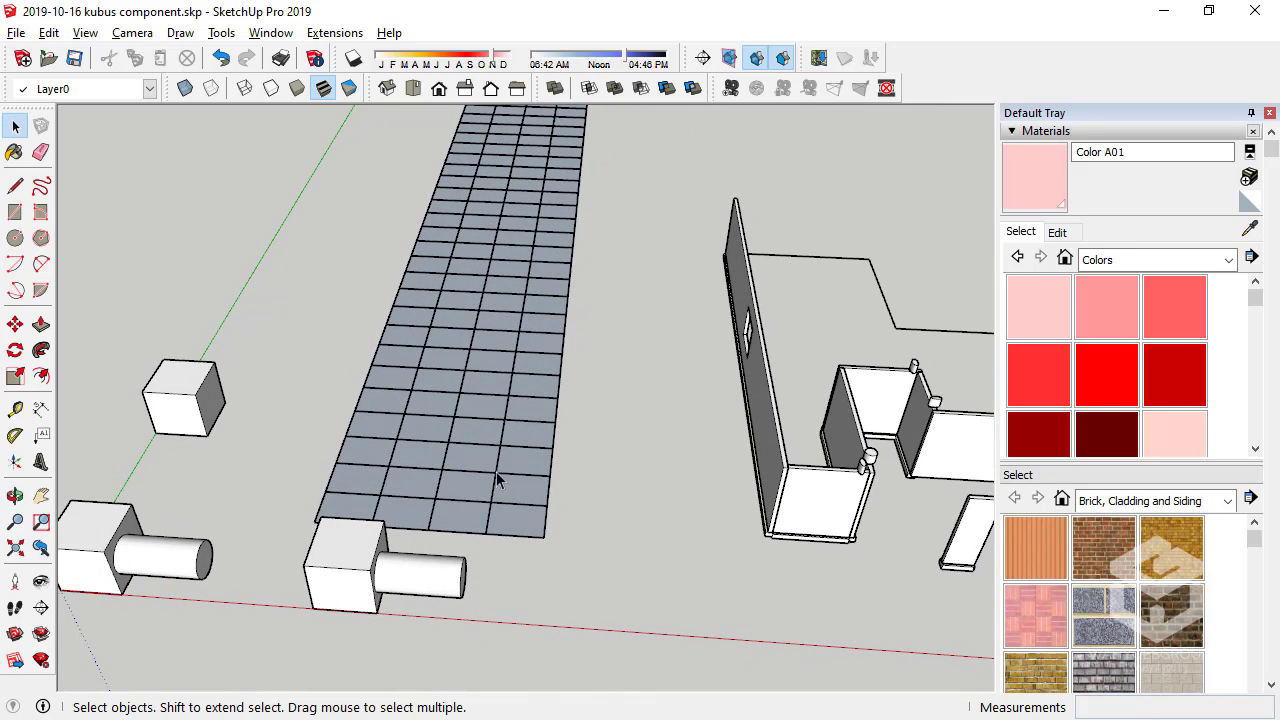
mouse_move(472, 380)
middle_mouse_down()
mouse_move(366, 491)
mouse_move(558, 245)
middle_mouse_up()
scroll(409, 445, "up", 3)
middle_click_drag(464, 437, 270, 492)
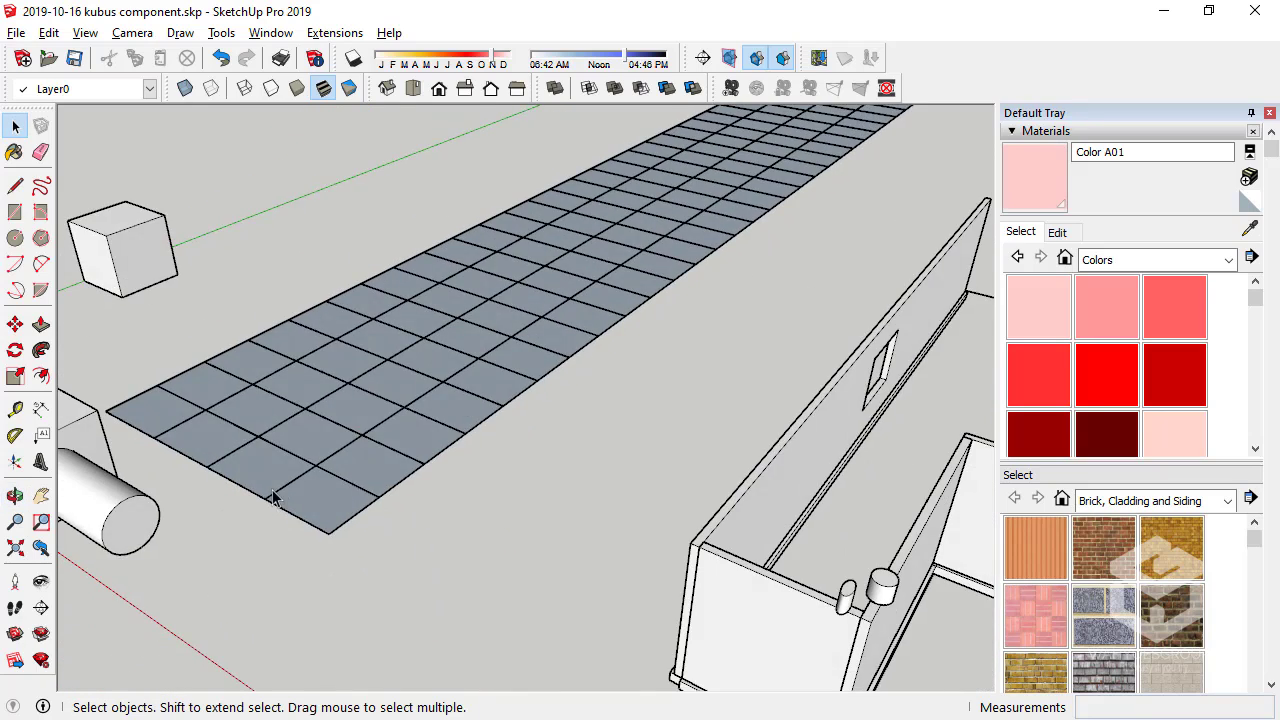
scroll(270, 495, "up", 3)
Inside a tile component, draw a small rectangle beside the tile
double_click(422, 473)
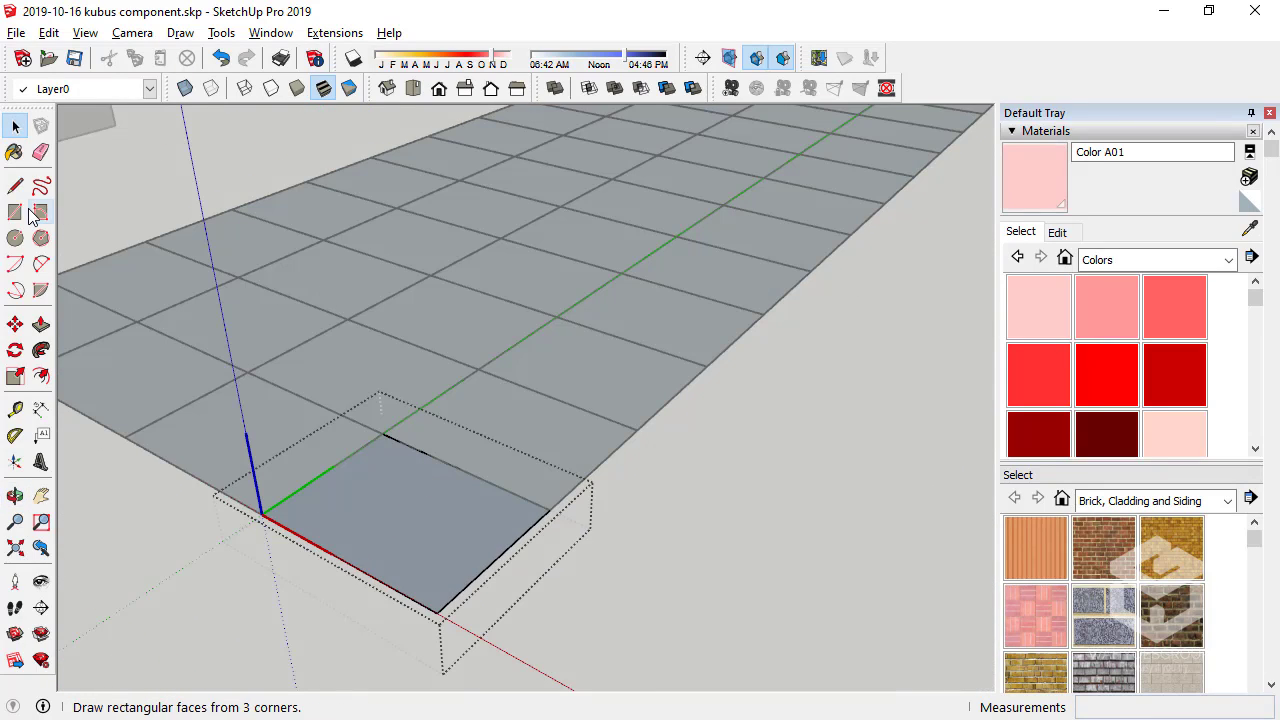
left_click(15, 212)
mouse_move(400, 537)
middle_mouse_down()
mouse_move(491, 391)
mouse_move(491, 497)
mouse_move(588, 470)
middle_mouse_up()
scroll(584, 470, "up", 2)
left_click(425, 507)
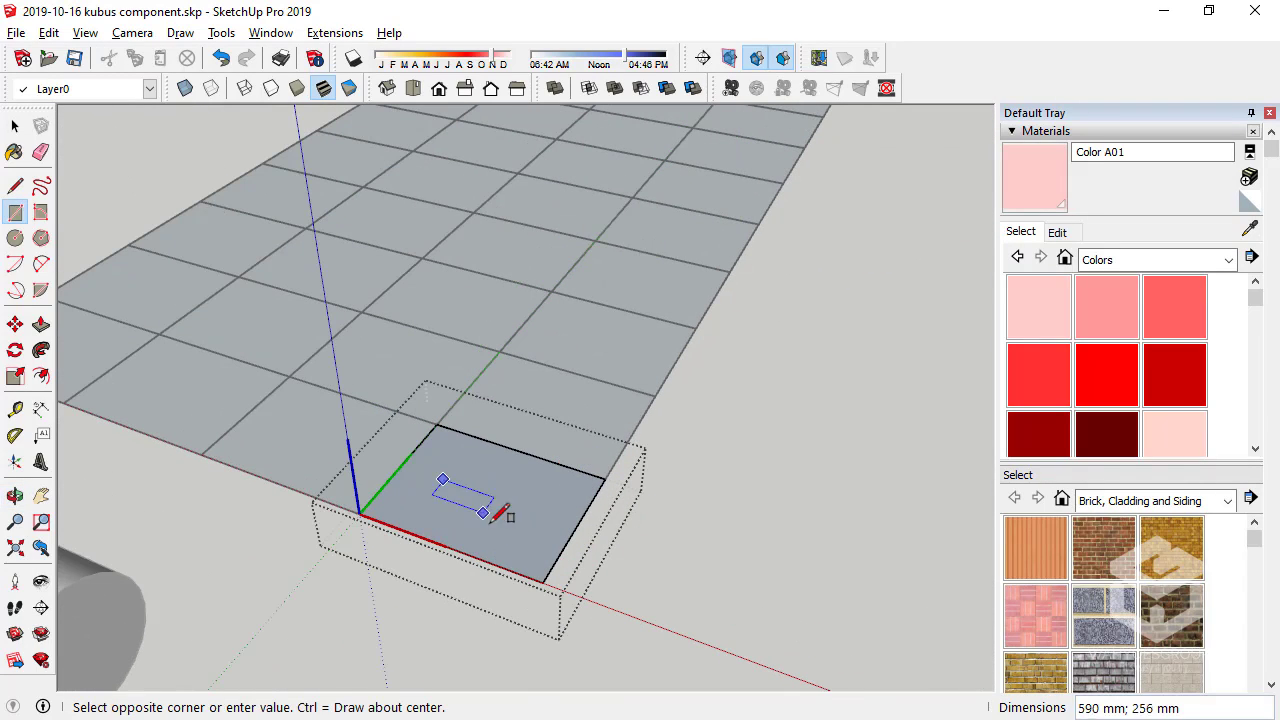
left_click(541, 516)
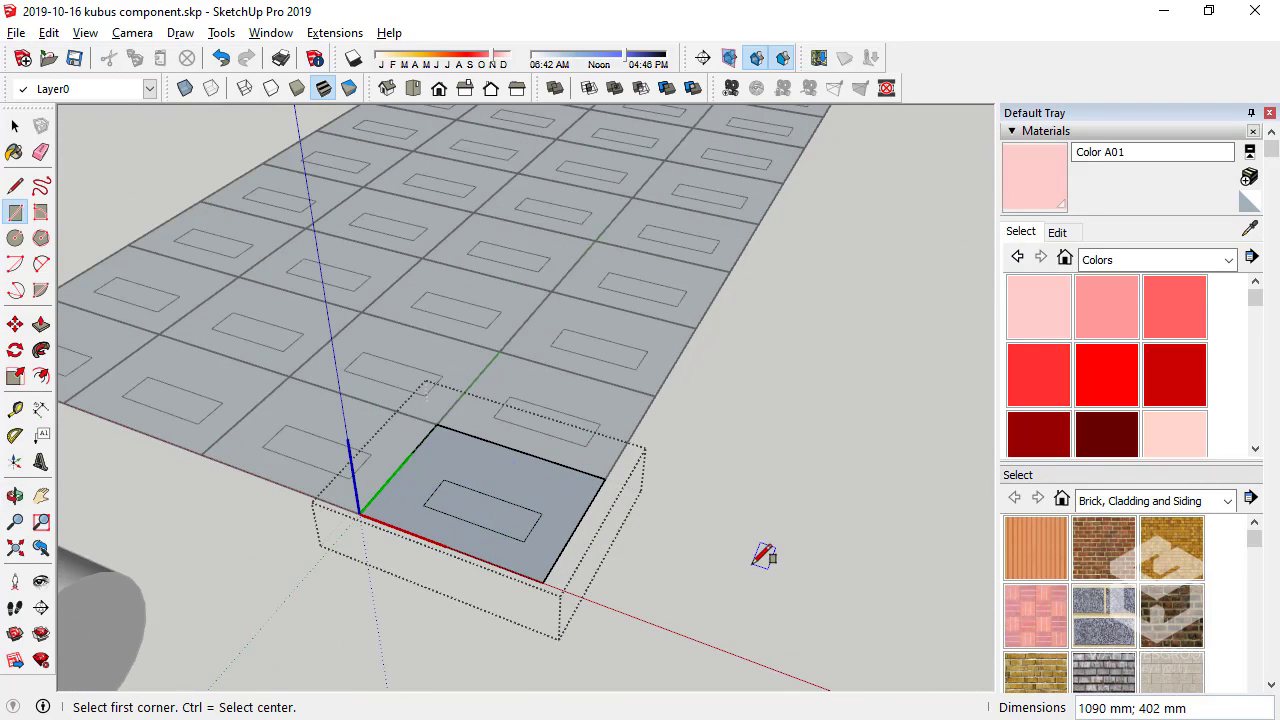
key("ctrl+z")
left_click(620, 527)
left_click(695, 600)
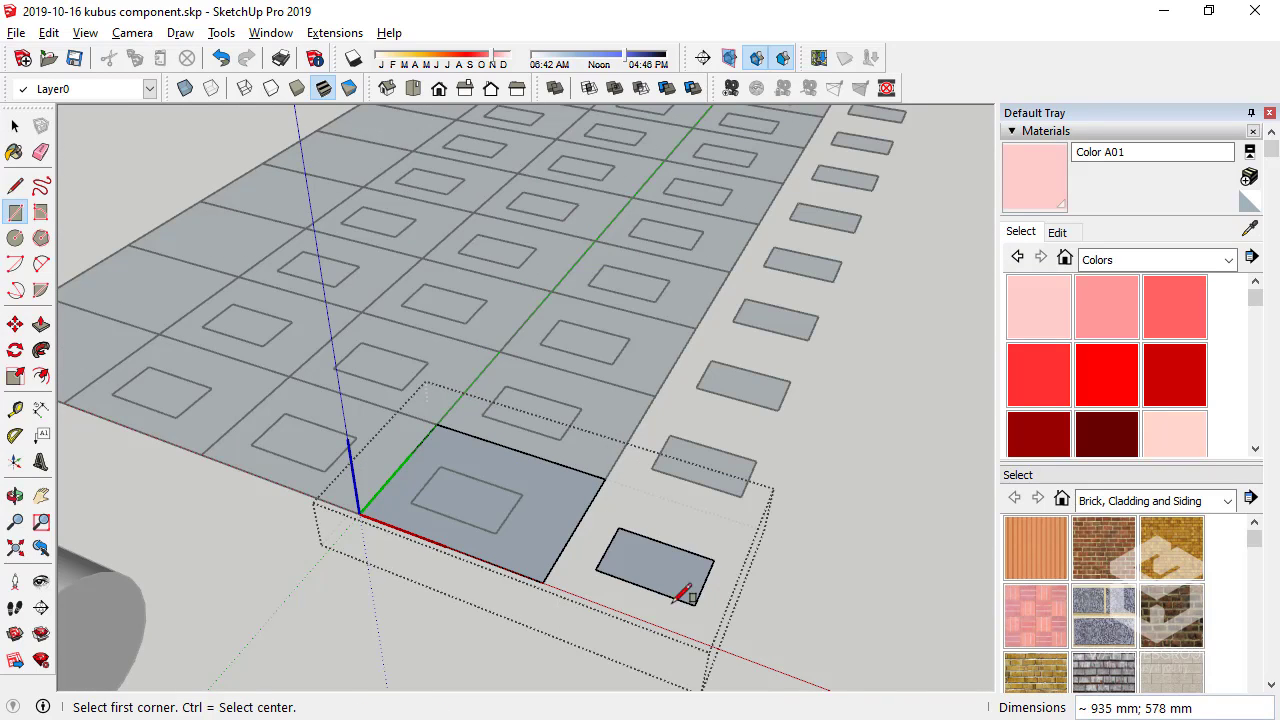
Group the rectangle and move it onto the middle of the tile
left_click(15, 126)
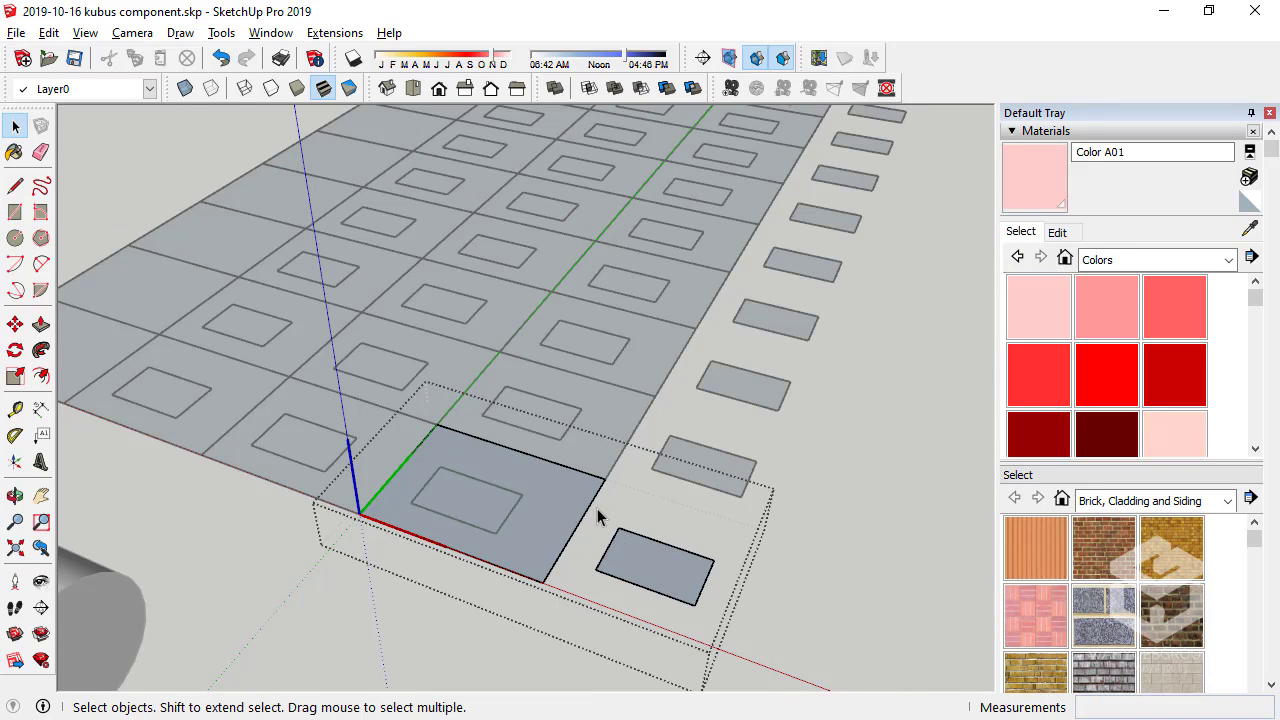
left_click(677, 586)
right_click(677, 586)
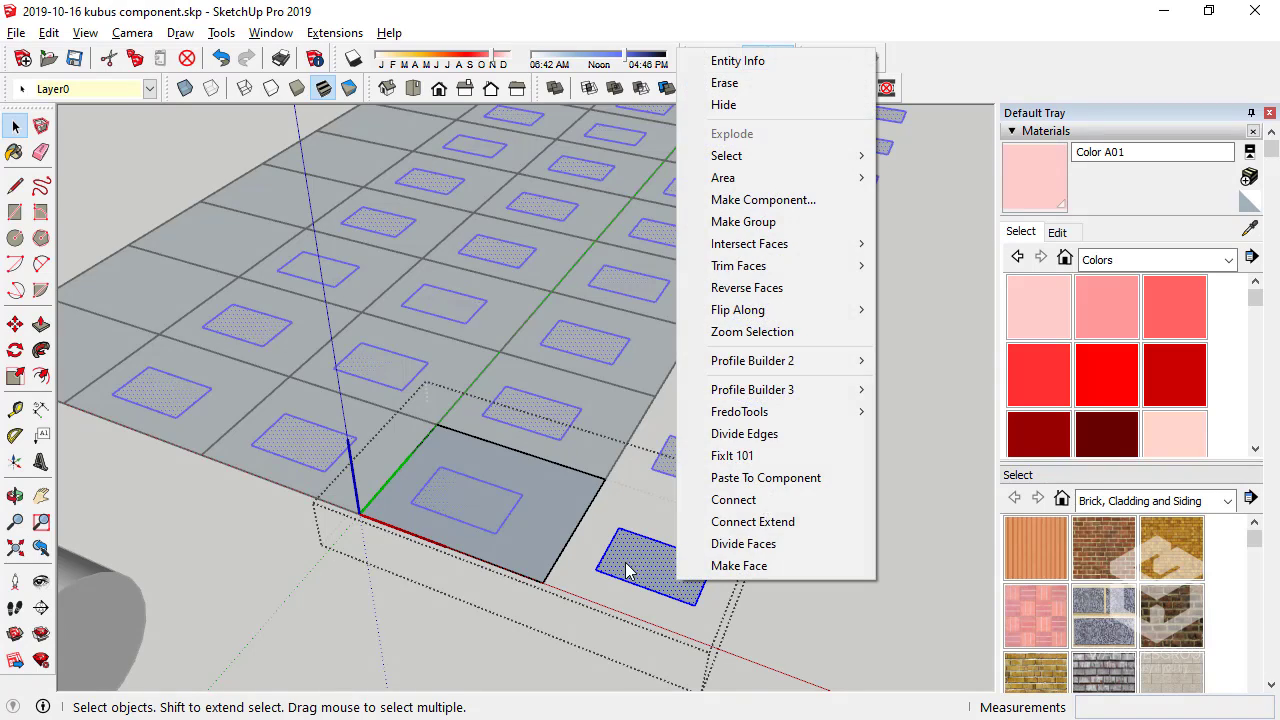
left_click(768, 222)
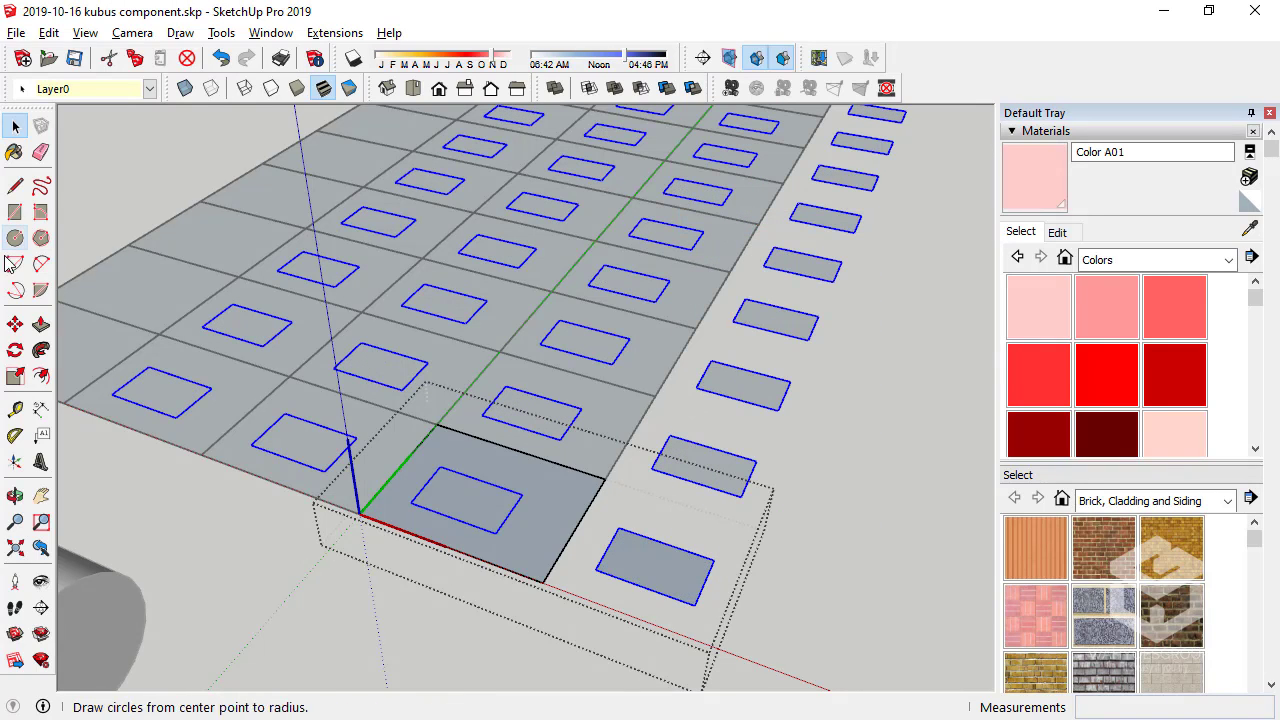
left_click(15, 324)
left_click(619, 530)
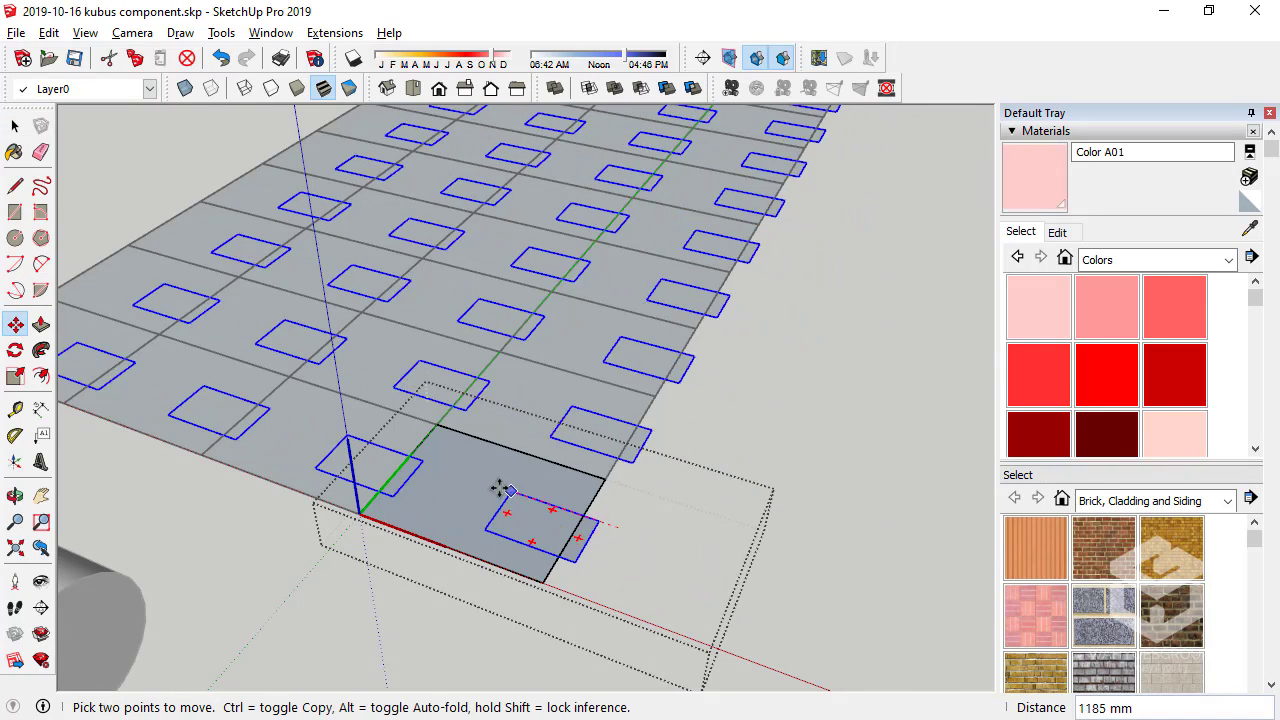
left_click(457, 466)
key("space")
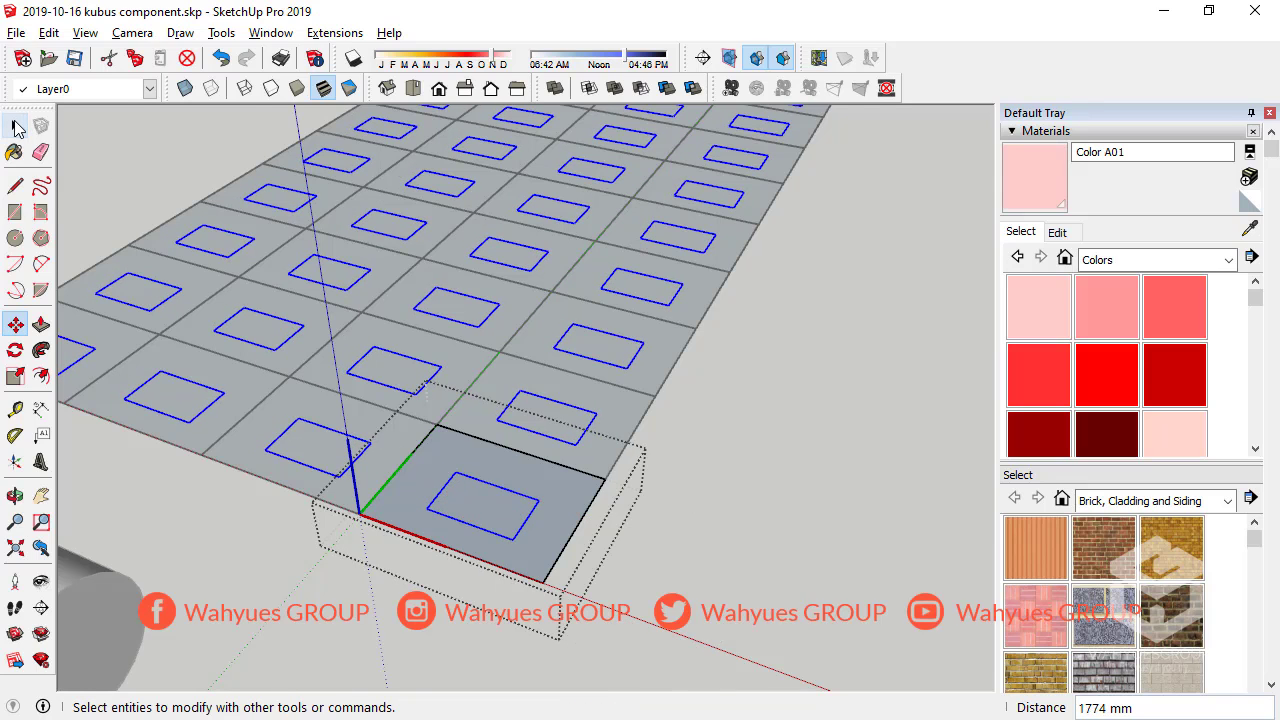
Extrude the tile's rectangle into a box and widen it to 222 mm
left_click(503, 527)
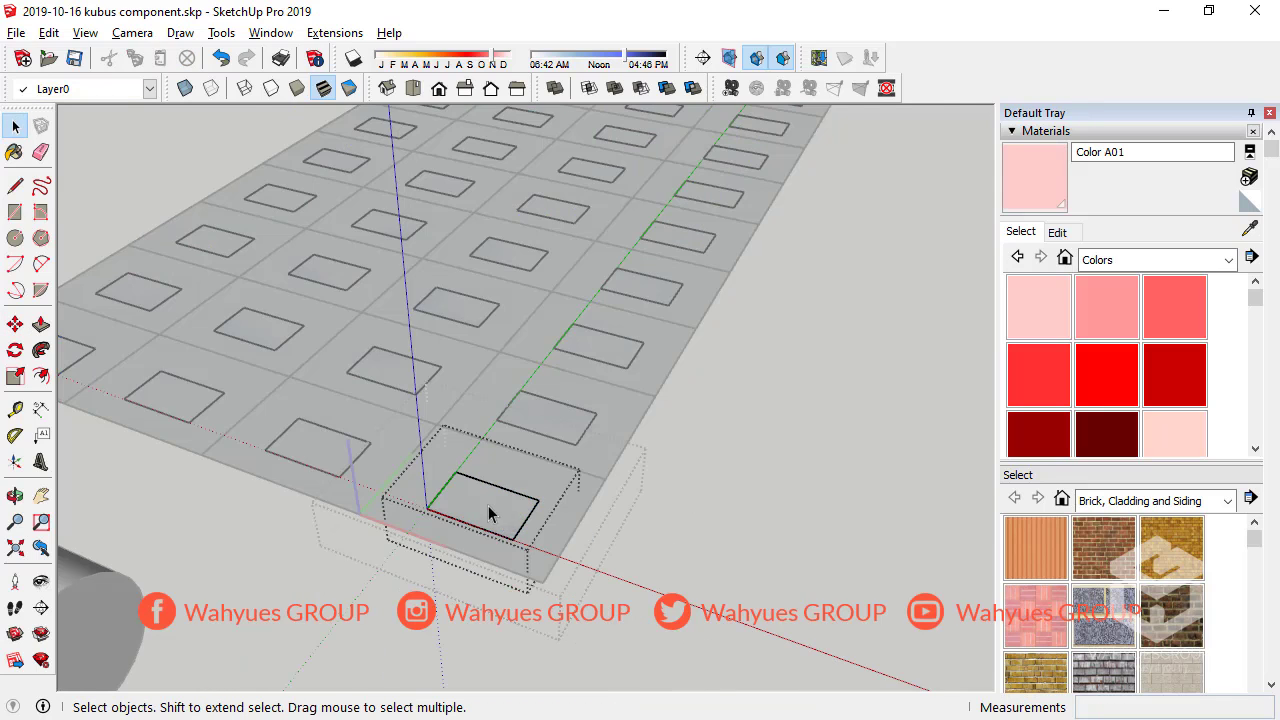
middle_click_drag(491, 514, 237, 440)
left_click(41, 324)
left_click(421, 497)
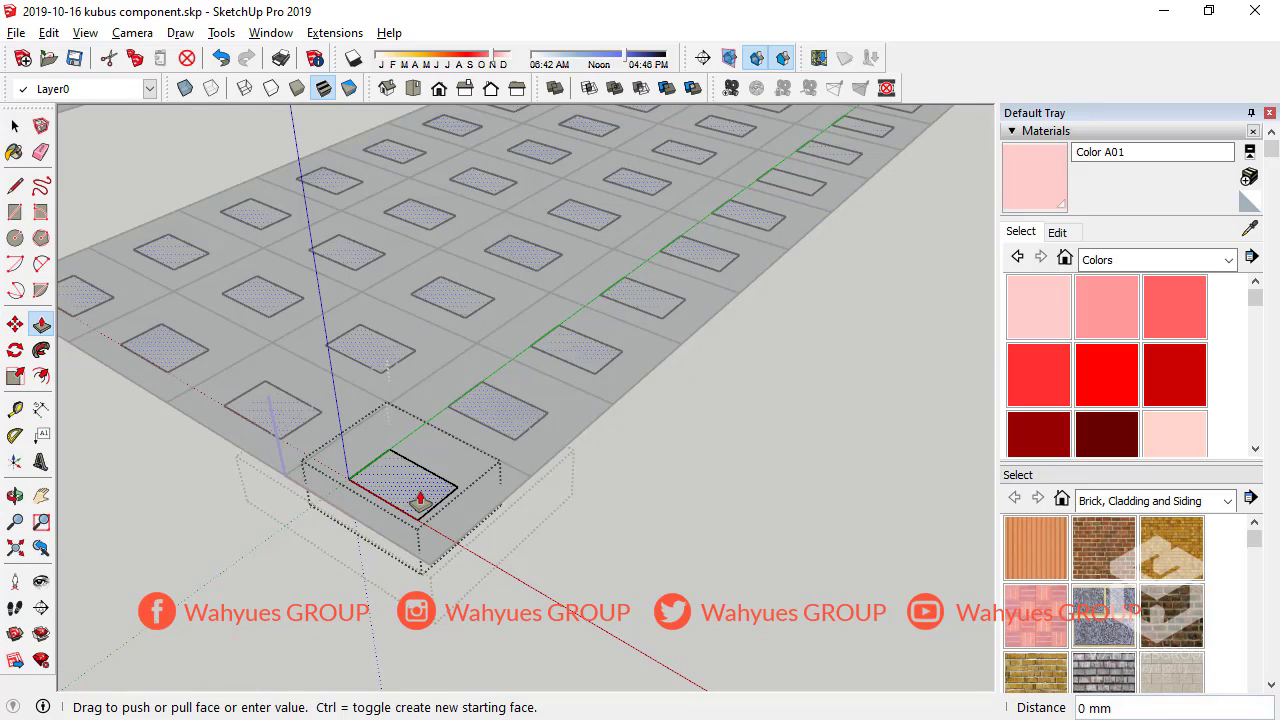
left_click(420, 466)
left_click(444, 503)
left_click(420, 514)
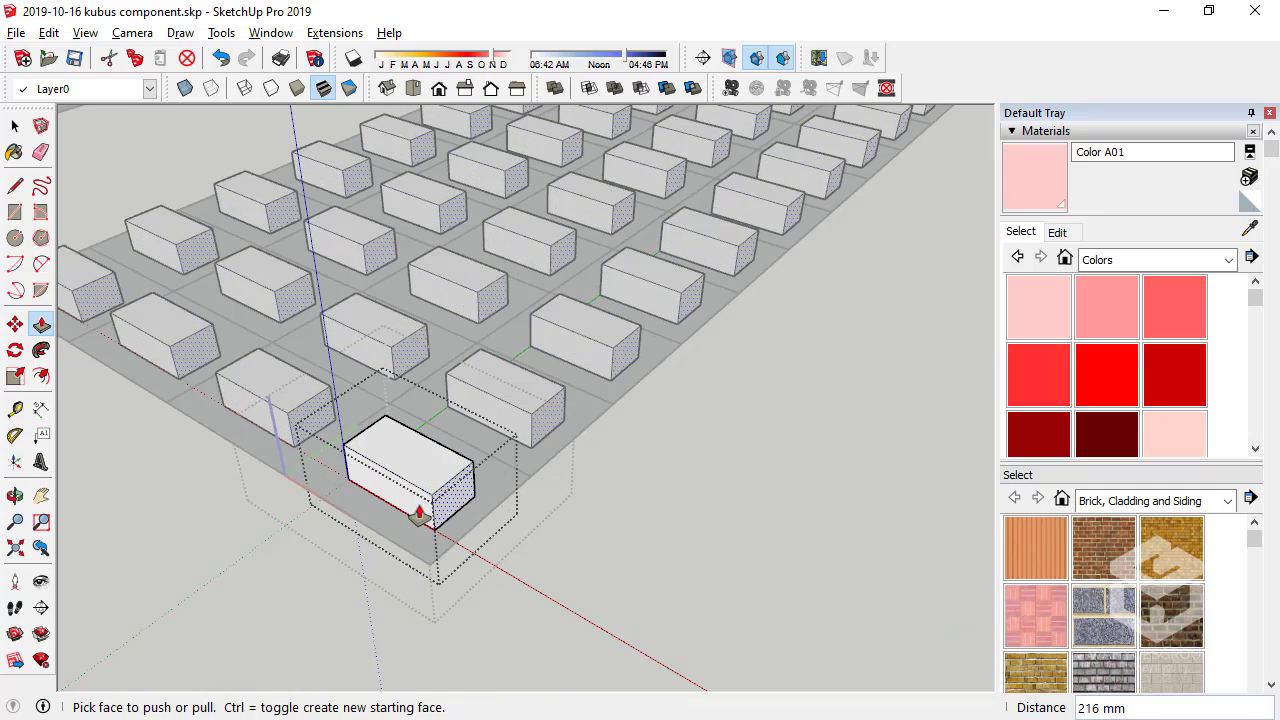
left_click(397, 517)
left_click(364, 497)
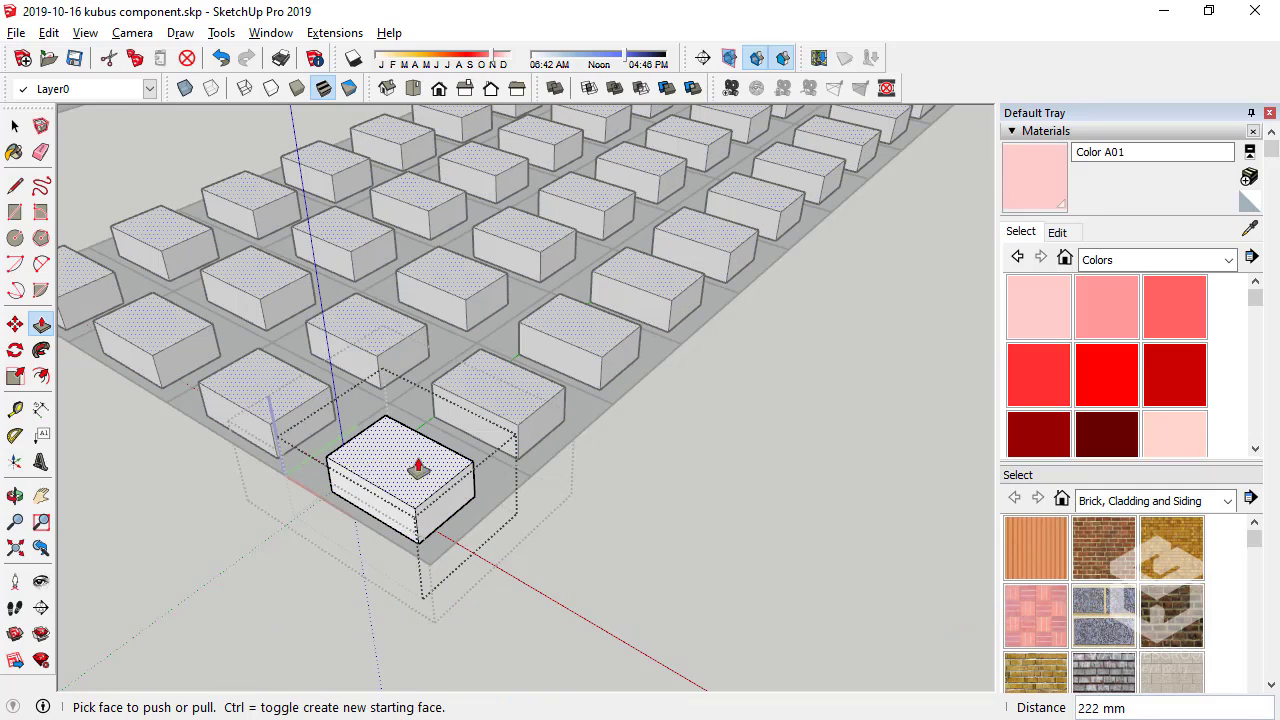
Draw a 235 mm radius circle on the box top and pull it up 685 mm
key("c")
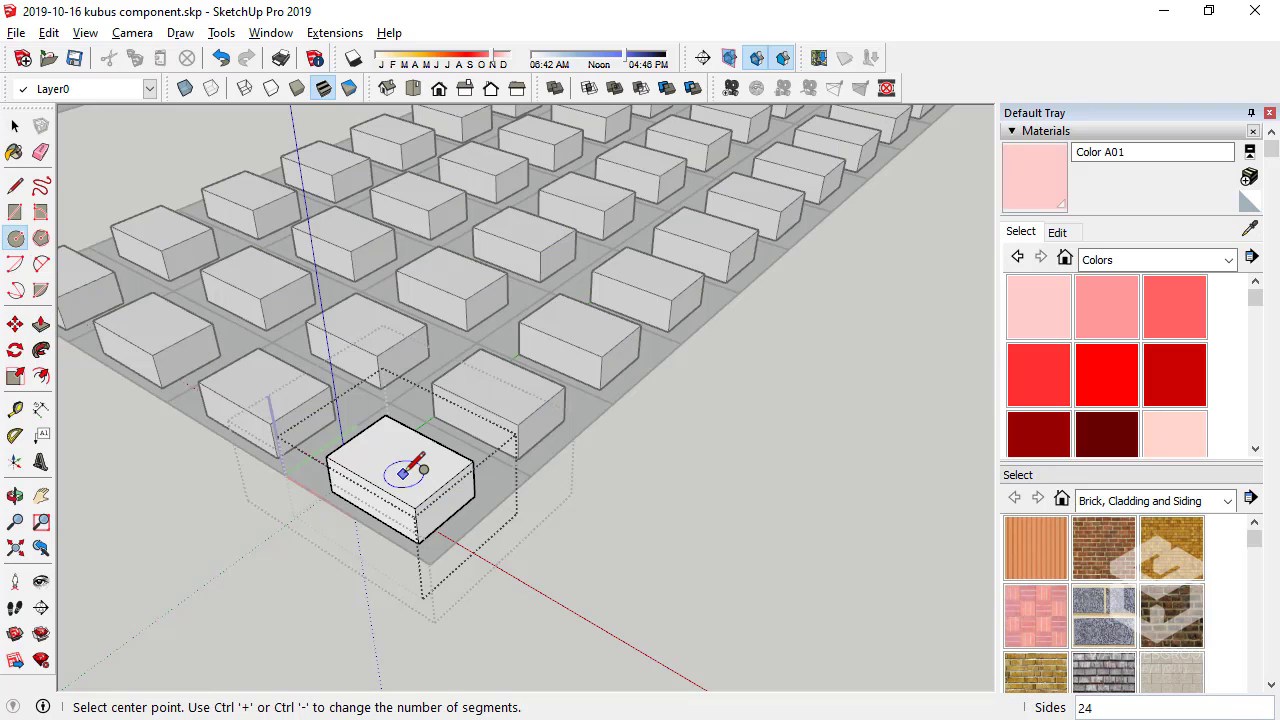
left_click(398, 461)
left_click(424, 465)
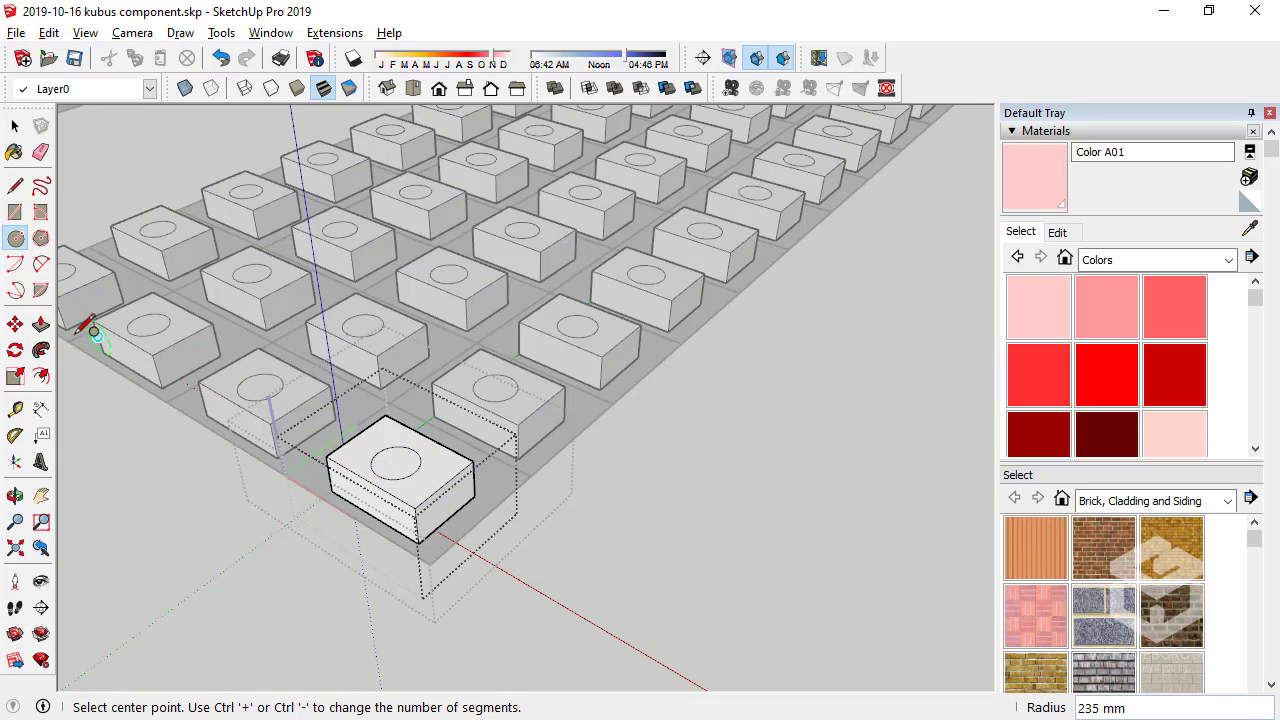
left_click(40, 324)
left_click(386, 465)
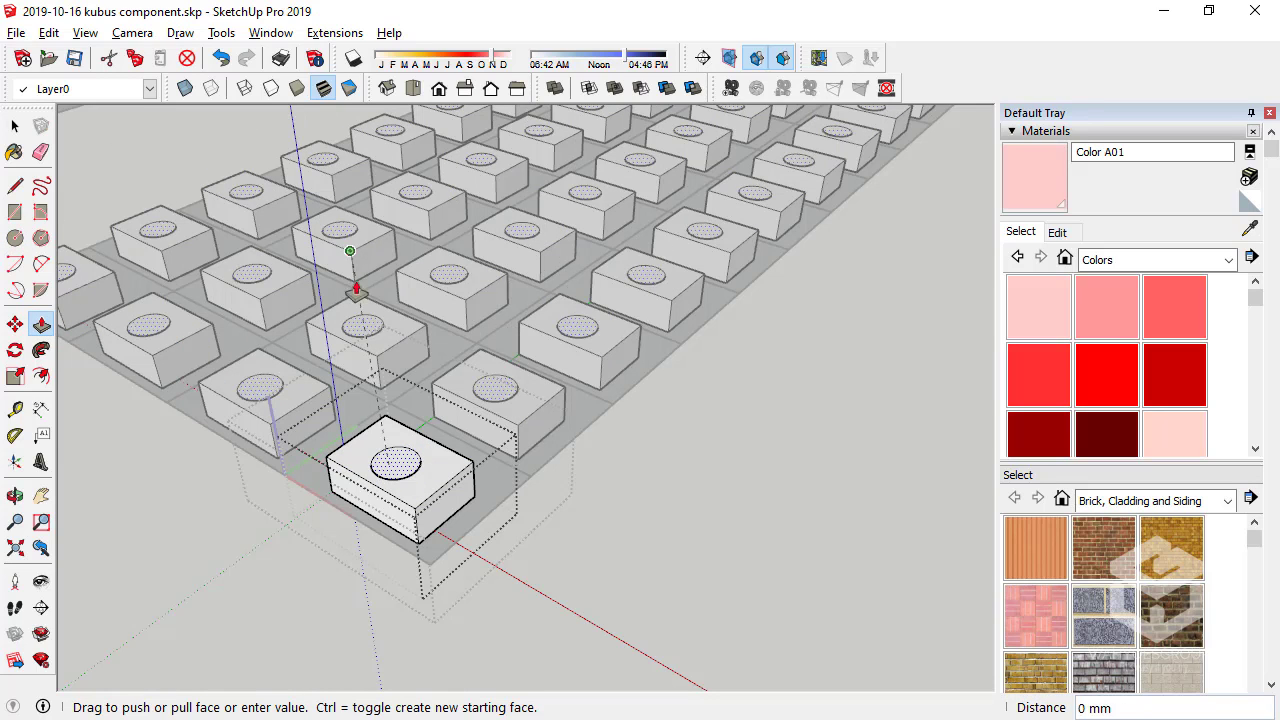
left_click(372, 390)
left_click(15, 125)
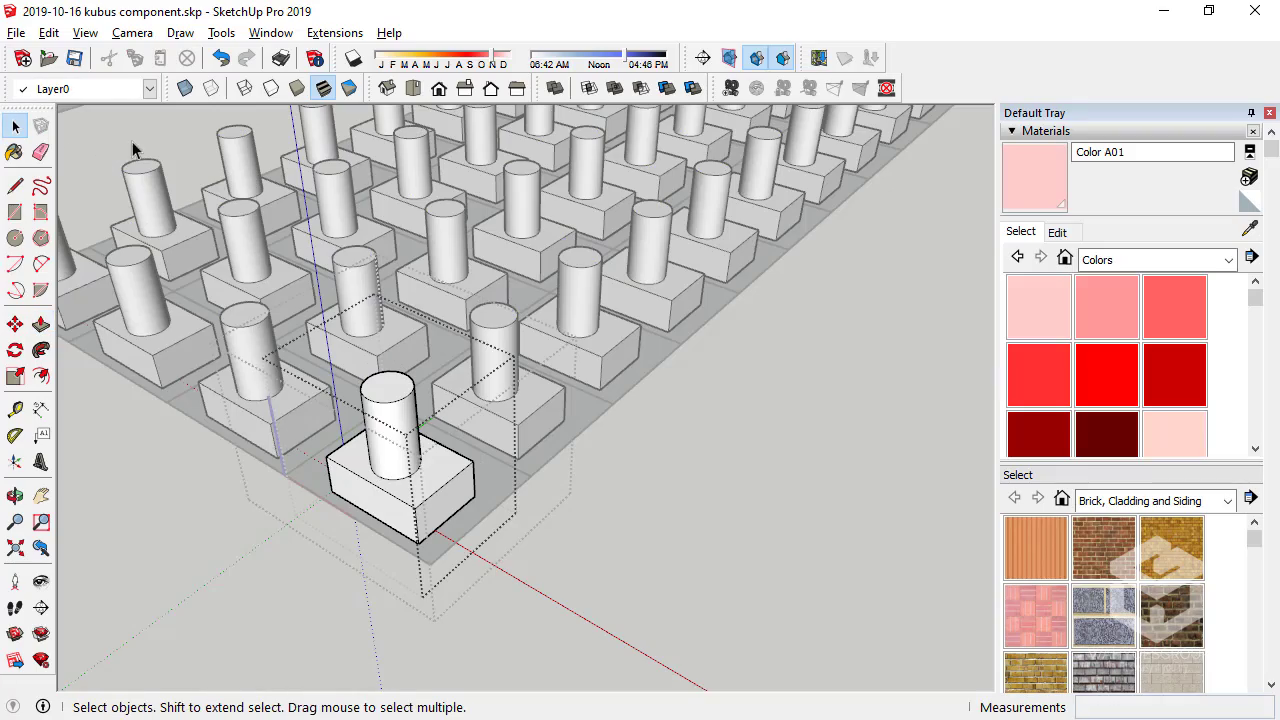
scroll(323, 551, "down", 3)
scroll(323, 551, "down", 5)
mouse_move(323, 551)
middle_mouse_down()
mouse_move(600, 356)
mouse_move(866, 335)
mouse_move(934, 266)
mouse_move(563, 349)
mouse_move(420, 509)
mouse_move(62, 499)
mouse_move(120, 534)
middle_mouse_up()
scroll(250, 470, "down", 3)
scroll(250, 470, "down", 3)
scroll(250, 470, "down", 2)
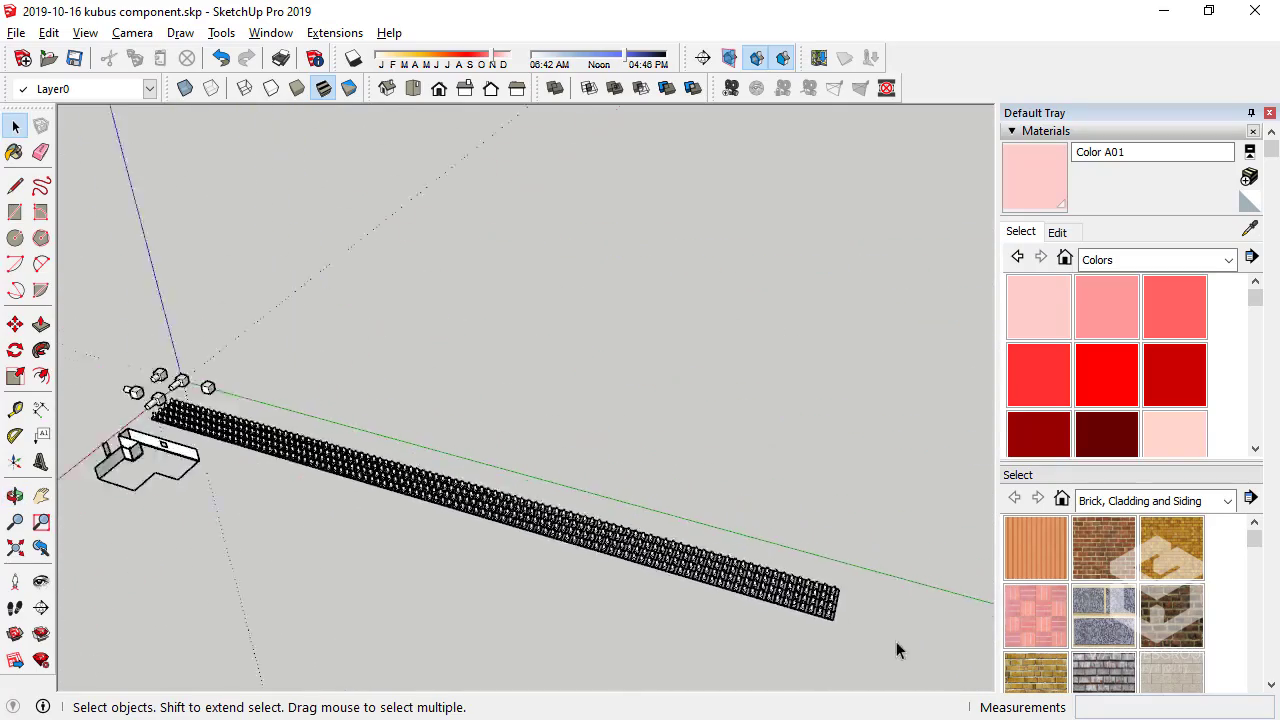
scroll(896, 650, "up", 3)
scroll(870, 640, "up", 3)
scroll(840, 632, "up", 4)
mouse_move(830, 630)
middle_mouse_down()
mouse_move(643, 419)
mouse_move(811, 523)
middle_mouse_up()
scroll(854, 514, "down", 2)
scroll(790, 460, "down", 3)
scroll(733, 413, "down", 3)
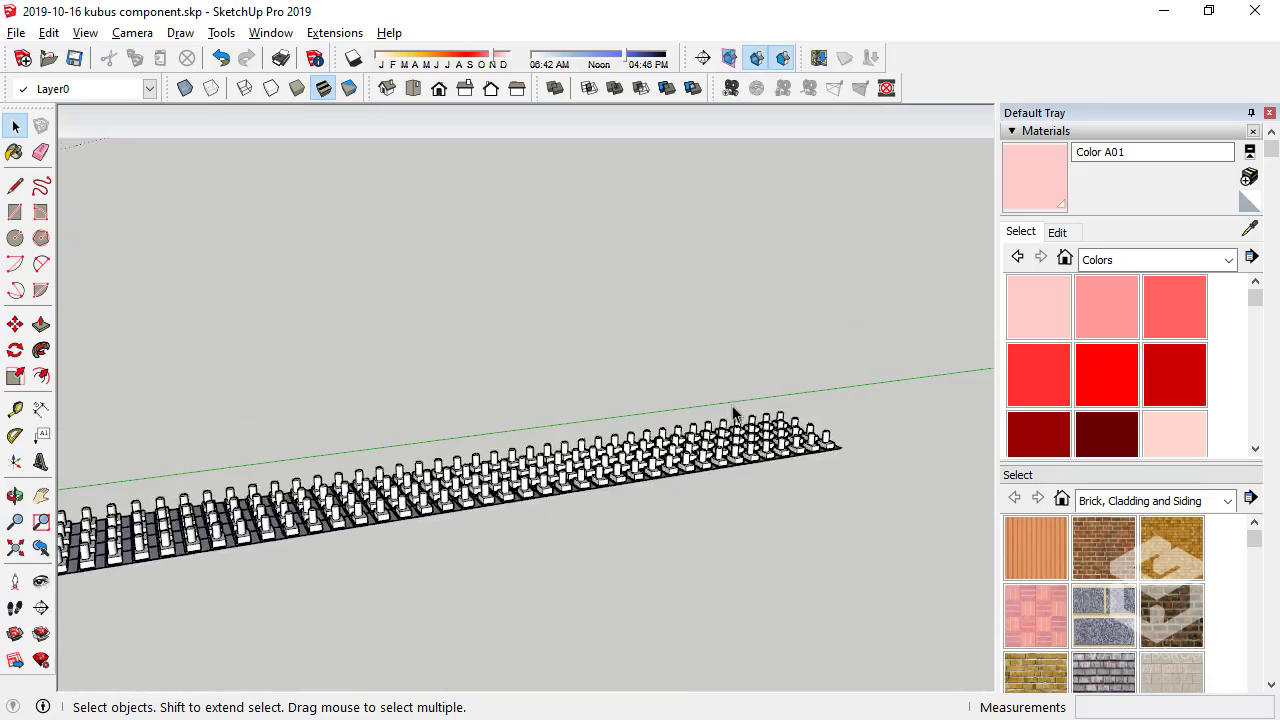
scroll(700, 395, "down", 2)
scroll(600, 377, "down", 2)
mouse_move(543, 374)
middle_mouse_down()
mouse_move(680, 506)
mouse_move(534, 592)
middle_mouse_up()
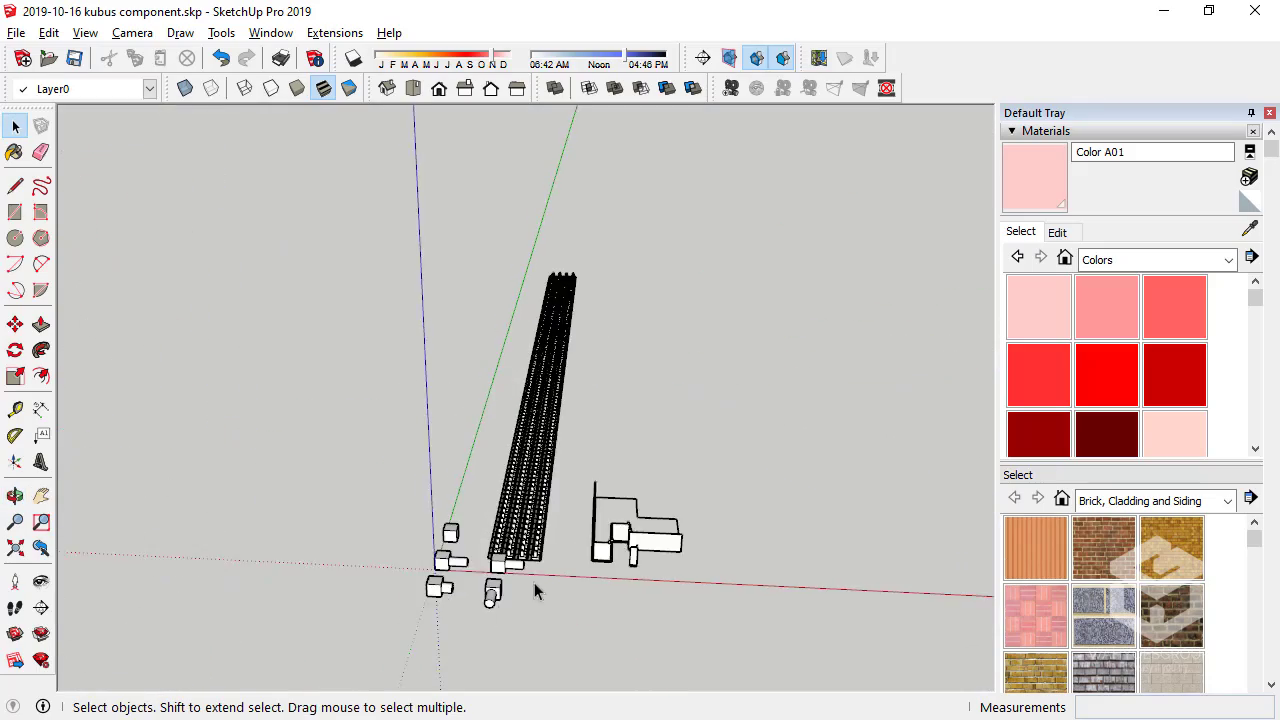
scroll(389, 523, "up", 4)
scroll(723, 563, "up", 3)
mouse_move(723, 563)
middle_mouse_down()
mouse_move(491, 523)
mouse_move(512, 462)
mouse_move(500, 477)
middle_mouse_up()
scroll(515, 430, "up", 3)
scroll(531, 390, "up", 2)
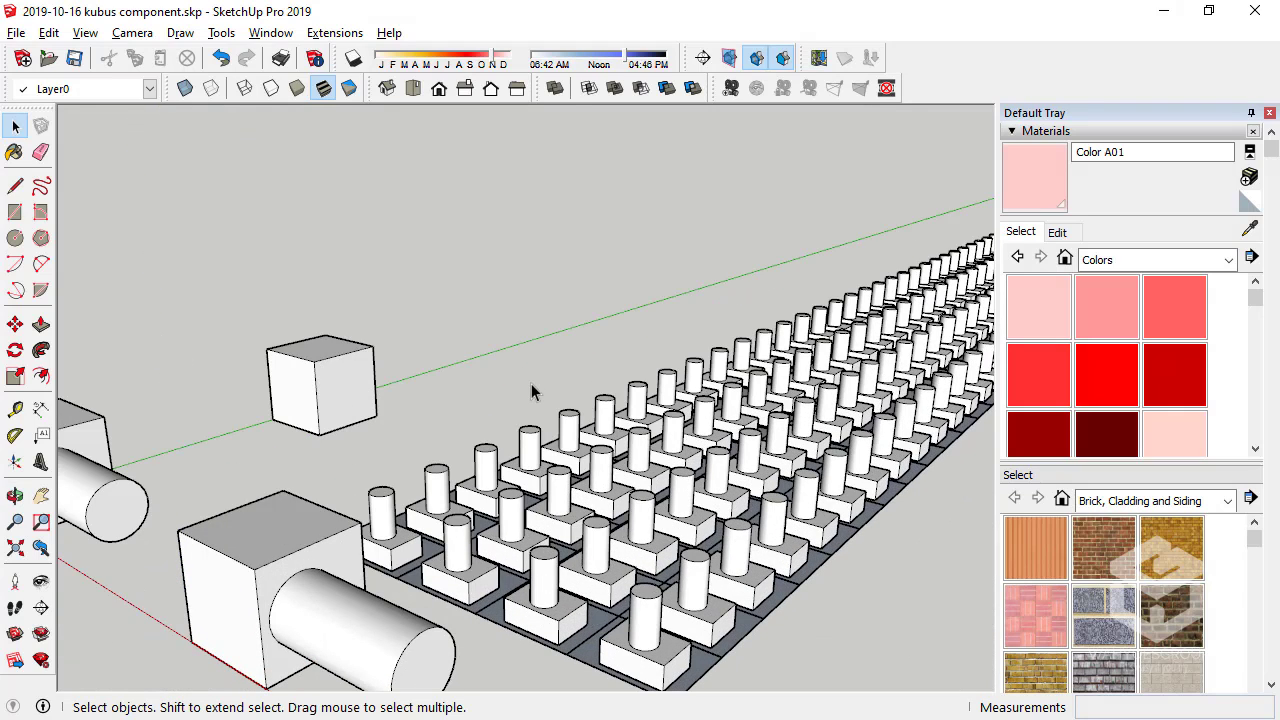